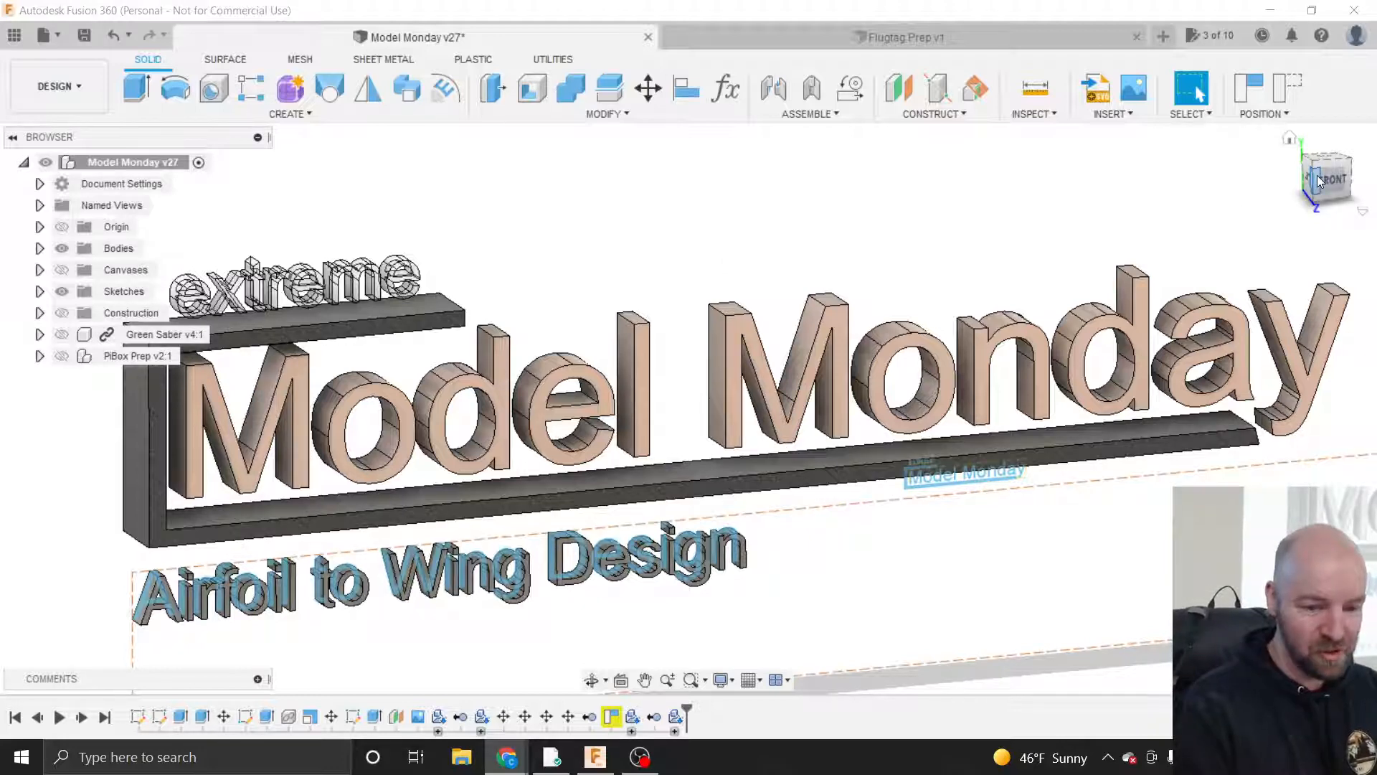
- View the finished wing in the Flugtag Prep v1 design and create a new empty design
drag(1322, 178, 1326, 179)
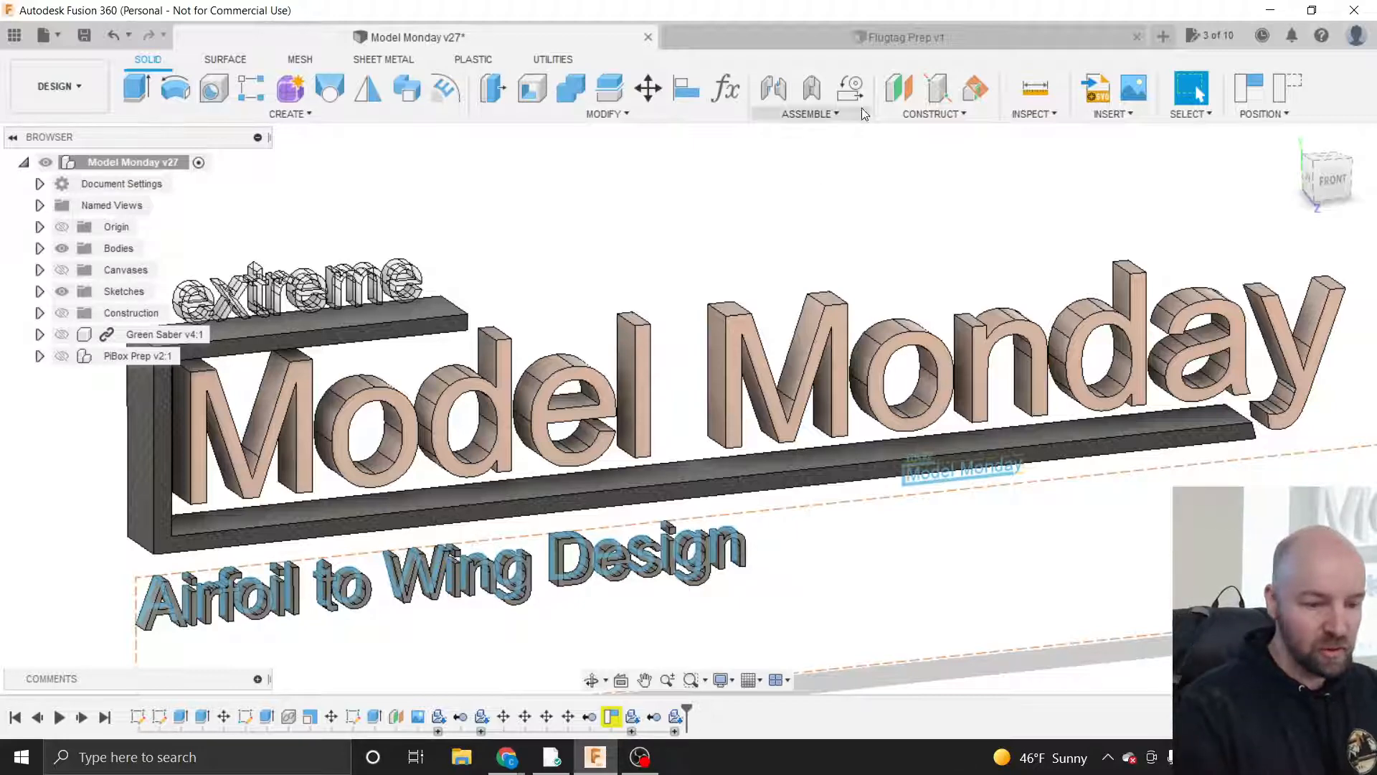
click(888, 39)
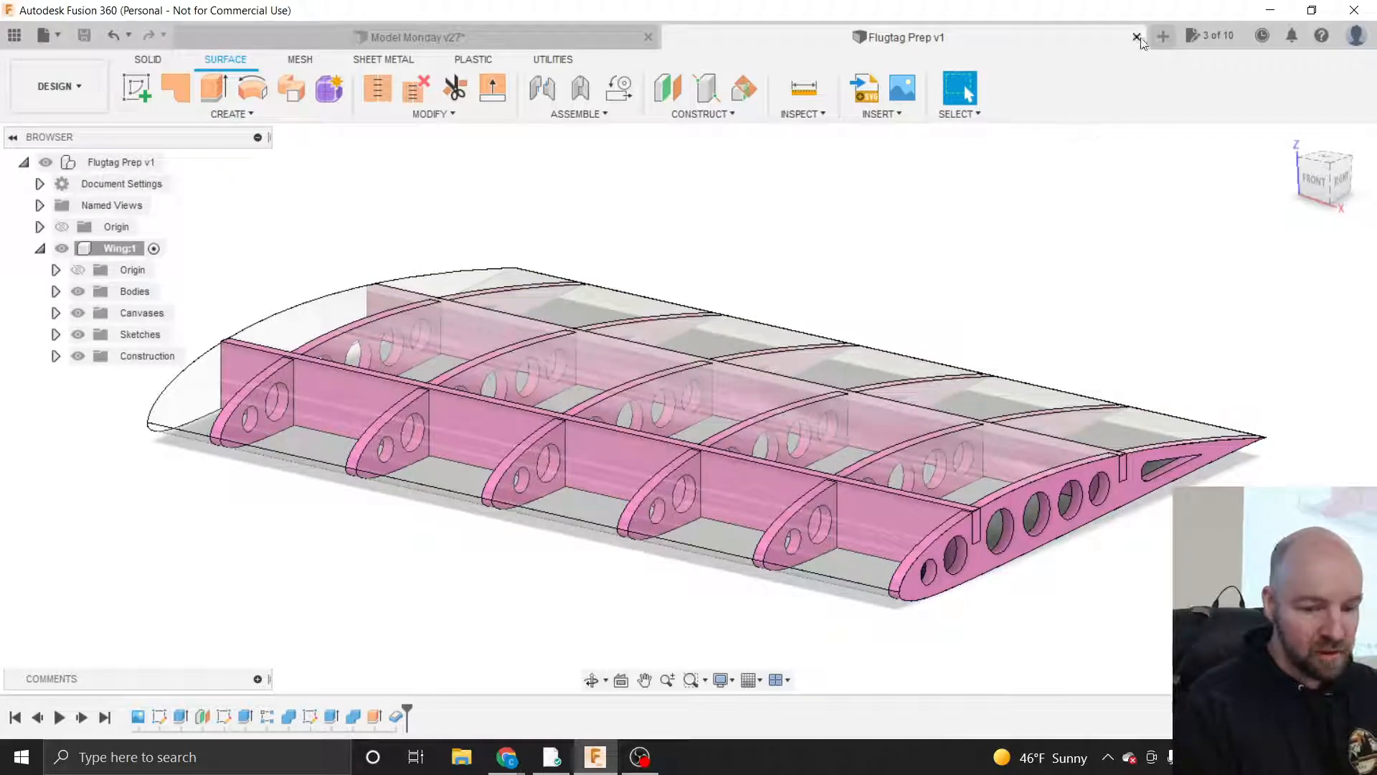
click(1163, 38)
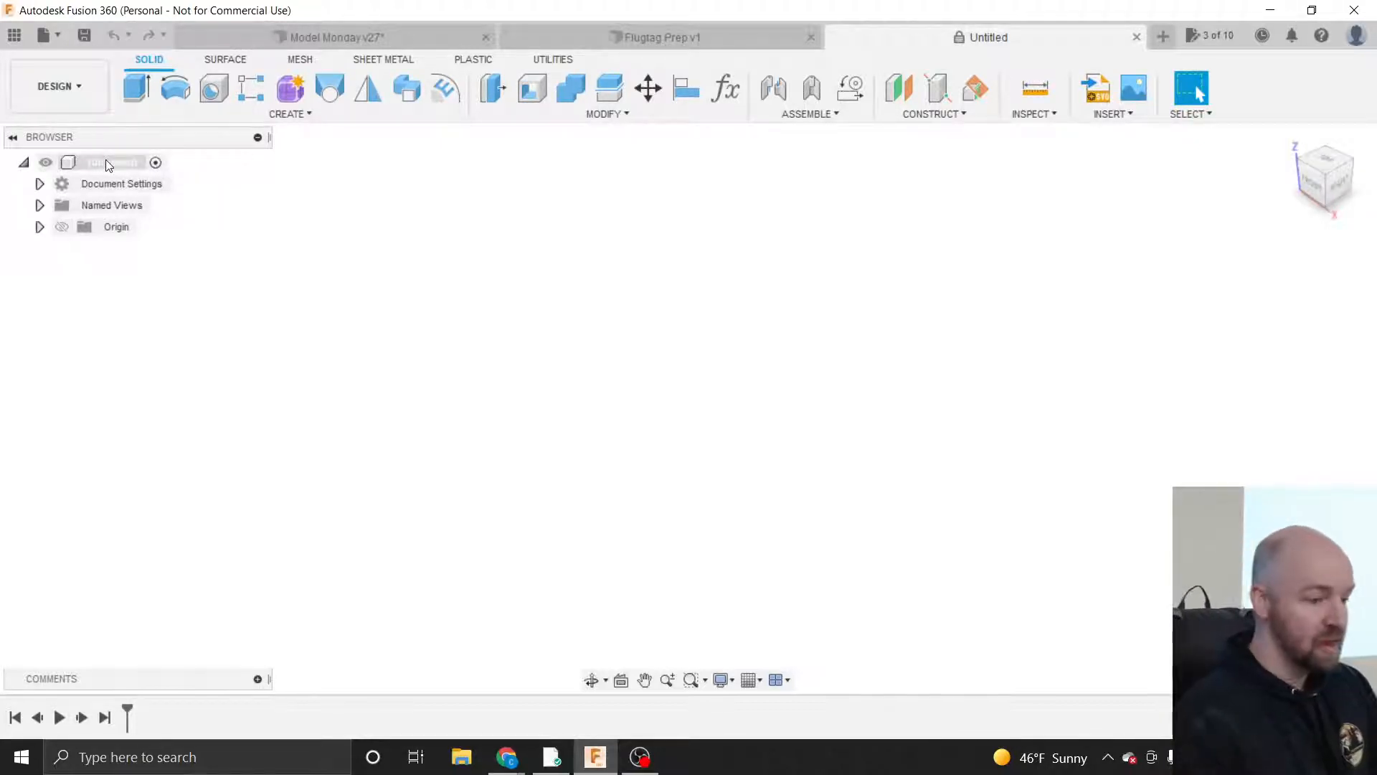
- Check how the Wing component is organized in the Flugtag Prep v1 design and return to the untitled design
click(575, 35)
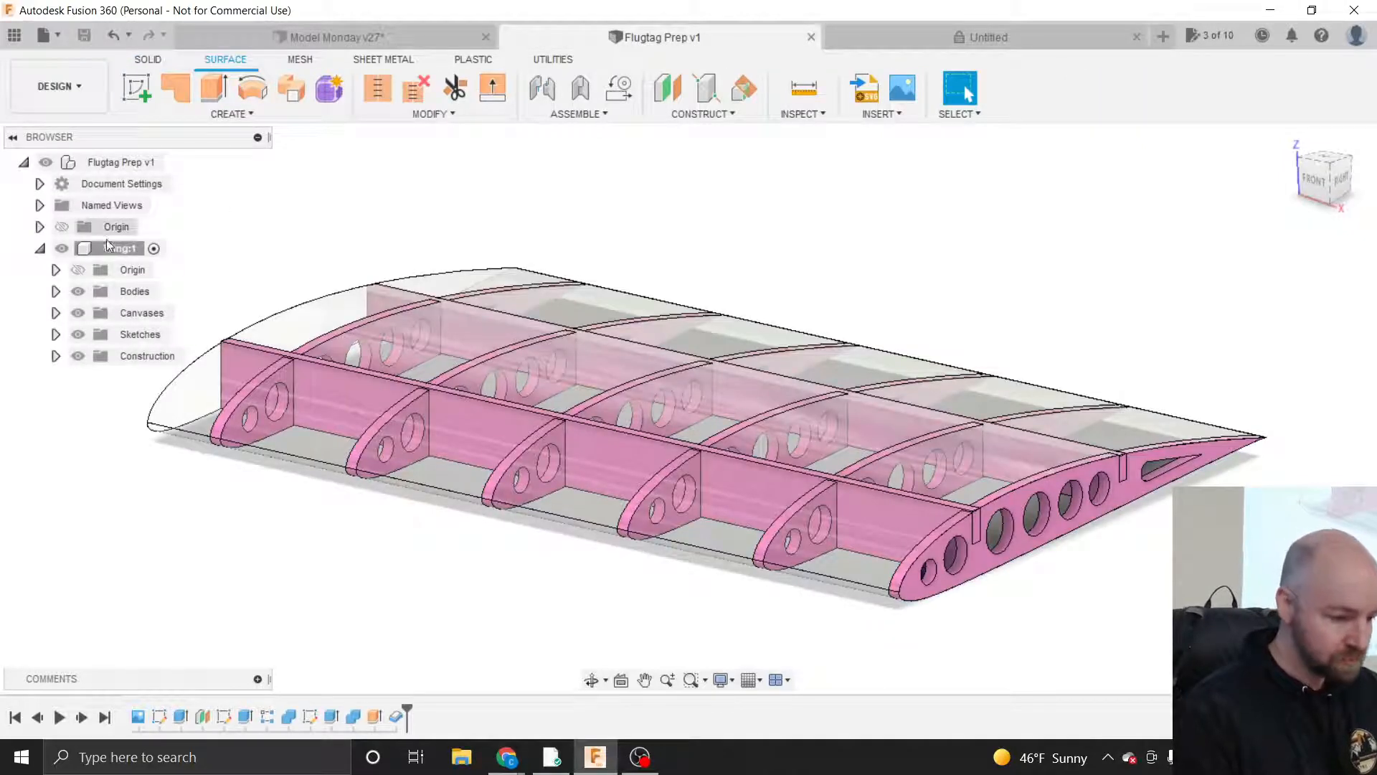
click(39, 248)
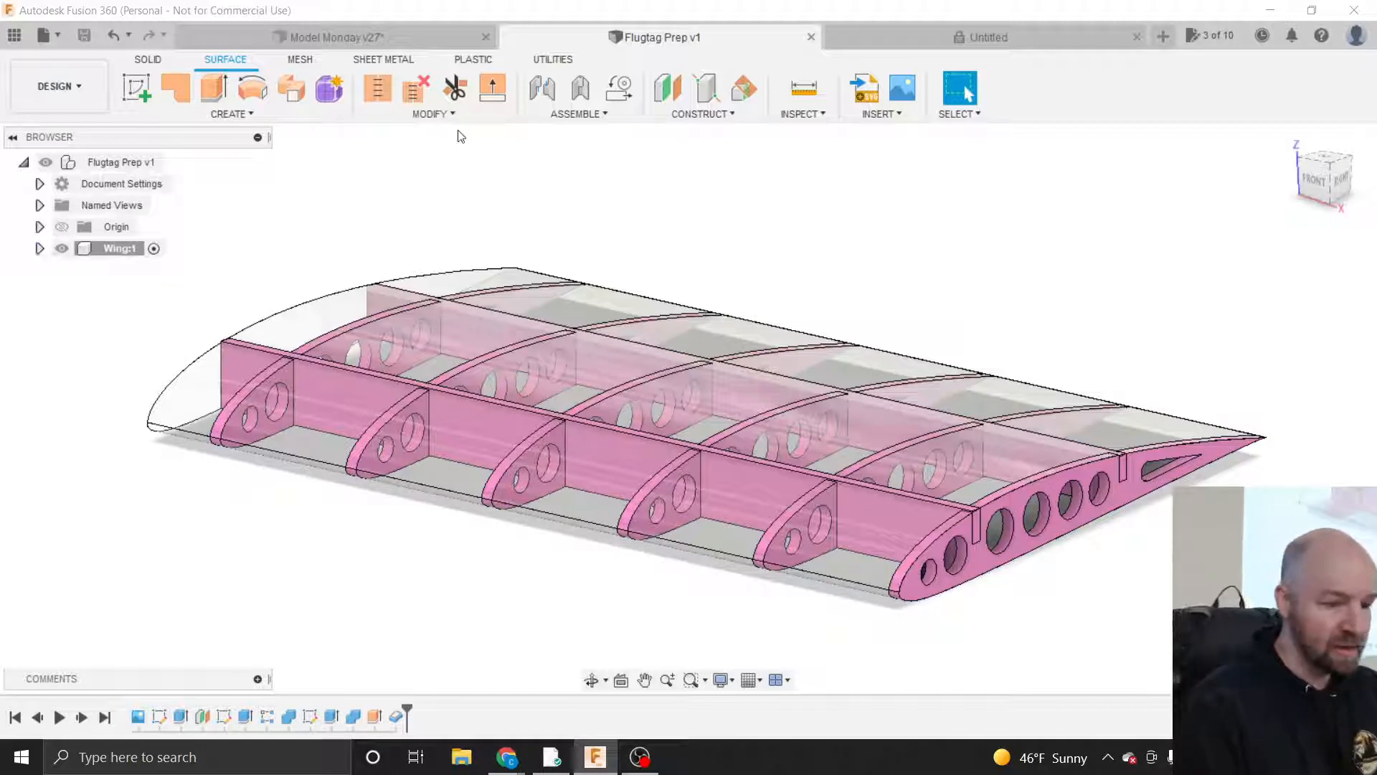
click(854, 33)
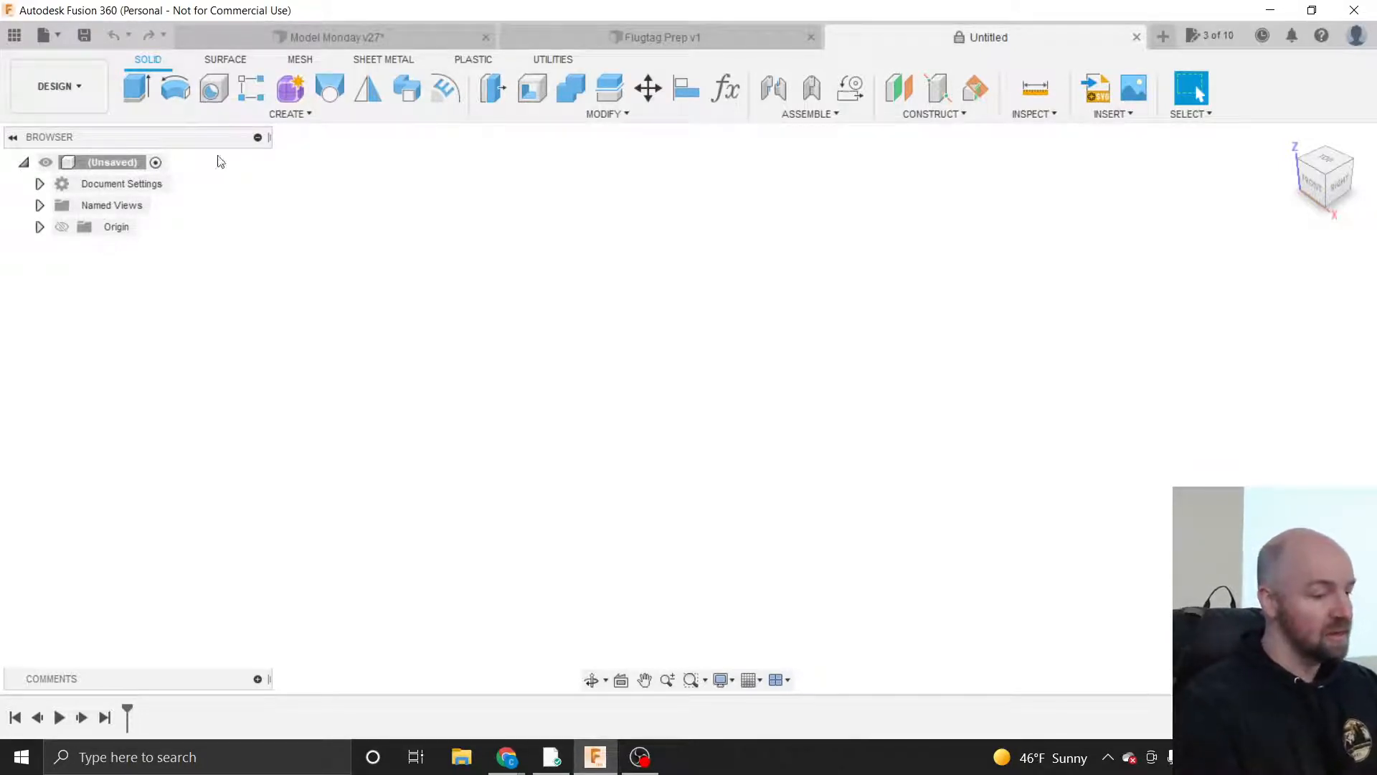
- Create an internal standard component named Wing under the top-level design, with activation enabled
click(297, 114)
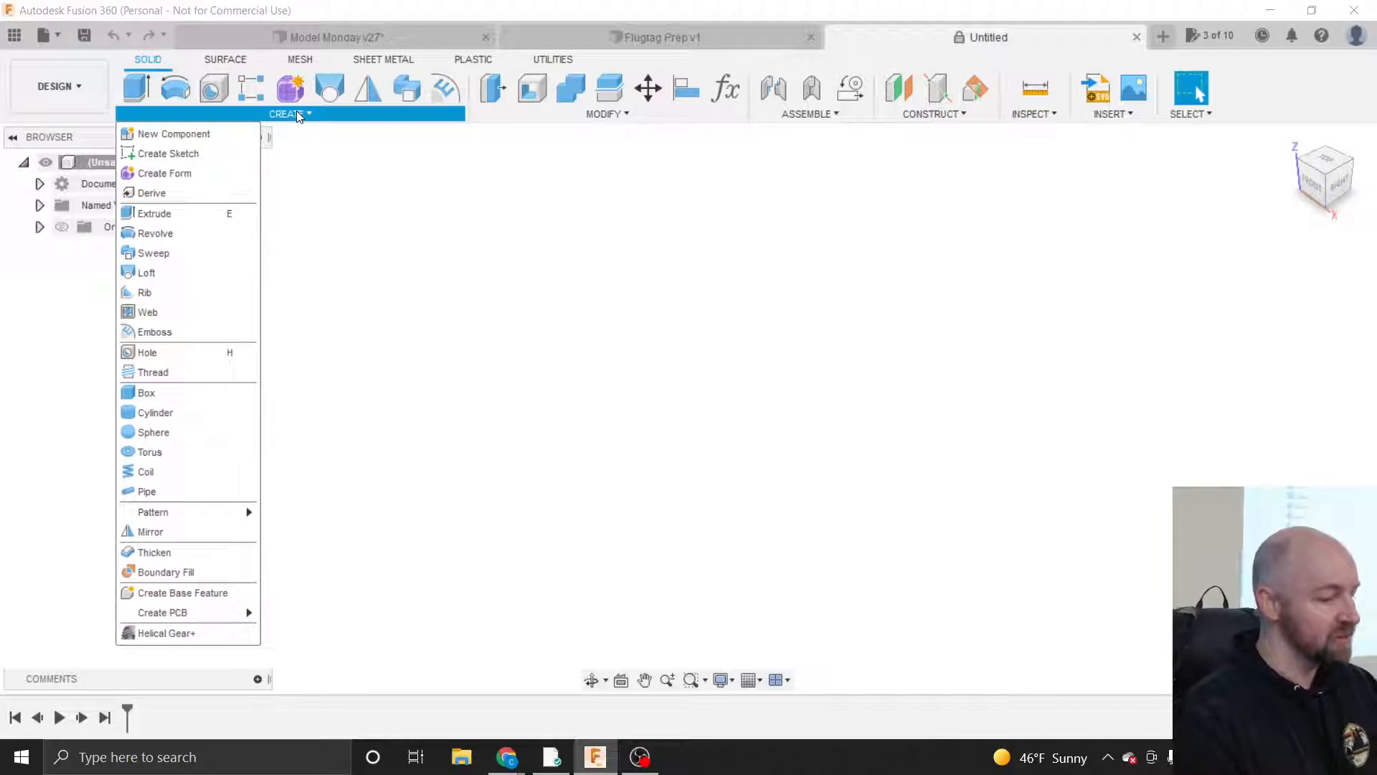
click(180, 134)
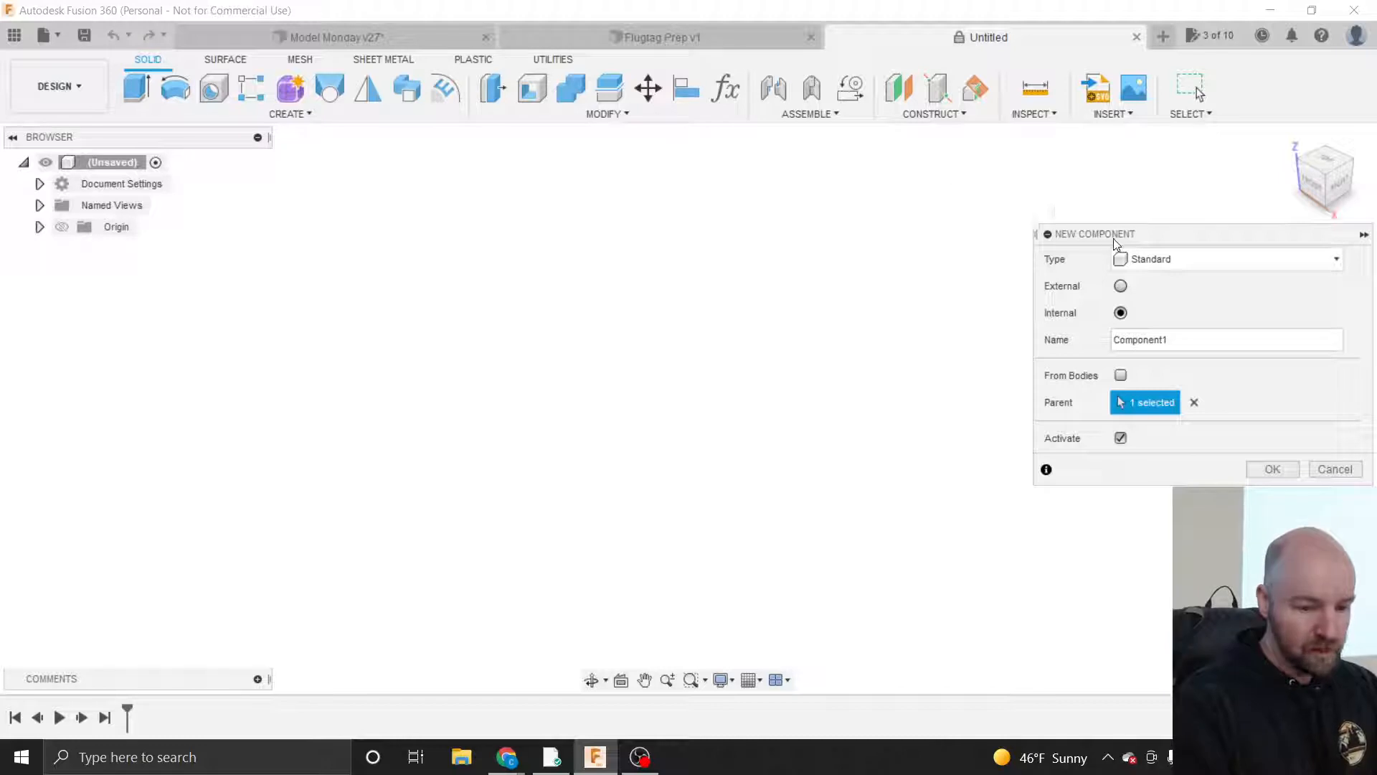
drag(1114, 236, 943, 186)
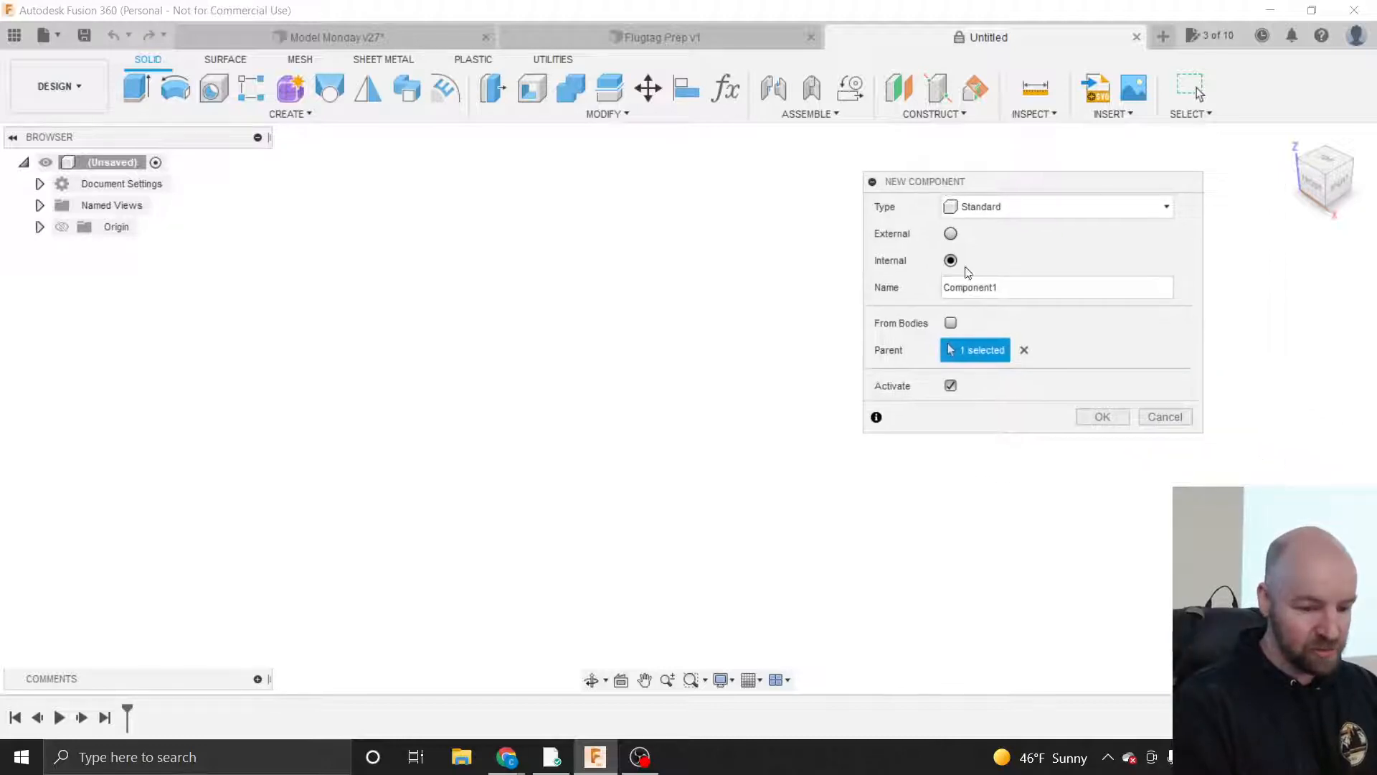
click(1010, 288)
drag(1011, 289, 922, 287)
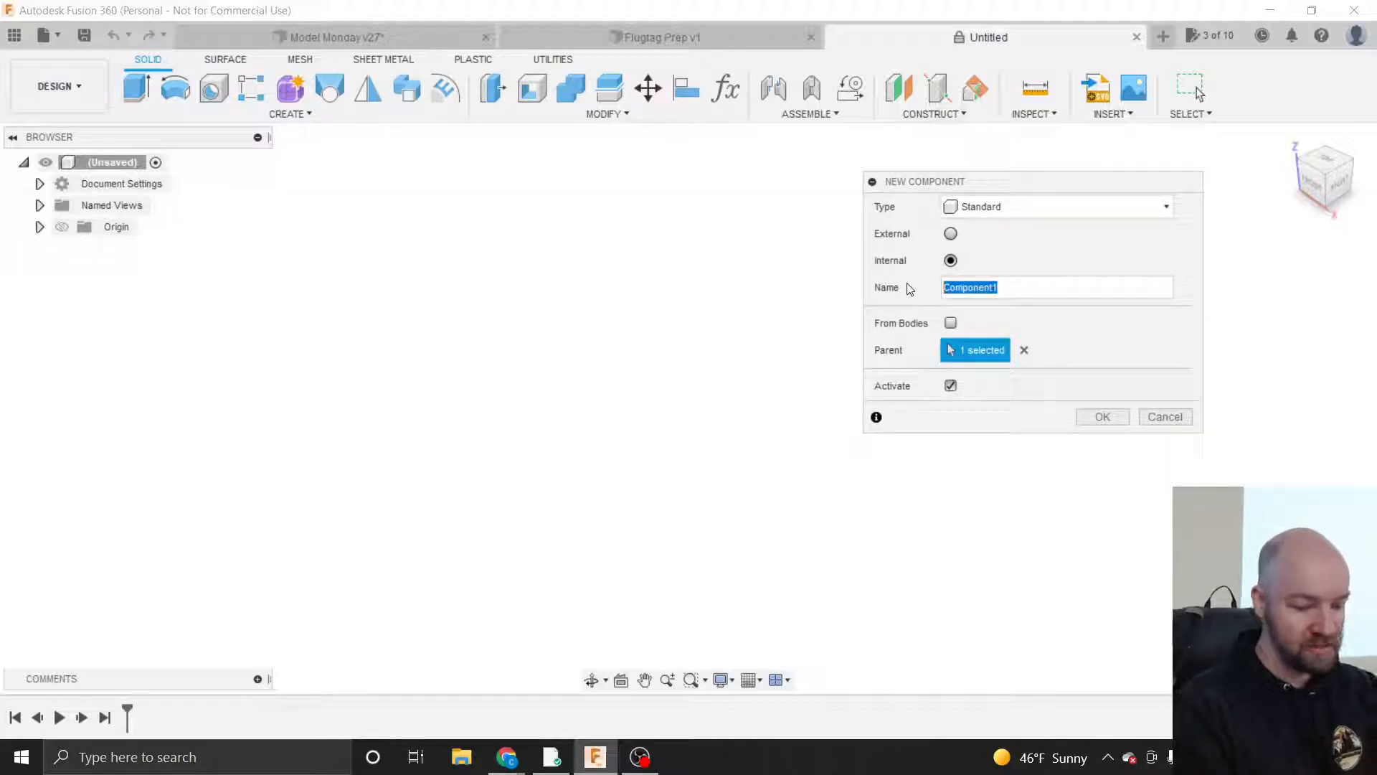
text(Wing)
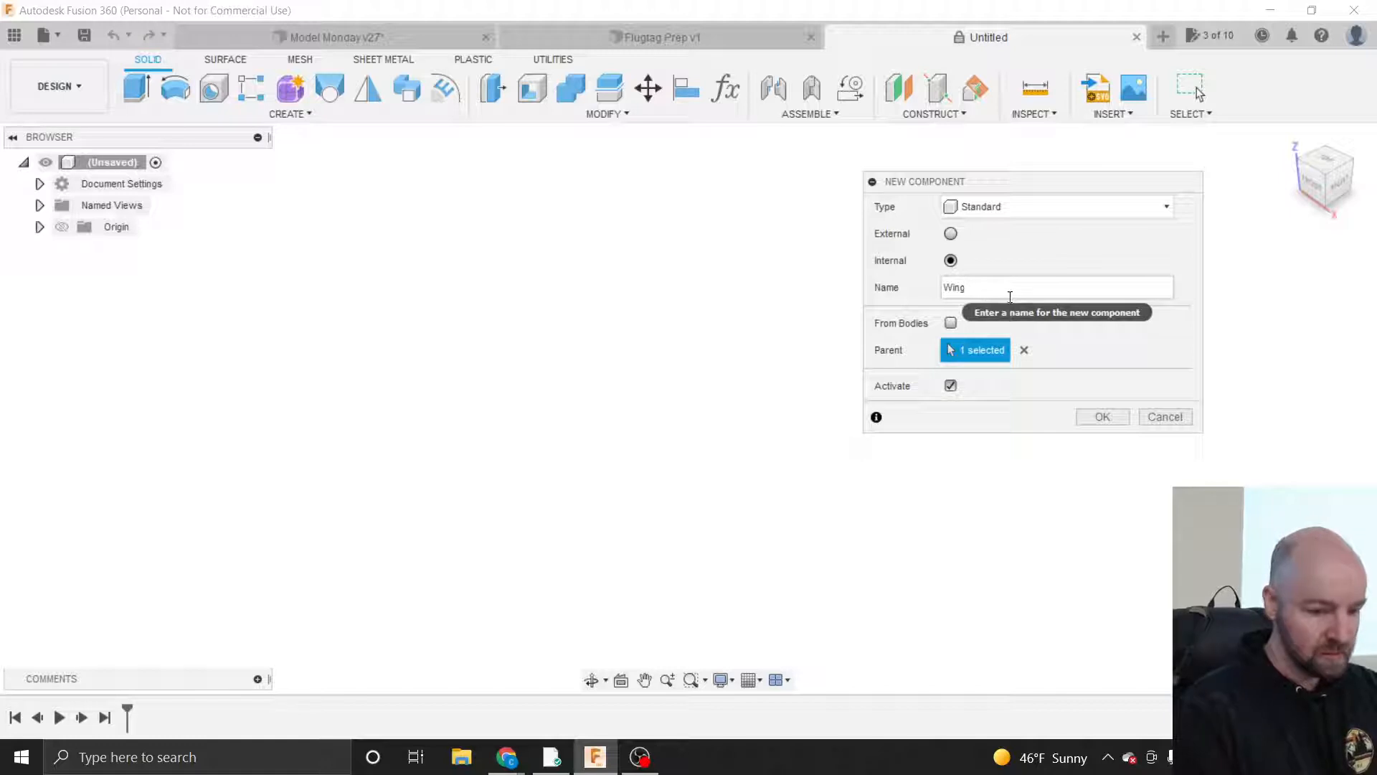
click(1103, 417)
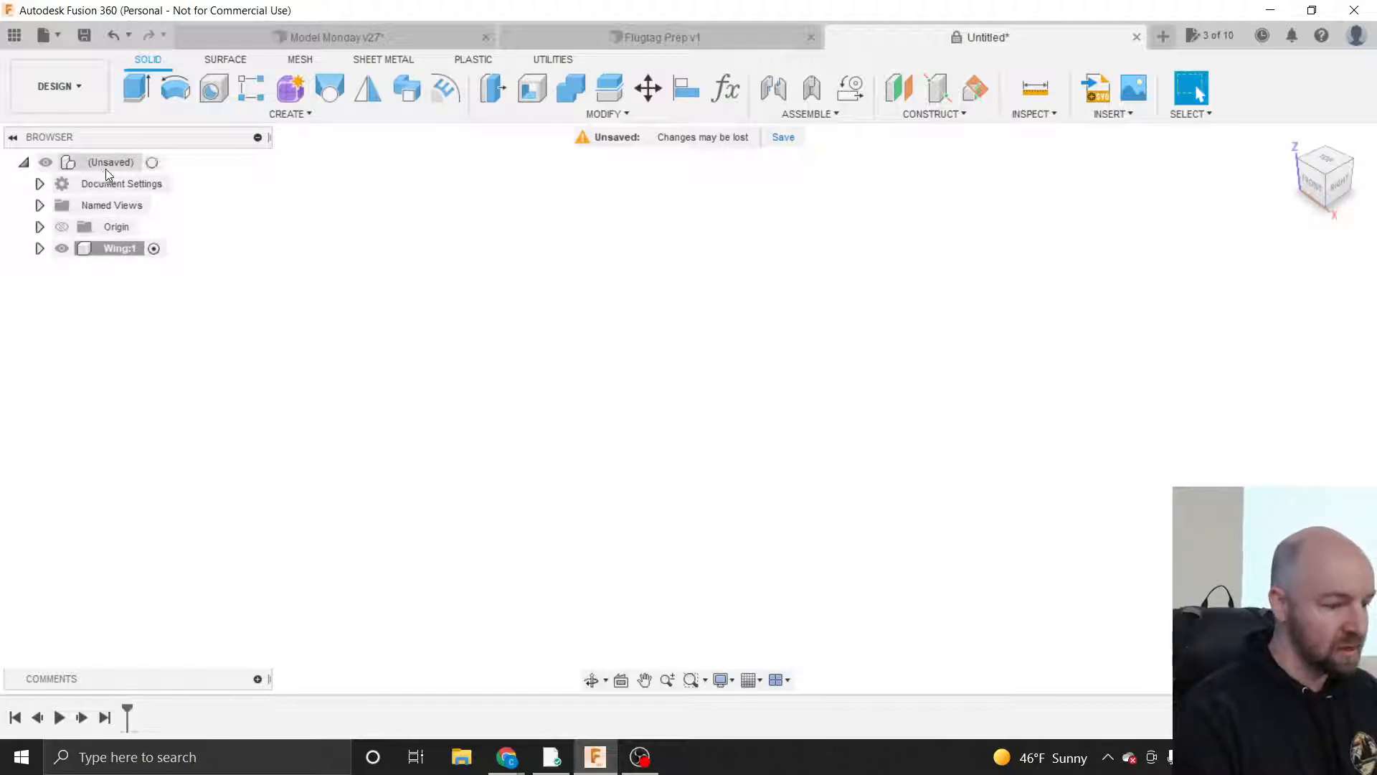
click(288, 122)
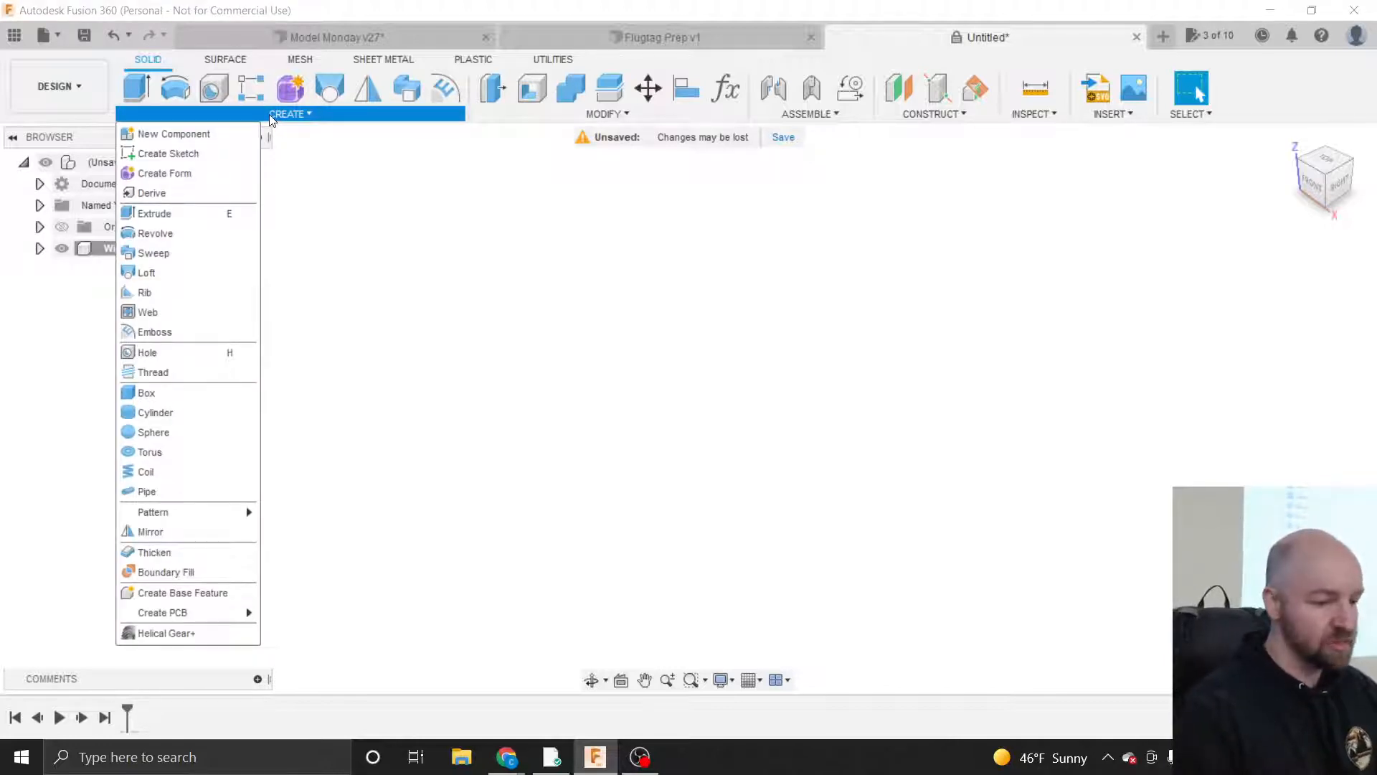
click(276, 116)
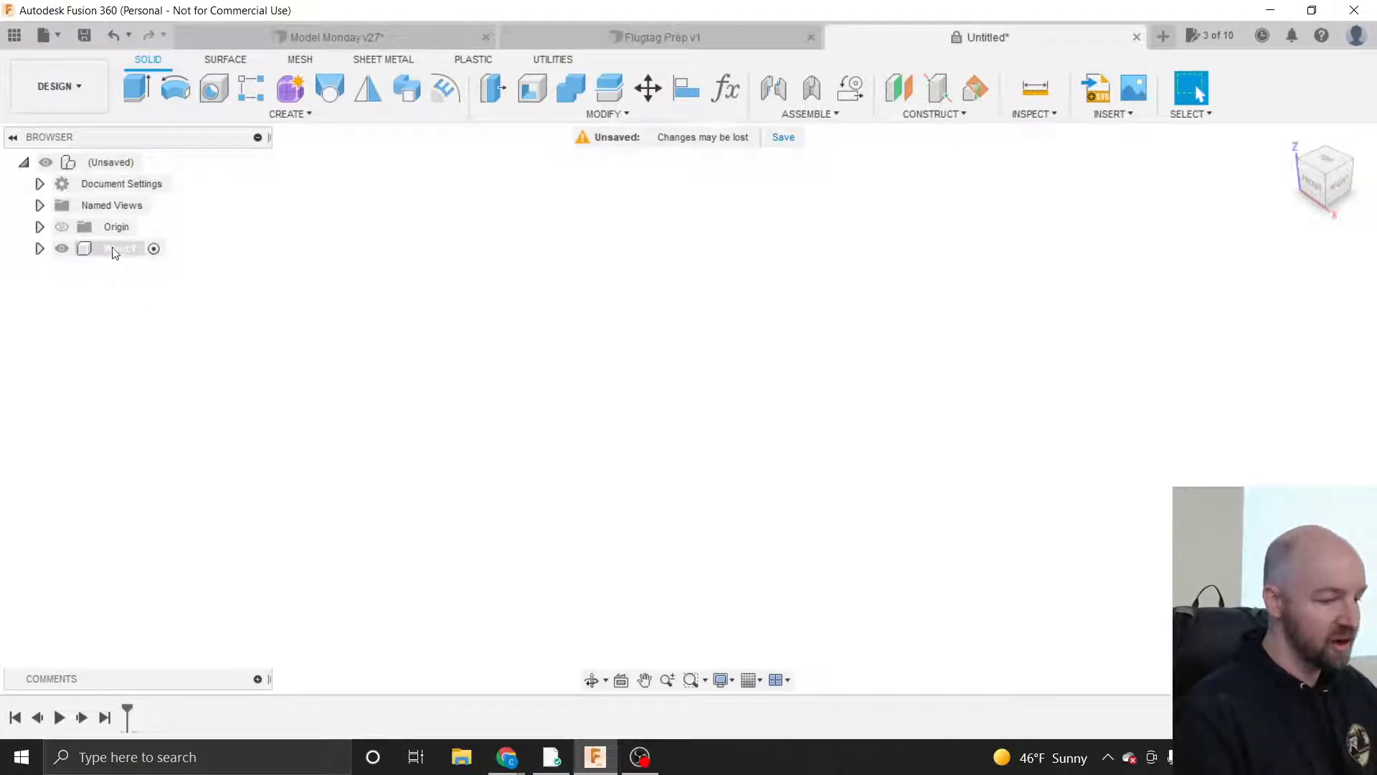
click(302, 113)
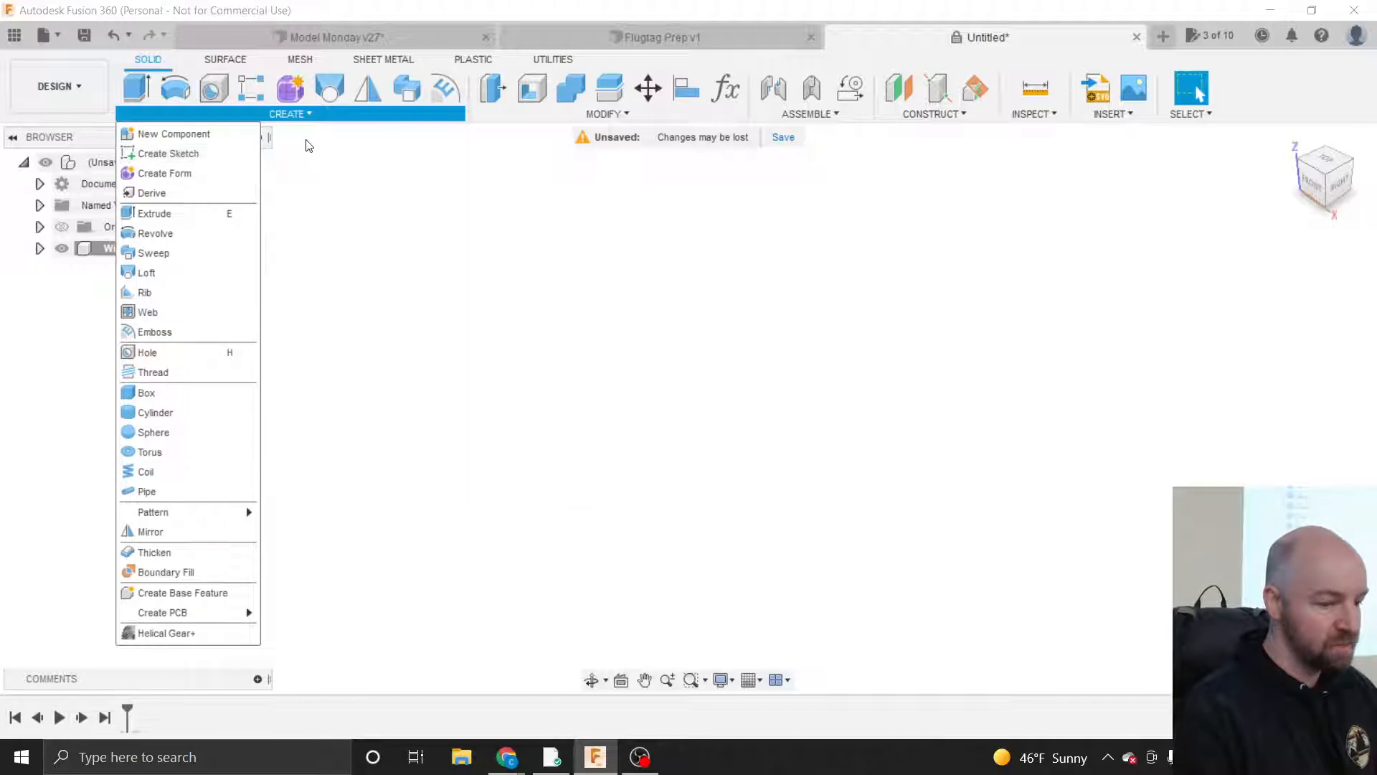
click(316, 141)
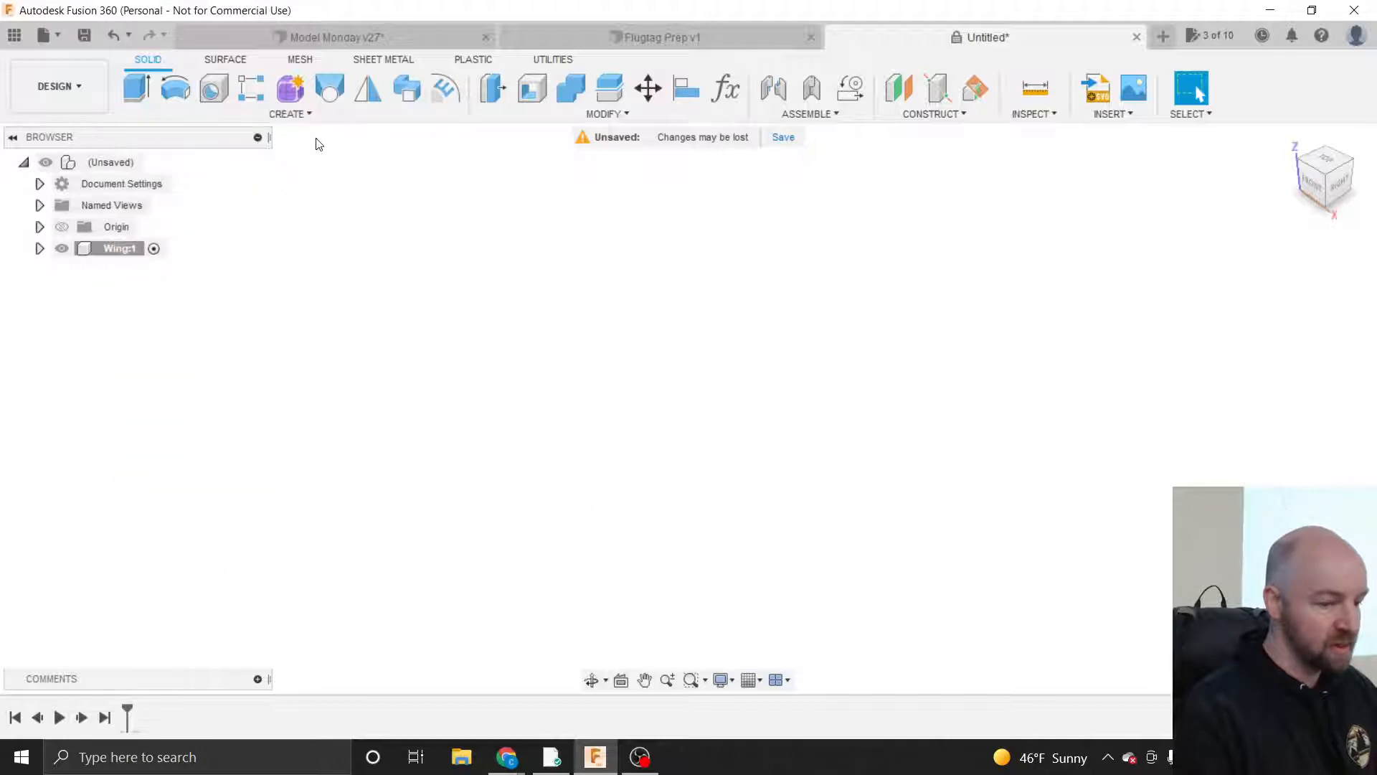
- Expand the Wing component, activate the top-level design, and make Wing the active component again
click(40, 248)
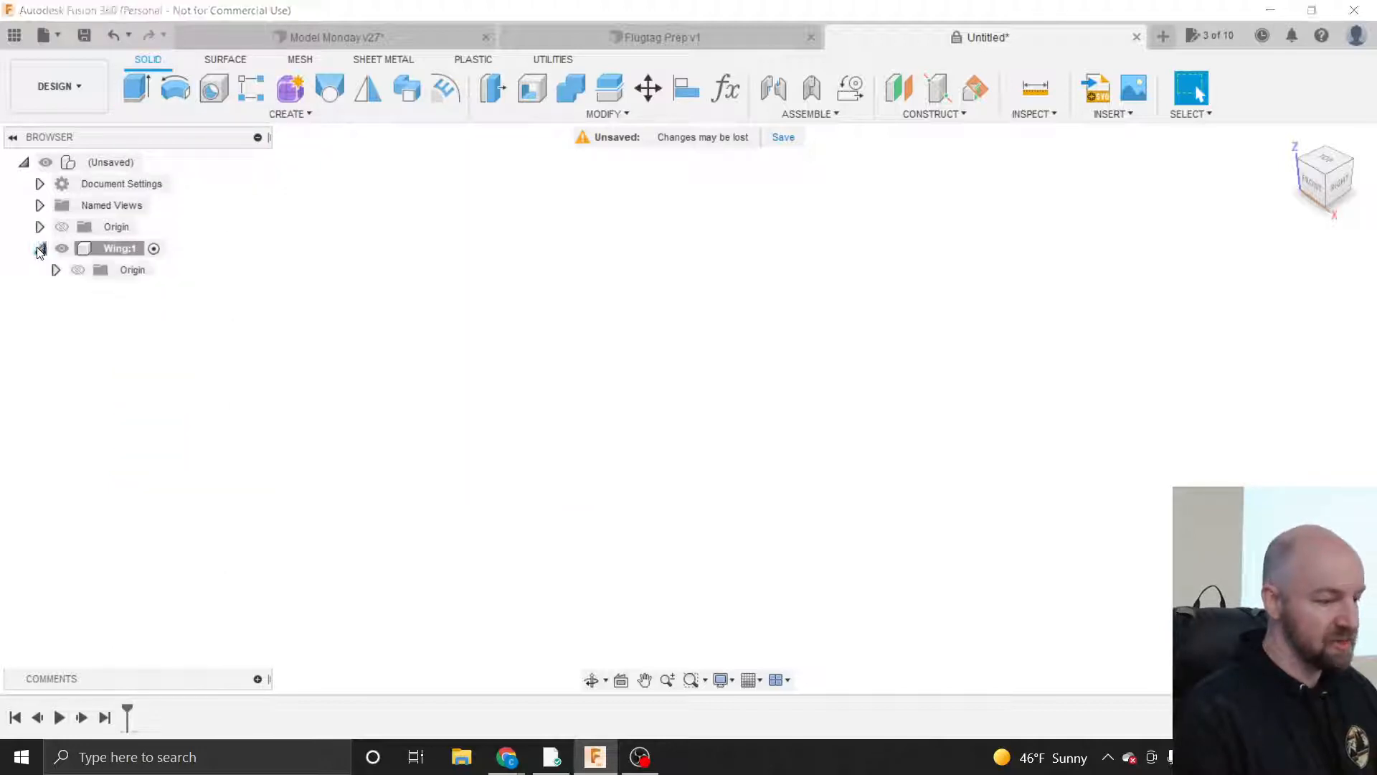
click(115, 255)
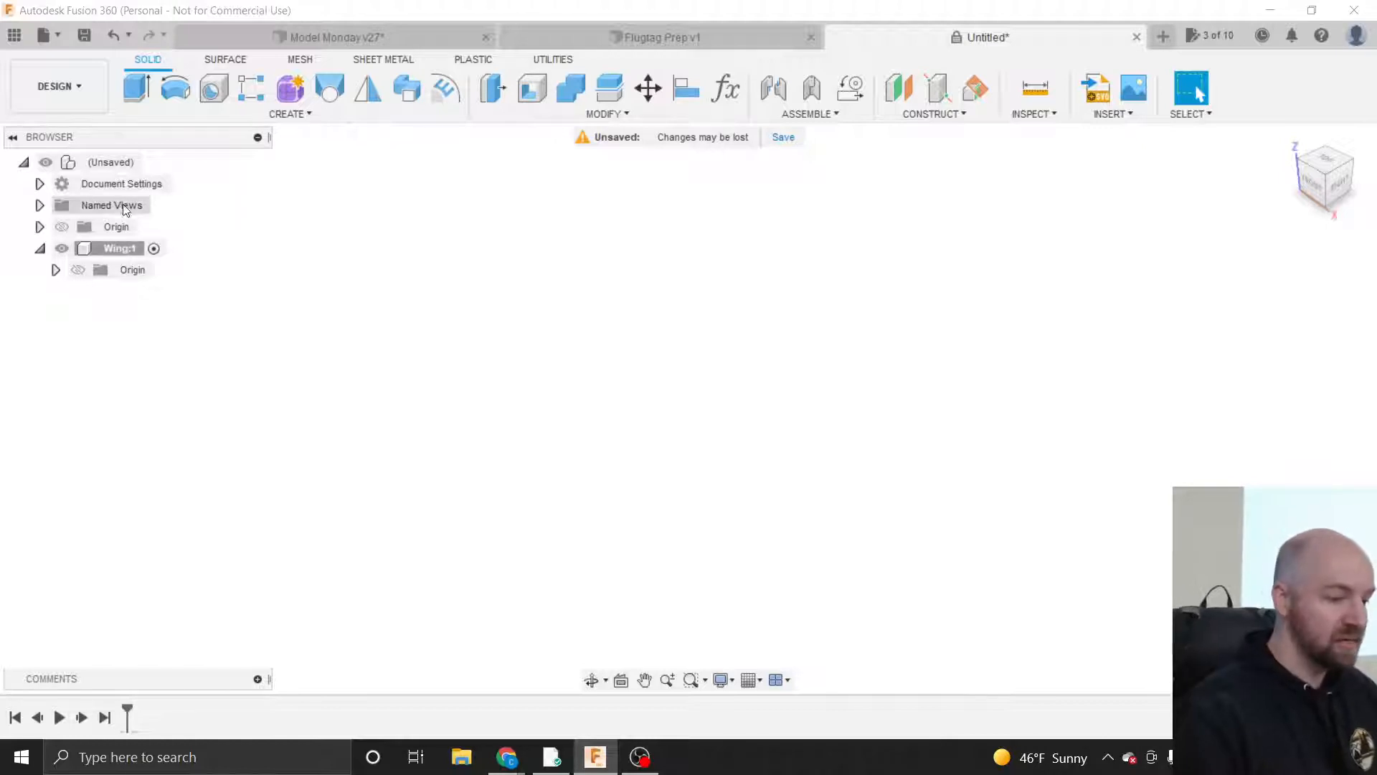
click(154, 163)
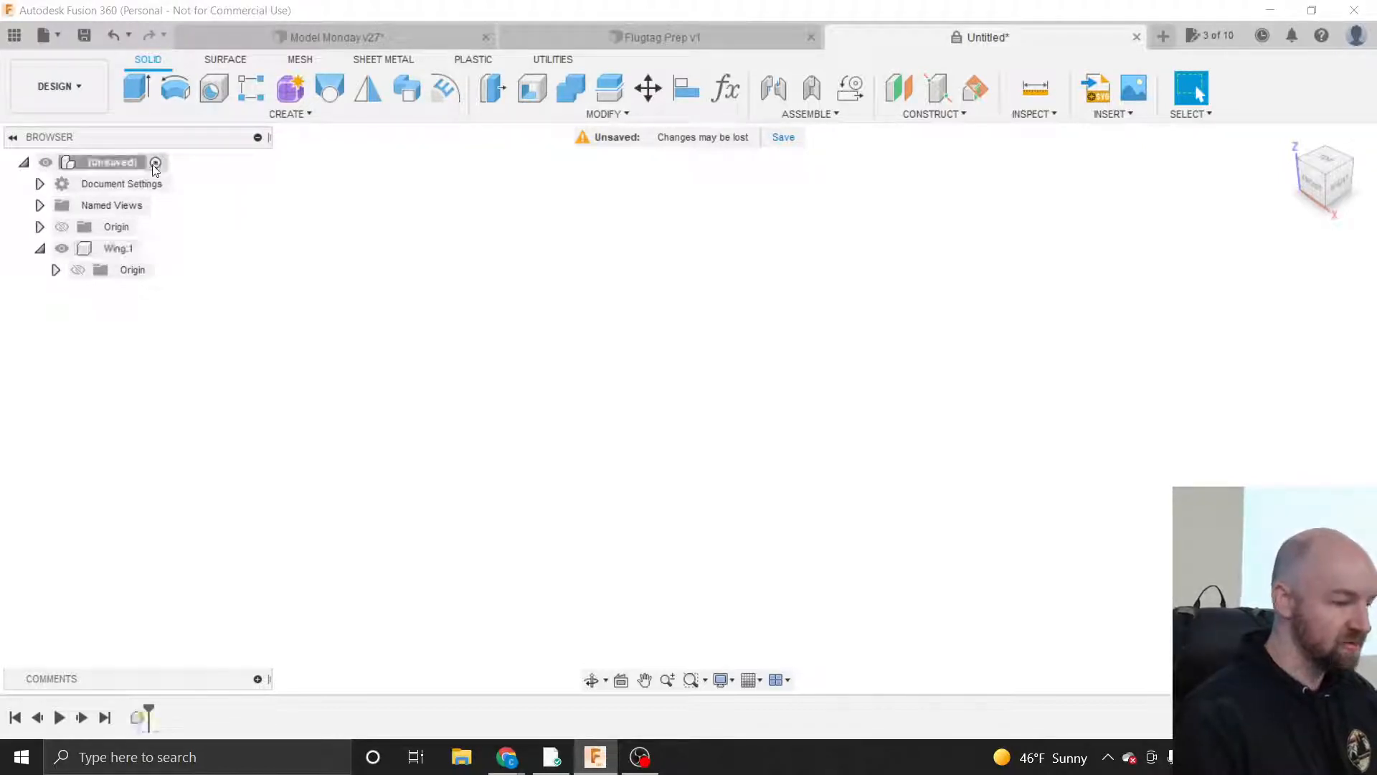
click(291, 113)
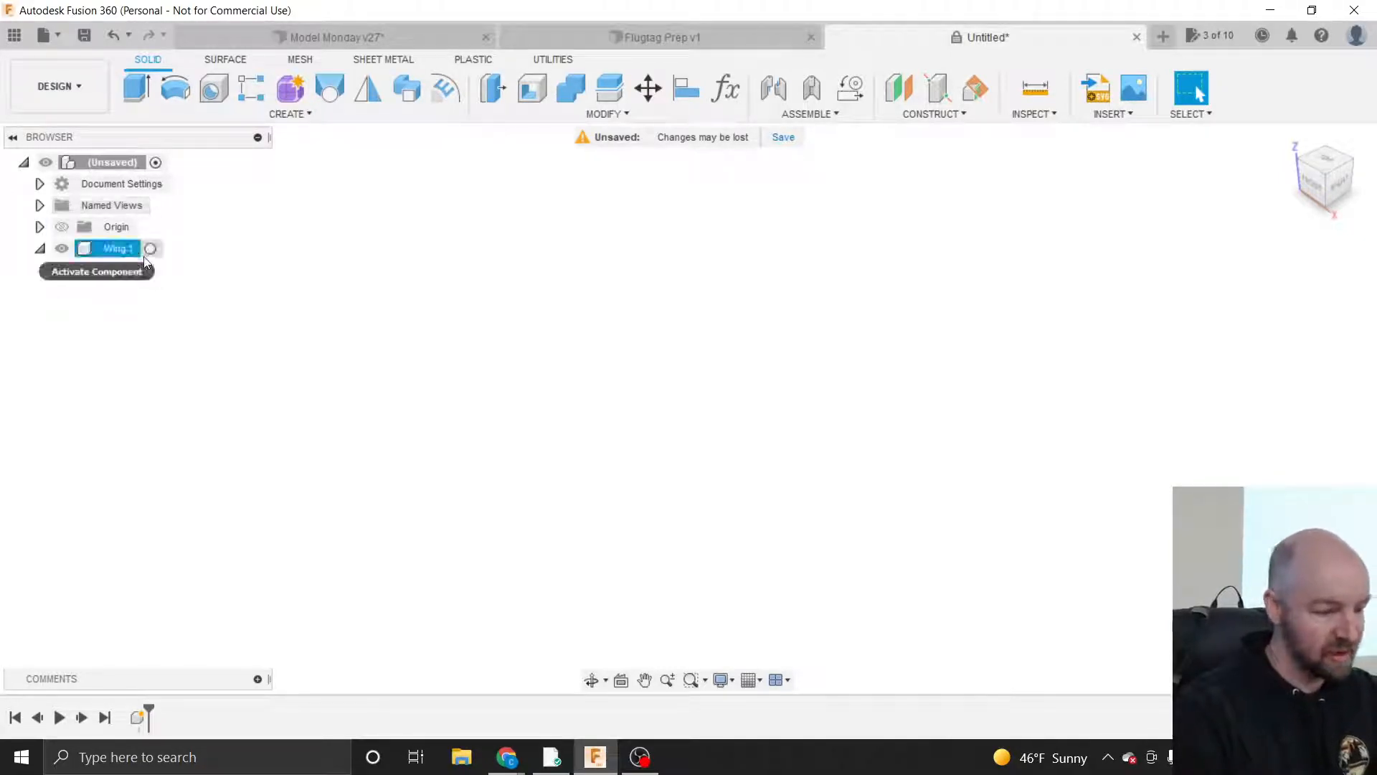
click(150, 248)
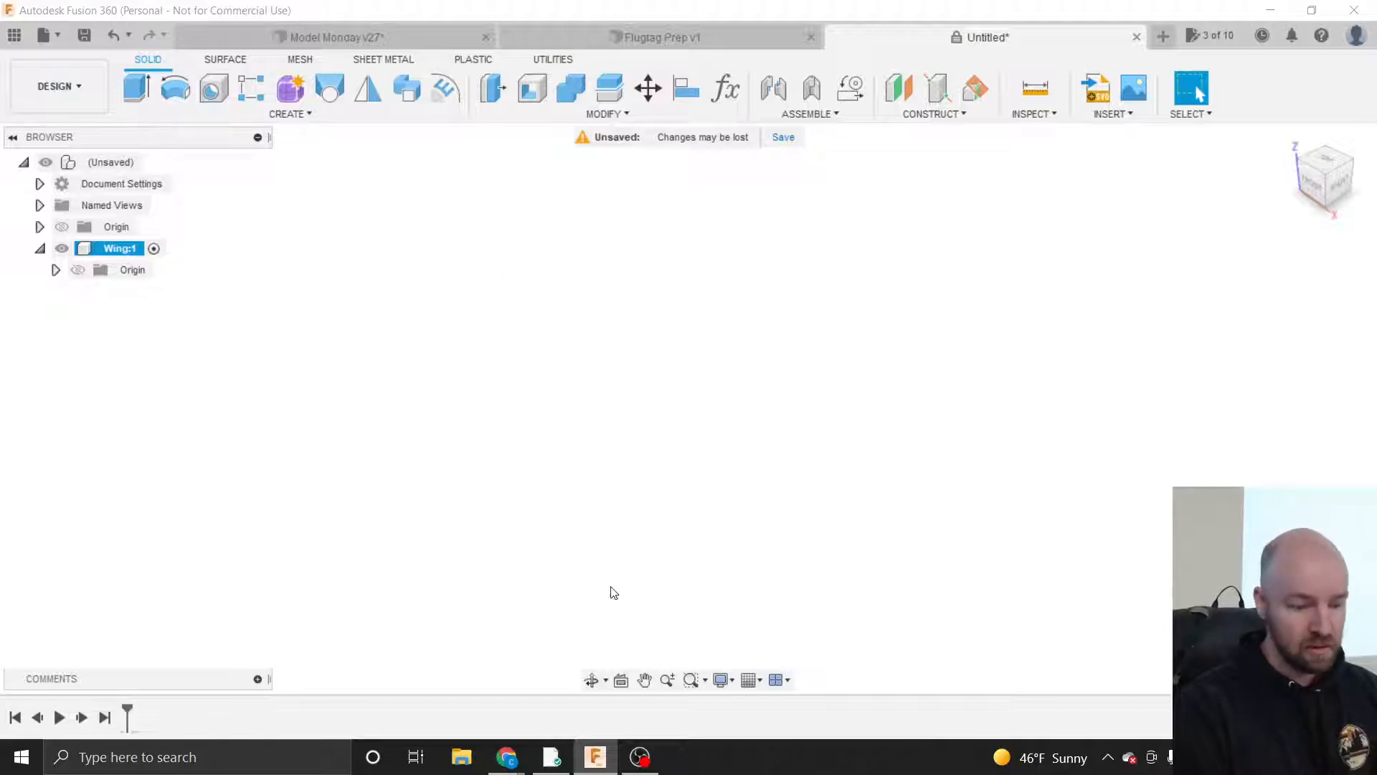
- Switch to Chrome and open the CLARK Y AIRFOIL (clarky-il) page on Airfoil Tools from the "clark y airfoil" search results
mouse_move(507, 759)
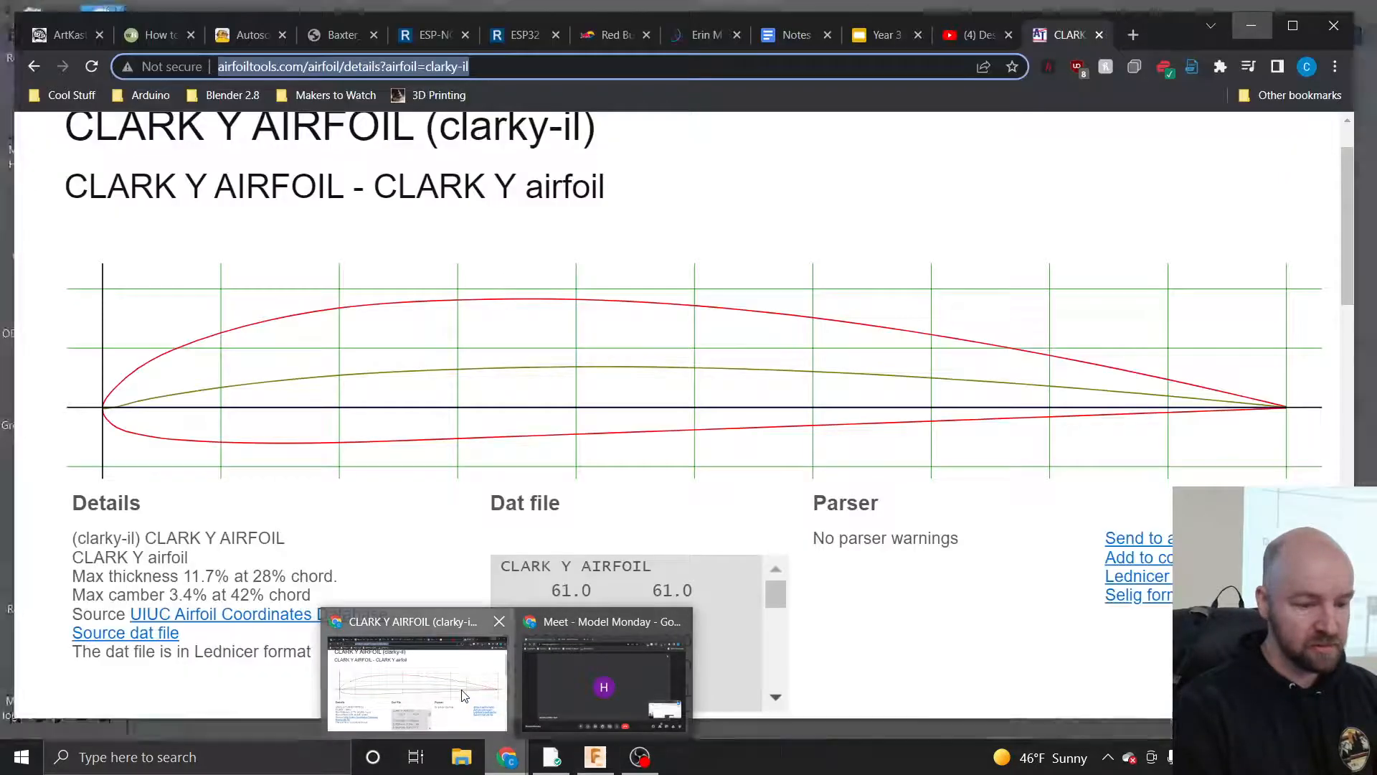
click(465, 696)
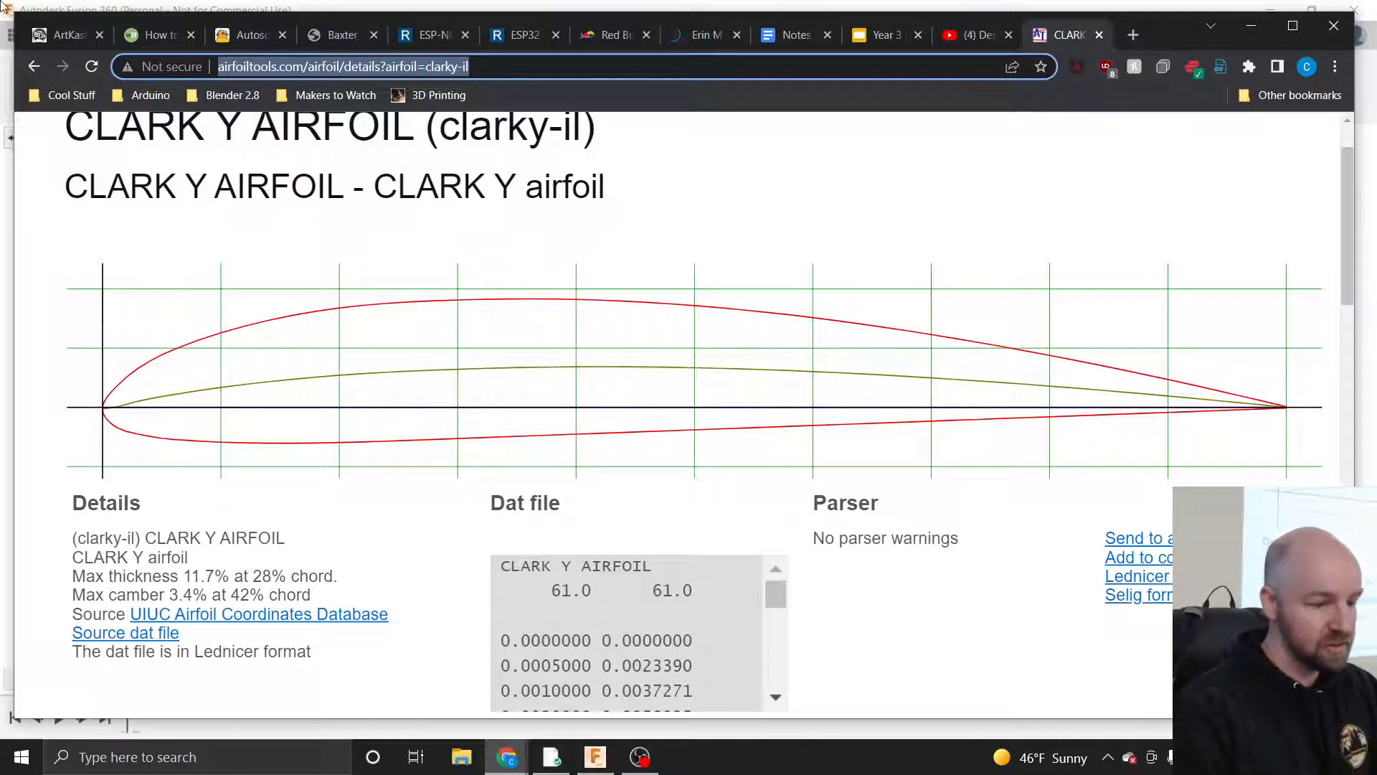
click(34, 67)
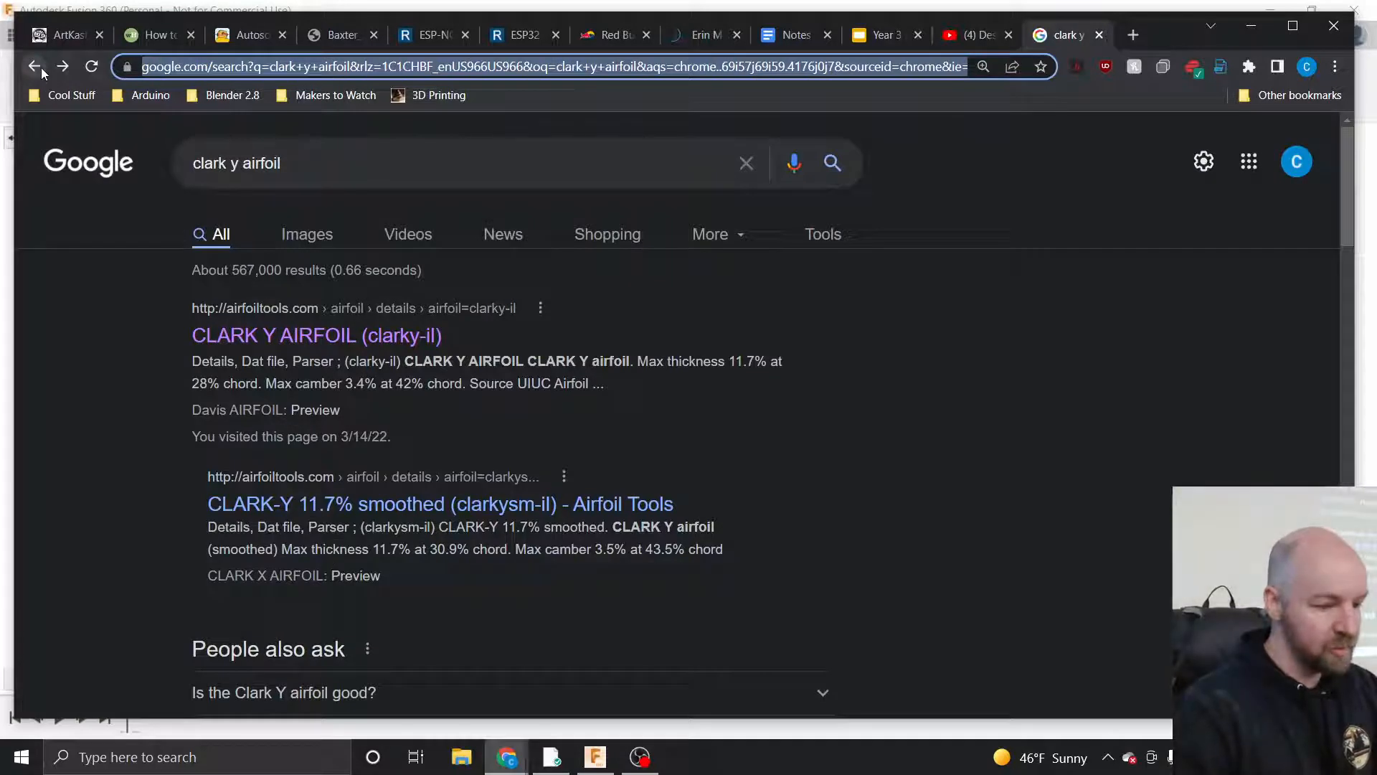
click(295, 178)
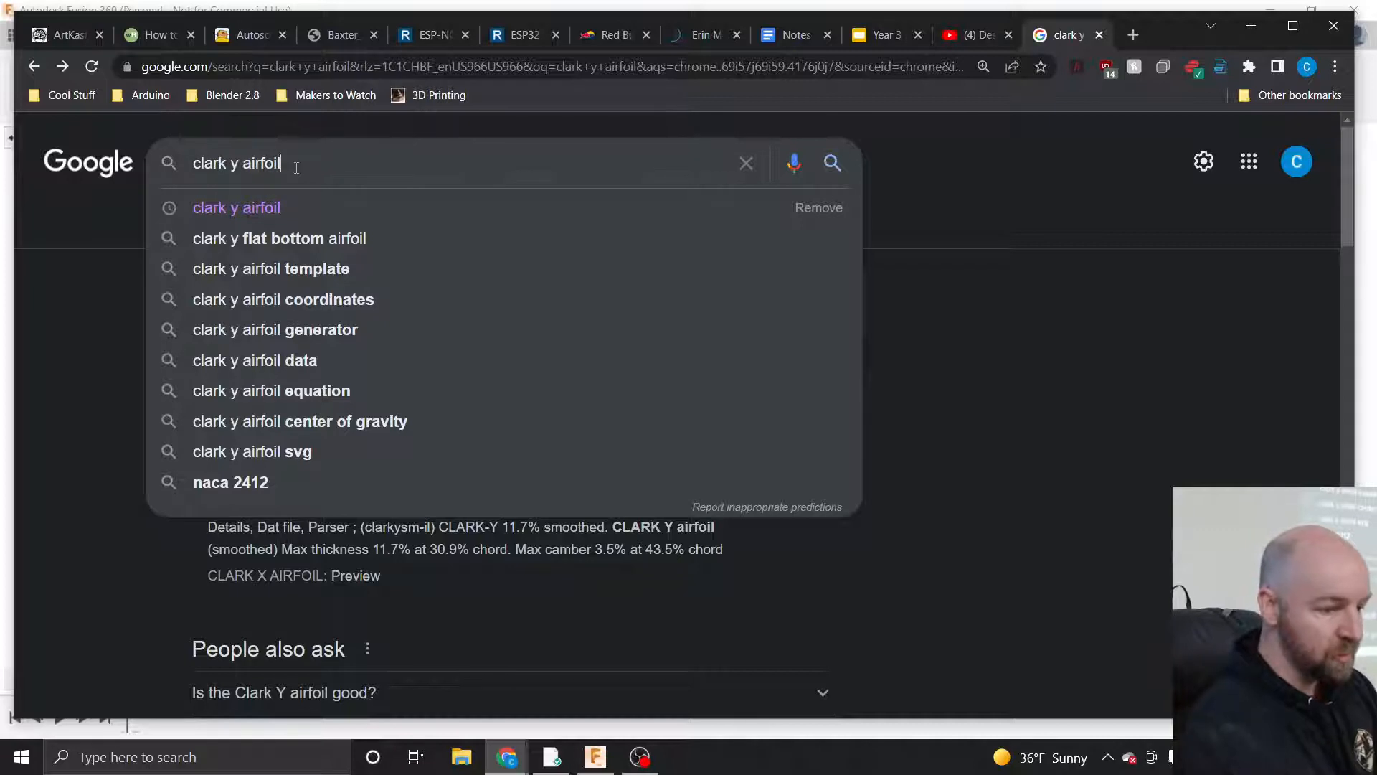
click(101, 227)
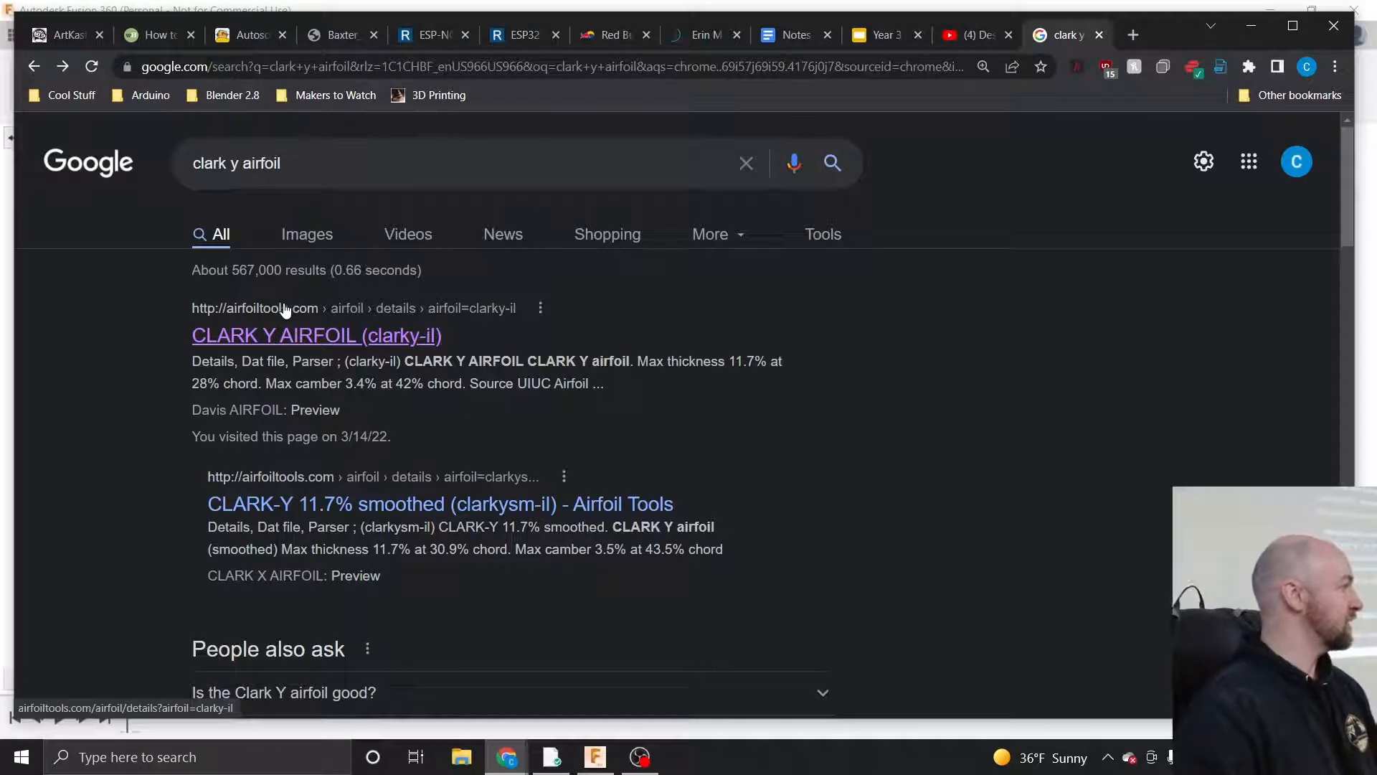
click(271, 344)
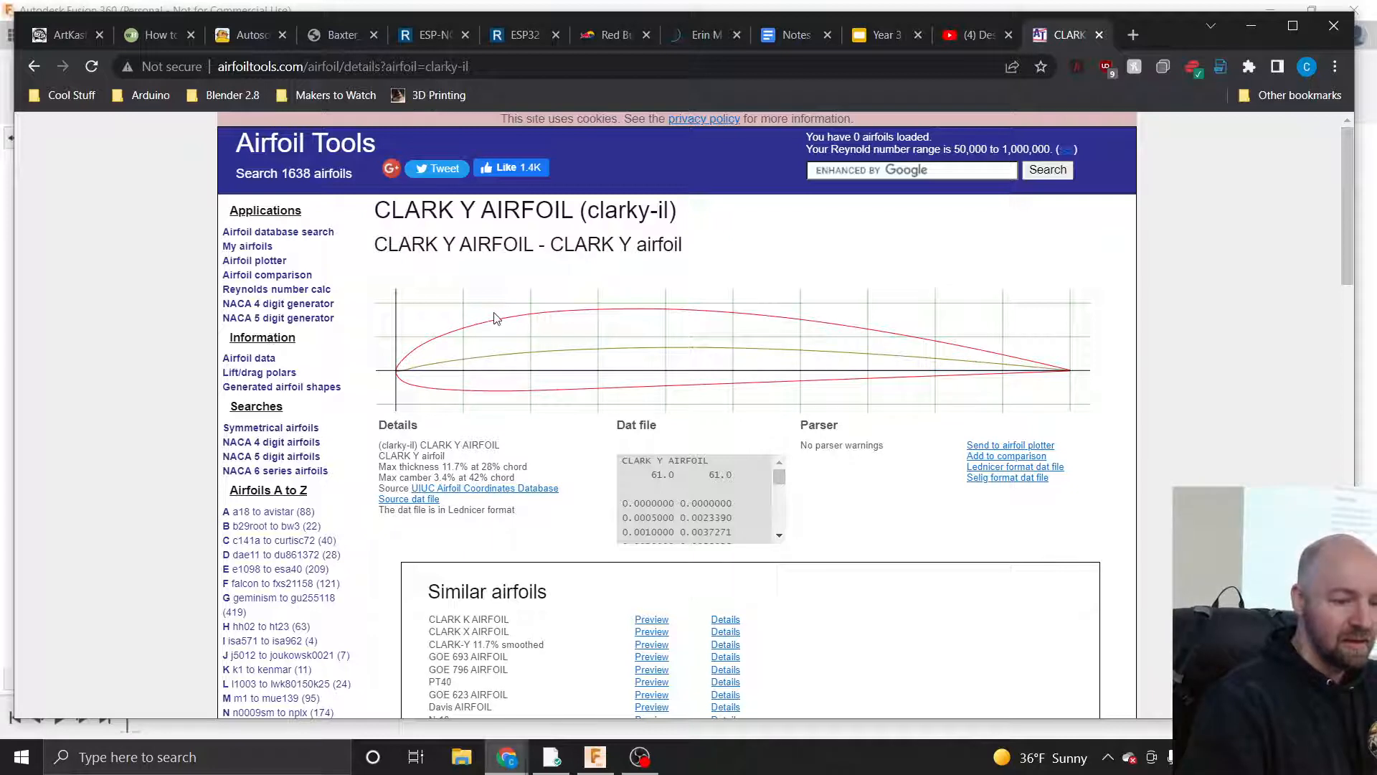
right_click(710, 330)
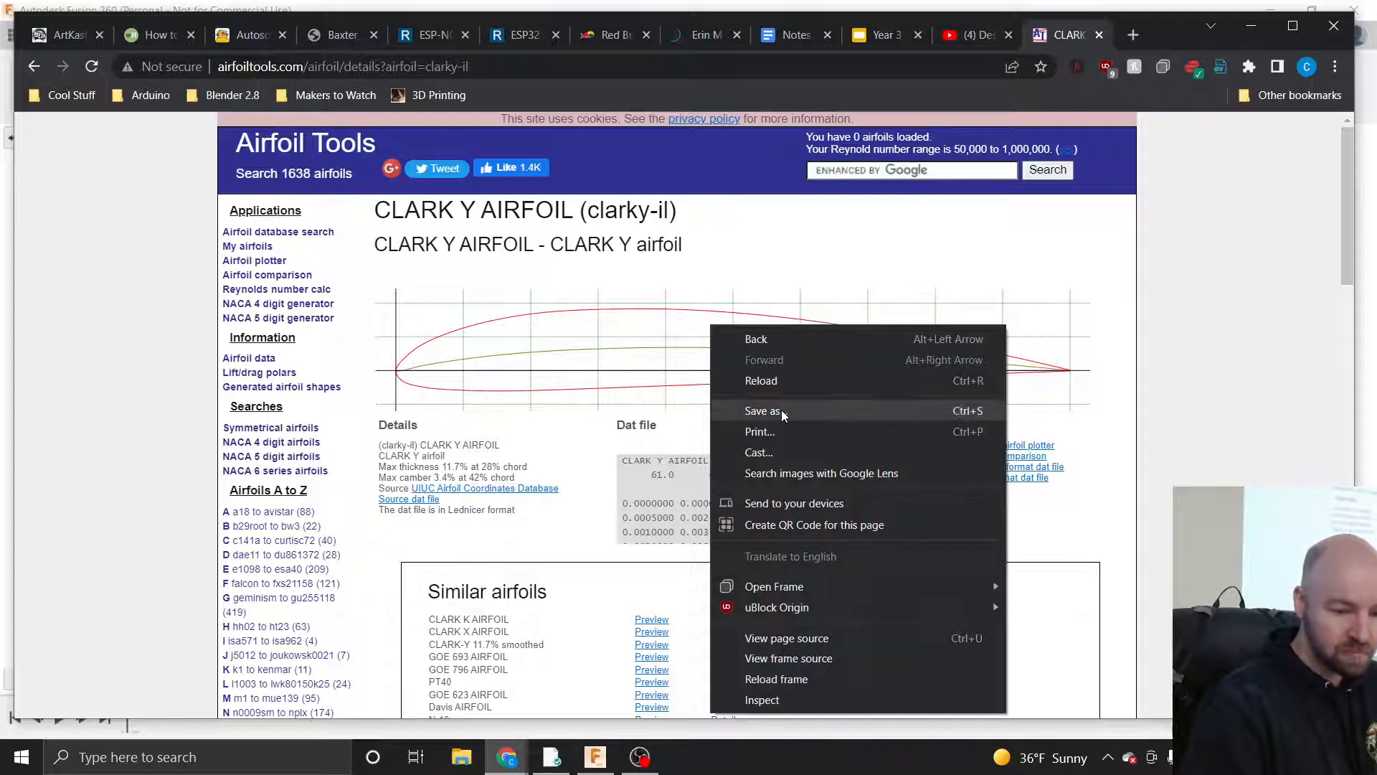
click(804, 291)
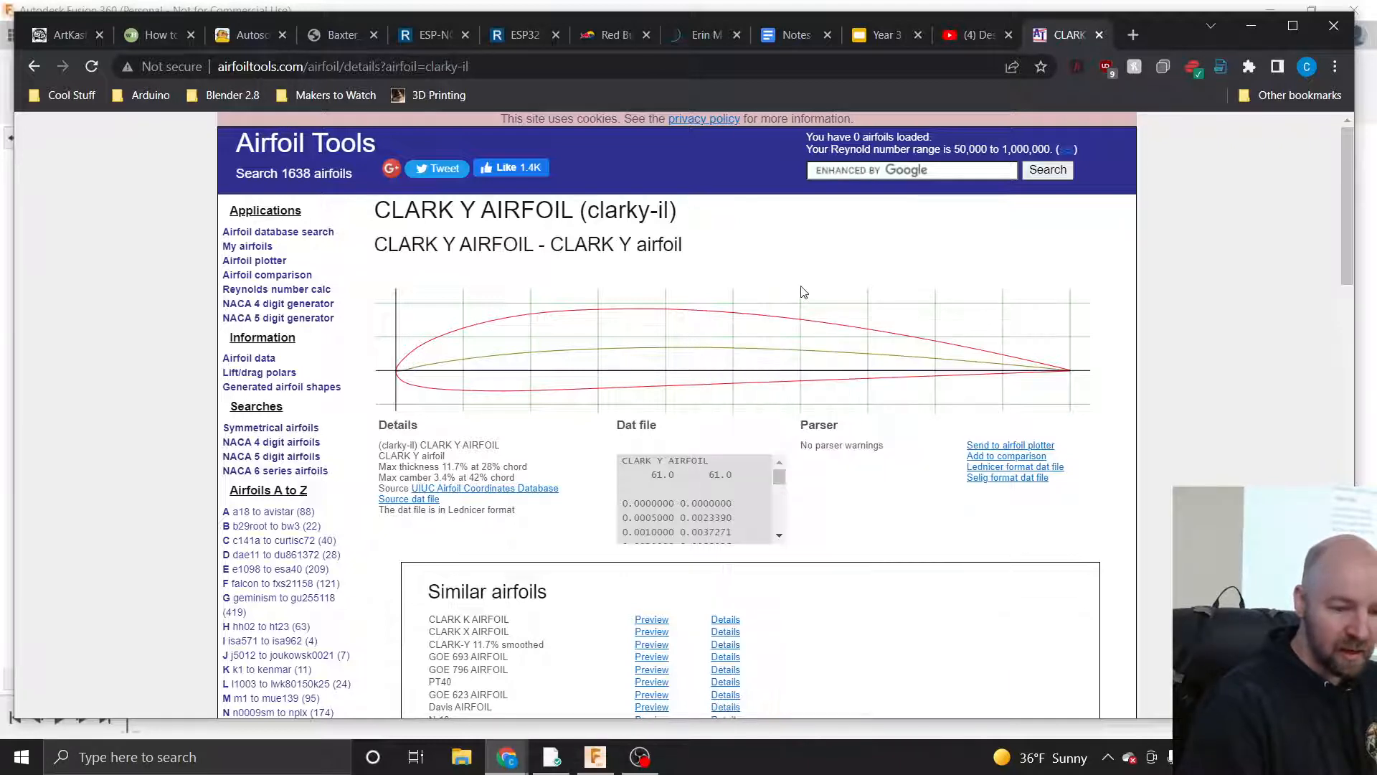
ctrl+scroll(842, 294, up, 3)
ctrl+scroll(843, 294, down, 3)
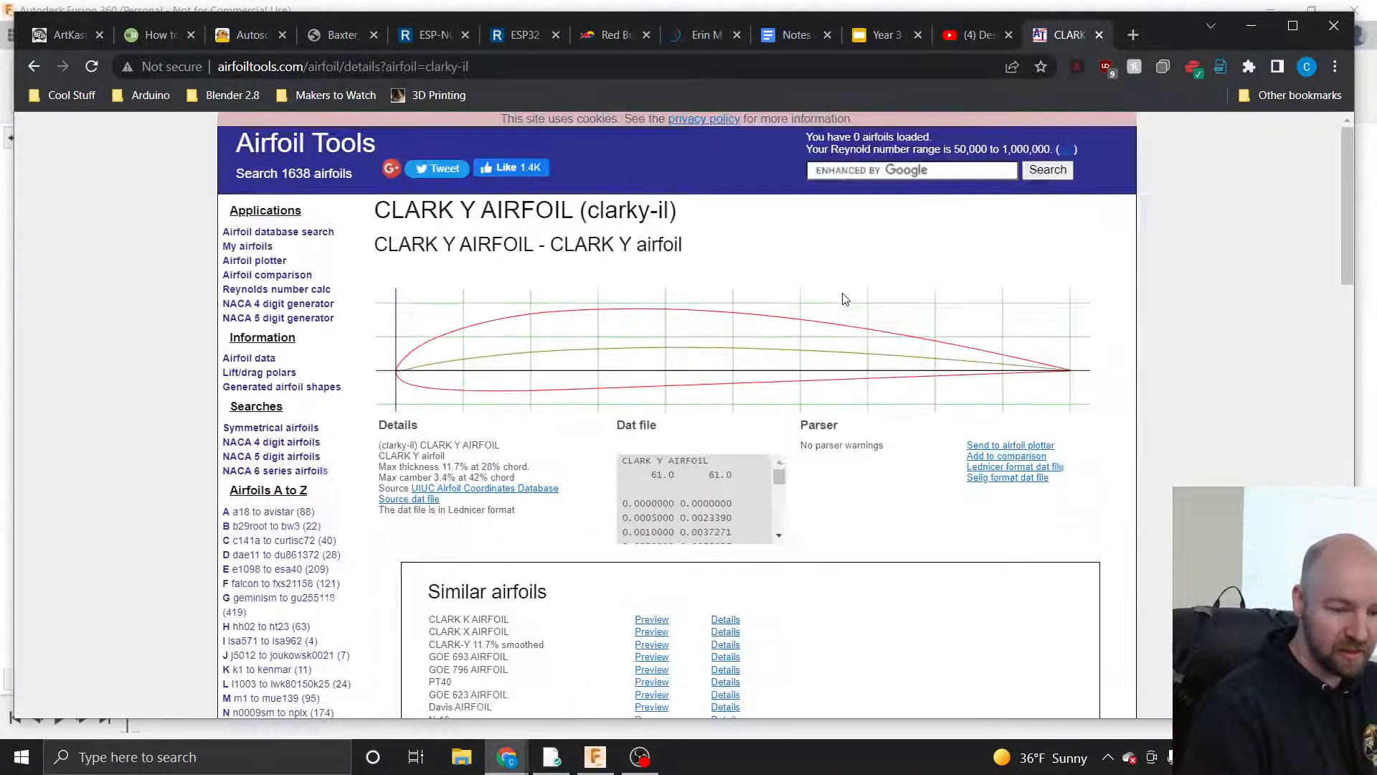
right_click(735, 353)
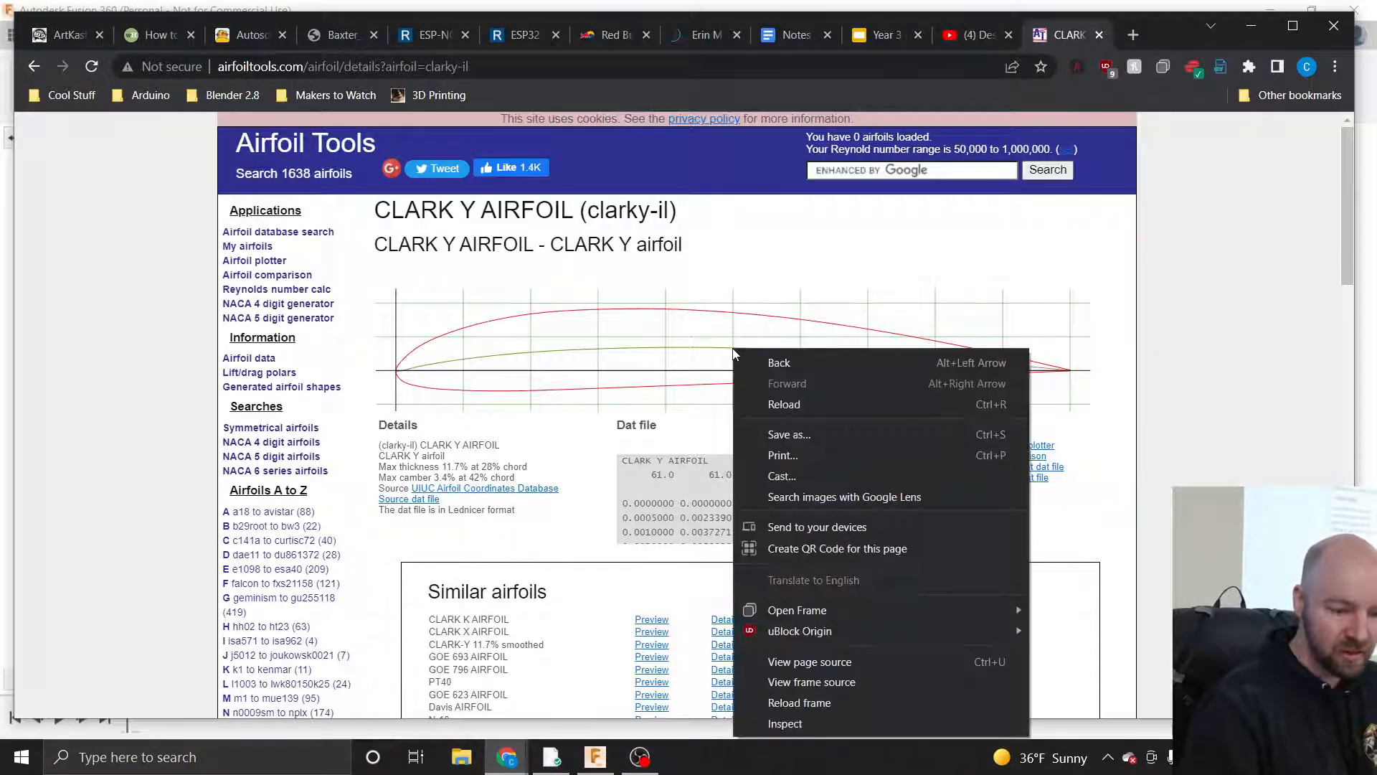
click(788, 434)
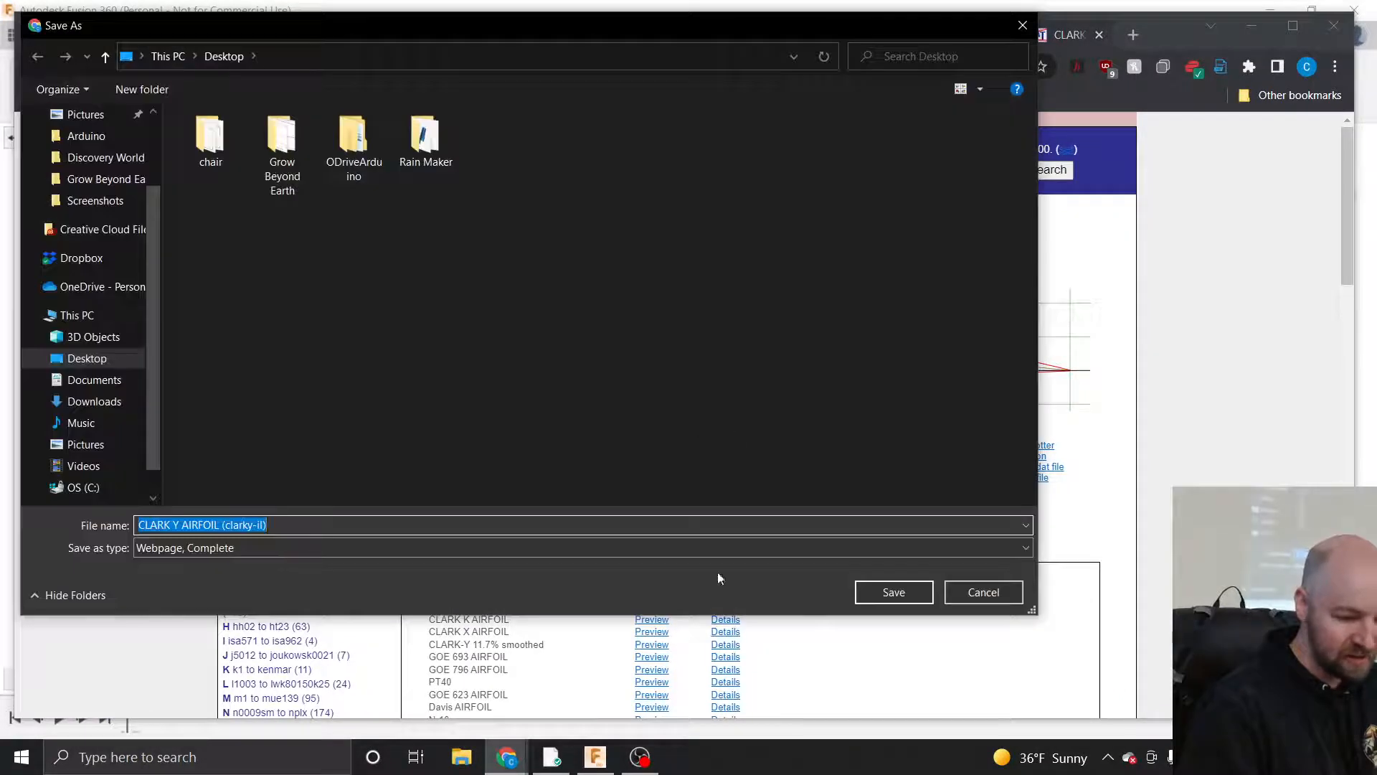
click(984, 598)
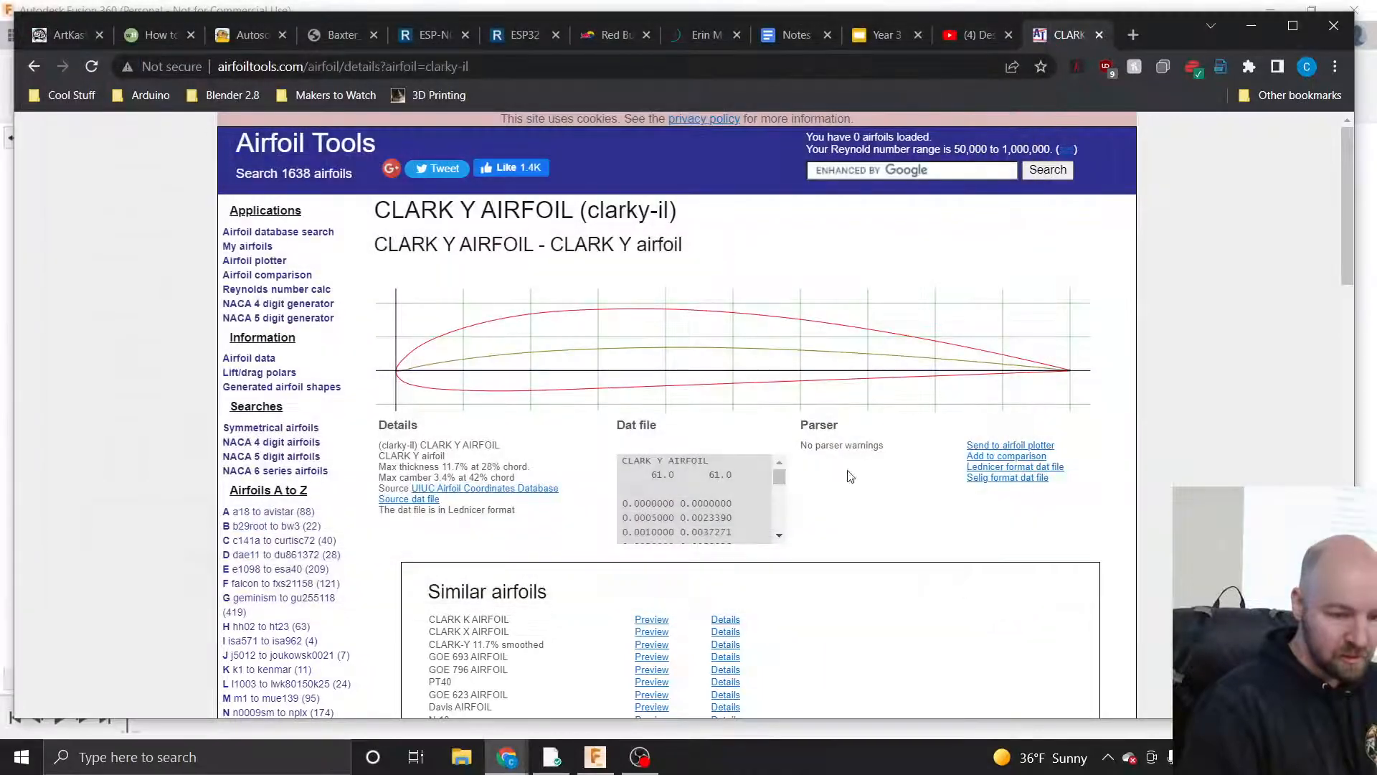
right_click(773, 385)
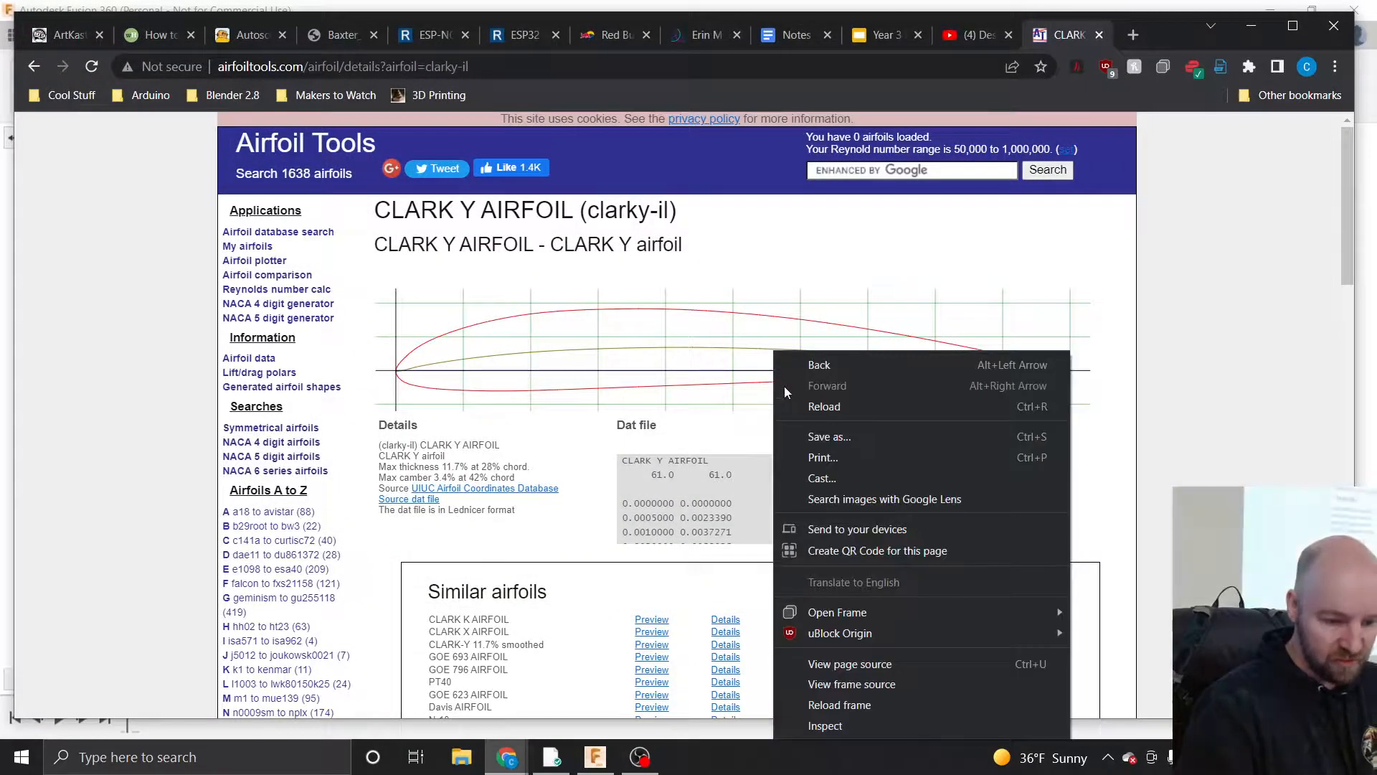
click(788, 304)
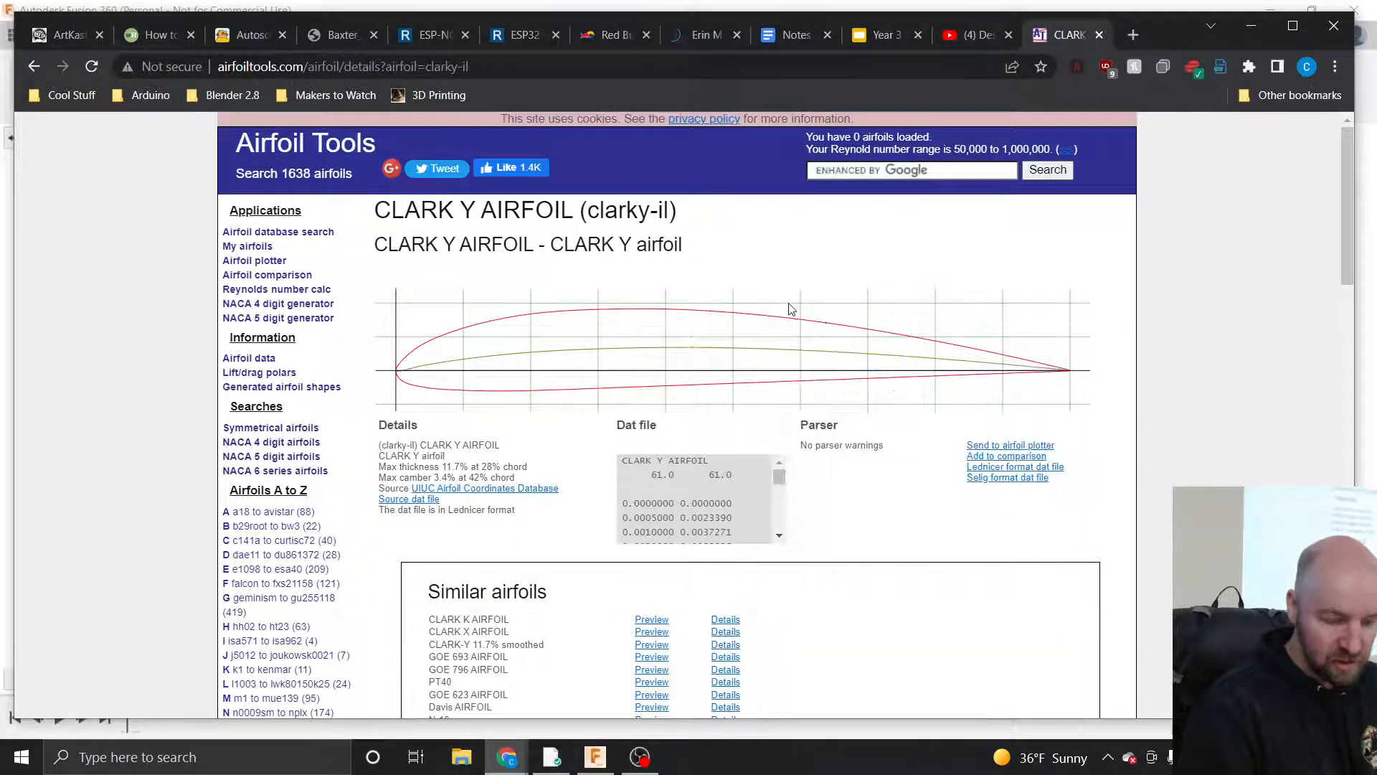
- Enlarge the Airfoil Tools page until the Clark Y airfoil plot spans nearly the full width of the browser window
ctrl+scroll(832, 314, up, 1)
ctrl+scroll(832, 316, up, 2)
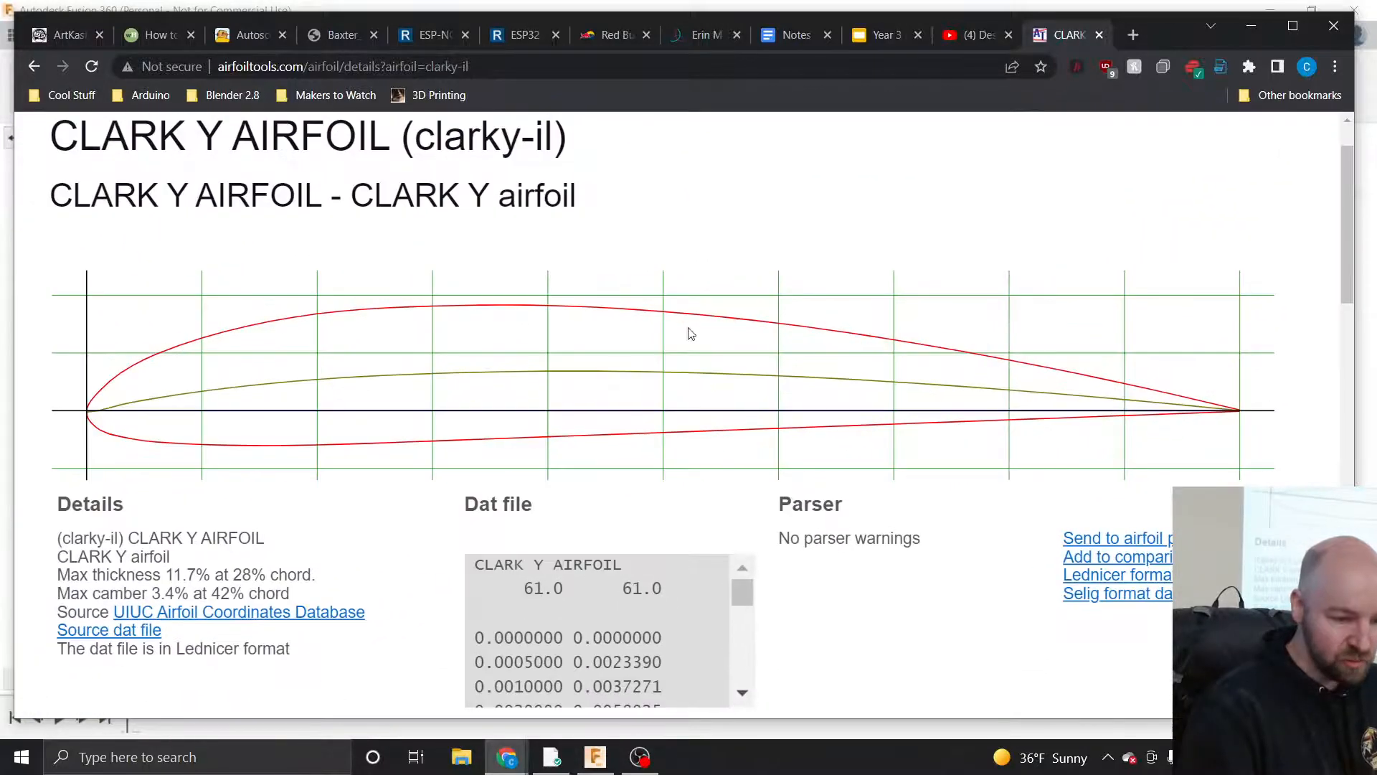
ctrl+scroll(593, 295, up, 1)
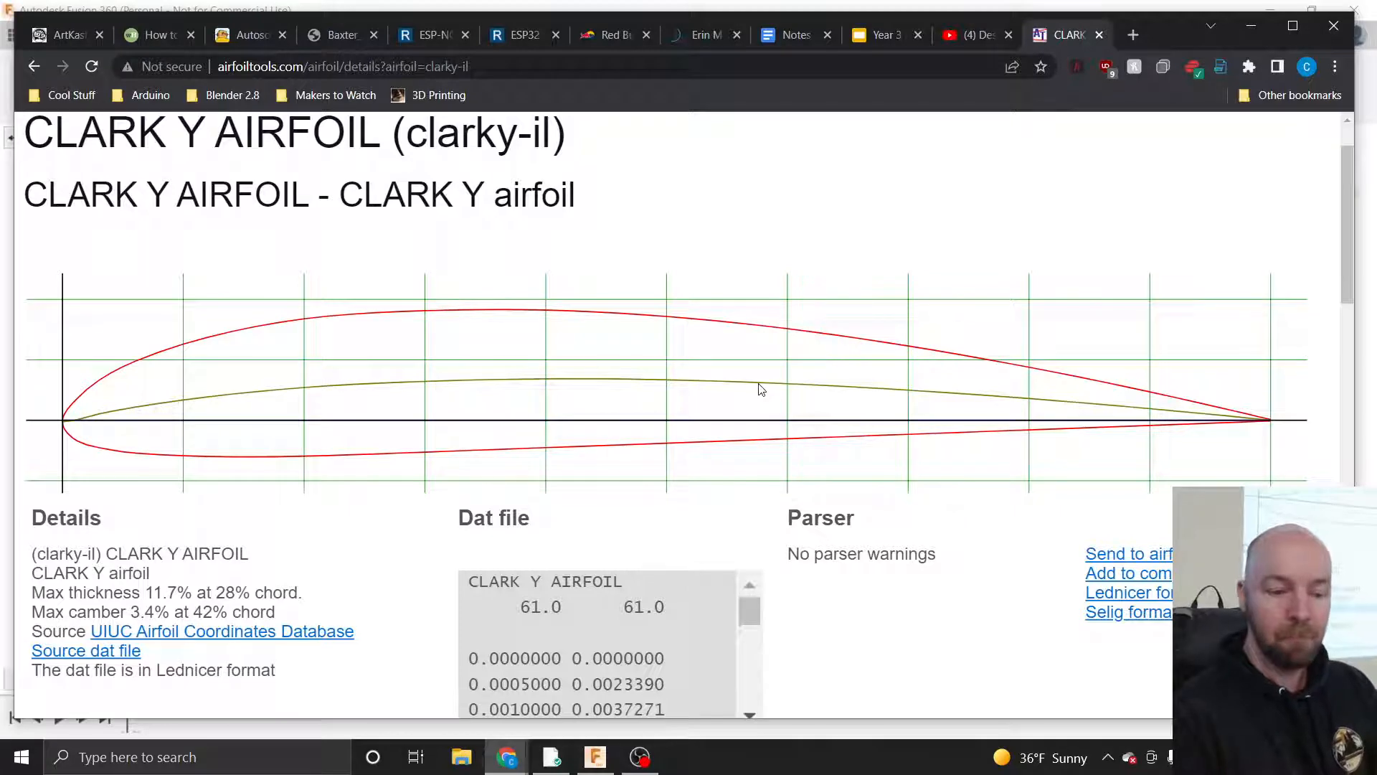
- Open Snipping Tool and capture a rectangular snip of the Clark Y airfoil plot with its axes and grid
click(192, 758)
text(sn)
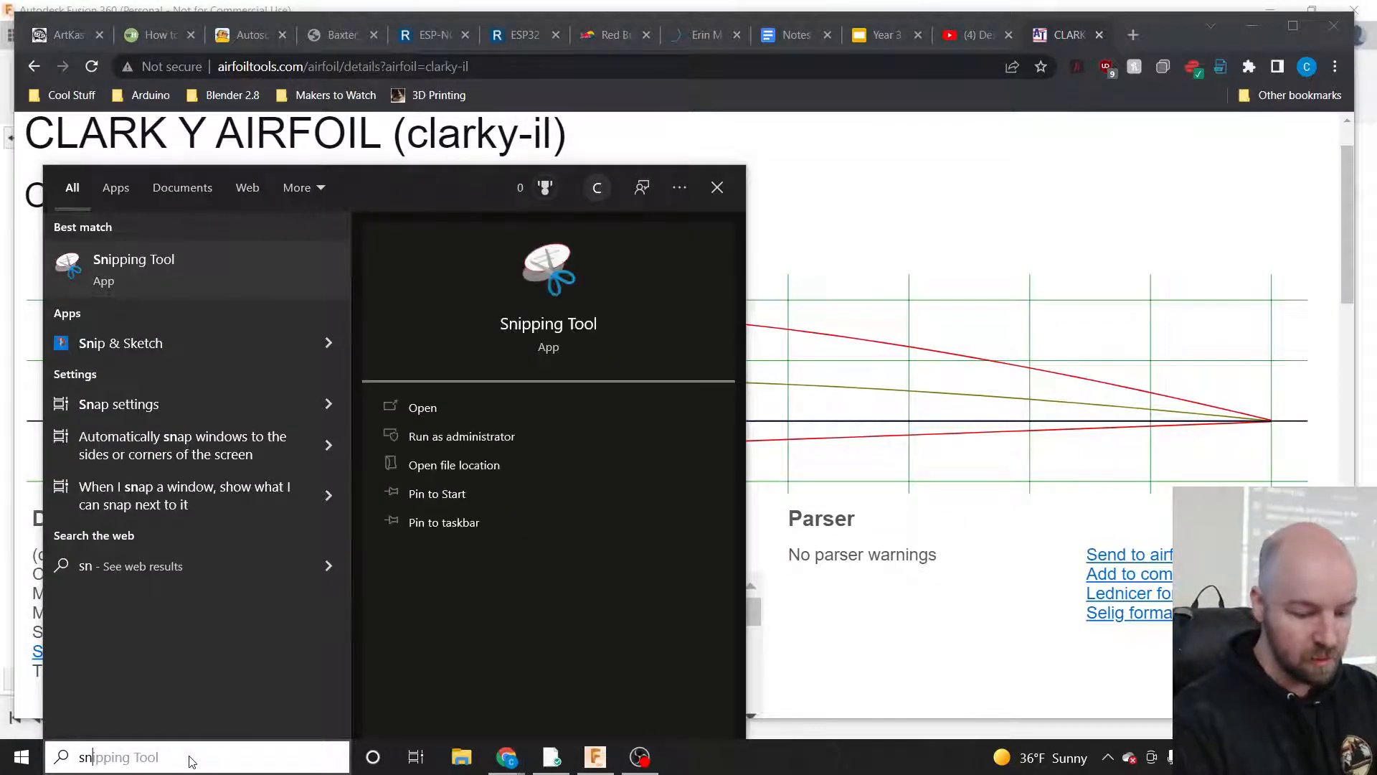
text(ipping)
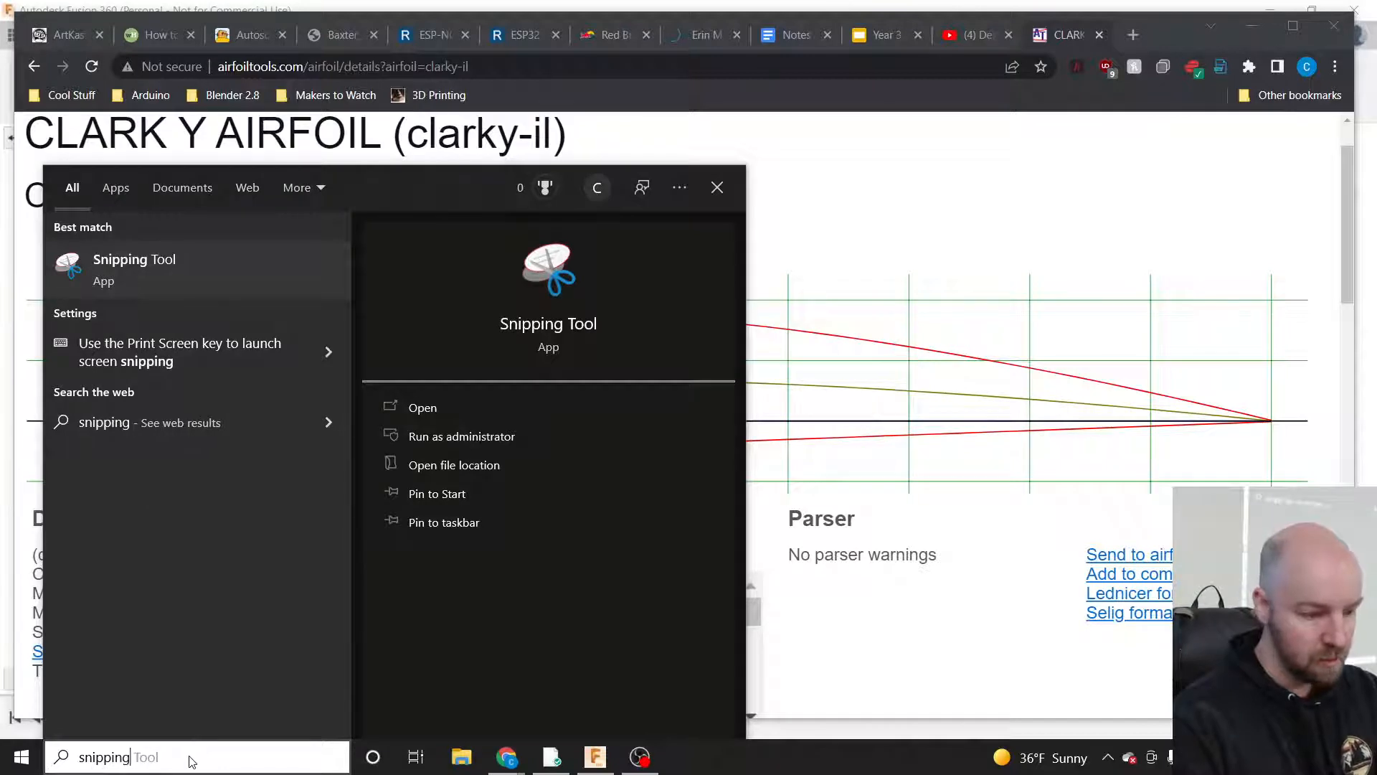
click(155, 265)
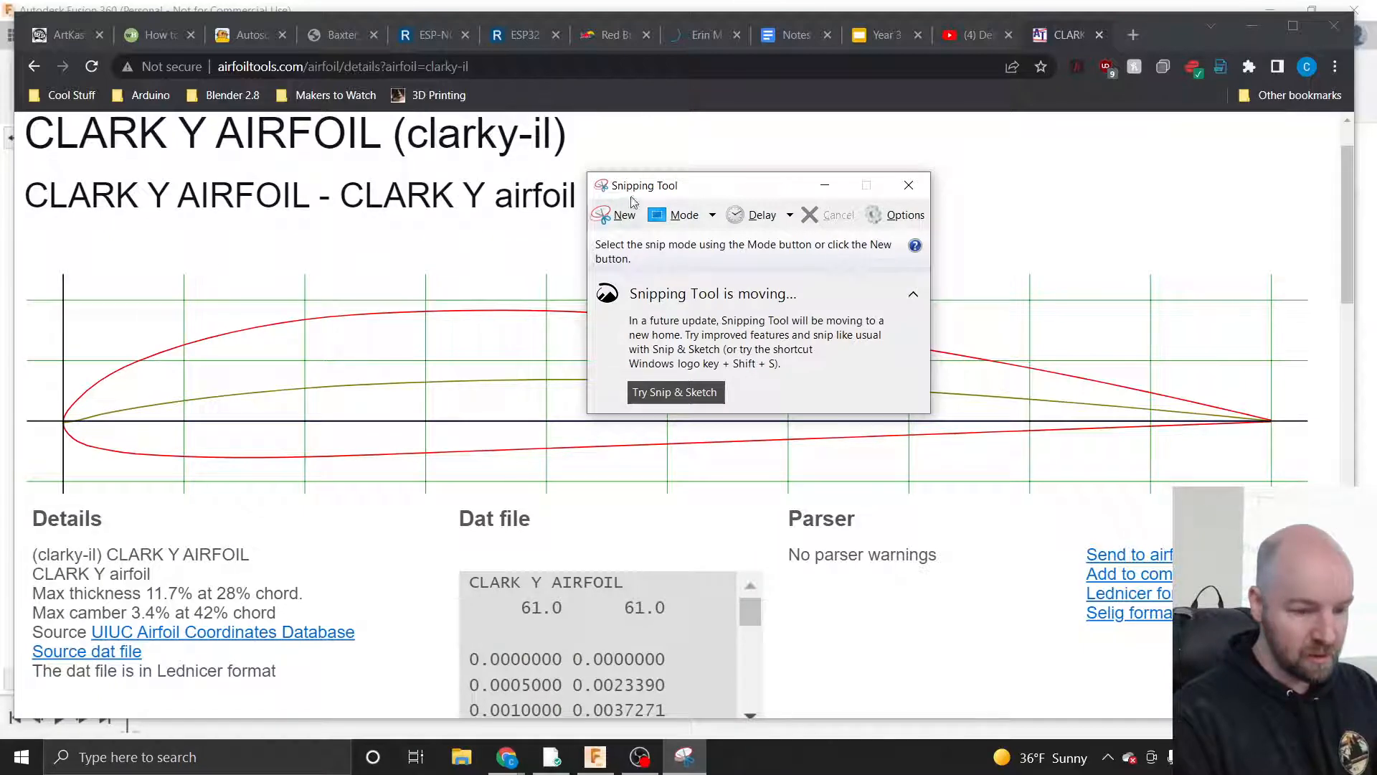
click(612, 220)
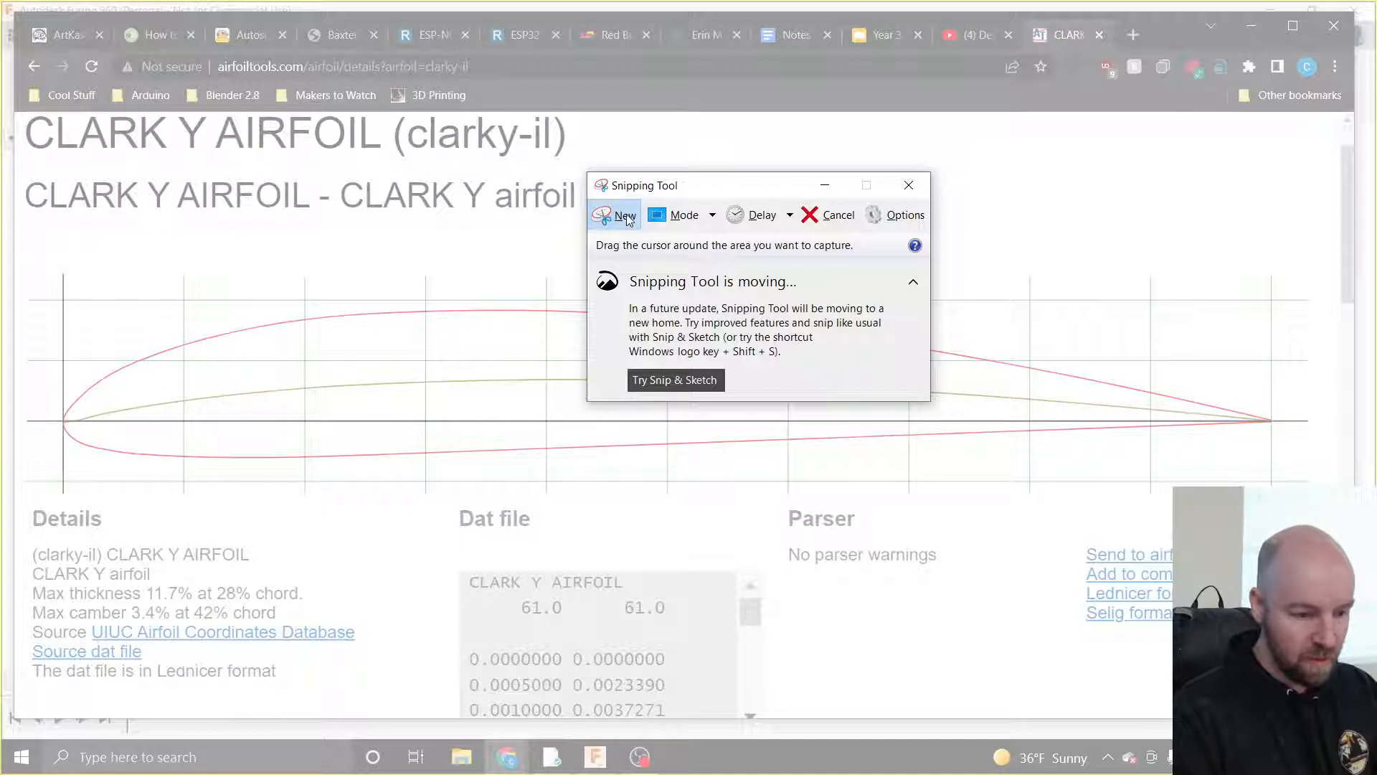
drag(740, 190, 627, 35)
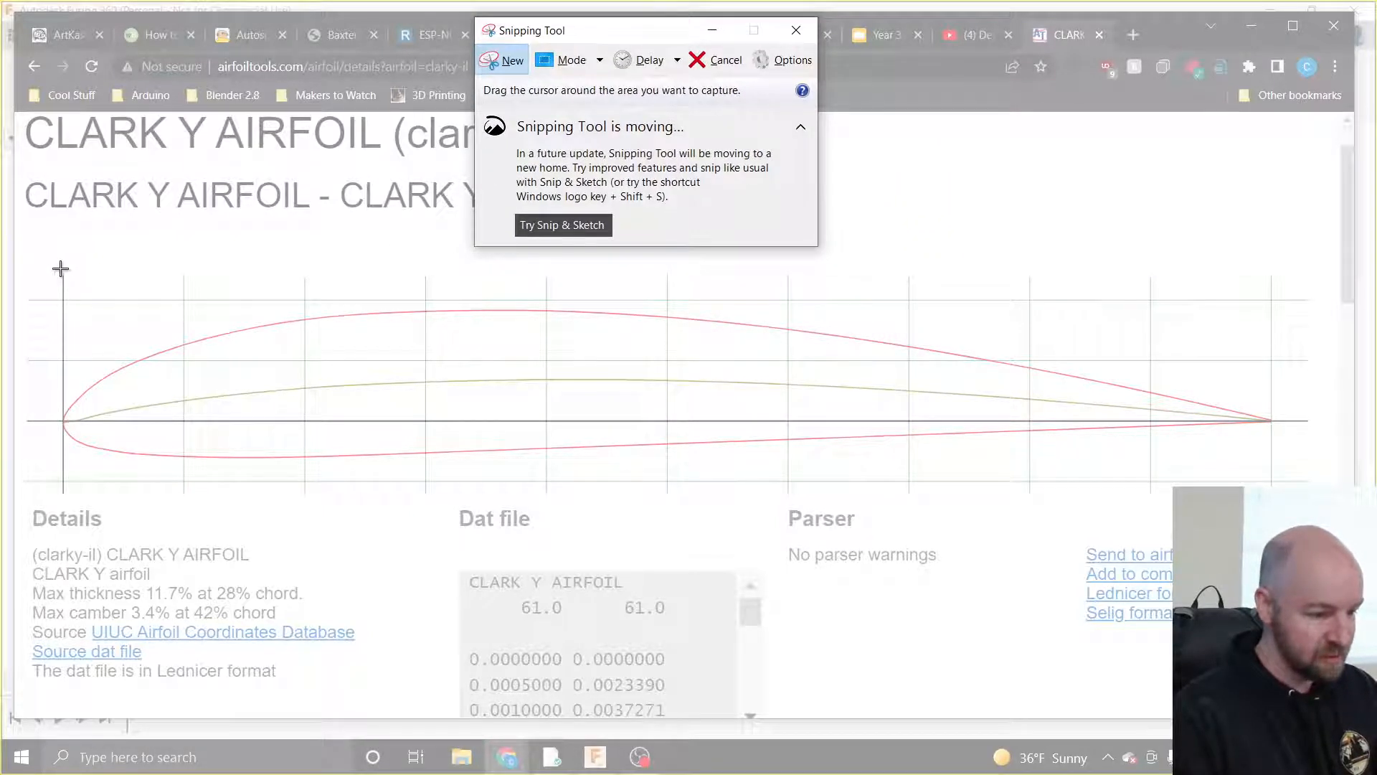
drag(45, 267, 1310, 499)
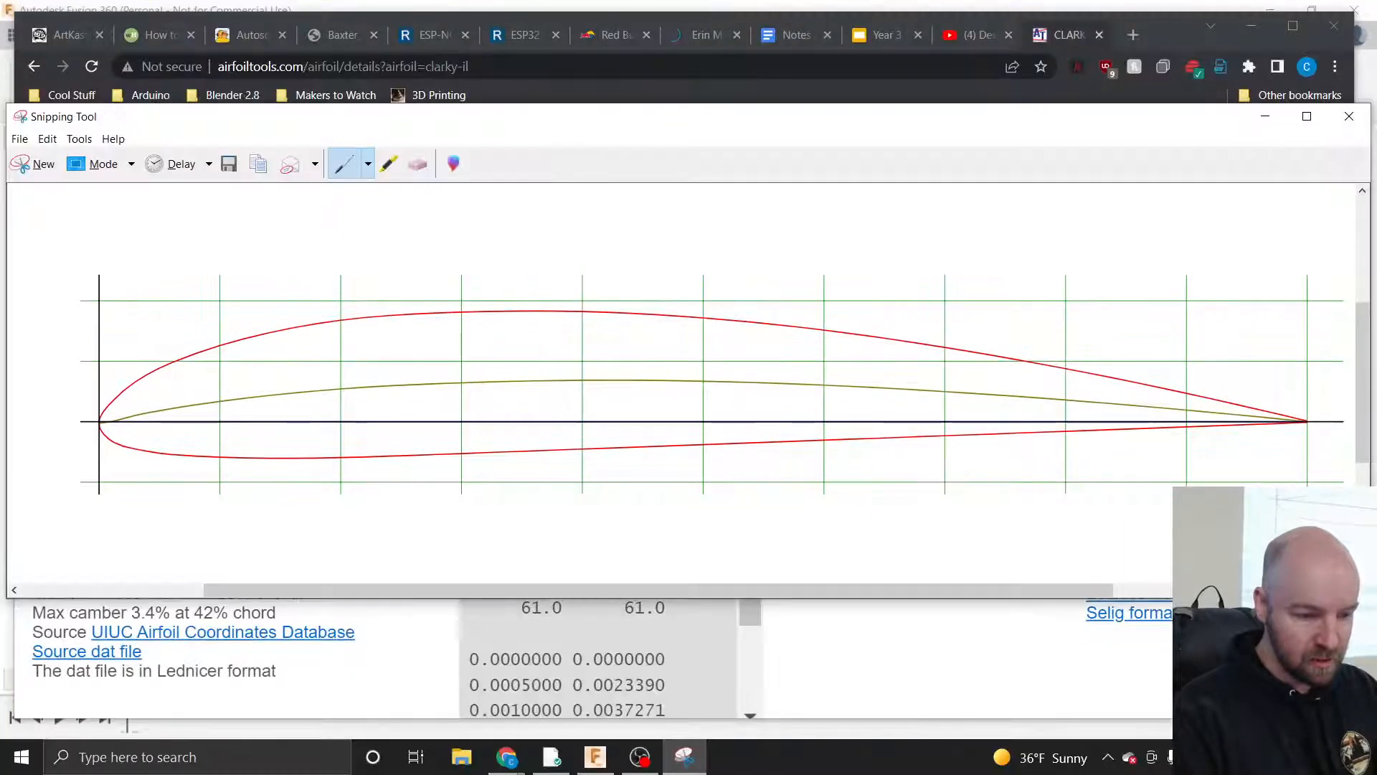
- Choose JPEG as the snip's file type, cancel the save and close Snipping Tool without keeping the snip
click(19, 139)
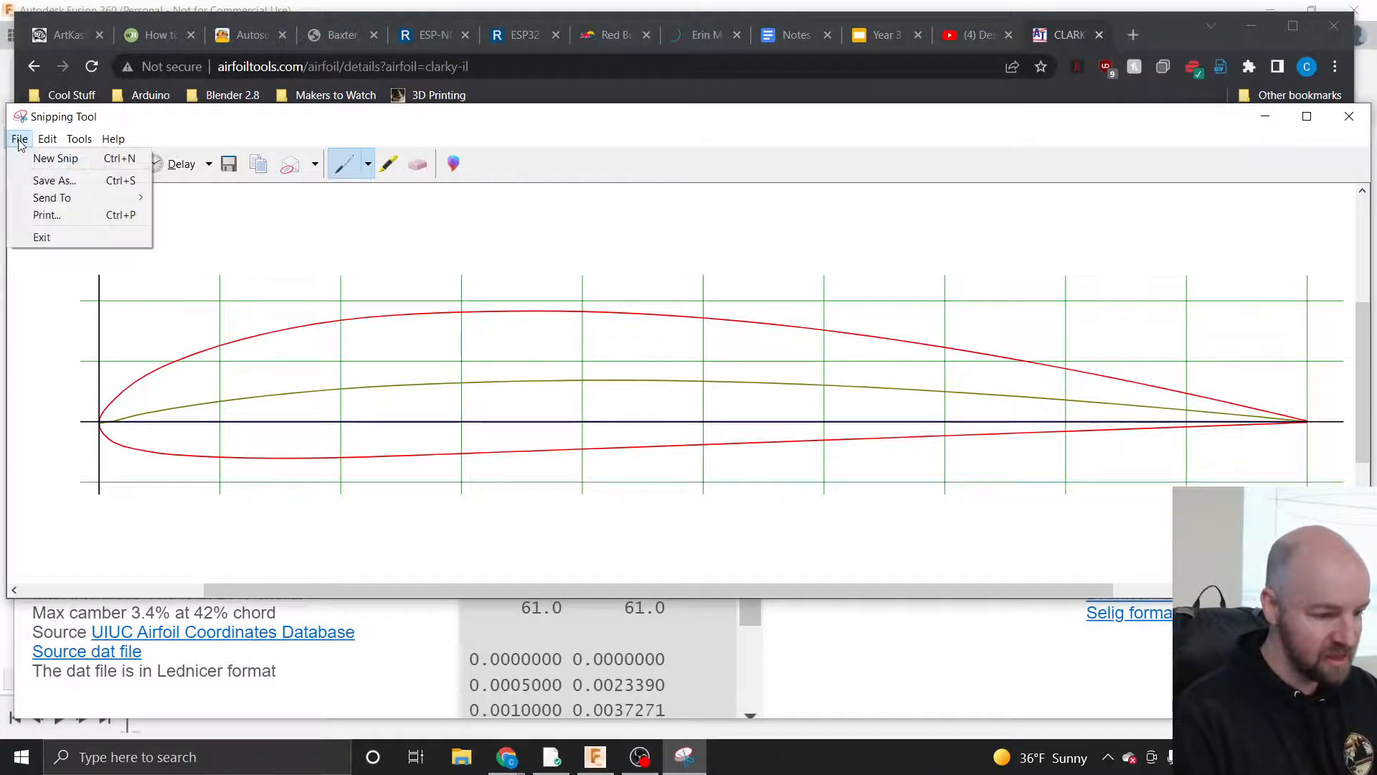
click(48, 179)
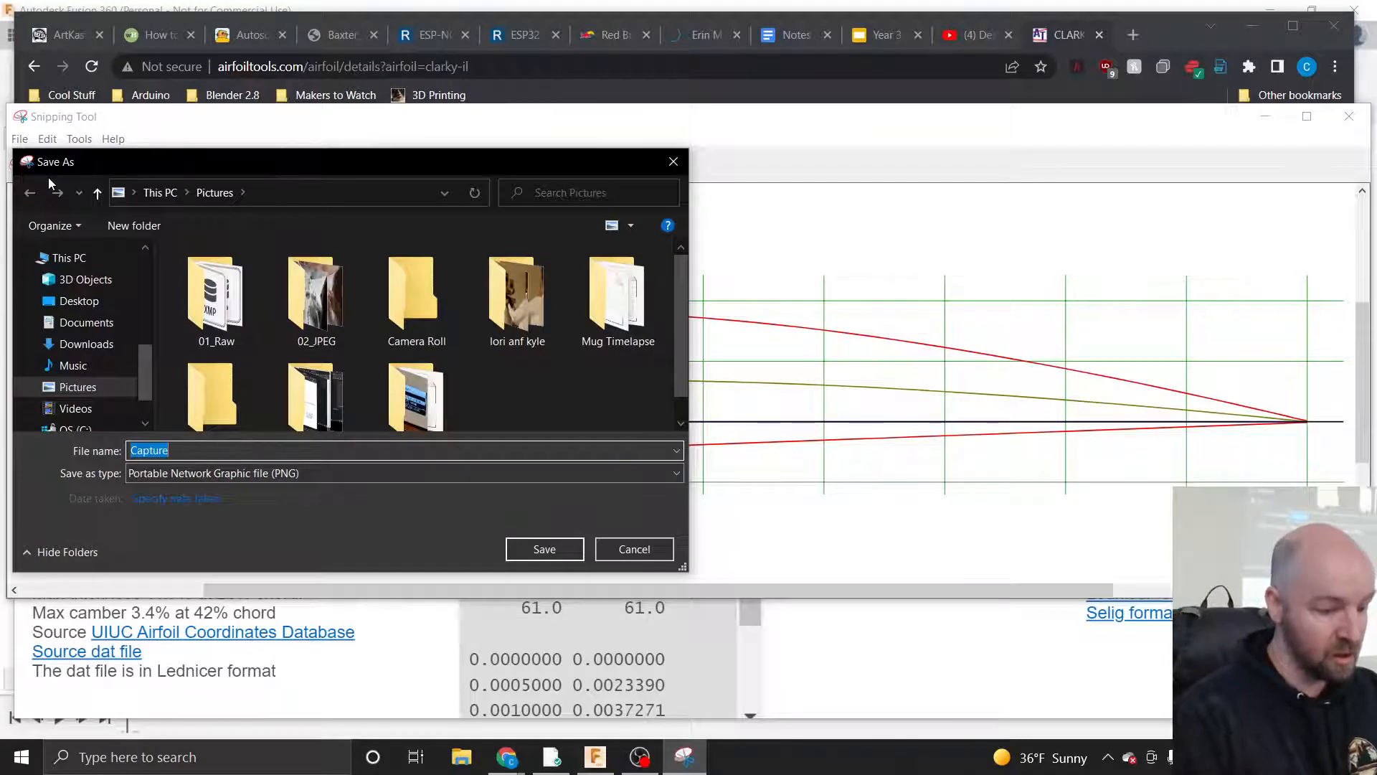
click(316, 473)
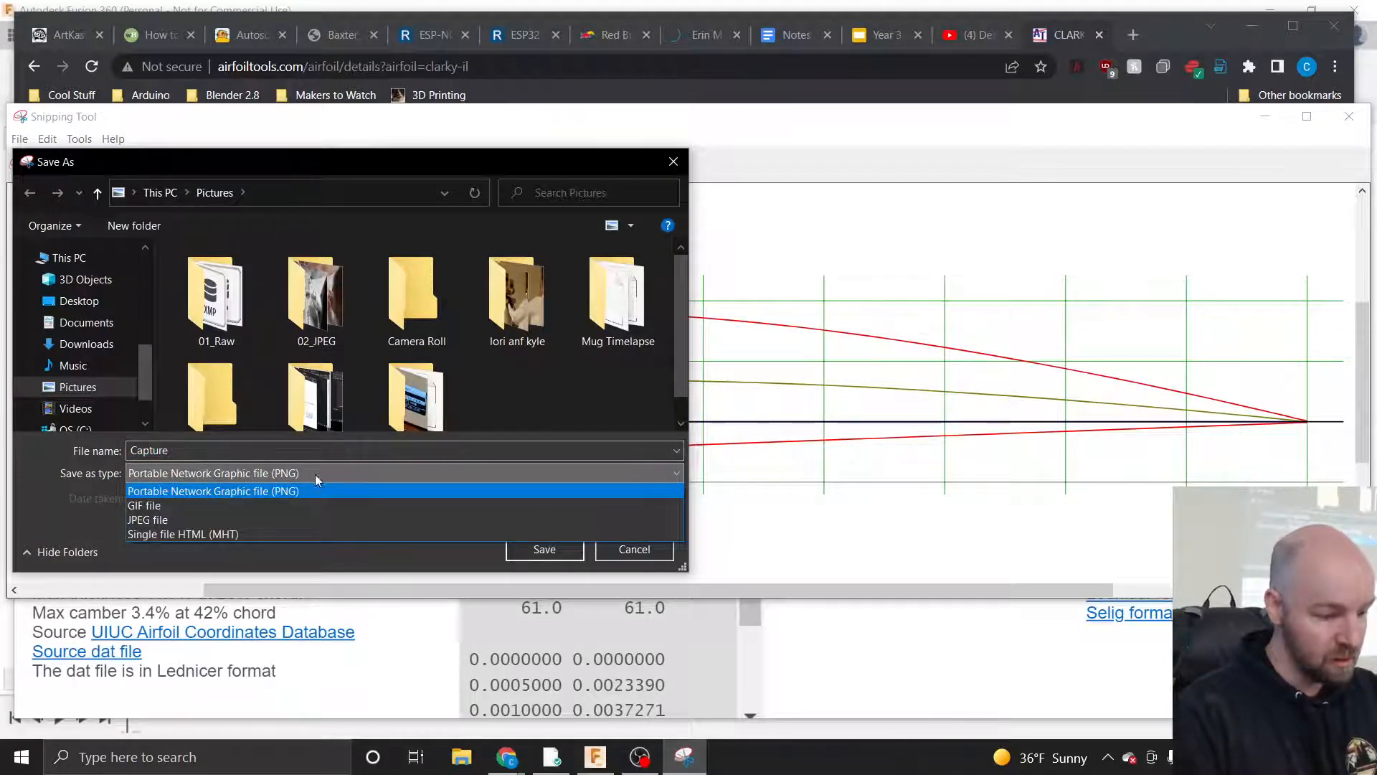
click(359, 519)
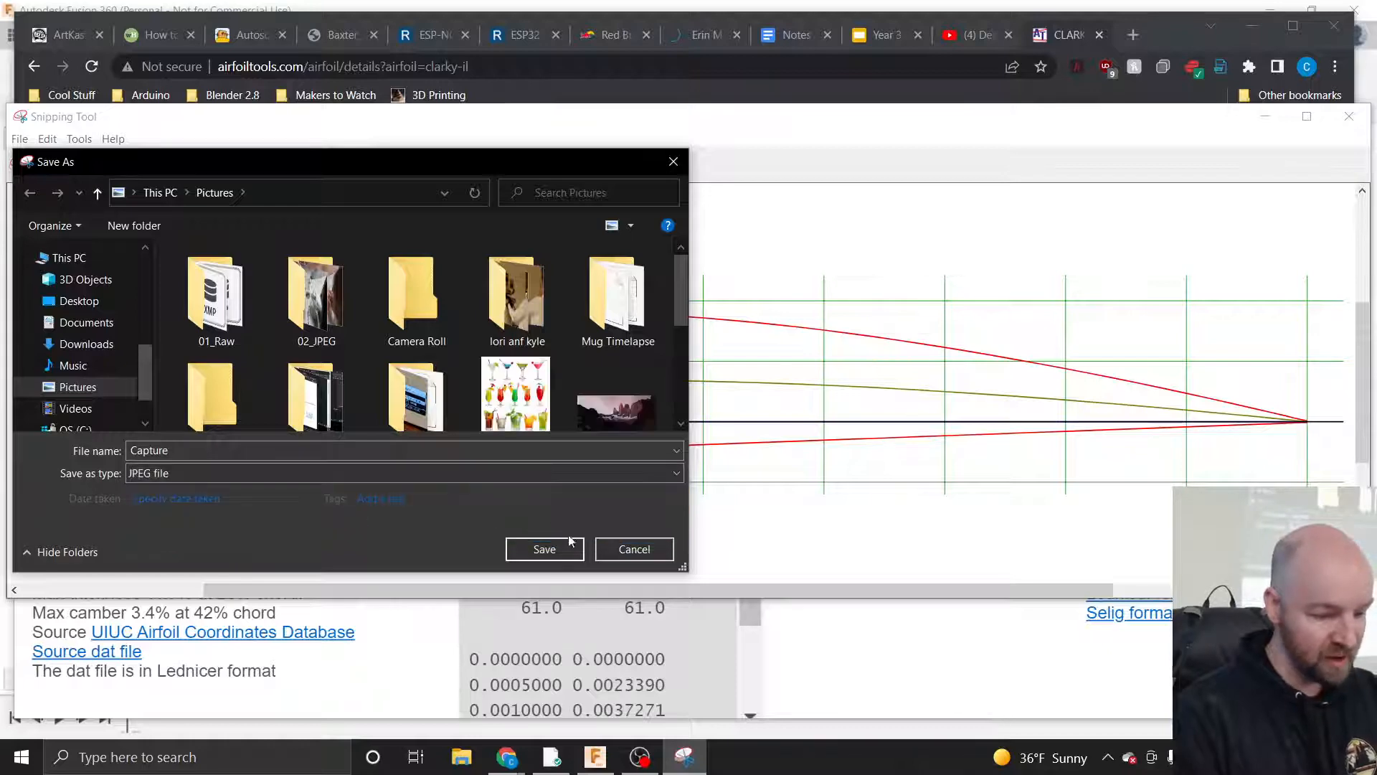
click(634, 550)
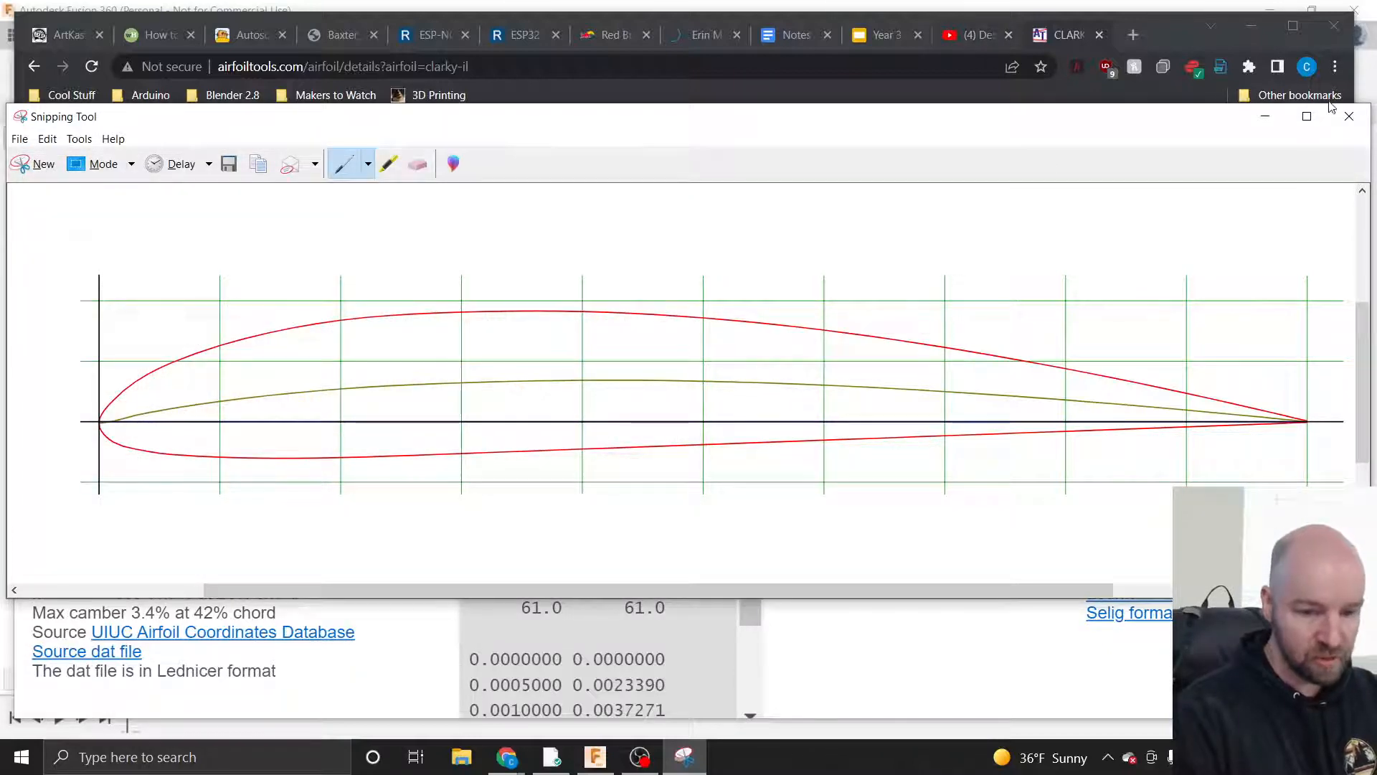
click(1348, 116)
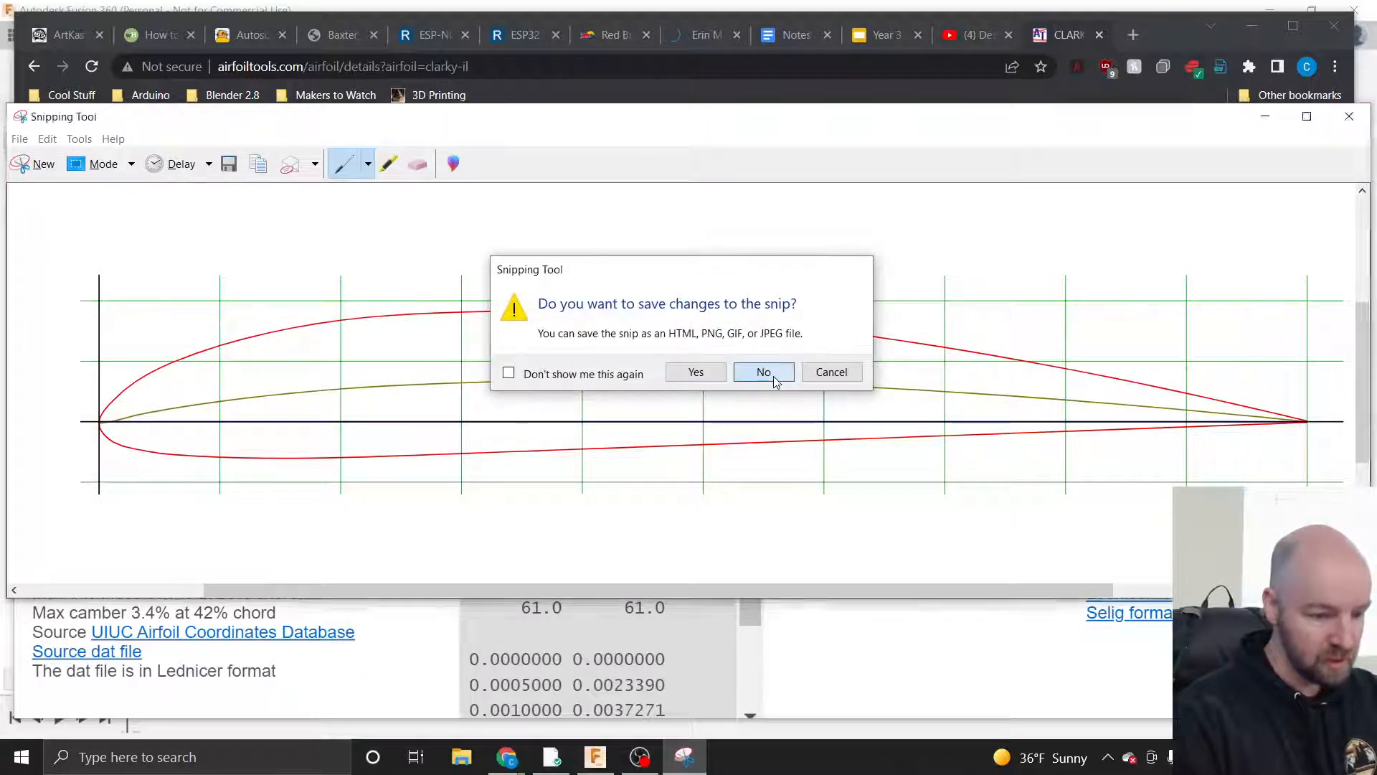
click(765, 372)
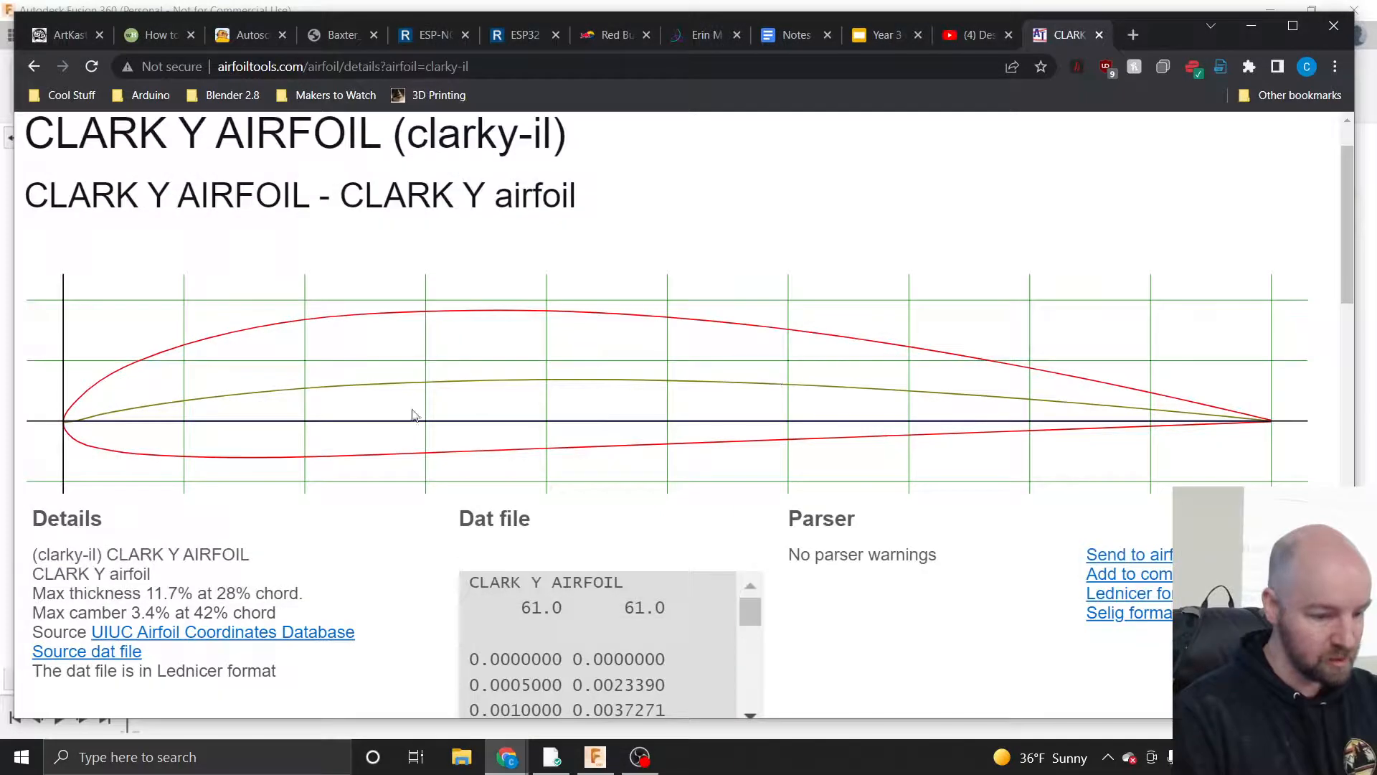
- Reopen Snipping Tool and take a new rectangular snip of the whole Clark Y airfoil plot, clear of the surrounding text
click(180, 761)
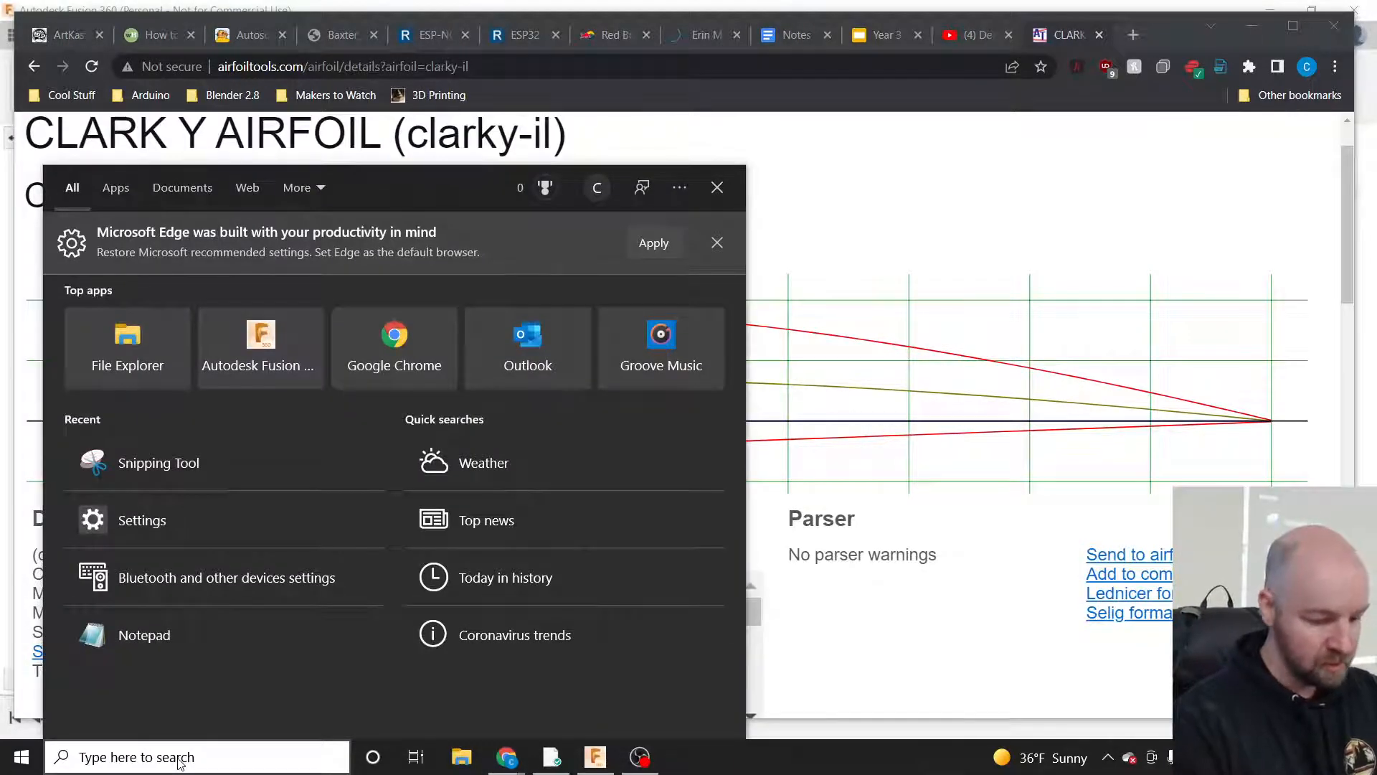
text(sn)
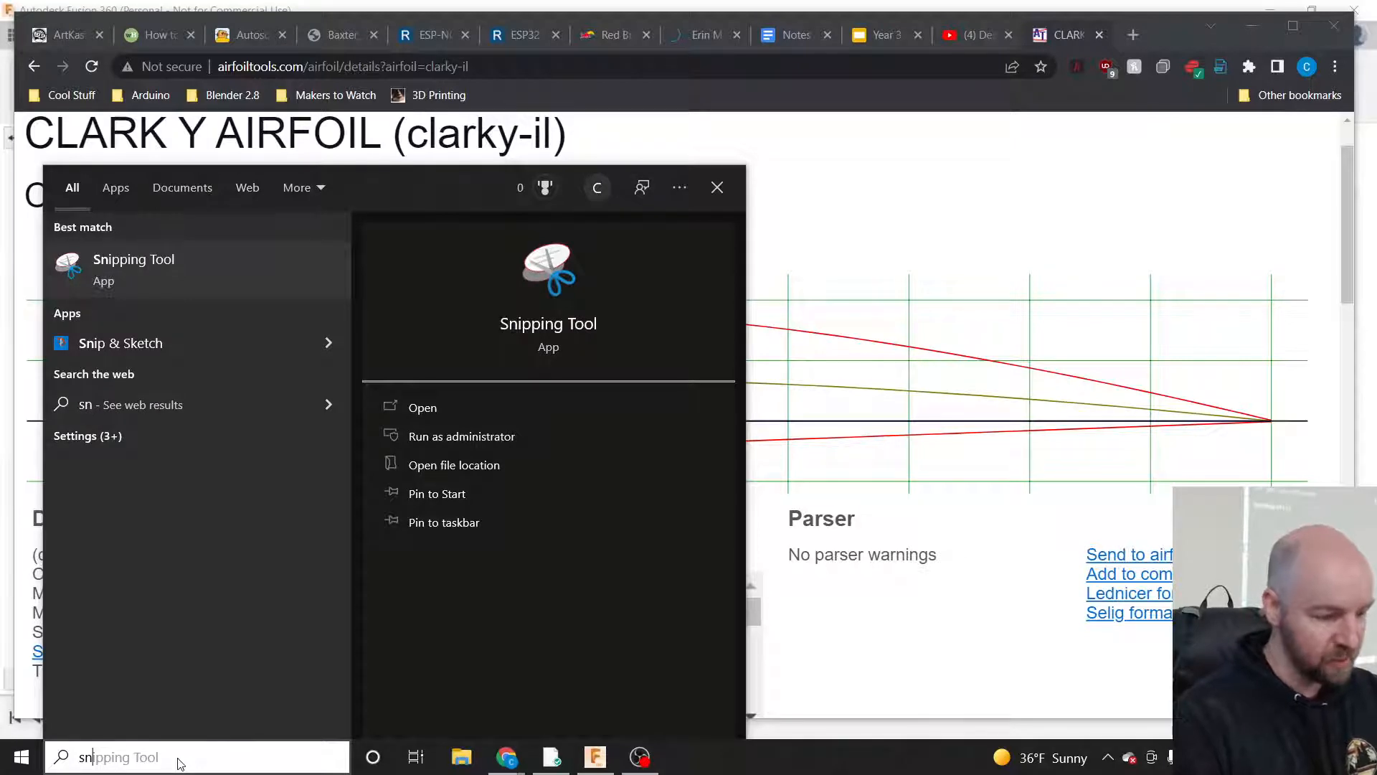
click(139, 279)
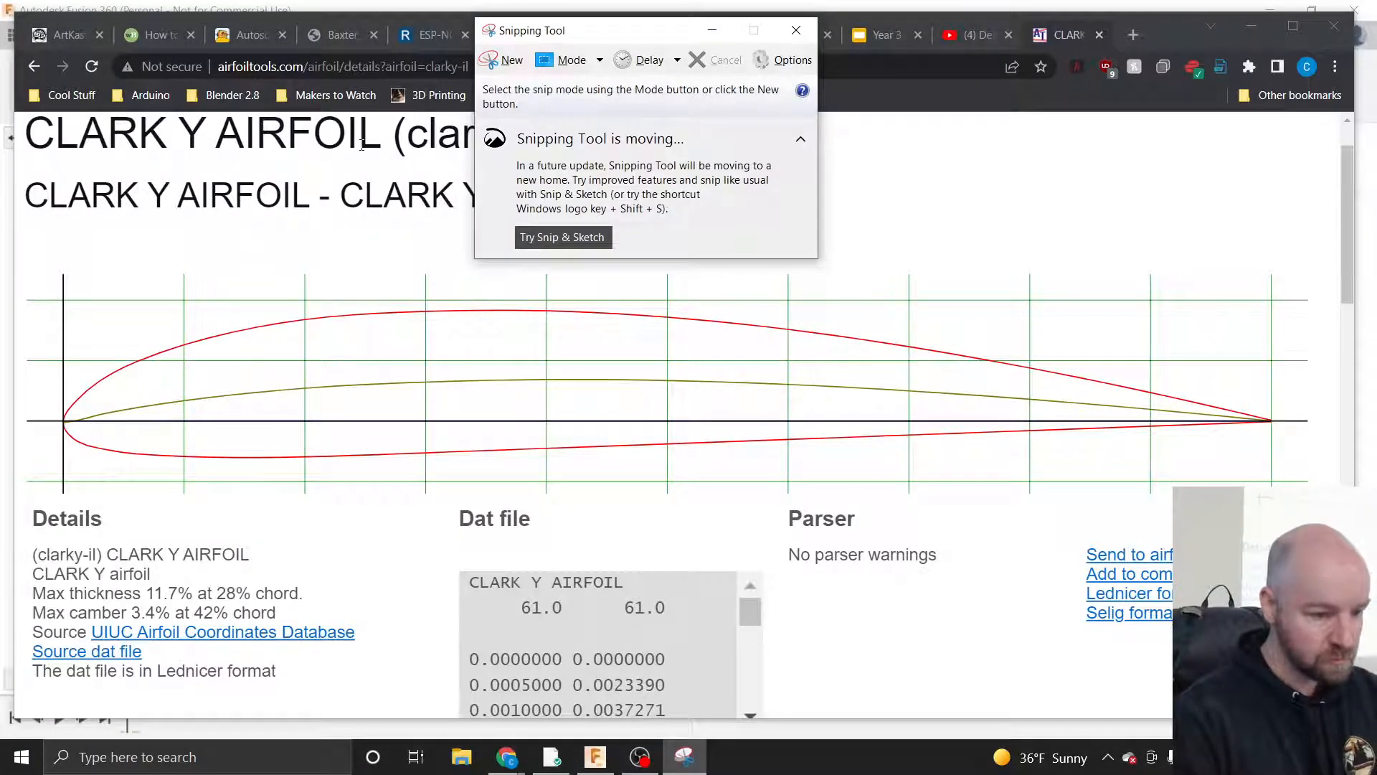
drag(611, 29, 421, 138)
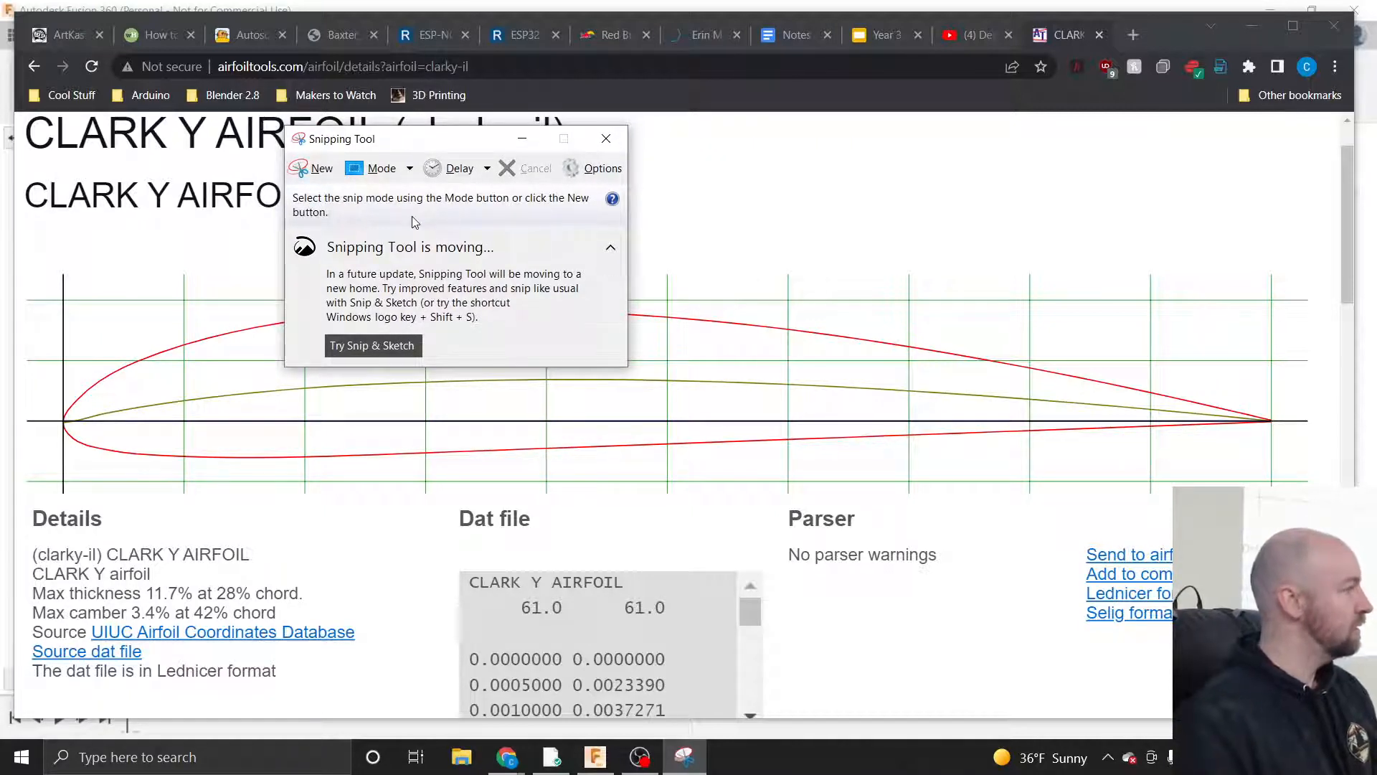
drag(419, 138, 582, 32)
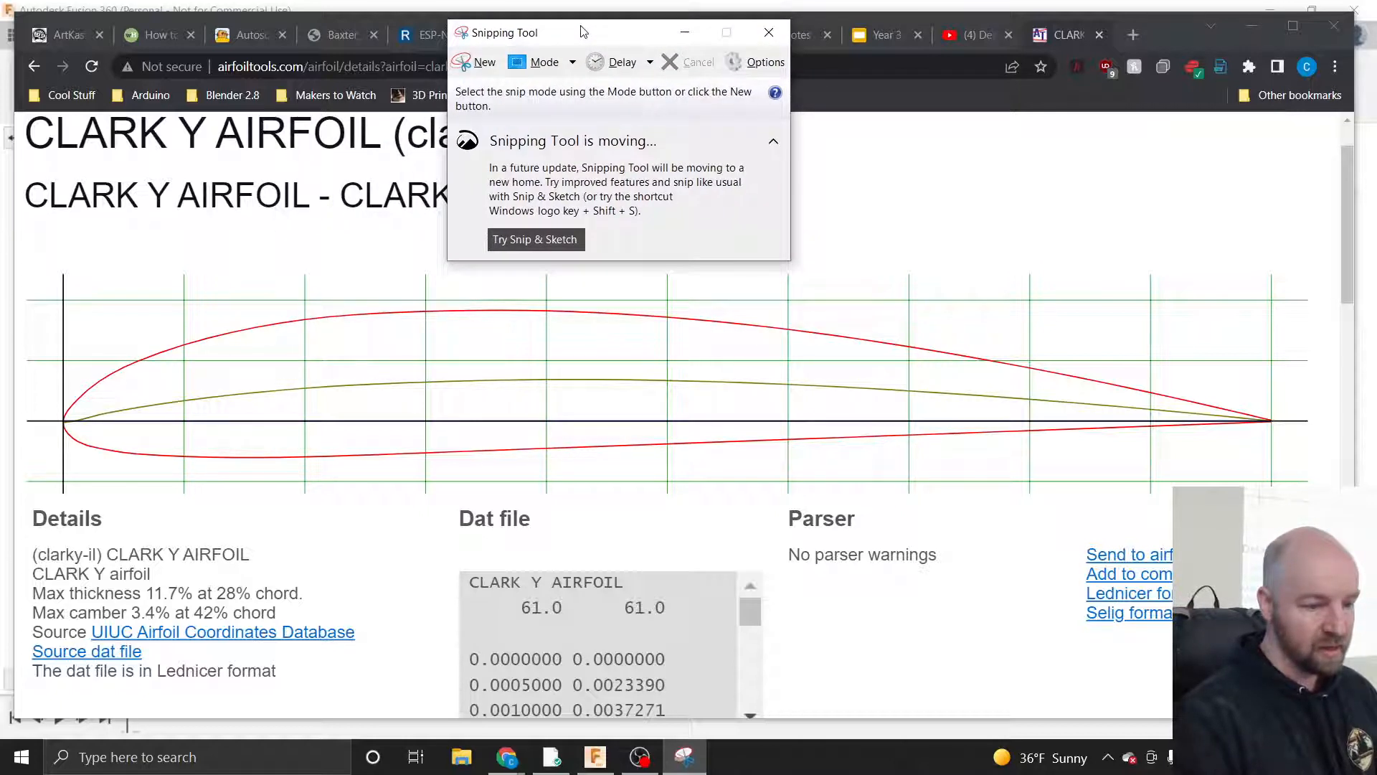
click(473, 65)
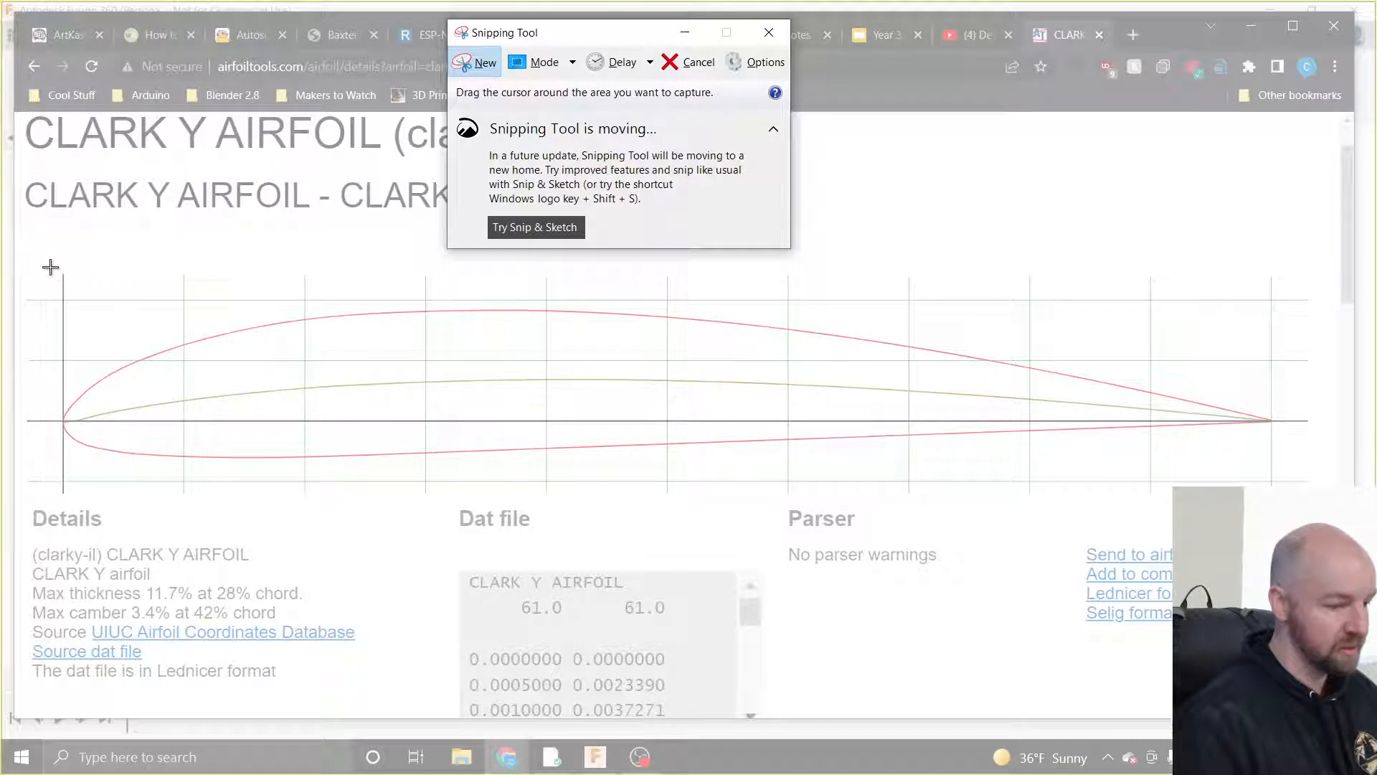
drag(50, 267, 1317, 506)
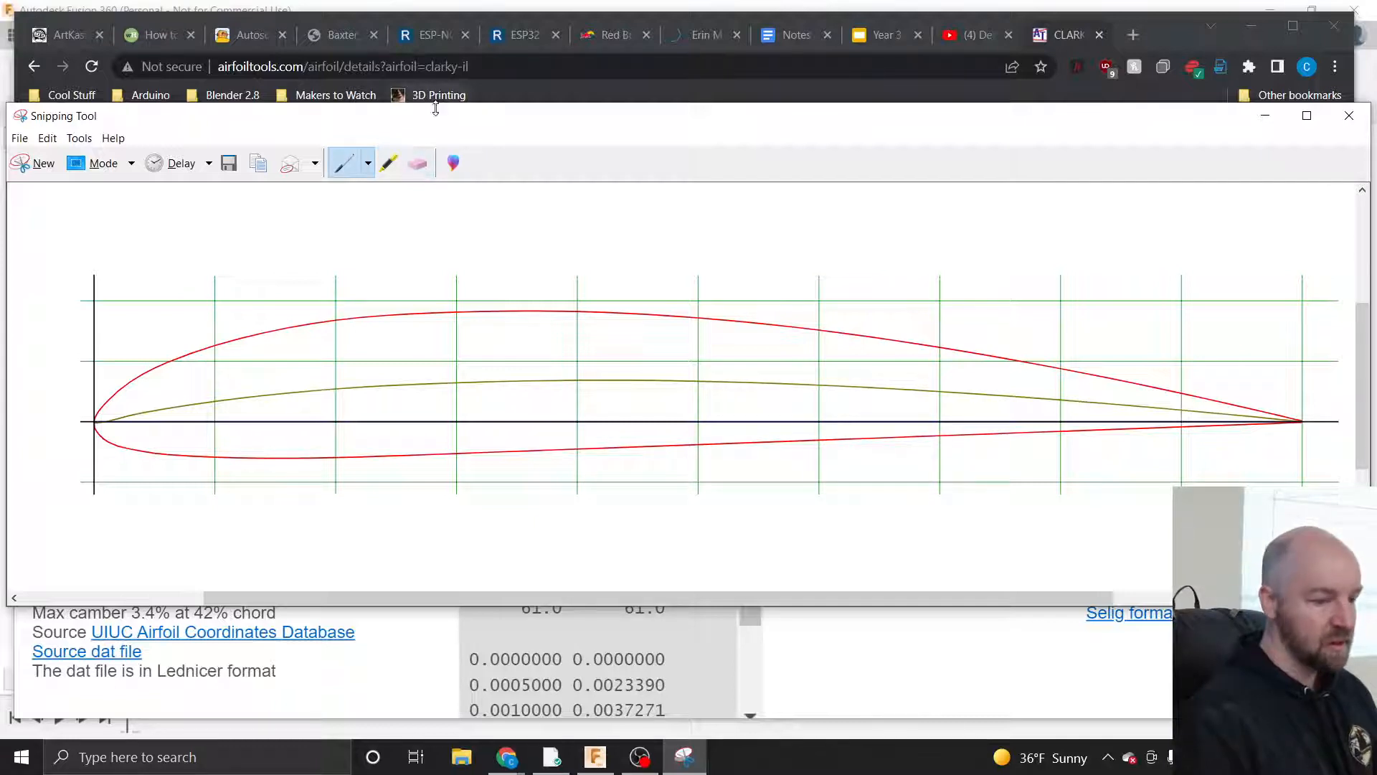
- Set up saving the airfoil snip as a JPEG file in the Desktop folder
mouse_move(430, 123)
mouse_down()
mouse_move(427, 83)
mouse_move(409, 98)
mouse_move(430, 112)
mouse_up()
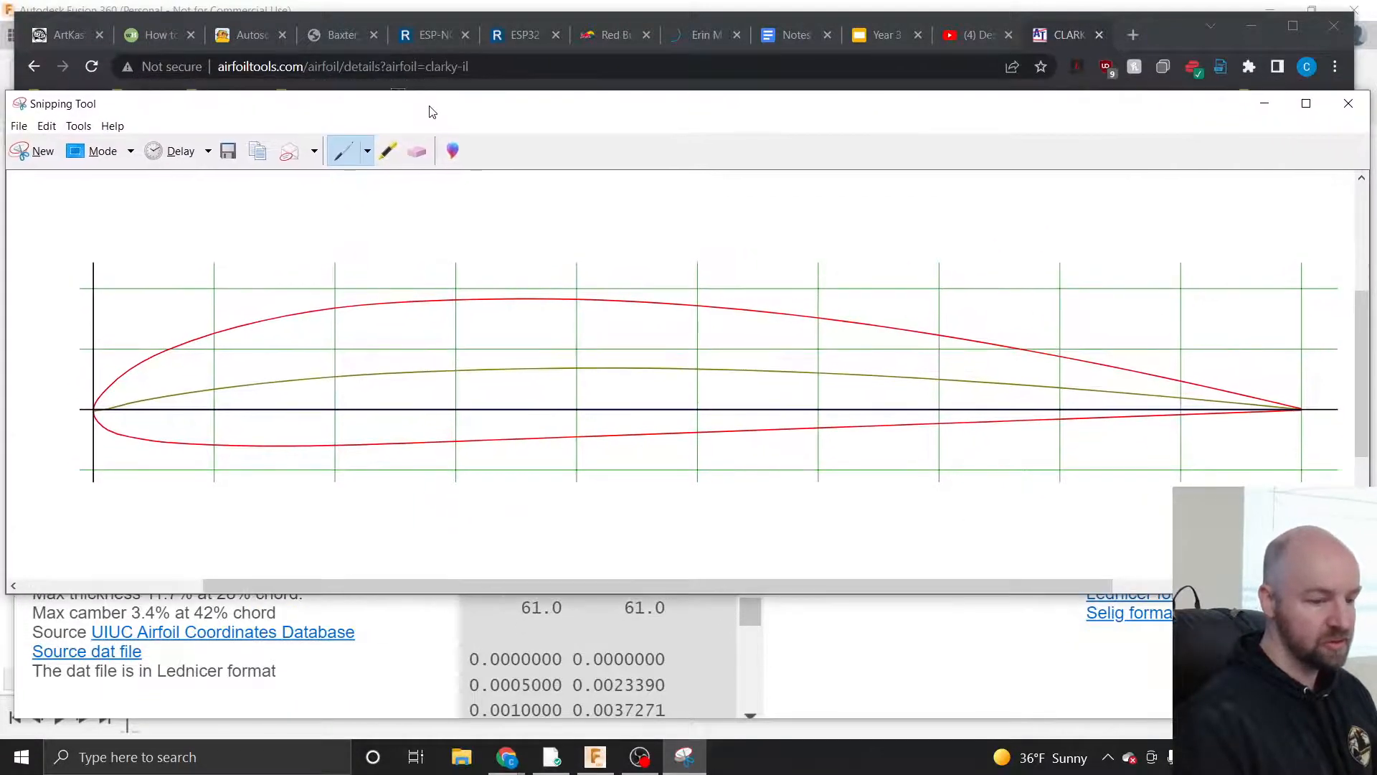
click(19, 126)
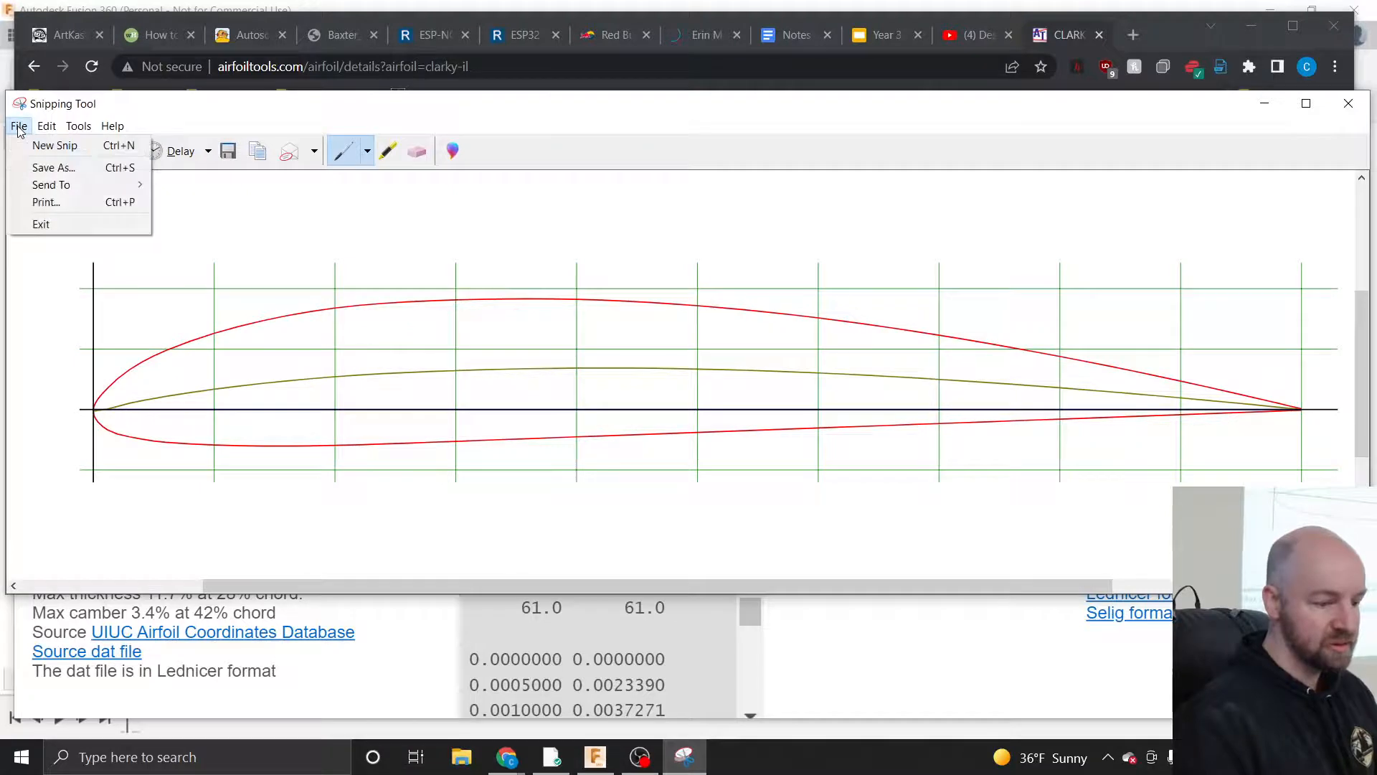
click(50, 168)
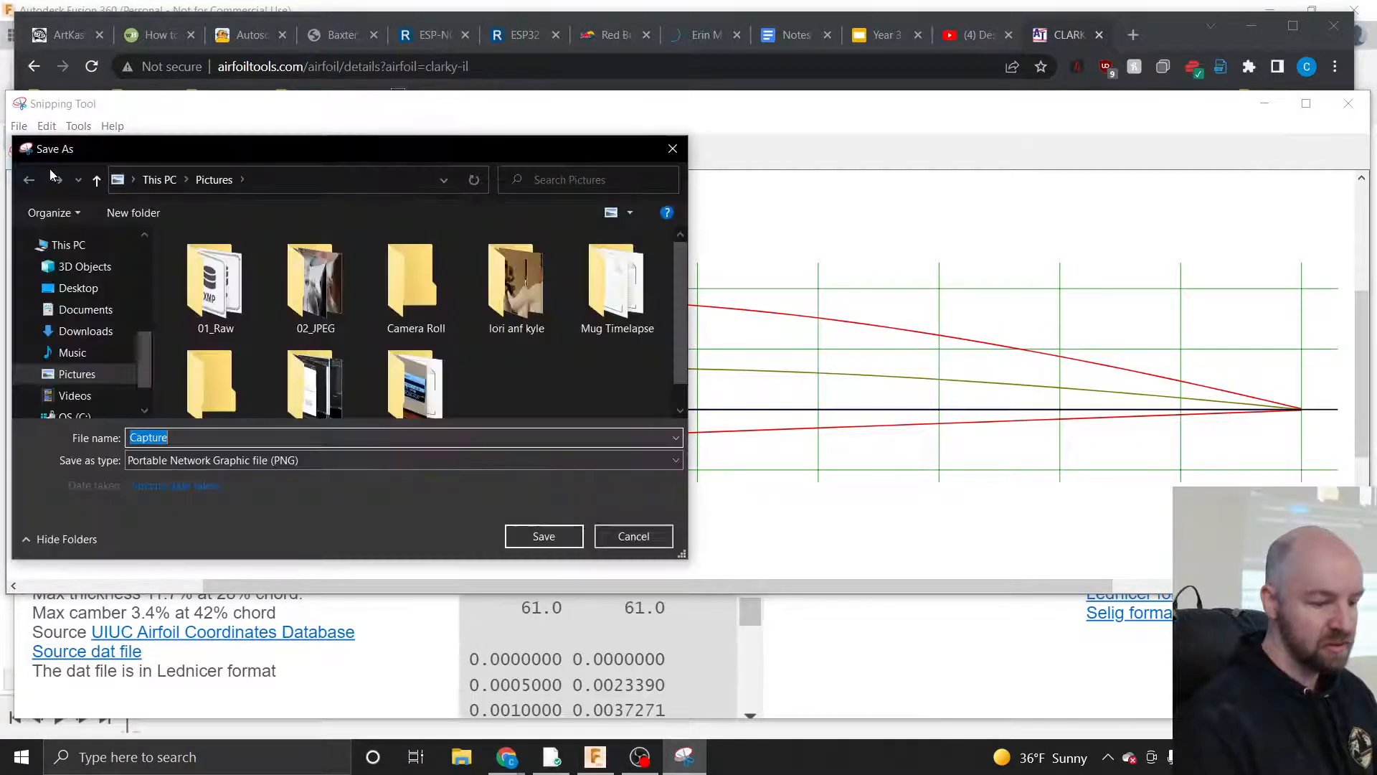
click(350, 459)
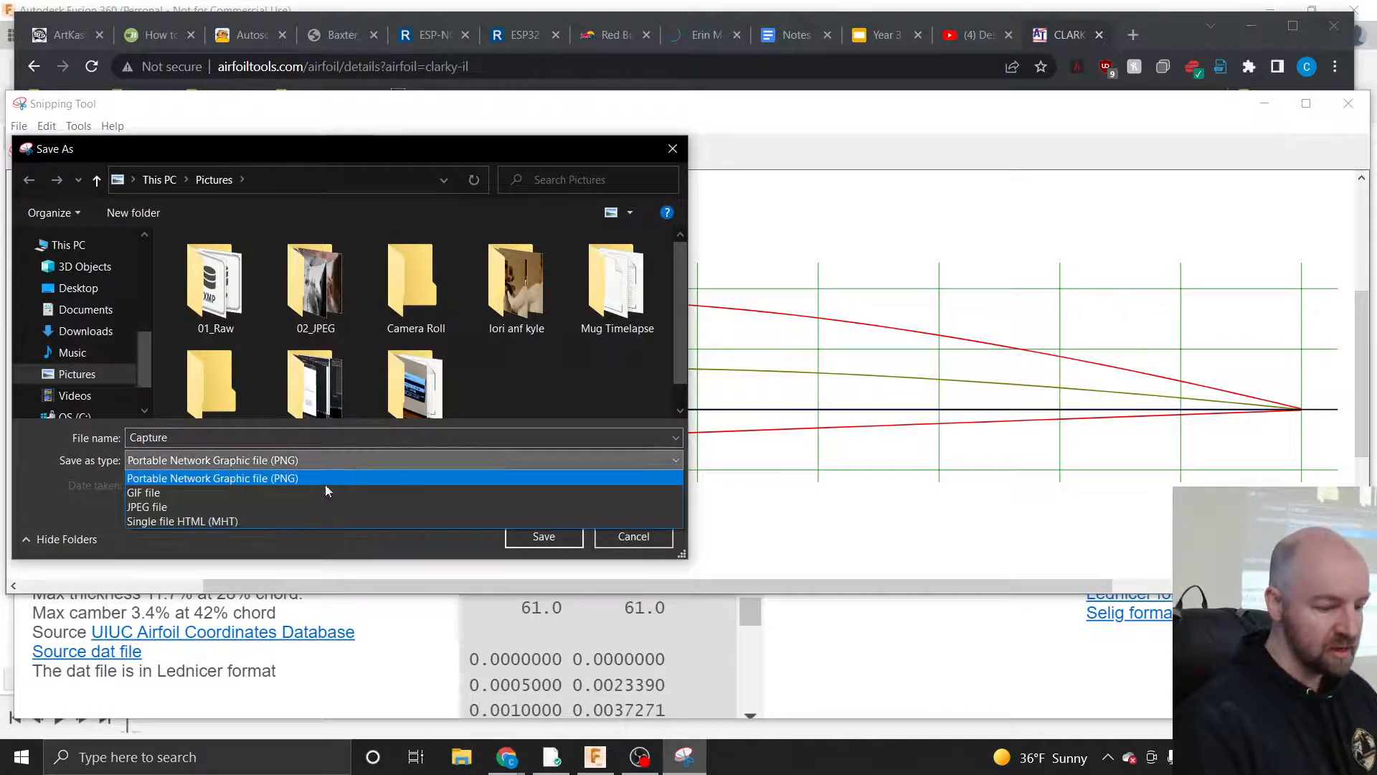
click(311, 505)
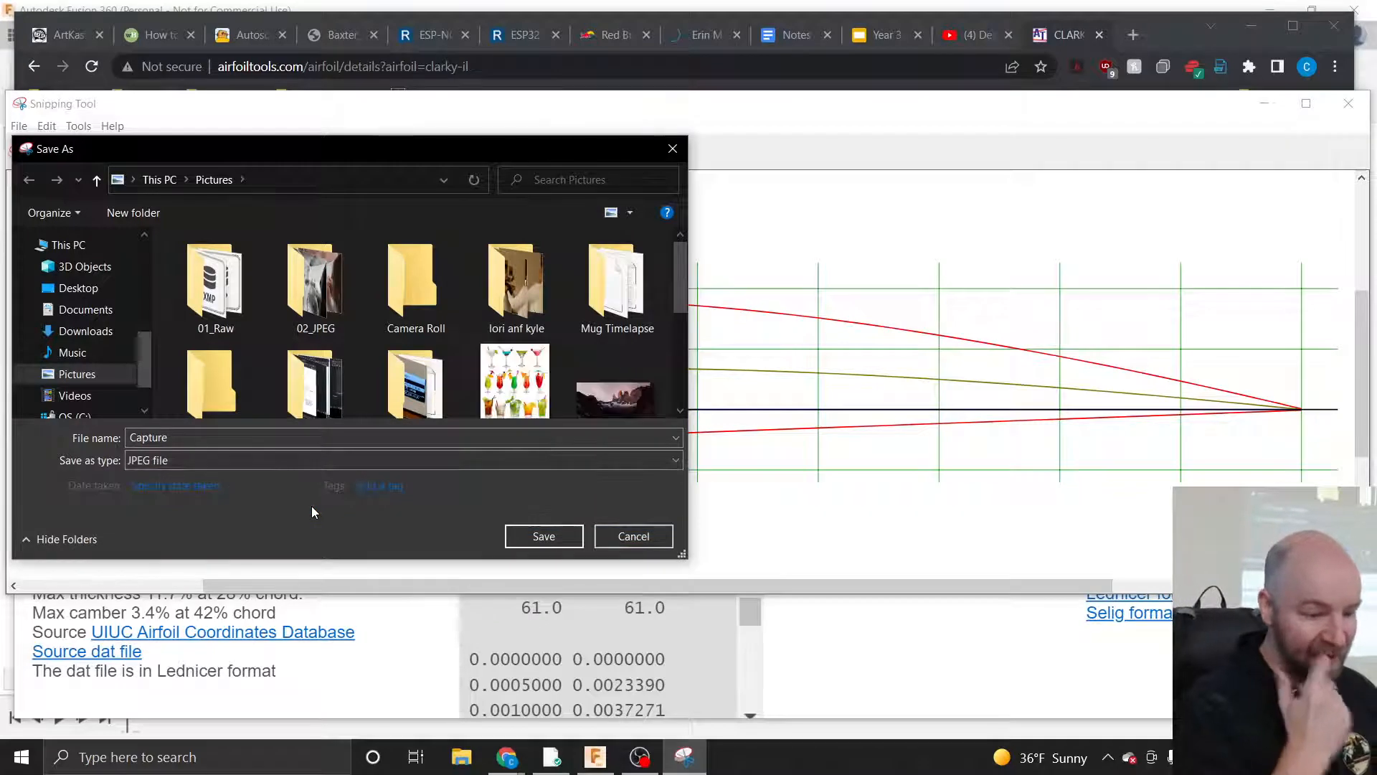
click(80, 289)
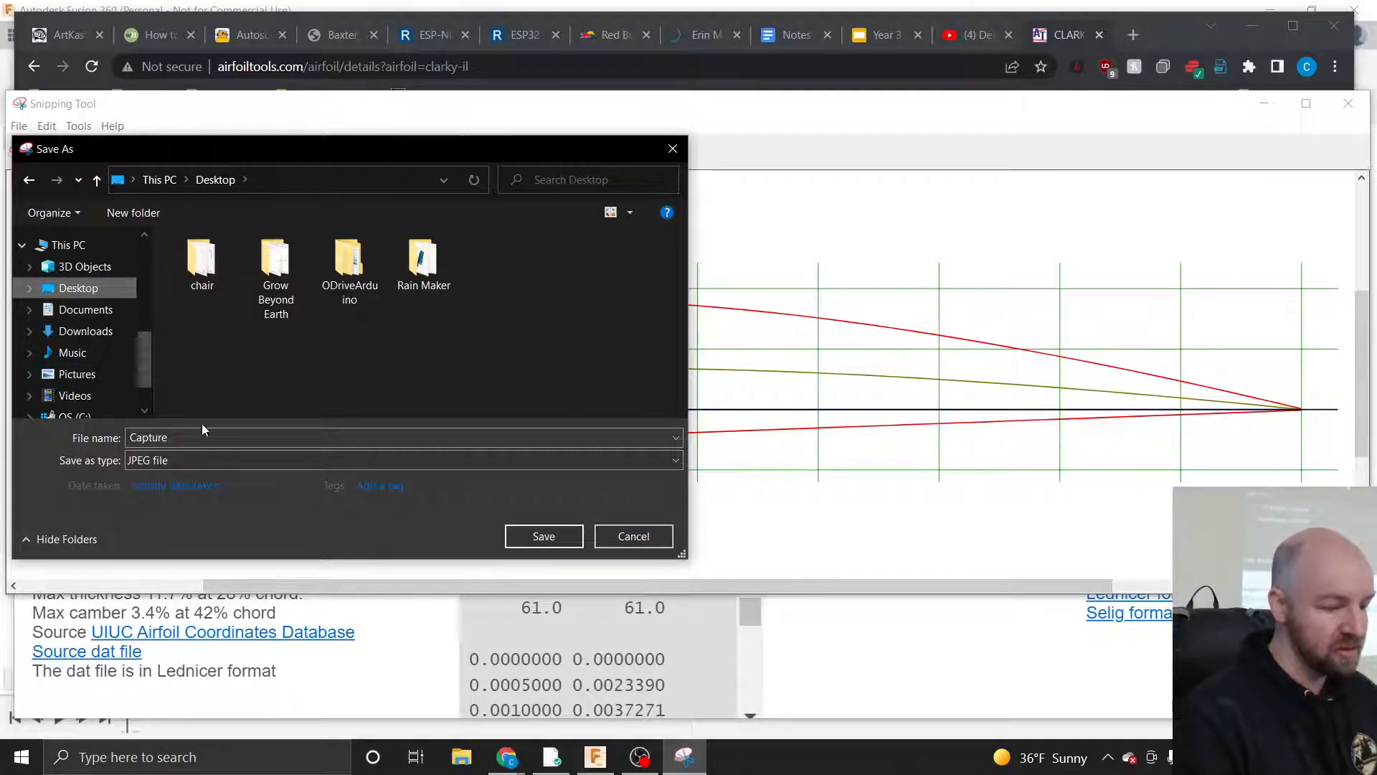
- Save the snip under the file name Clark Y Airfoil and return to the untitled Fusion 360 design
double_click(175, 438)
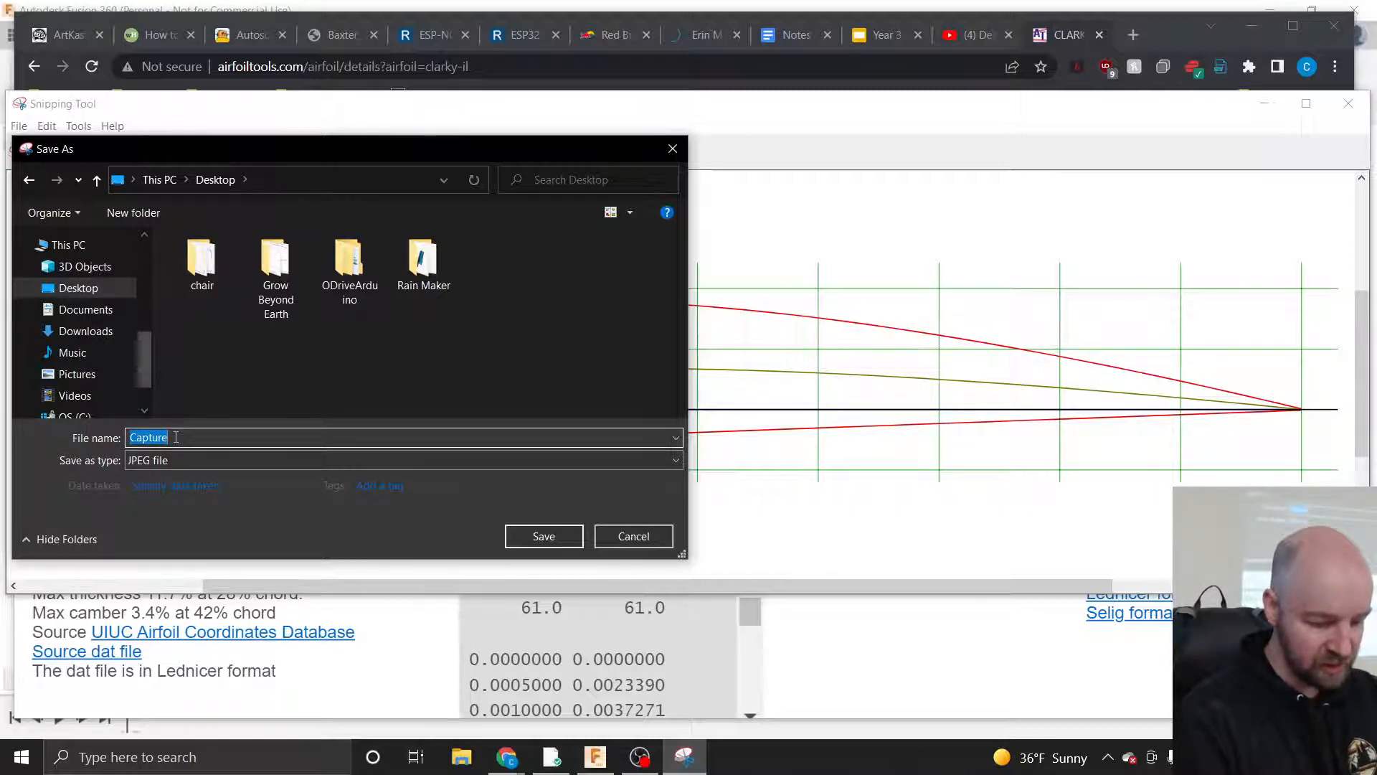
text(Clar)
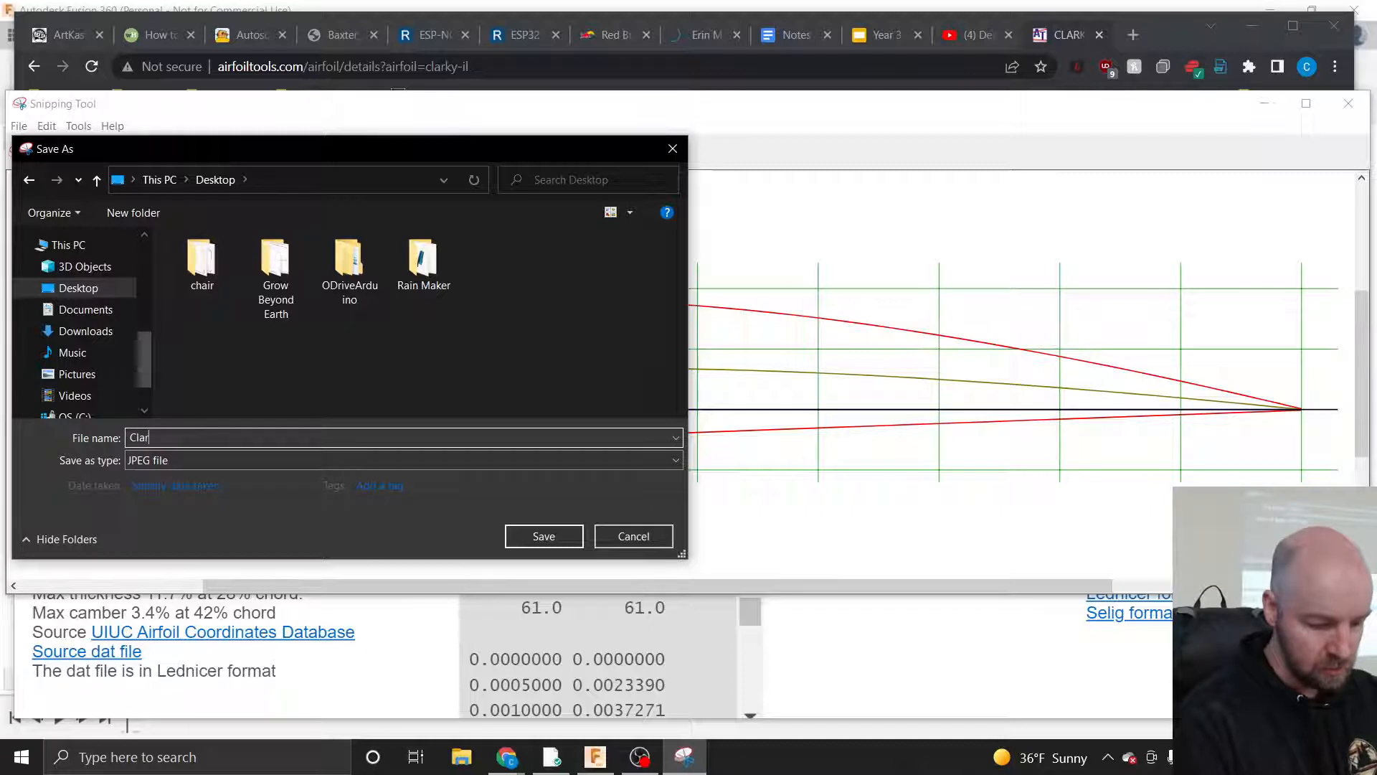
text(k Y A)
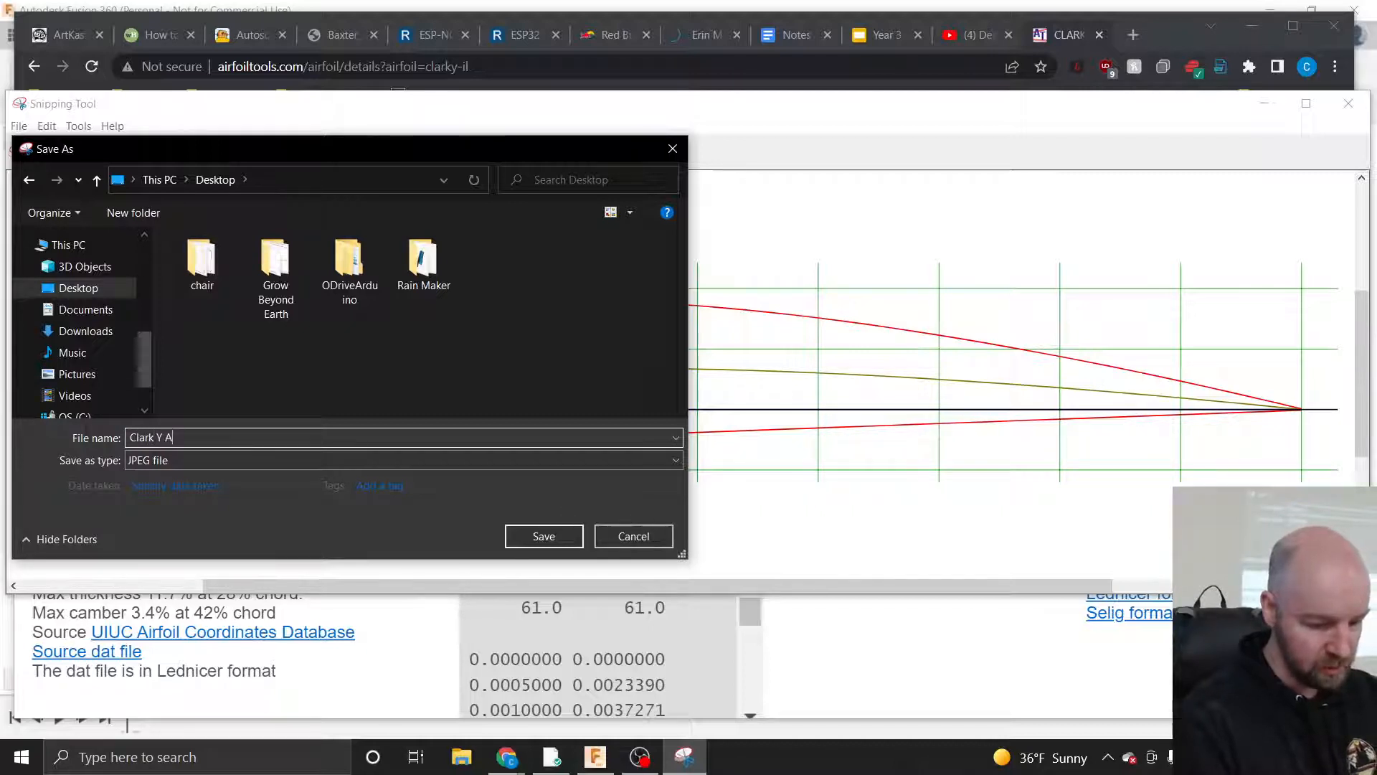
text(irfoil)
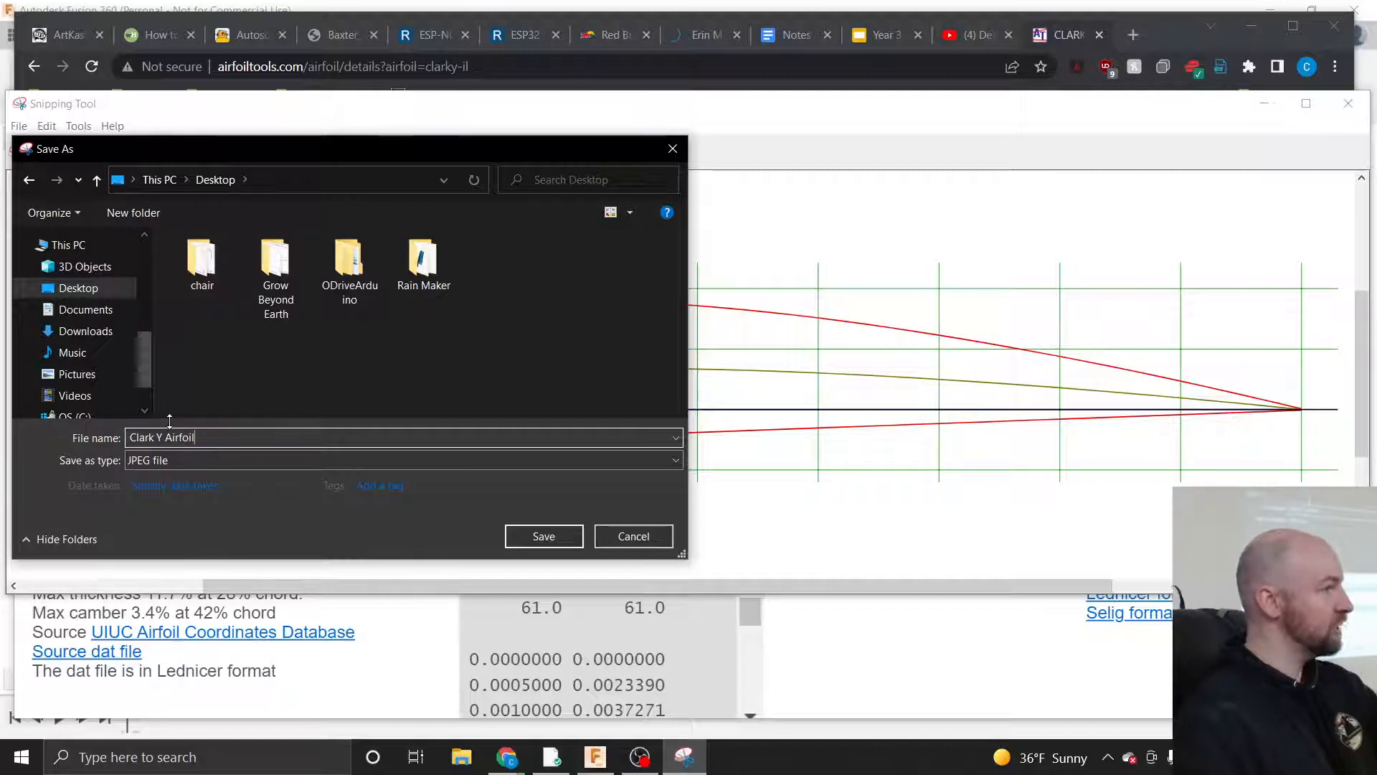
click(568, 537)
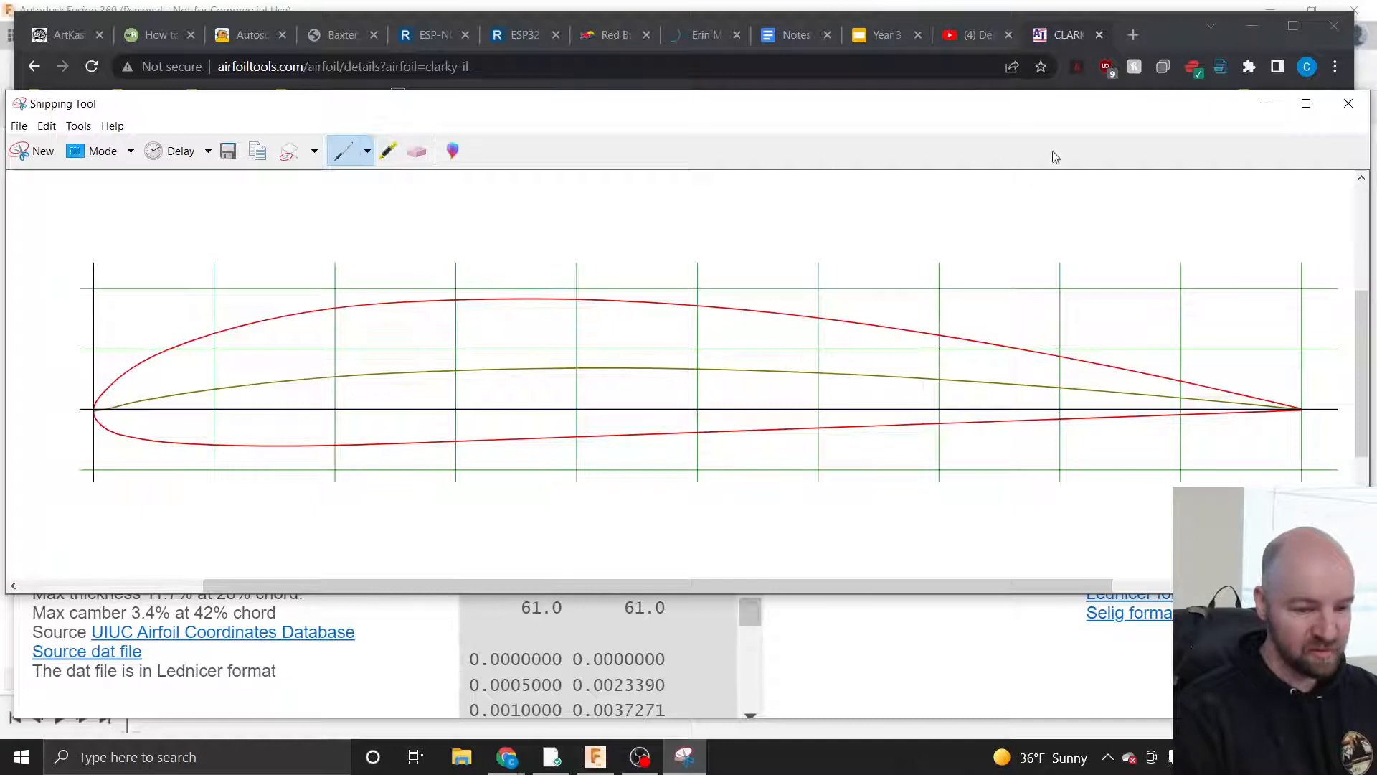
click(1348, 104)
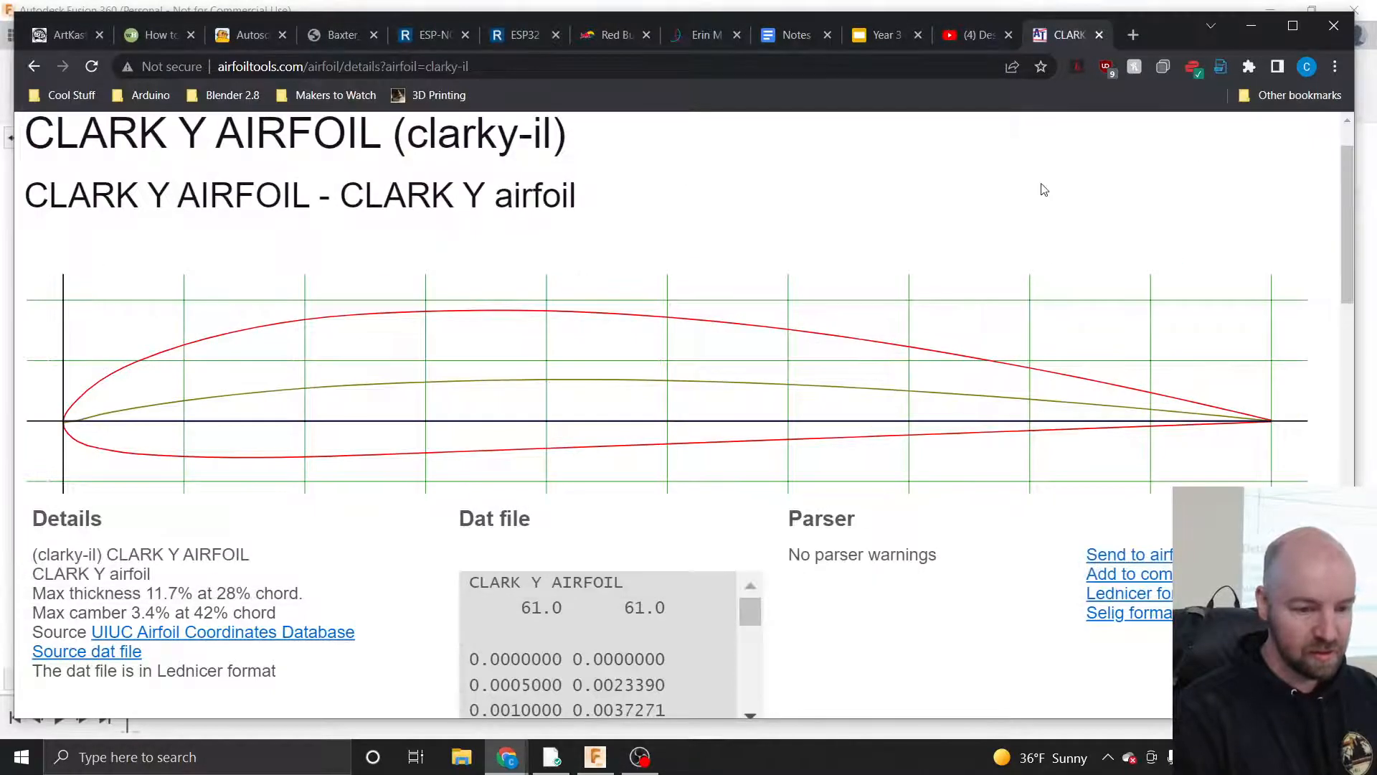
click(1251, 26)
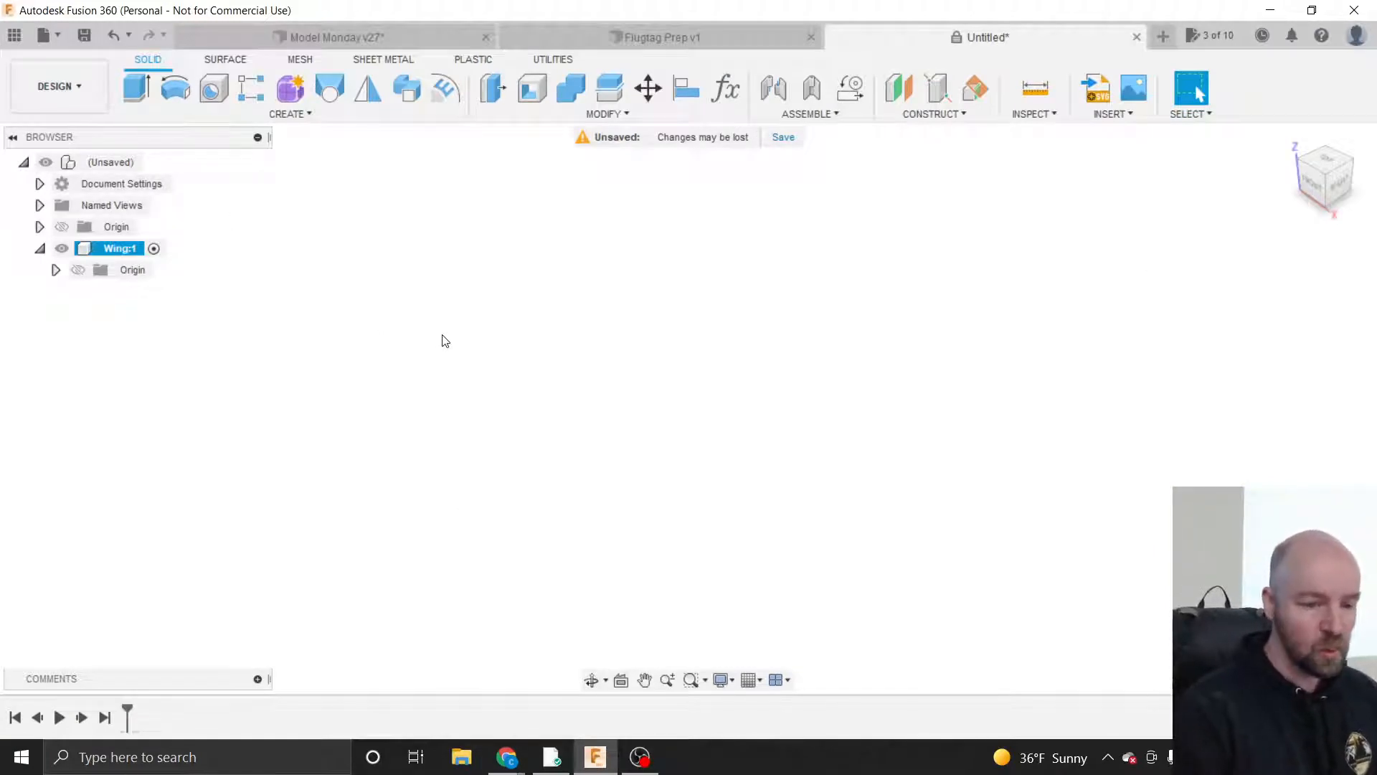
- Insert the Clark Y Airfoil image from the computer's Desktop folder as a canvas
click(1114, 116)
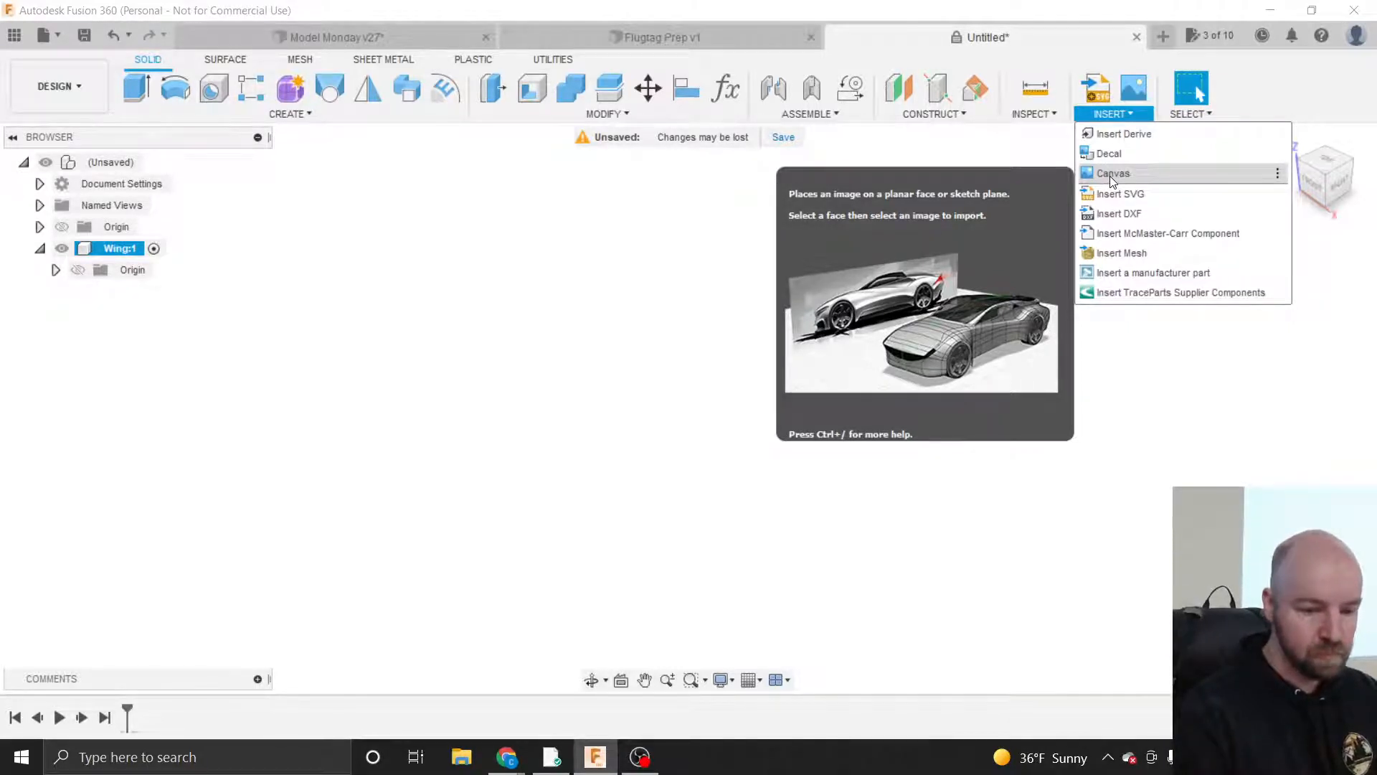
click(1112, 173)
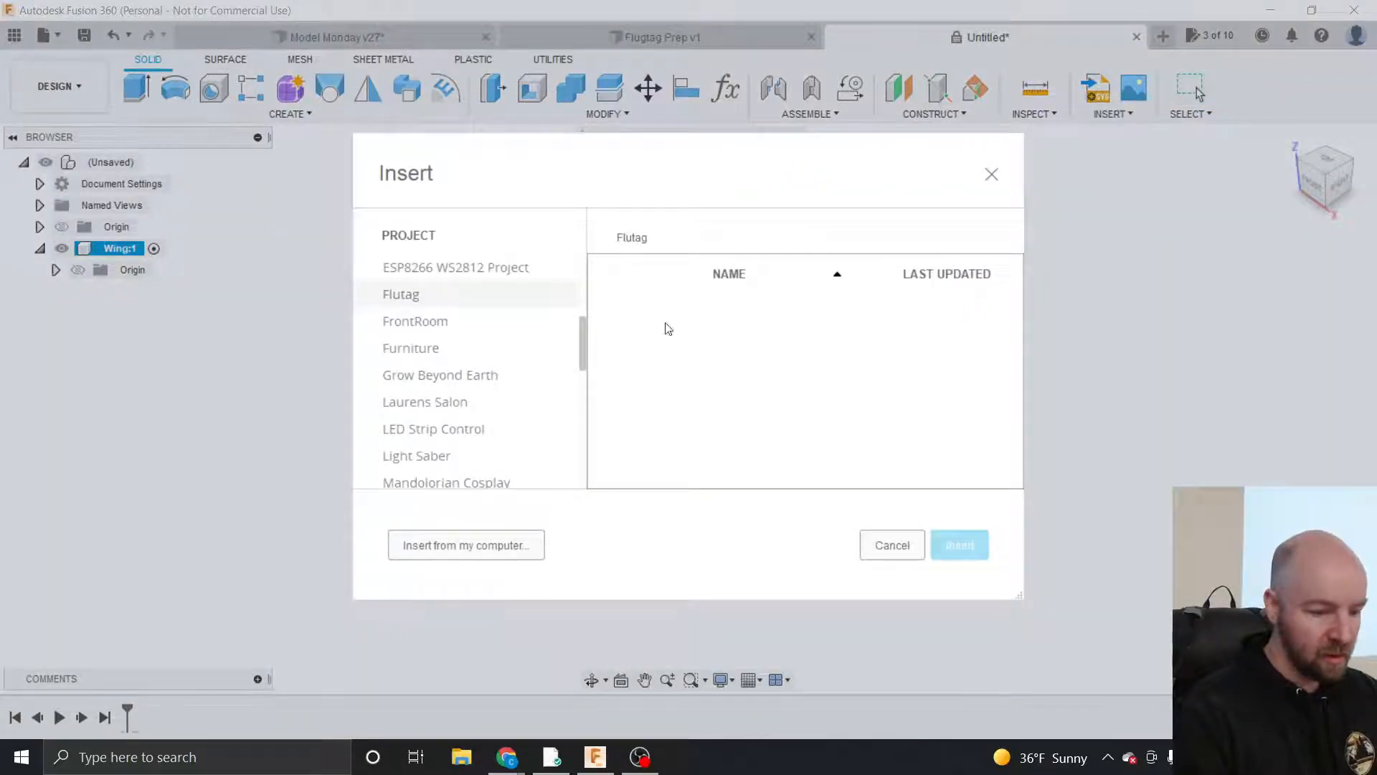
click(466, 547)
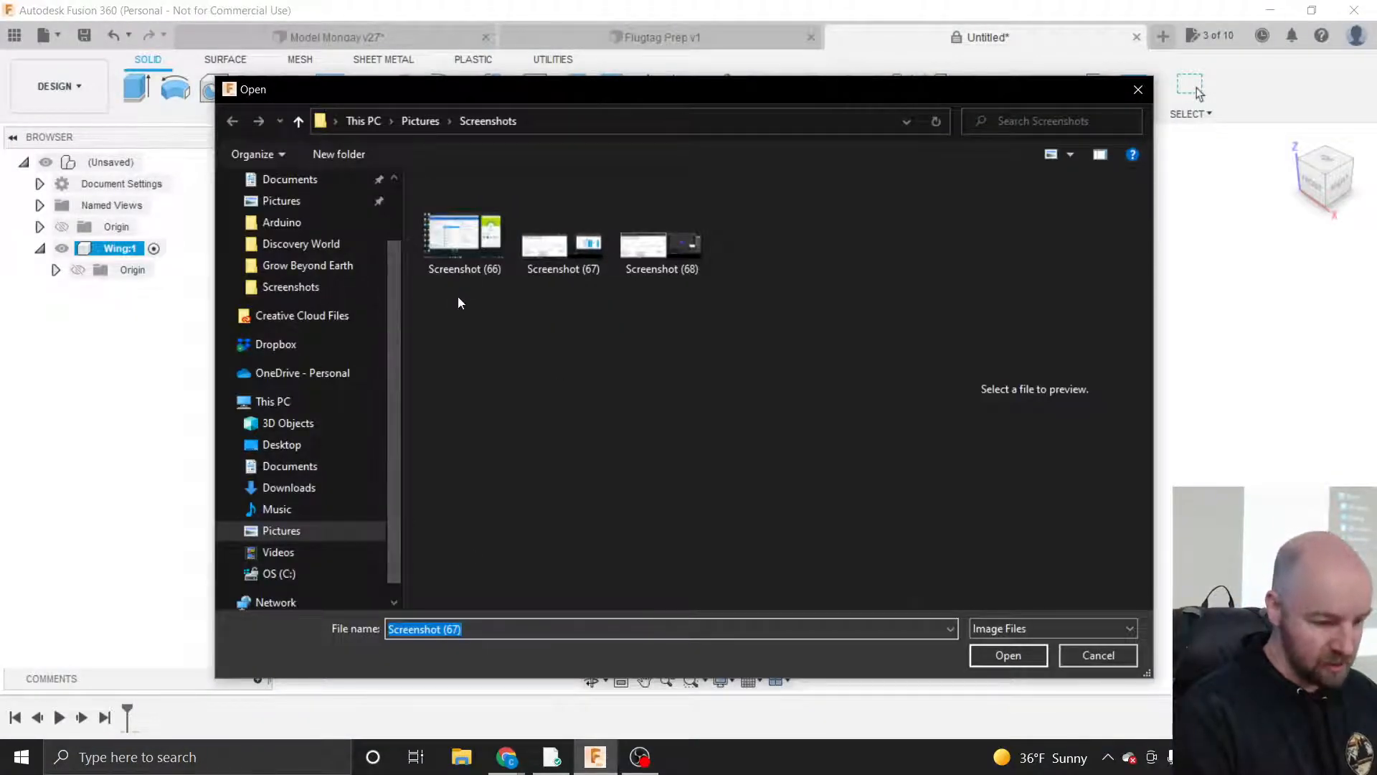
click(297, 445)
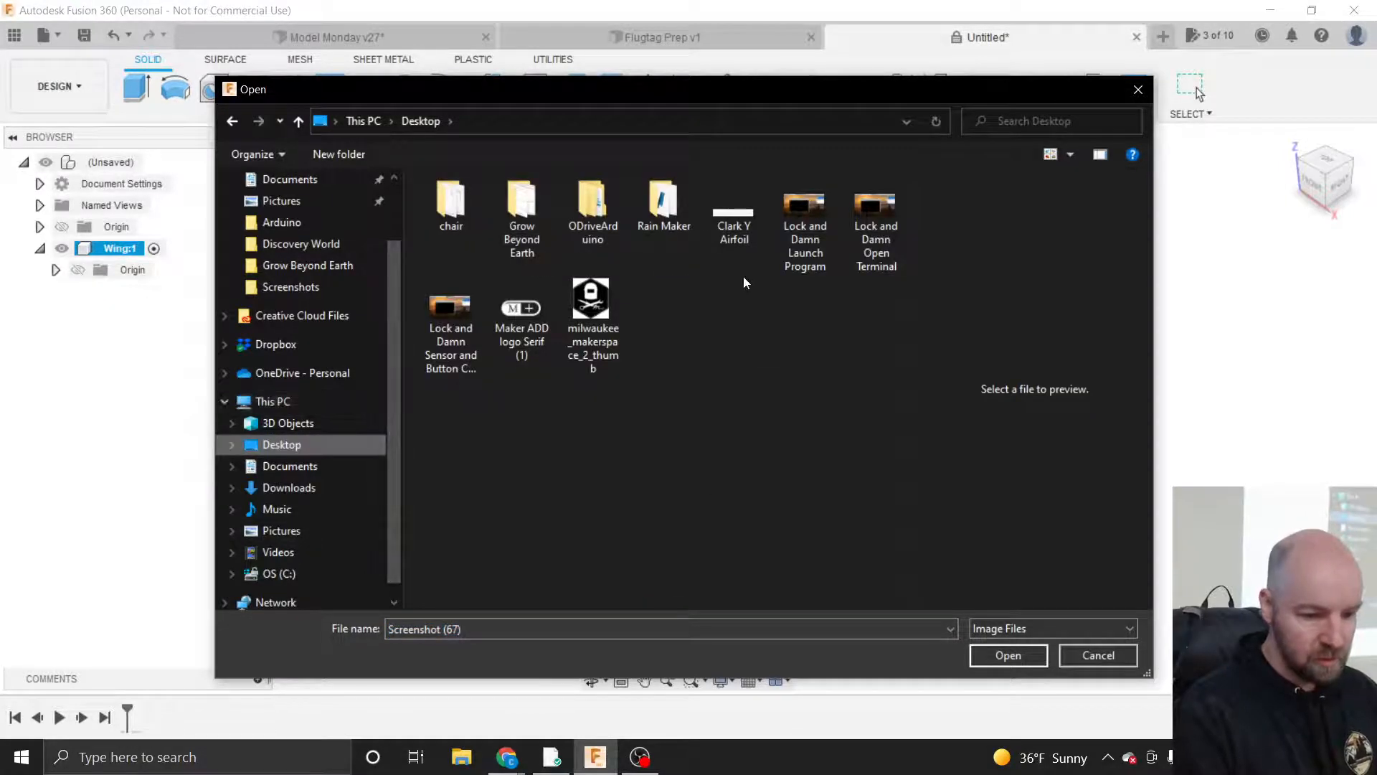
click(733, 231)
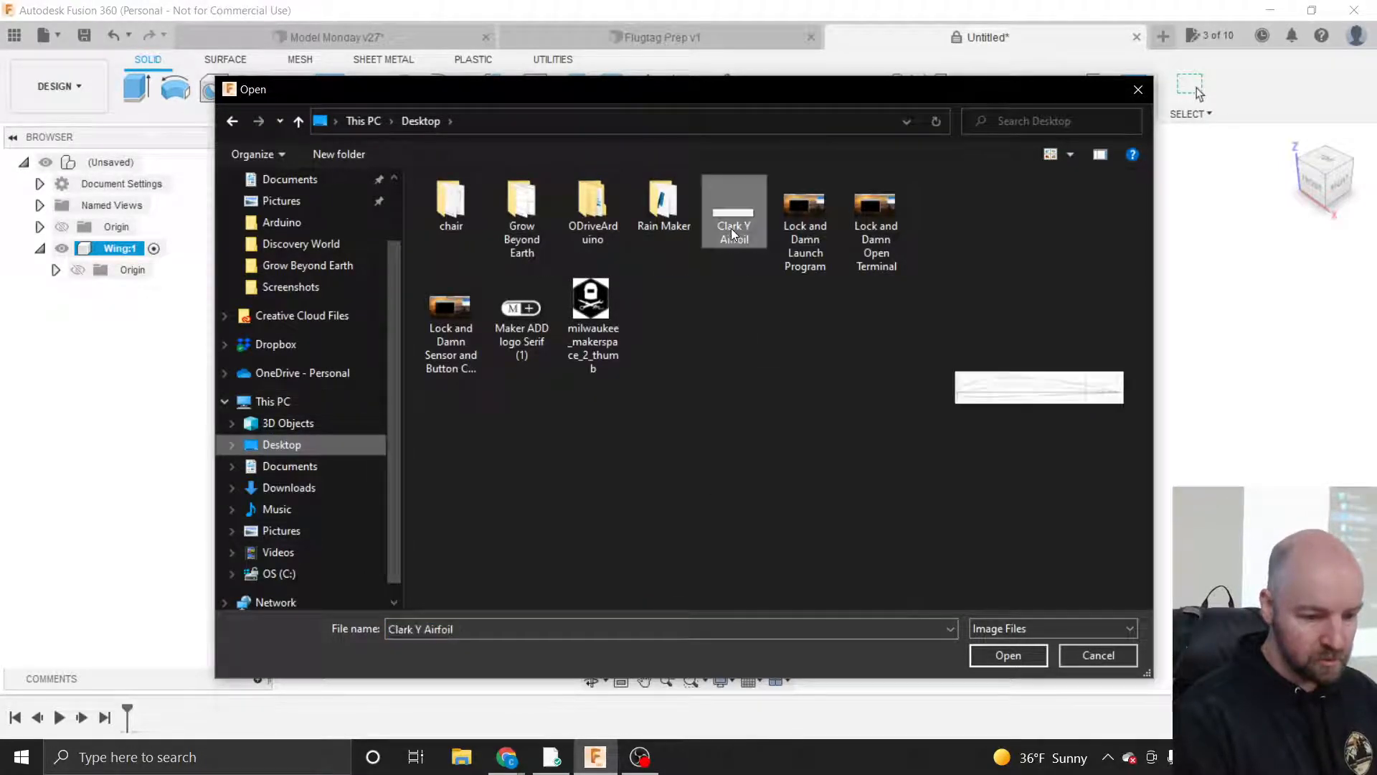
click(994, 655)
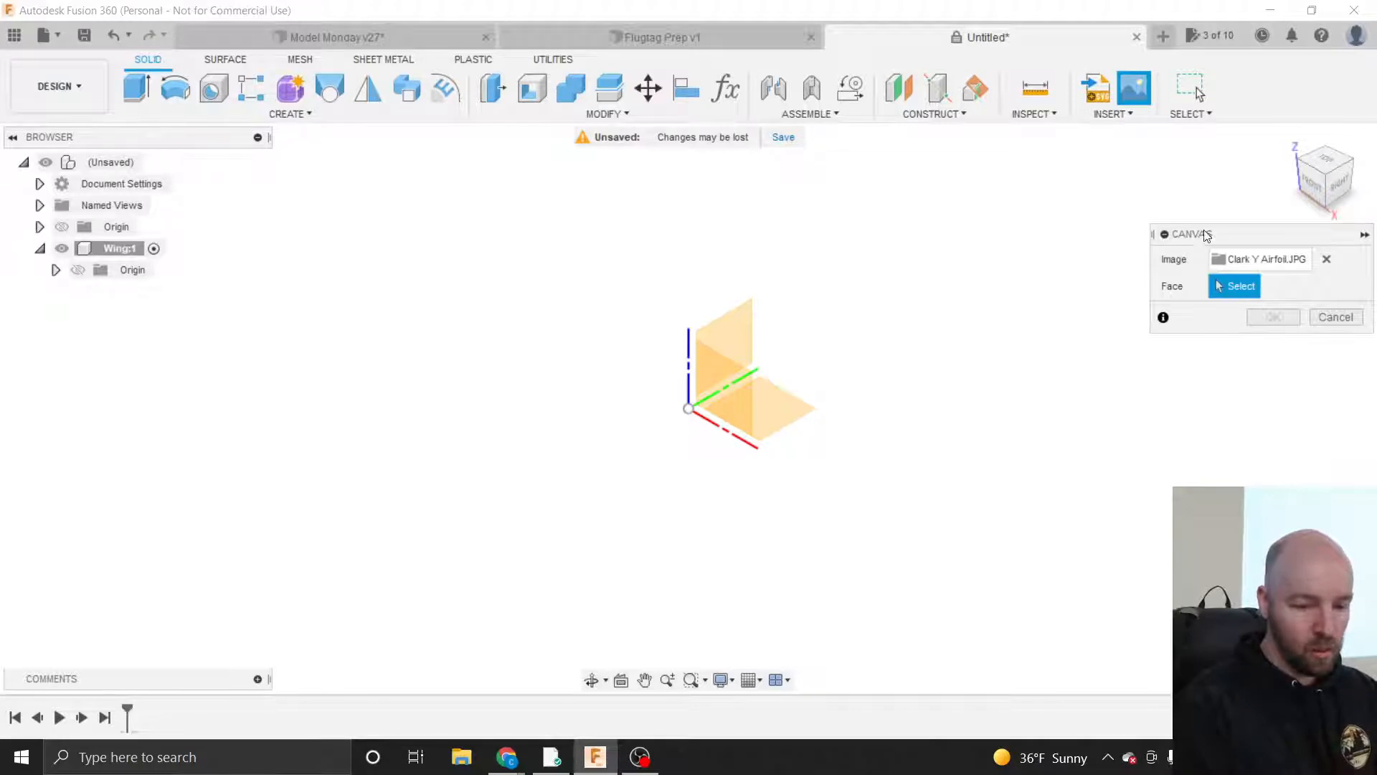
- Place the airfoil canvas on the vertical YZ origin plane, the one facing the Right view
drag(1205, 235, 953, 238)
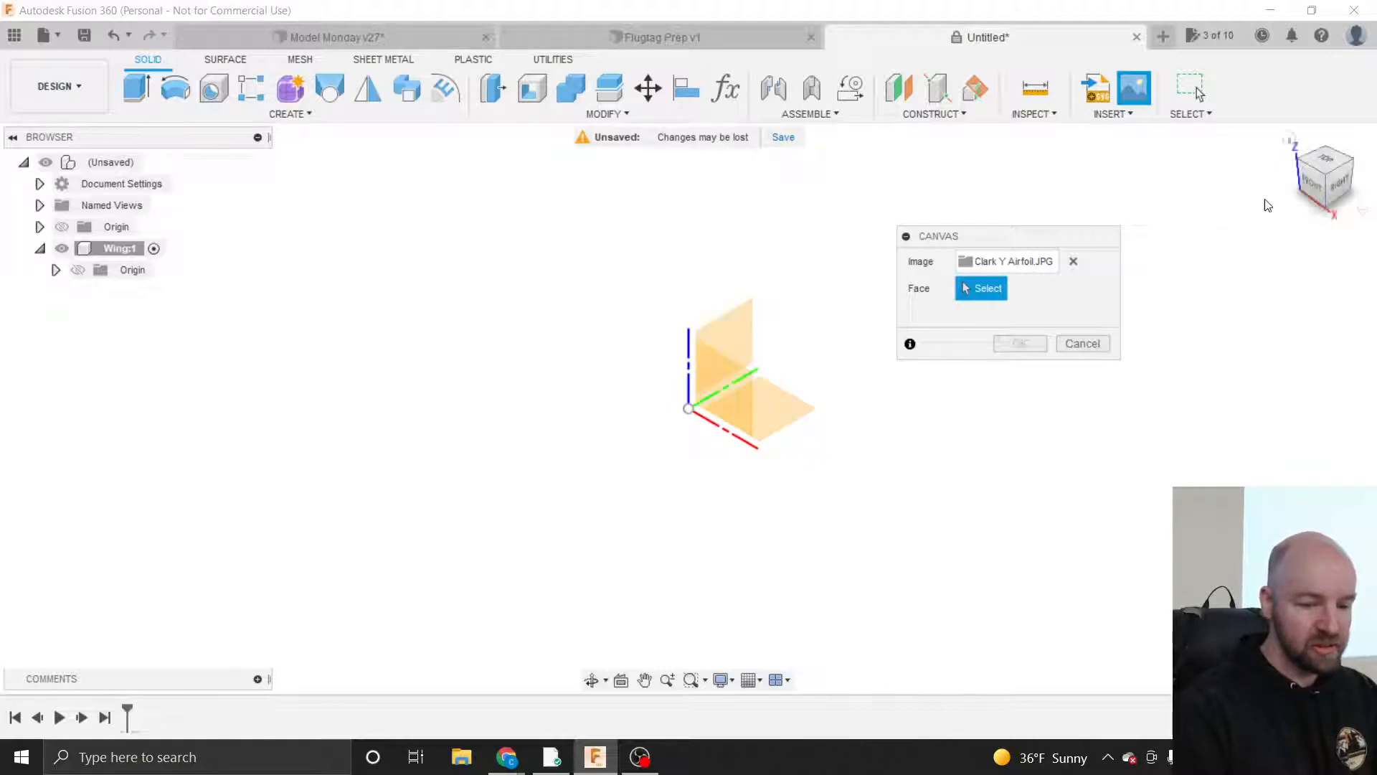
click(1336, 183)
drag(1330, 182, 1311, 179)
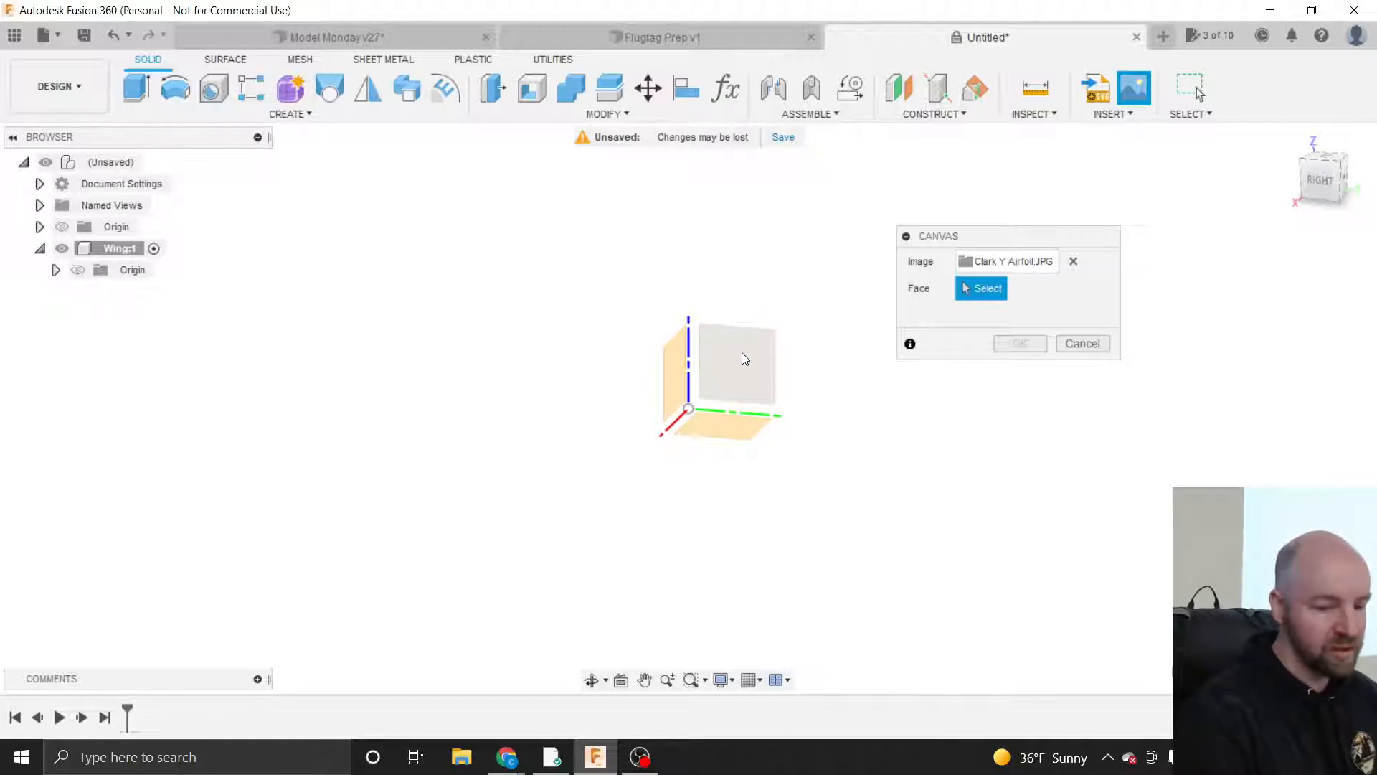
click(1319, 182)
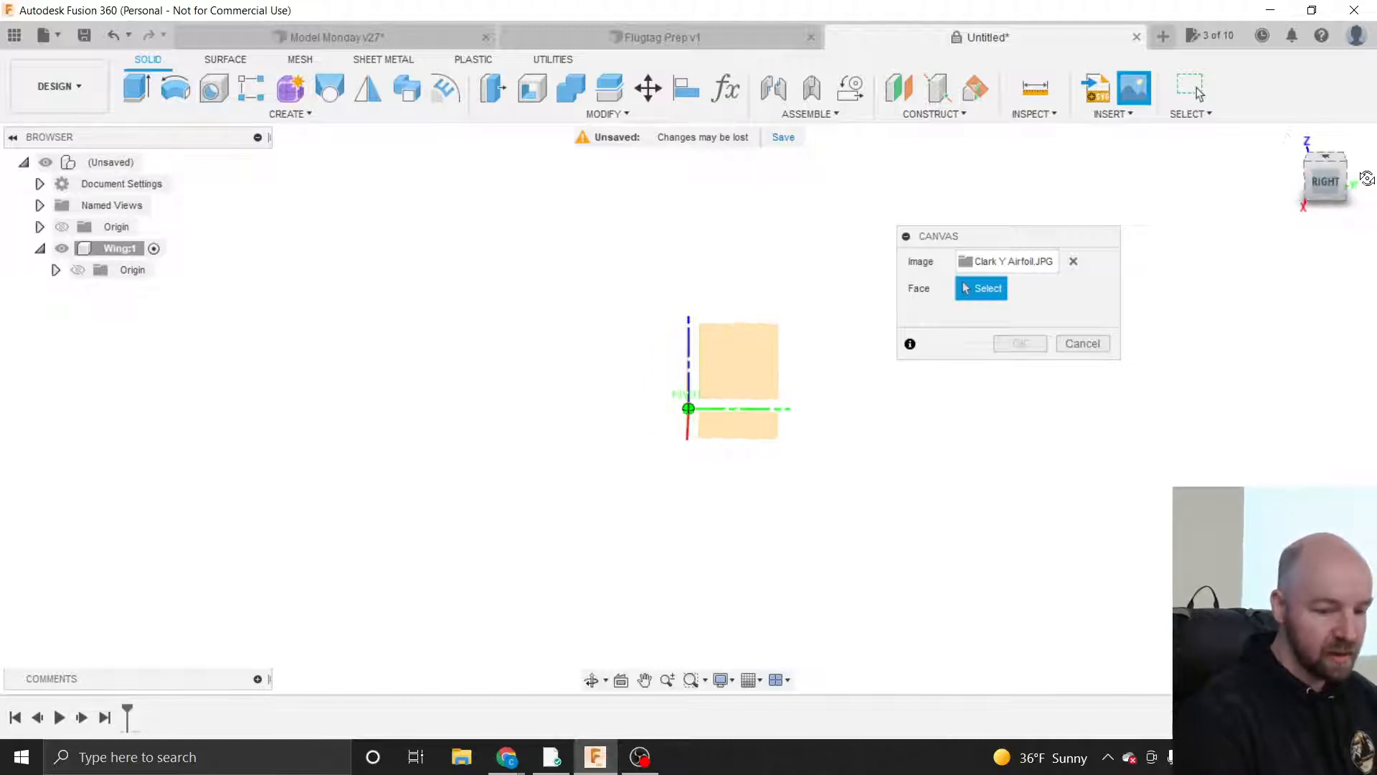
drag(1318, 161, 1318, 178)
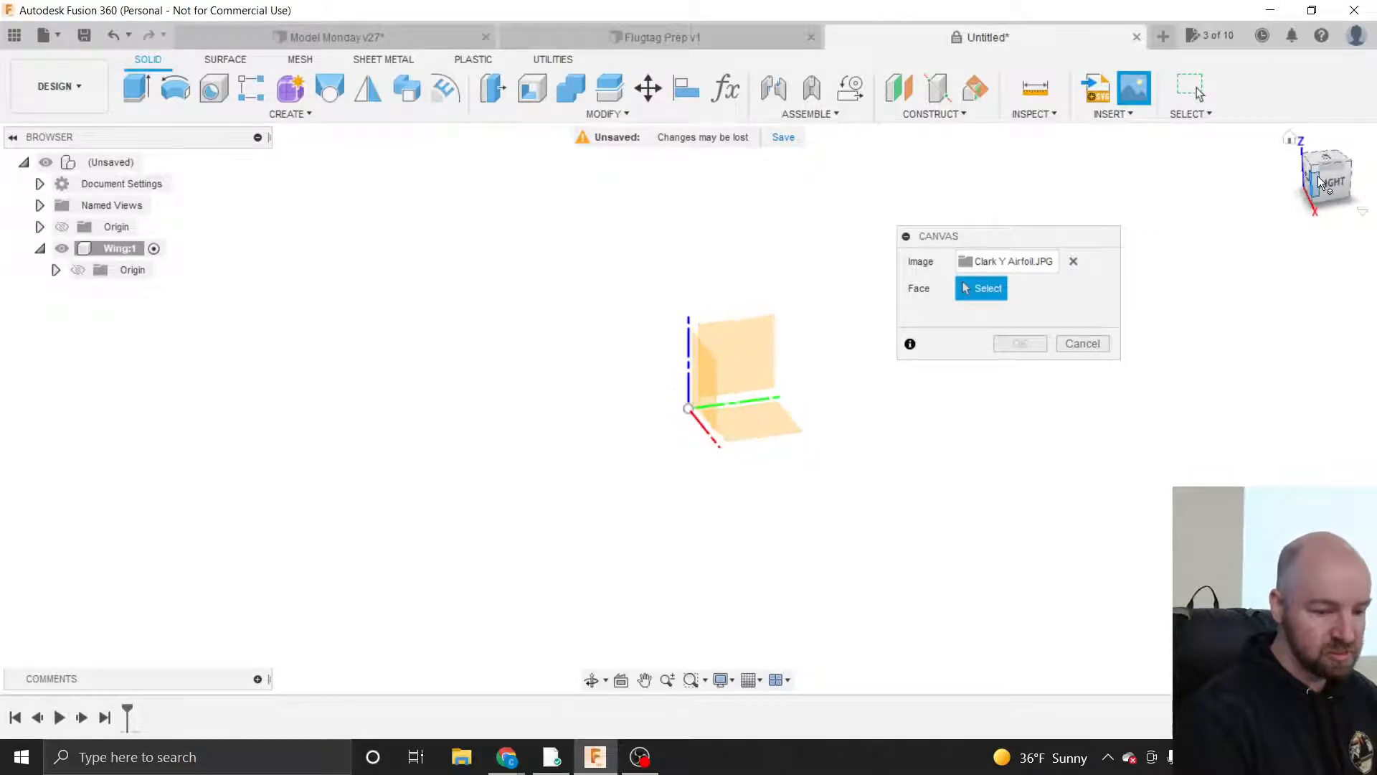
click(746, 355)
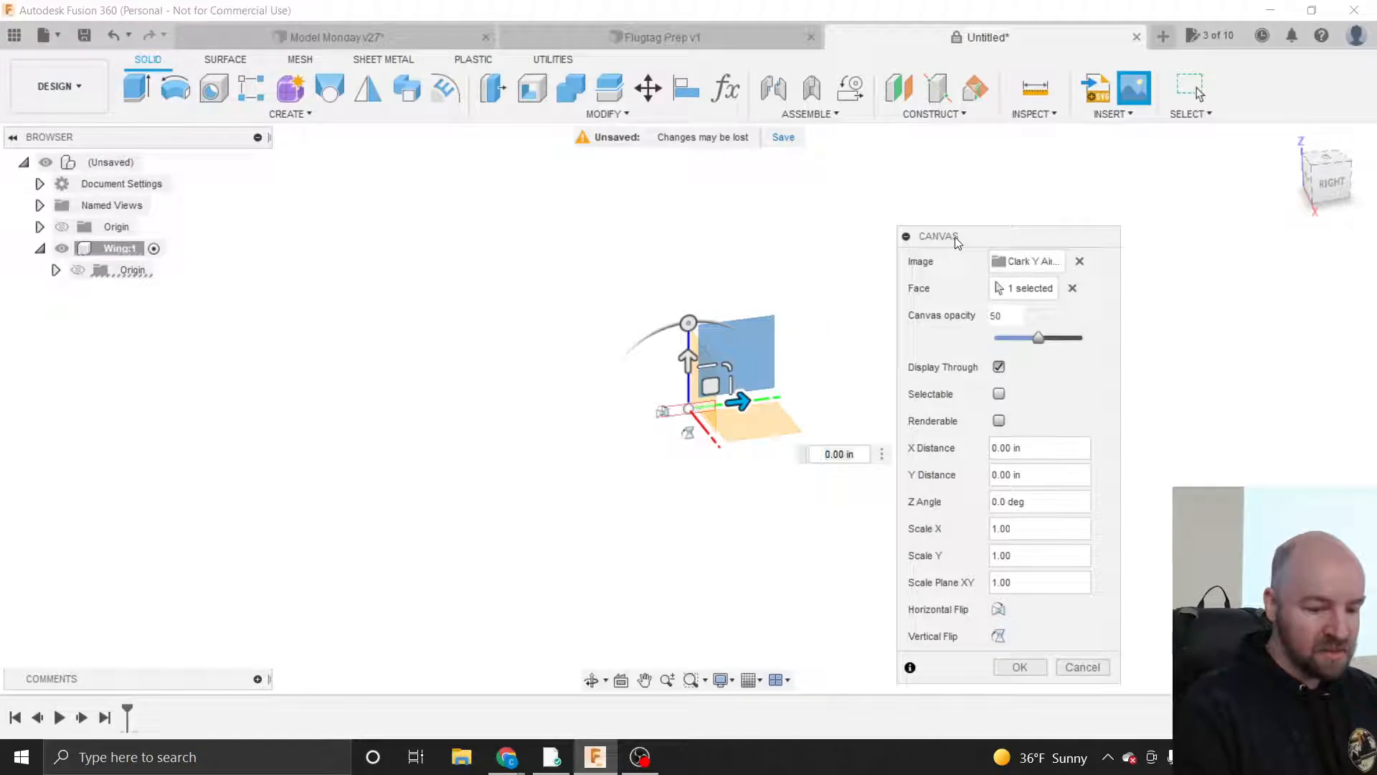
- Scale the airfoil canvas uniformly to a Scale Plane XY of 10.00 and finish inserting it
drag(956, 241, 1044, 180)
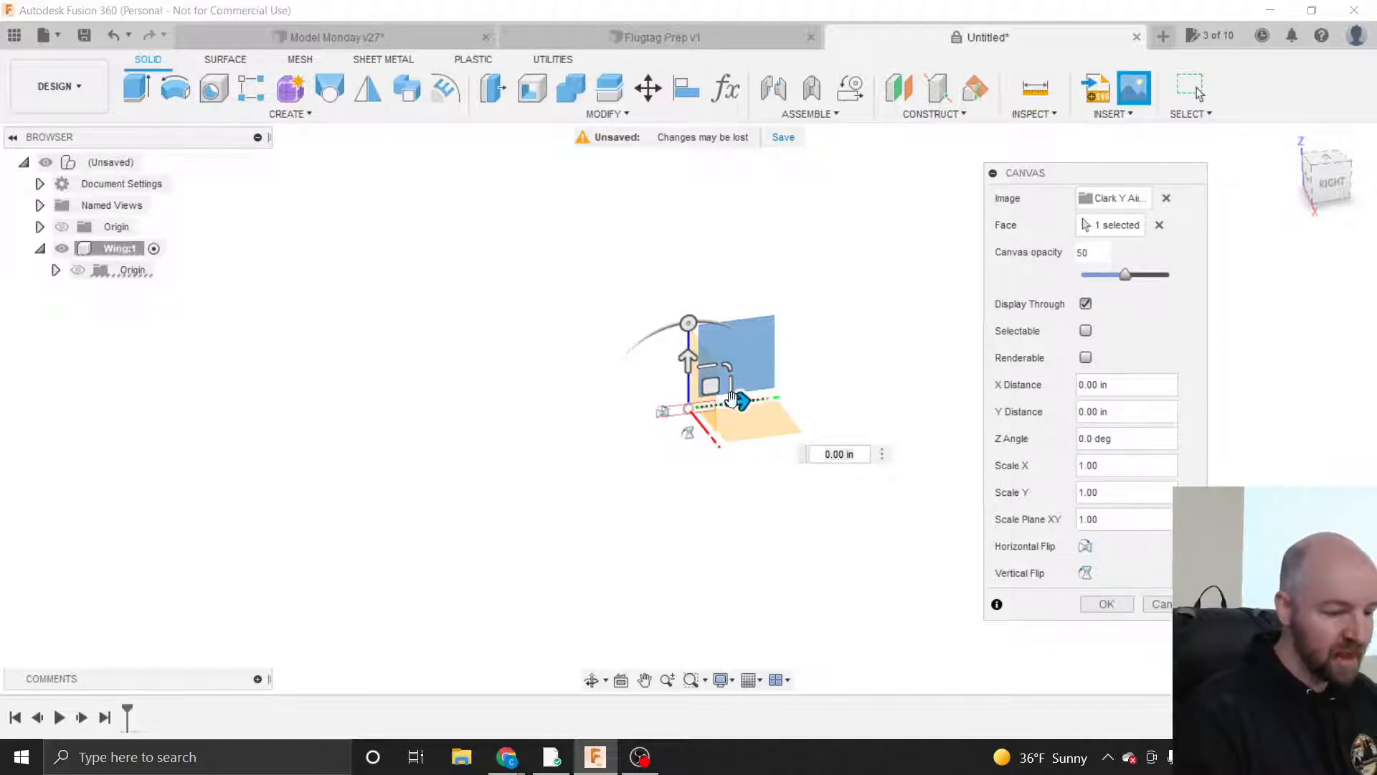
mouse_move(685, 361)
mouse_down()
mouse_move(680, 327)
mouse_move(680, 362)
mouse_up()
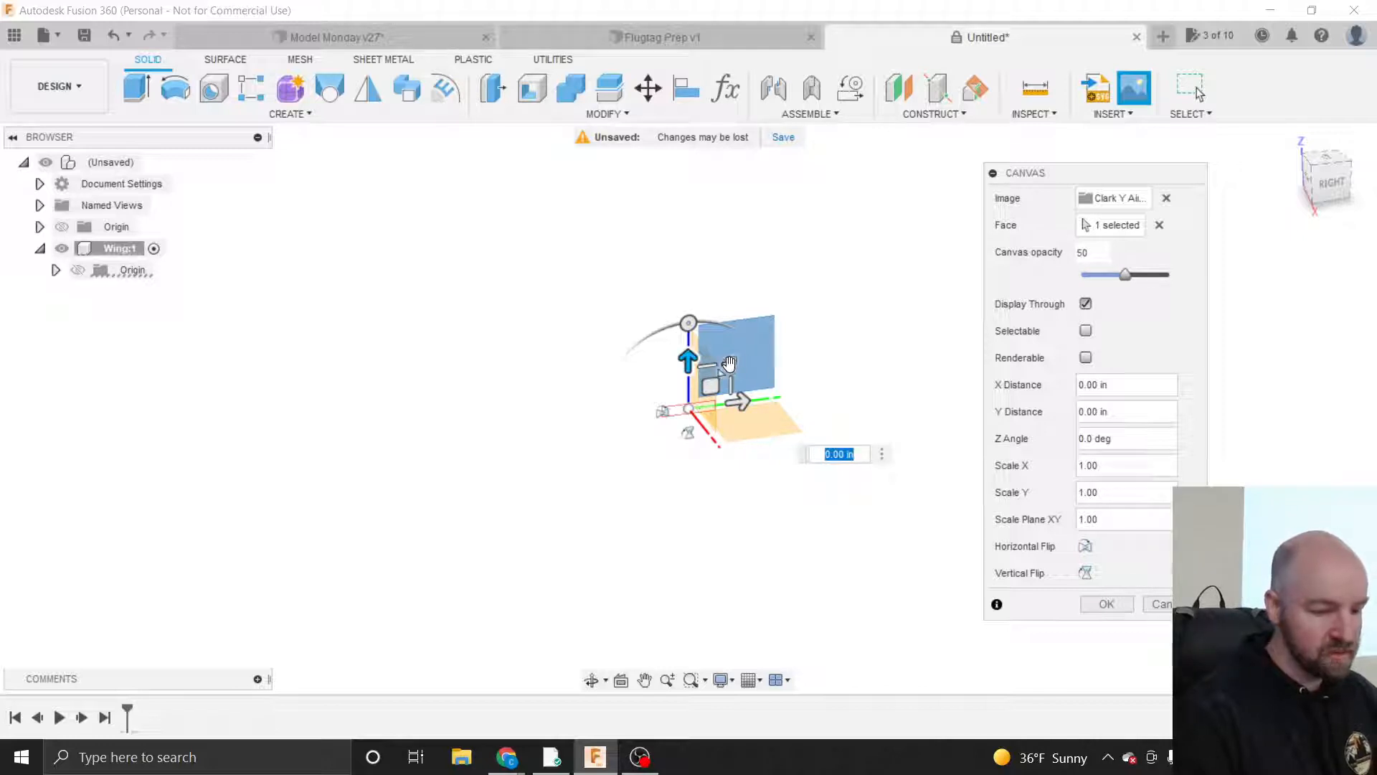
drag(741, 365, 1052, 104)
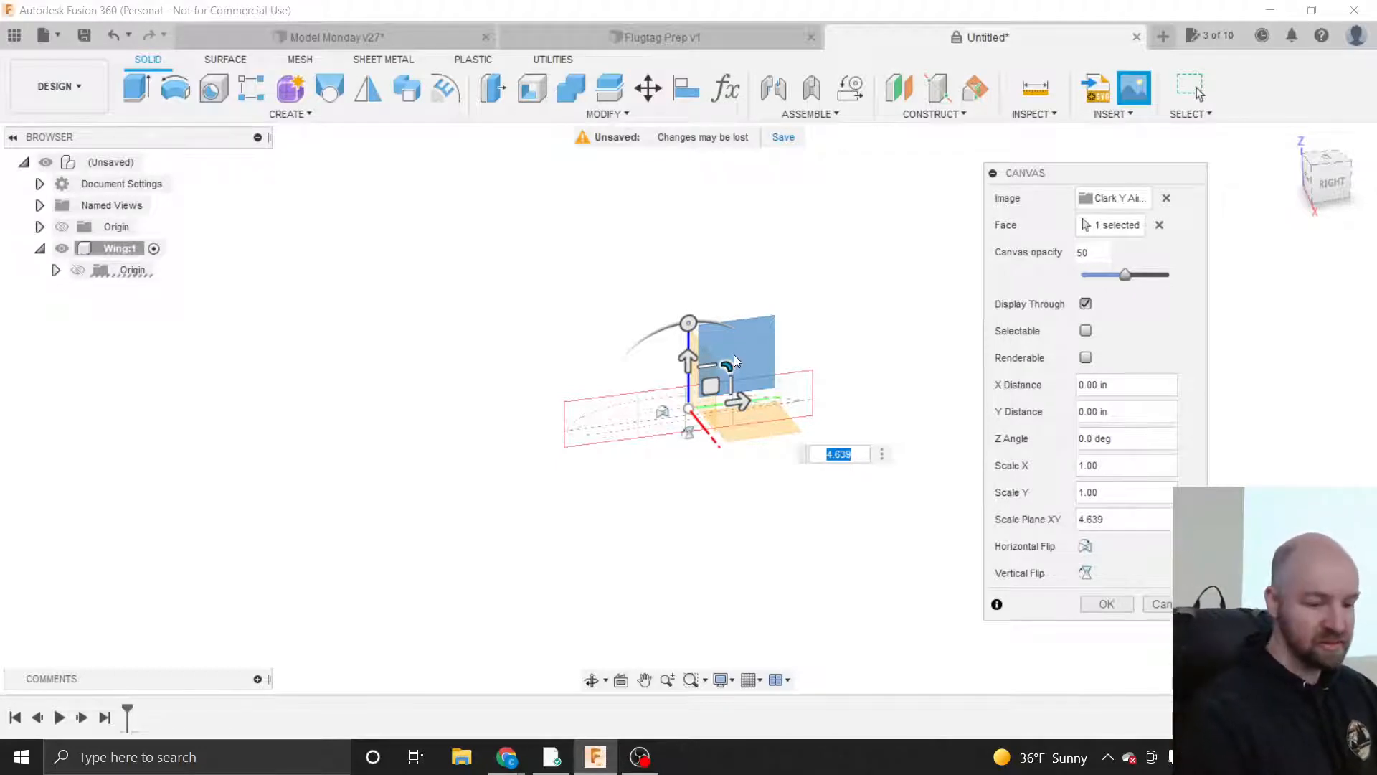
drag(734, 354, 781, 319)
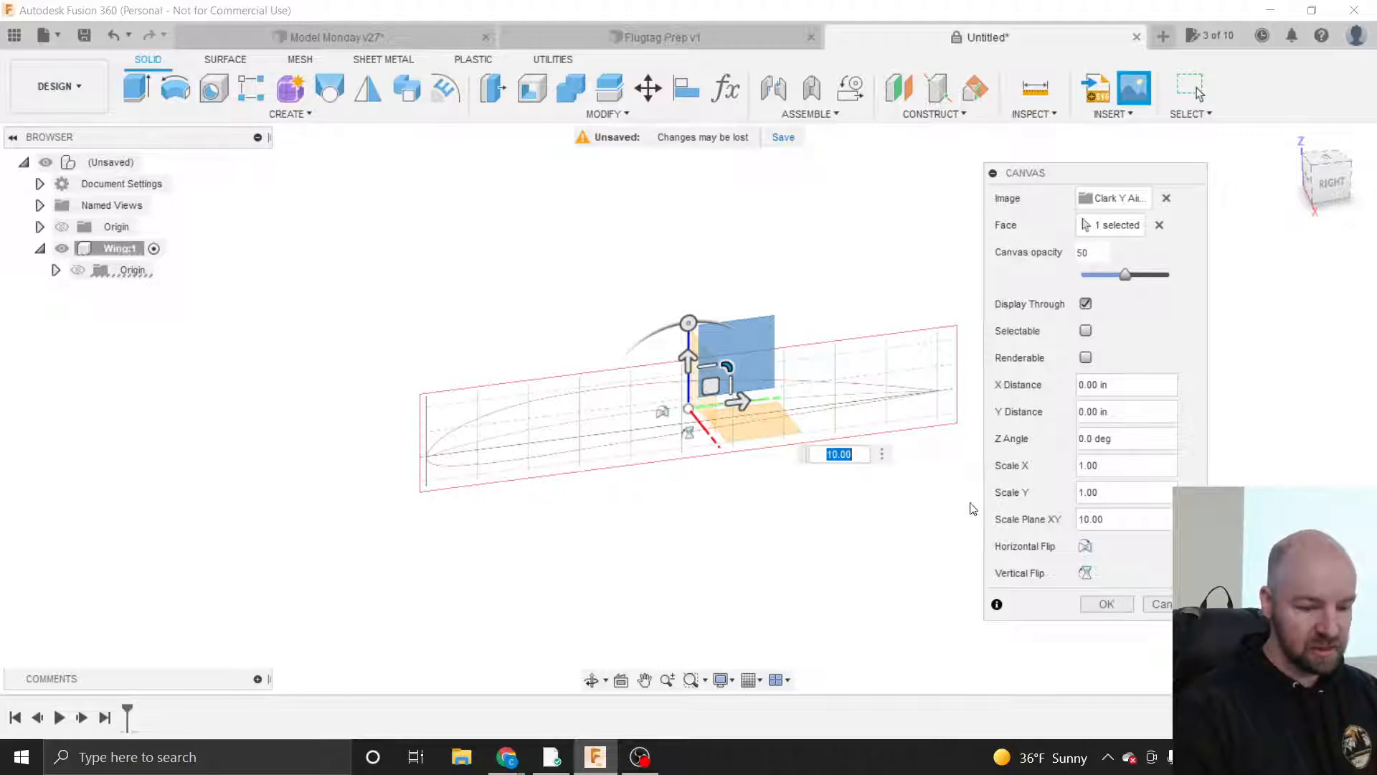
click(1113, 602)
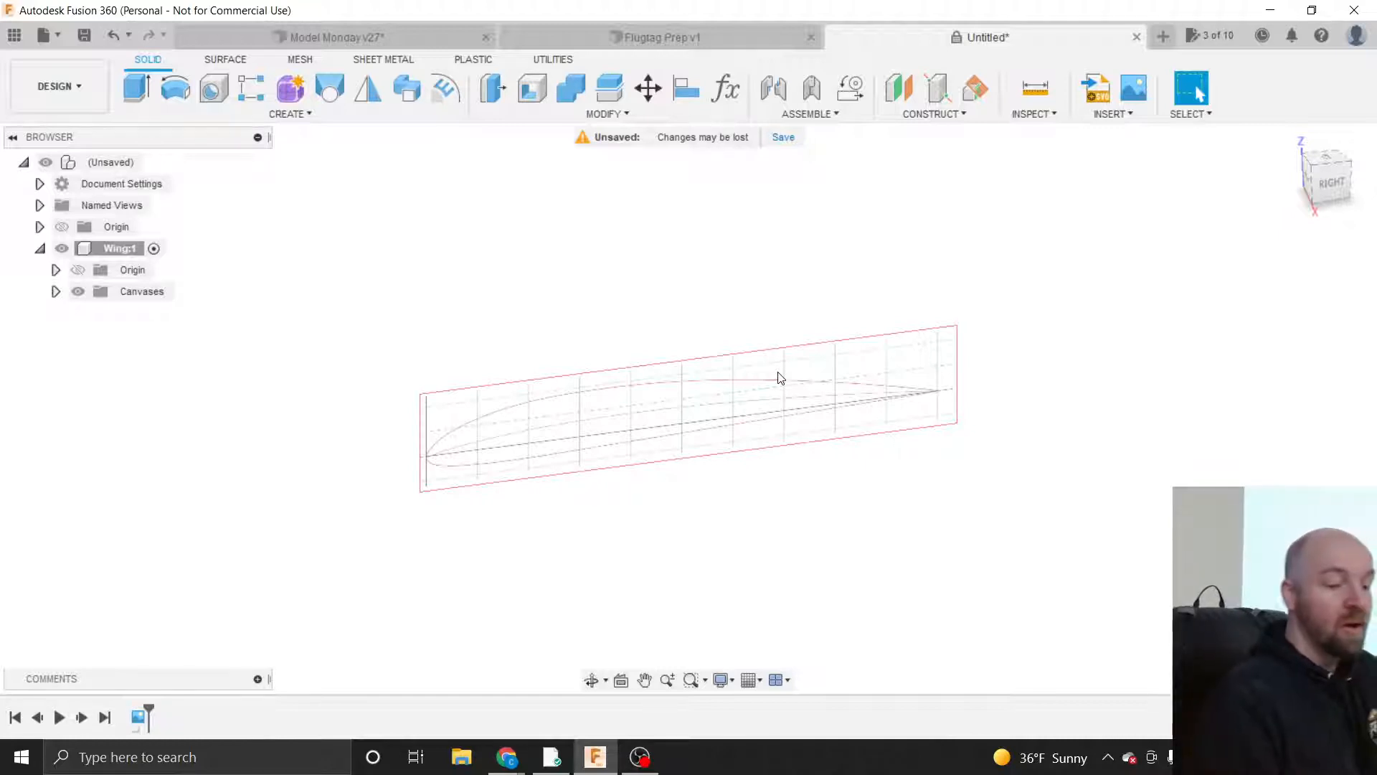
- Switch to Chrome, search Google for "airfoil design" in a new tab and open the image results
click(507, 757)
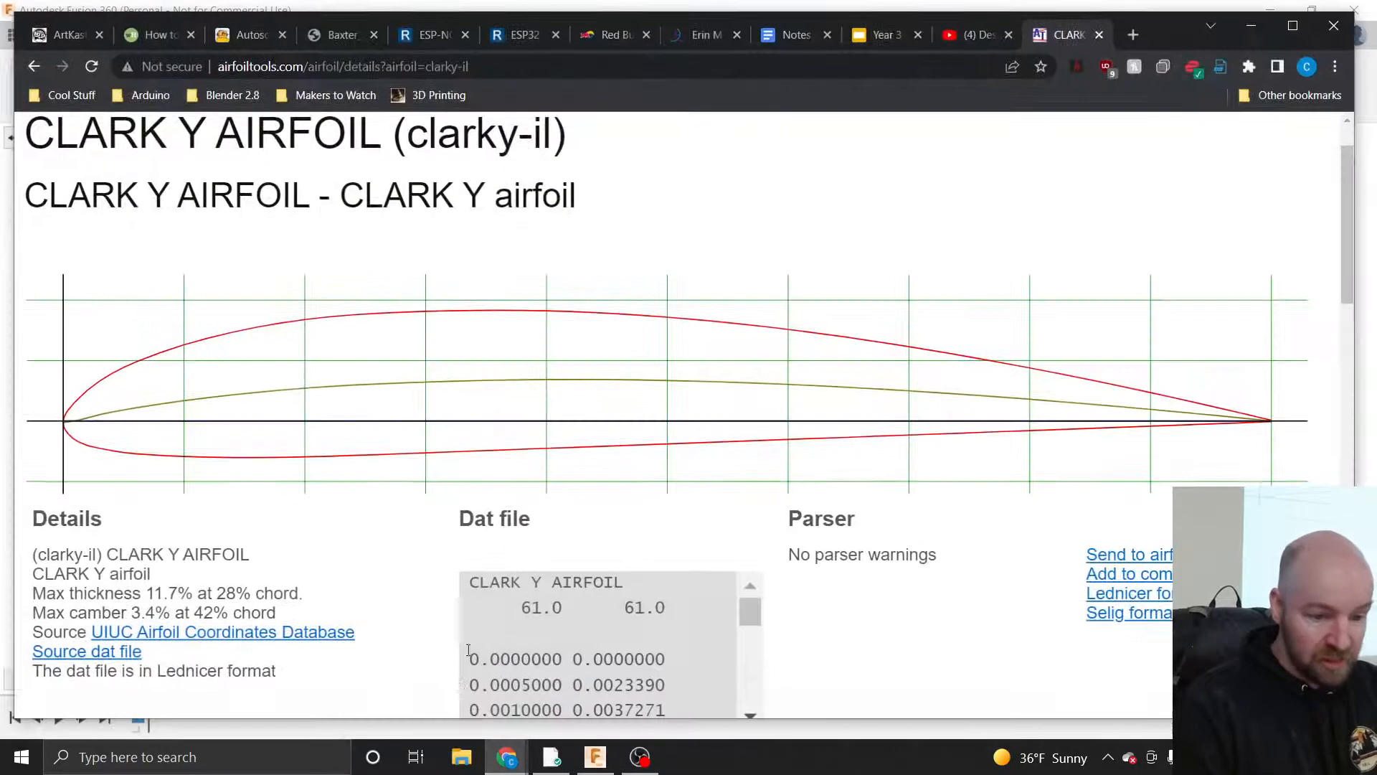
click(460, 681)
click(1134, 35)
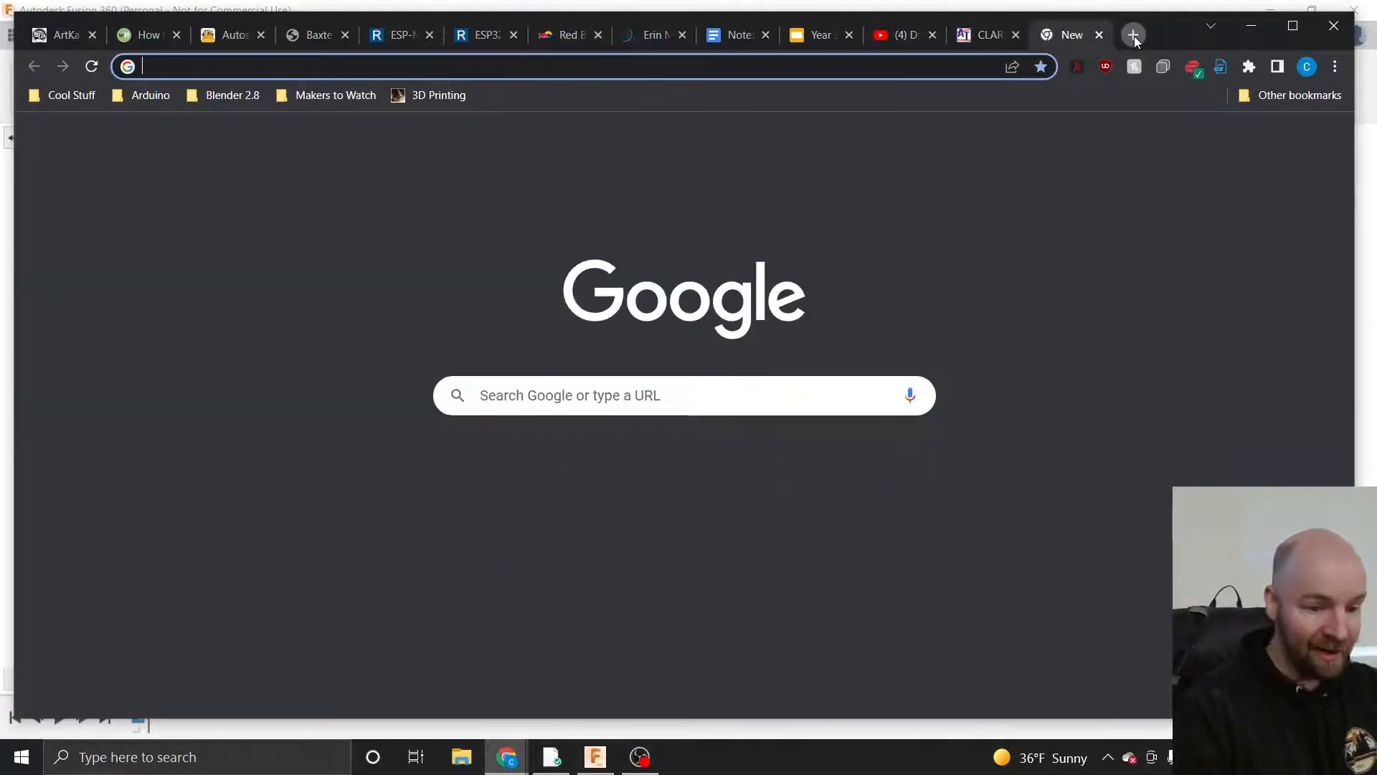
text(a)
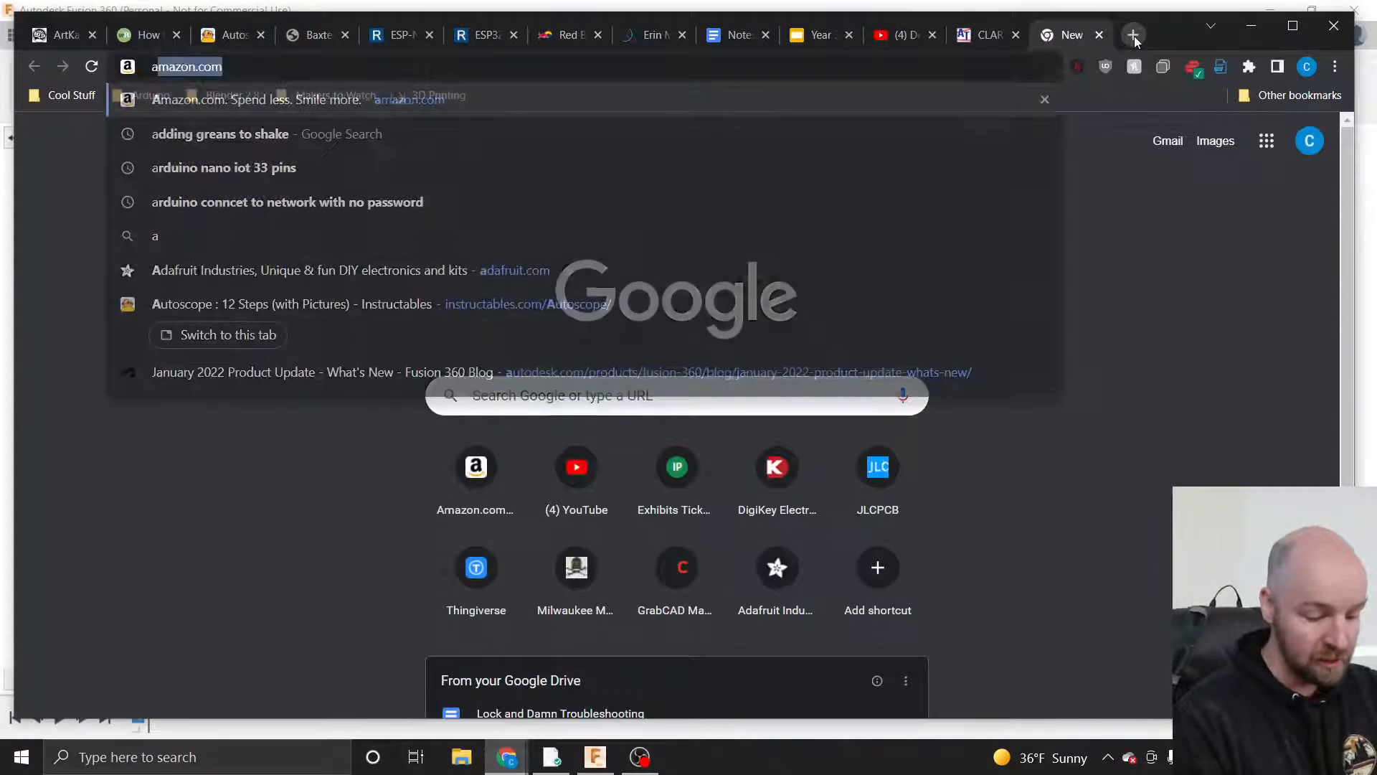
text(irfoil )
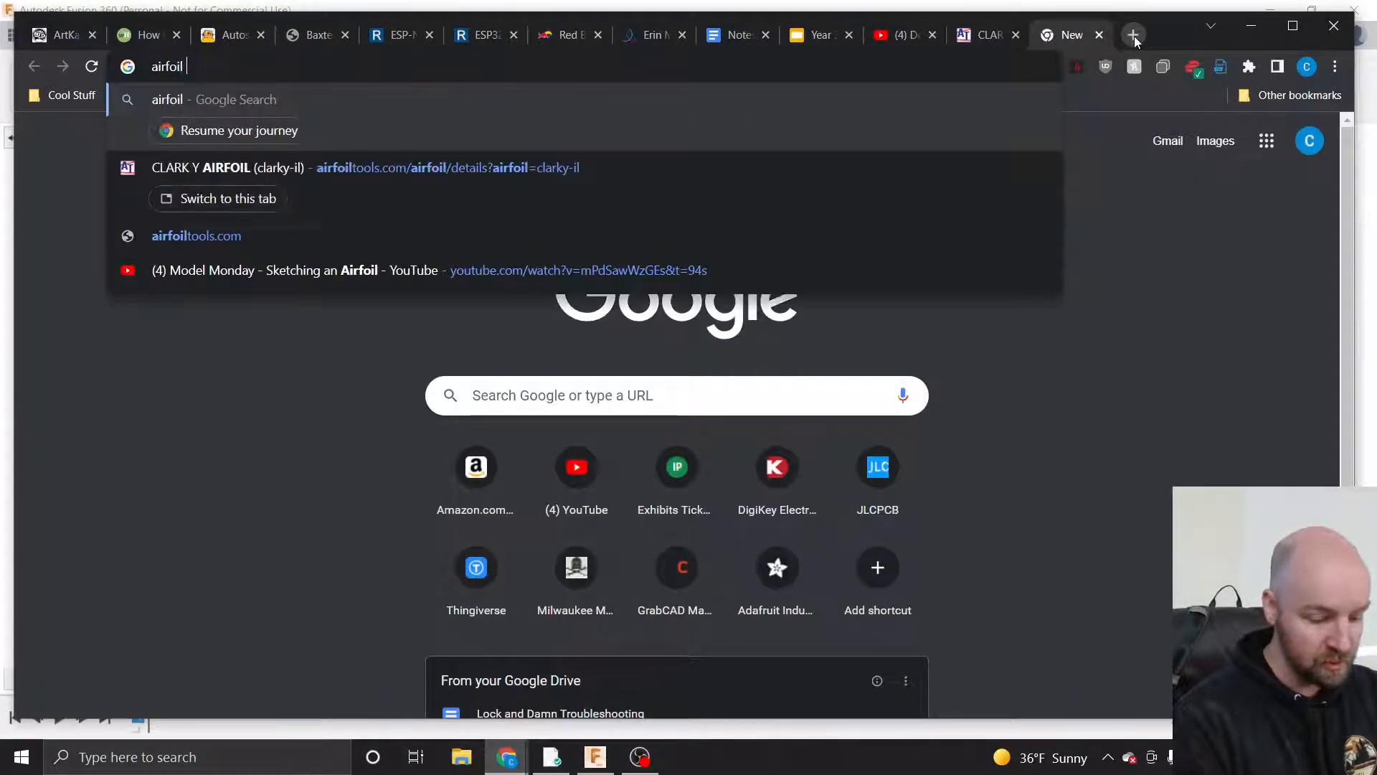
text(design)
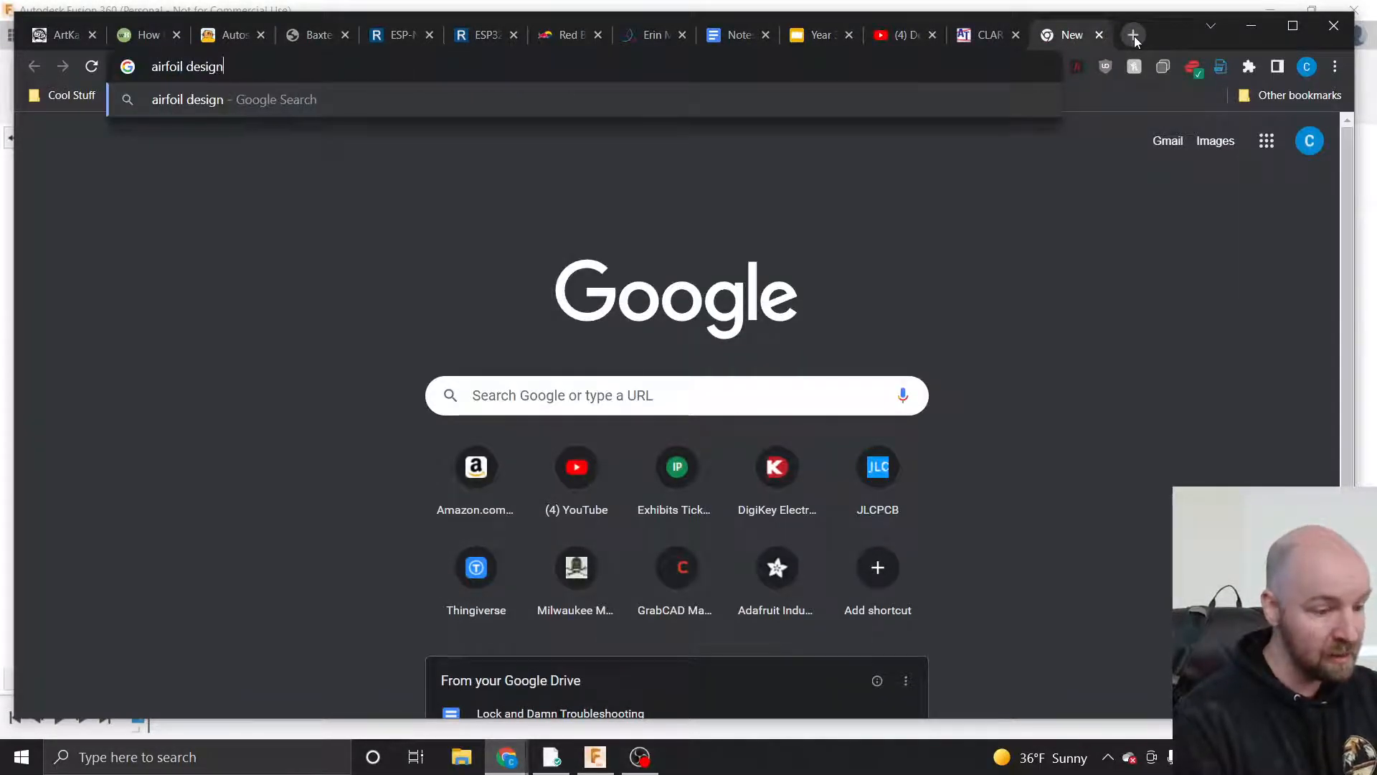
key(Return)
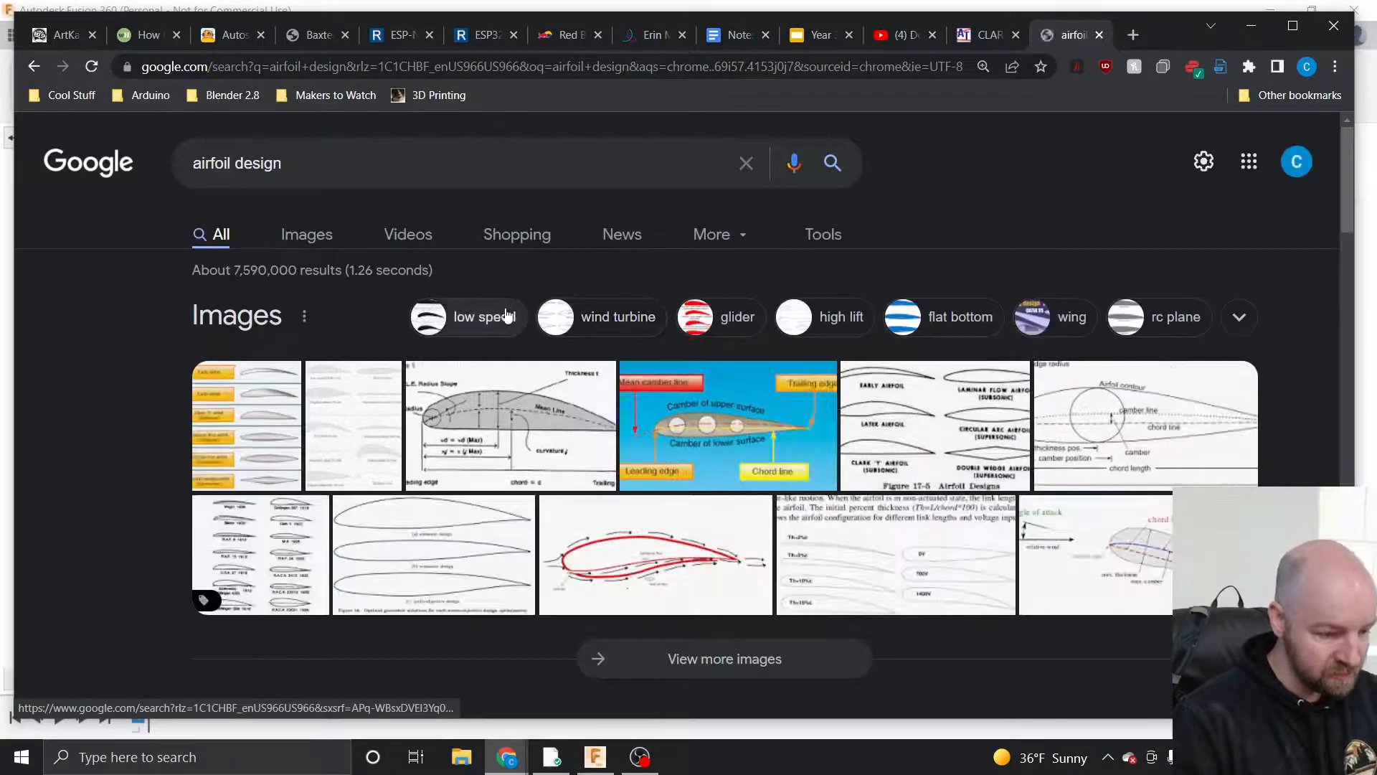
click(504, 424)
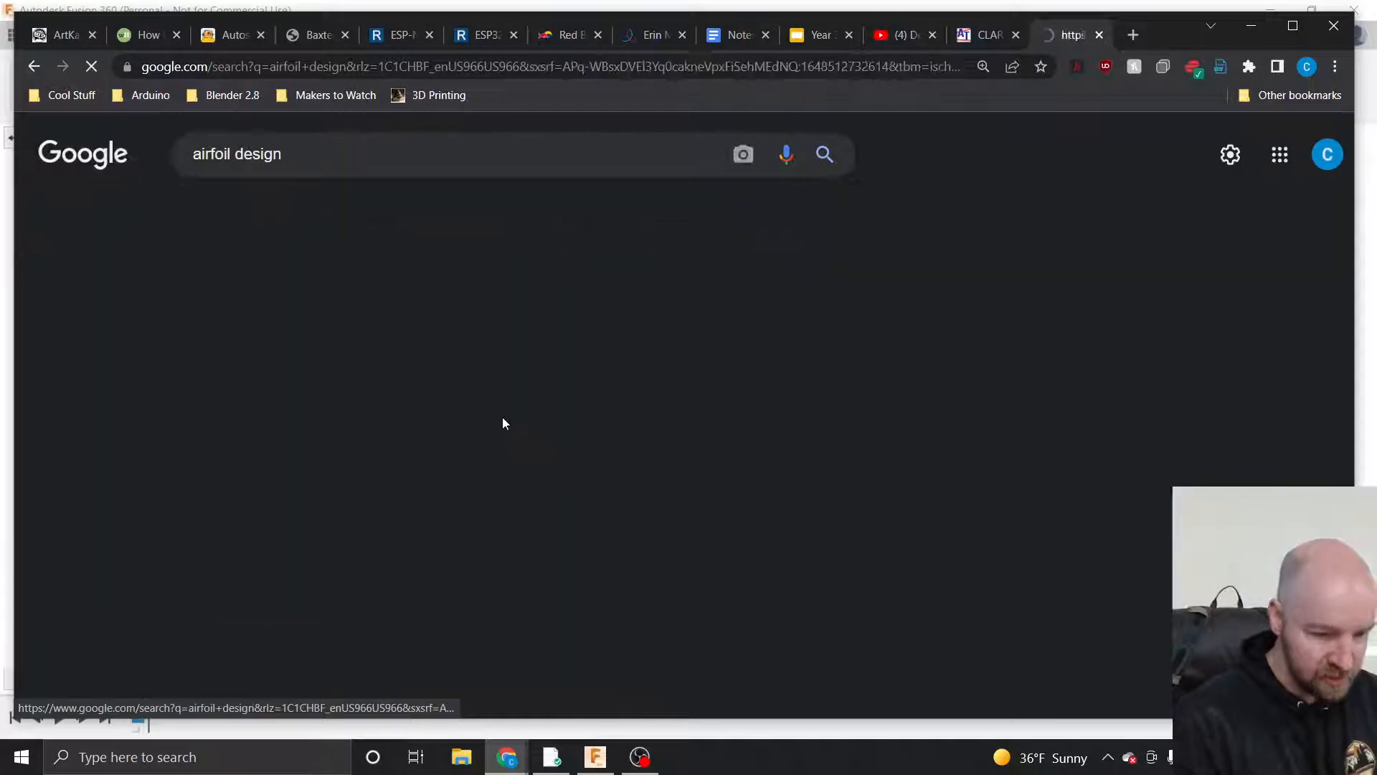
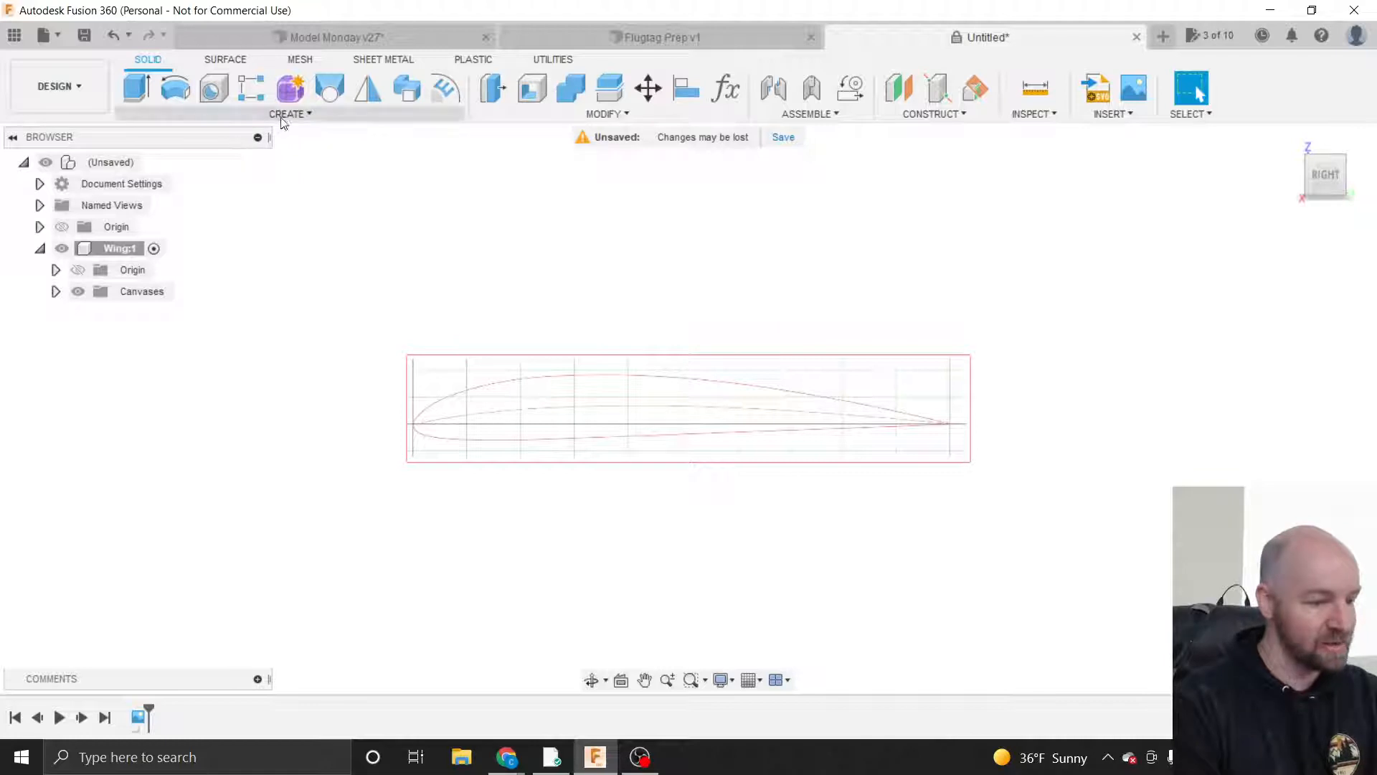
click(286, 114)
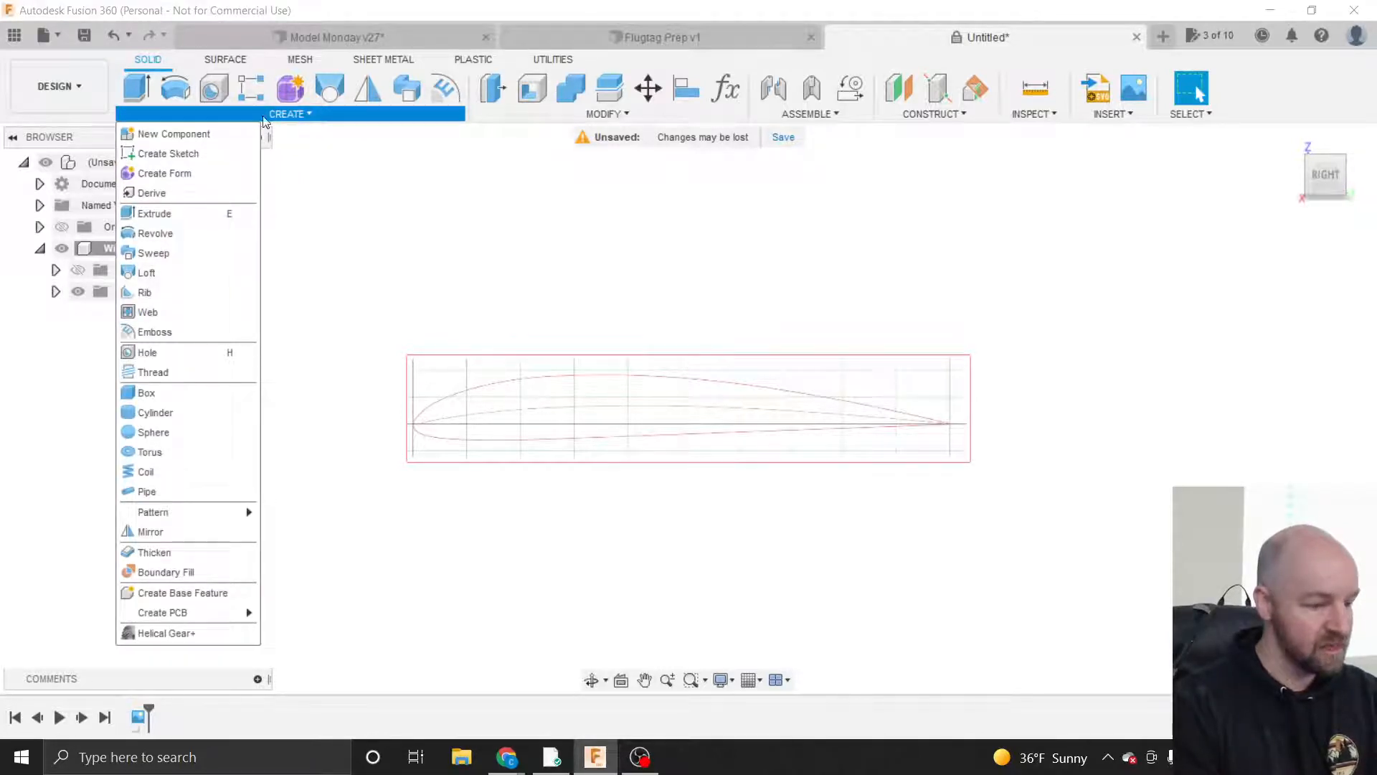
click(177, 158)
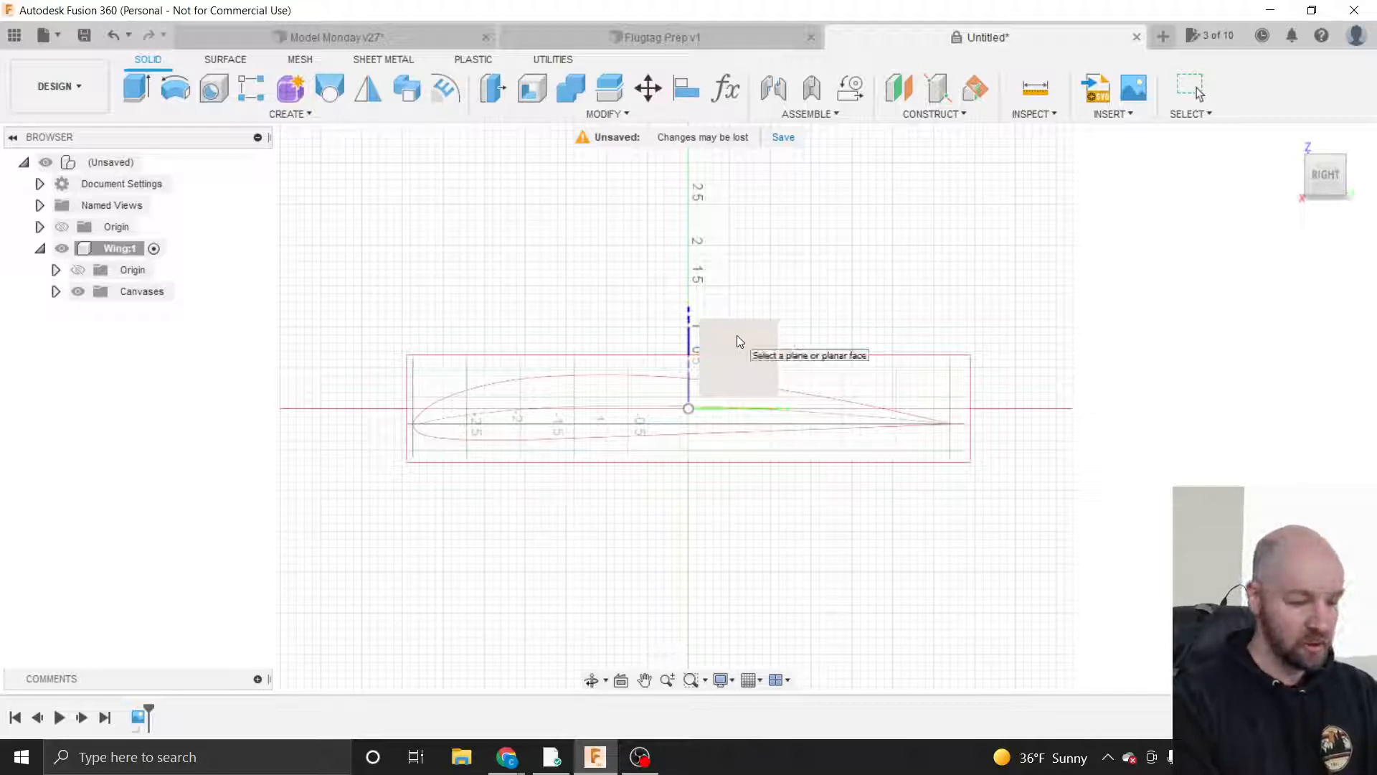
key(Escape)
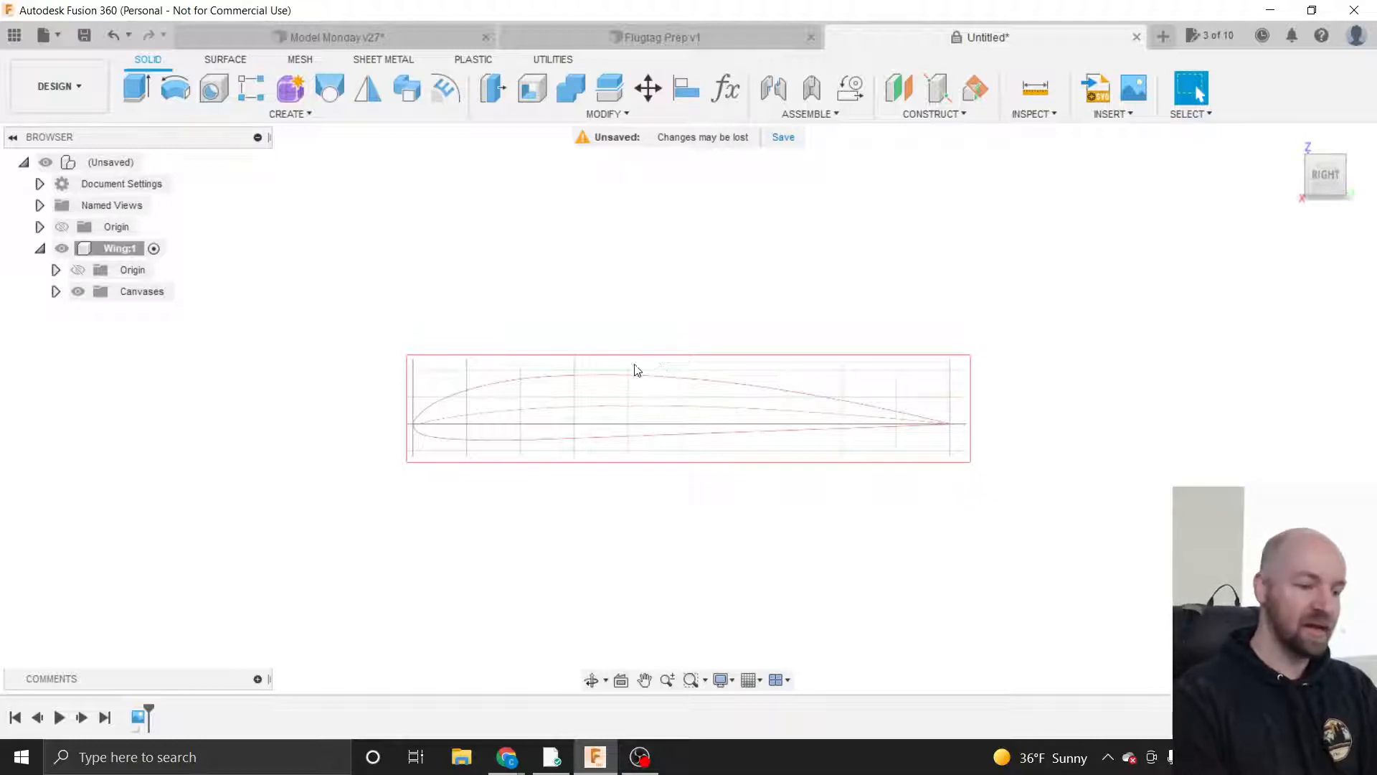
- Calibrate the Clark Y Airfoil canvas from the airfoil's leading edge to its trailing edge with a distance of 72 in
click(55, 292)
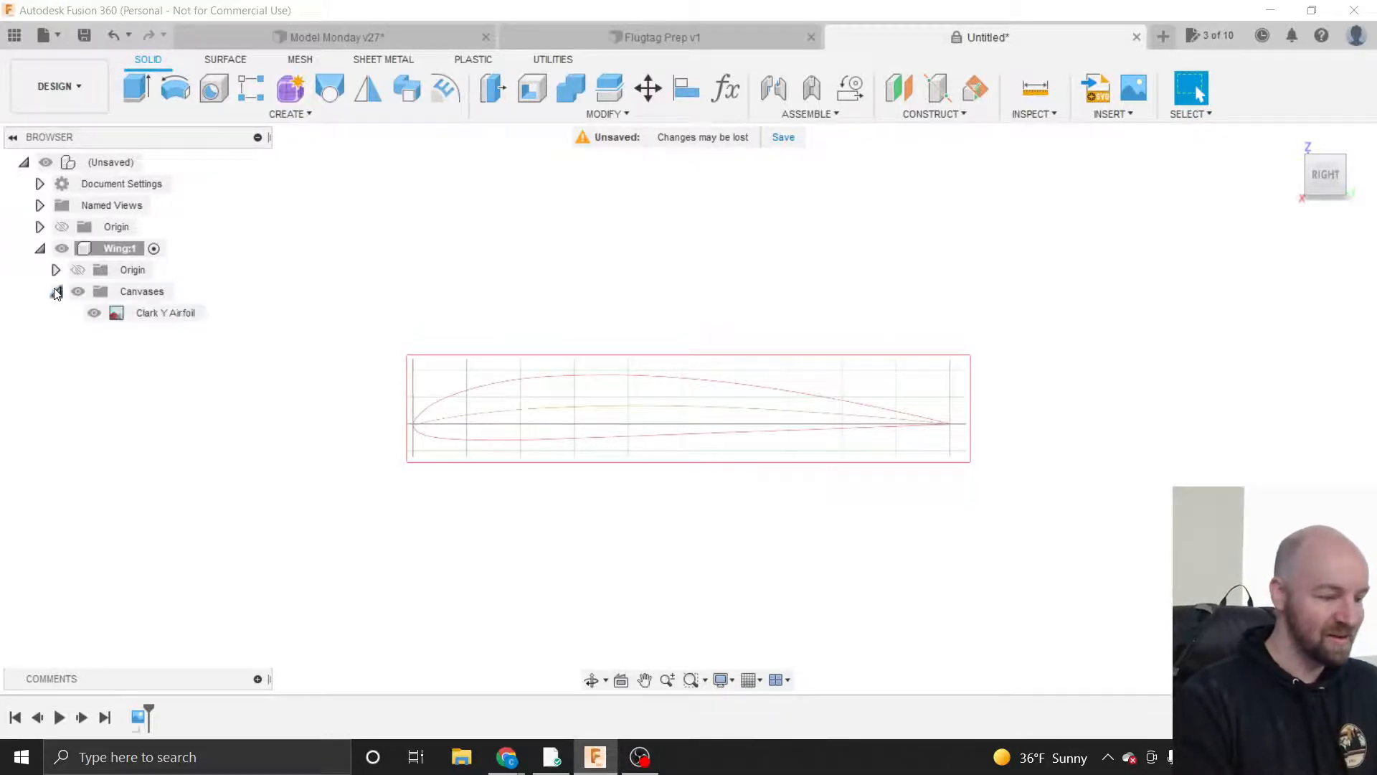
right_click(152, 320)
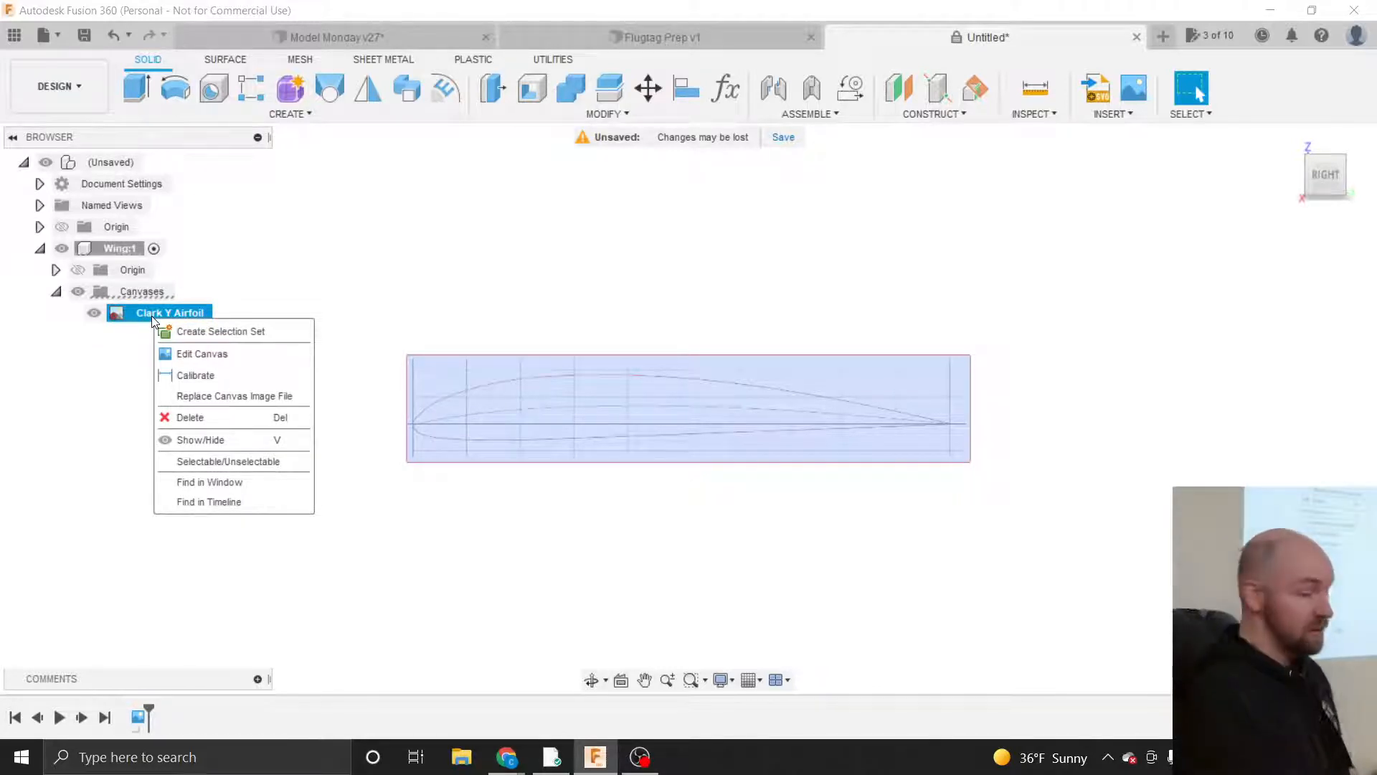
click(206, 375)
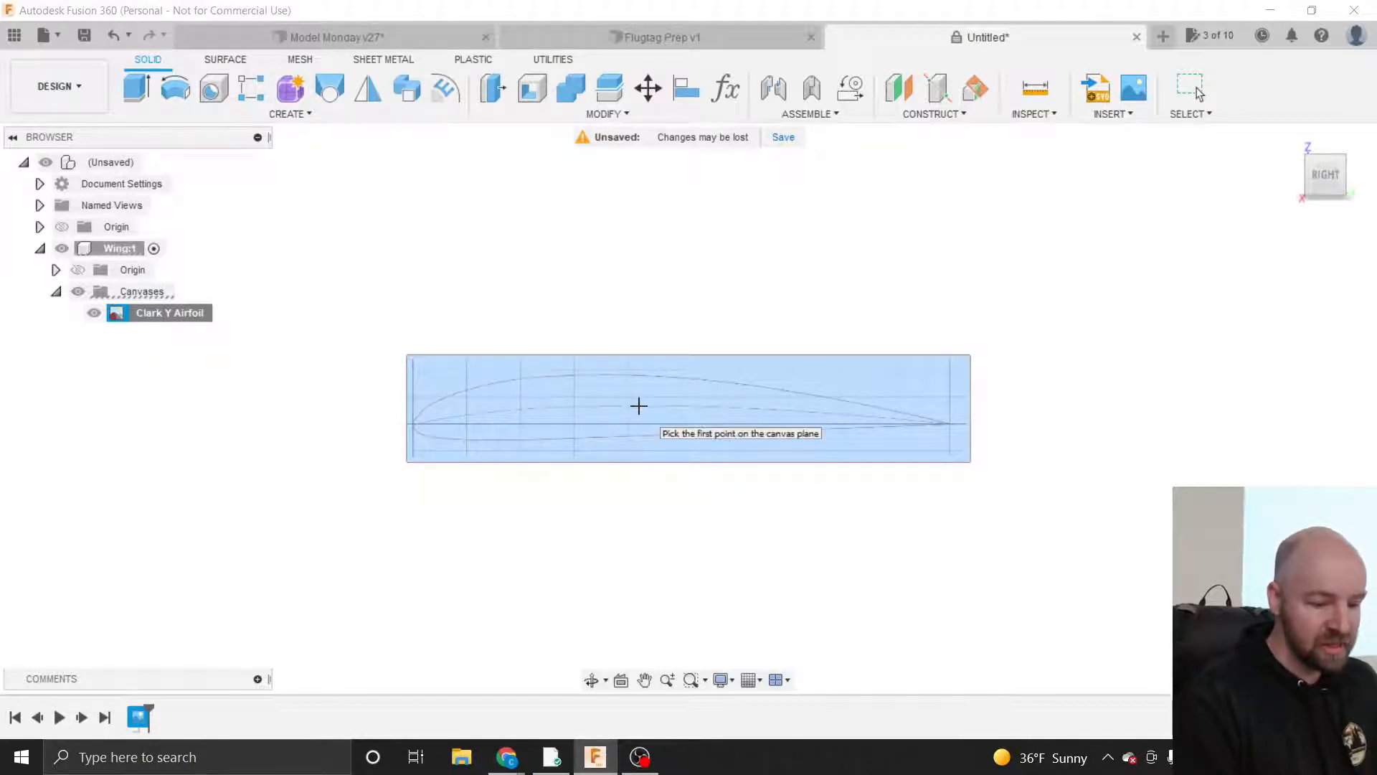
scroll(638, 406, up, 2)
scroll(638, 406, up, 2)
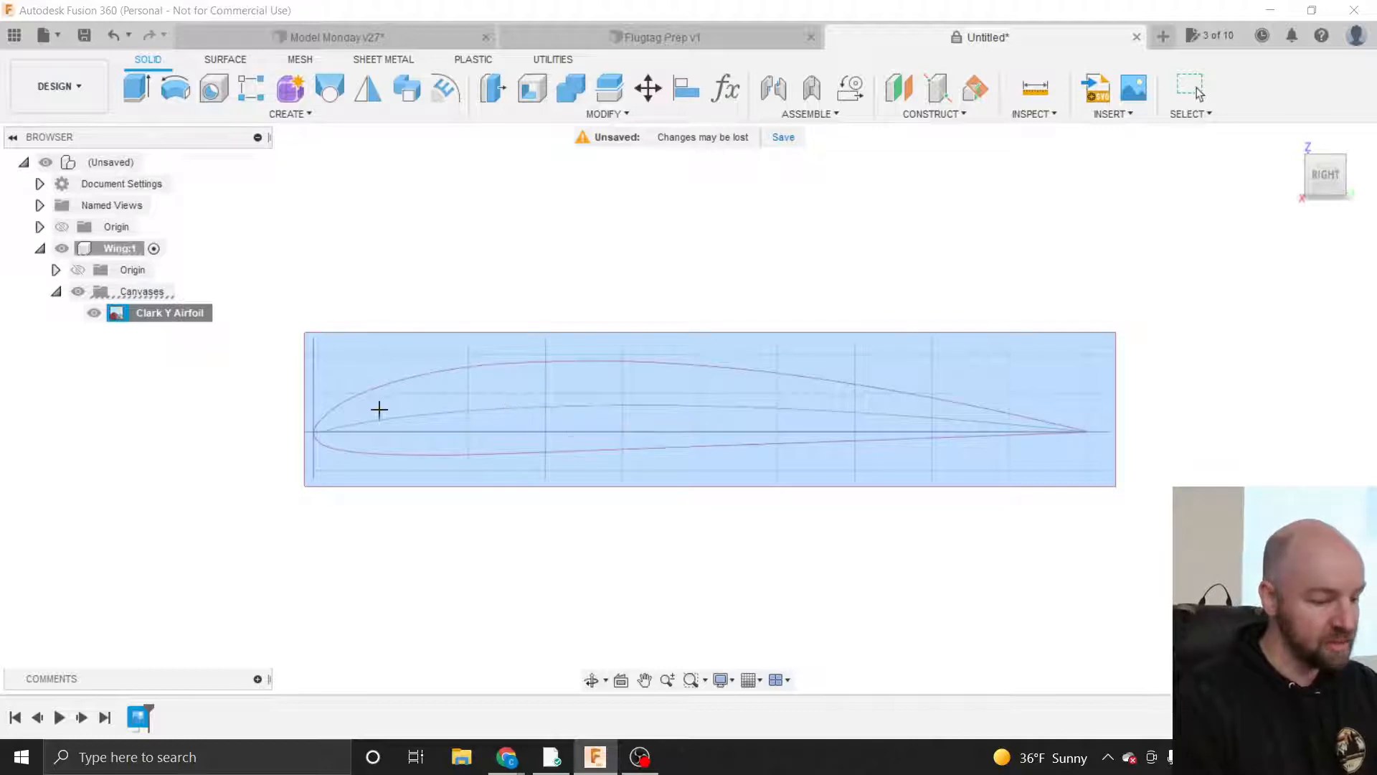
scroll(313, 431, up, 8)
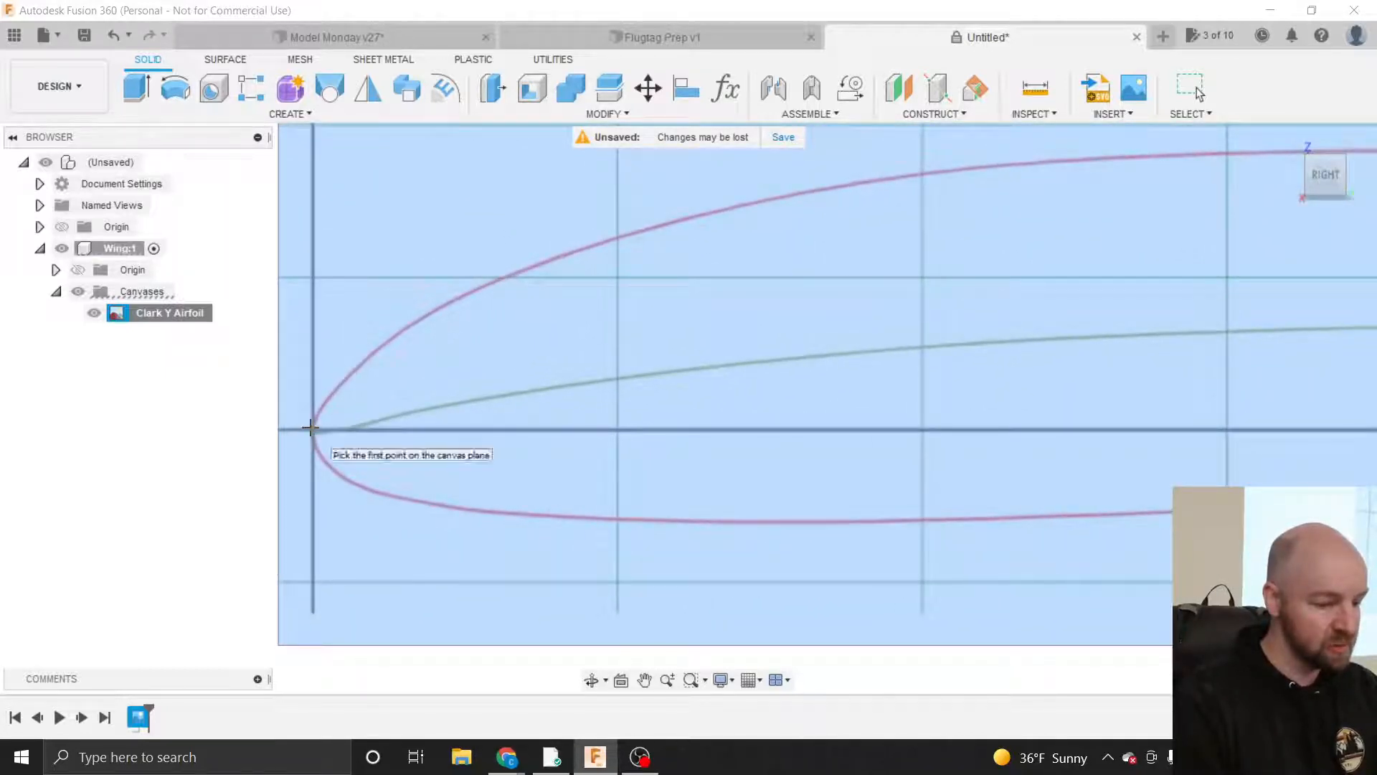
click(312, 430)
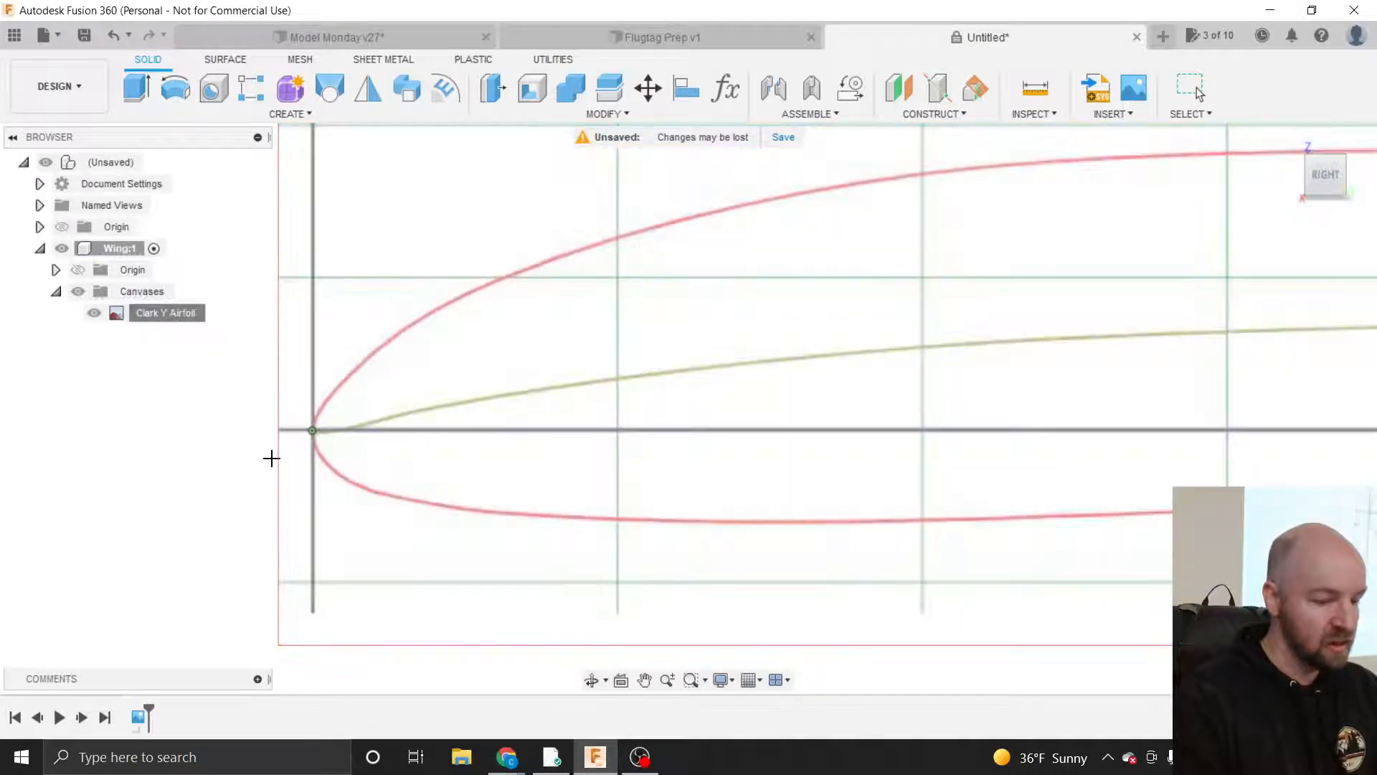
scroll(271, 456, down, 8)
scroll(272, 457, down, 1)
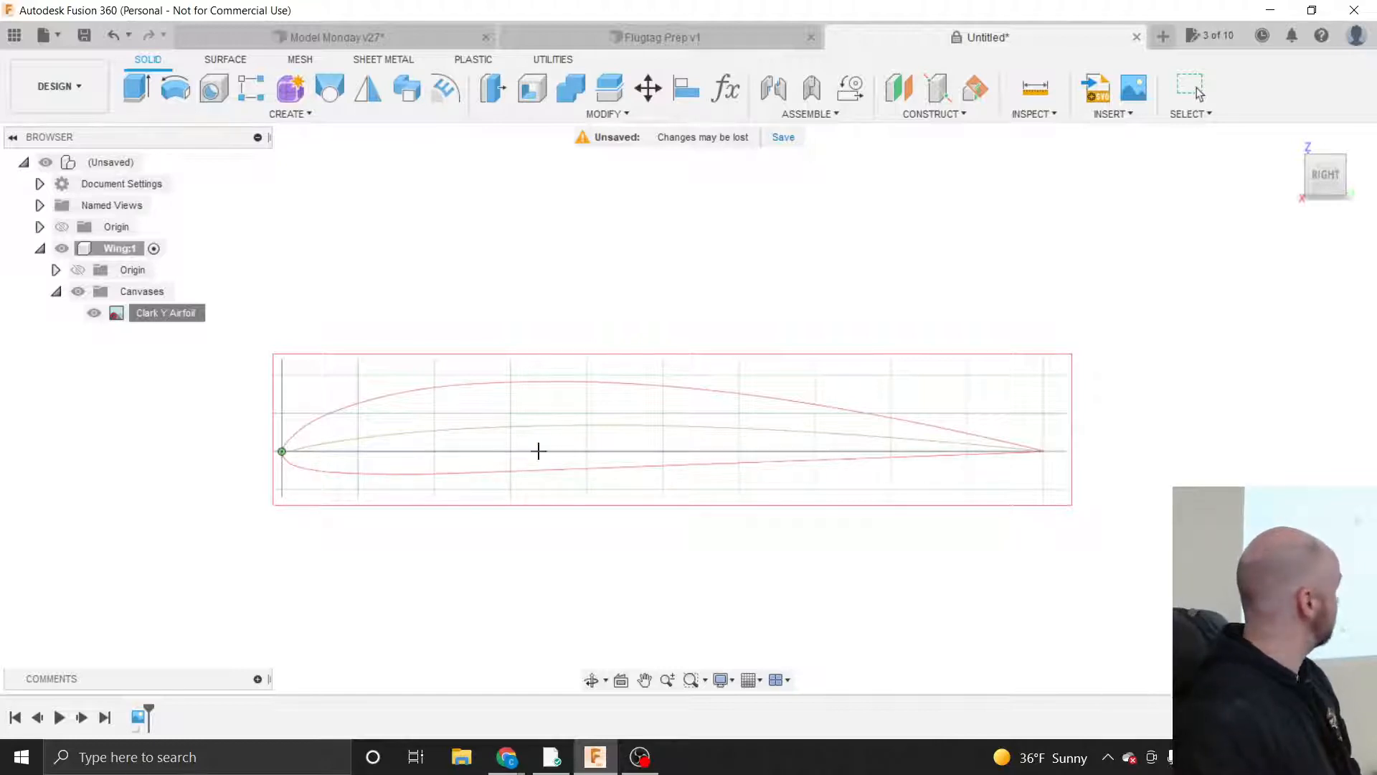
click(1044, 452)
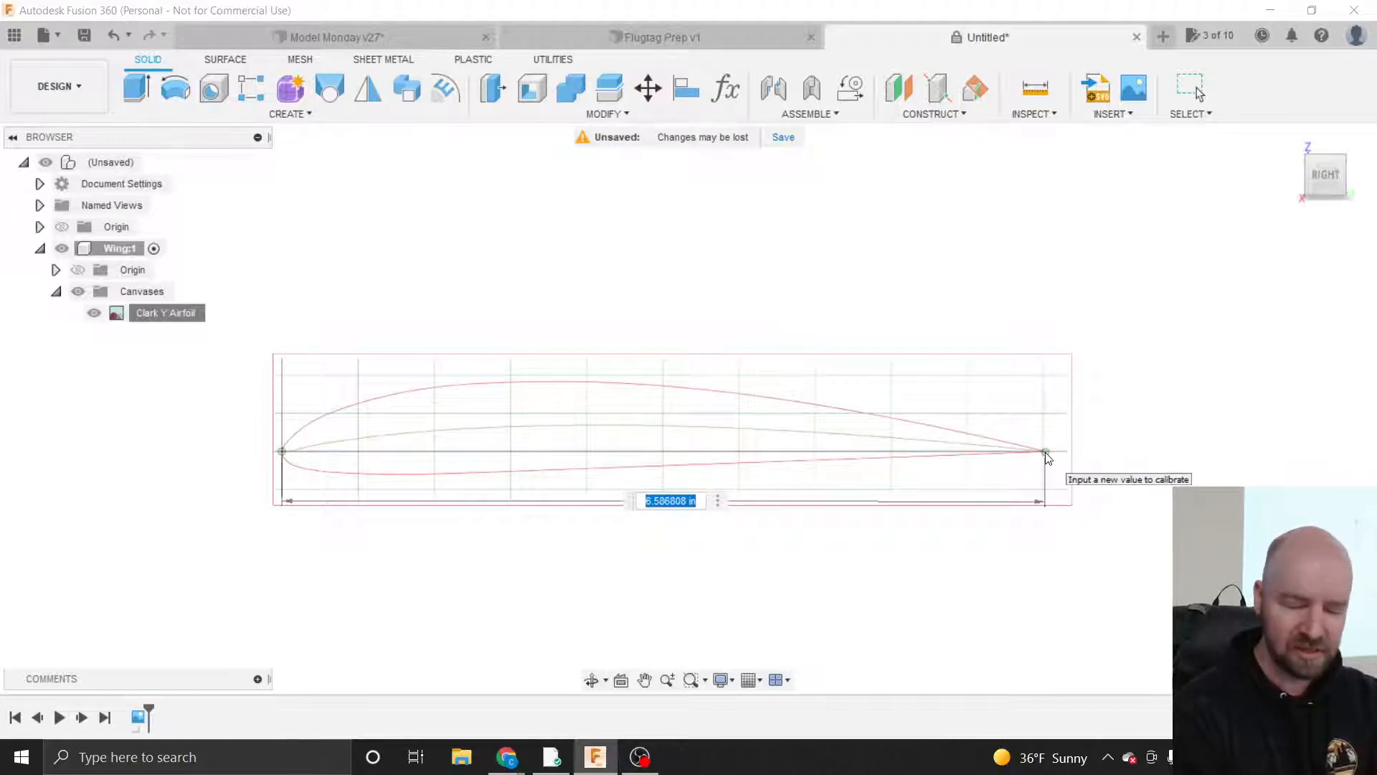
text(72)
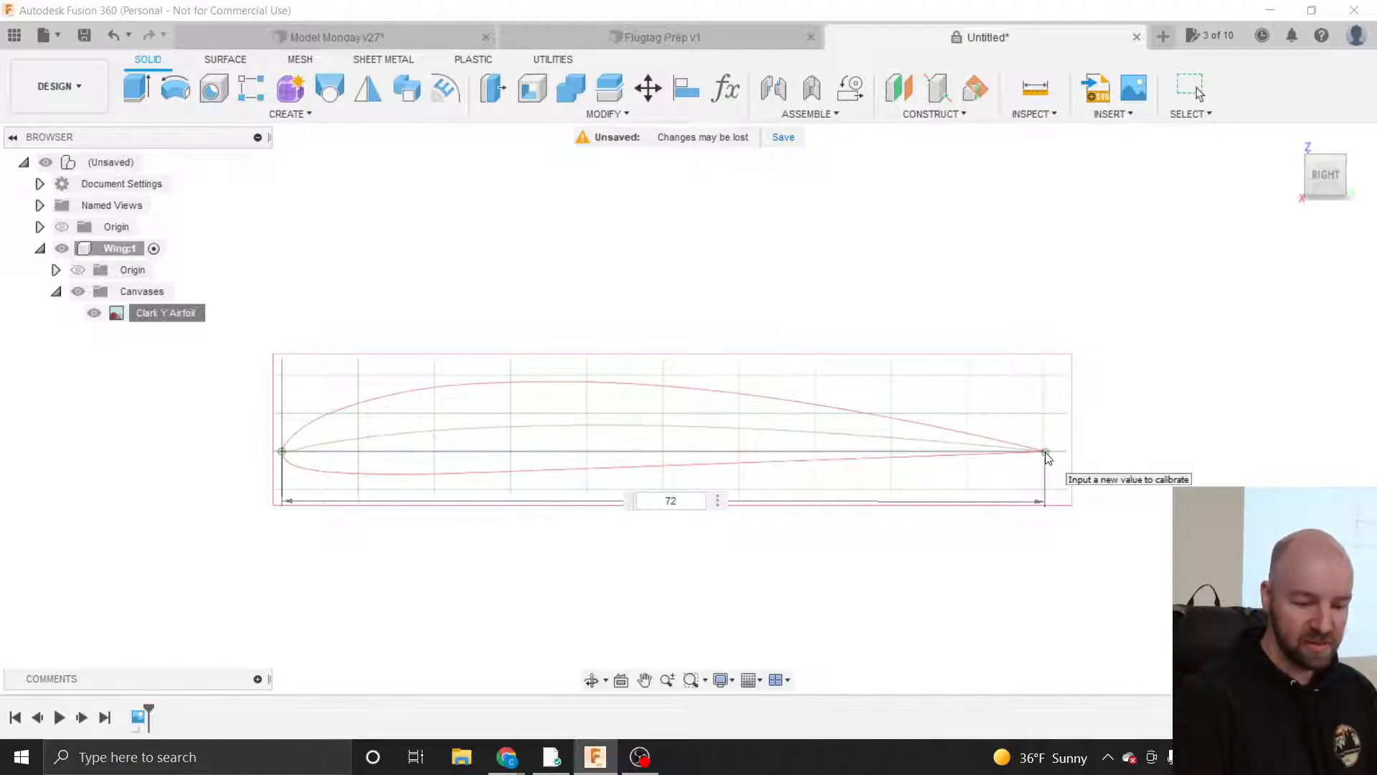
key(Return)
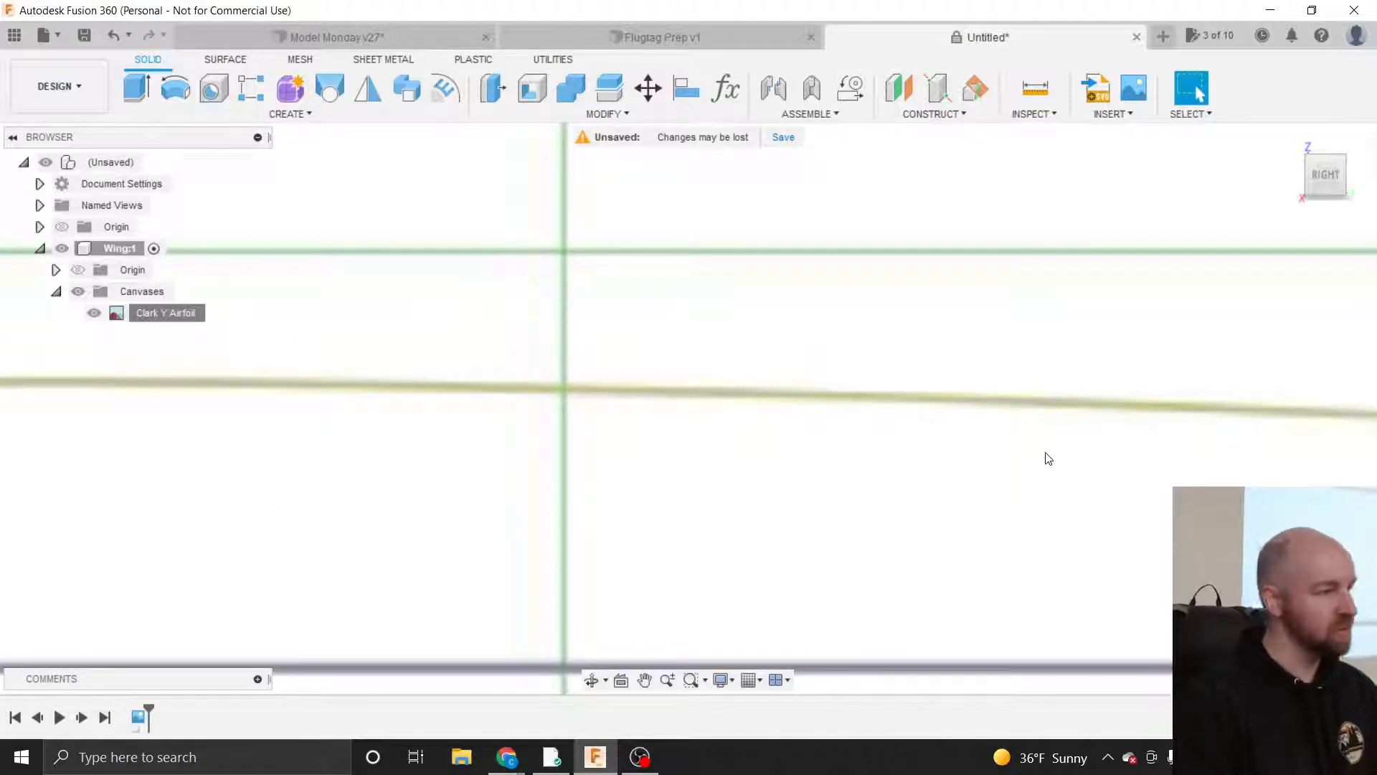
scroll(945, 434, down, 5)
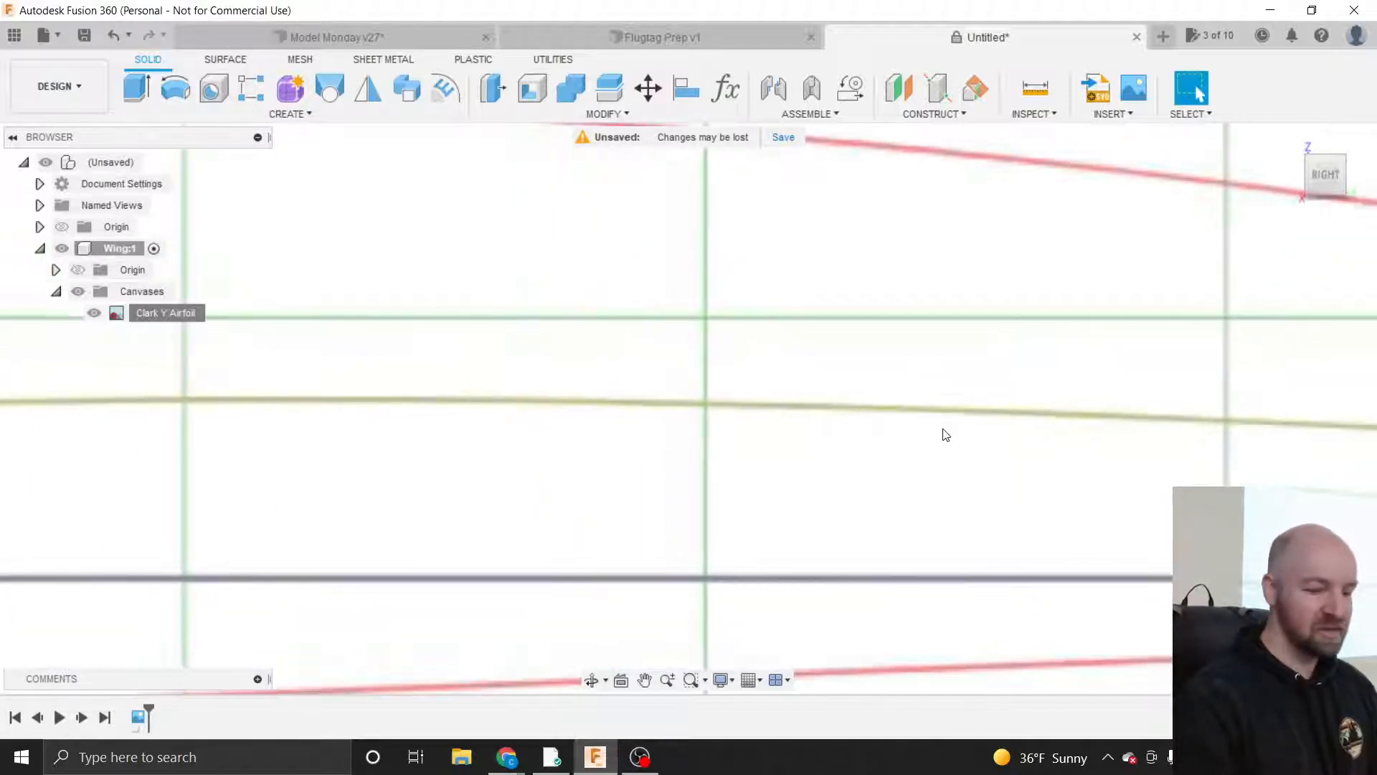
scroll(945, 434, down, 5)
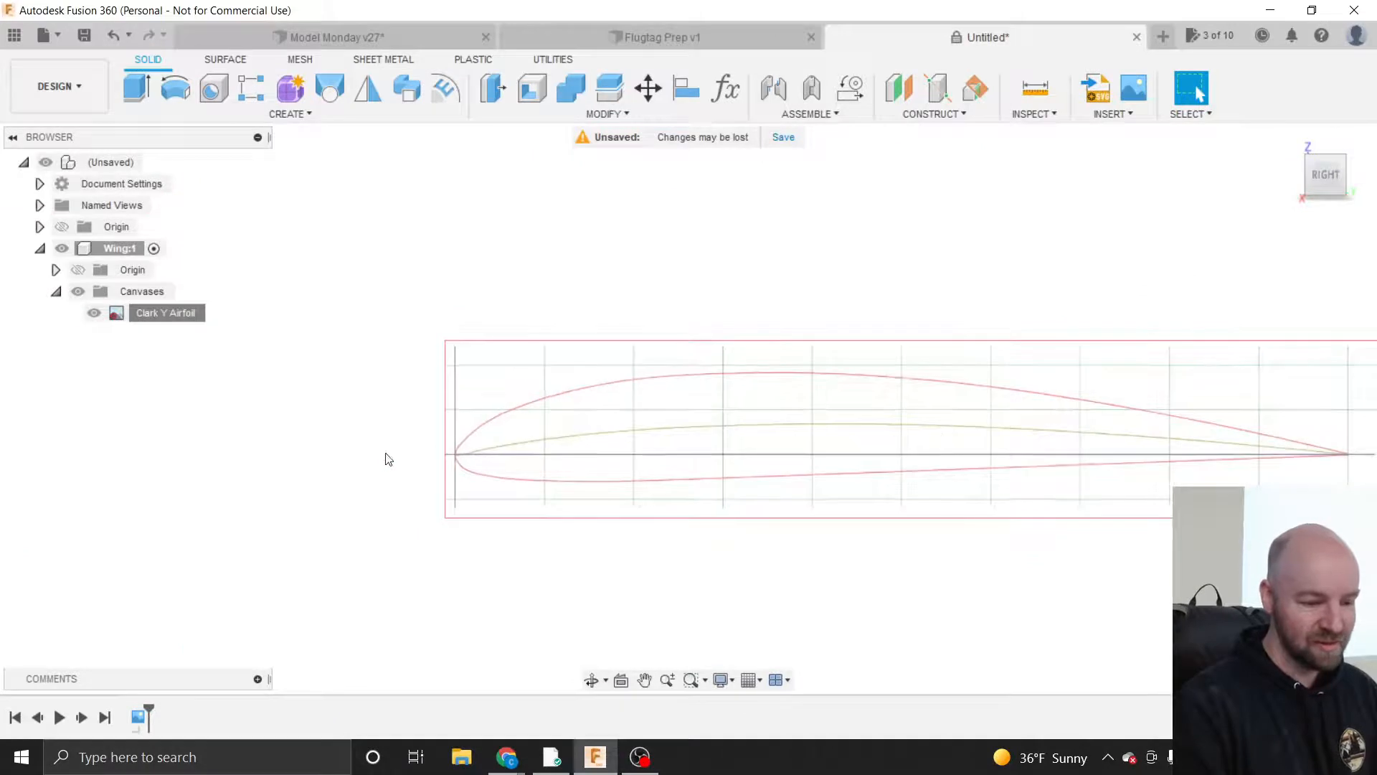
scroll(894, 428, up, 2)
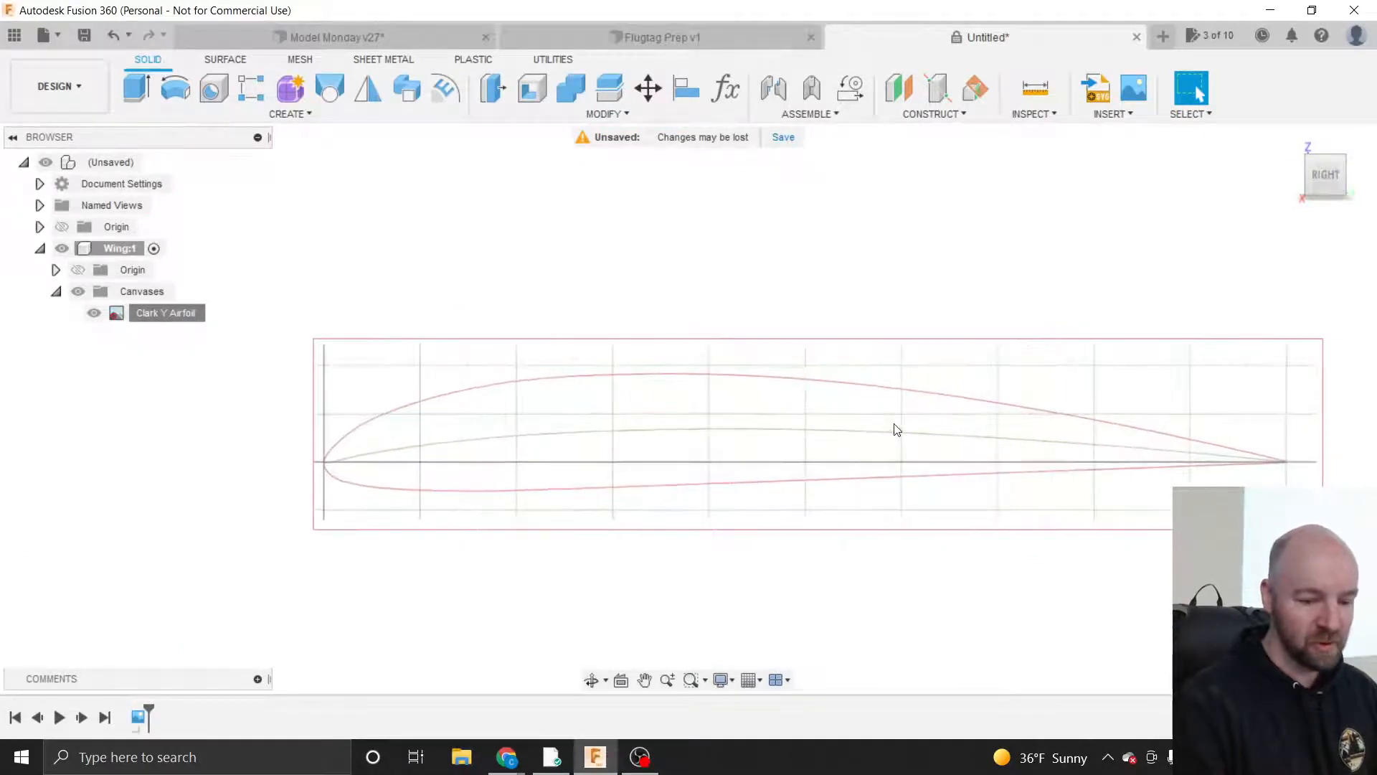
scroll(848, 448, up, 3)
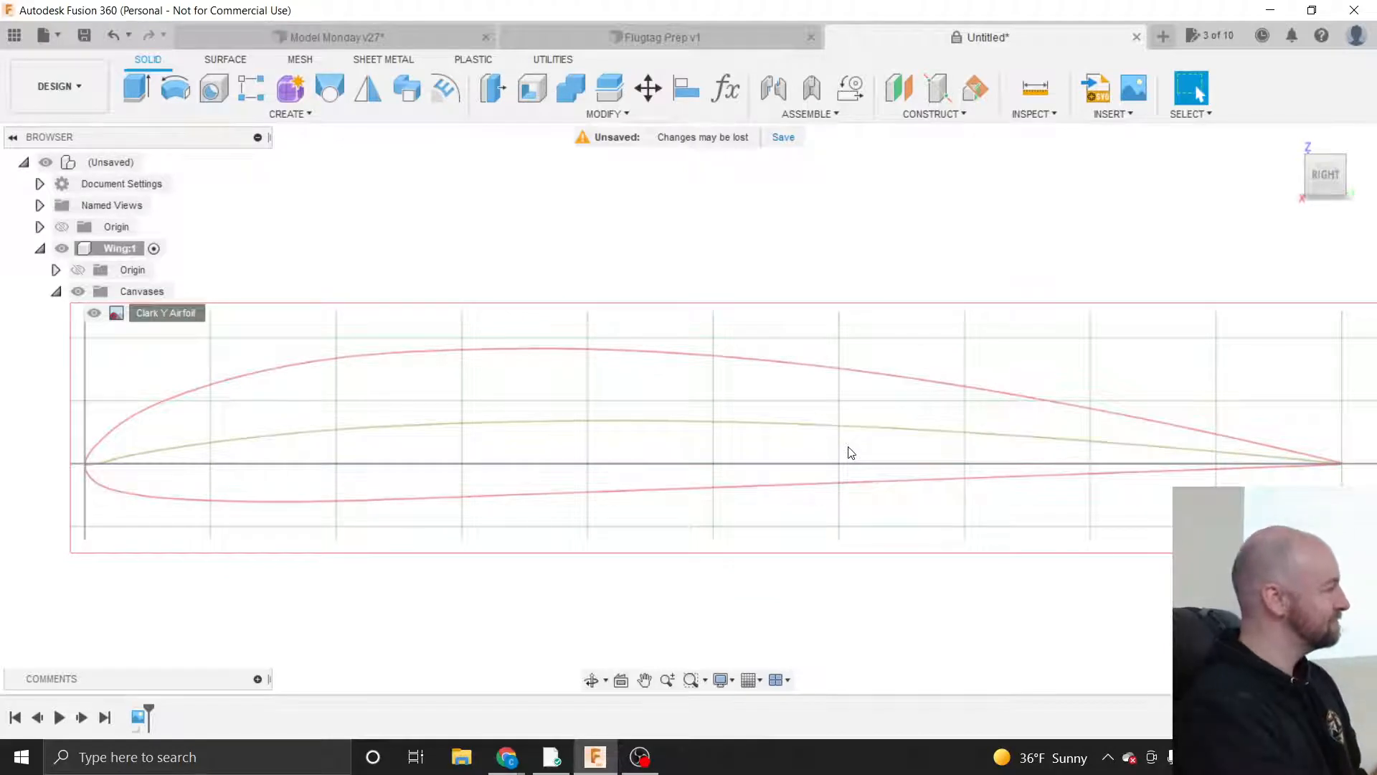
scroll(661, 479, down, 2)
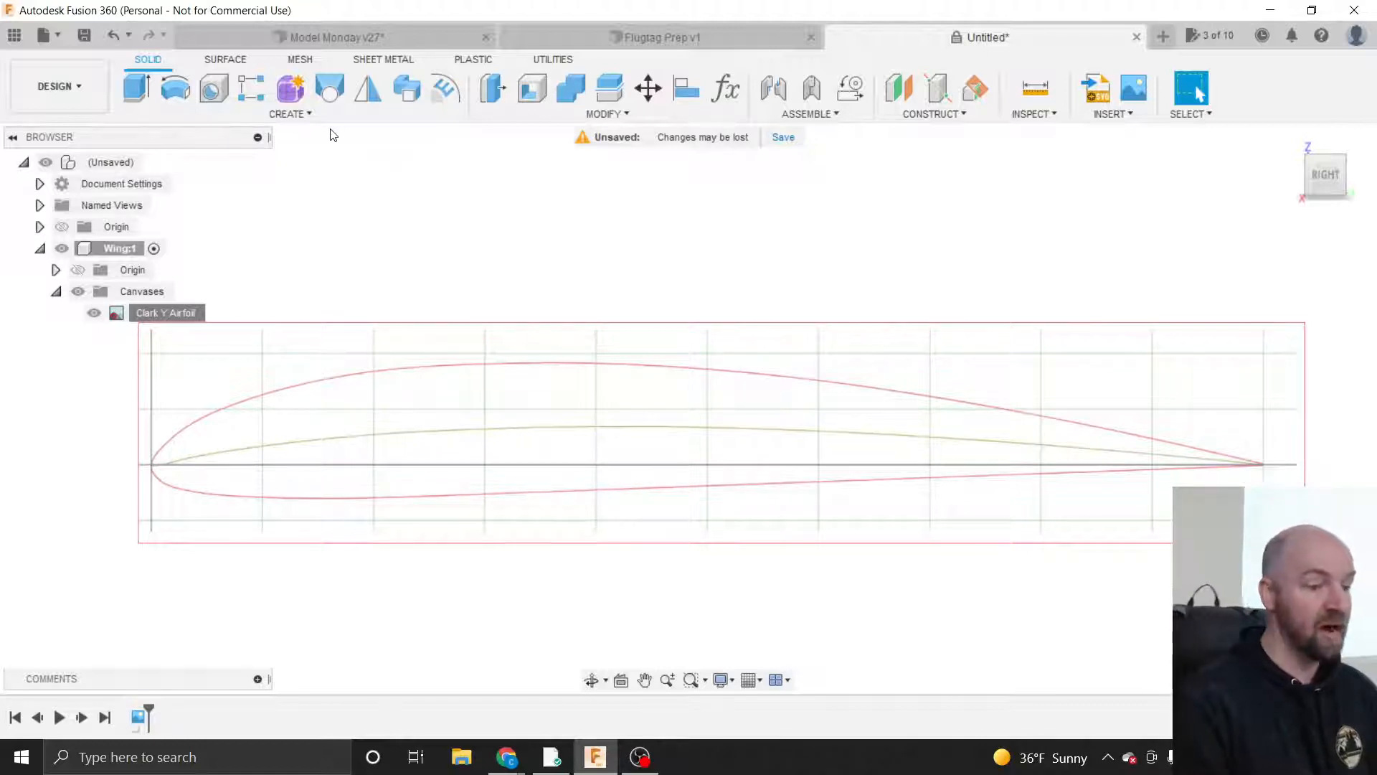
click(307, 117)
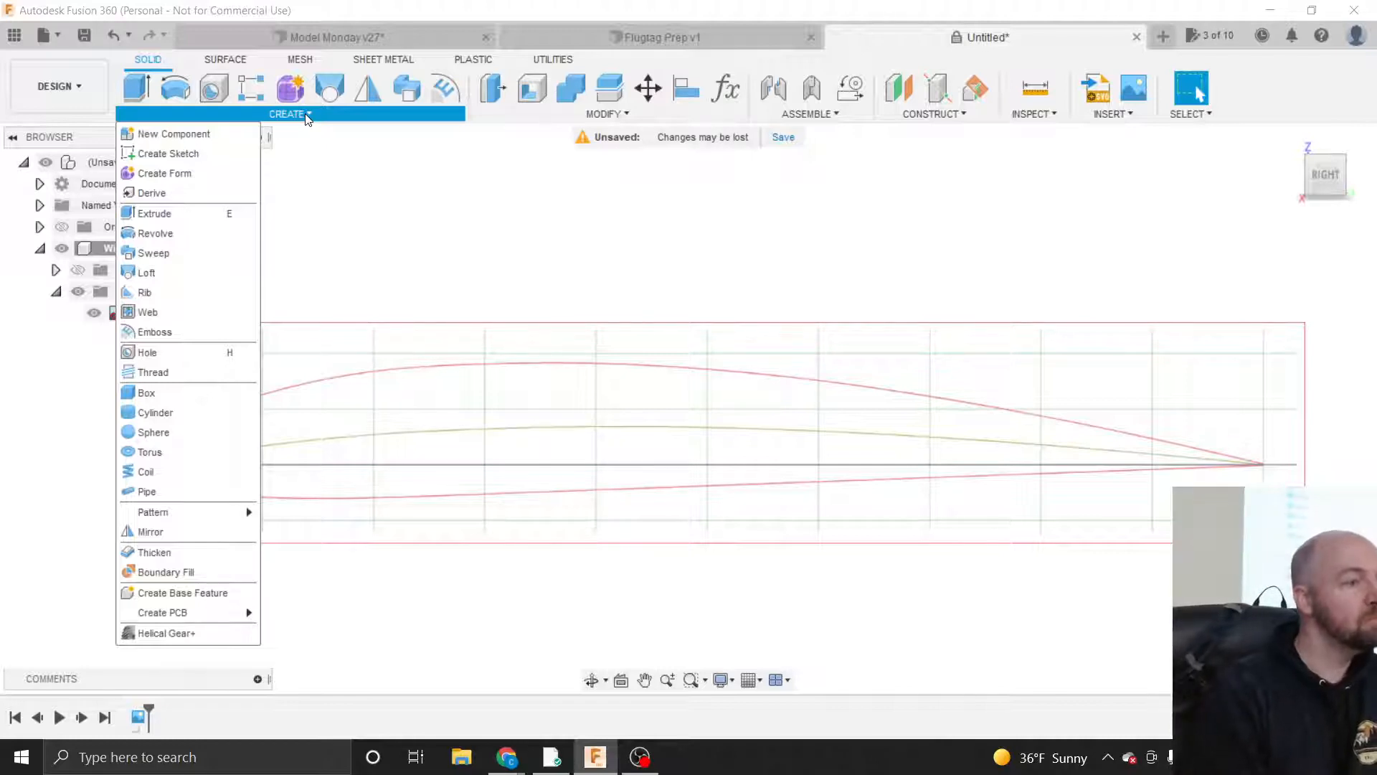
click(307, 117)
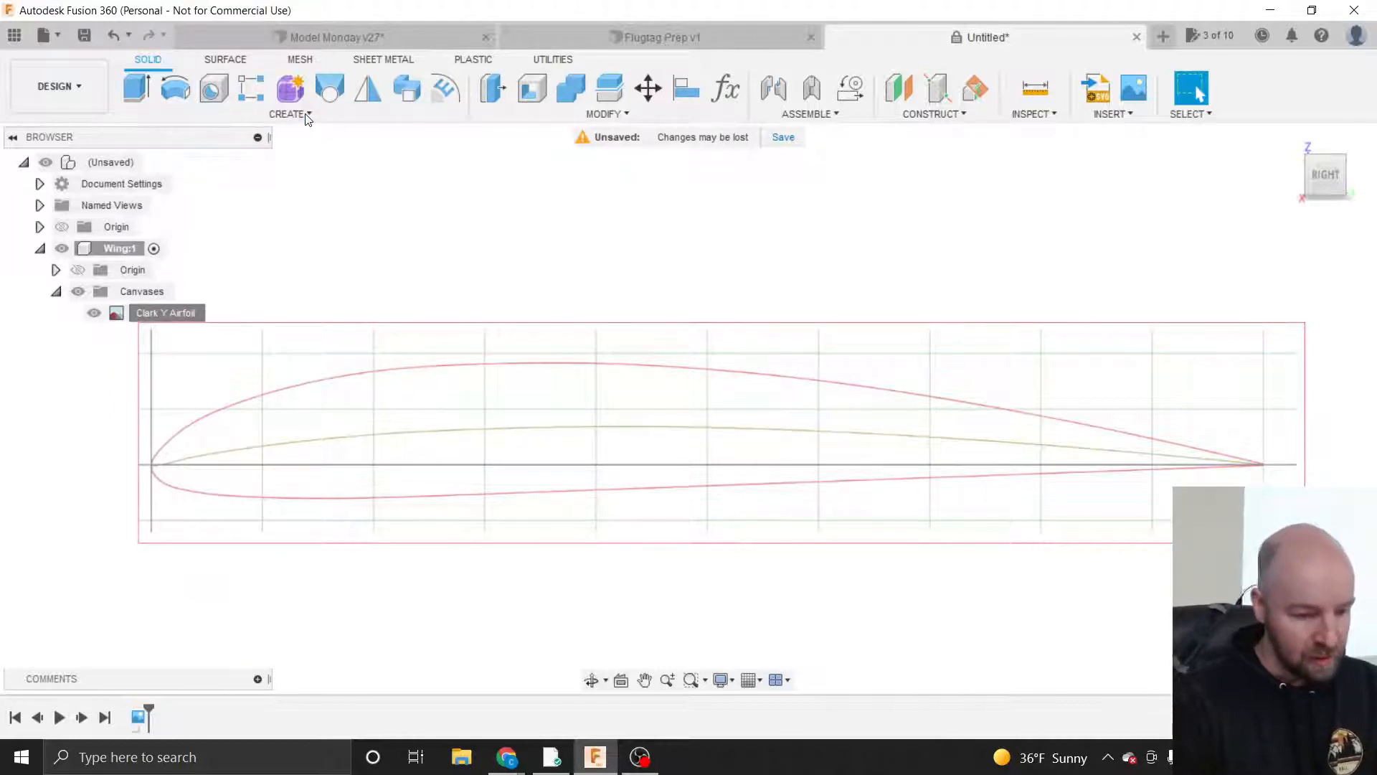
click(644, 682)
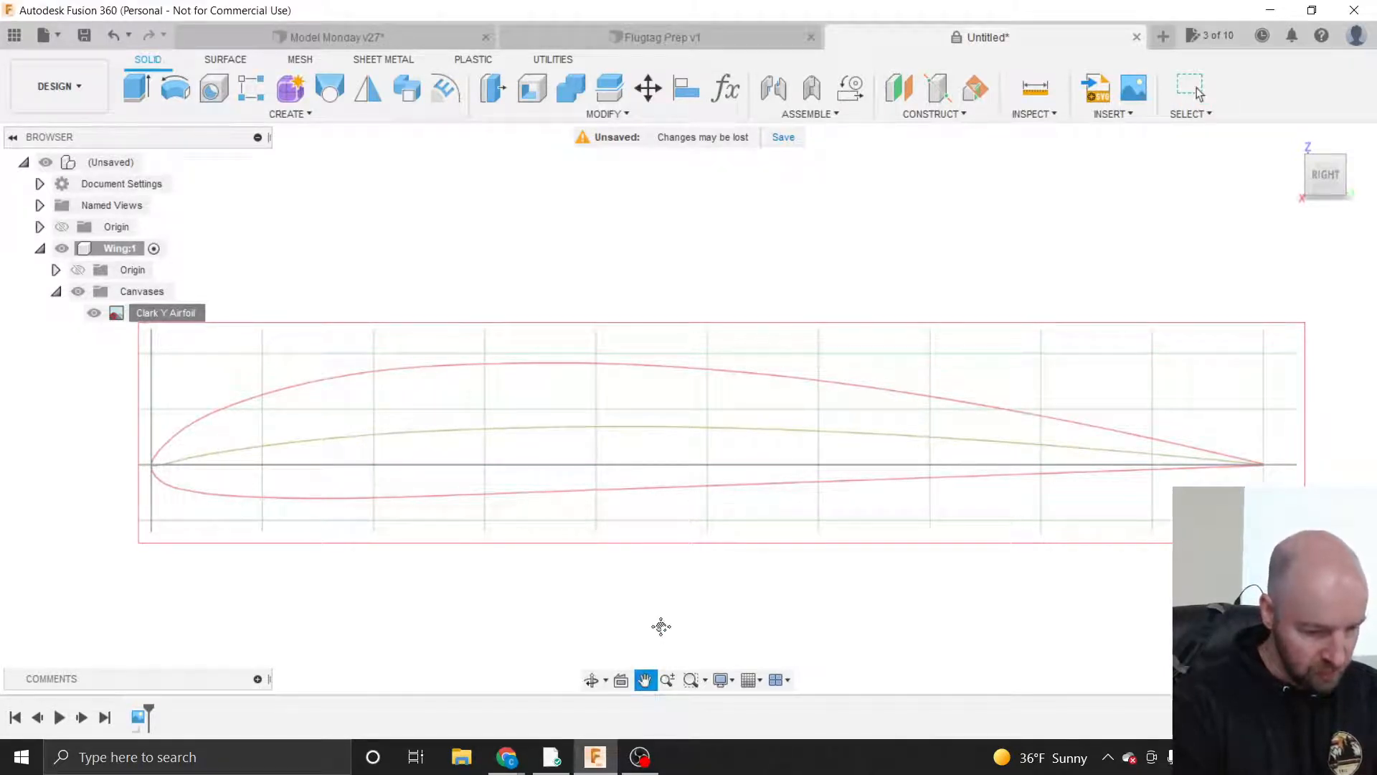
key(Escape)
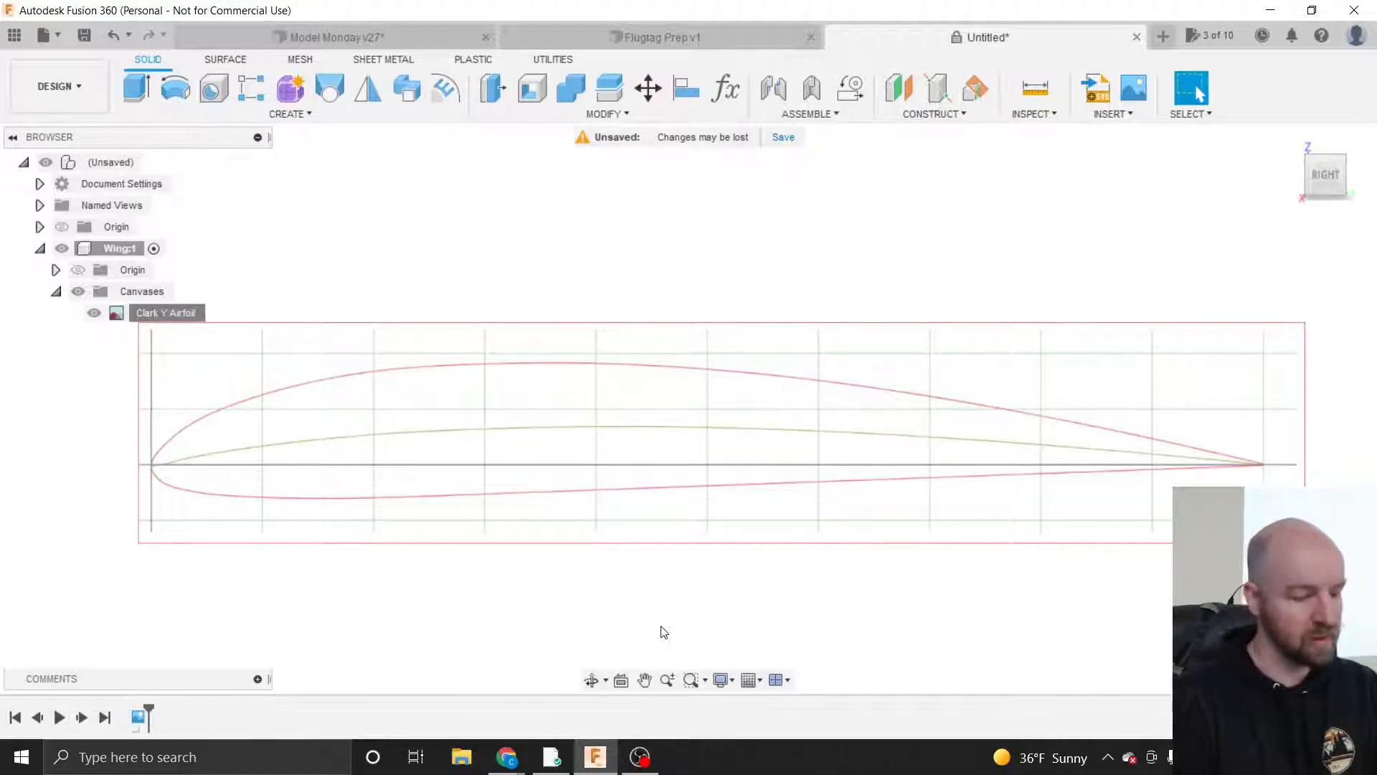
scroll(293, 551, down, 1)
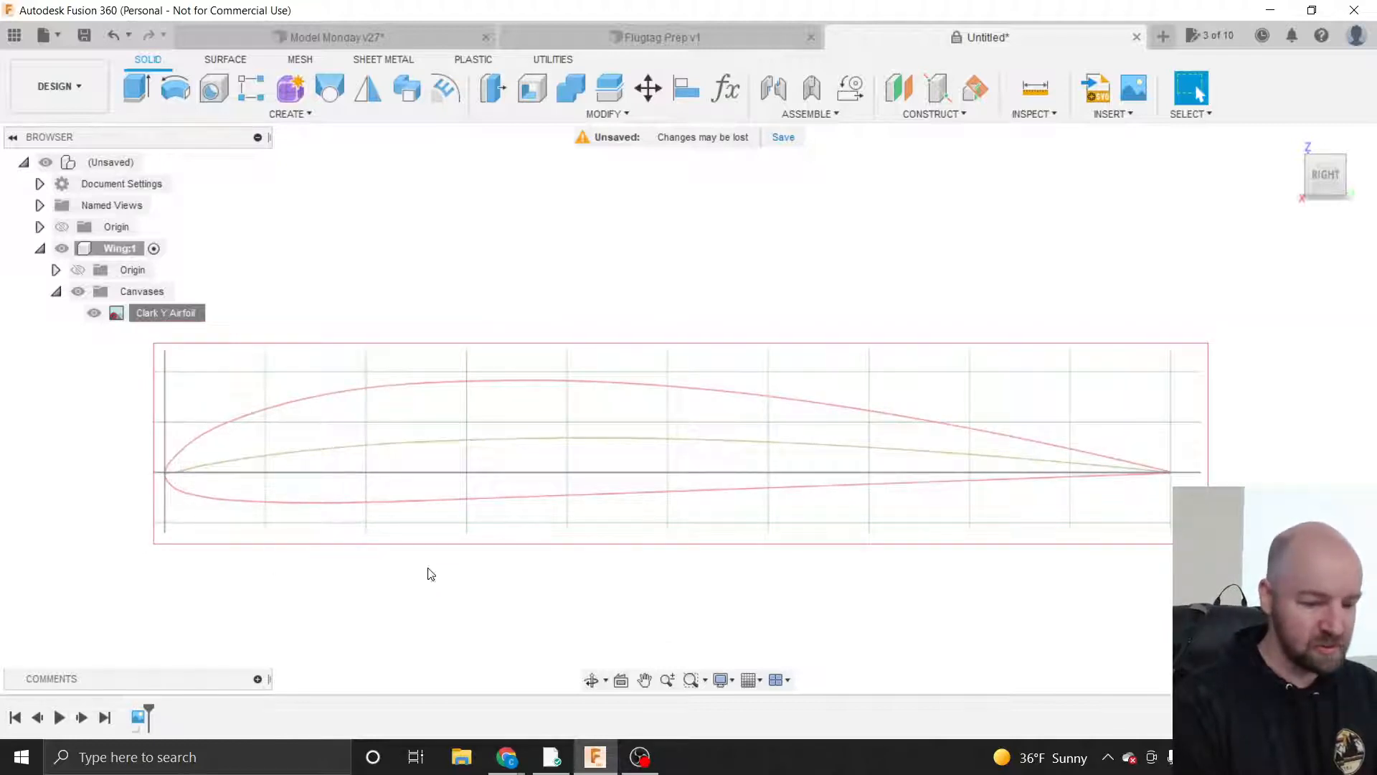
scroll(590, 581, down, 1)
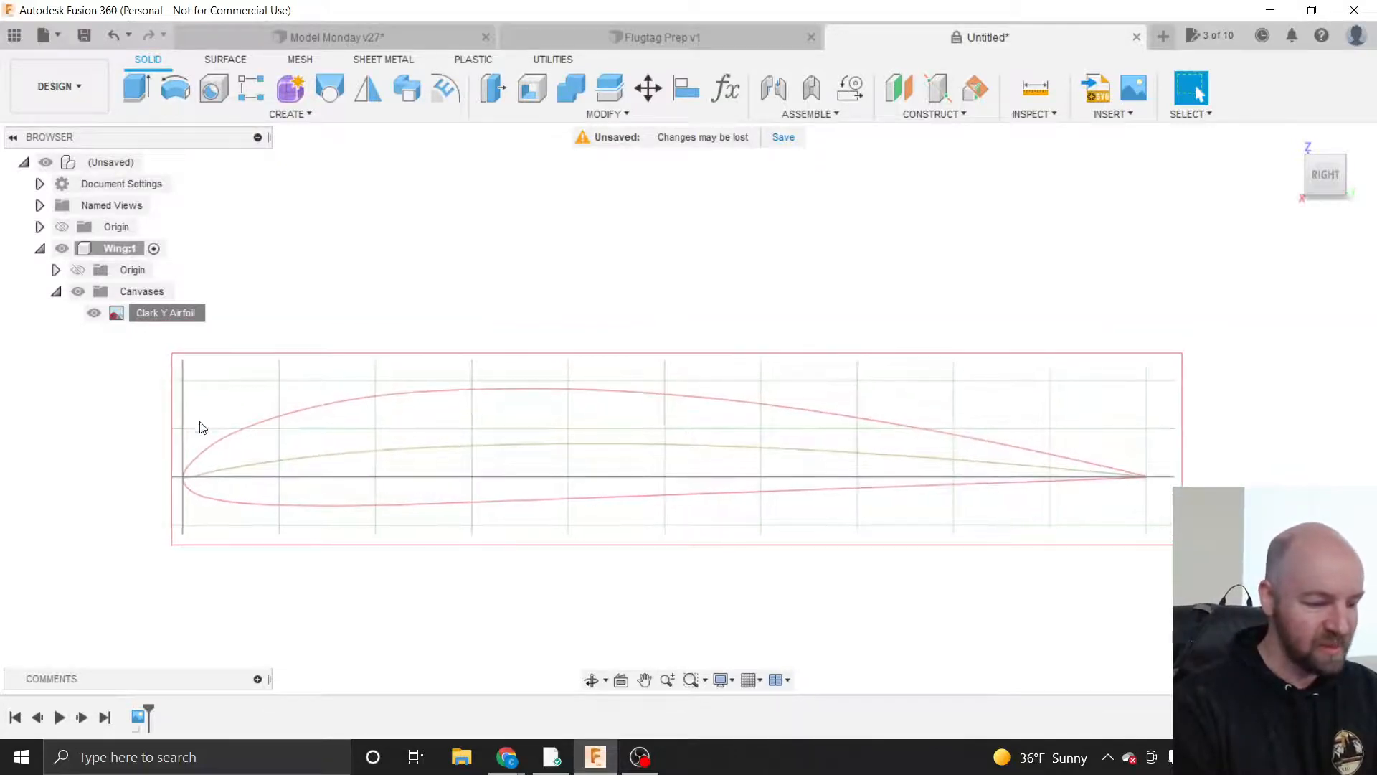
scroll(200, 428, up, 1)
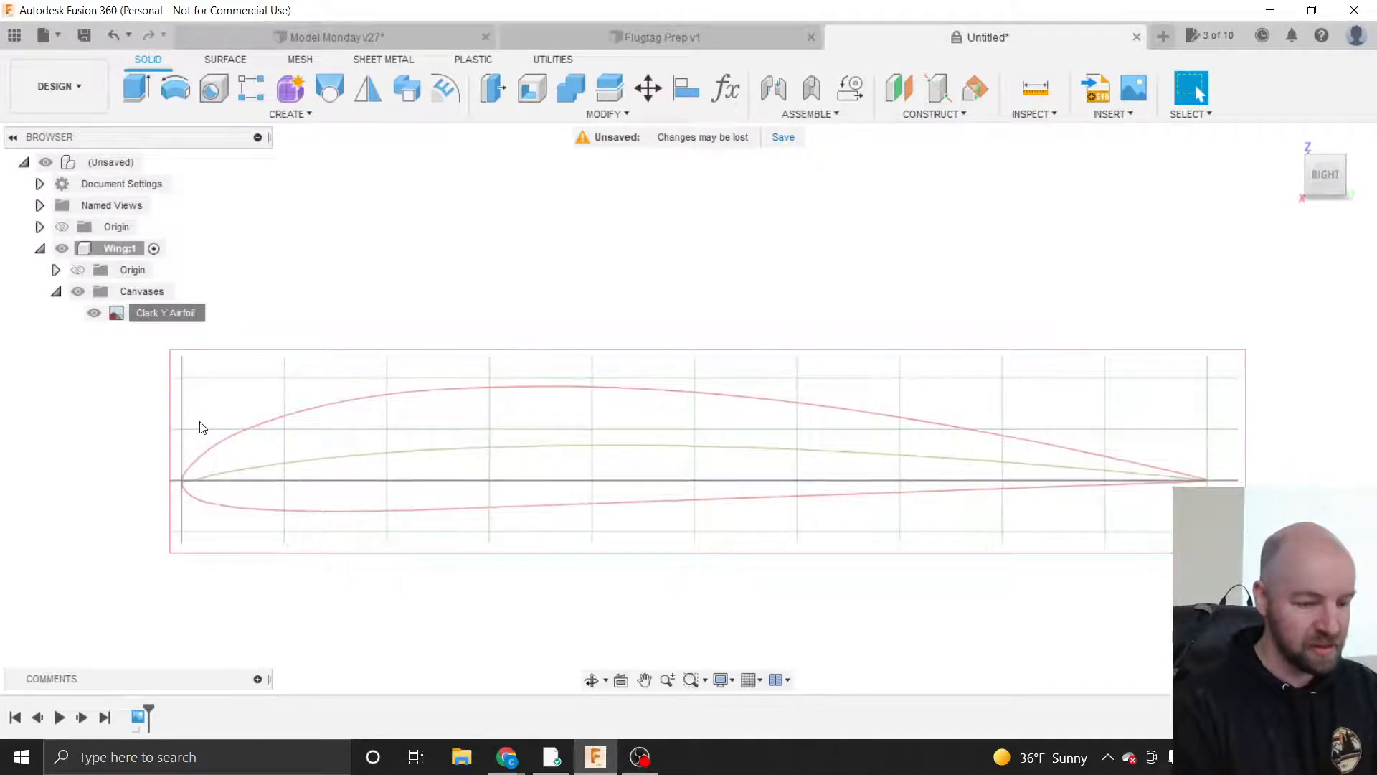
right_click(200, 428)
click(639, 453)
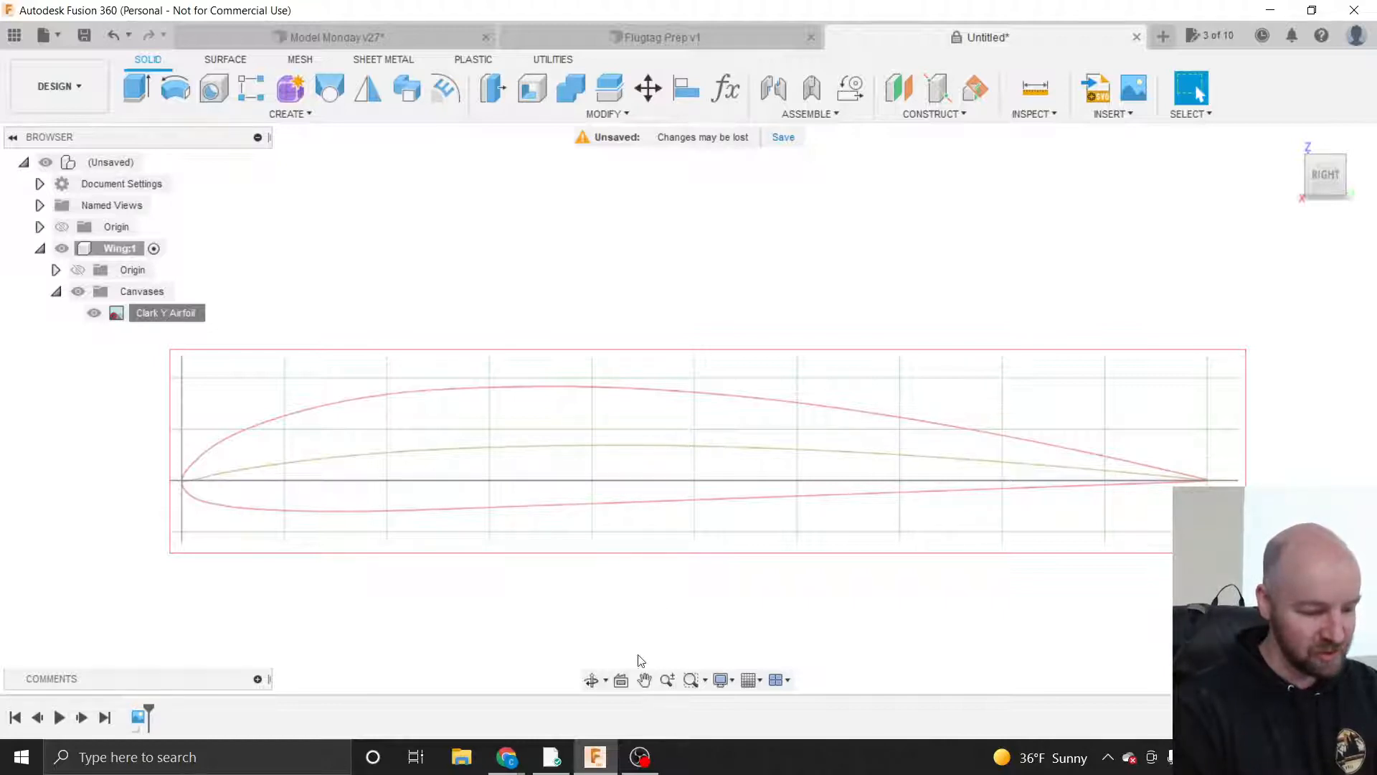
click(645, 680)
key(Escape)
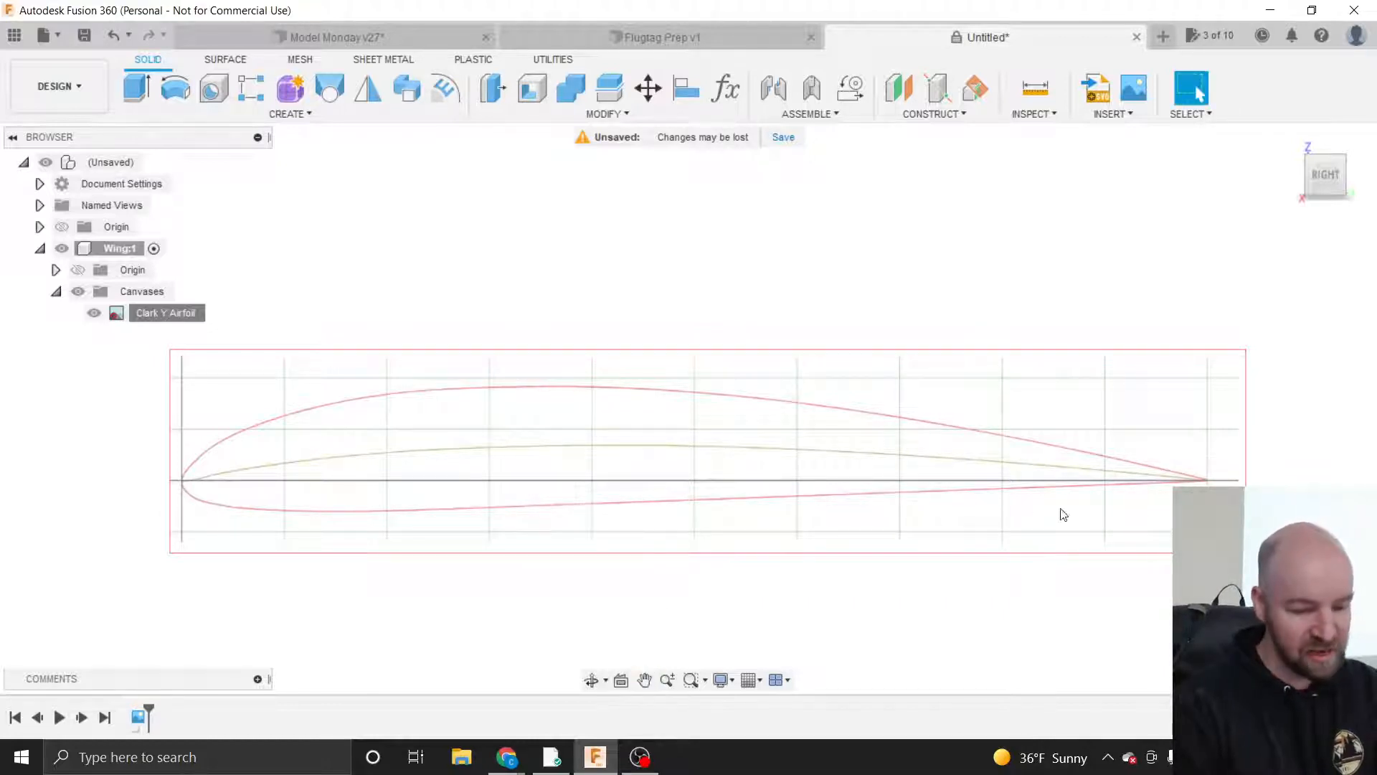
scroll(1291, 470, up, 5)
scroll(1281, 474, down, 8)
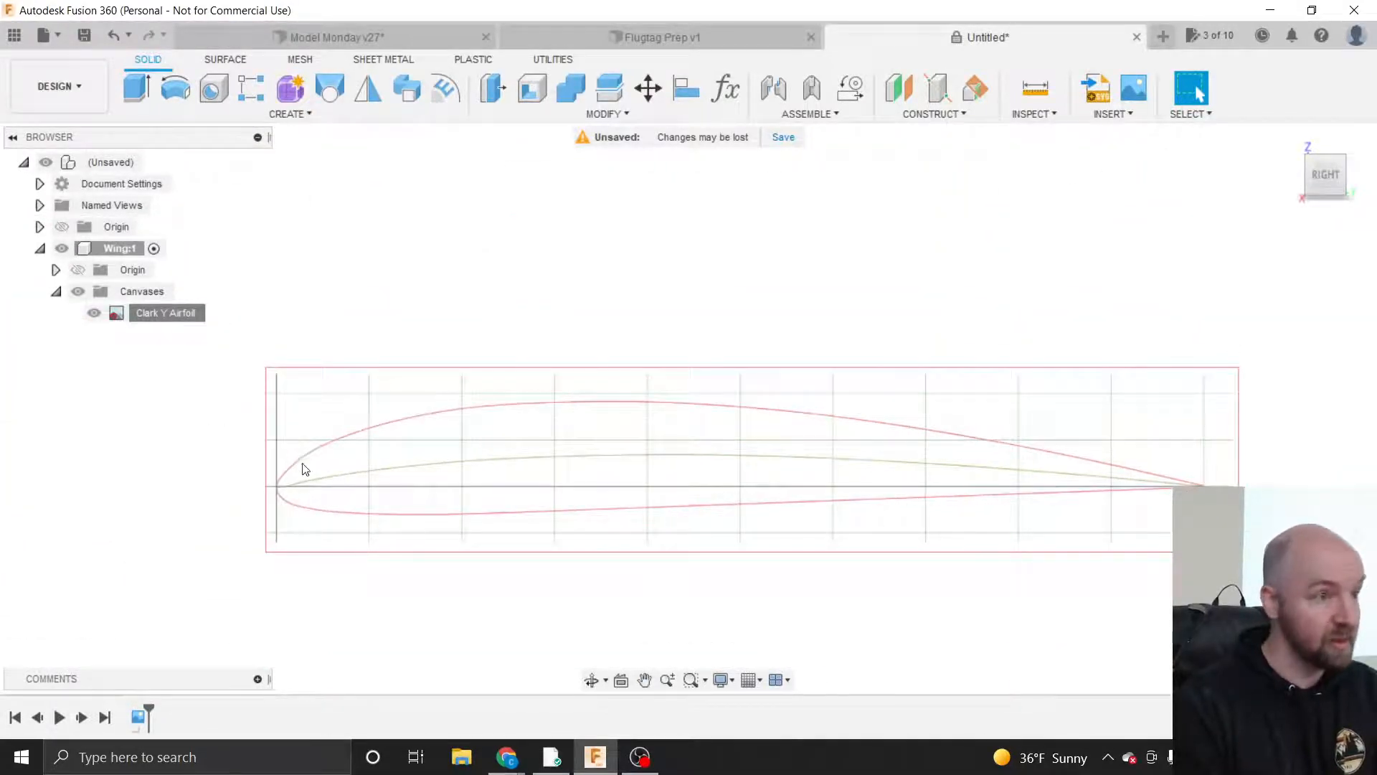
scroll(283, 470, up, 5)
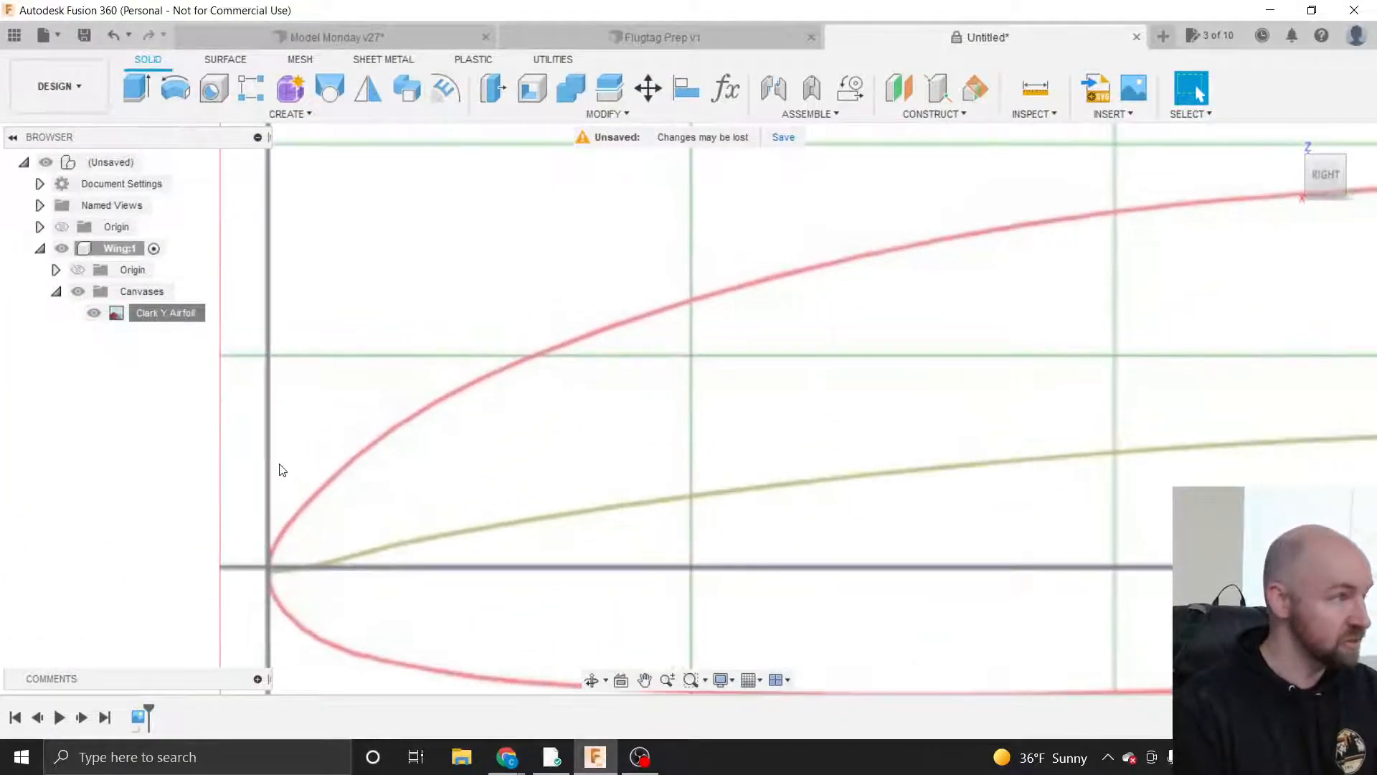
scroll(282, 470, down, 5)
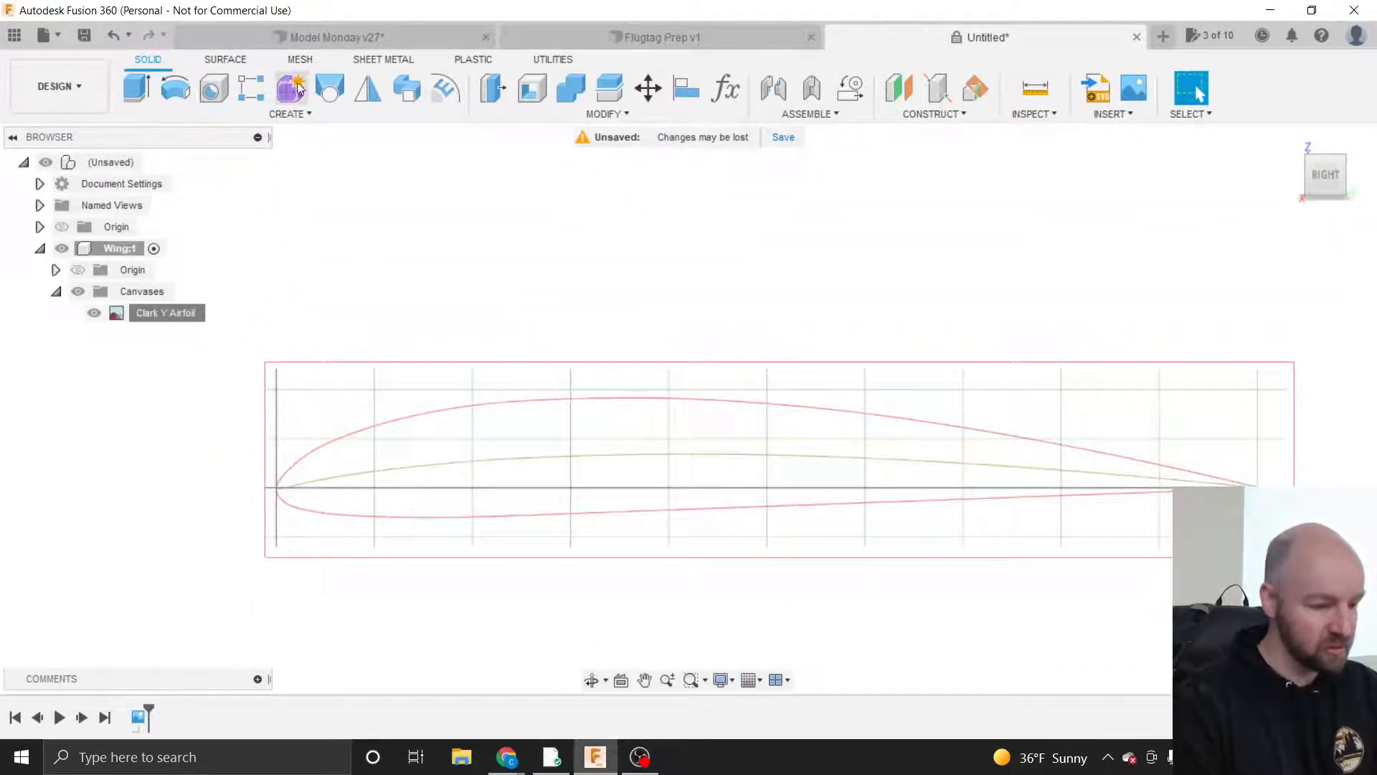
- Create a new sketch in the Wing component on the vertical YZ origin plane that carries the airfoil canvas
click(285, 115)
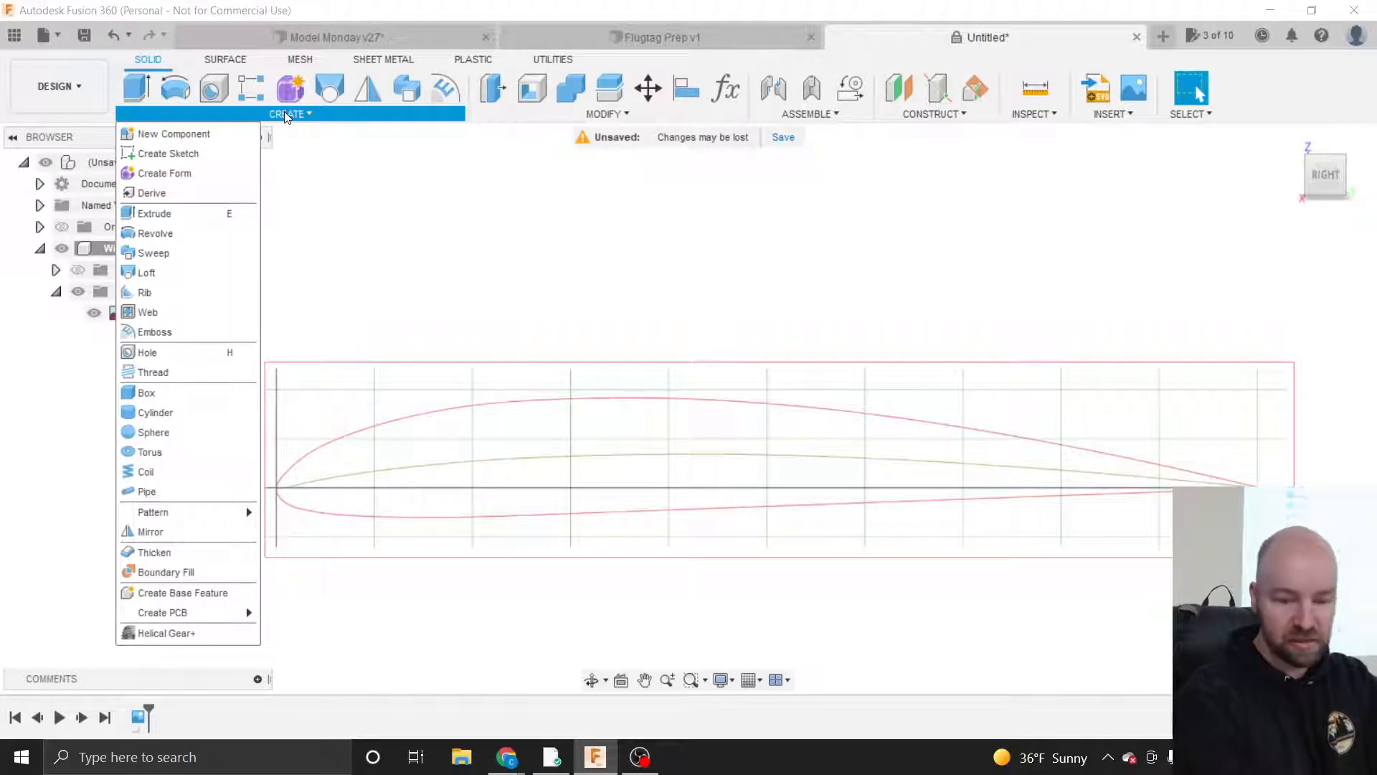
click(172, 154)
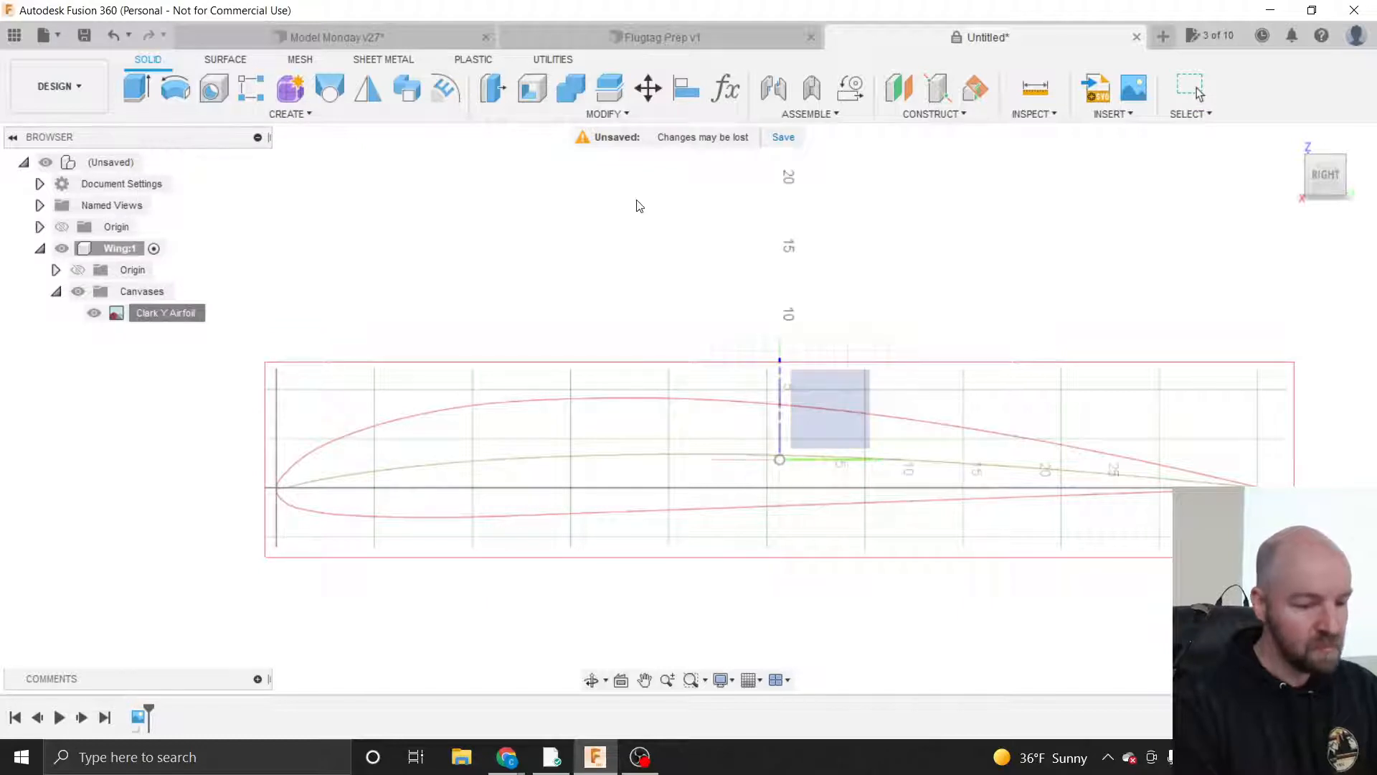
click(836, 388)
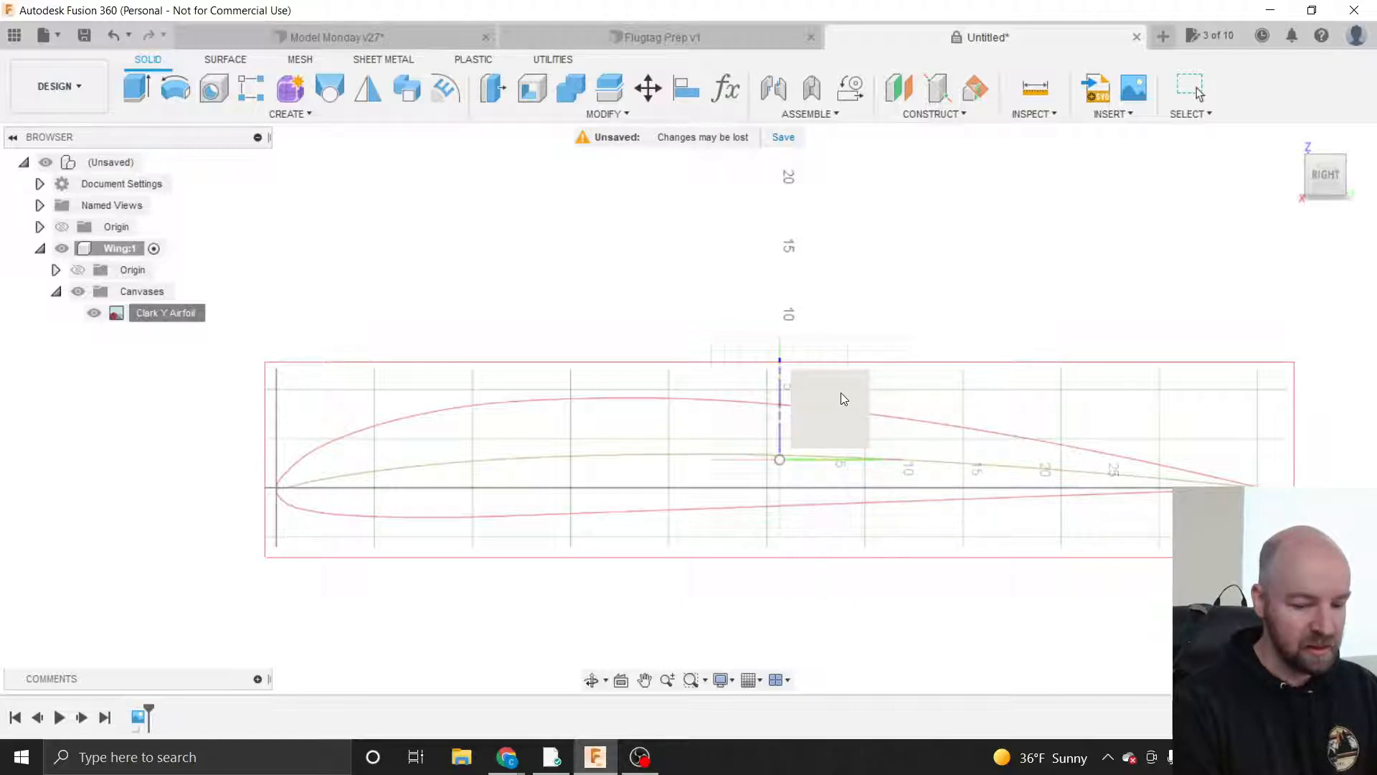
click(842, 399)
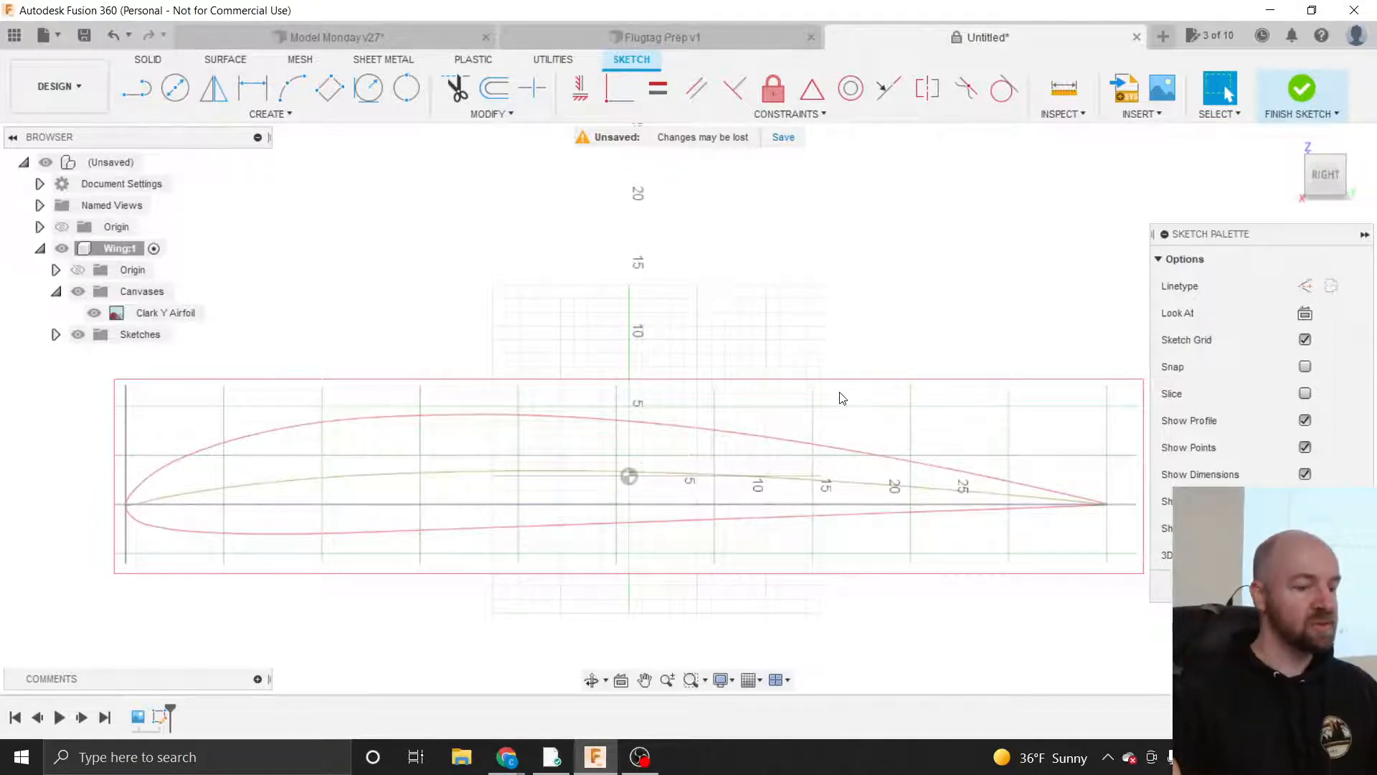
scroll(895, 386, down, 2)
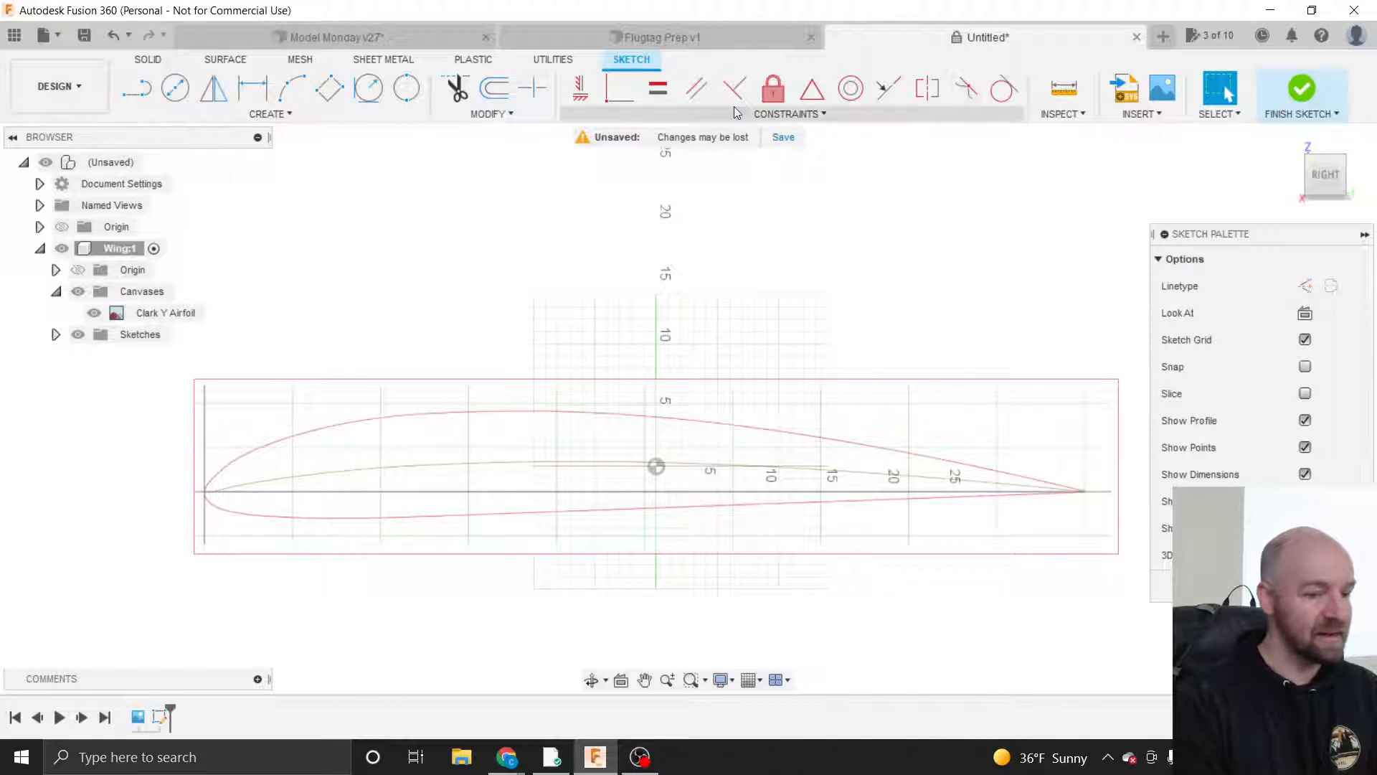
mouse_move(1215, 239)
mouse_down()
mouse_move(1012, 203)
mouse_move(1104, 186)
mouse_move(1037, 197)
mouse_move(1166, 250)
mouse_up()
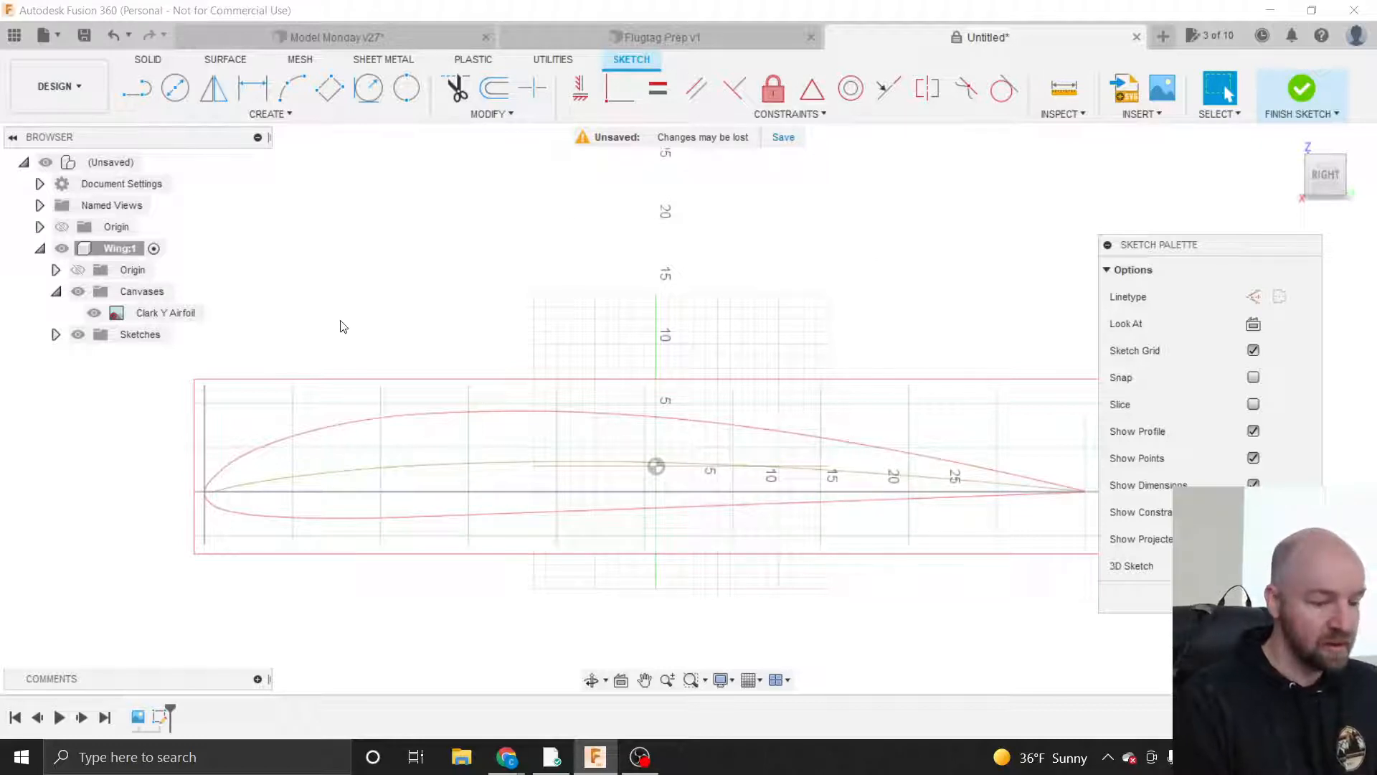
scroll(332, 486, up, 1)
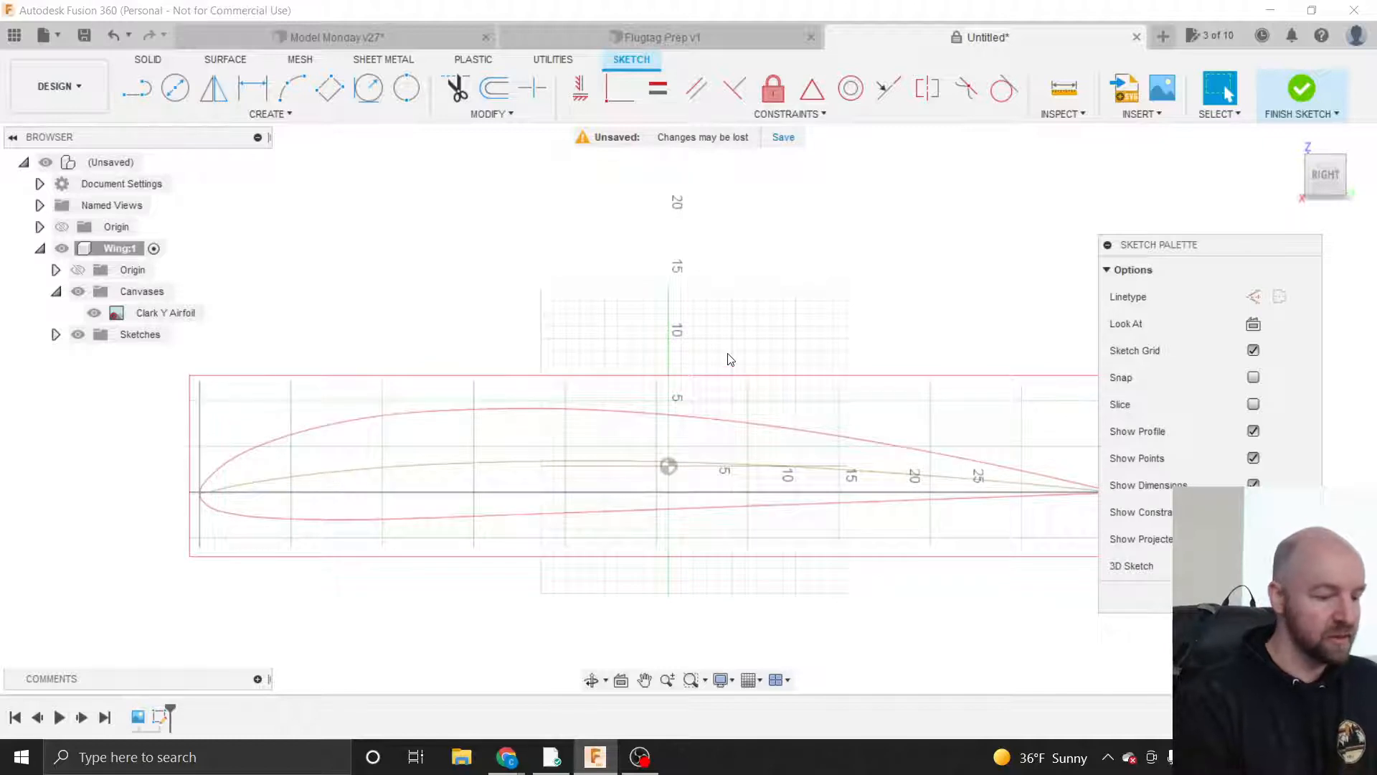
click(271, 115)
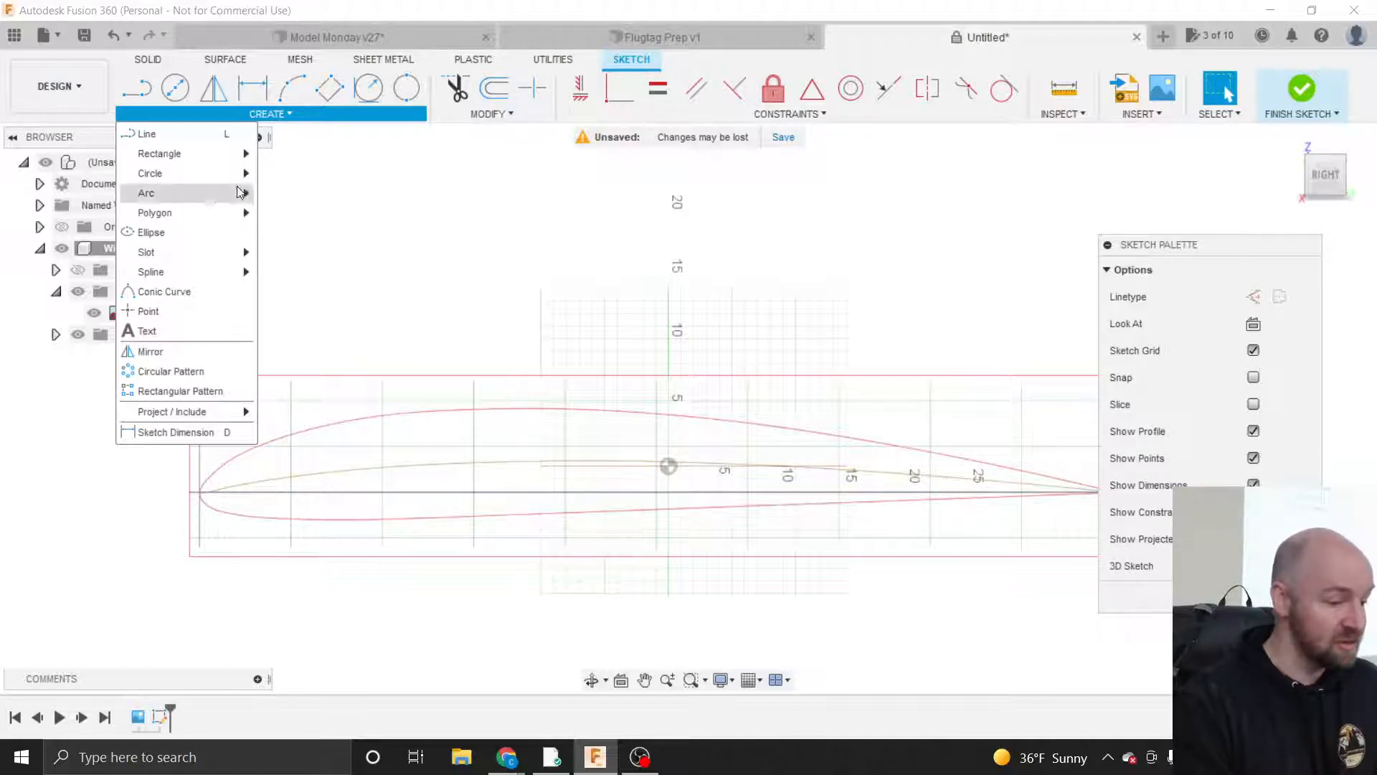
mouse_move(207, 277)
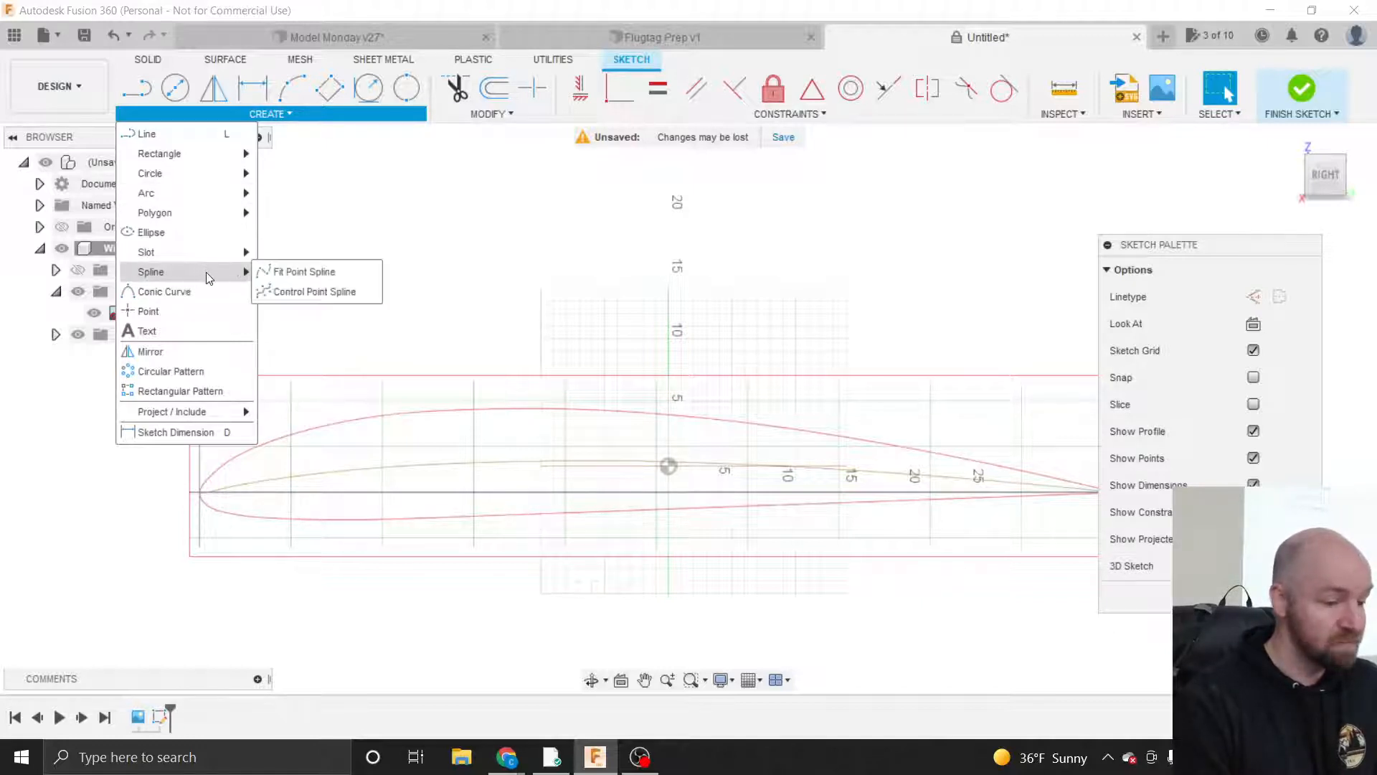
click(282, 271)
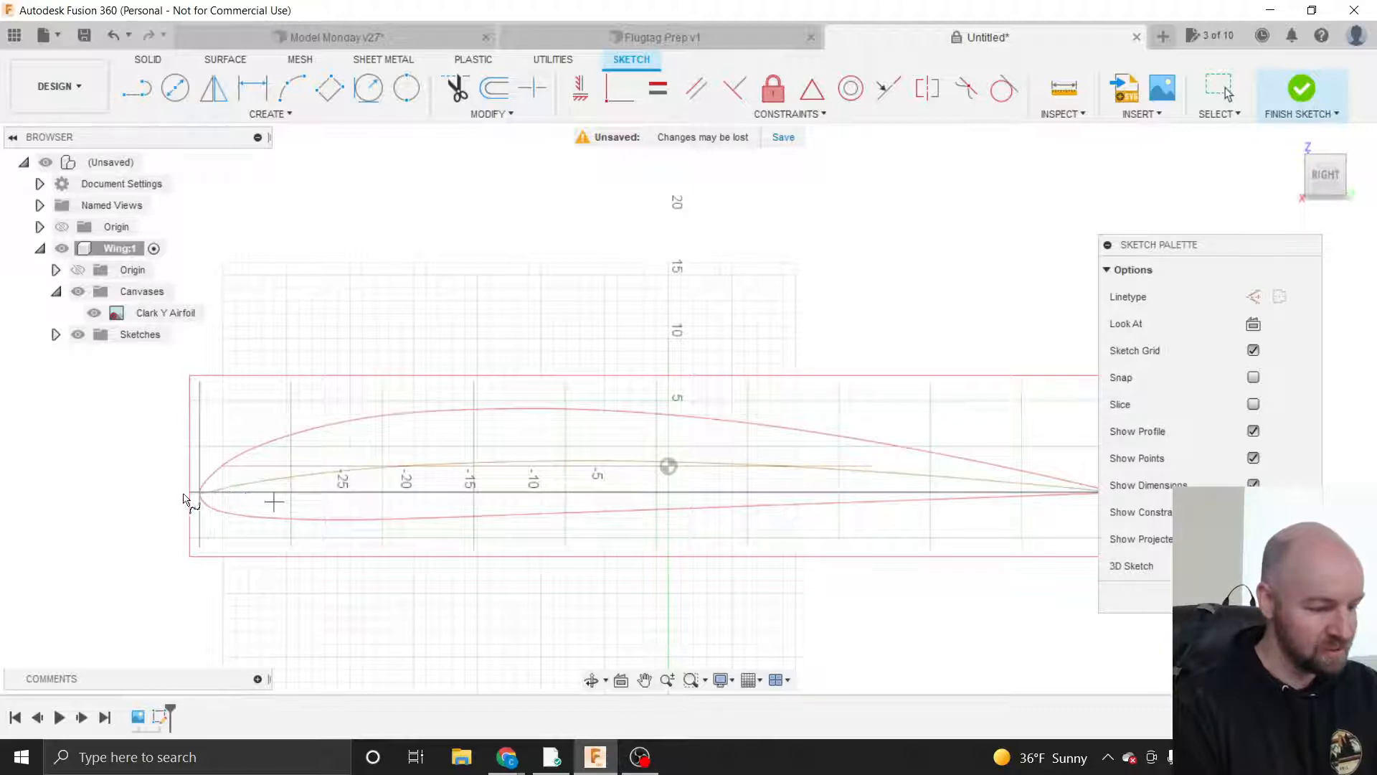
scroll(503, 477, up, 2)
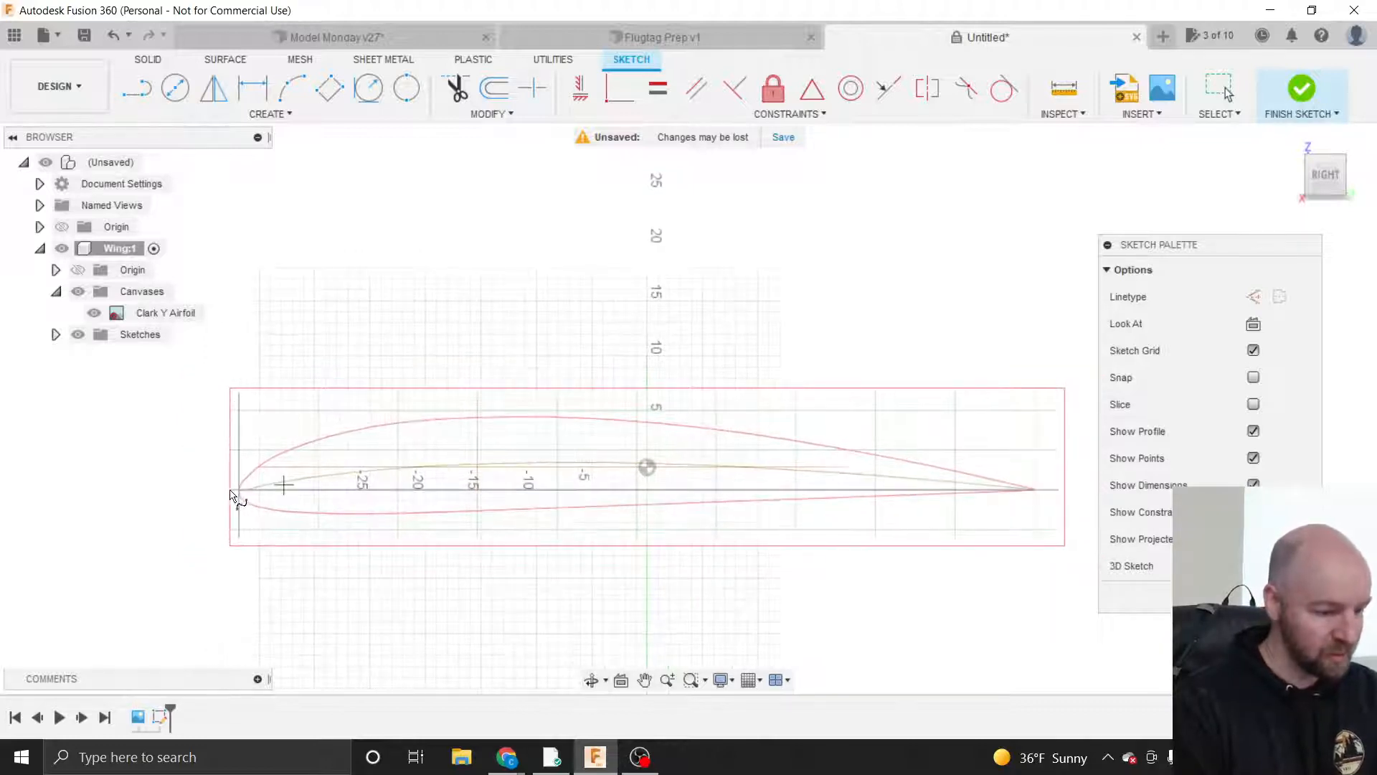
scroll(237, 494, up, 3)
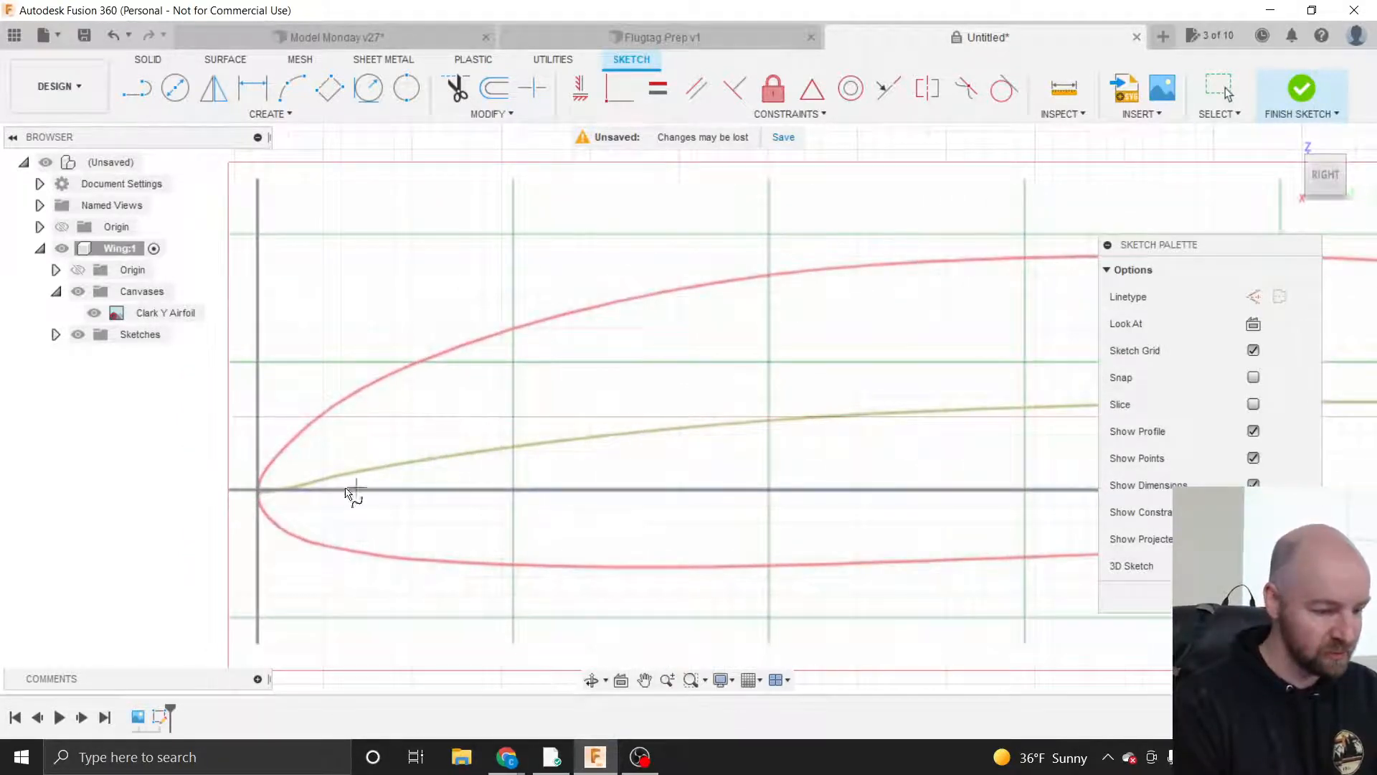
scroll(639, 496, down, 2)
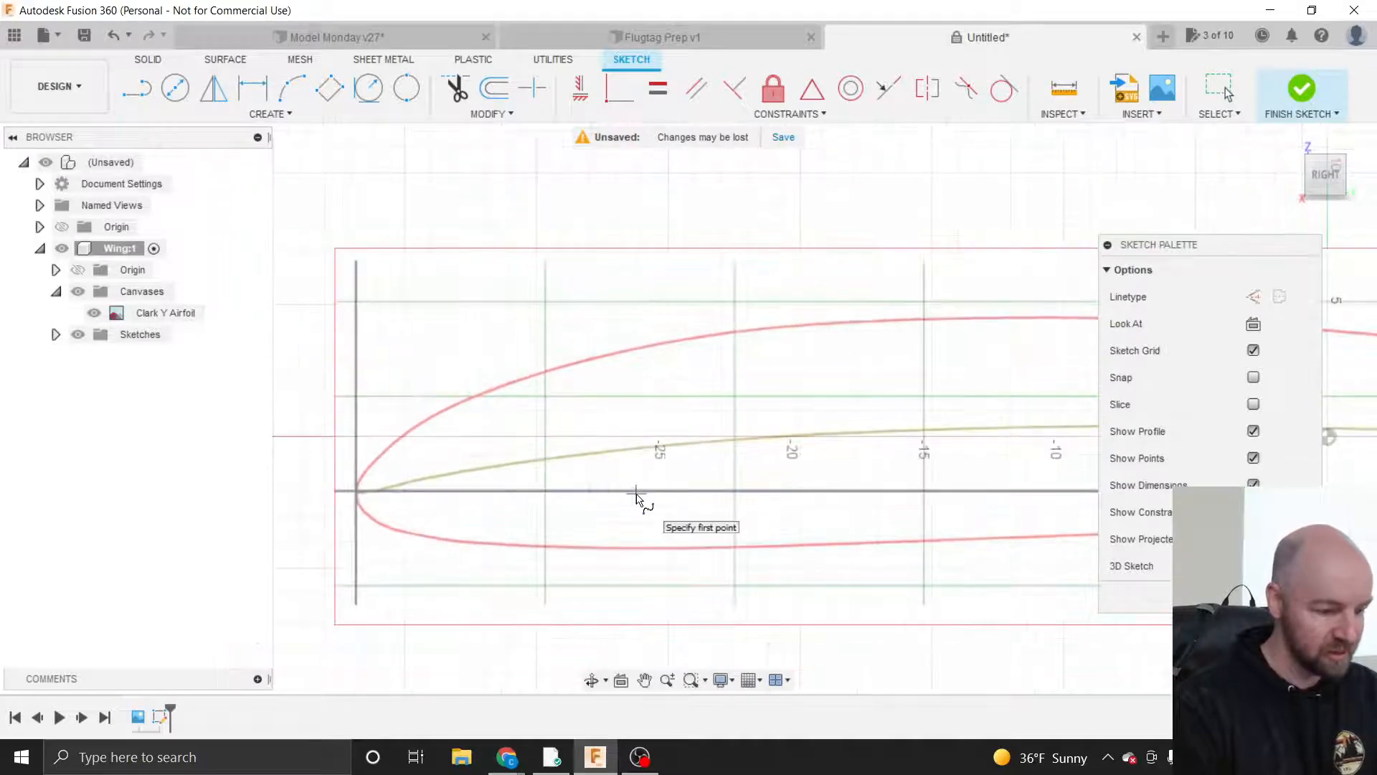
scroll(351, 488, up, 3)
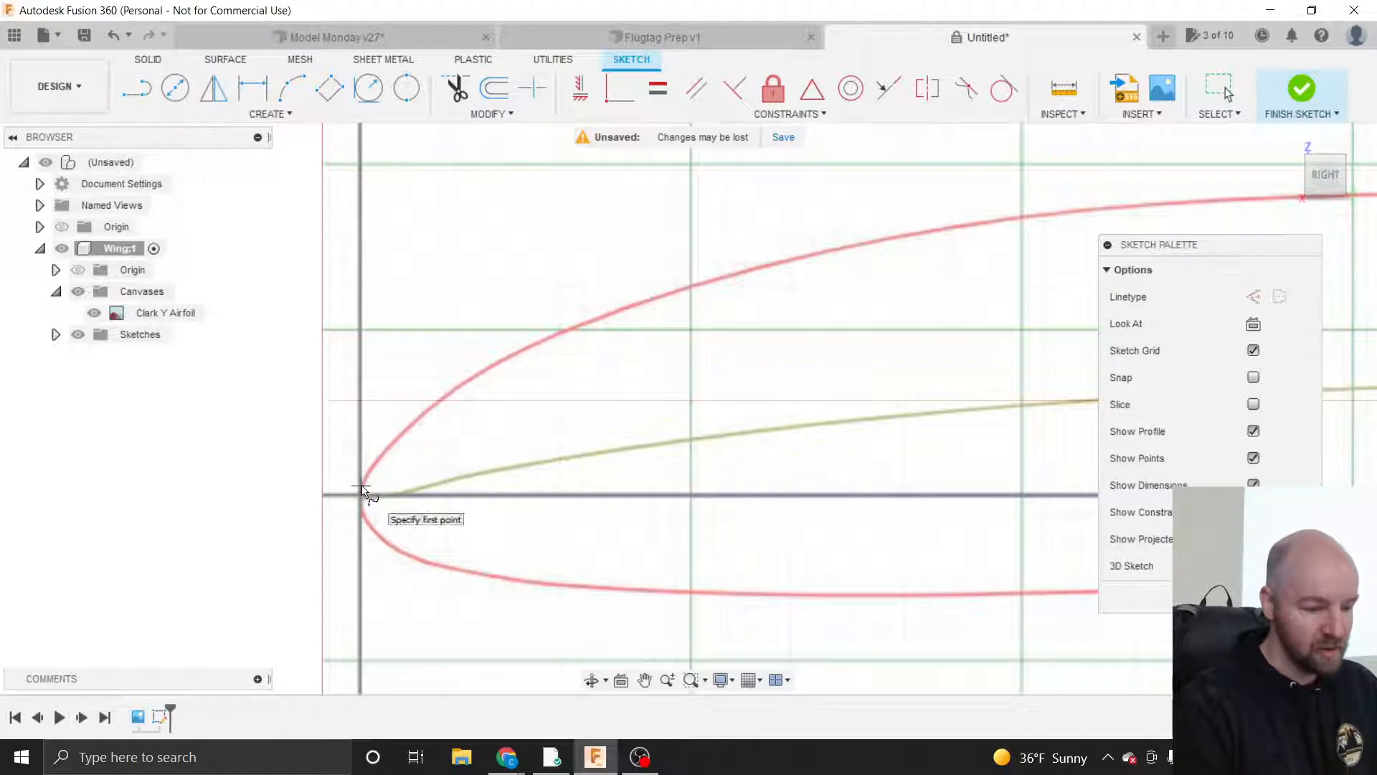
click(360, 497)
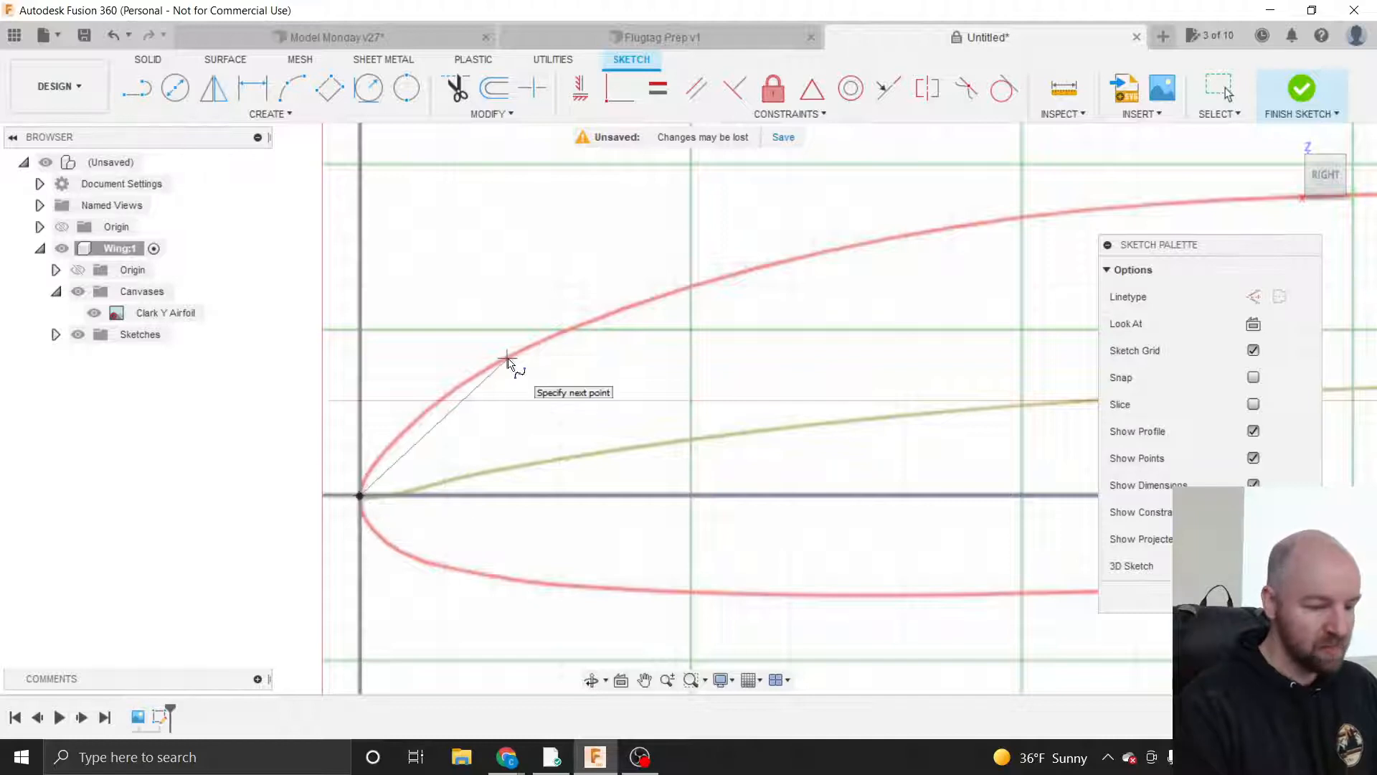
click(611, 311)
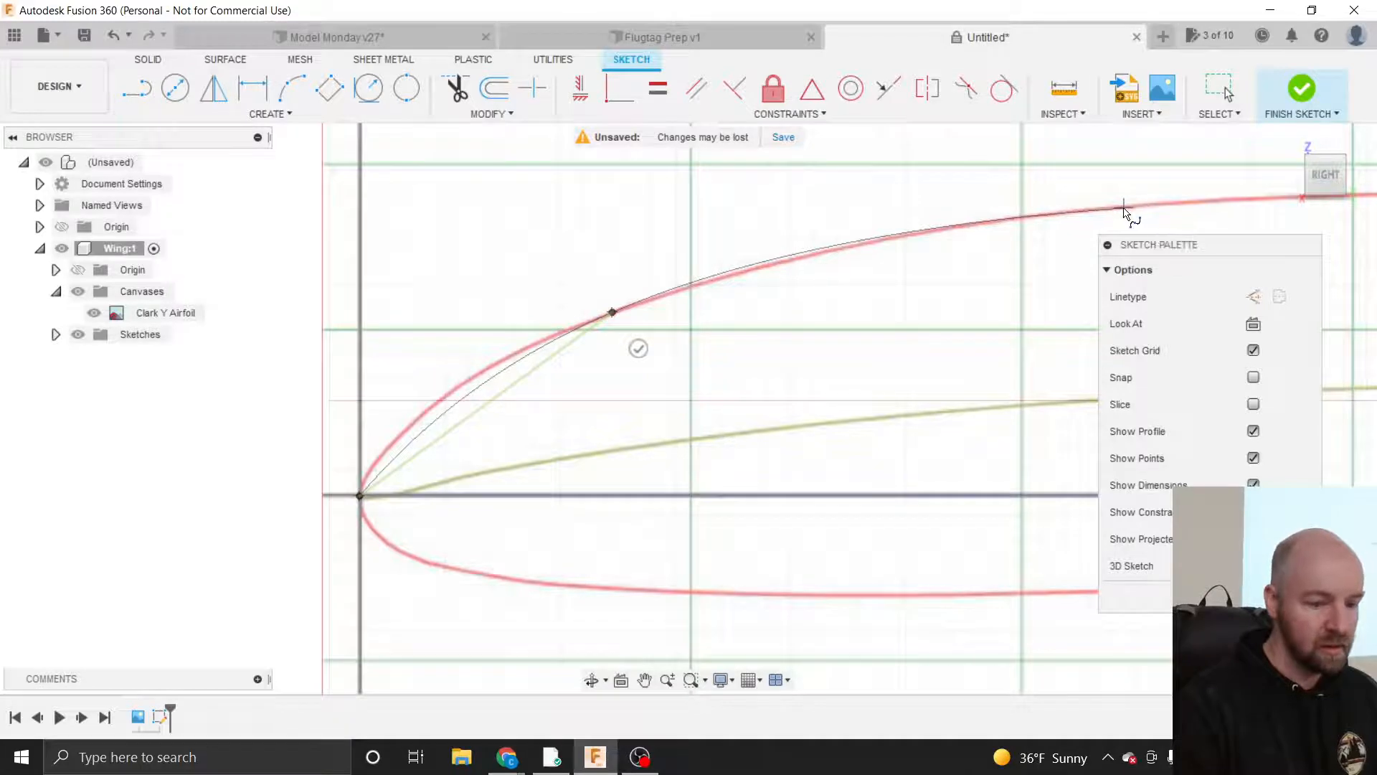
scroll(365, 446, down, 5)
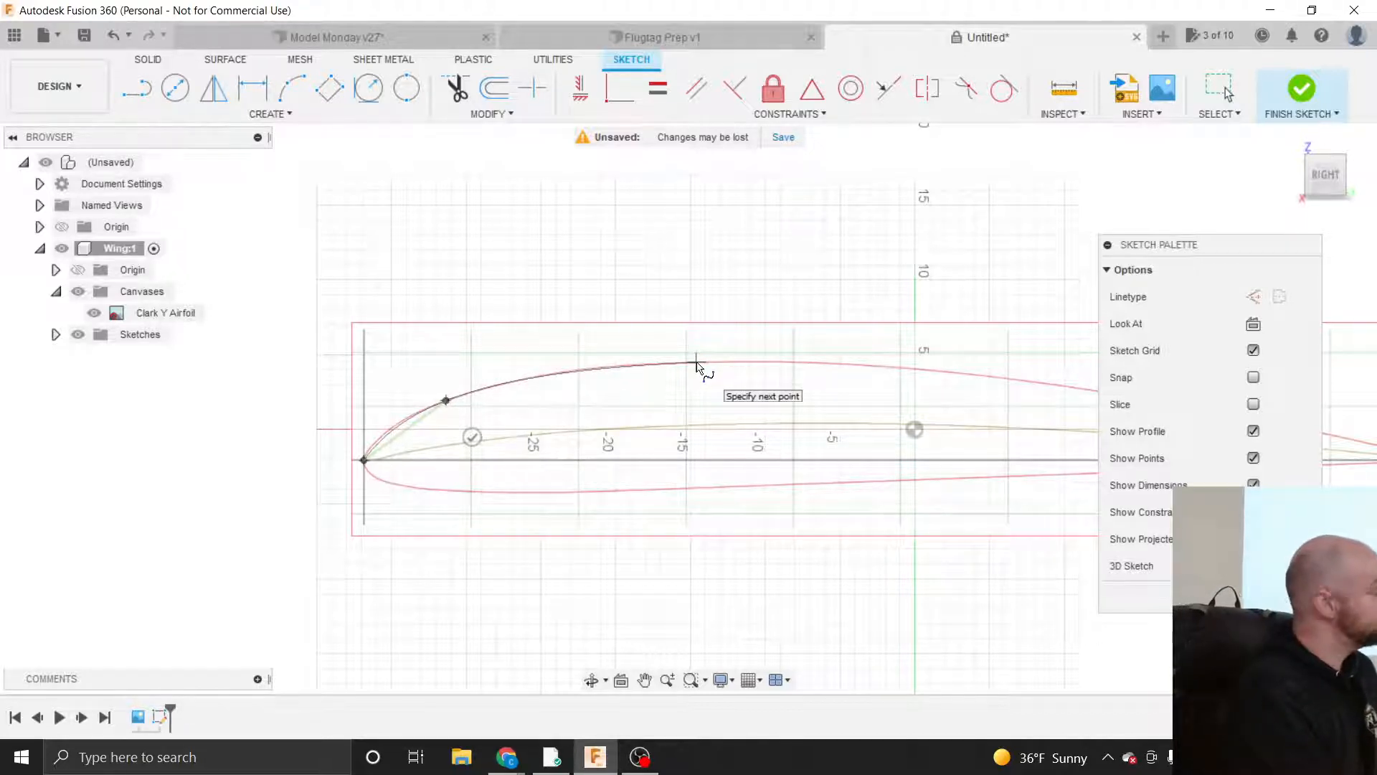
key(Escape)
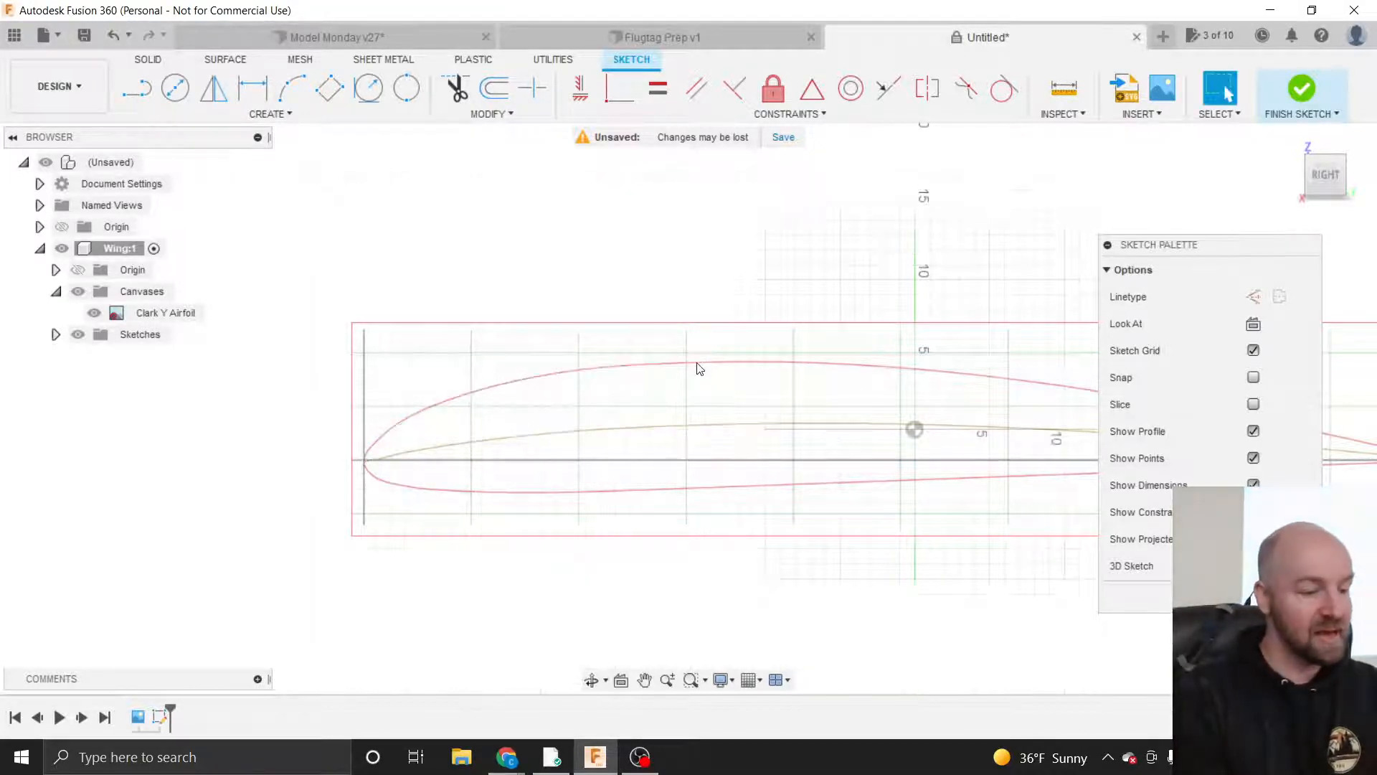
- Trace the airfoil's upper surface with a fit point spline from the leading edge through two intermediate points to the trailing edge
click(243, 119)
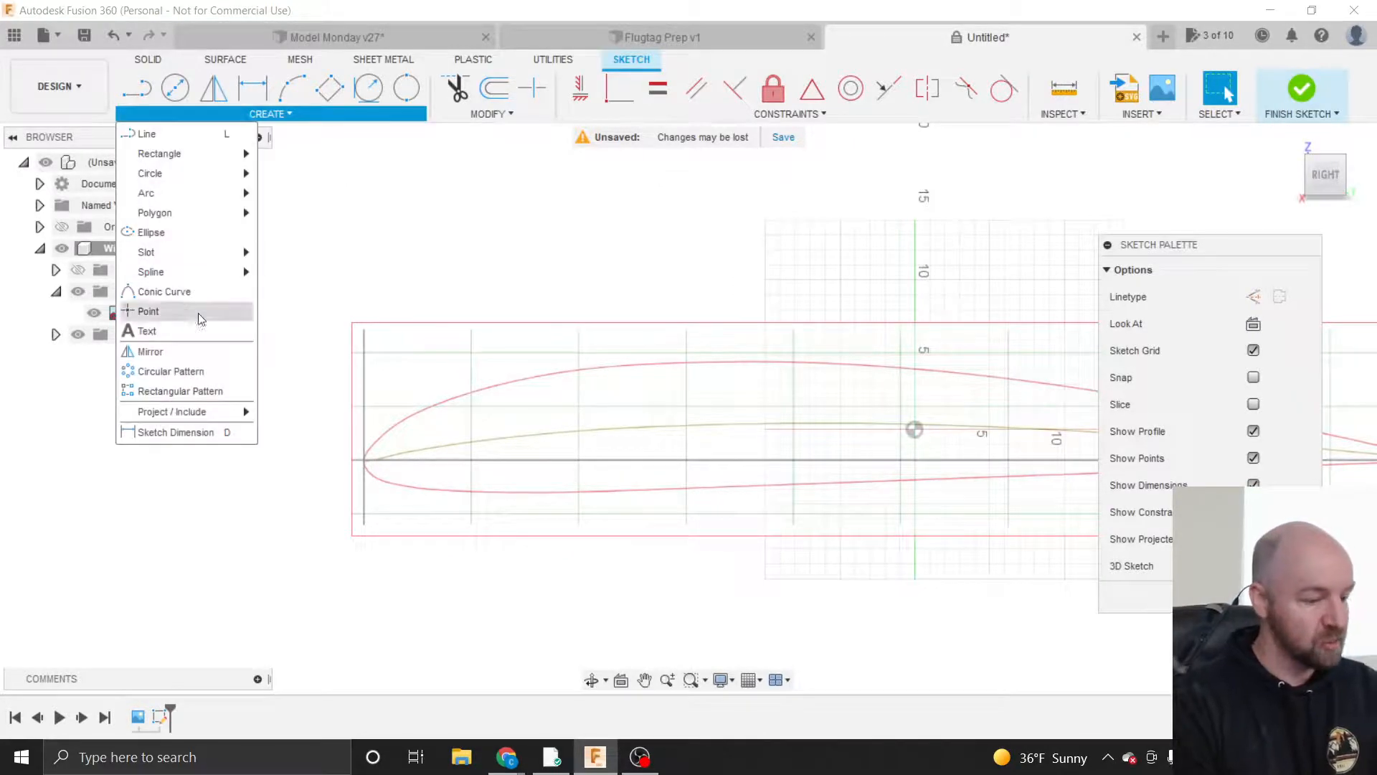
mouse_move(203, 281)
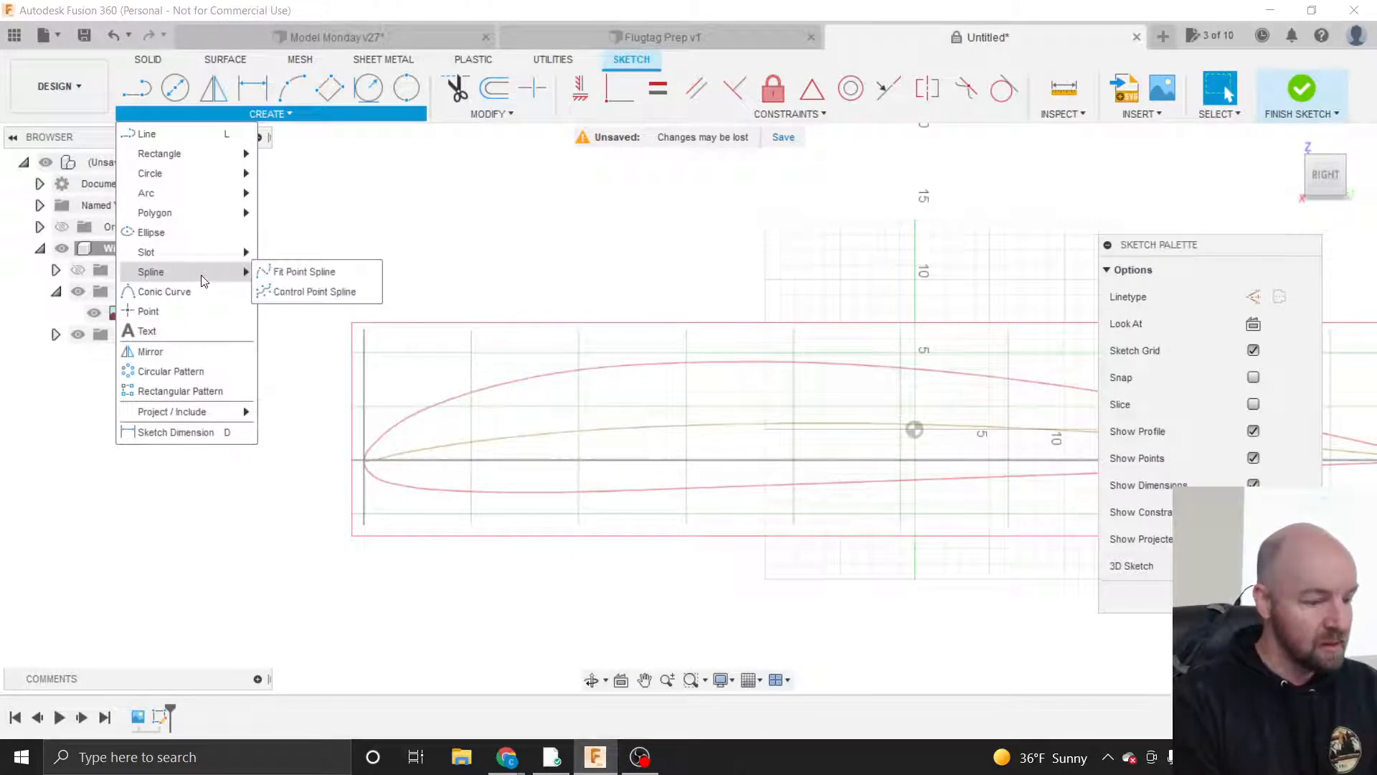
click(312, 273)
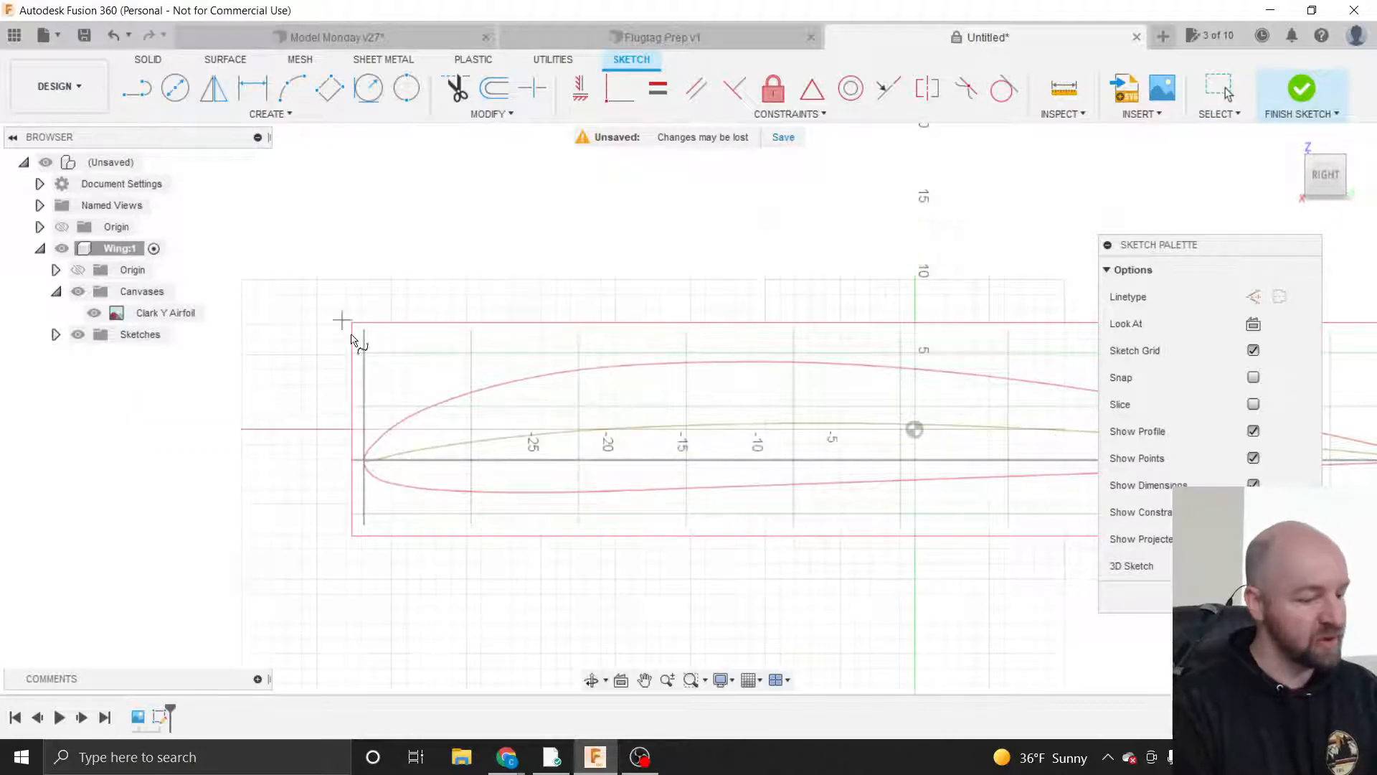
click(363, 461)
click(449, 400)
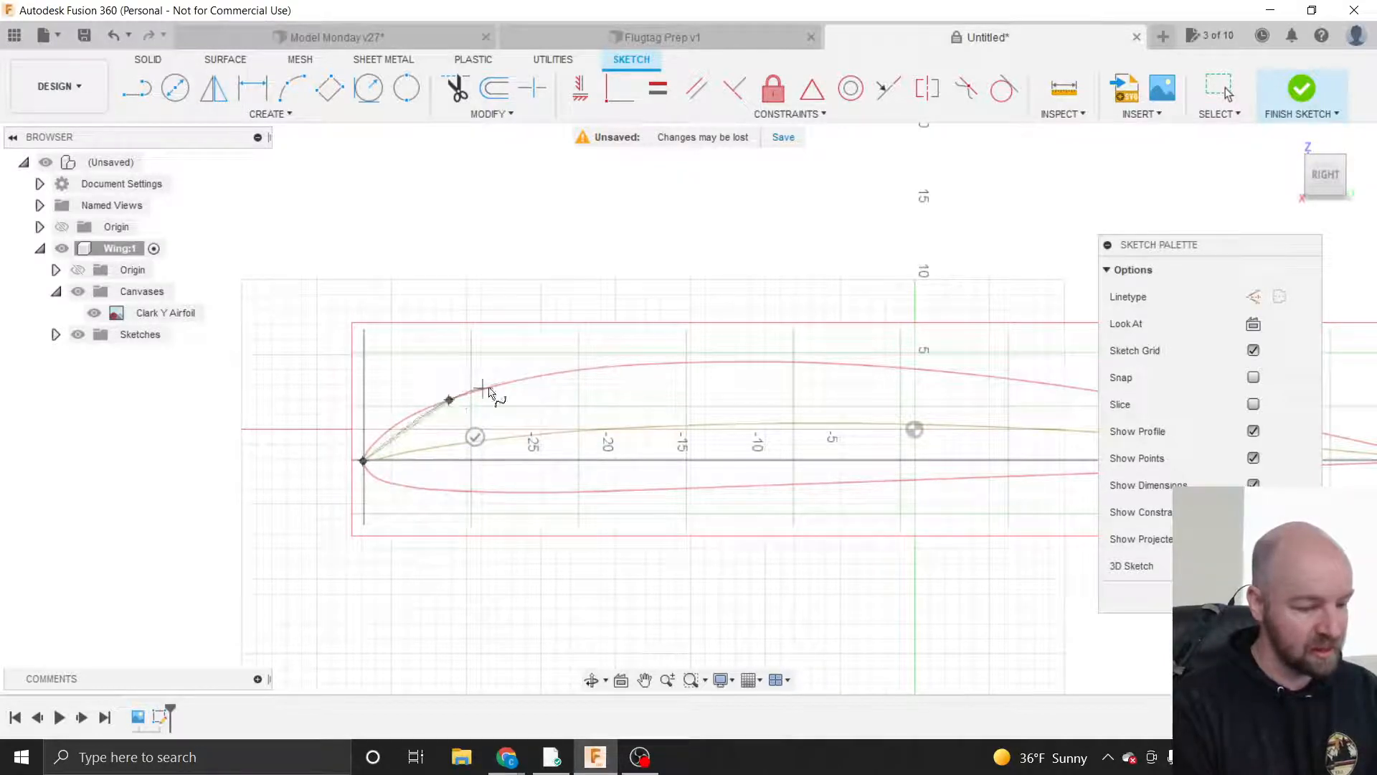
click(703, 364)
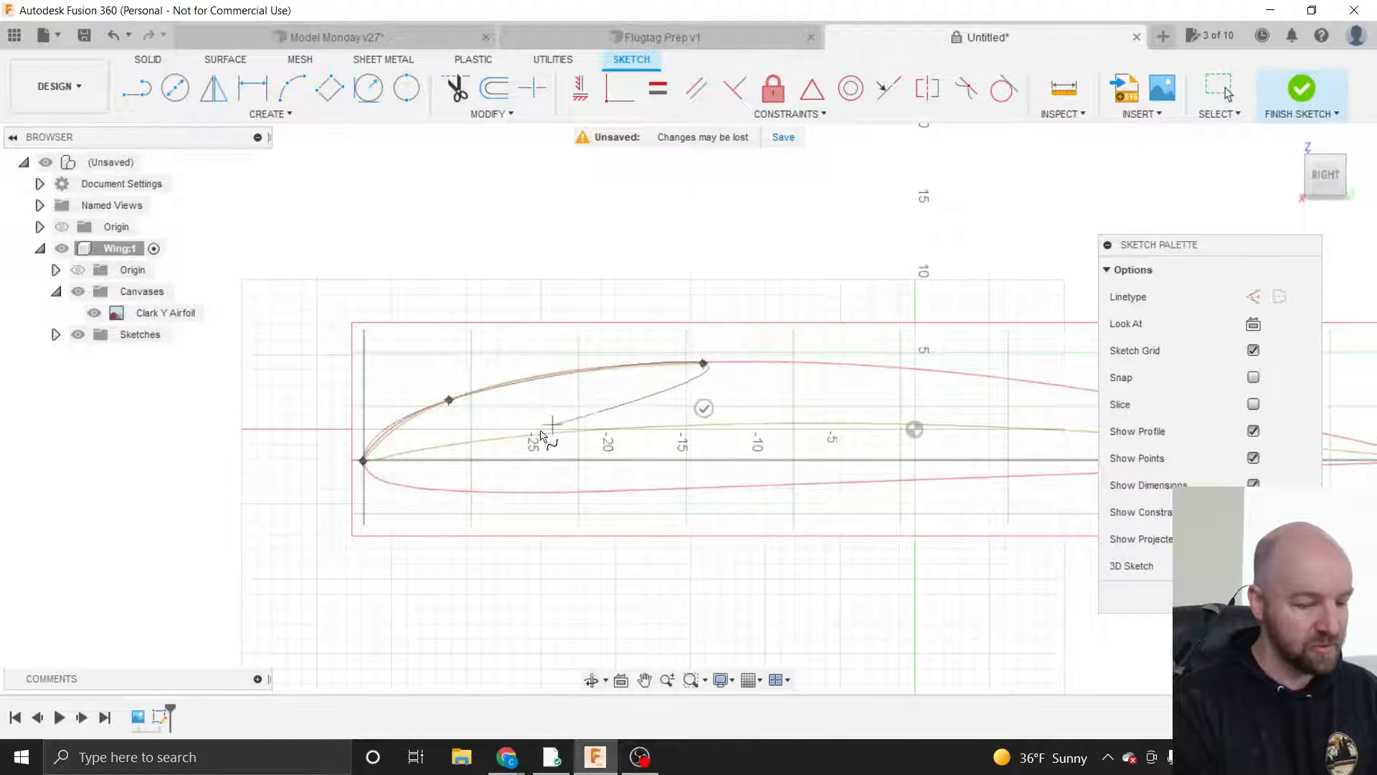
scroll(507, 439, down, 3)
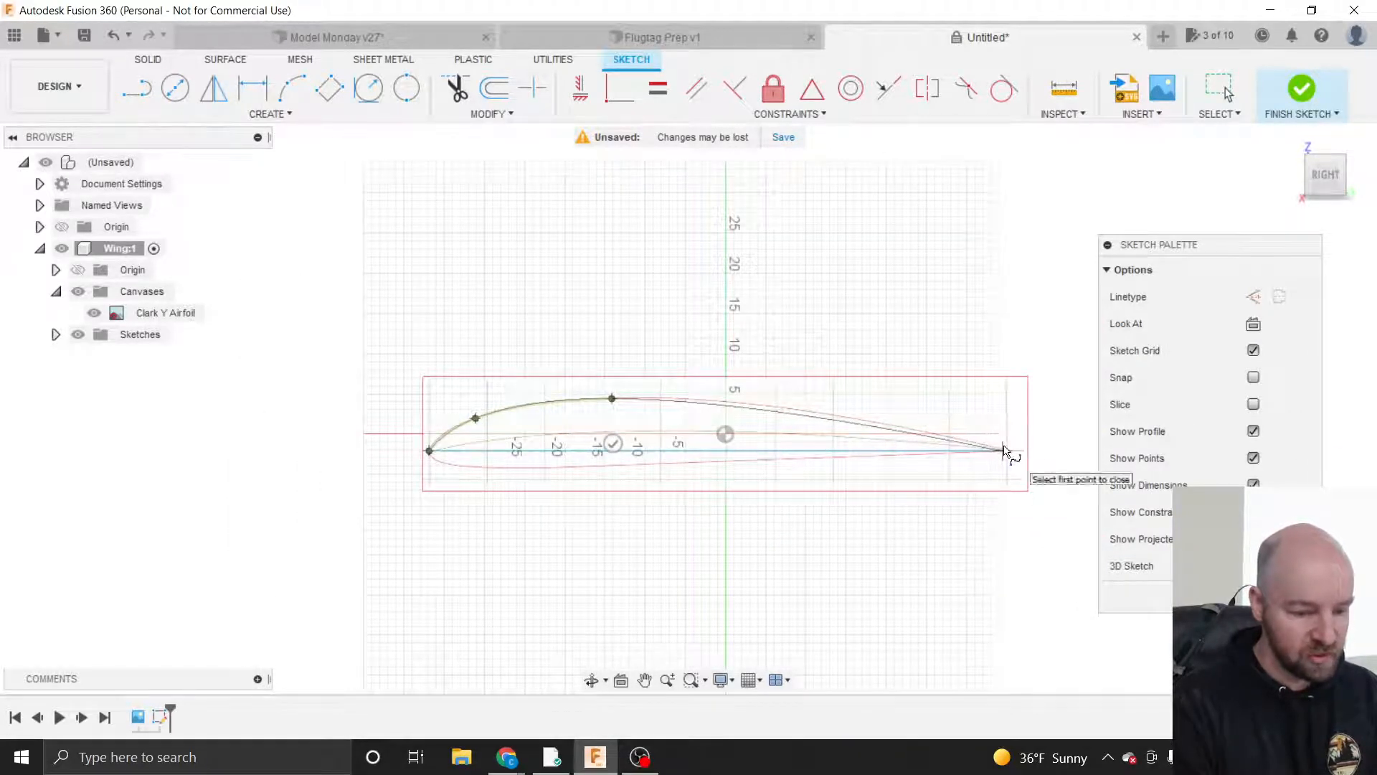
click(1006, 452)
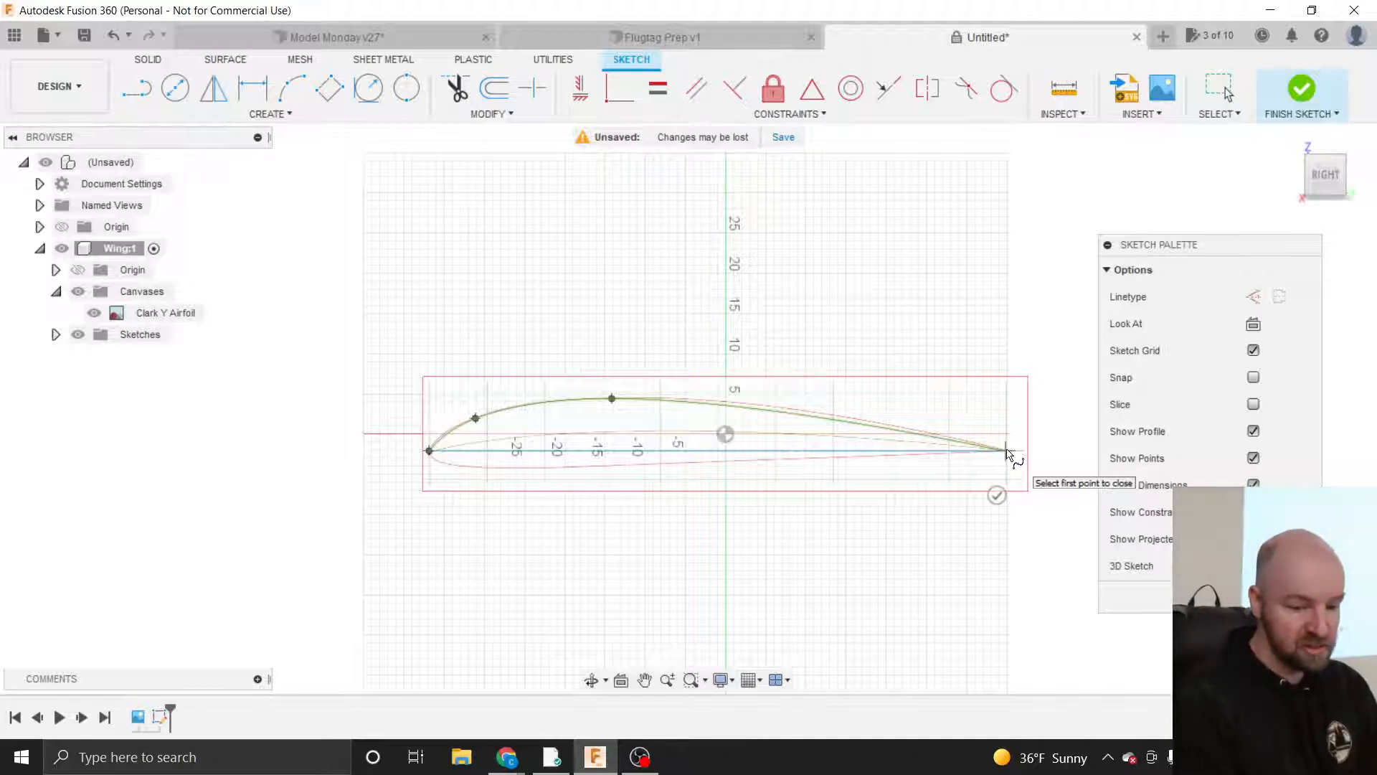
double_click(1007, 452)
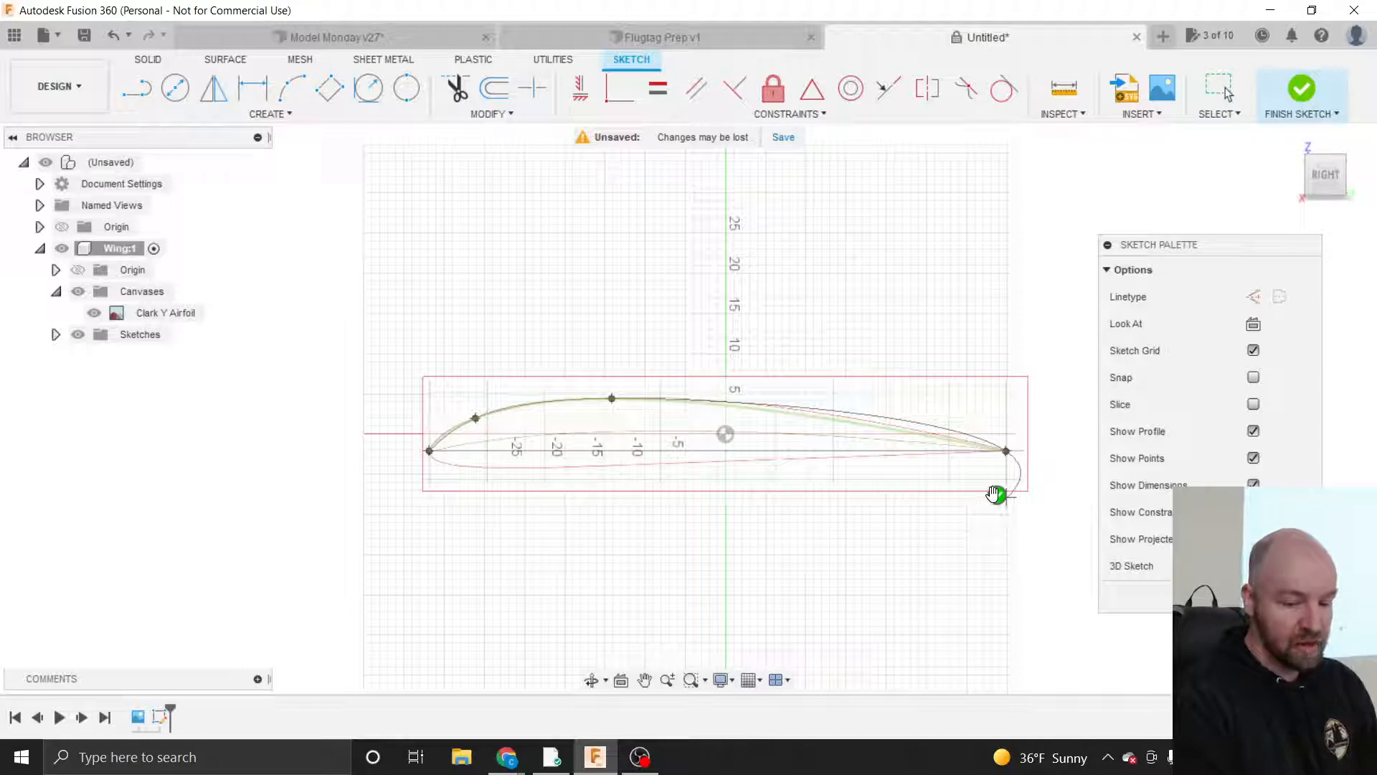
click(997, 493)
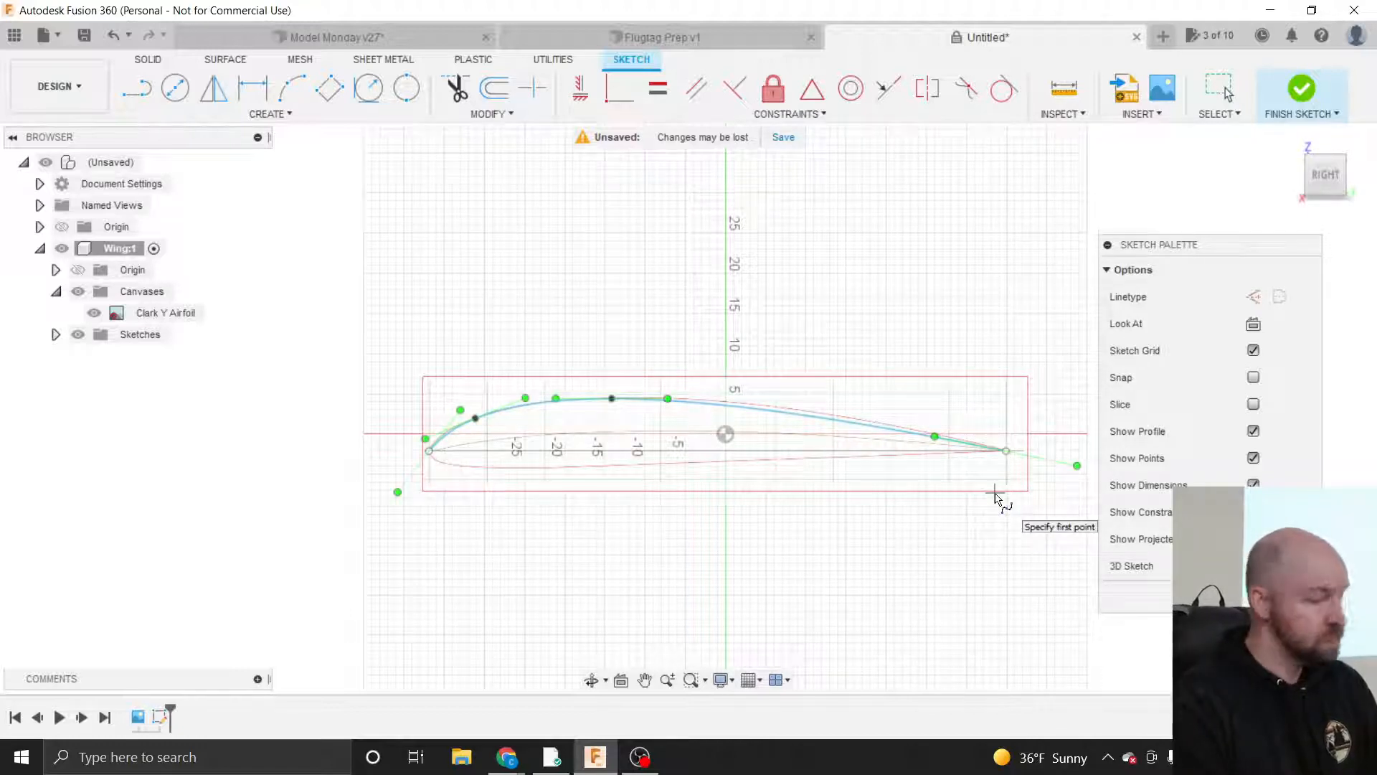
- Trace the airfoil's lower surface with a fit point spline from the leading edge through two intermediate points to the trailing edge
click(1006, 451)
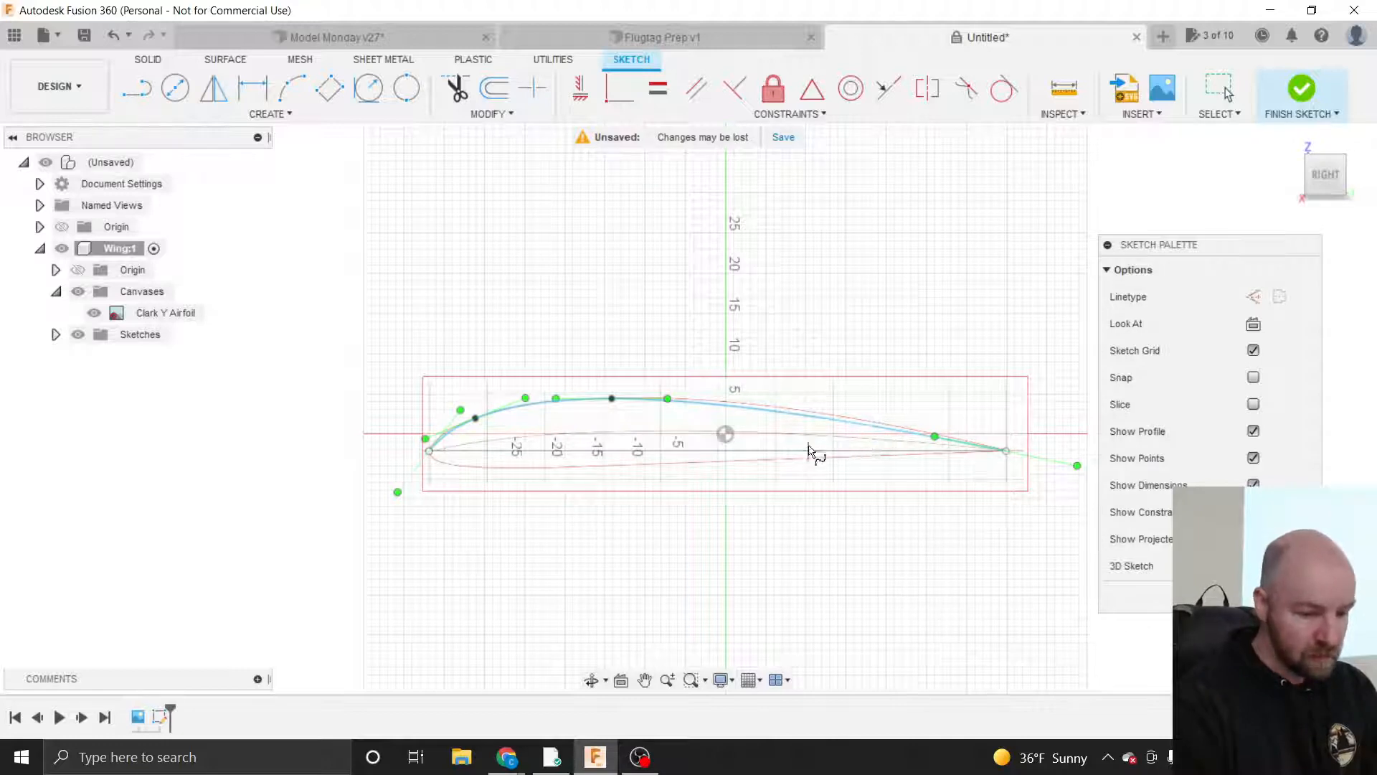
scroll(474, 451, up, 2)
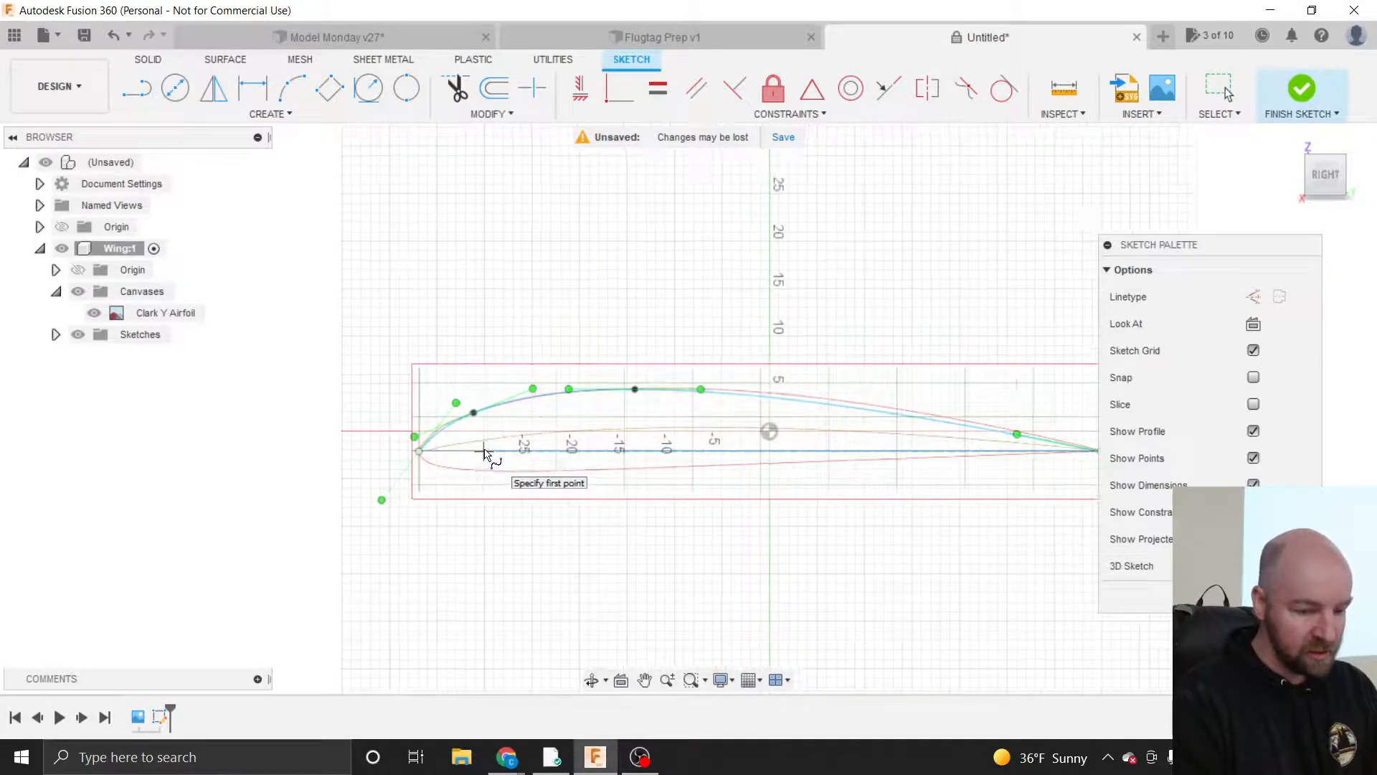
scroll(282, 473, down, 1)
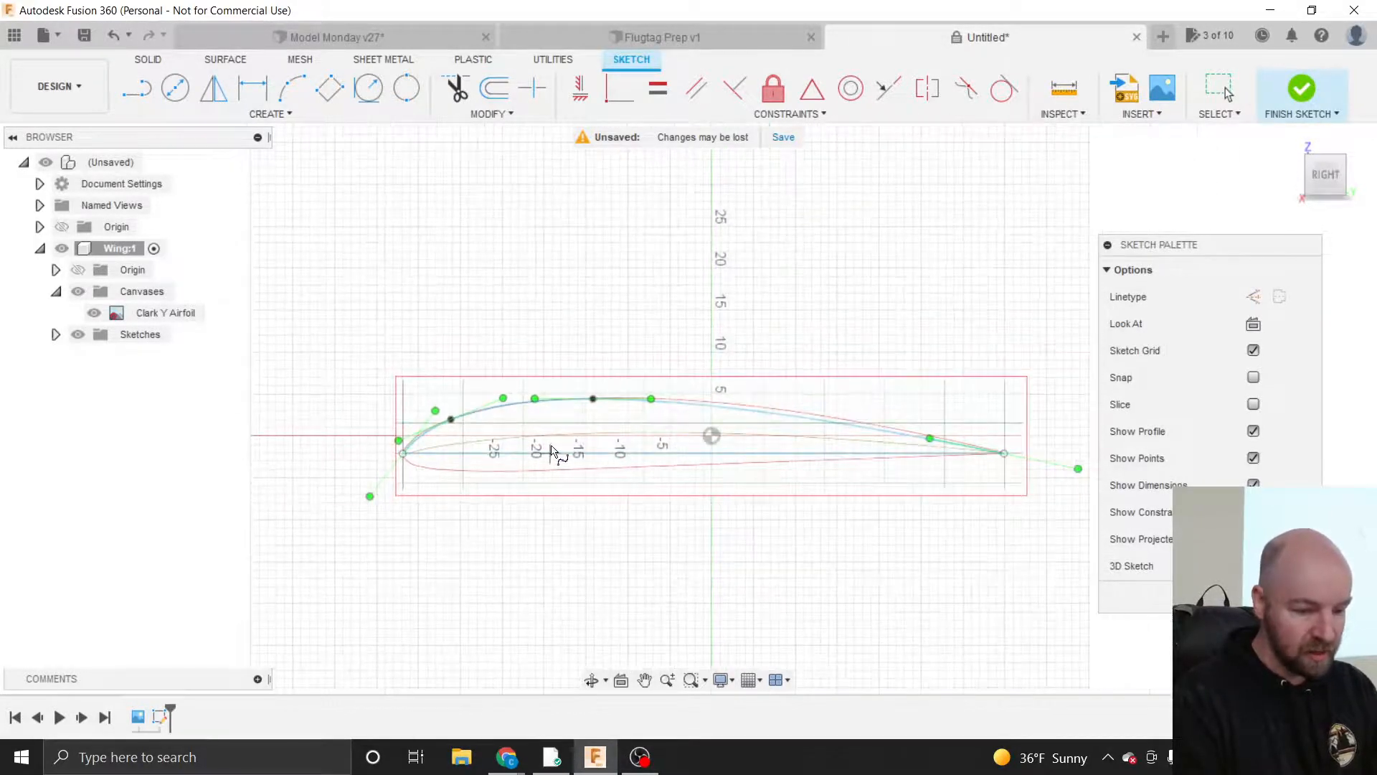
scroll(551, 451, up, 1)
scroll(553, 452, up, 1)
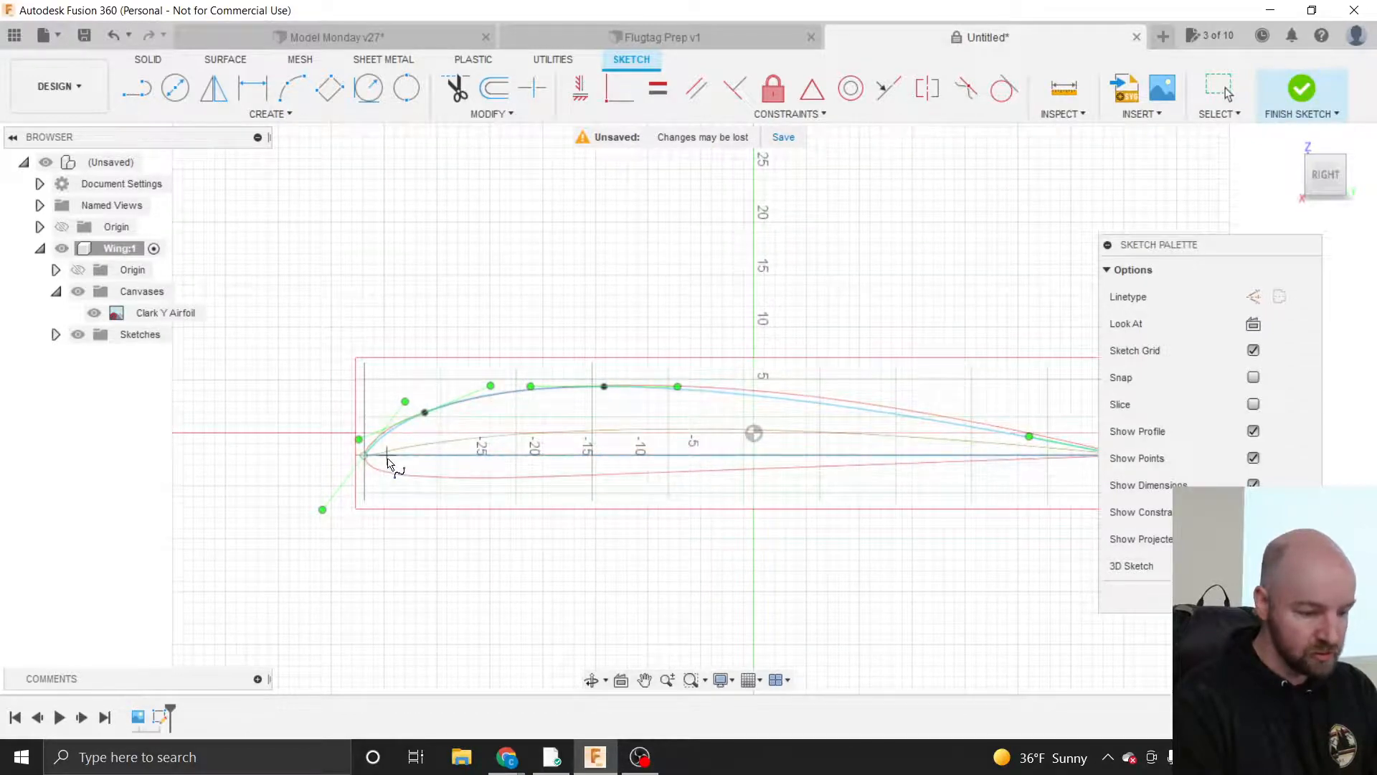
scroll(386, 463, up, 5)
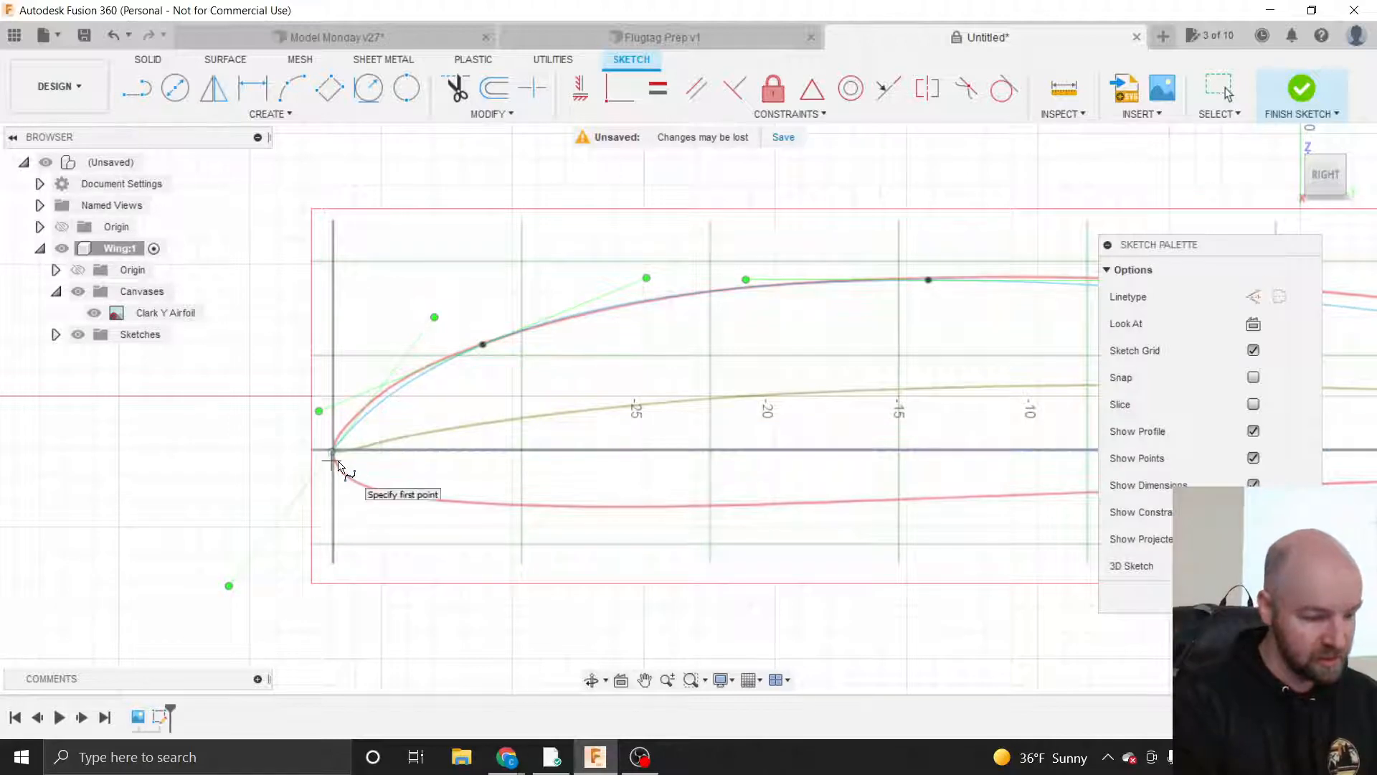
scroll(337, 466, up, 3)
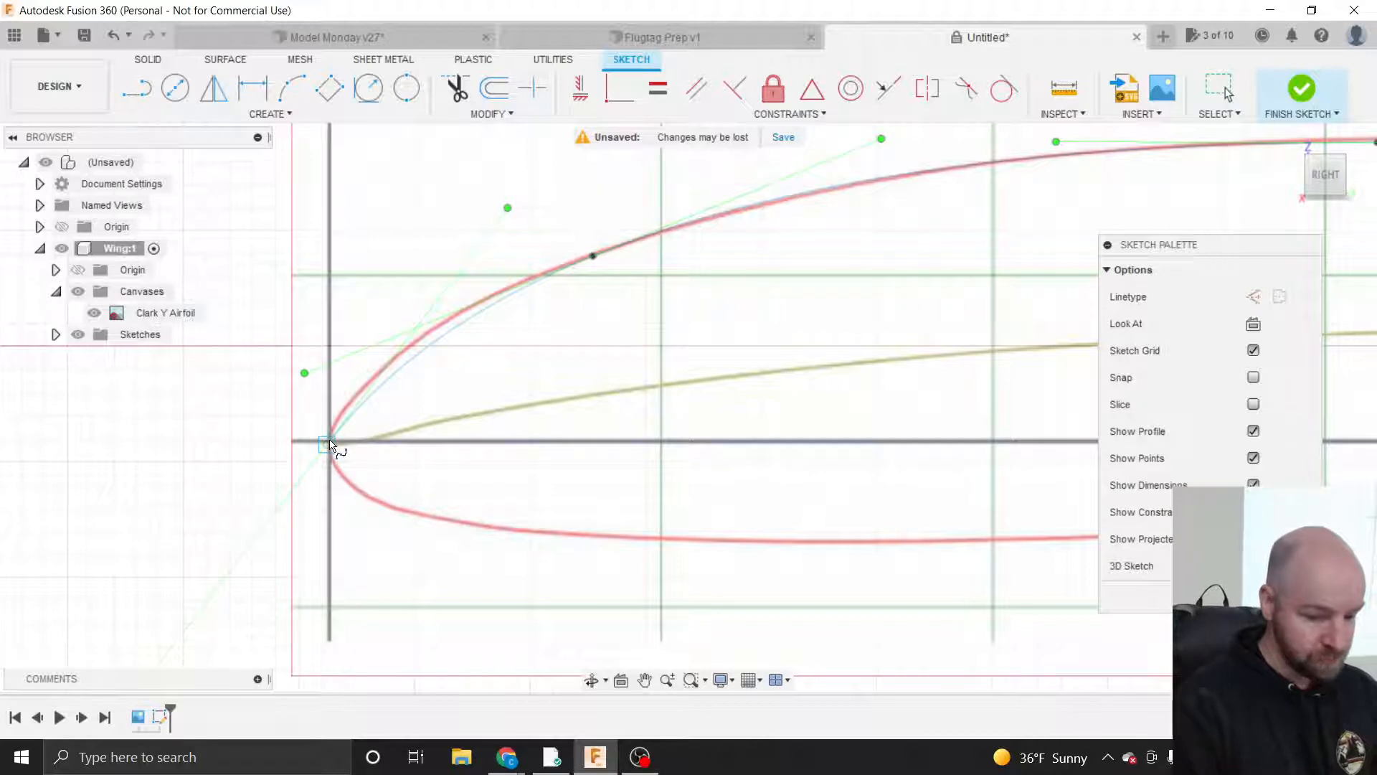
click(330, 442)
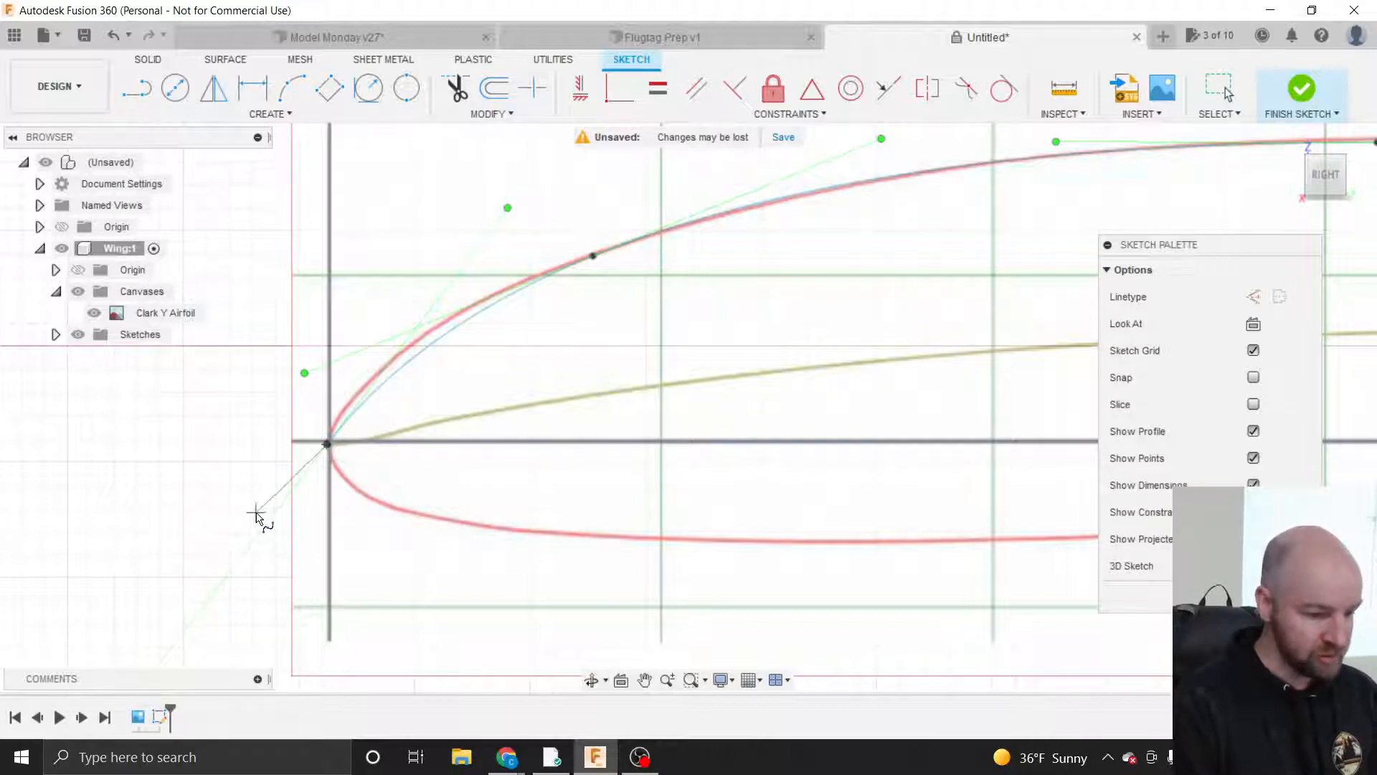
scroll(248, 521, down, 2)
scroll(247, 521, down, 2)
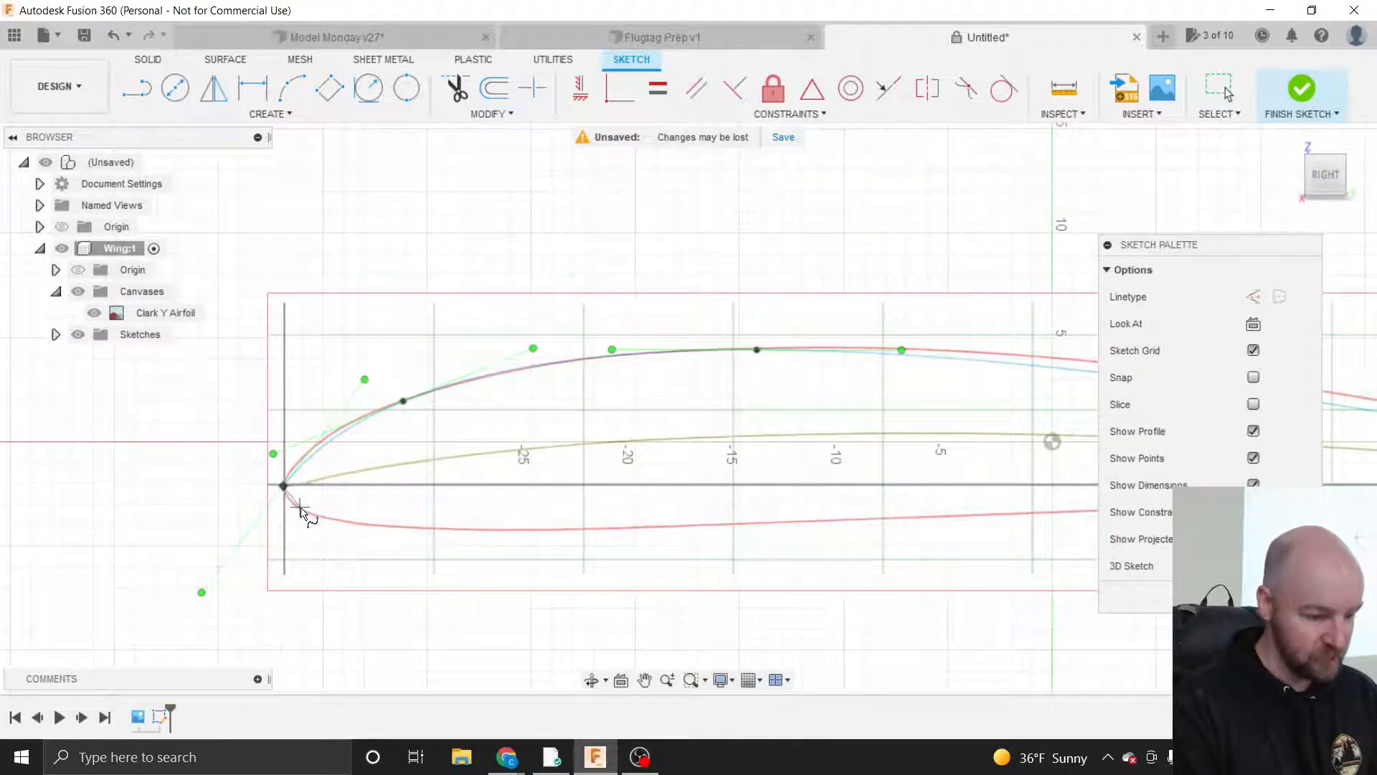
scroll(302, 508, up, 2)
scroll(302, 511, up, 2)
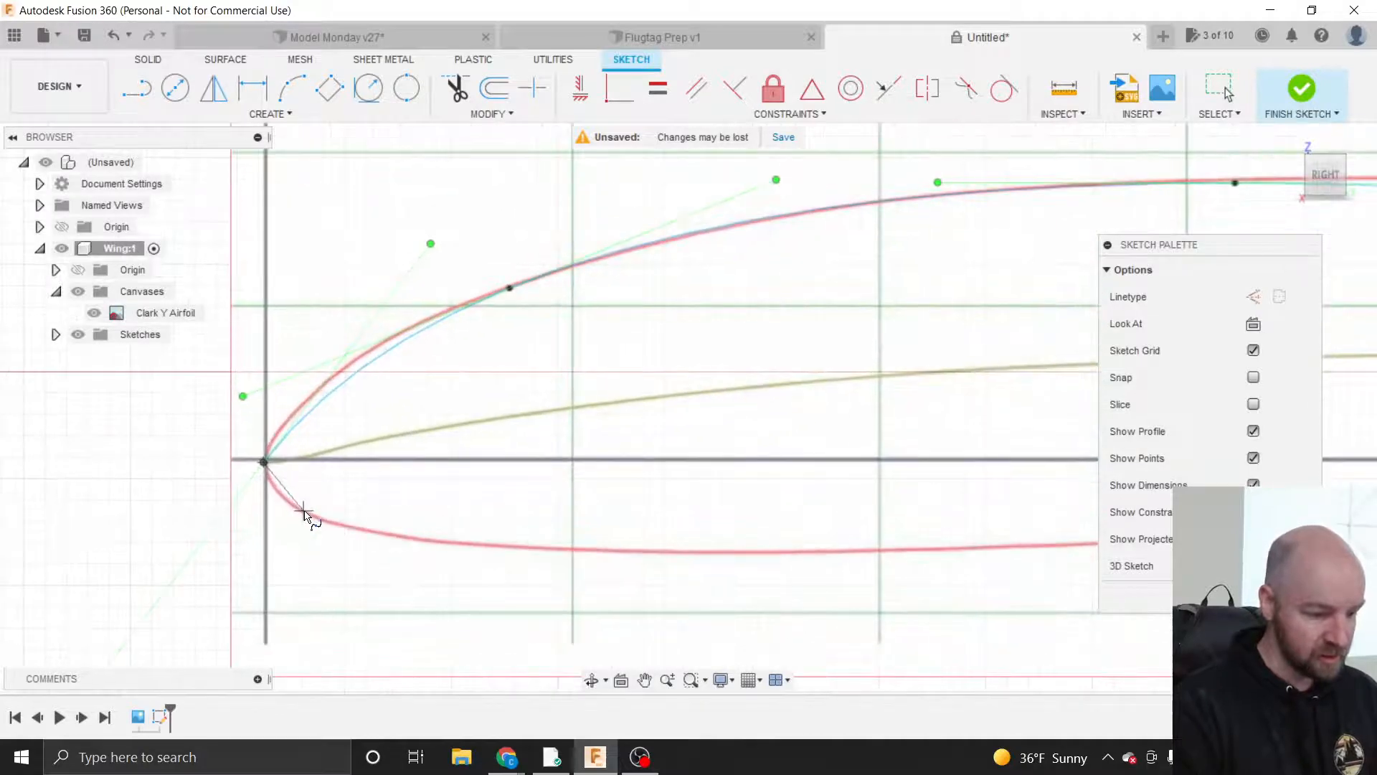
click(304, 511)
scroll(233, 562, down, 3)
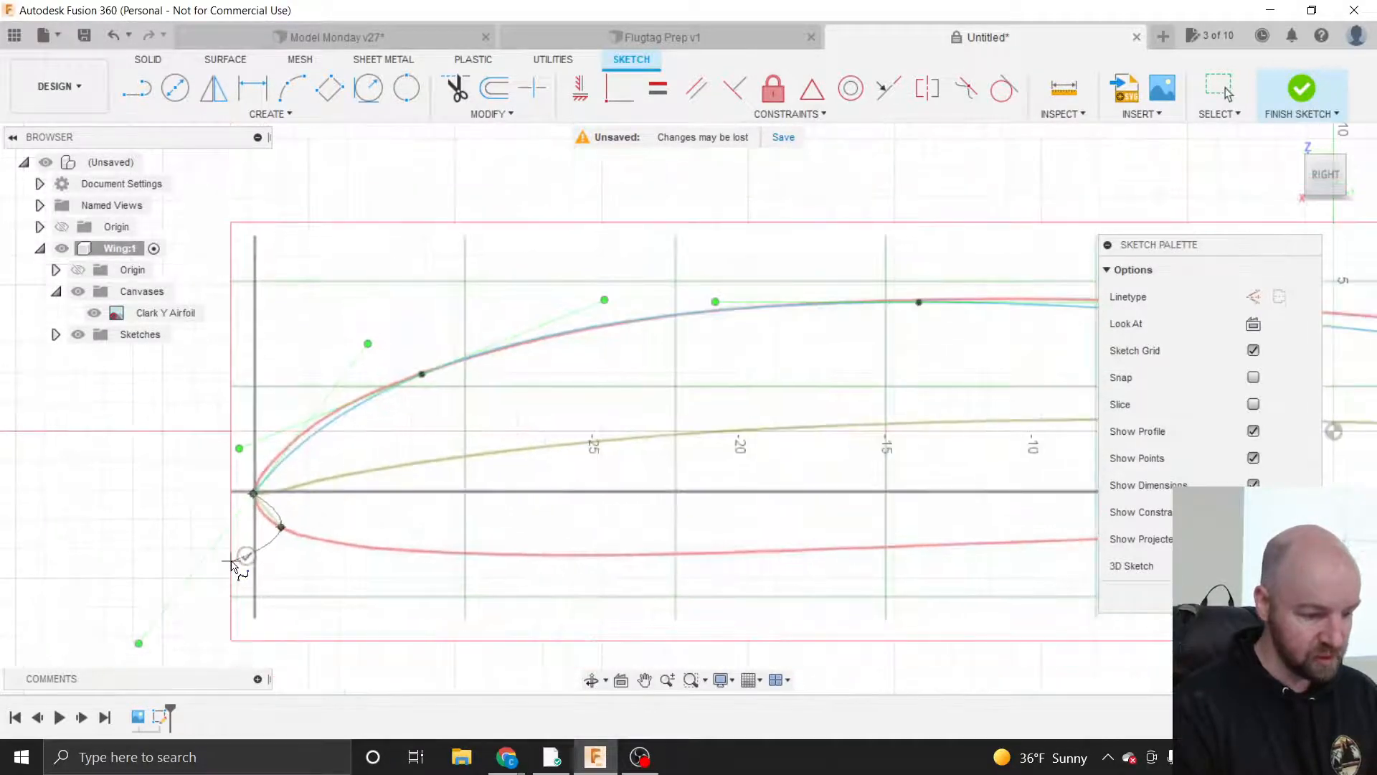
click(637, 554)
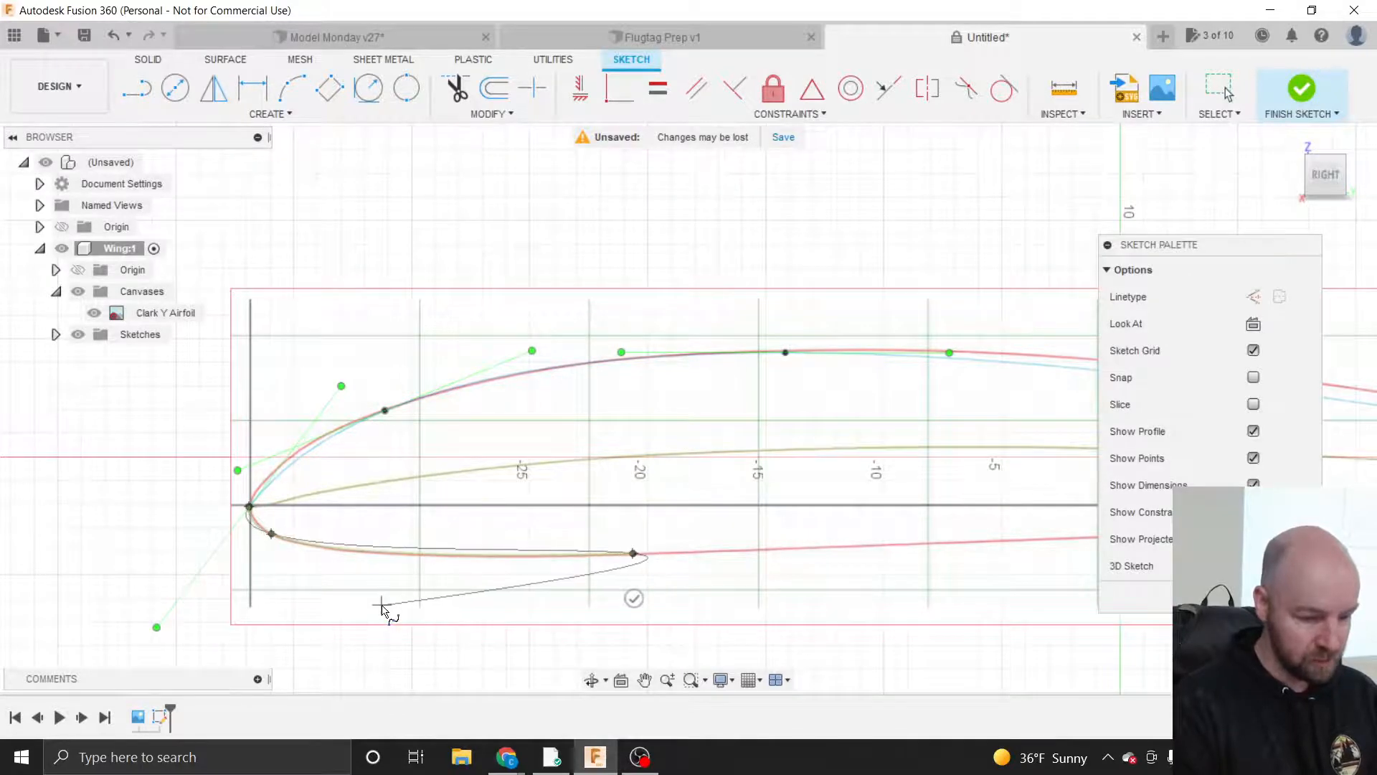
scroll(384, 608, down, 4)
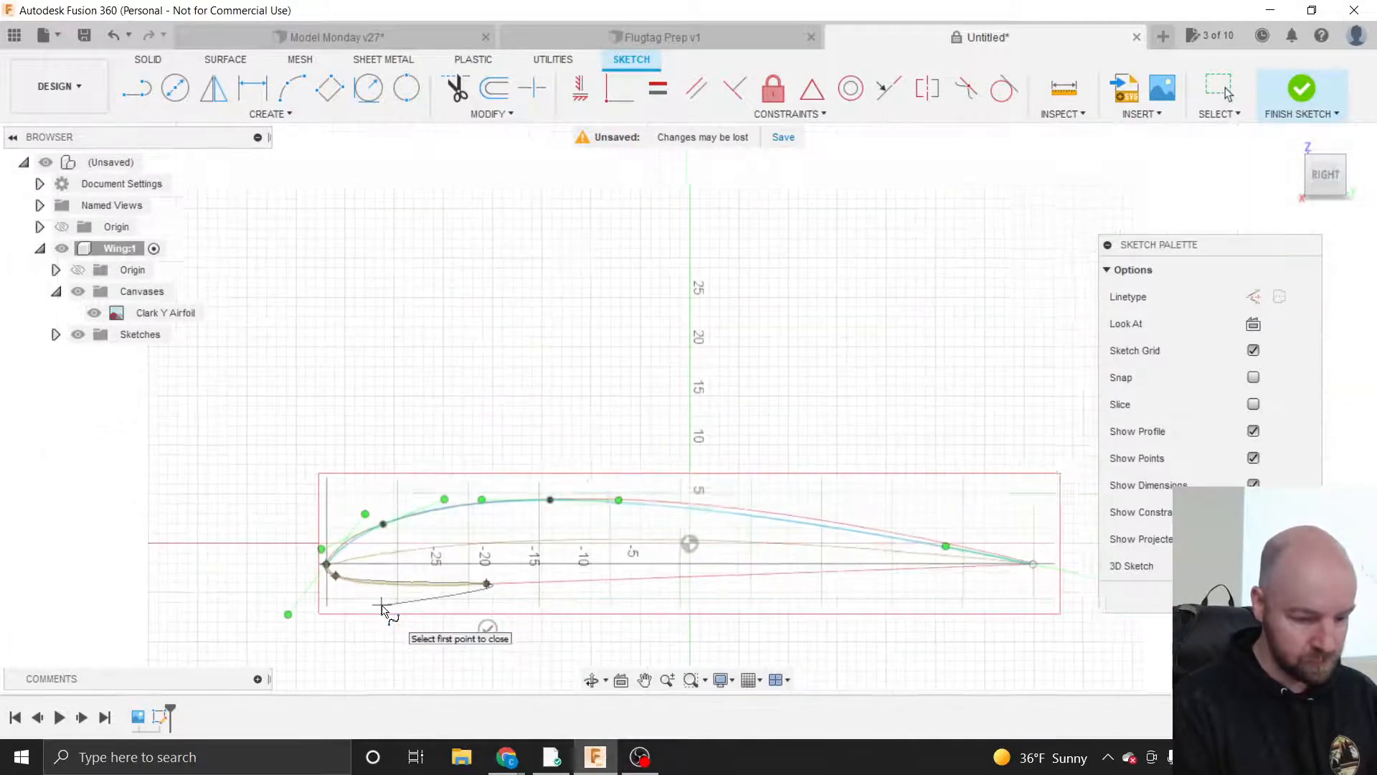
click(1029, 566)
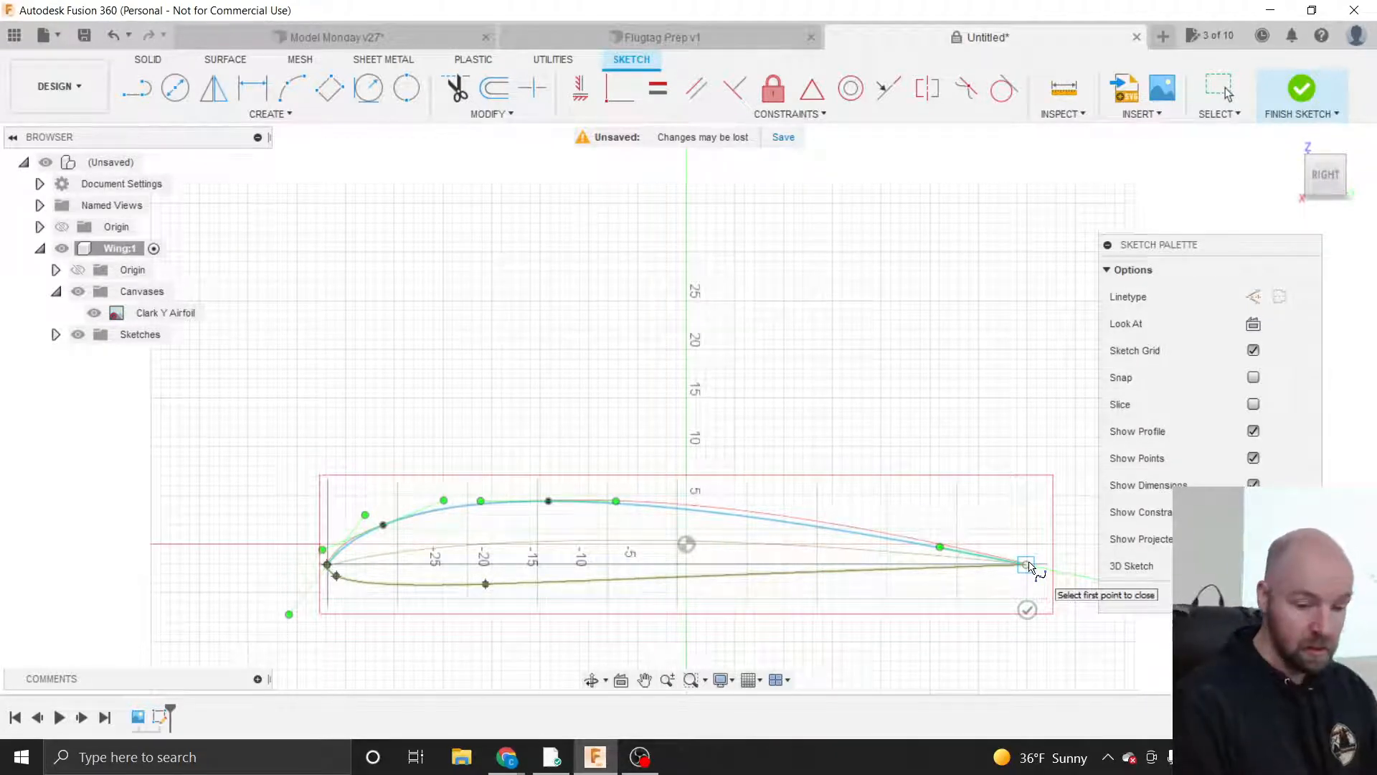
click(1028, 609)
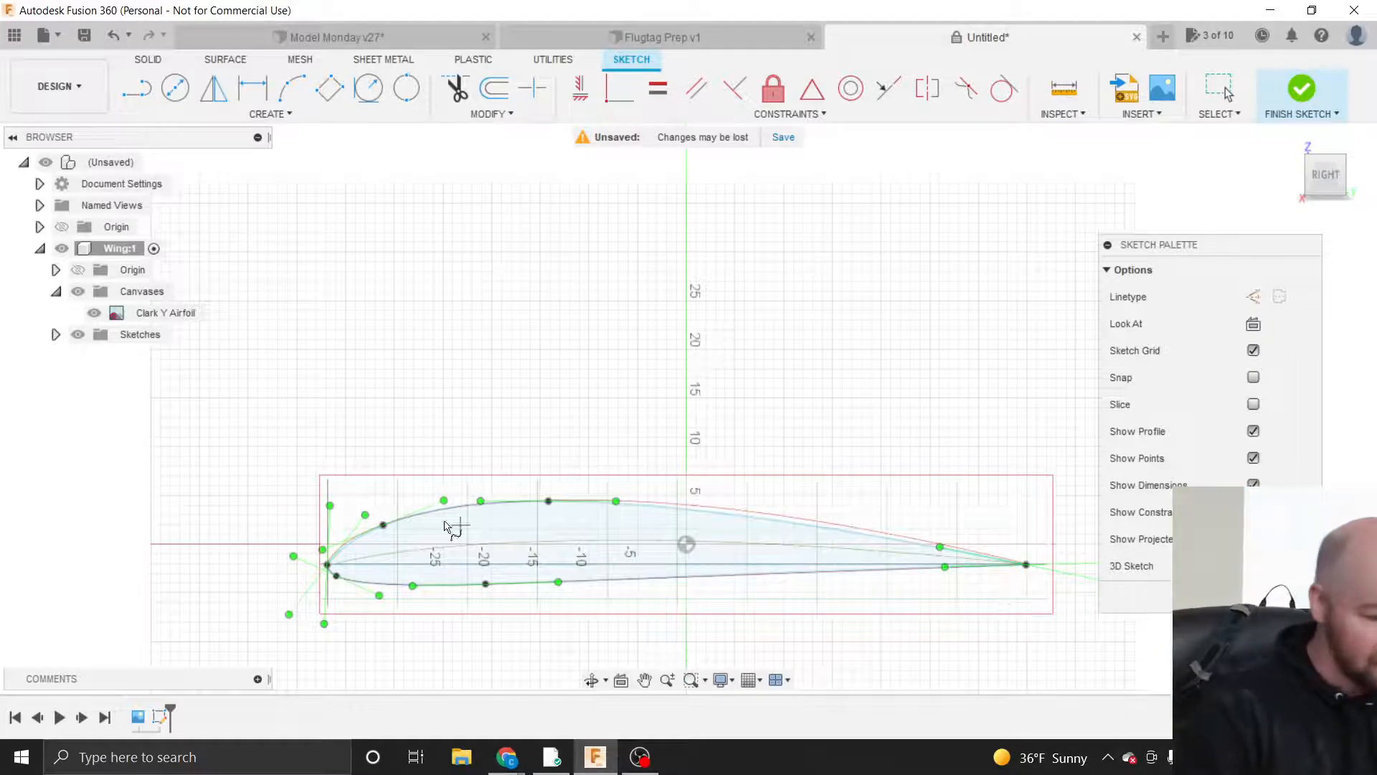
scroll(870, 523, down, 1)
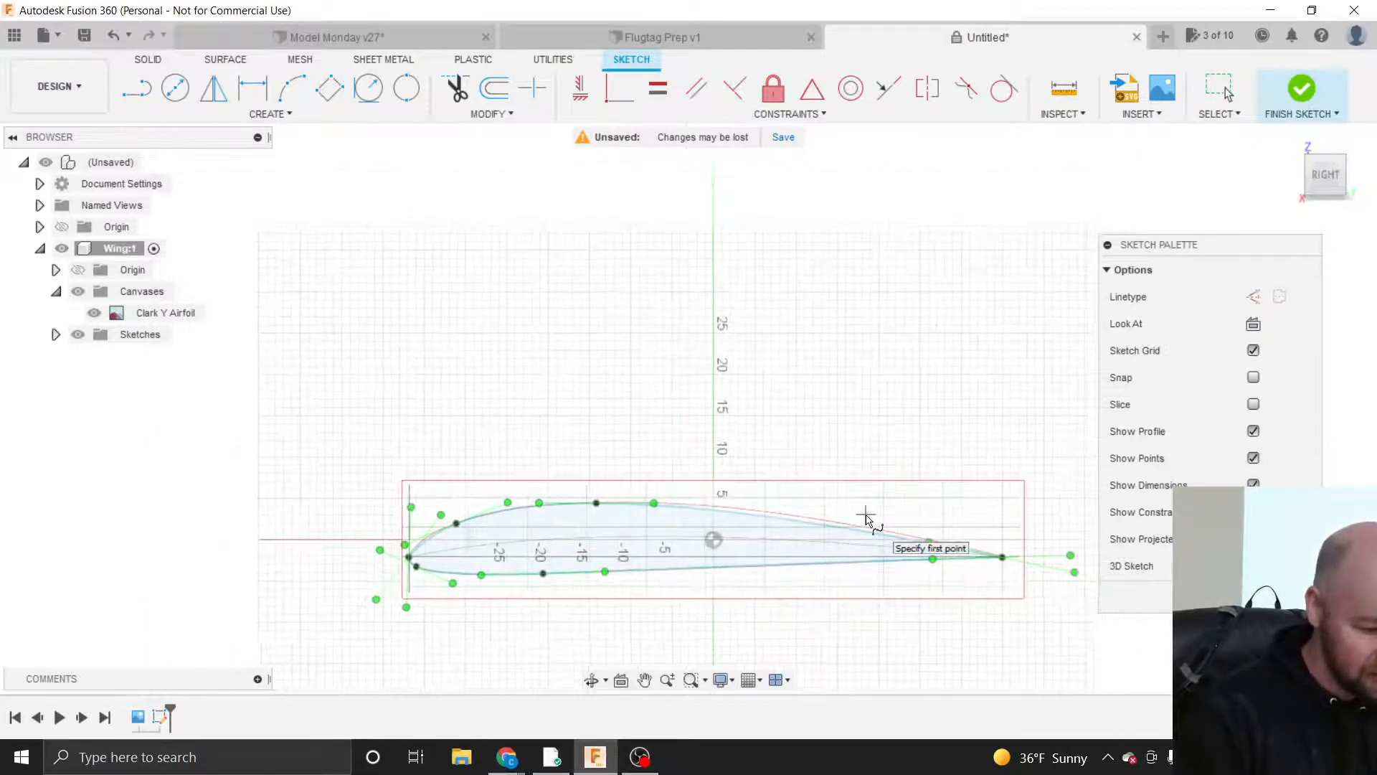
scroll(962, 629, down, 1)
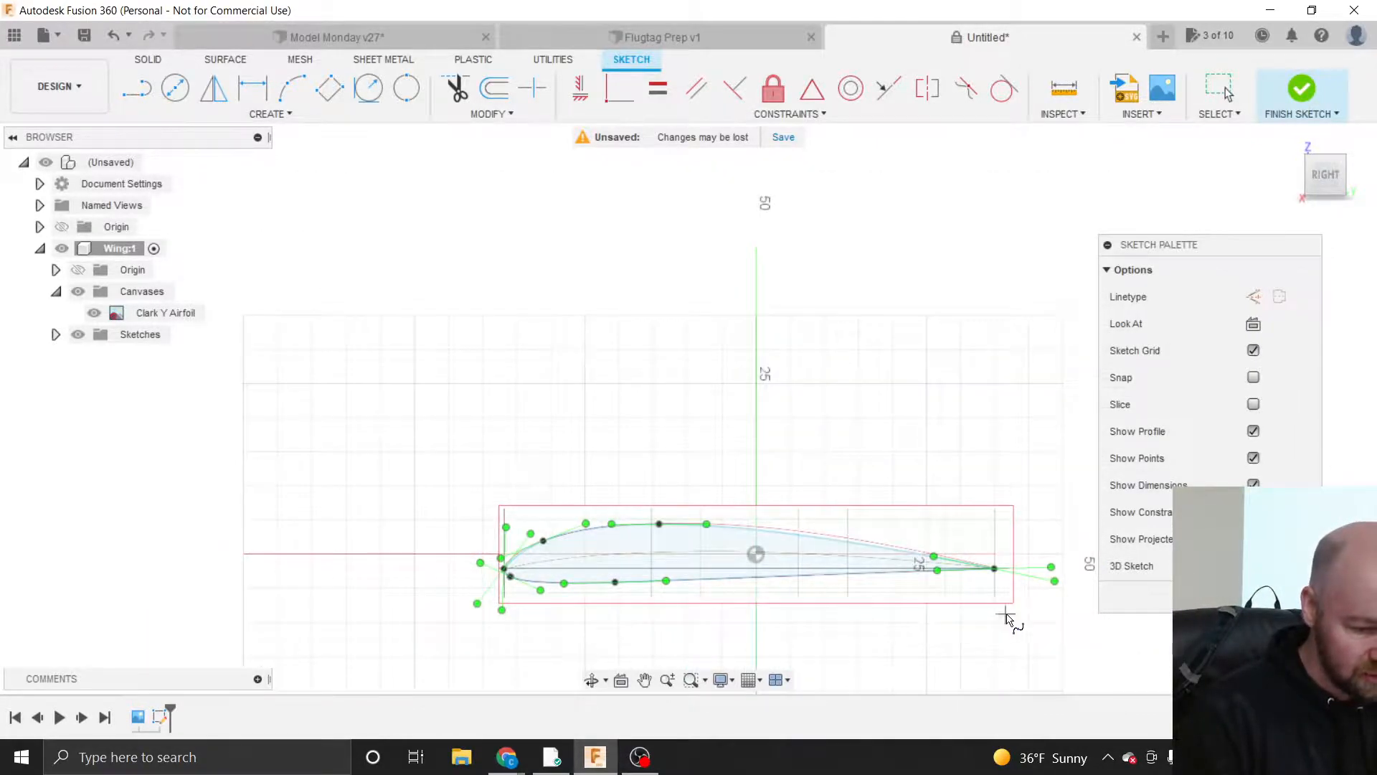
scroll(1006, 617, up, 2)
scroll(1007, 617, up, 1)
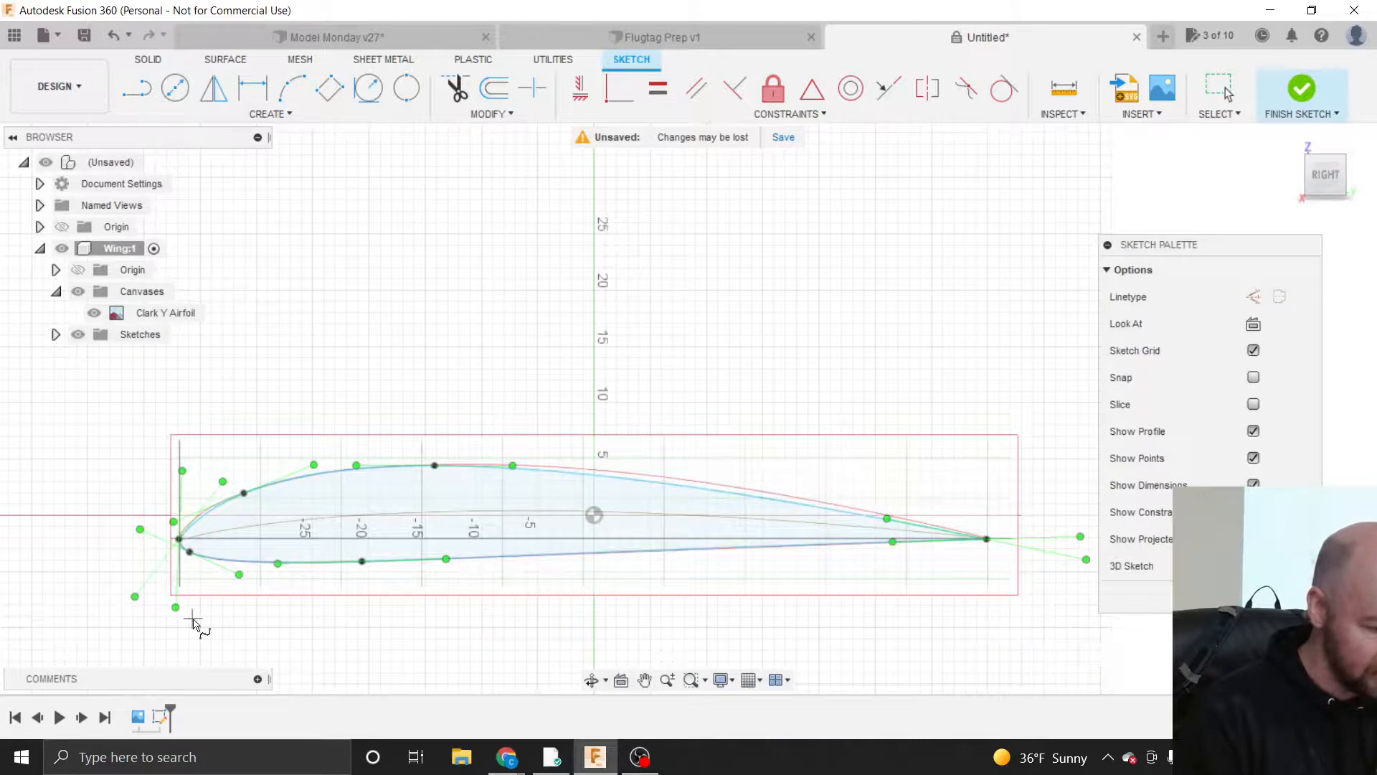
scroll(192, 623, up, 2)
scroll(193, 622, up, 2)
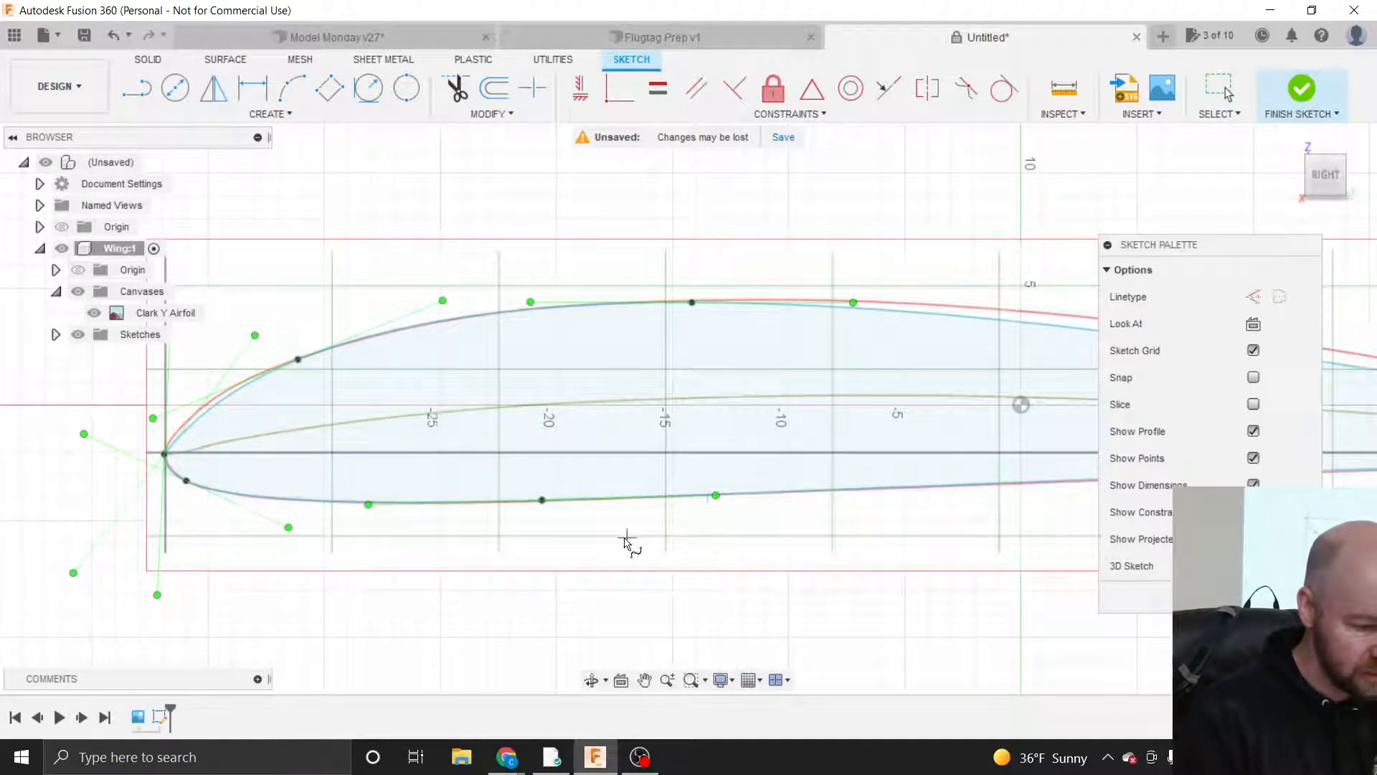
click(270, 113)
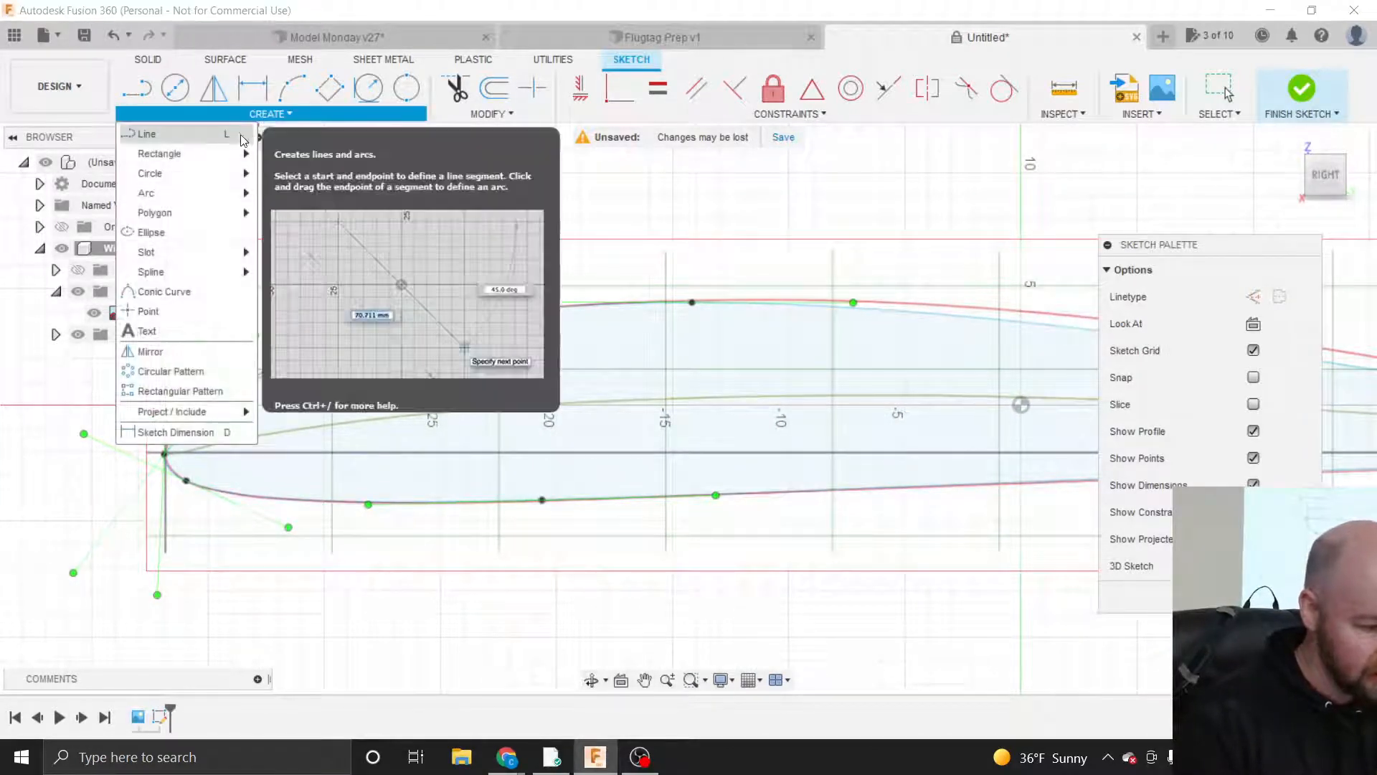
mouse_move(182, 268)
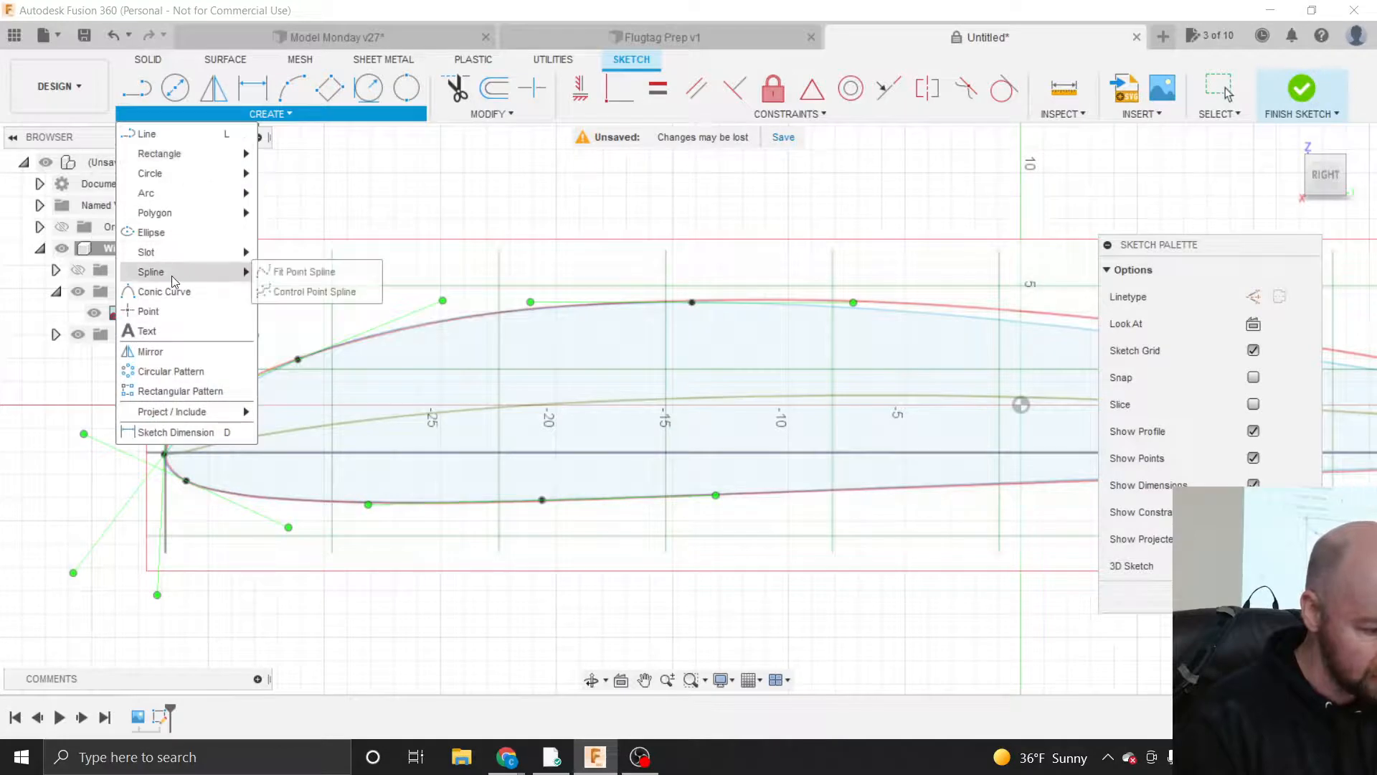
click(281, 270)
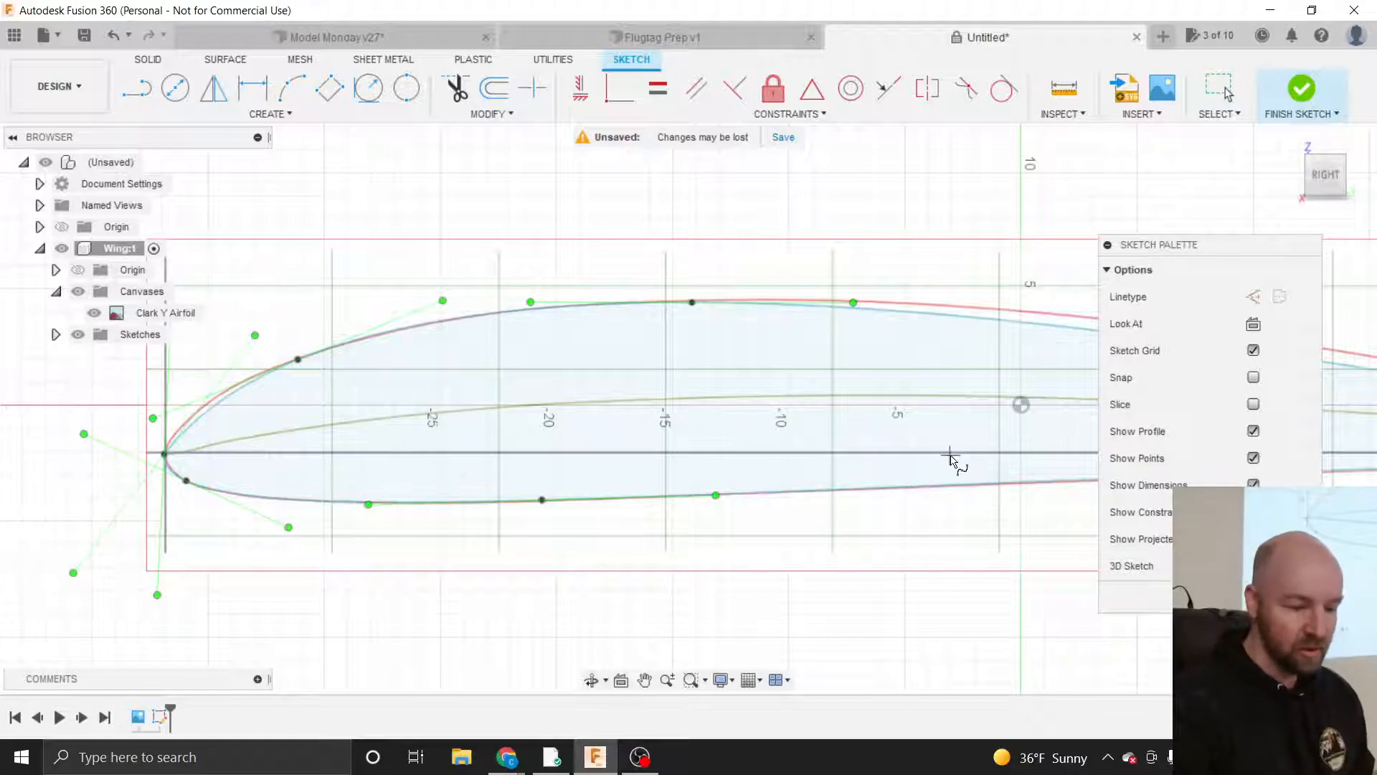
scroll(947, 462, down, 3)
scroll(360, 488, up, 5)
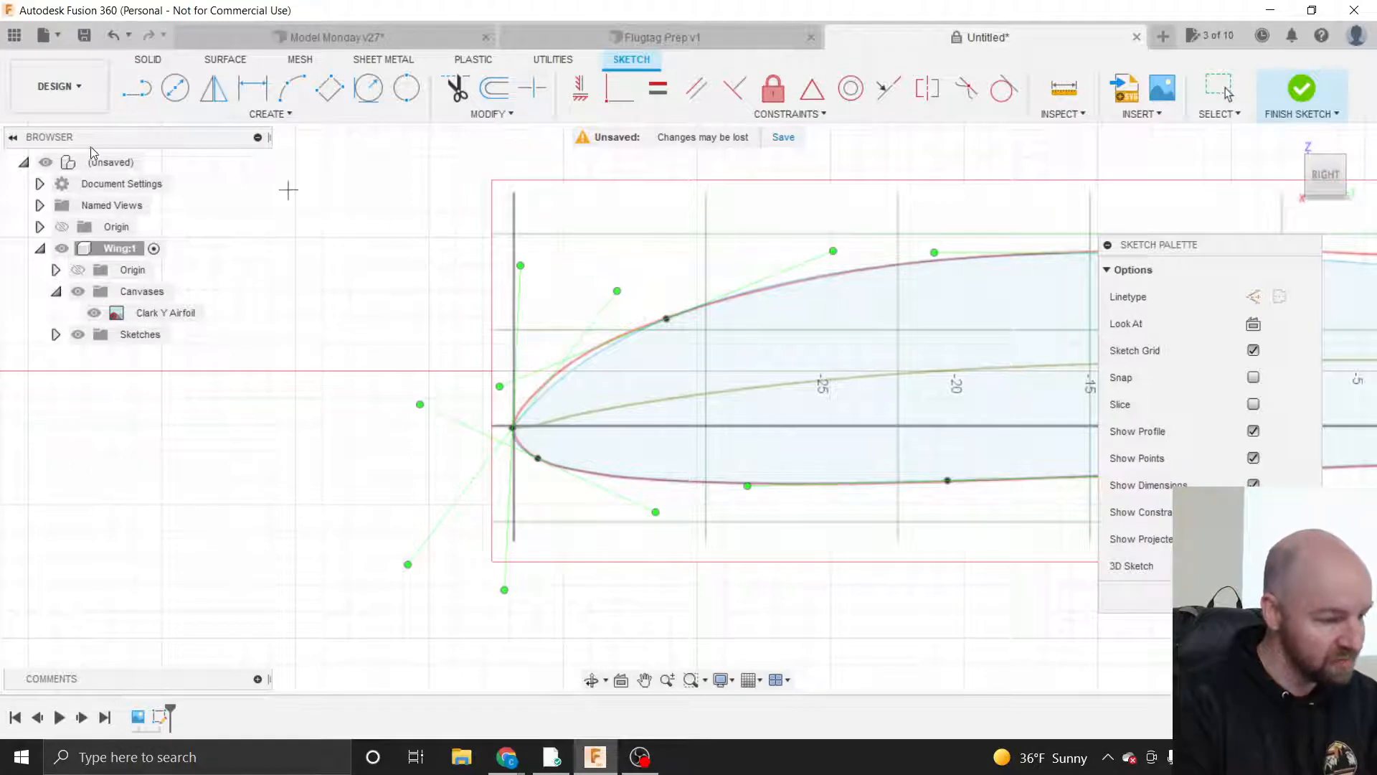
- Collapse the browser and expand it again, twice in a row
click(13, 138)
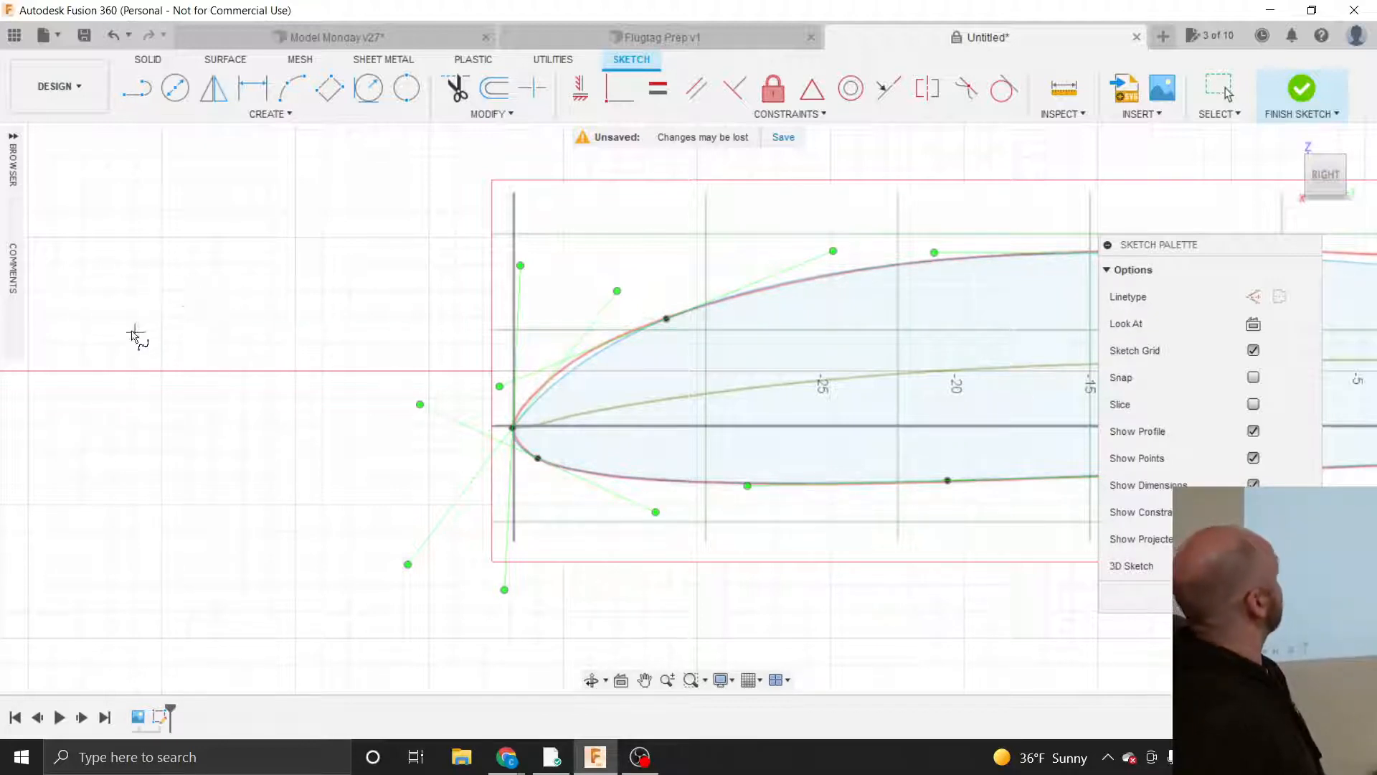
click(13, 137)
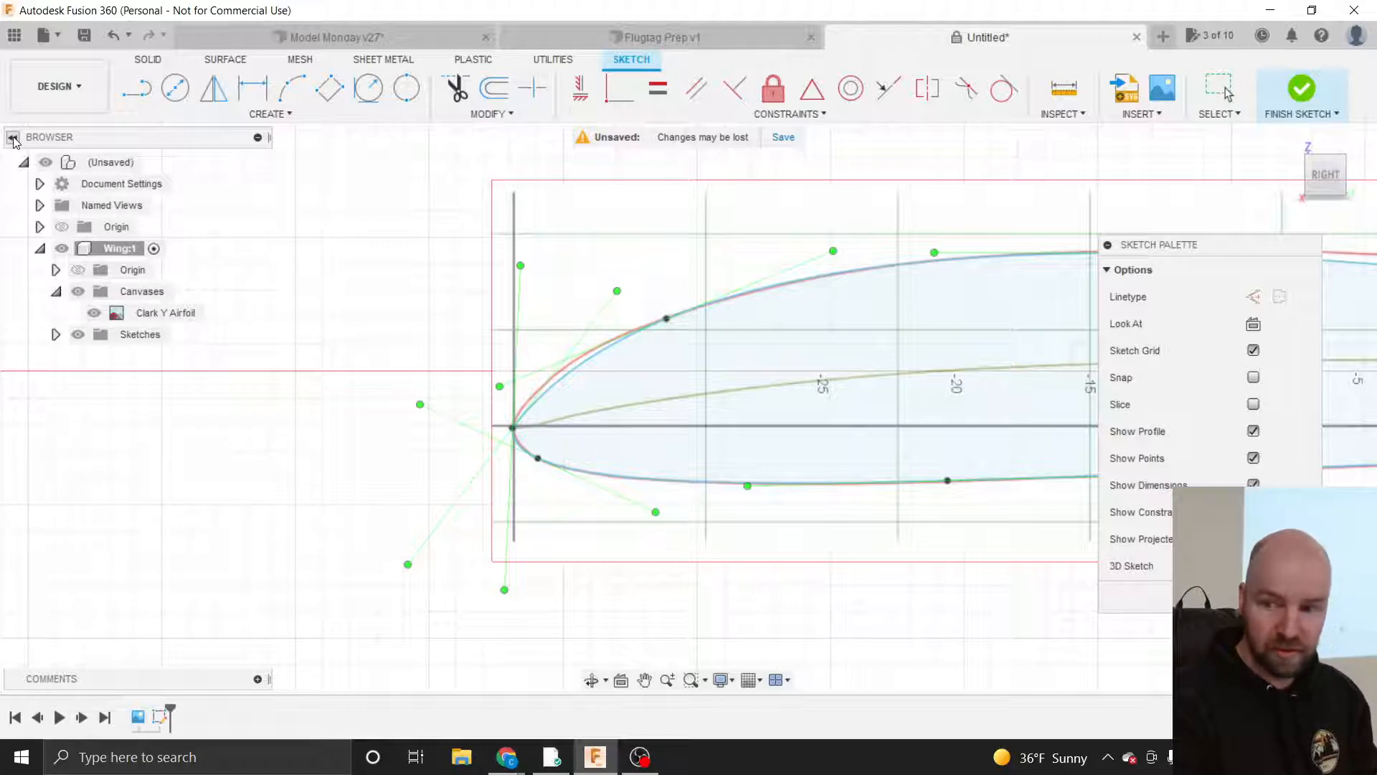
click(13, 139)
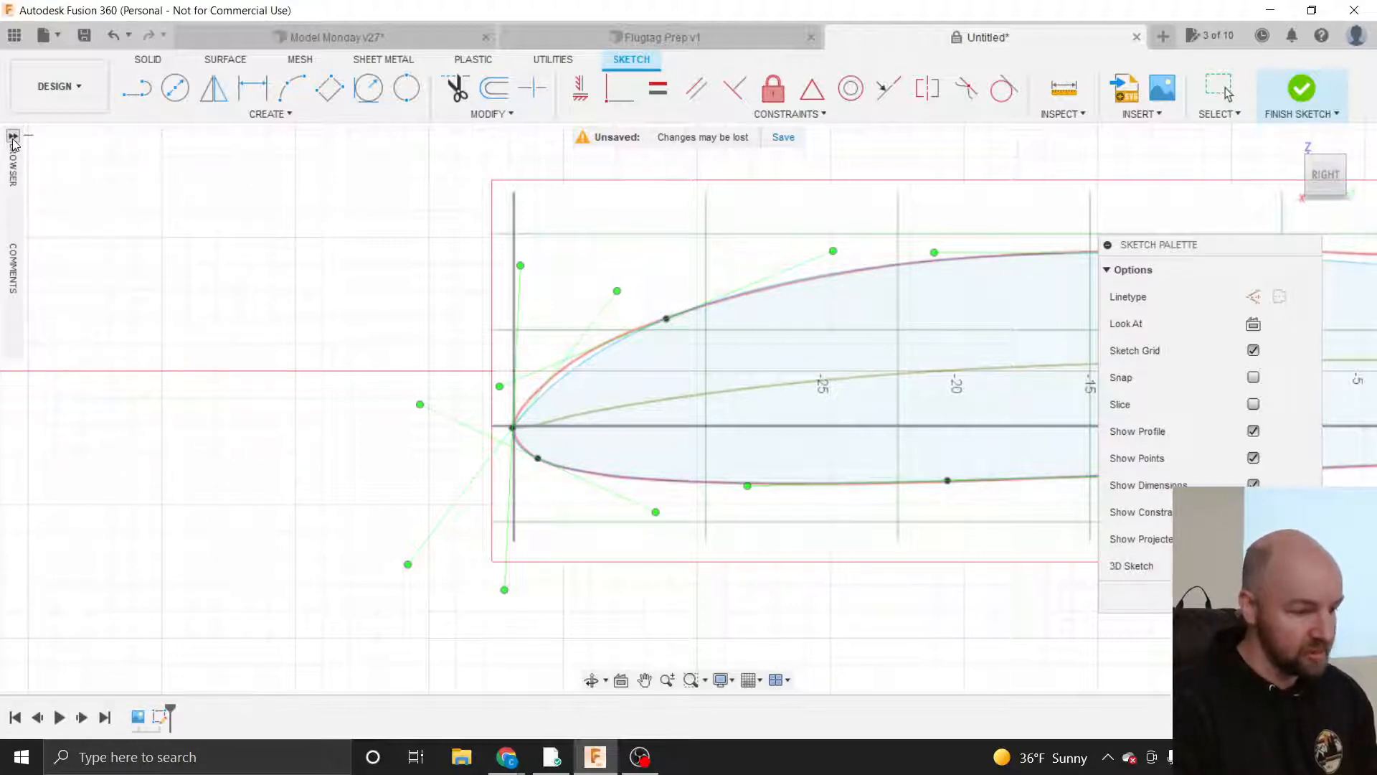
click(13, 137)
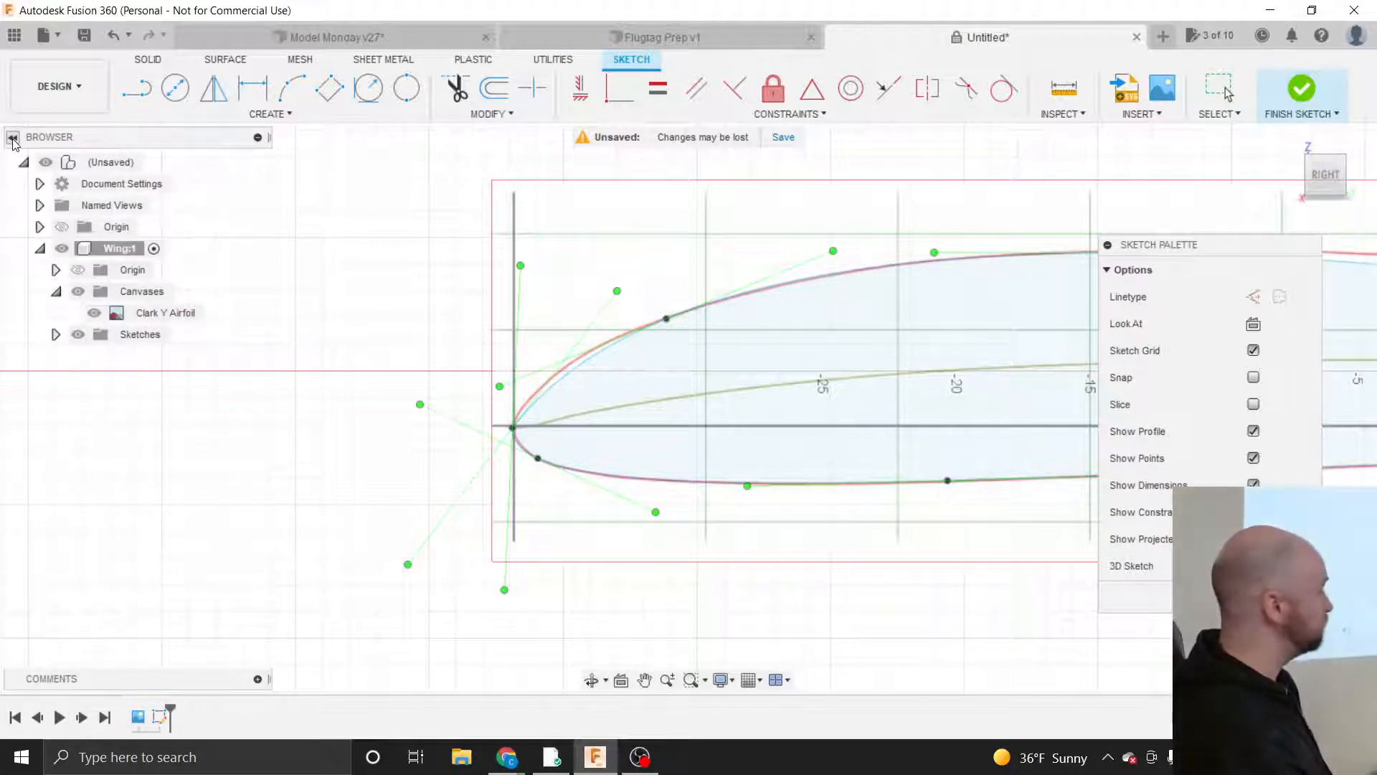
key(l)
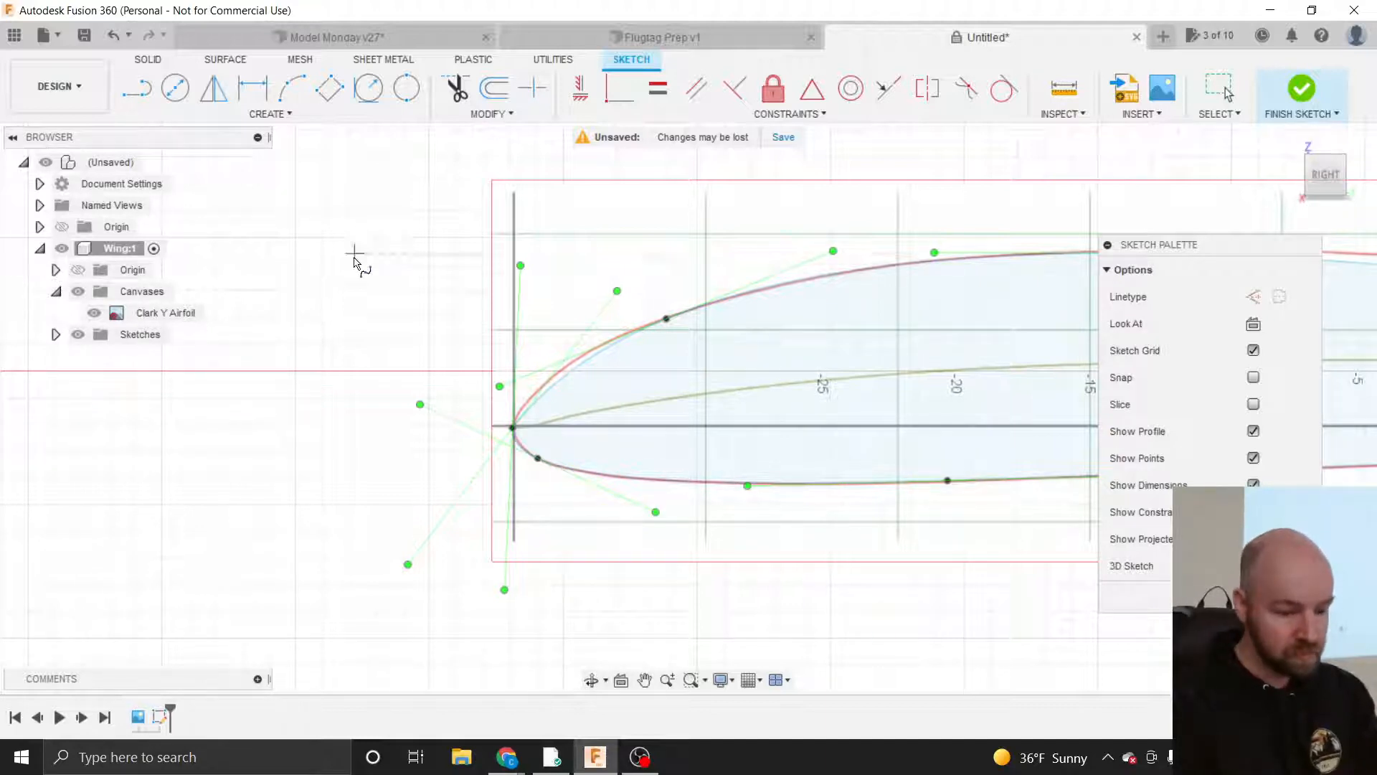
scroll(277, 459, down, 5)
scroll(277, 458, down, 2)
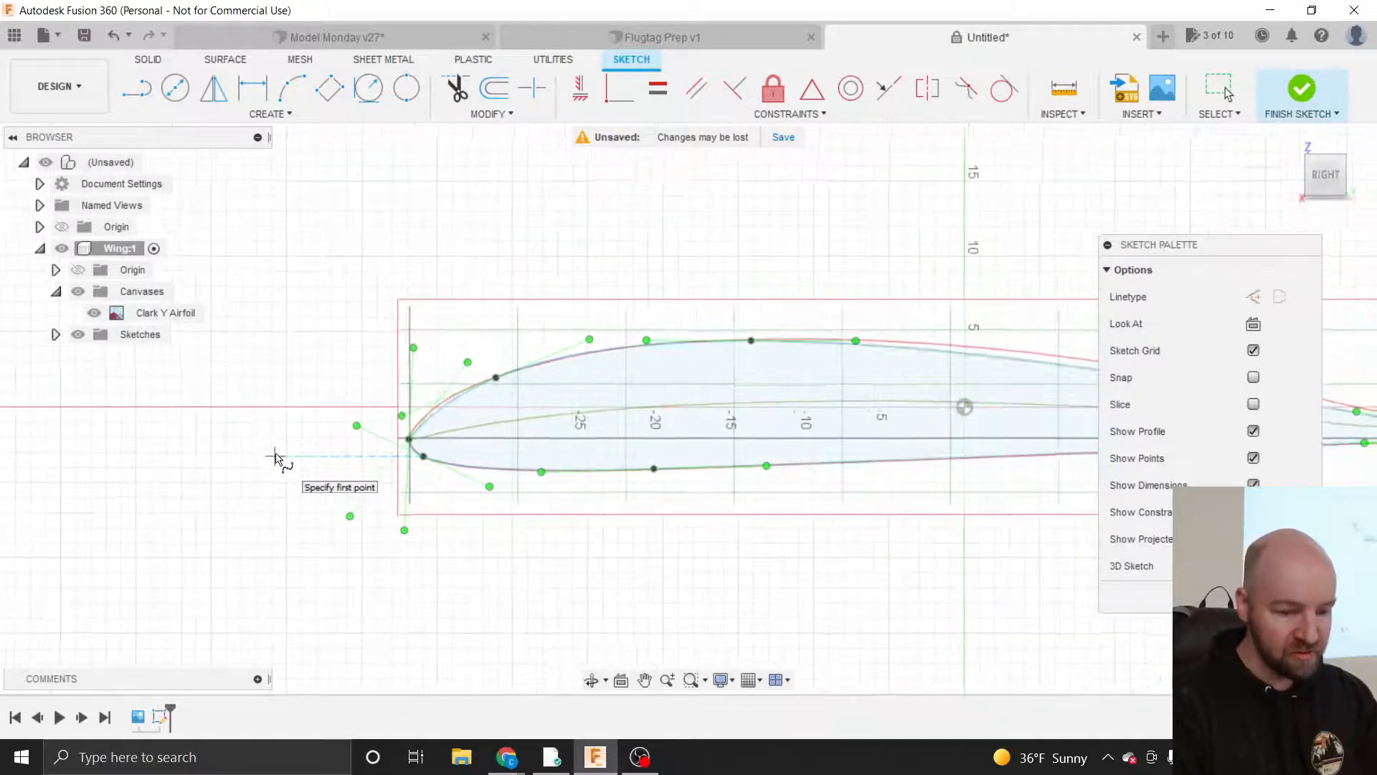
scroll(574, 426, up, 3)
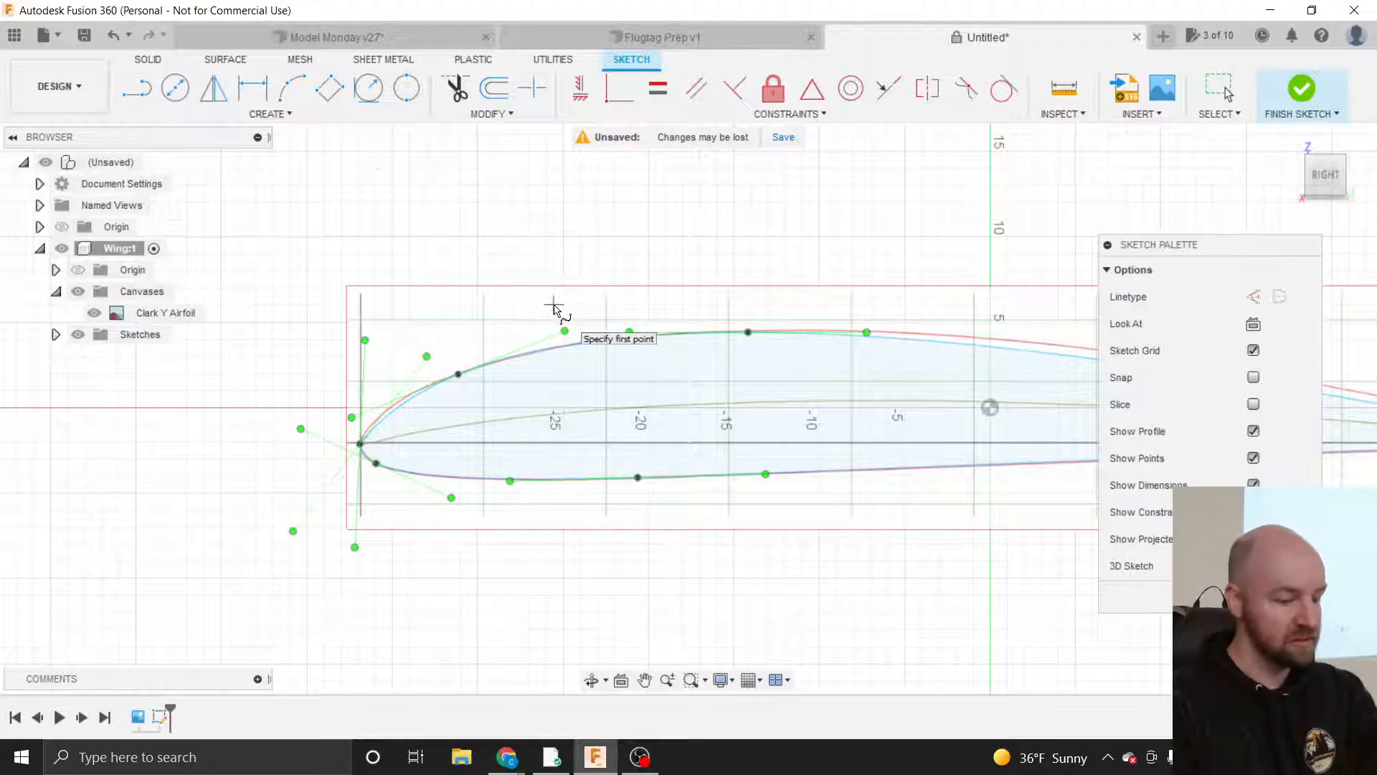
key(Escape)
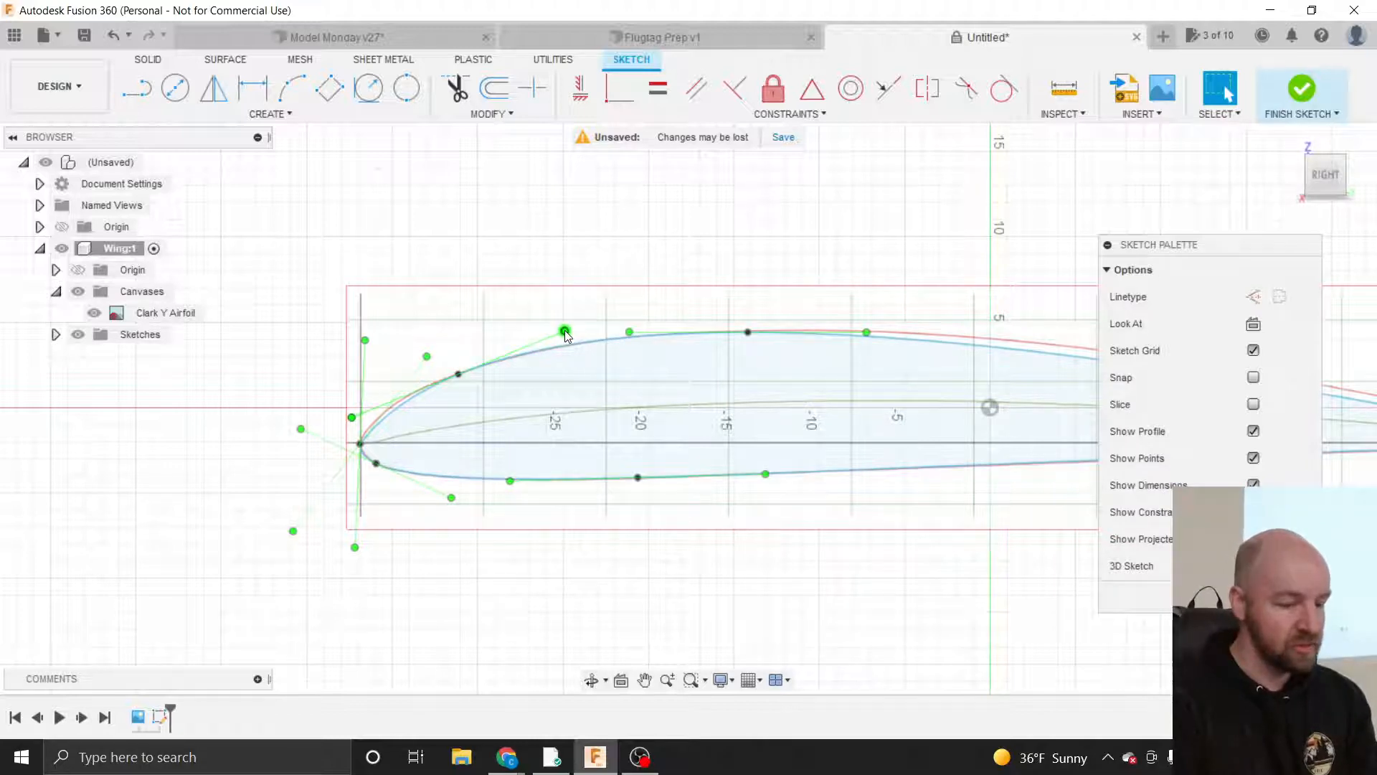
- Move the upper spline's first intermediate fit point closer to the leading edge and adjust its tangent handle to follow the canvas outline
scroll(463, 373, up, 5)
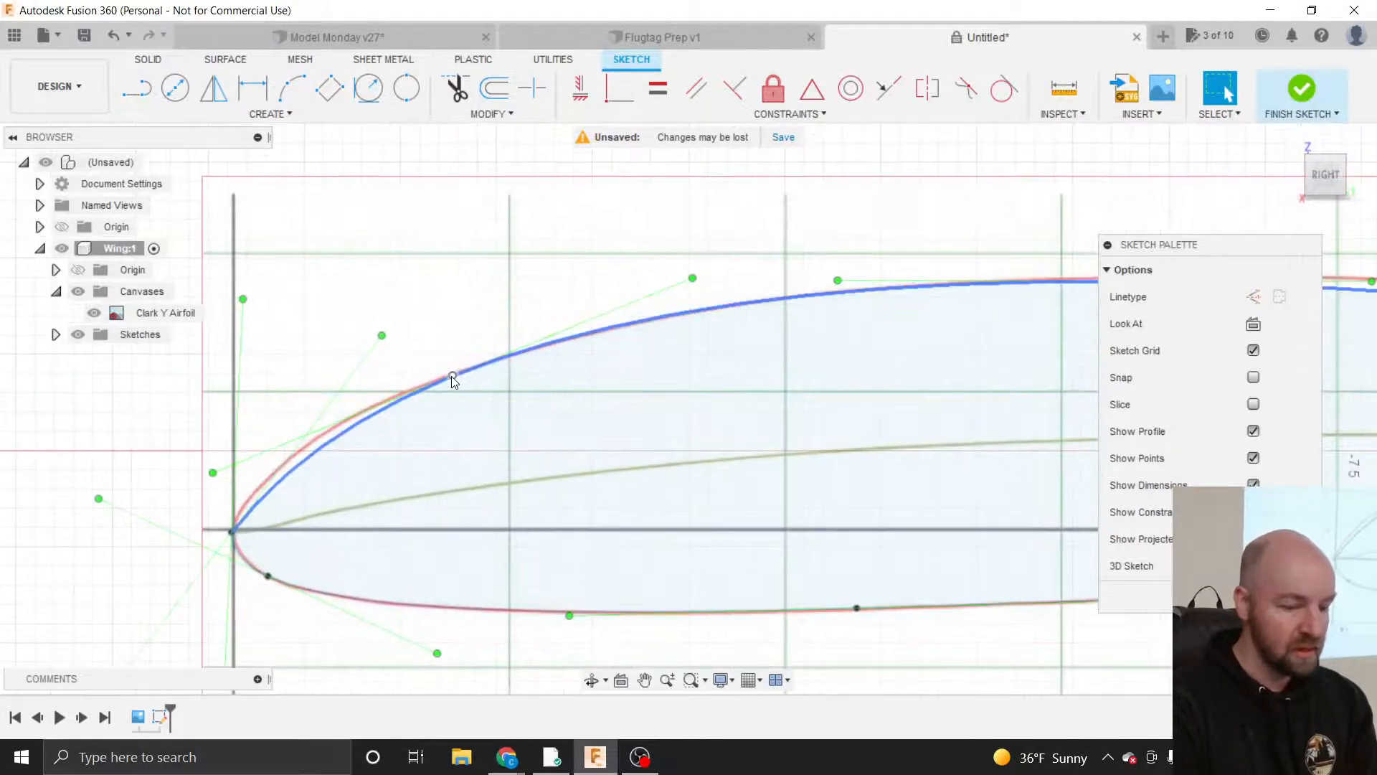
drag(452, 375, 403, 396)
click(403, 397)
drag(173, 498, 162, 496)
scroll(166, 459, down, 5)
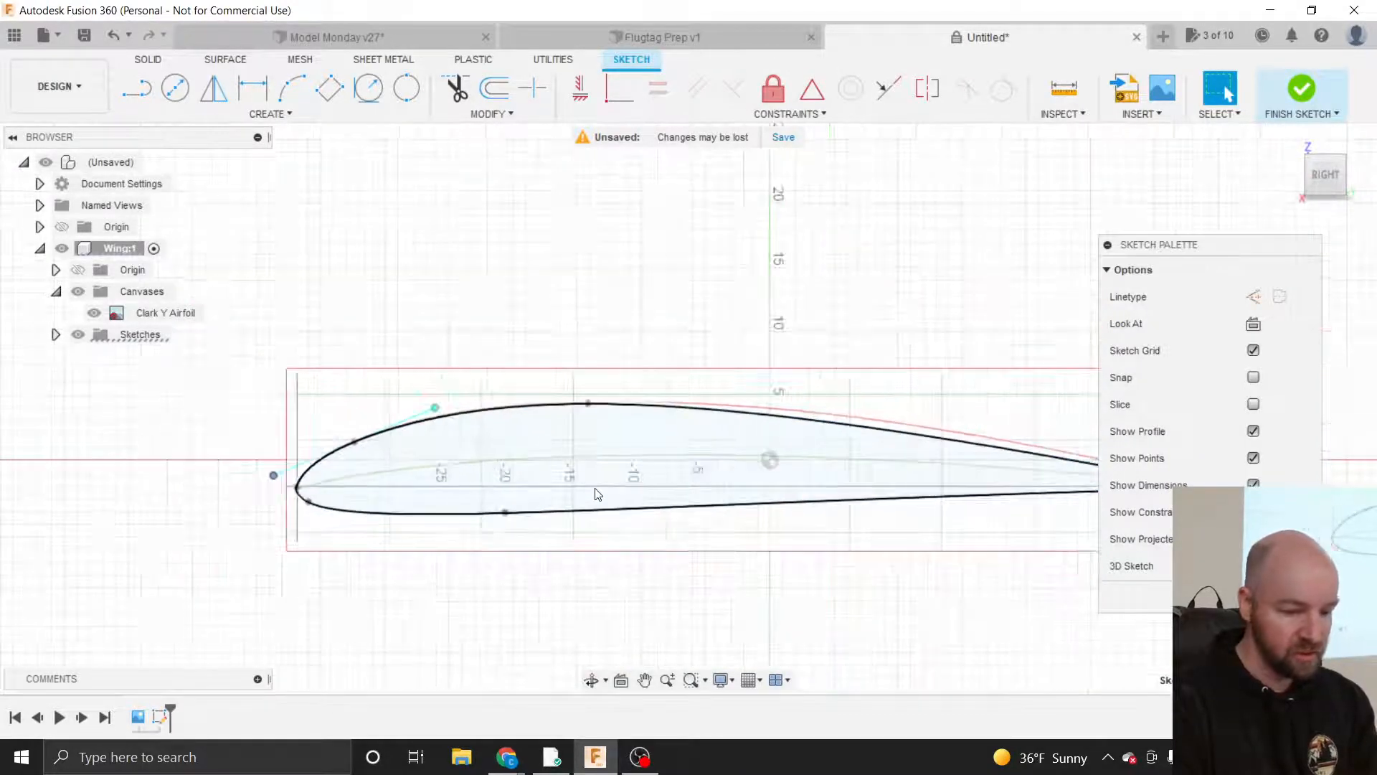
- Lengthen the tangent handle of the upper spline's highest fit point to match the canvas outline toward the trailing edge
click(587, 404)
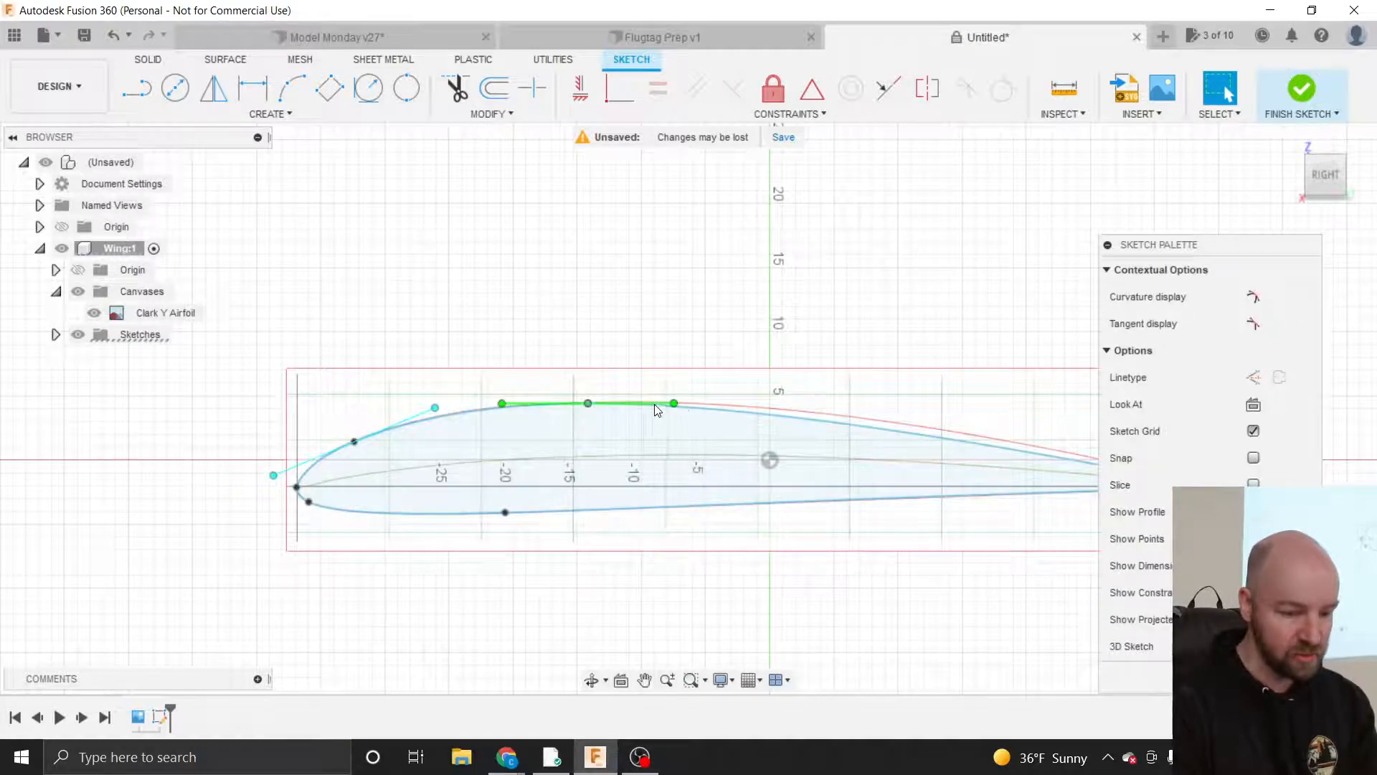
drag(674, 404, 690, 401)
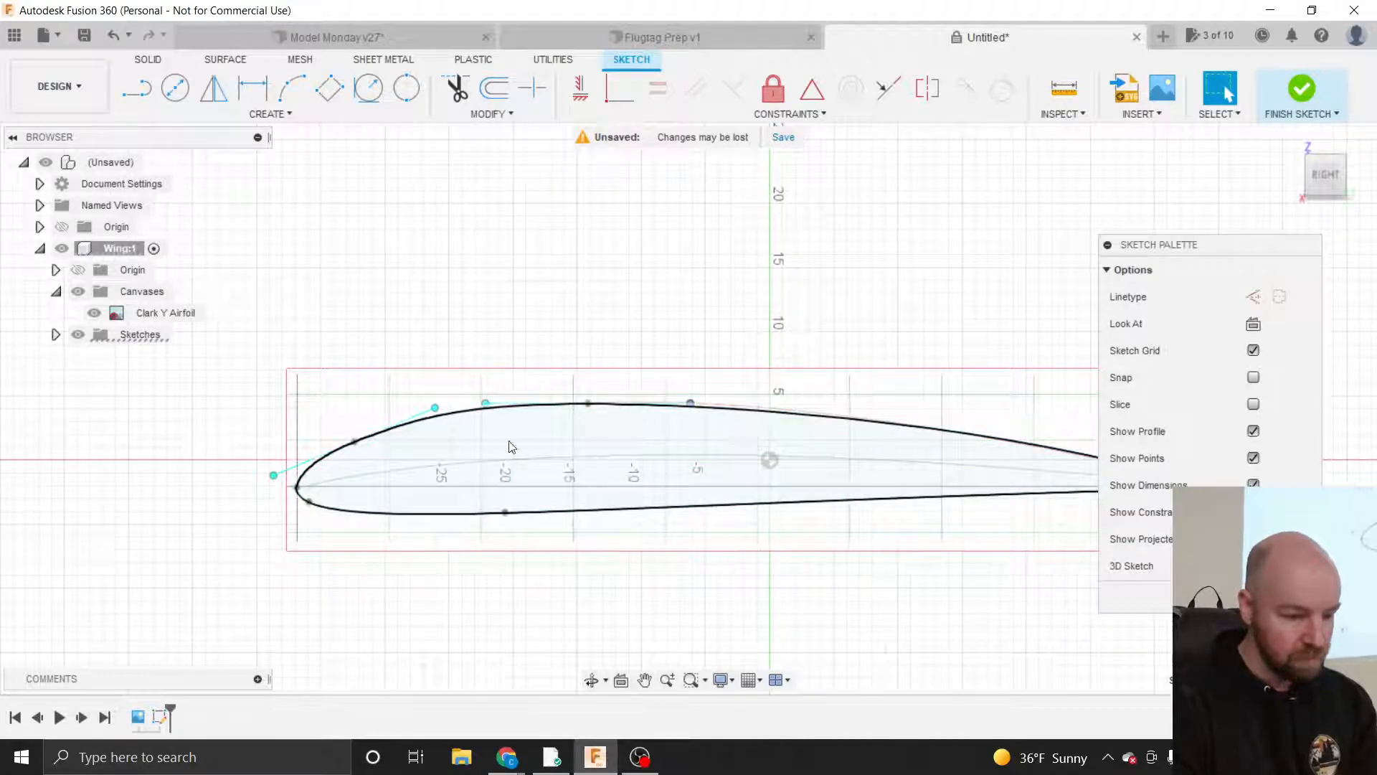
scroll(370, 444, up, 5)
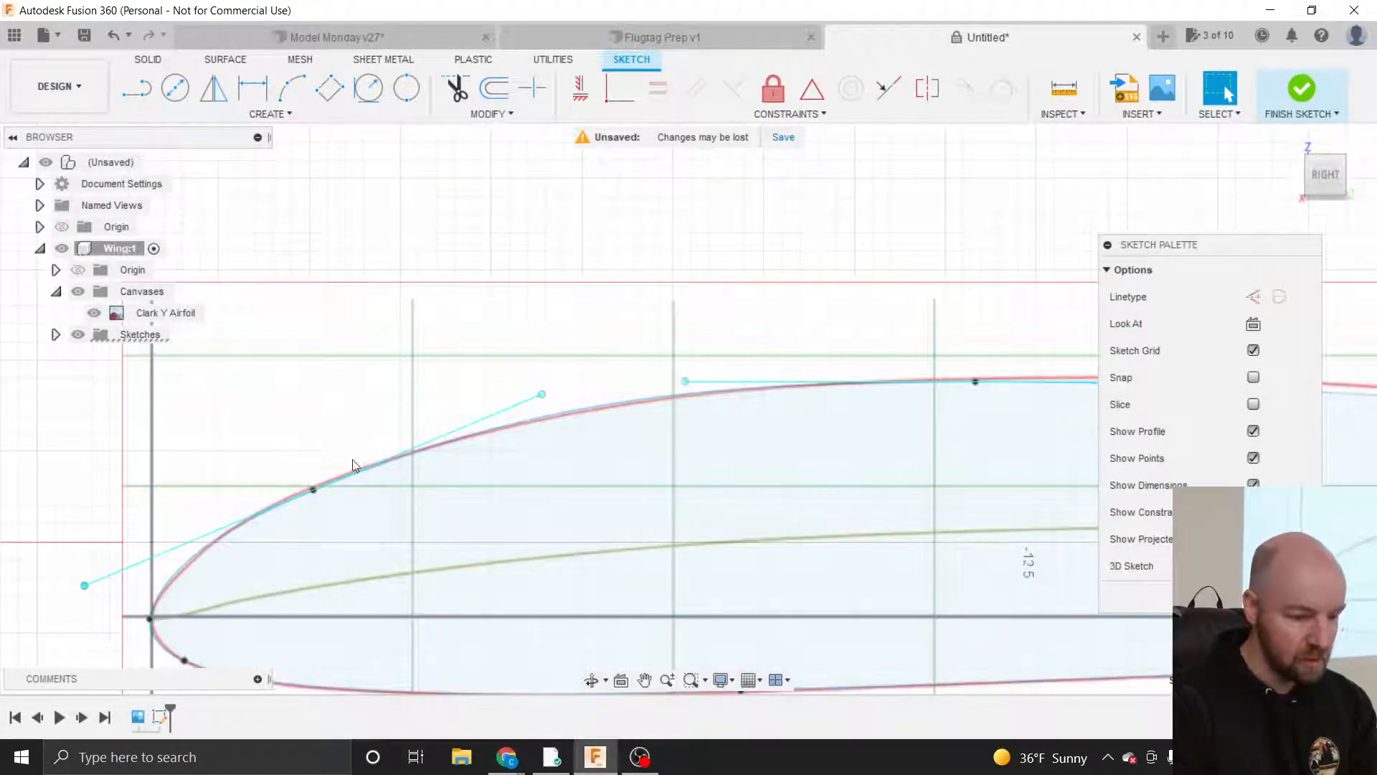
- Nudge the upper spline's first intermediate fit point onto the canvas airfoil outline
drag(308, 485, 312, 489)
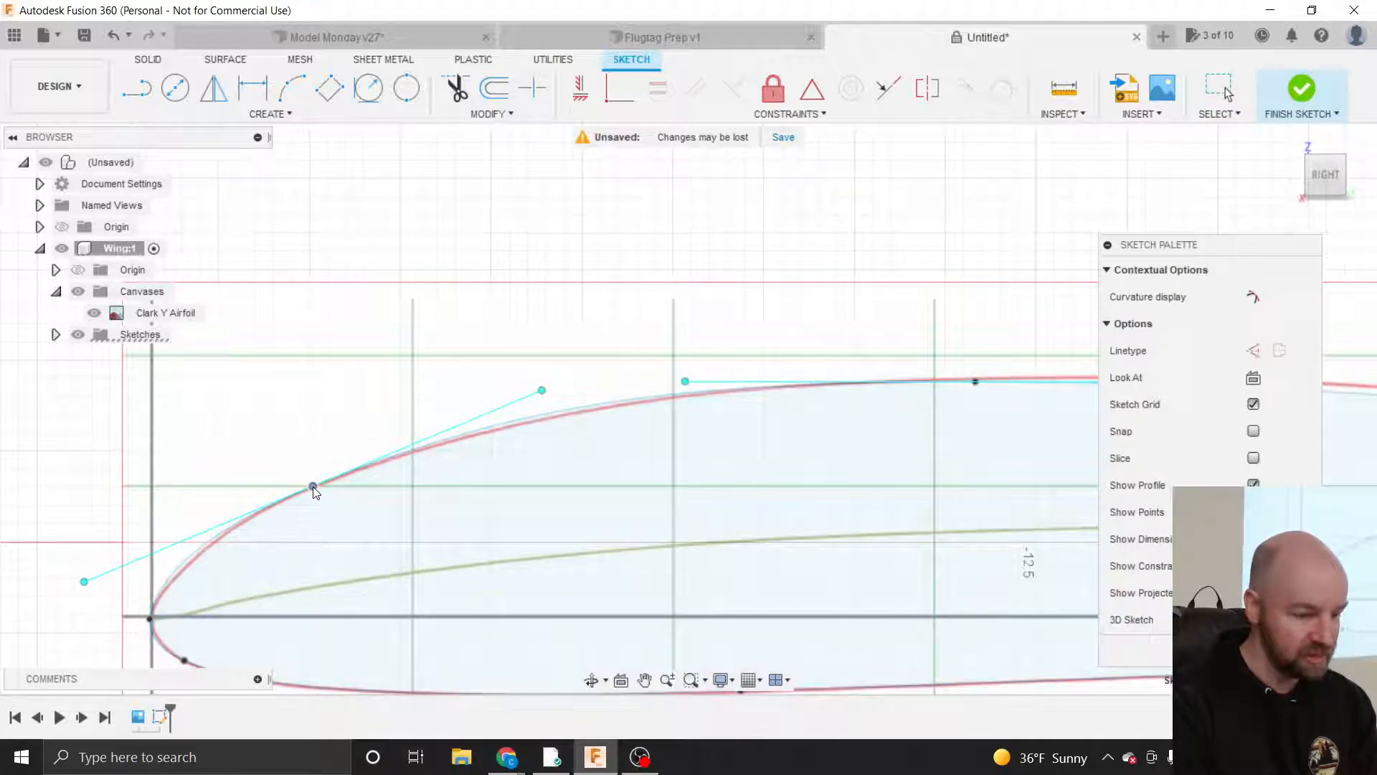
scroll(323, 363, down, 5)
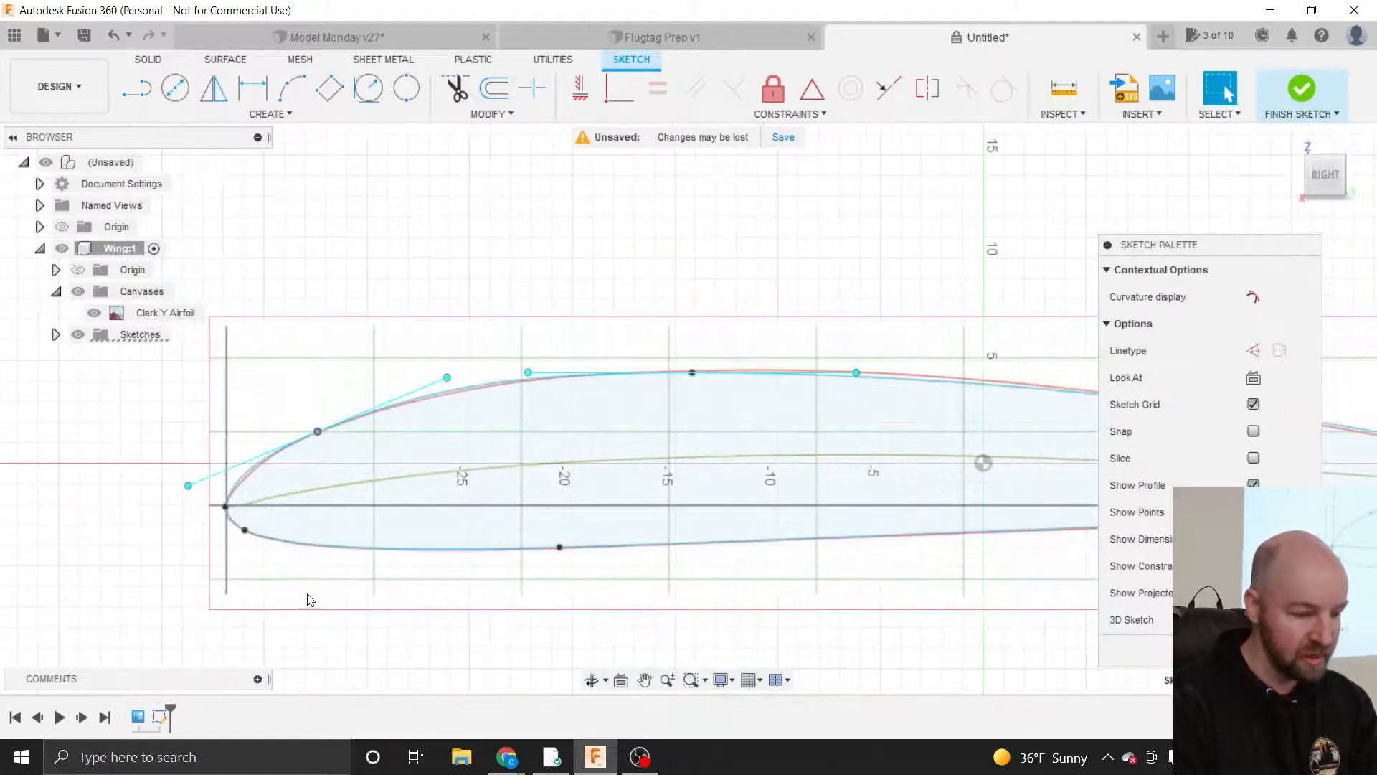
- Shorten and re-angle the tangent handle of the lower spline's fit point nearest the leading edge to match the canvas outline
scroll(244, 547, up, 5)
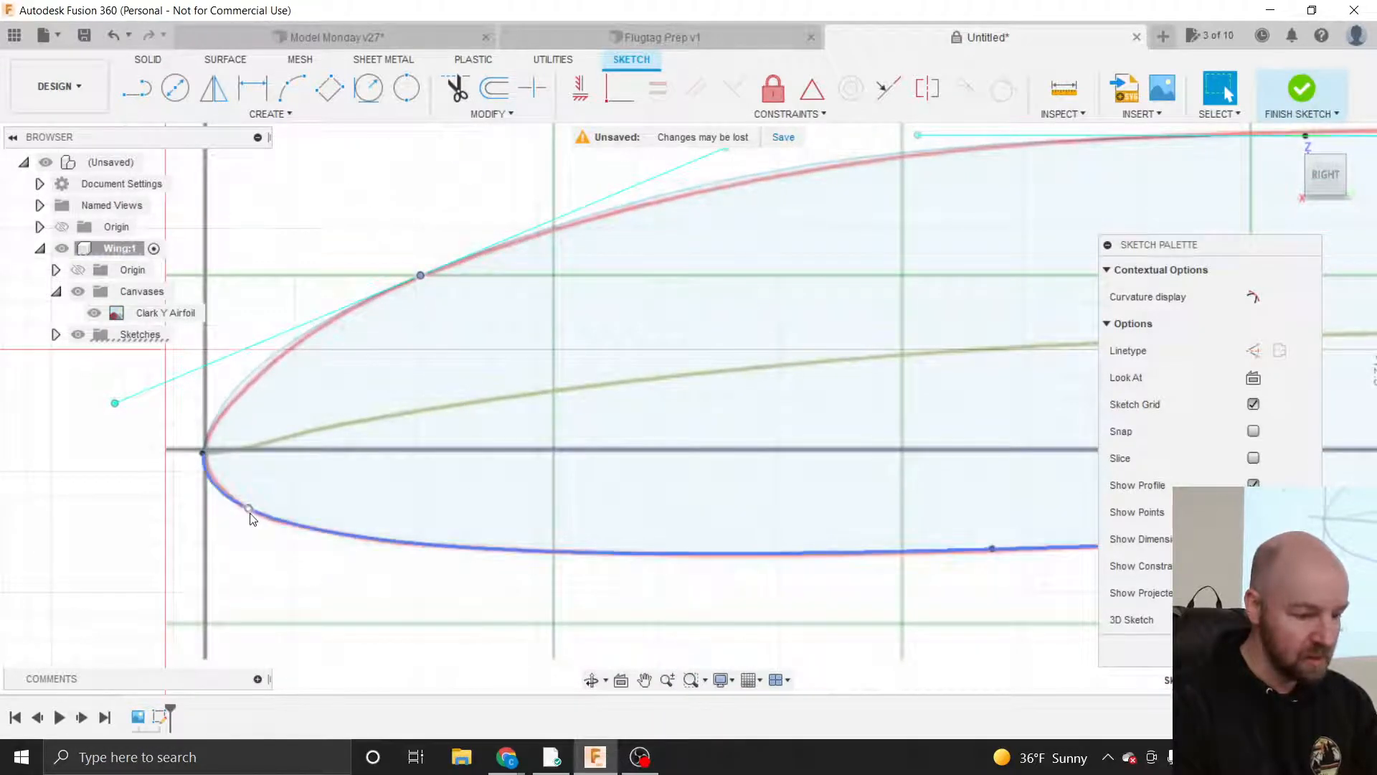
click(250, 510)
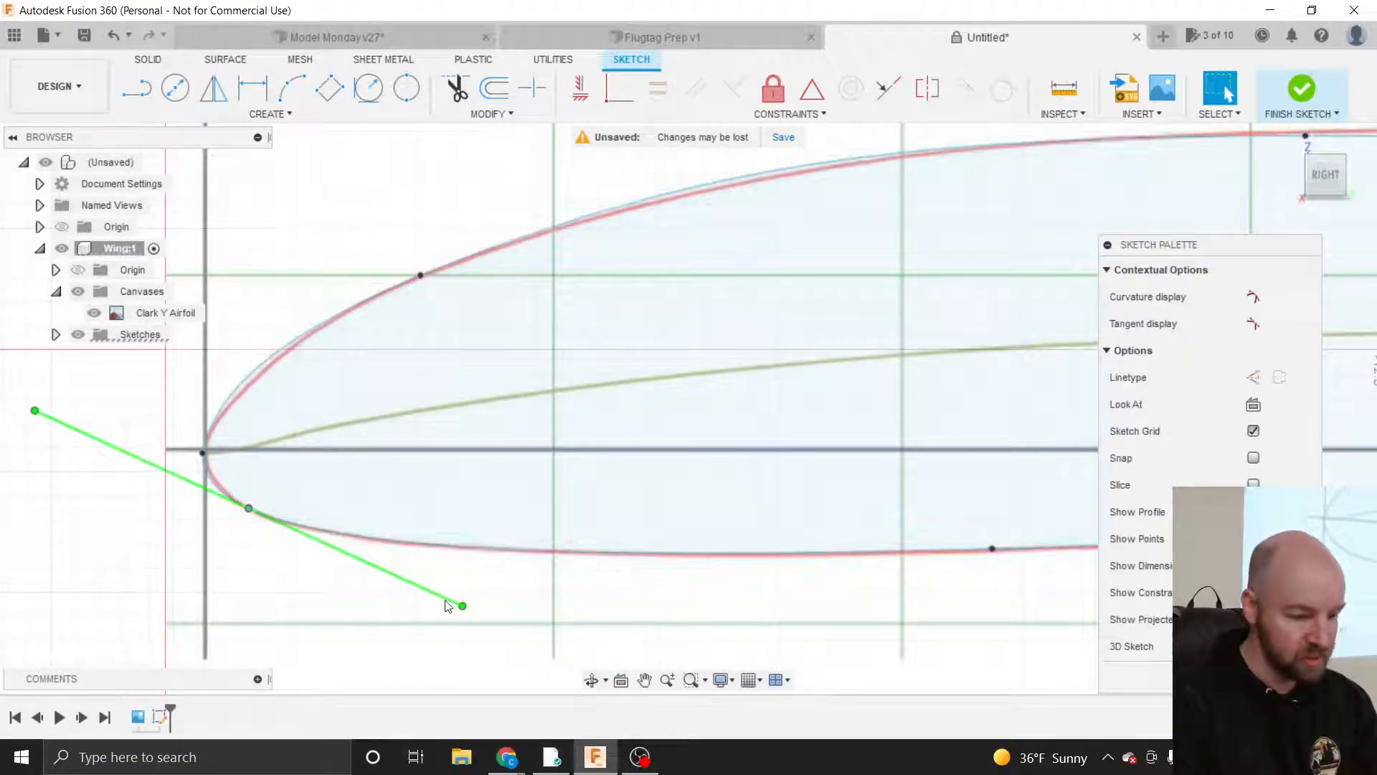
mouse_move(462, 607)
mouse_down()
mouse_move(445, 628)
mouse_move(409, 627)
mouse_move(389, 587)
mouse_up()
scroll(239, 574, down, 5)
scroll(239, 574, down, 3)
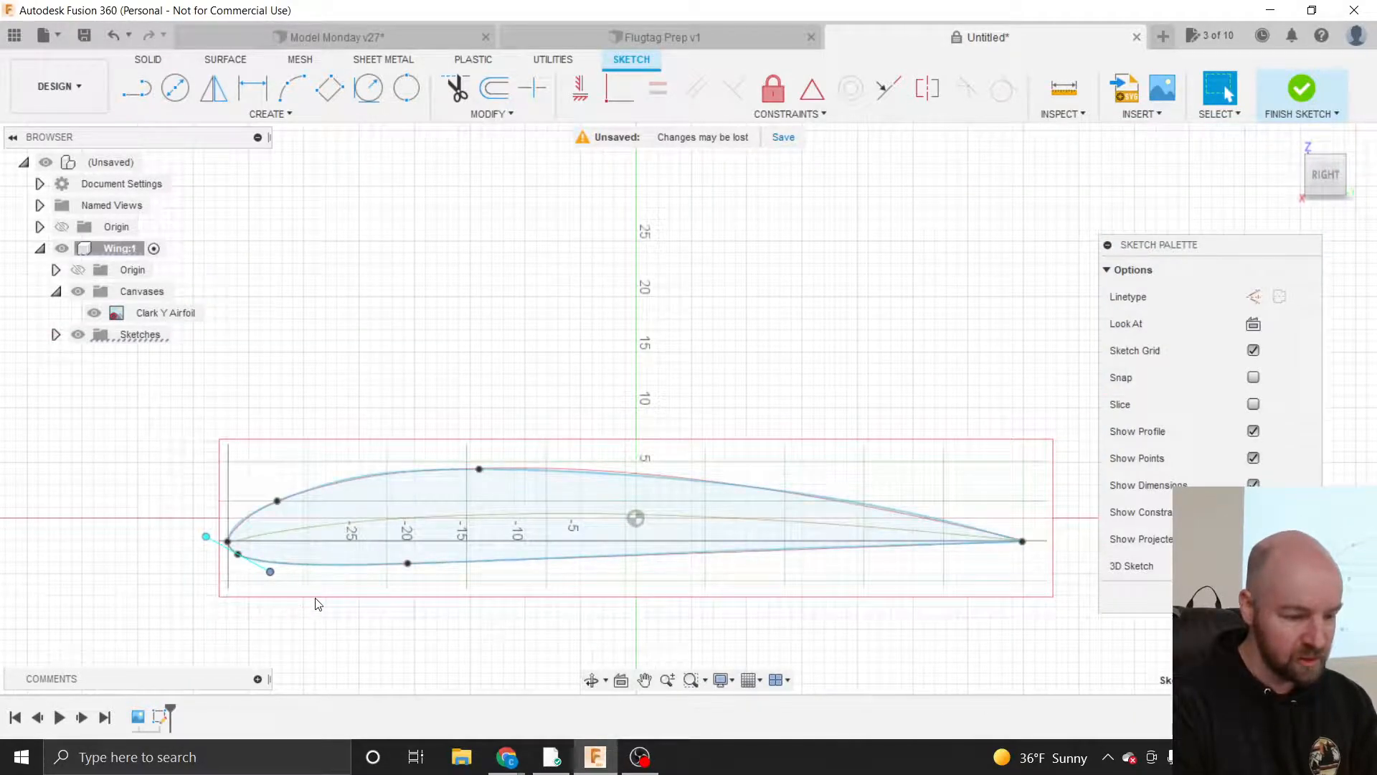
- Delete the spline that traces the airfoil's lower surface
scroll(316, 602, up, 2)
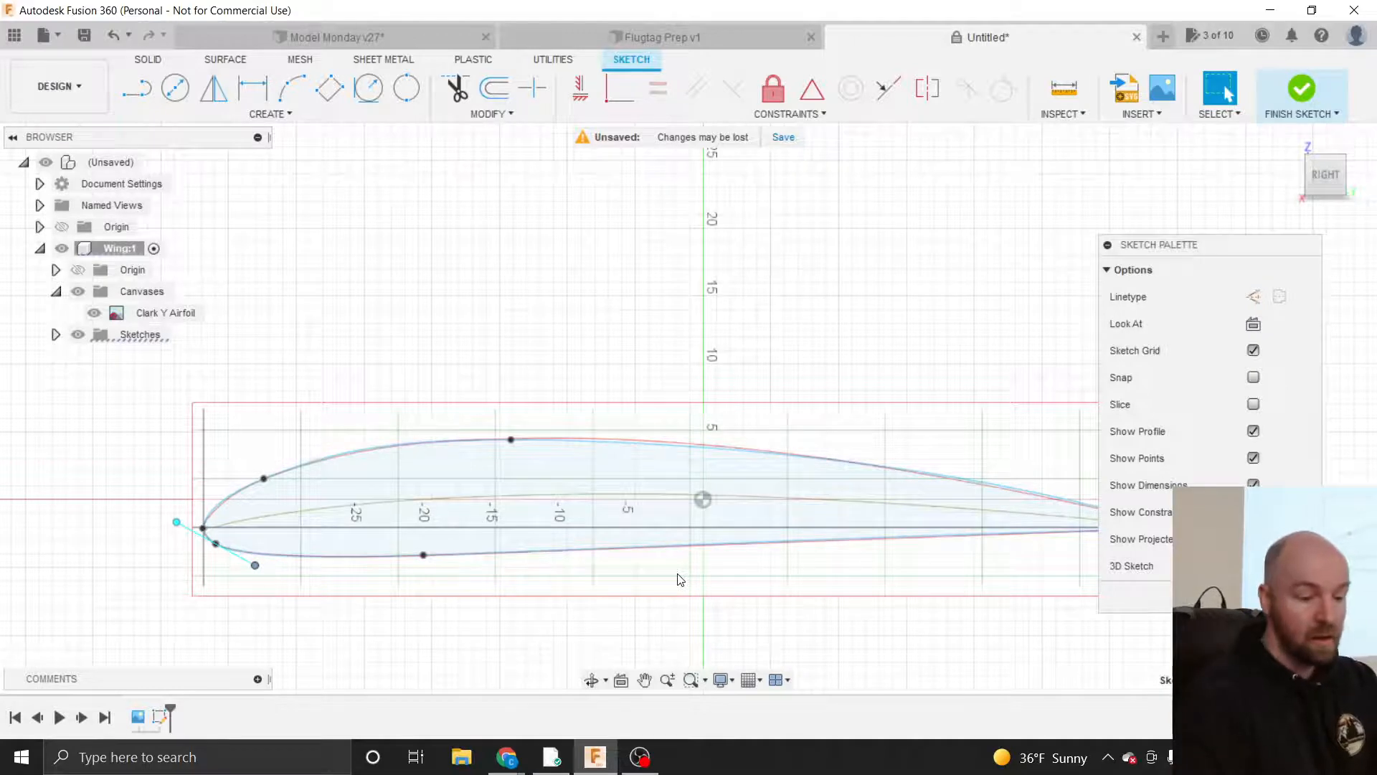
scroll(366, 596, down, 2)
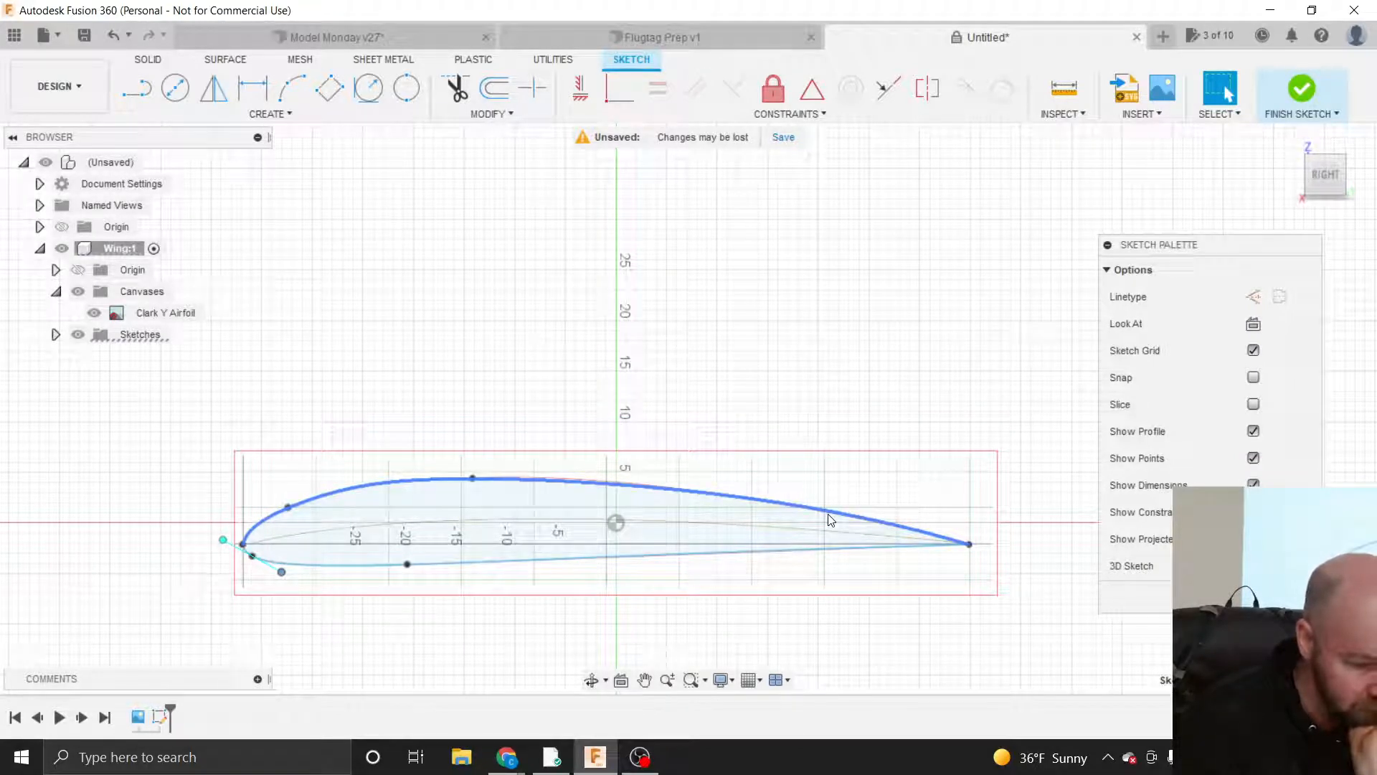
click(564, 562)
key(Delete)
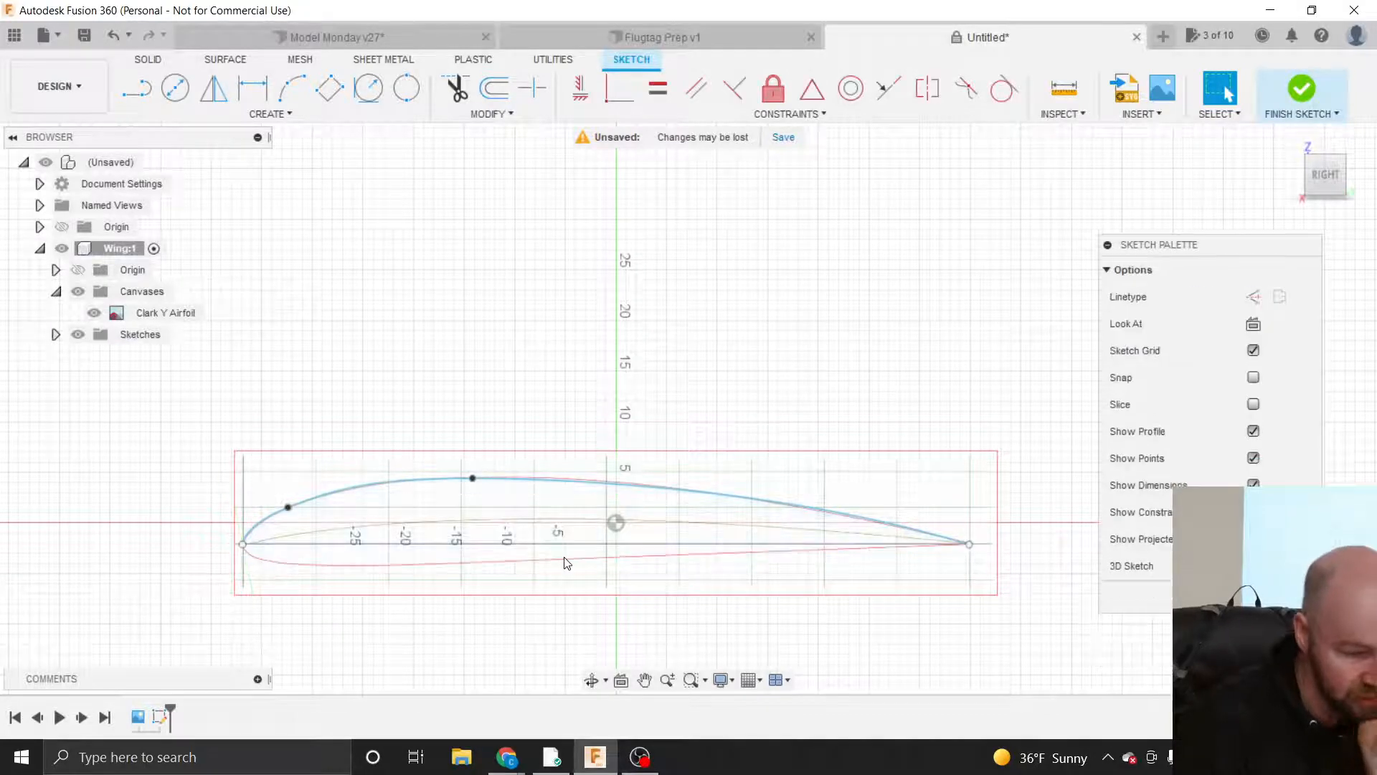
- Draw a fit point spline from the leading edge through two lower outline points and the trailing edge to a point beyond the airfoil
click(271, 114)
mouse_move(185, 273)
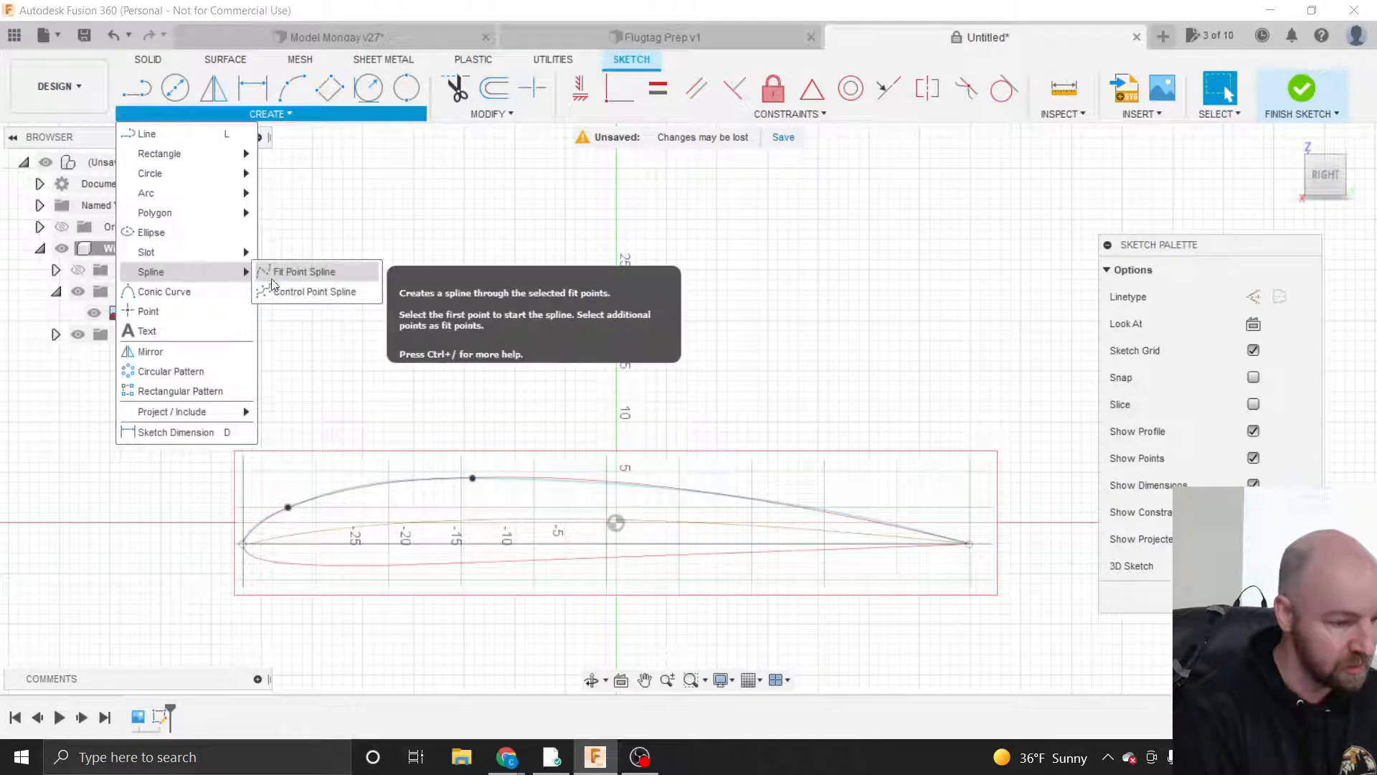
click(291, 269)
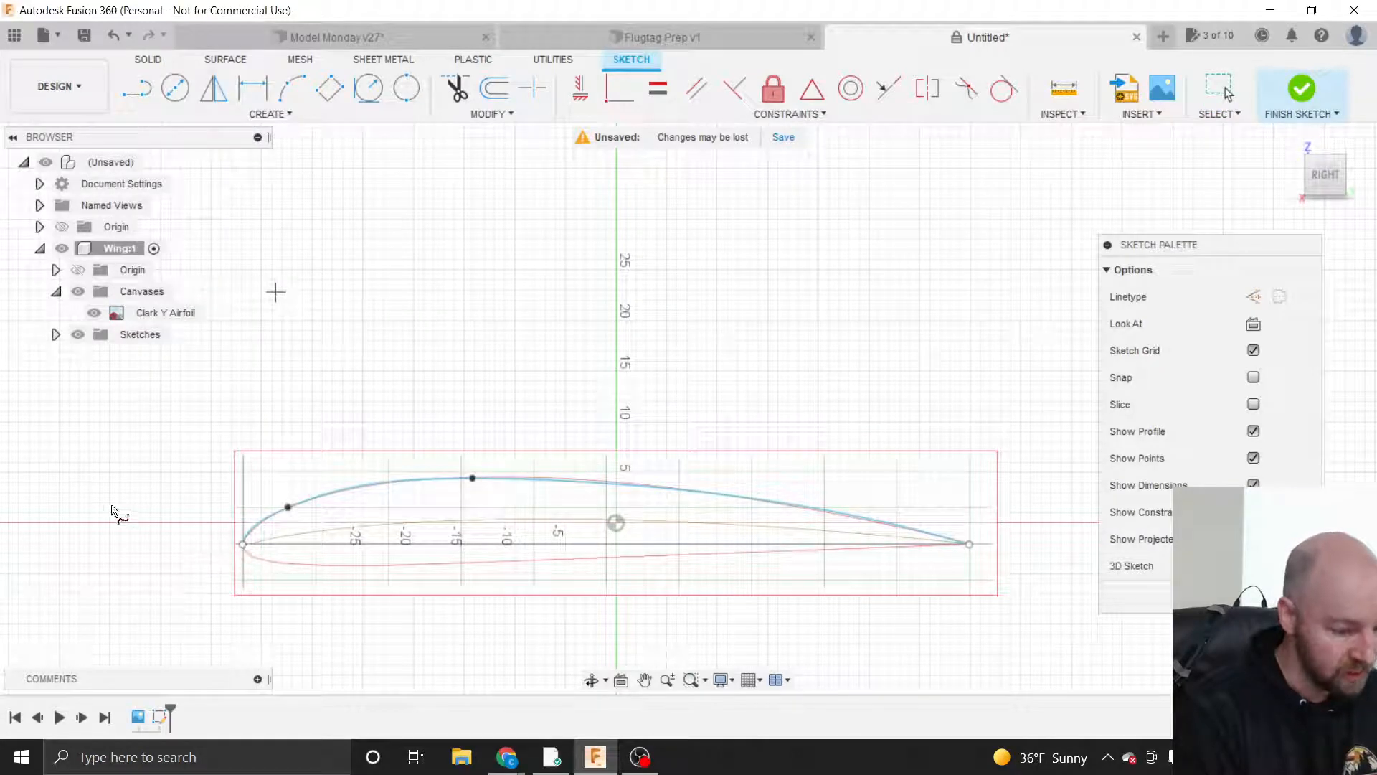
scroll(668, 570, down, 1)
scroll(302, 561, up, 3)
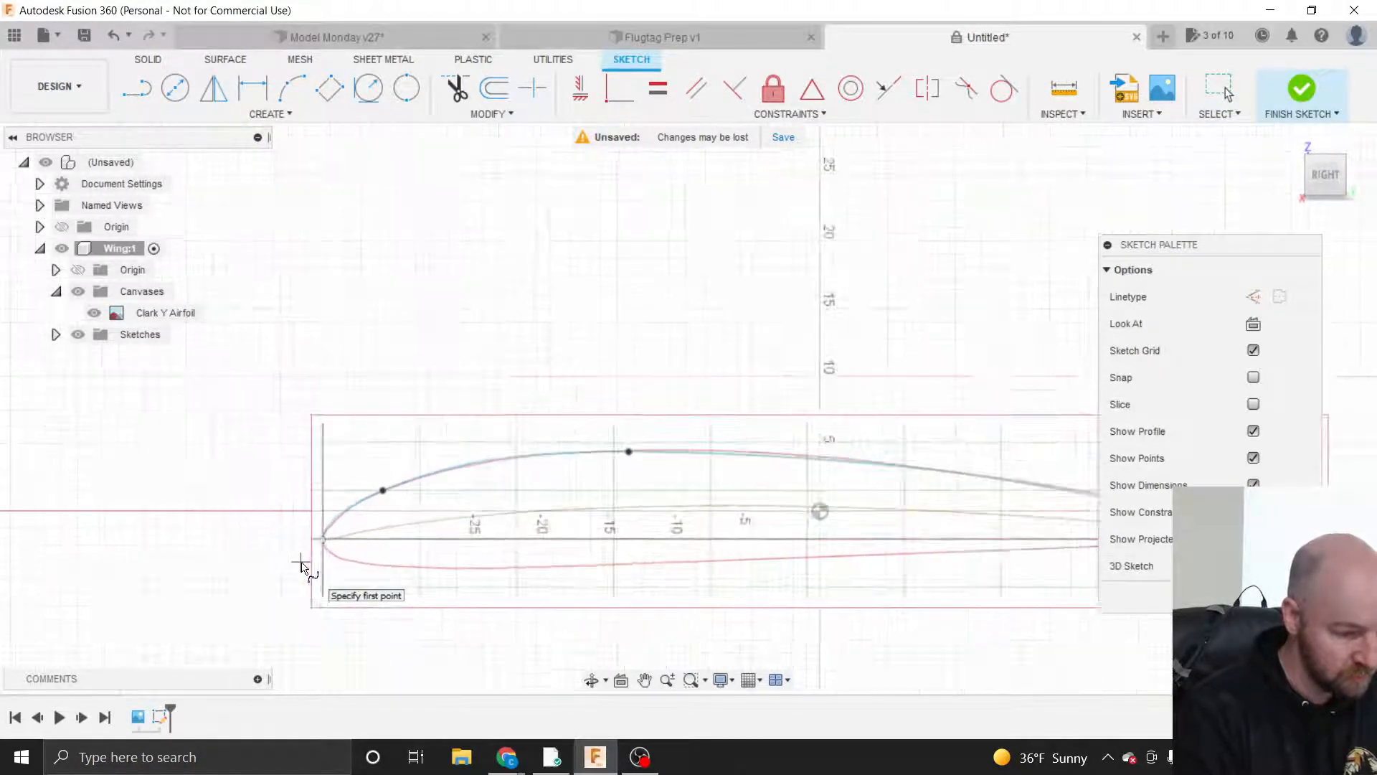
click(335, 529)
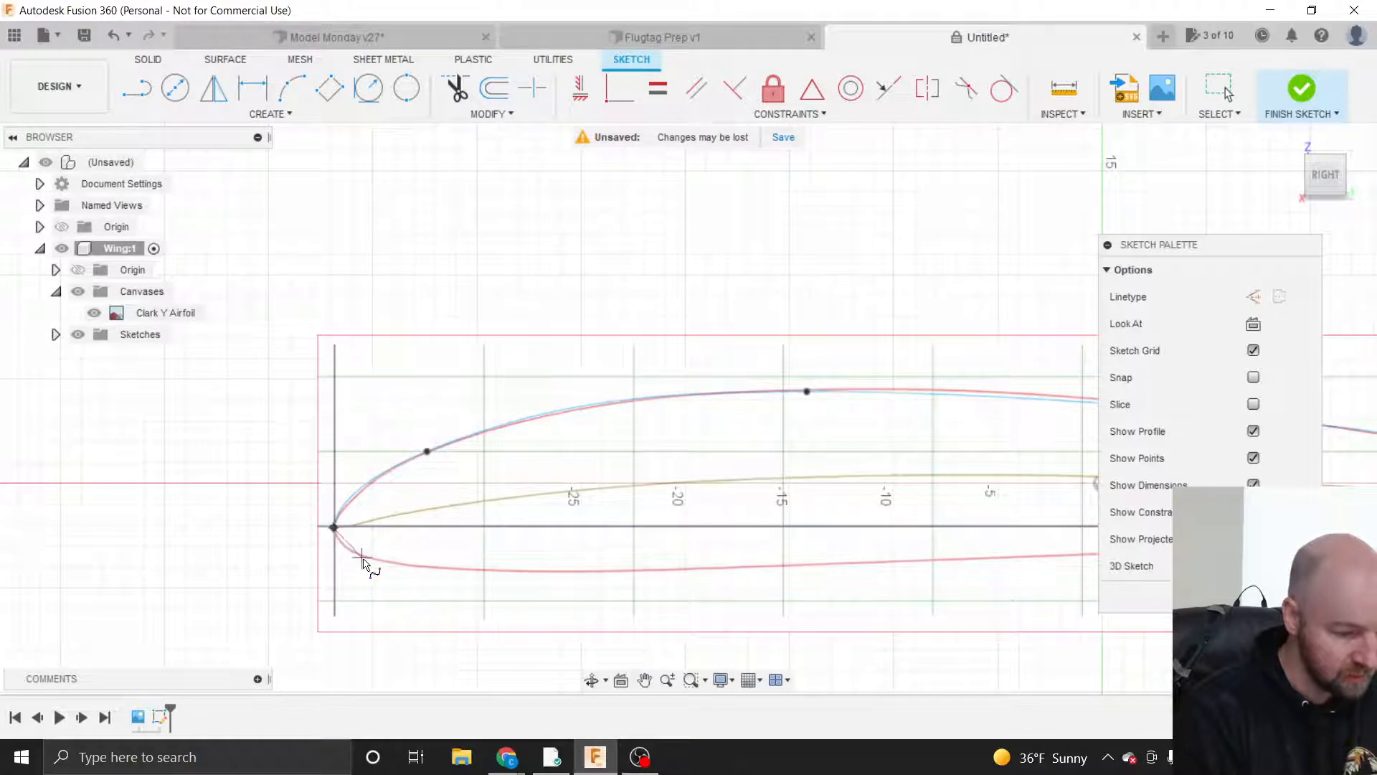
click(364, 558)
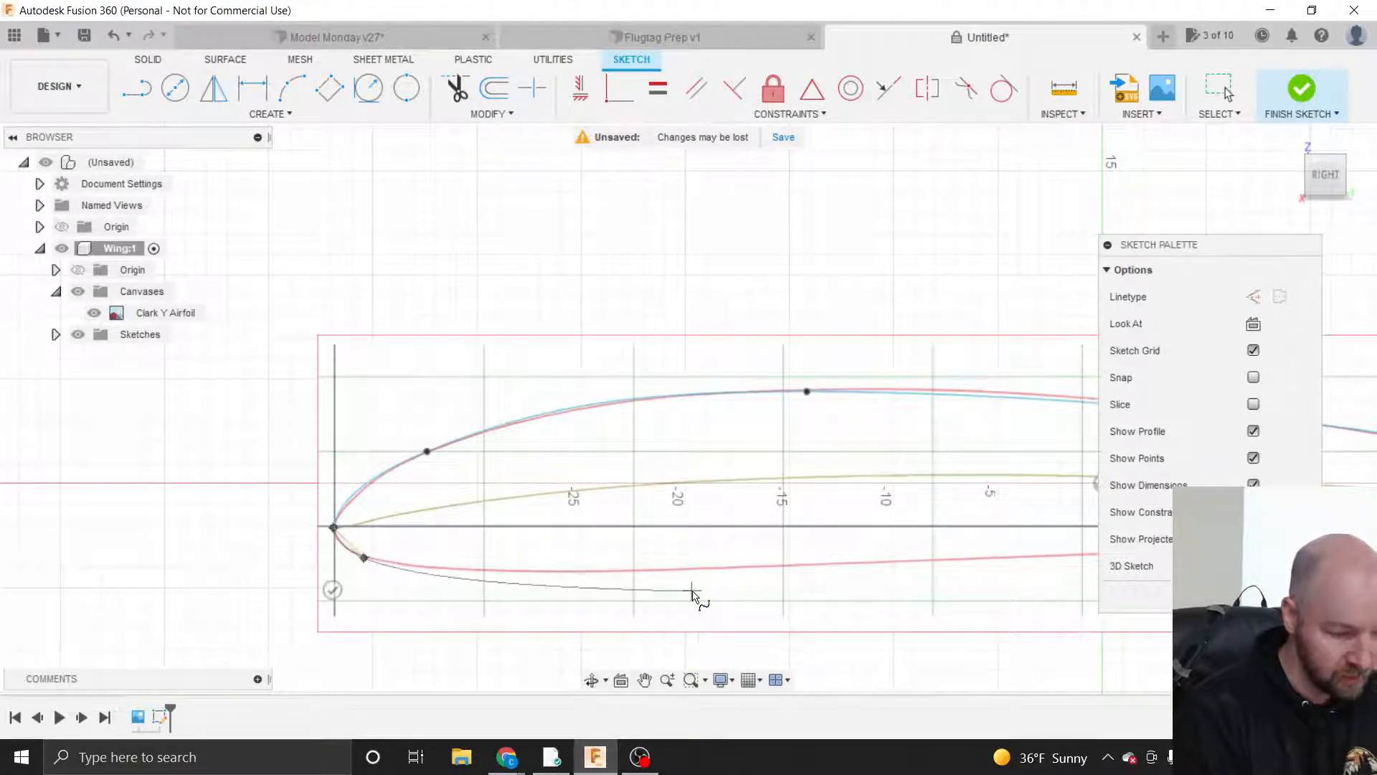
click(741, 567)
scroll(286, 575, down, 4)
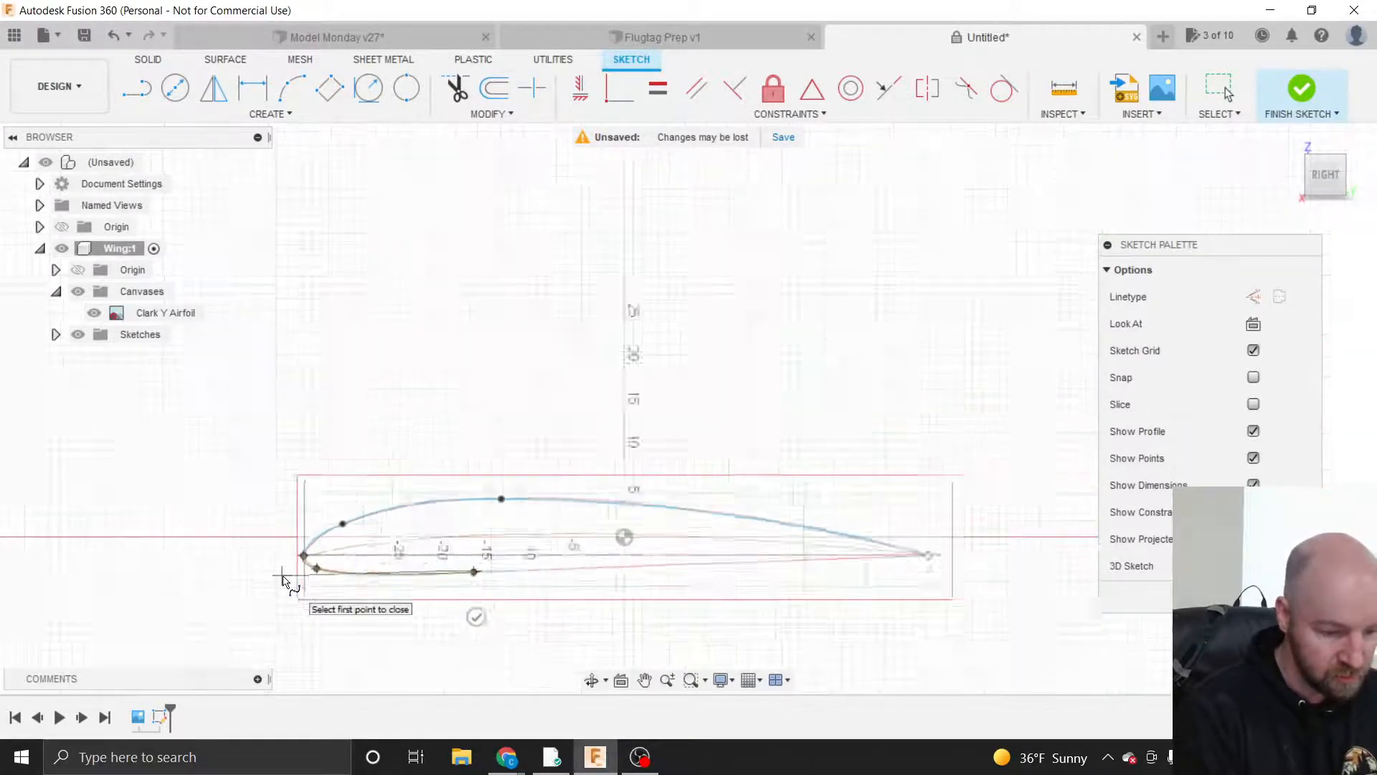
click(851, 557)
click(1010, 581)
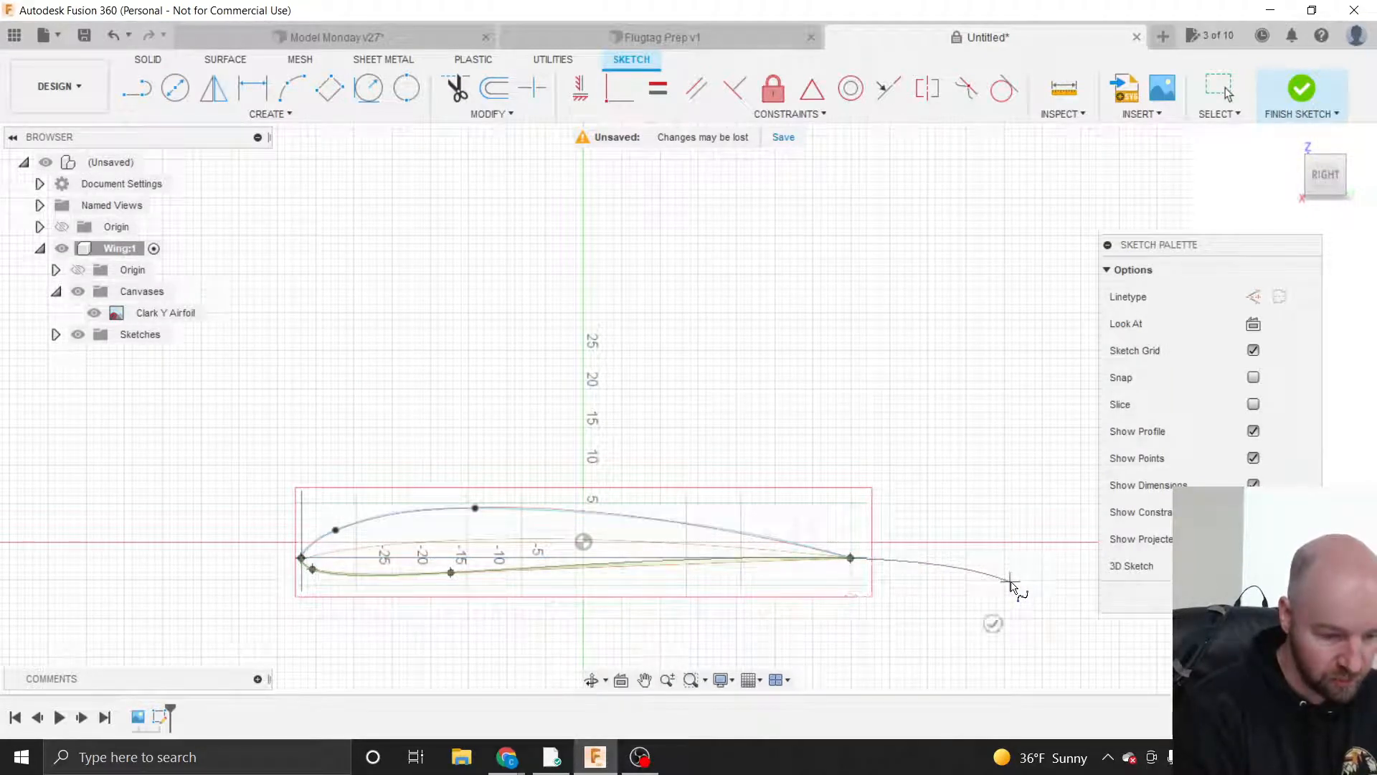
click(993, 622)
- Try trimming the lower spline's overhang past the trailing edge and undo the trim
scroll(890, 597, up, 5)
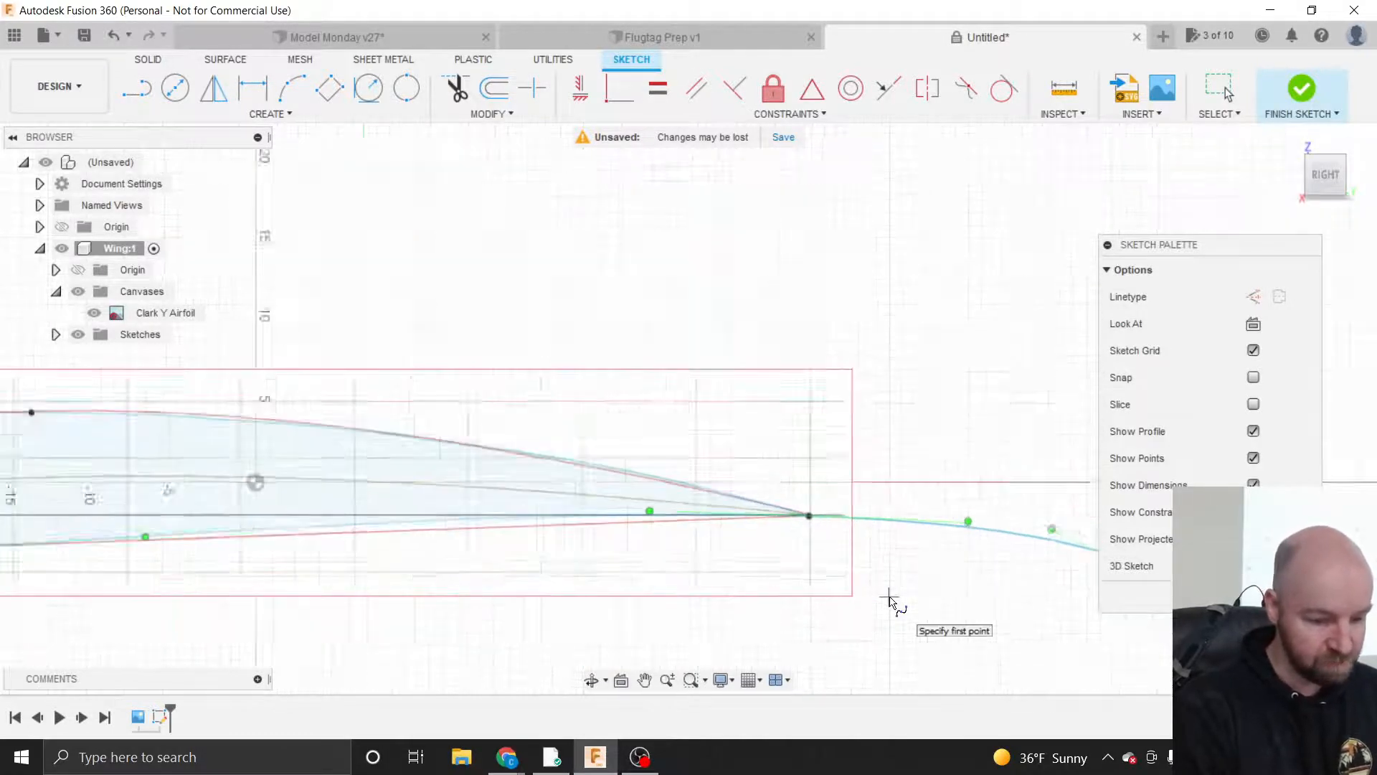
key(t)
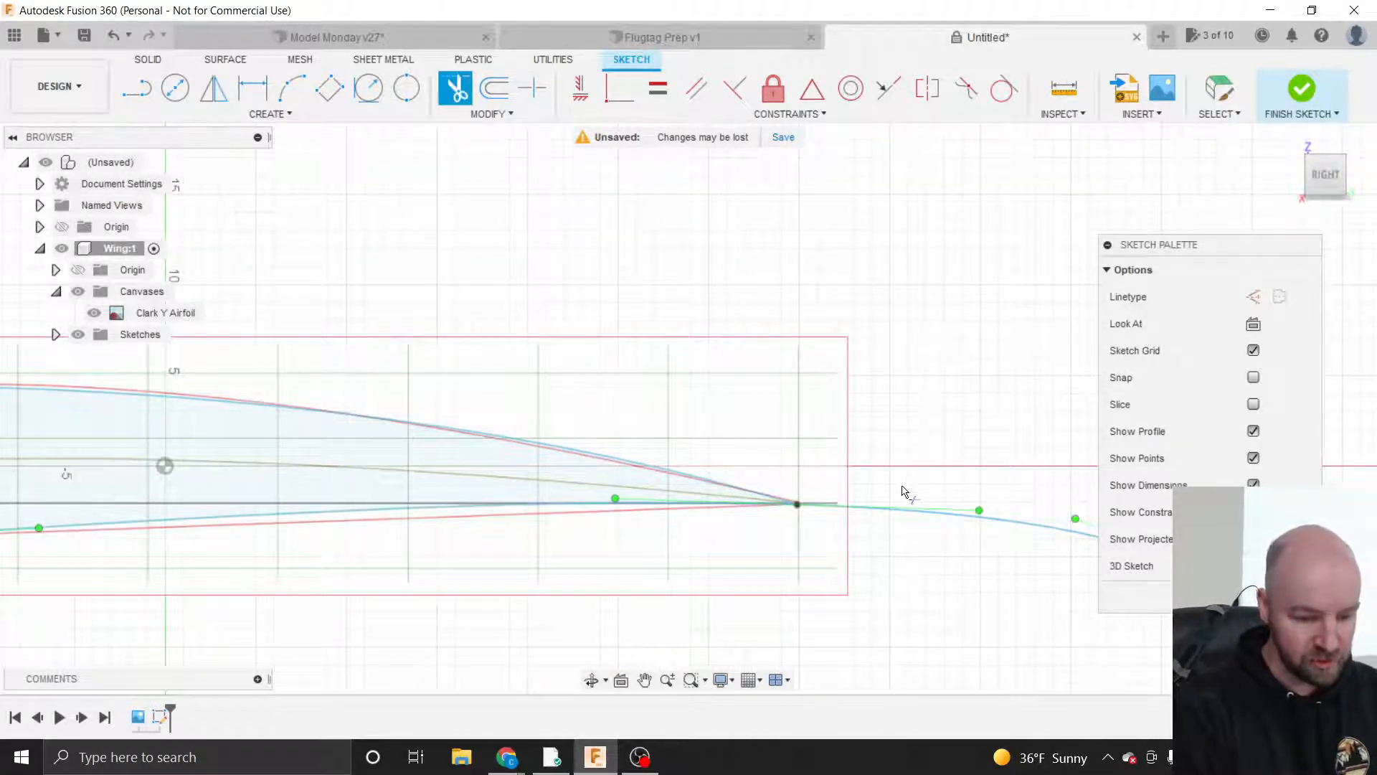
click(910, 516)
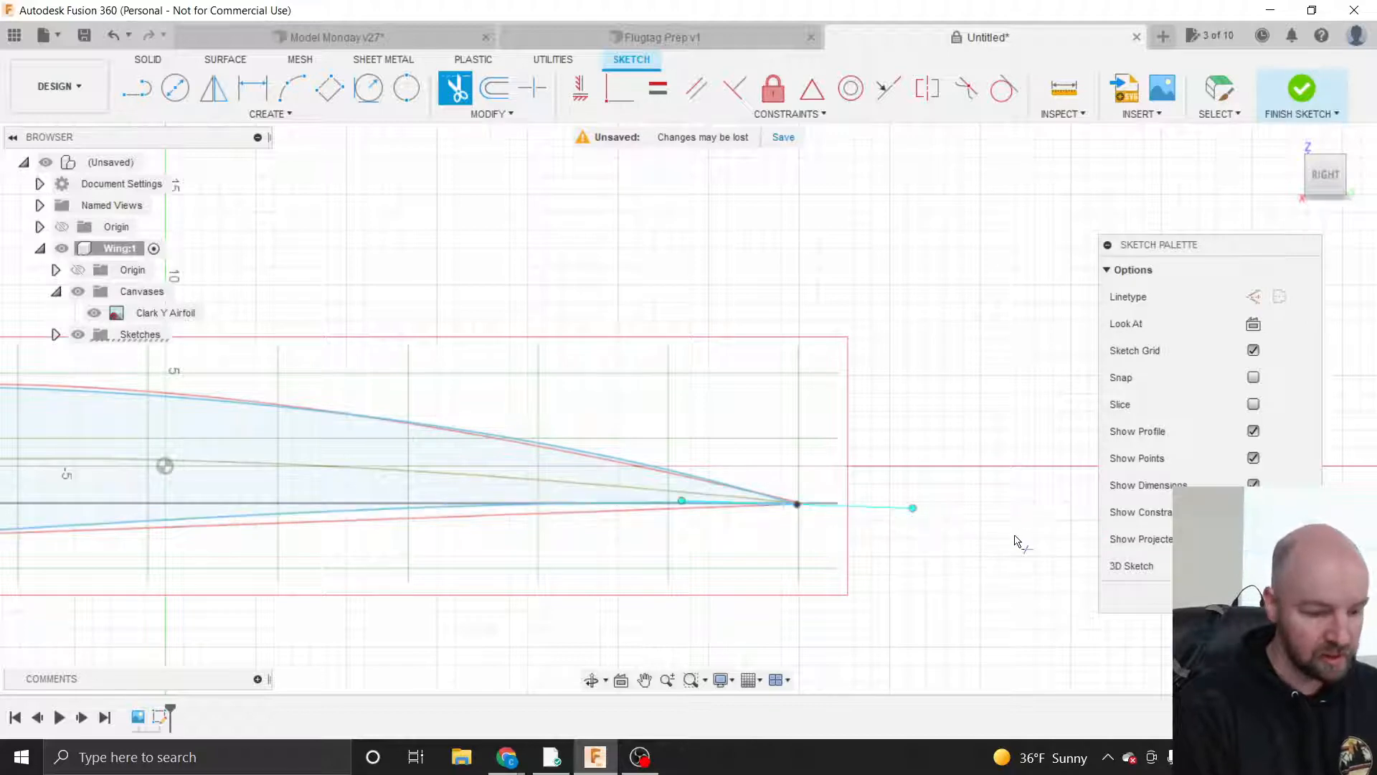
scroll(1016, 539, down, 5)
key(Escape)
key(ctrl+z)
scroll(582, 561, down, 2)
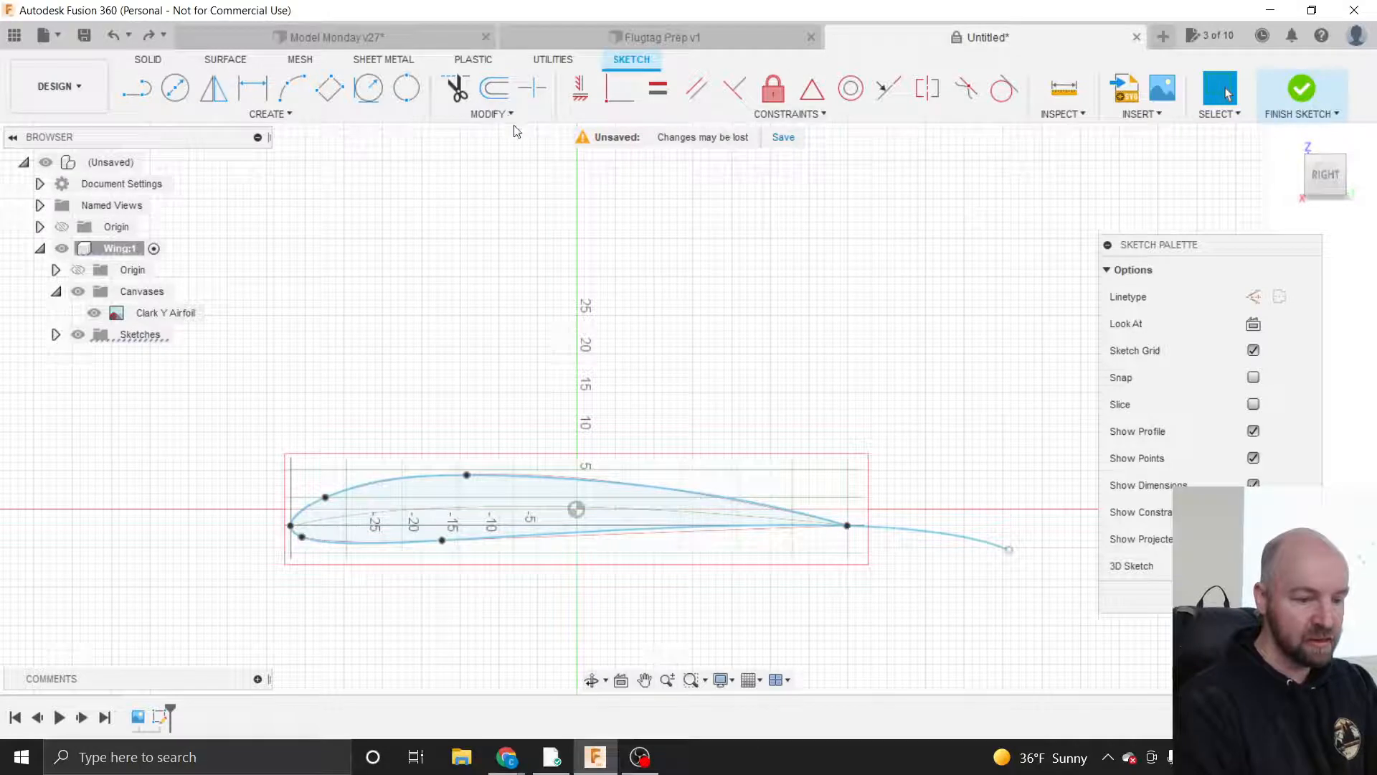
- Trim away the portion of the lower spline that extends beyond the trailing edge
click(491, 115)
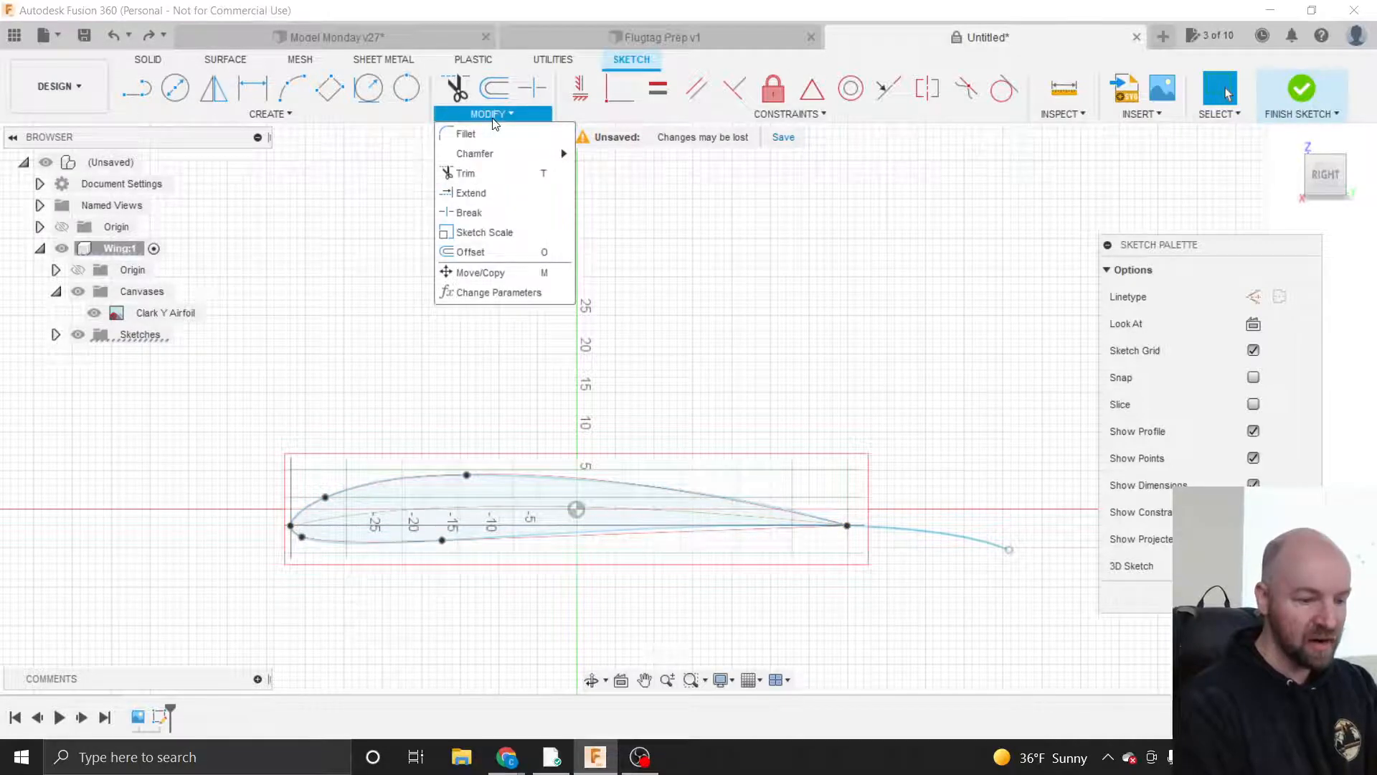
click(474, 176)
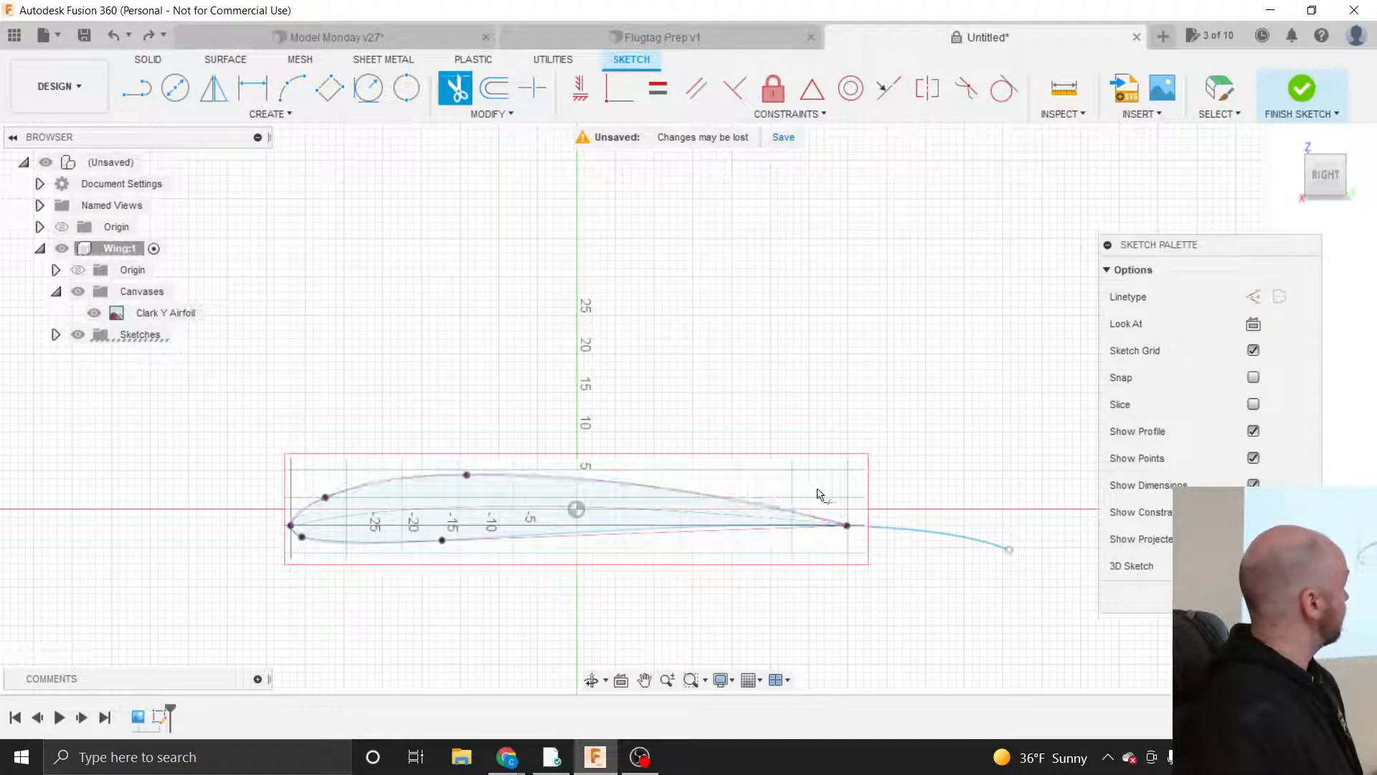
click(928, 537)
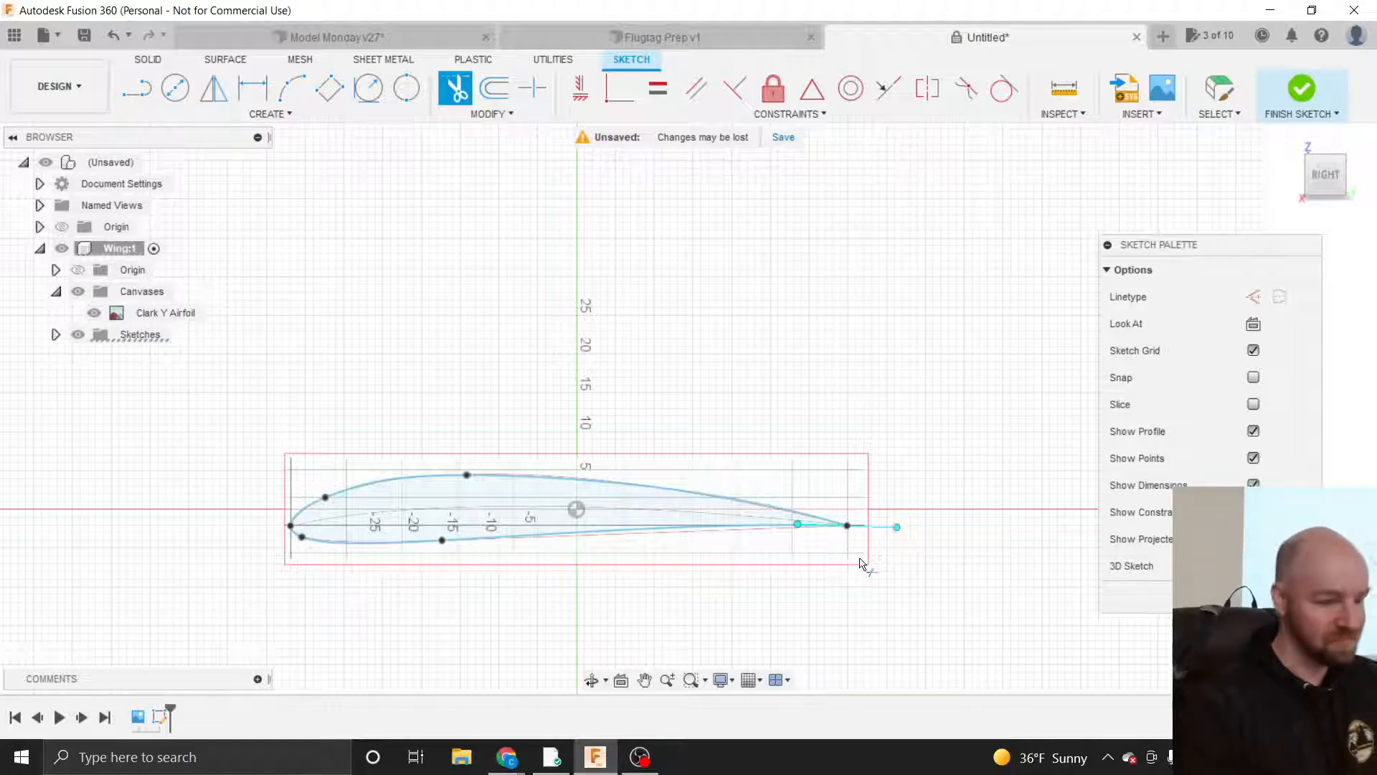
key(Escape)
- Tilt the lower spline's trailing-edge tangent handle downward so the curve follows the canvas outline
click(780, 529)
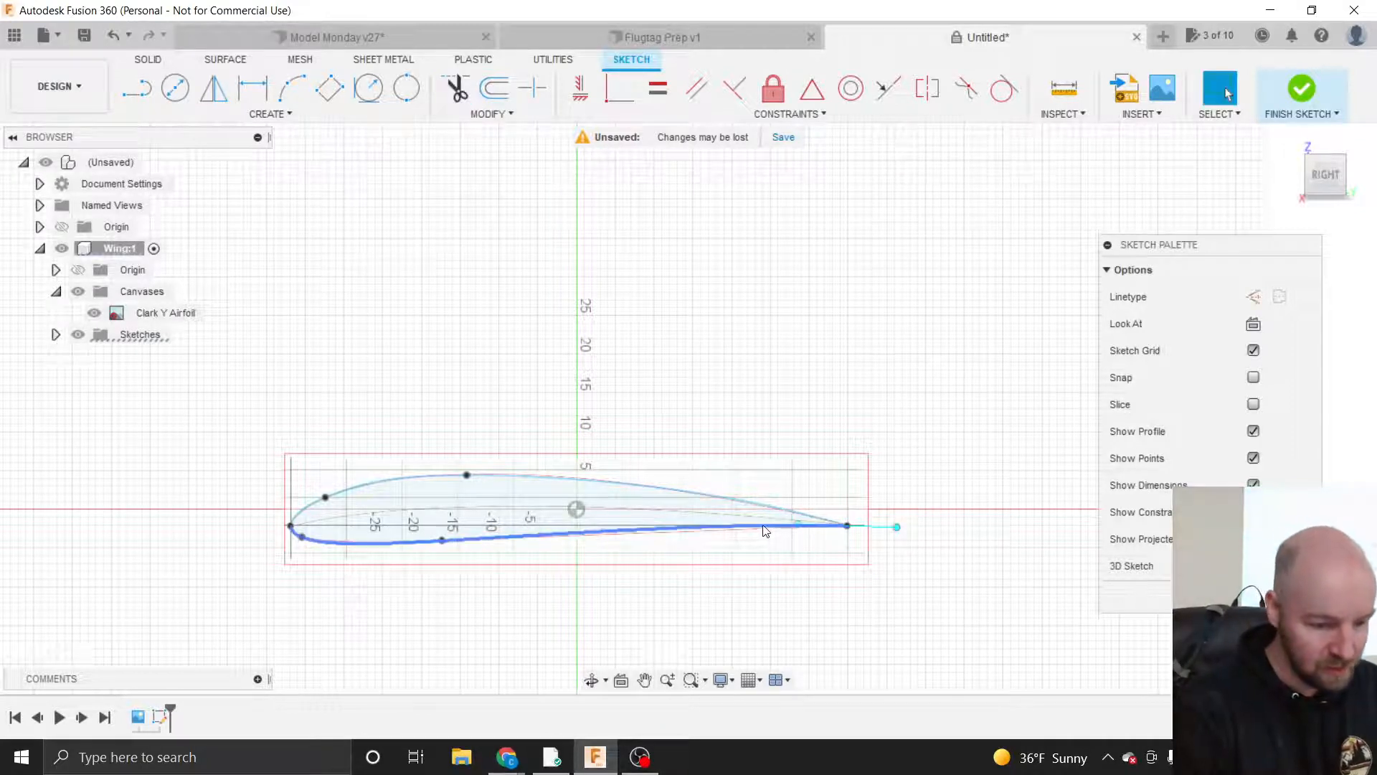
scroll(656, 533, up, 6)
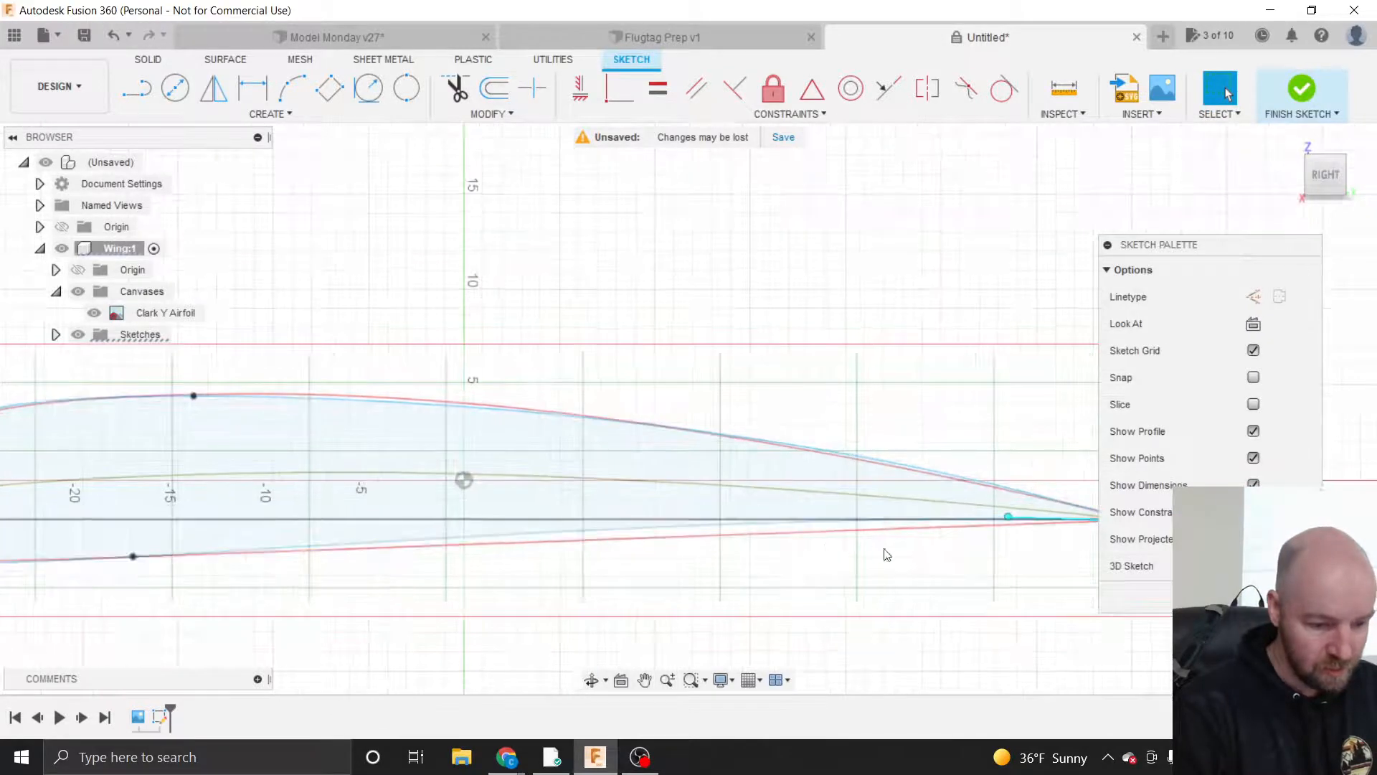
drag(1010, 522, 1008, 533)
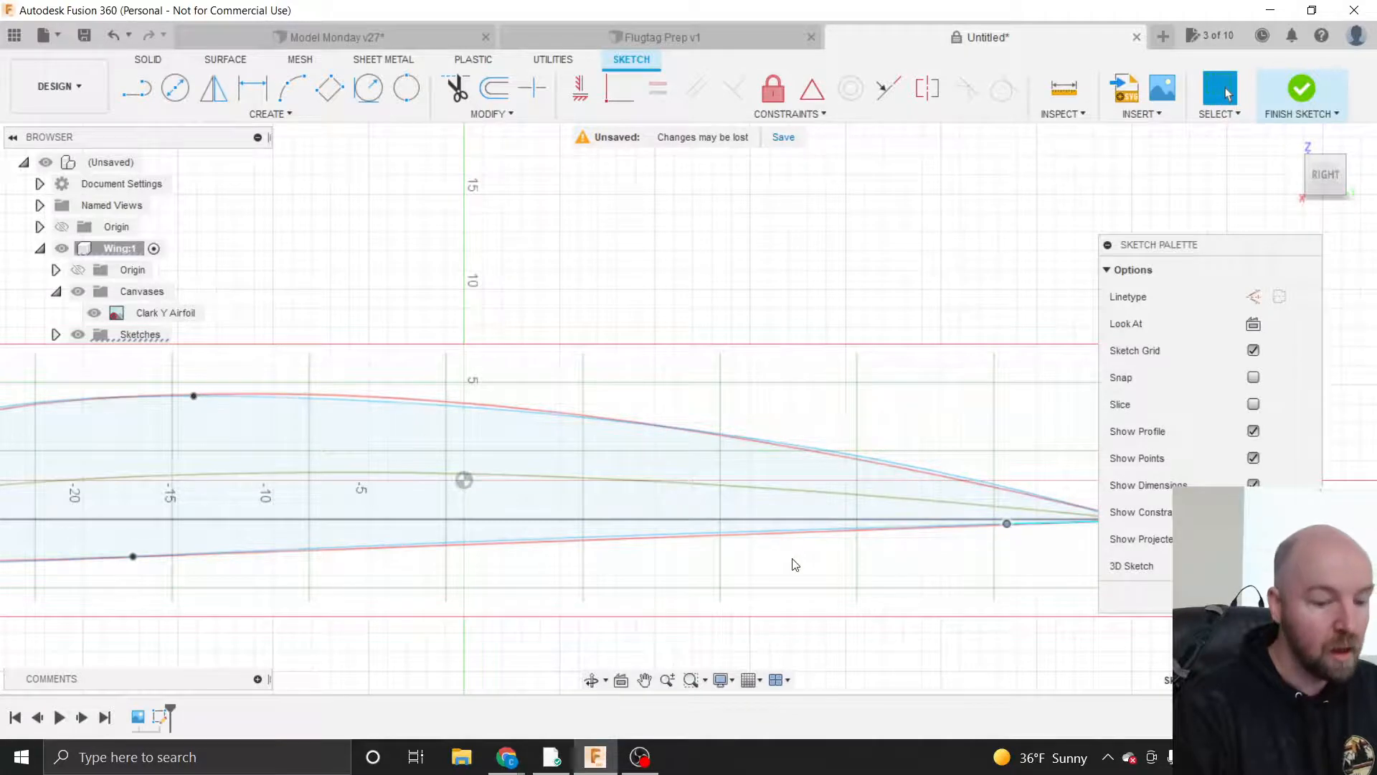
scroll(803, 549, down, 2)
scroll(793, 556, down, 2)
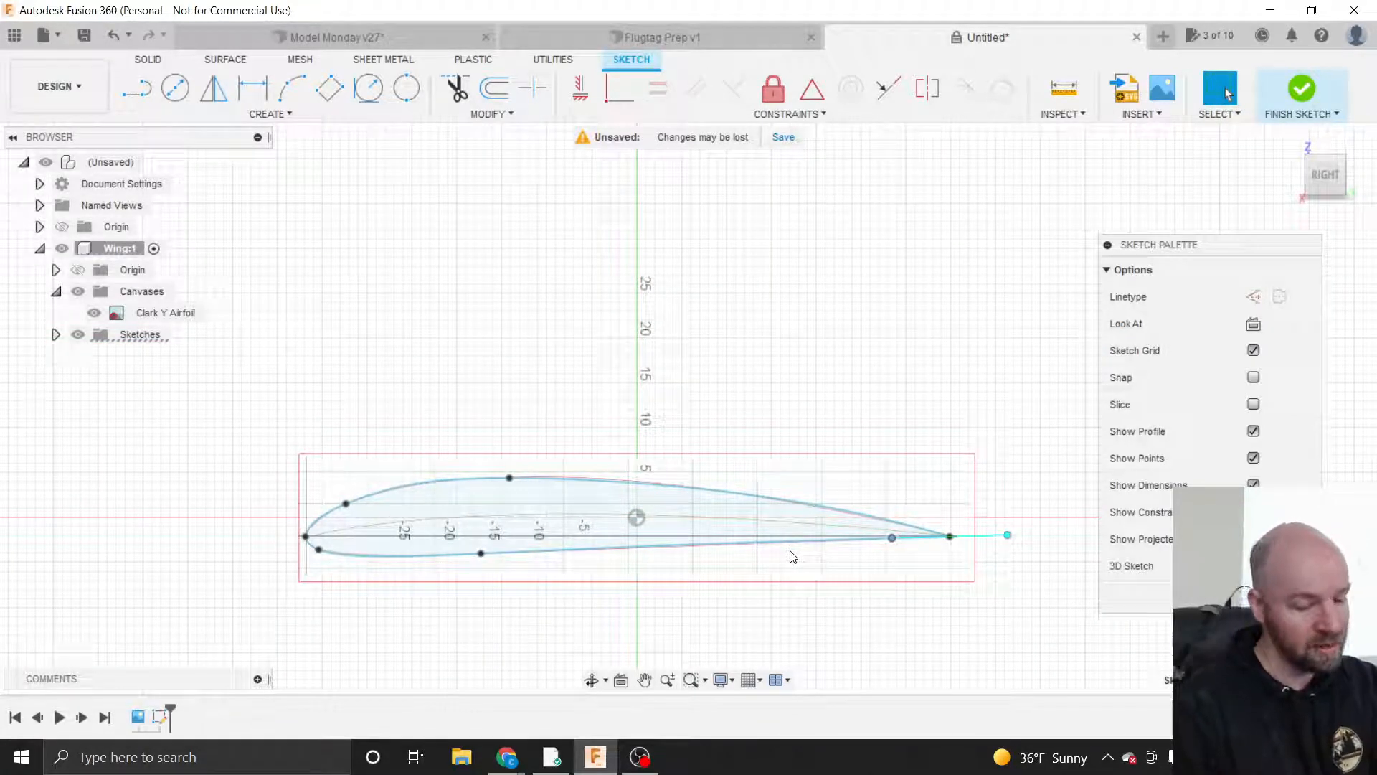
- Undo the edits back to before the lower spline was drawn, and redo only the spline and its trim
key(ctrl+z)
key(ctrl+z)
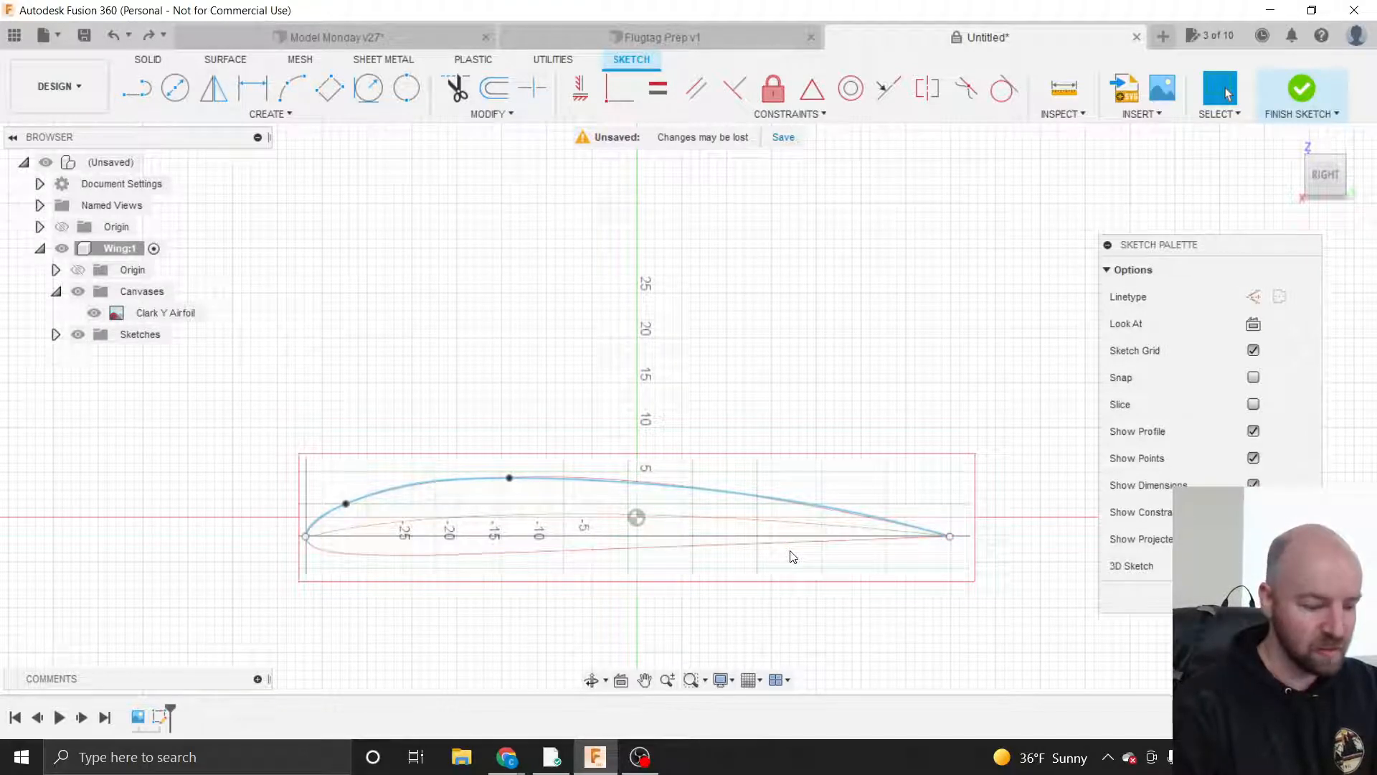
click(146, 36)
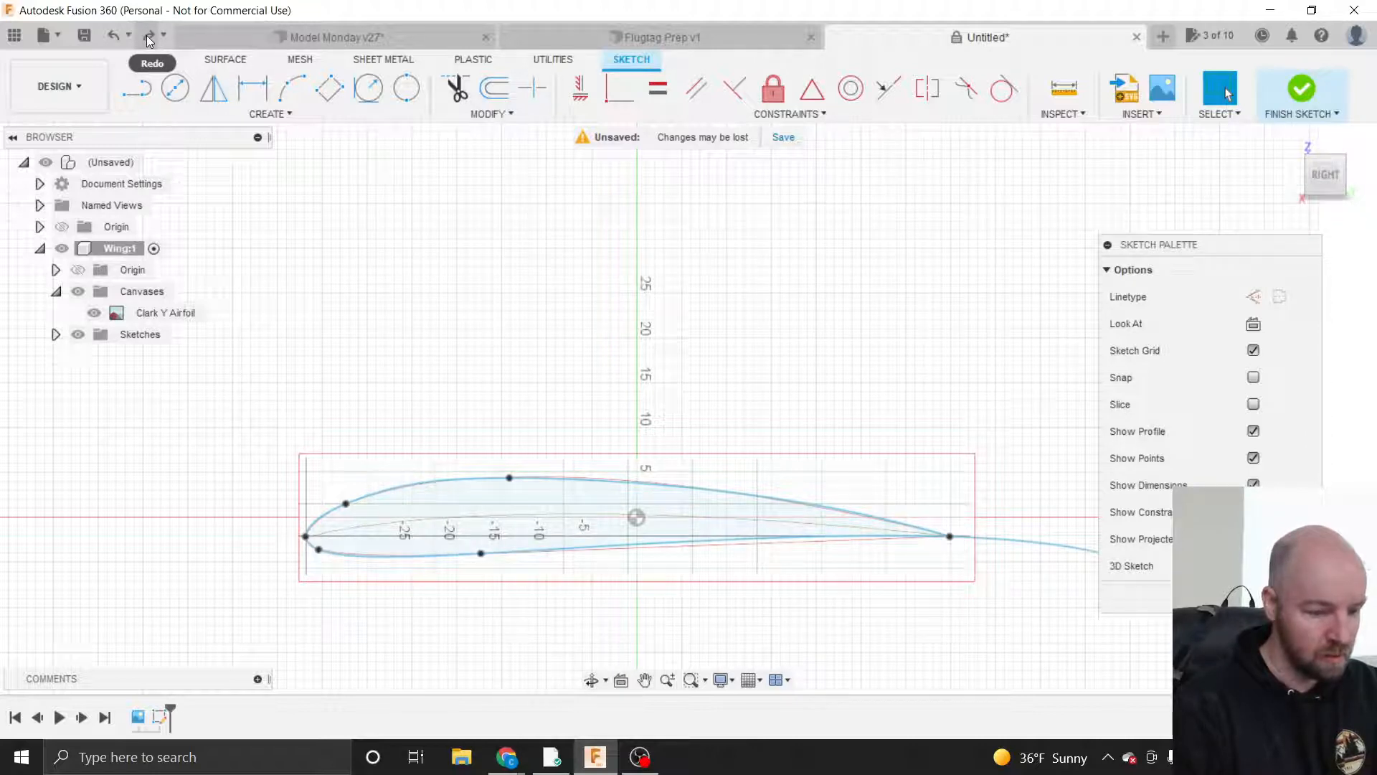
click(146, 35)
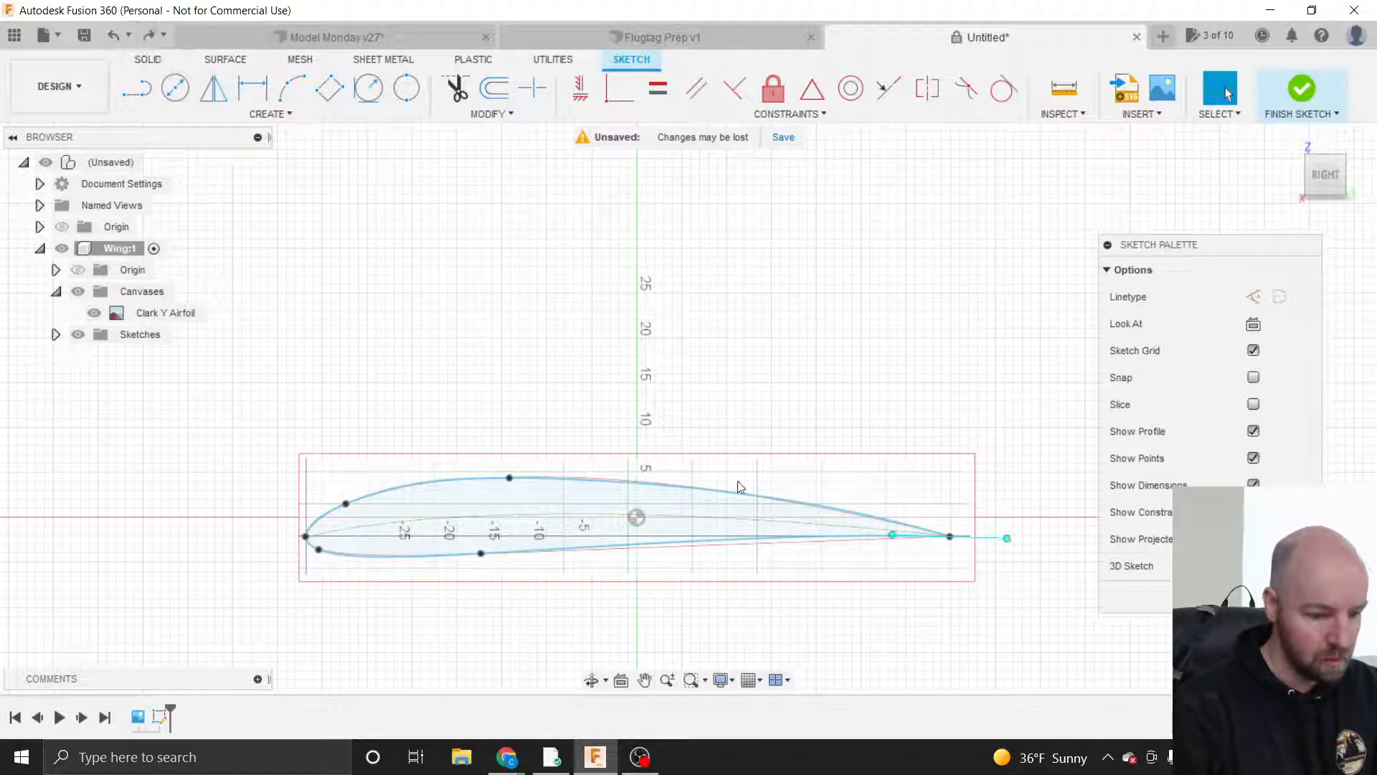
- Lengthen and tilt the tangent handle at the lower spline's second intermediate fit point to bring its rear section toward the canvas outline
click(759, 546)
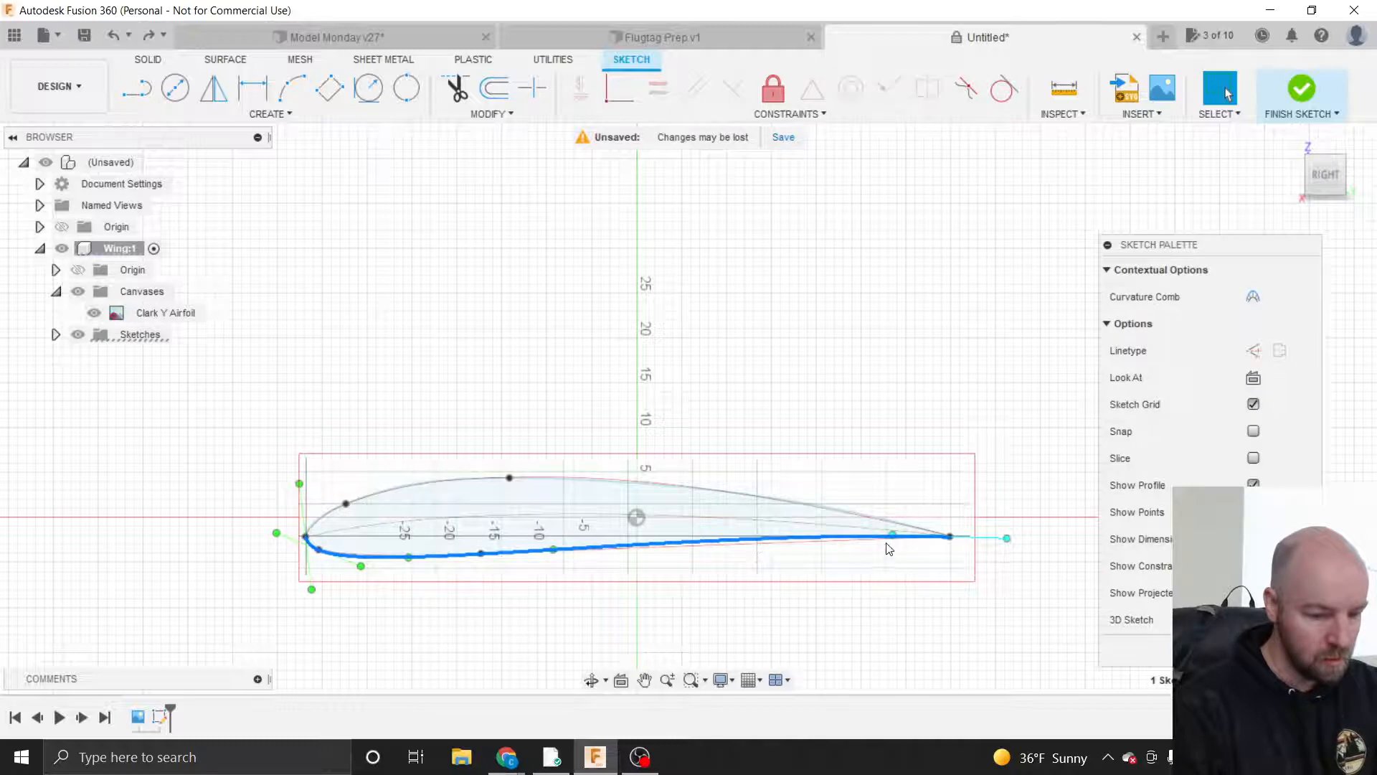
scroll(660, 549, up, 4)
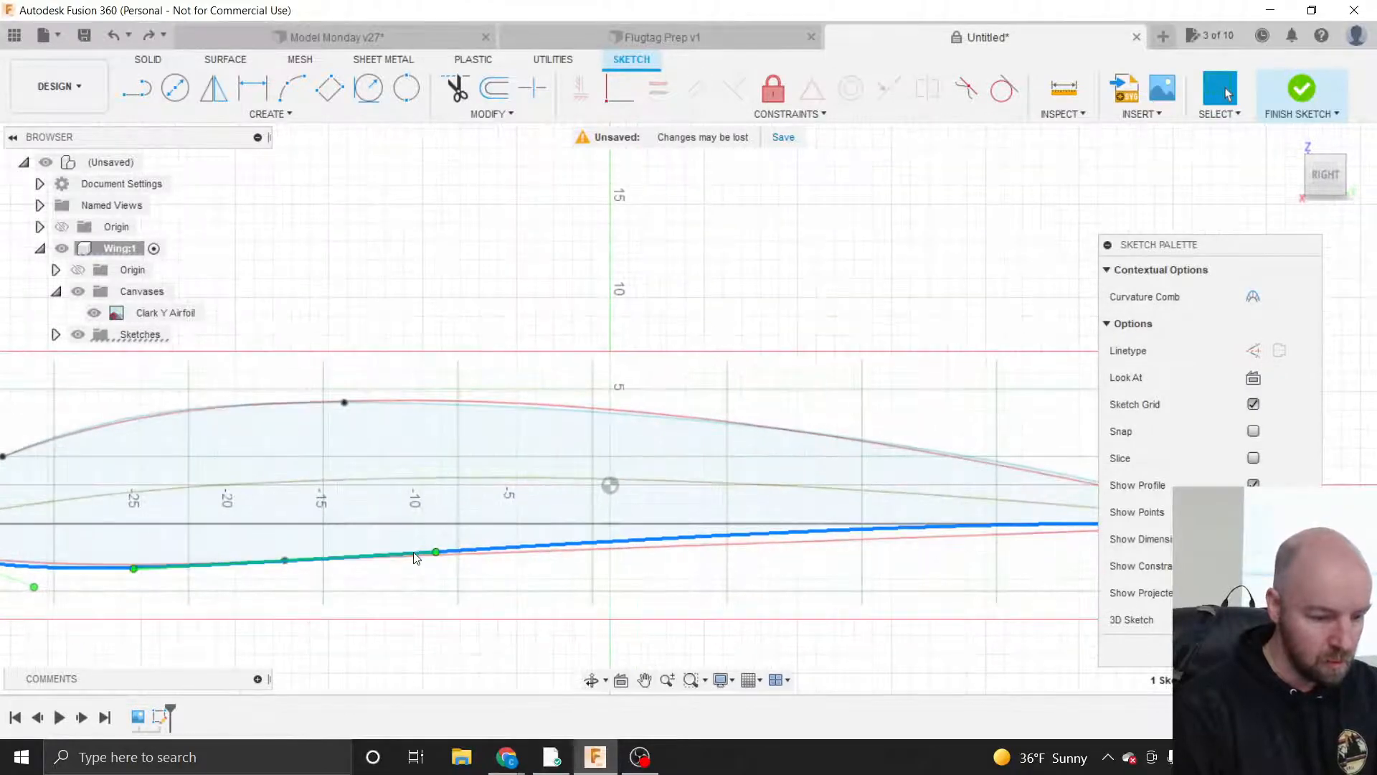
drag(436, 551, 453, 557)
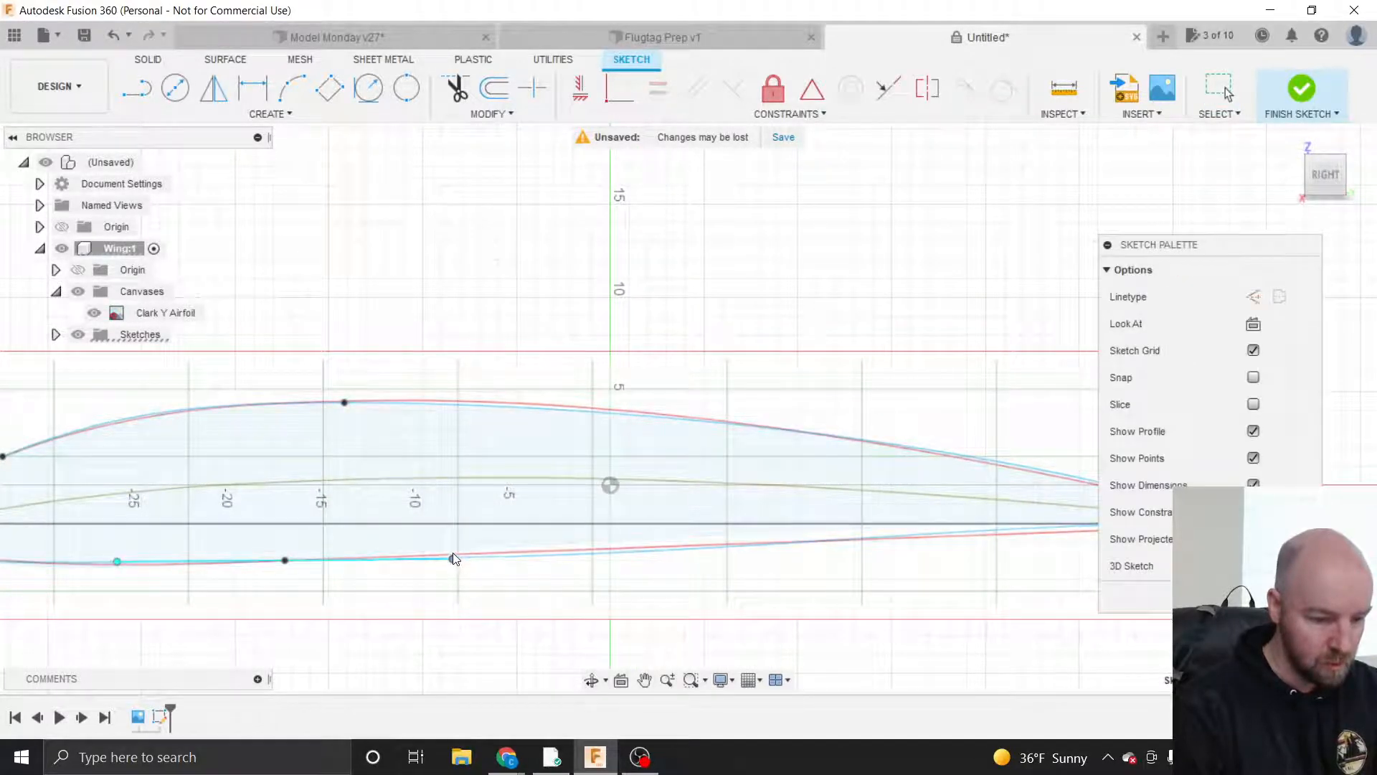
click(454, 559)
scroll(459, 559, down, 4)
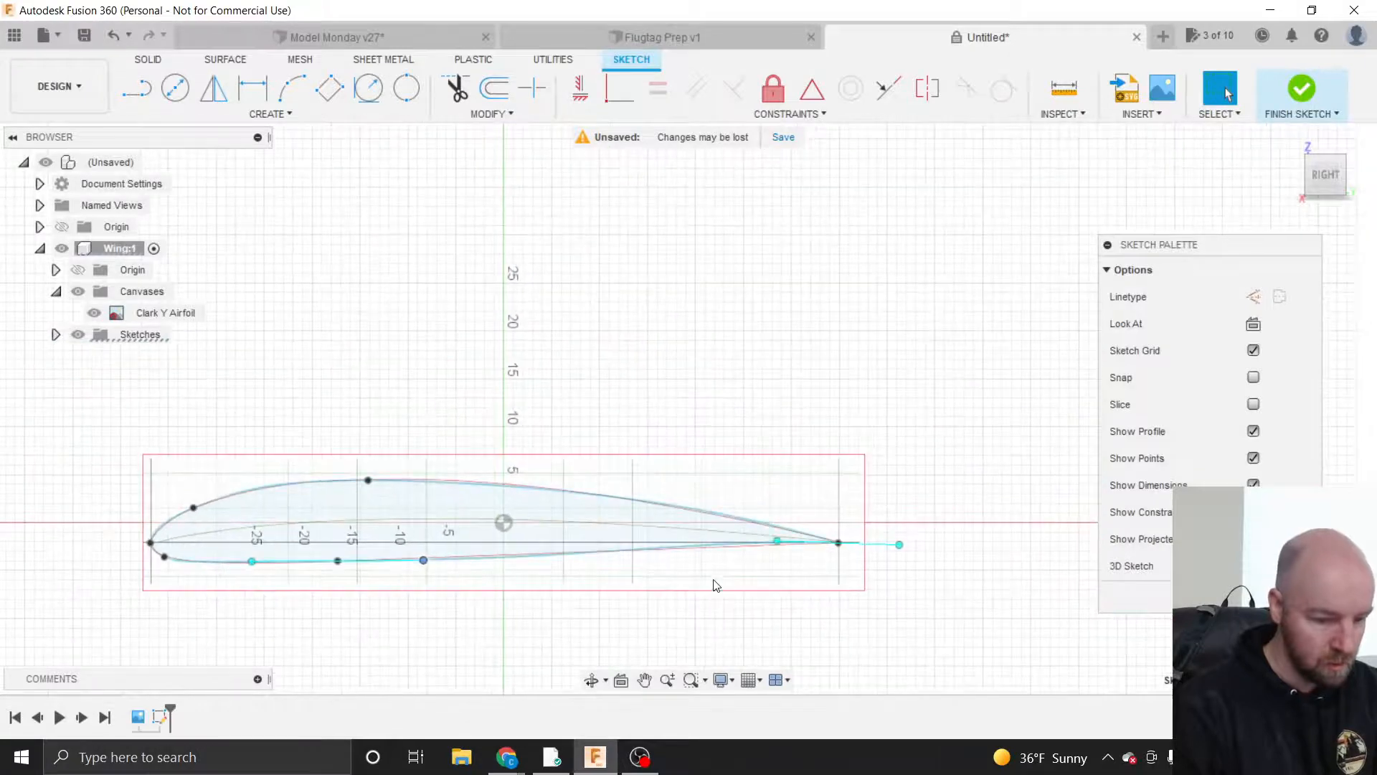
- Lengthen and flatten the lower spline's trailing-edge tangent handle to bring the rear of the curve toward the canvas outline
click(670, 566)
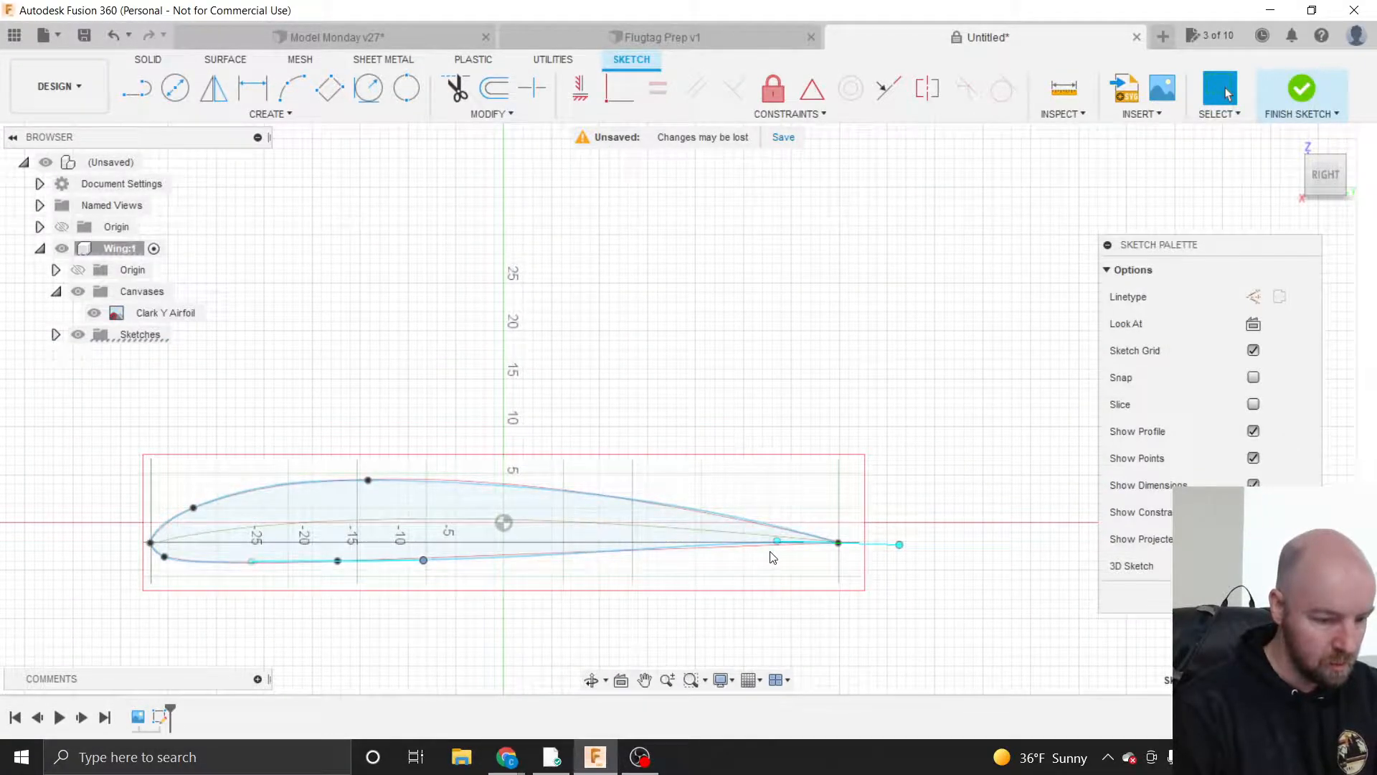
scroll(767, 555, up, 3)
scroll(772, 558, up, 1)
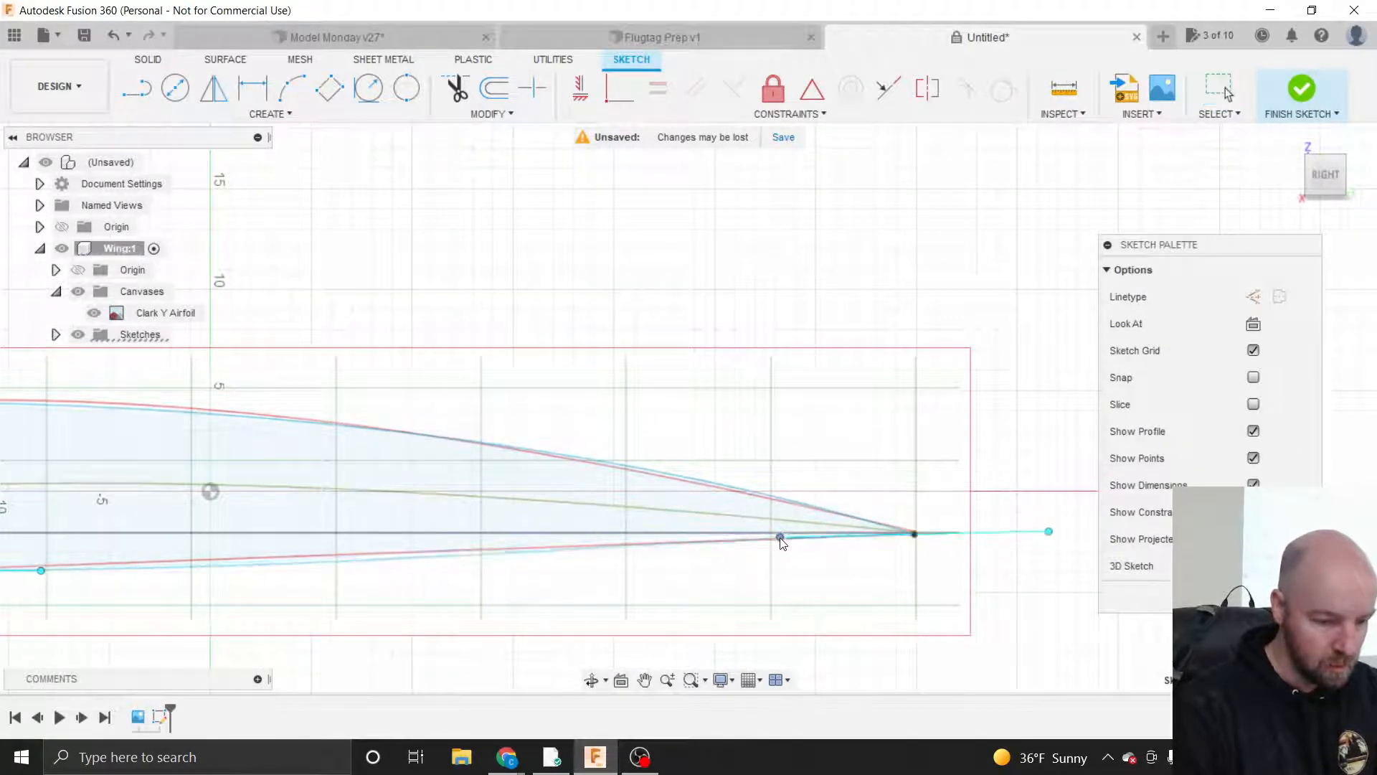
drag(780, 539, 748, 535)
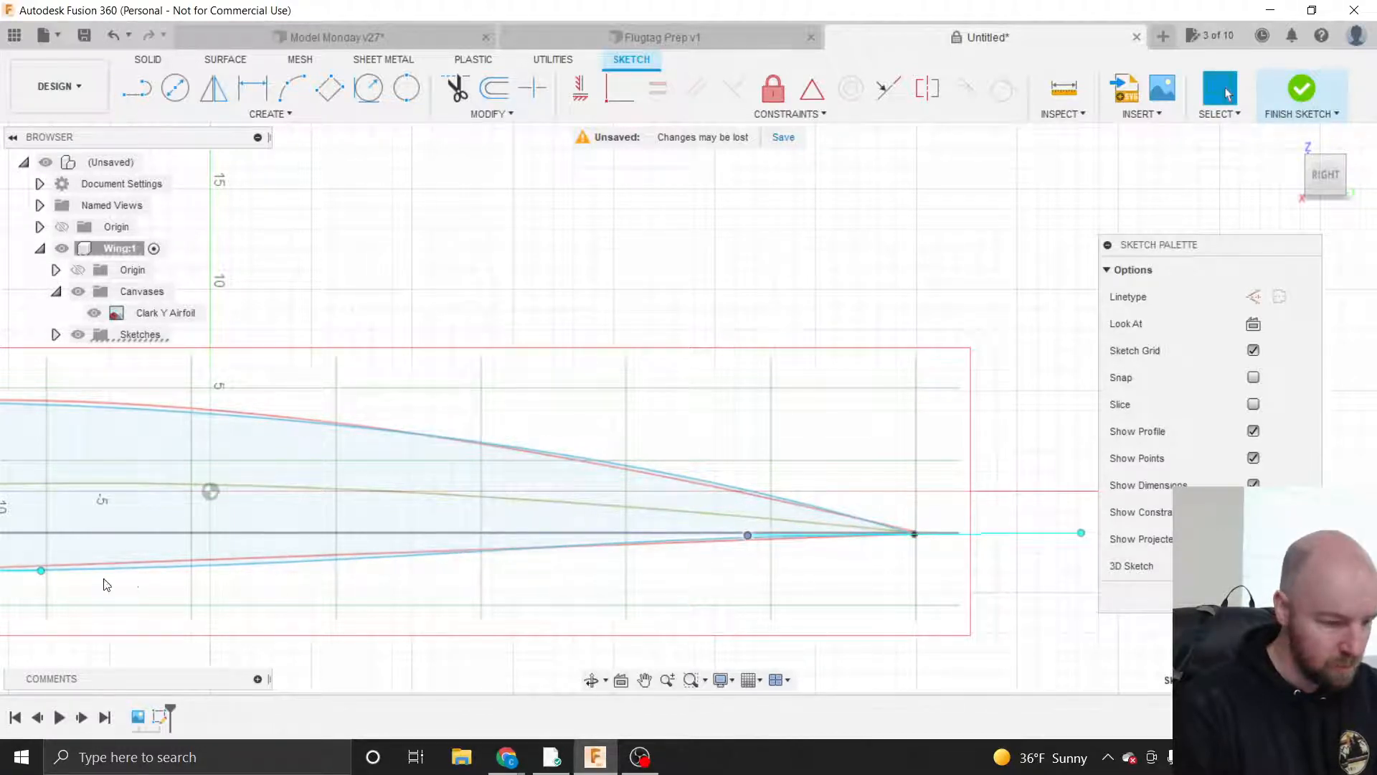
- Lengthen the tangent handle at the lower spline's second intermediate fit point so the mid-section follows the canvas underside
scroll(401, 577, down, 1)
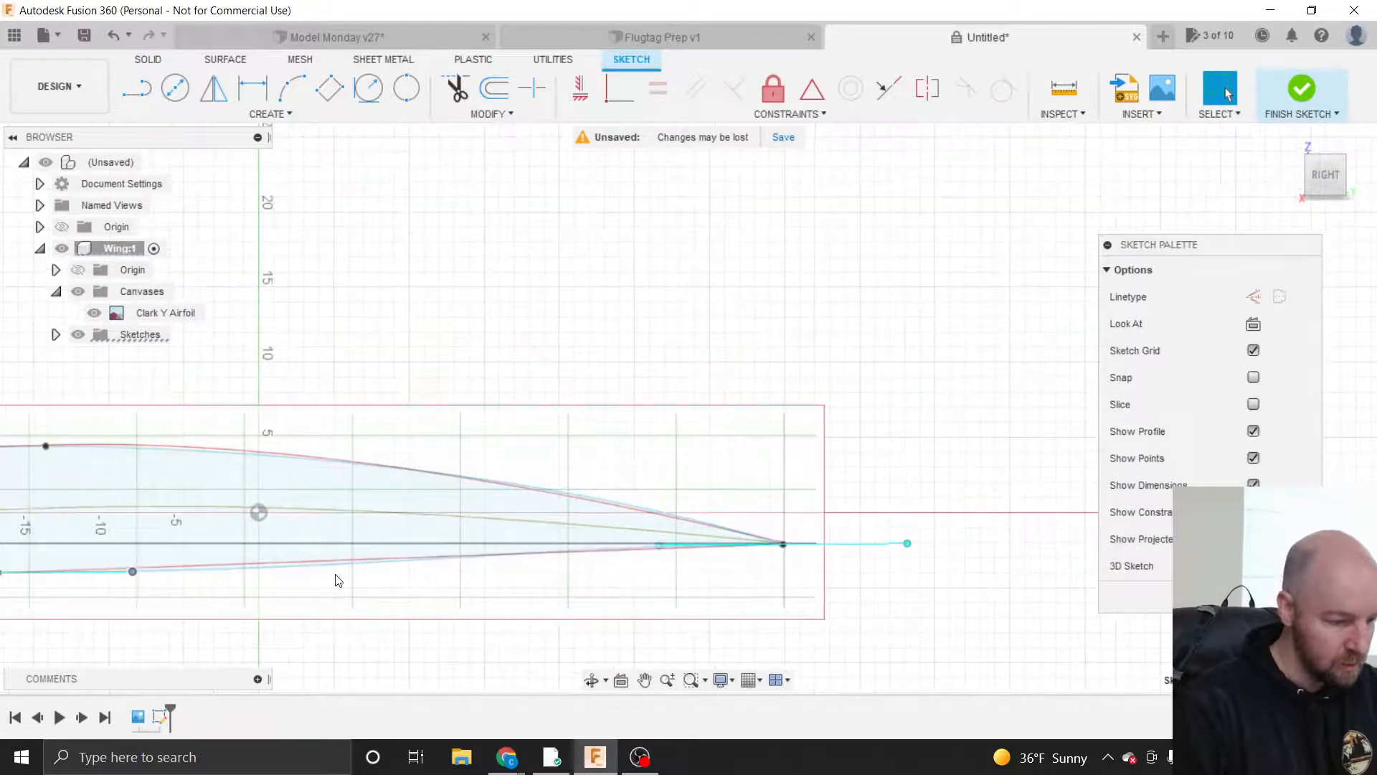
scroll(471, 601, down, 1)
scroll(864, 572, down, 1)
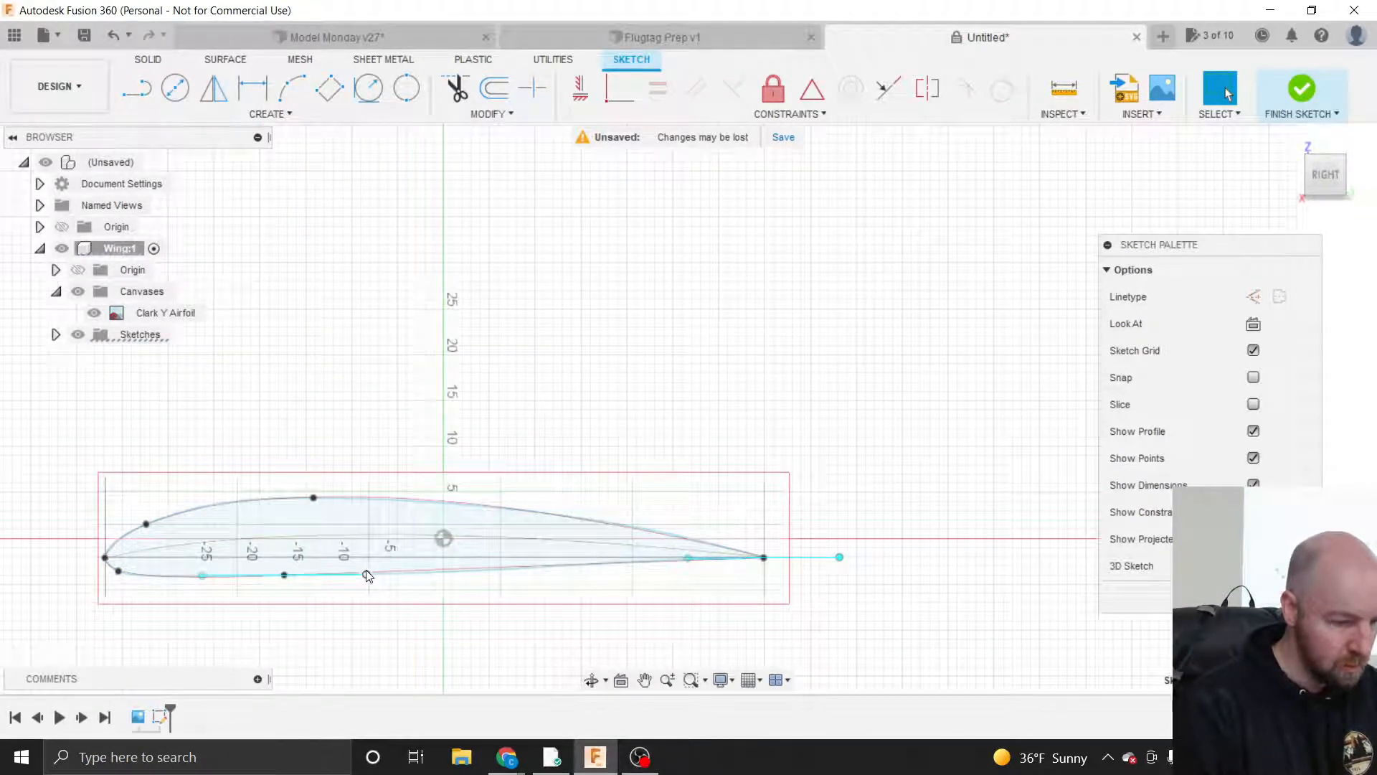
click(296, 586)
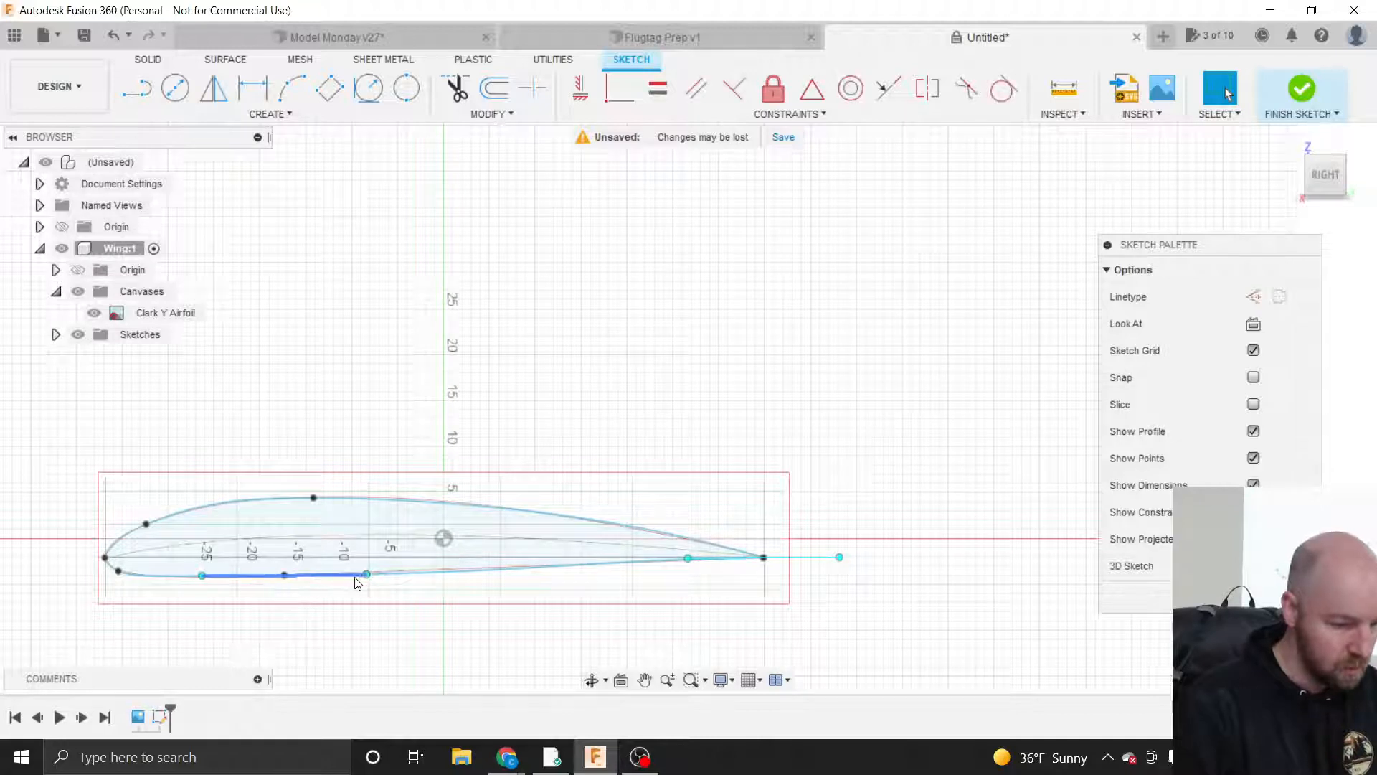
drag(366, 574, 381, 575)
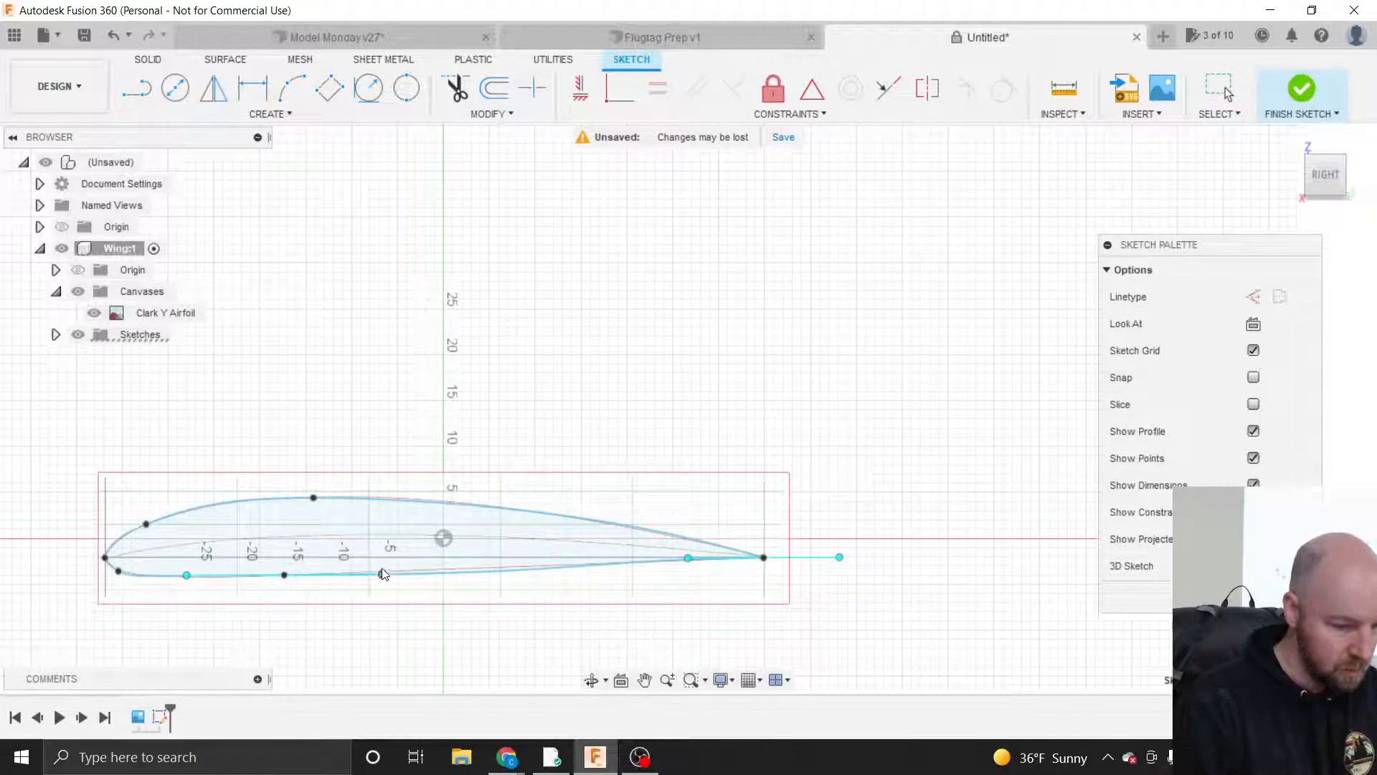
scroll(384, 574, up, 3)
scroll(384, 572, up, 3)
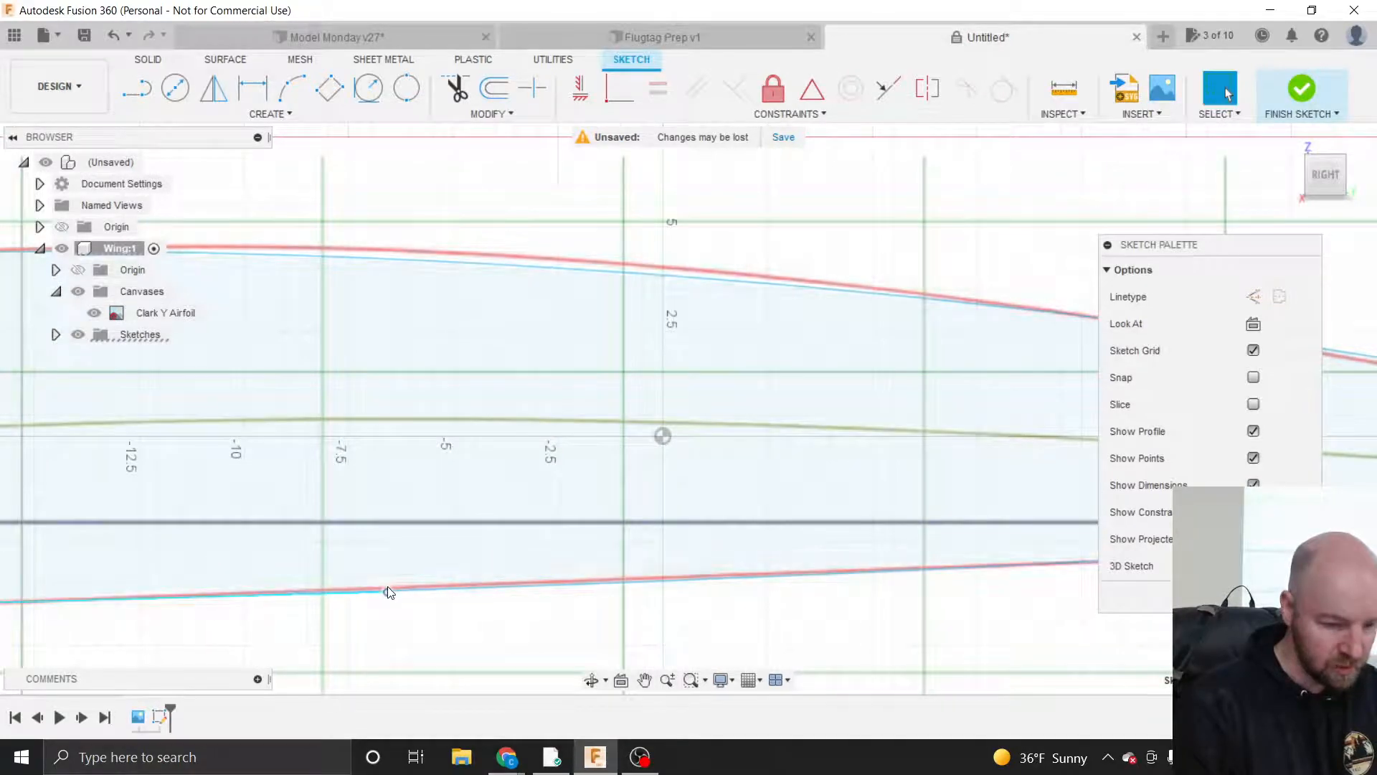
- Flatten the tangent handle at the lower spline's fit point nearest the leading edge and shift that point slightly forward onto the canvas outline
scroll(732, 605, down, 5)
scroll(471, 381, down, 3)
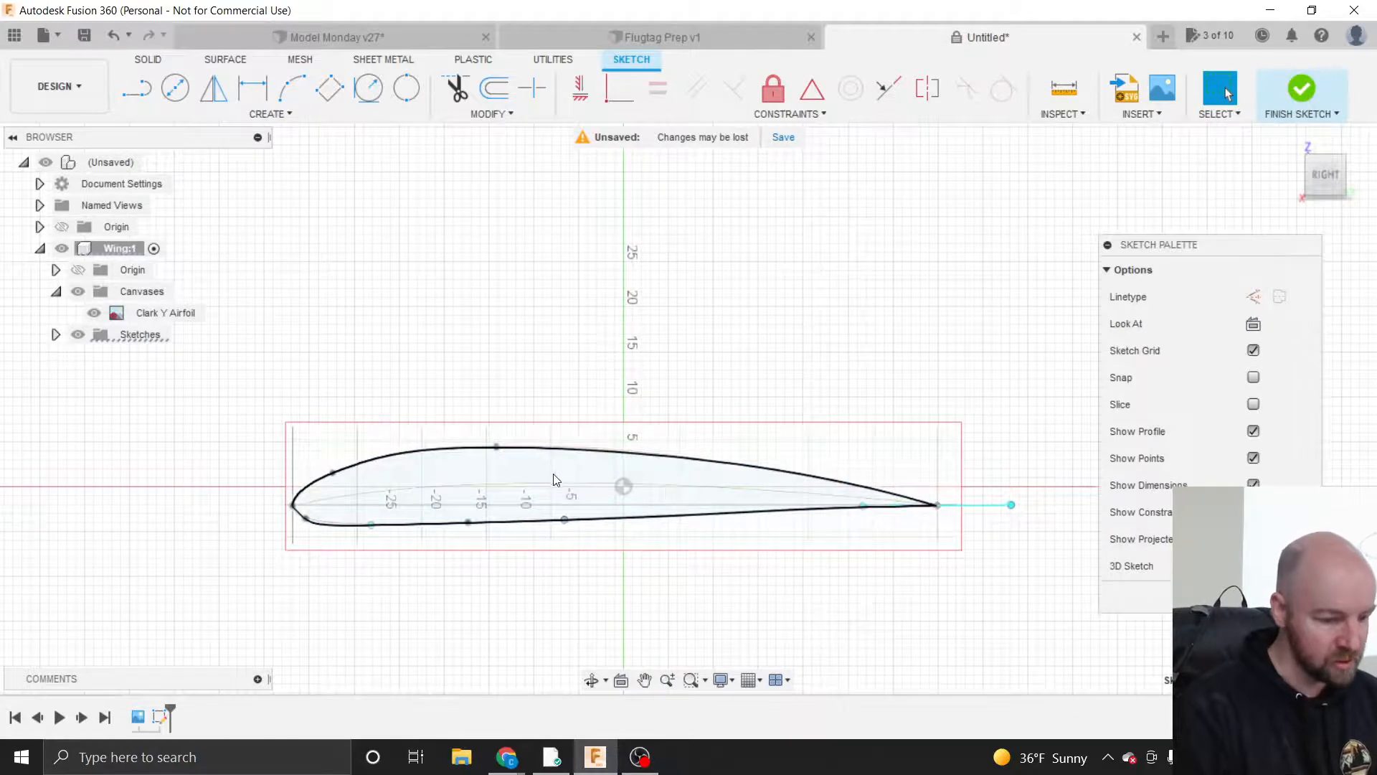
scroll(553, 476, up, 2)
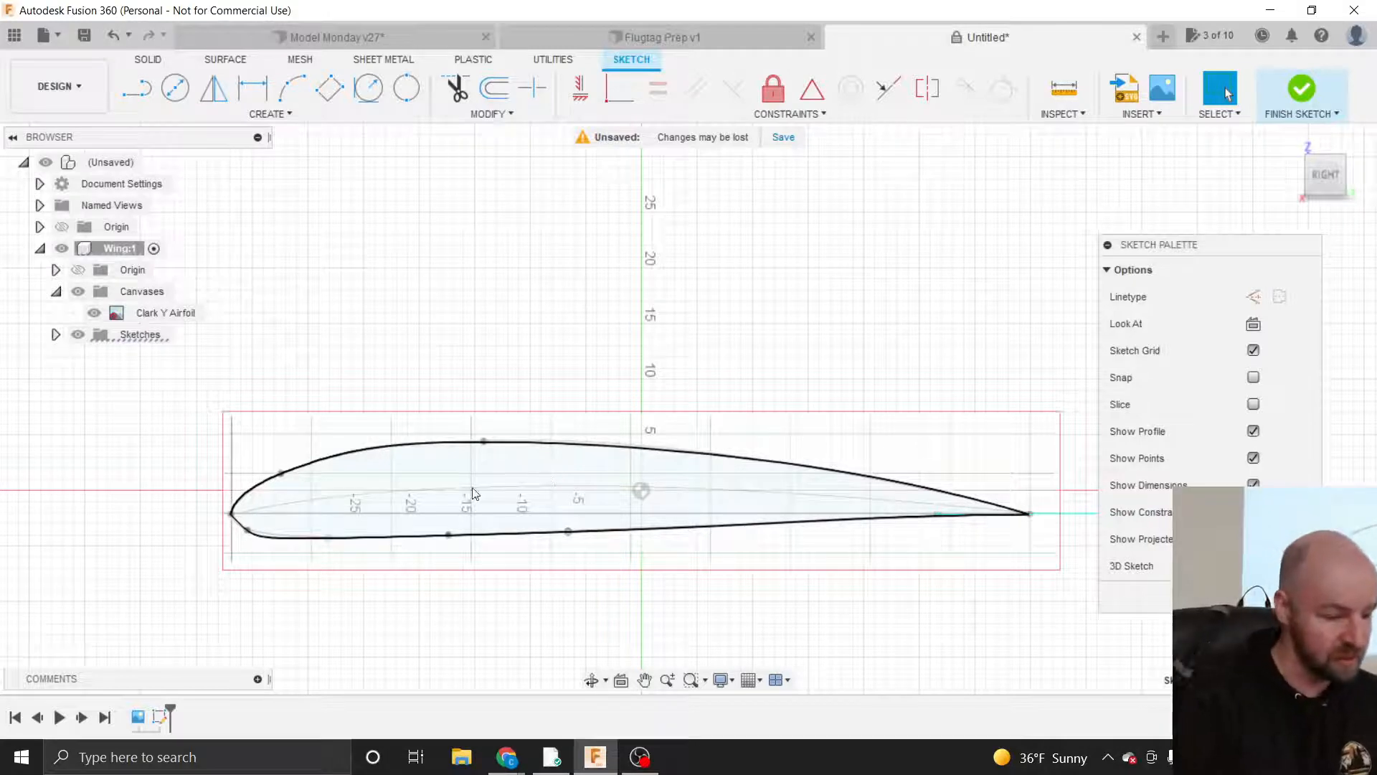
scroll(242, 515, up, 5)
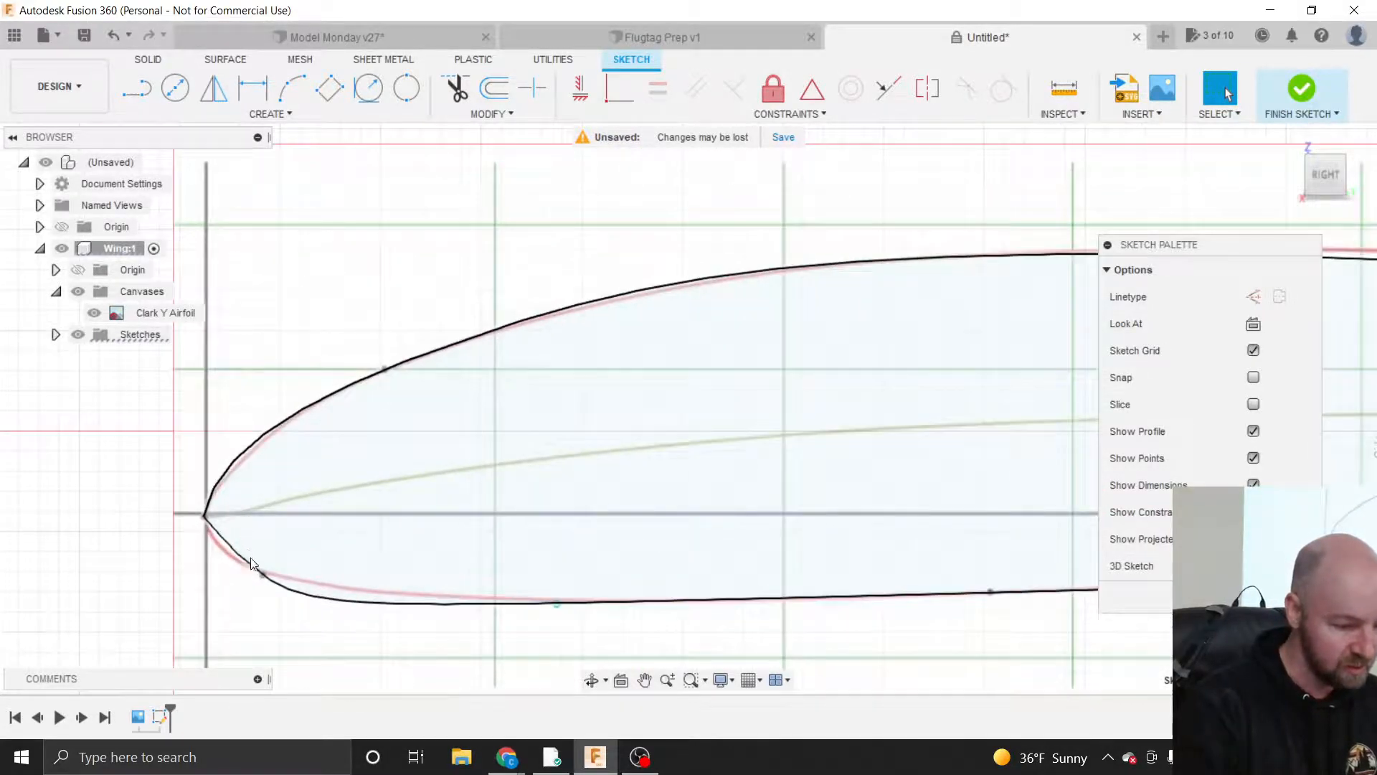
click(263, 575)
drag(361, 644, 370, 620)
mouse_move(263, 574)
mouse_down()
mouse_move(253, 564)
mouse_move(253, 576)
mouse_up()
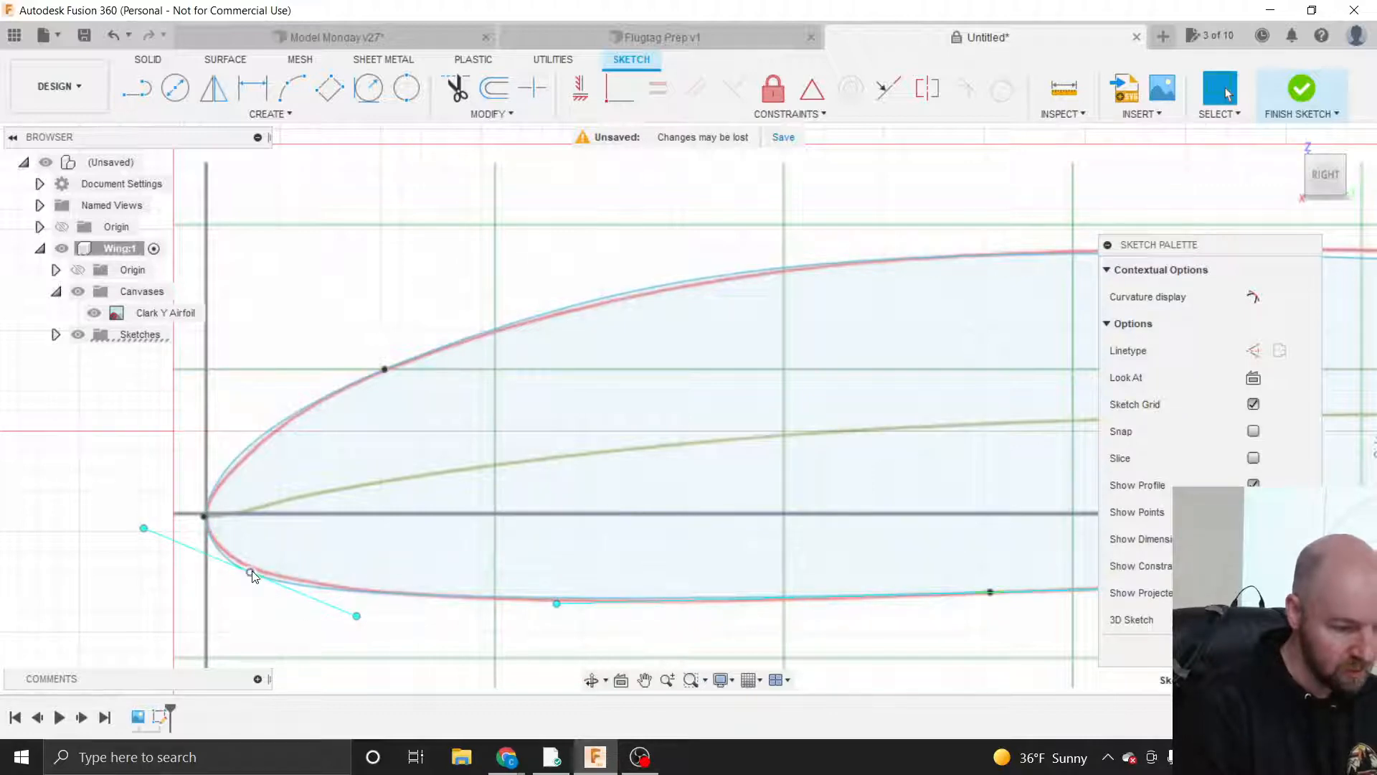
scroll(261, 612, down, 5)
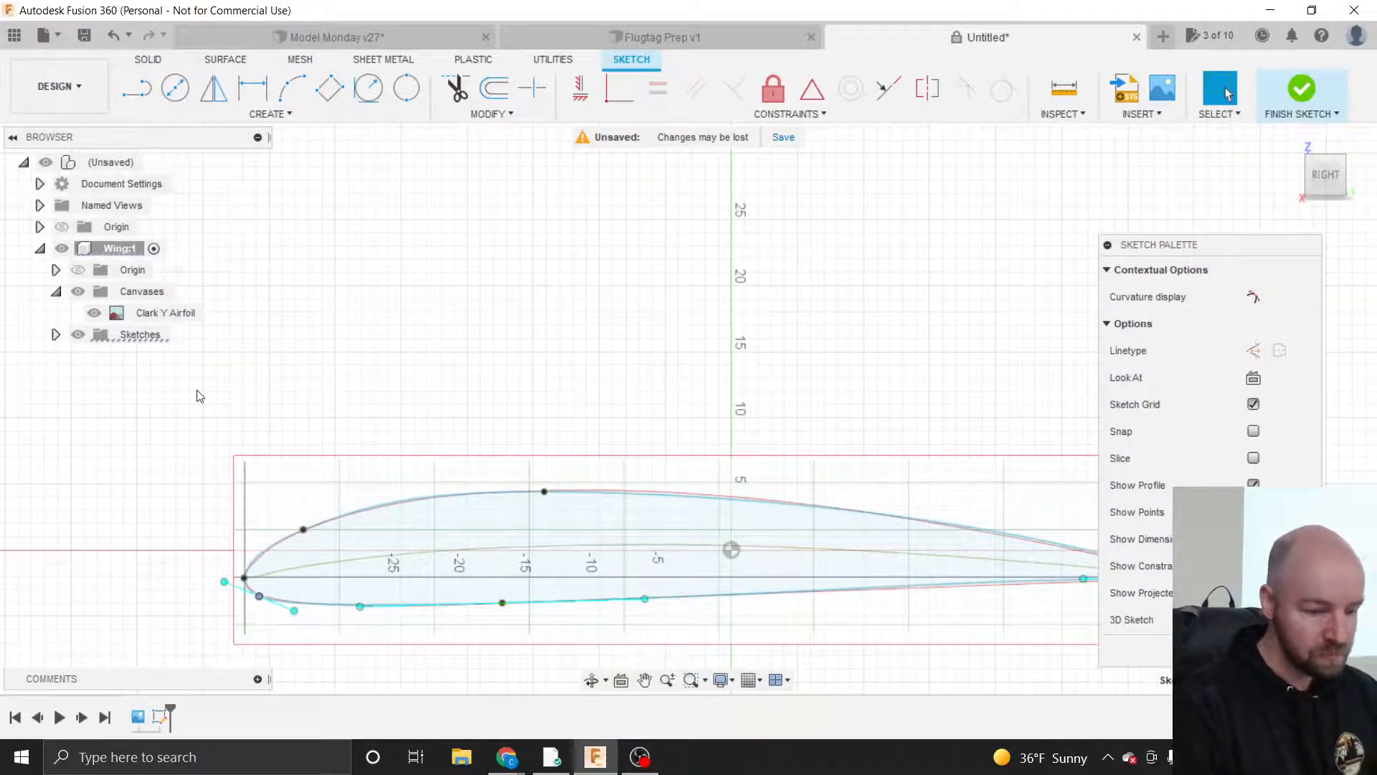
scroll(200, 396, down, 1)
click(630, 577)
key(Escape)
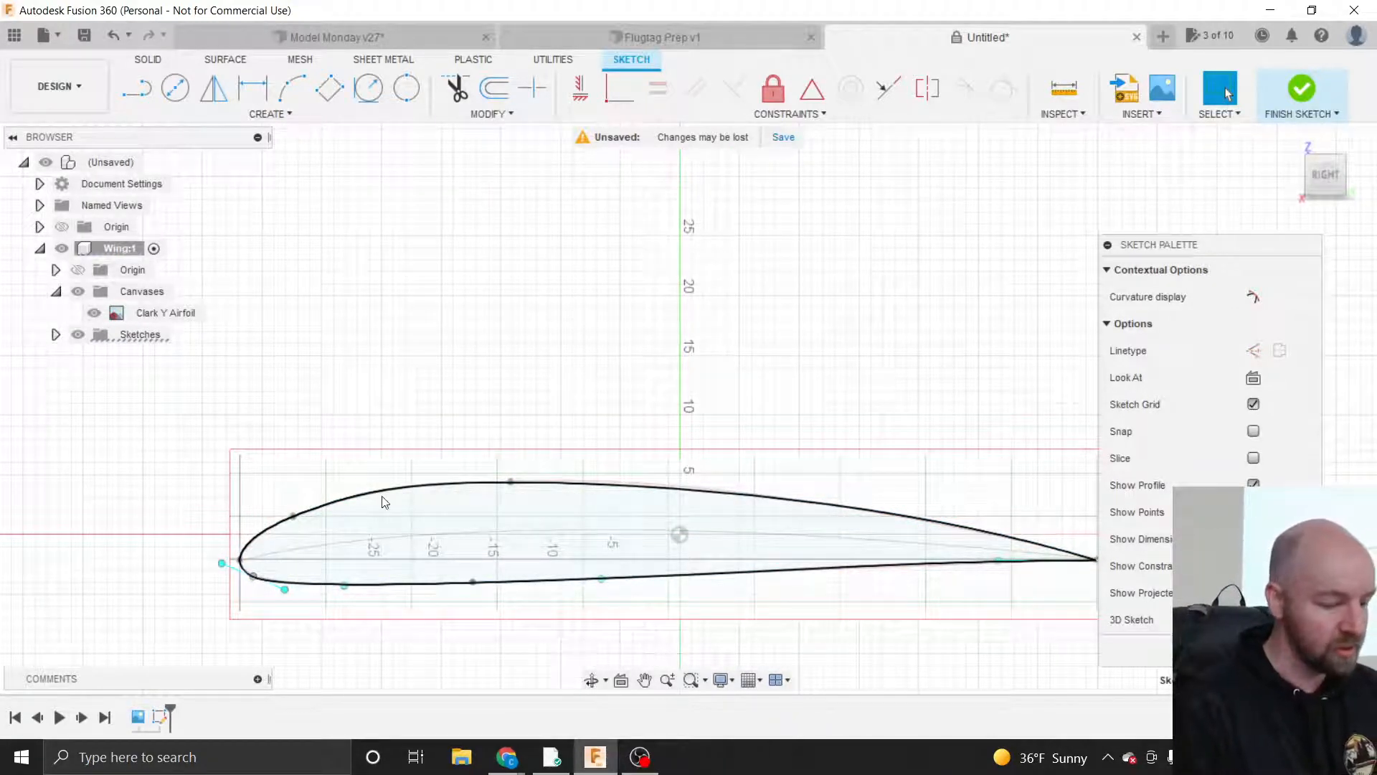
click(721, 575)
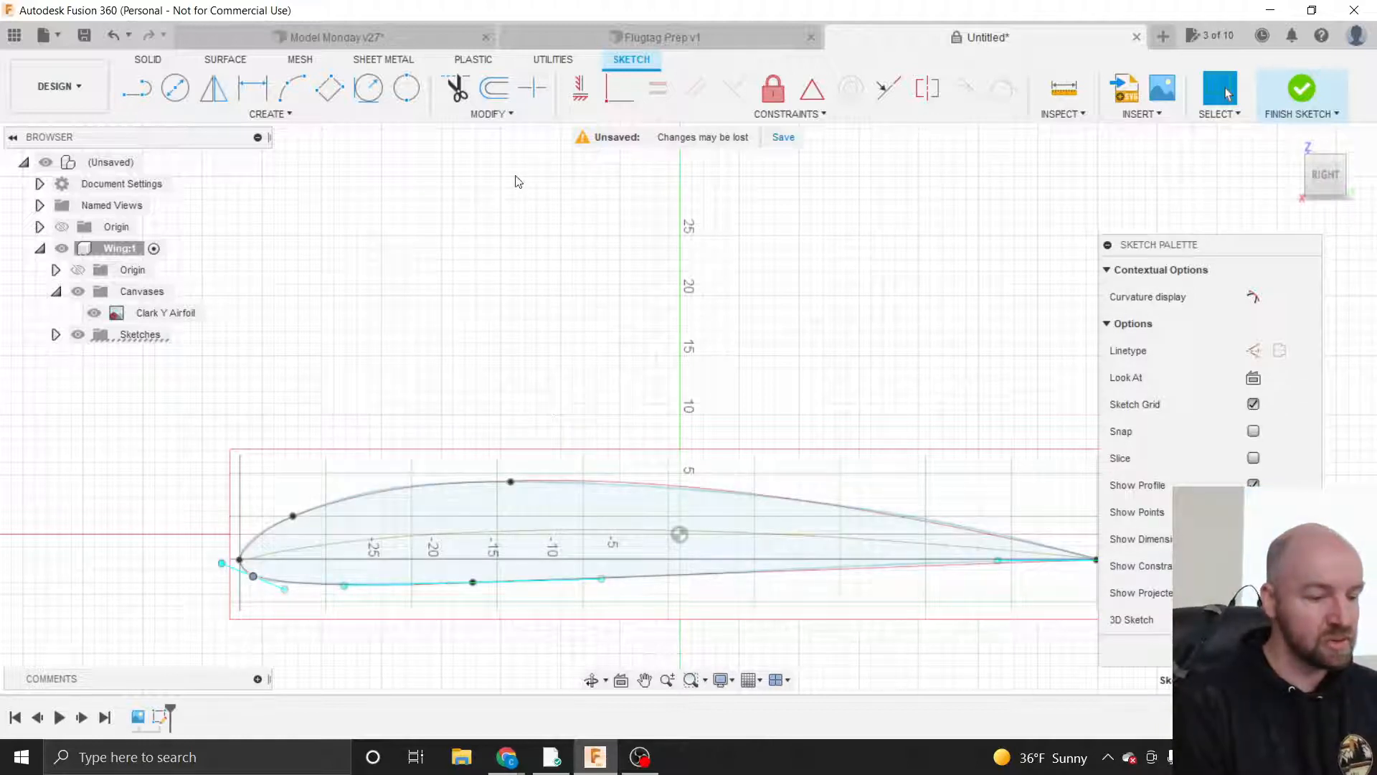
- Offset the chained airfoil outline inward by 2 in
click(497, 113)
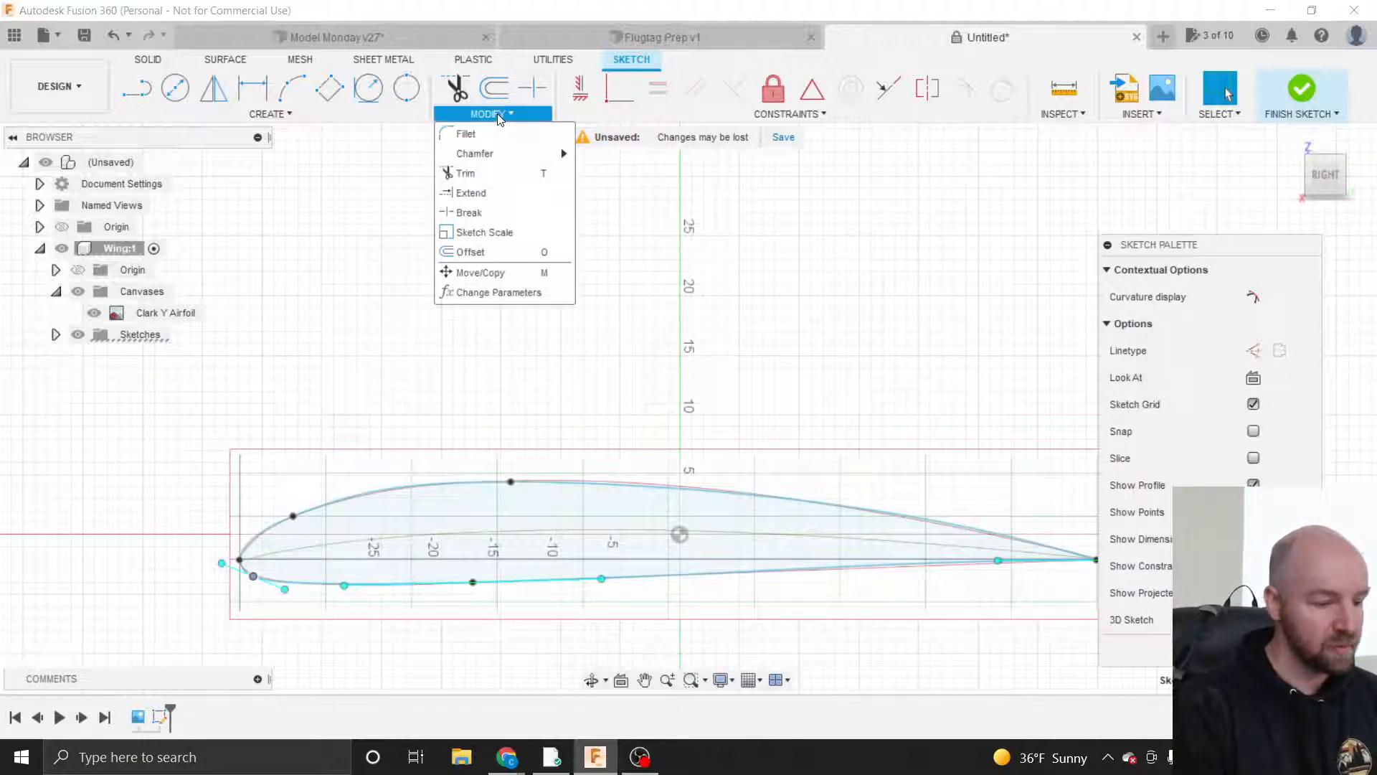
click(486, 253)
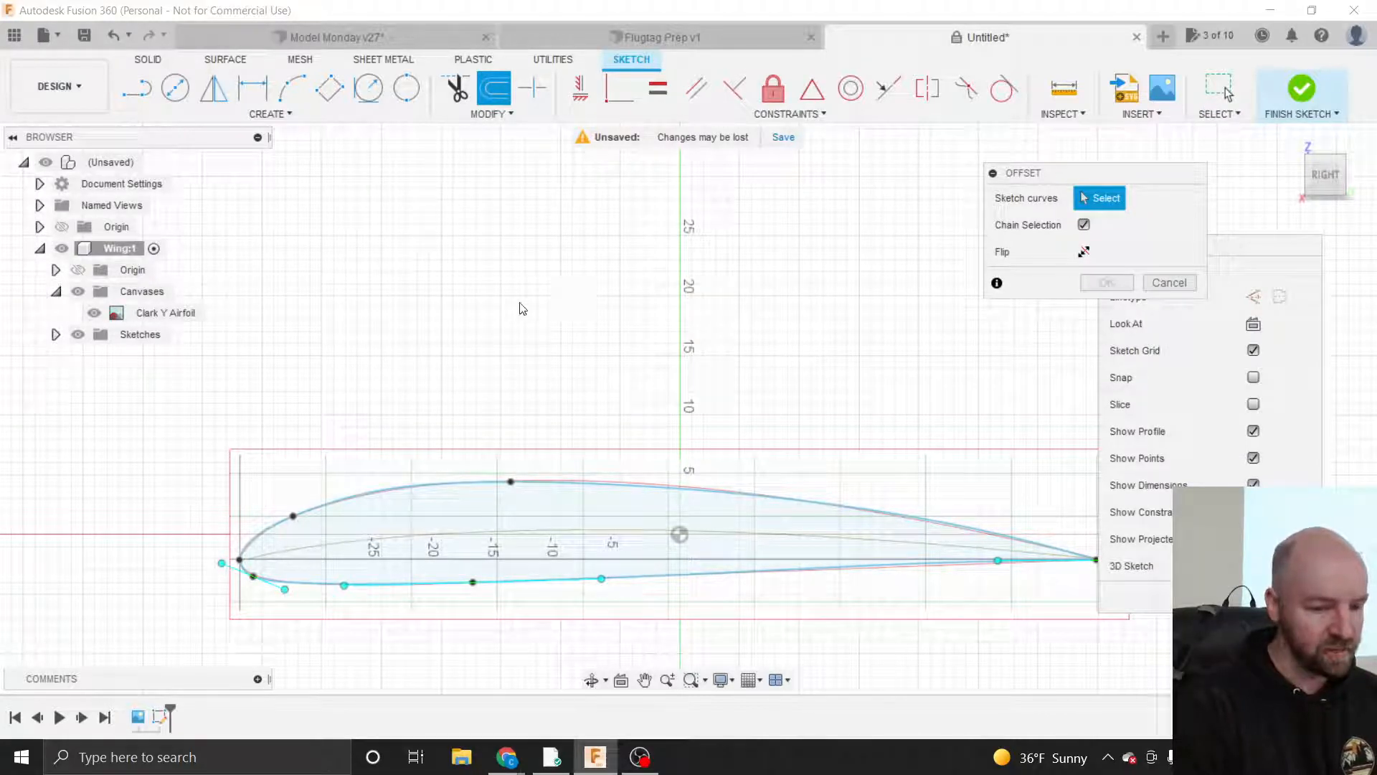
click(467, 485)
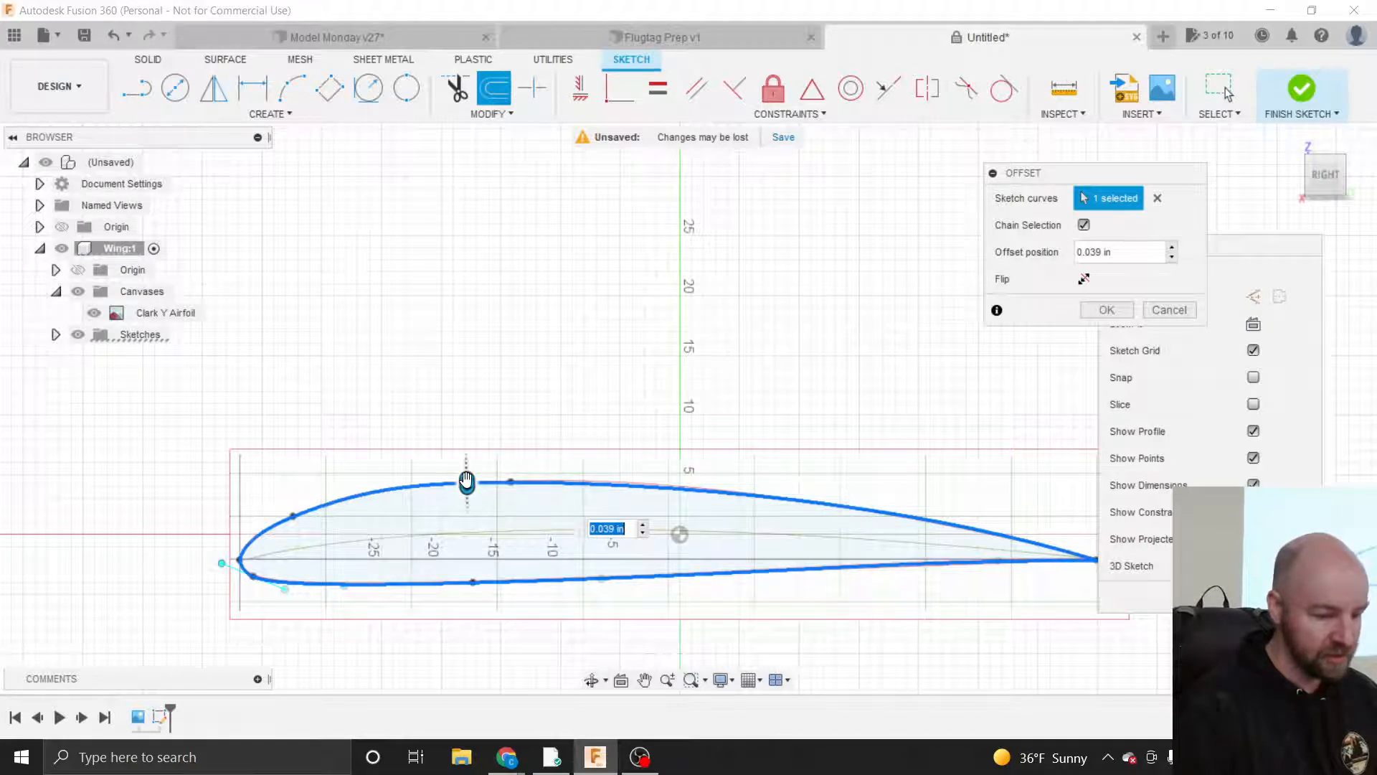
drag(467, 483, 469, 495)
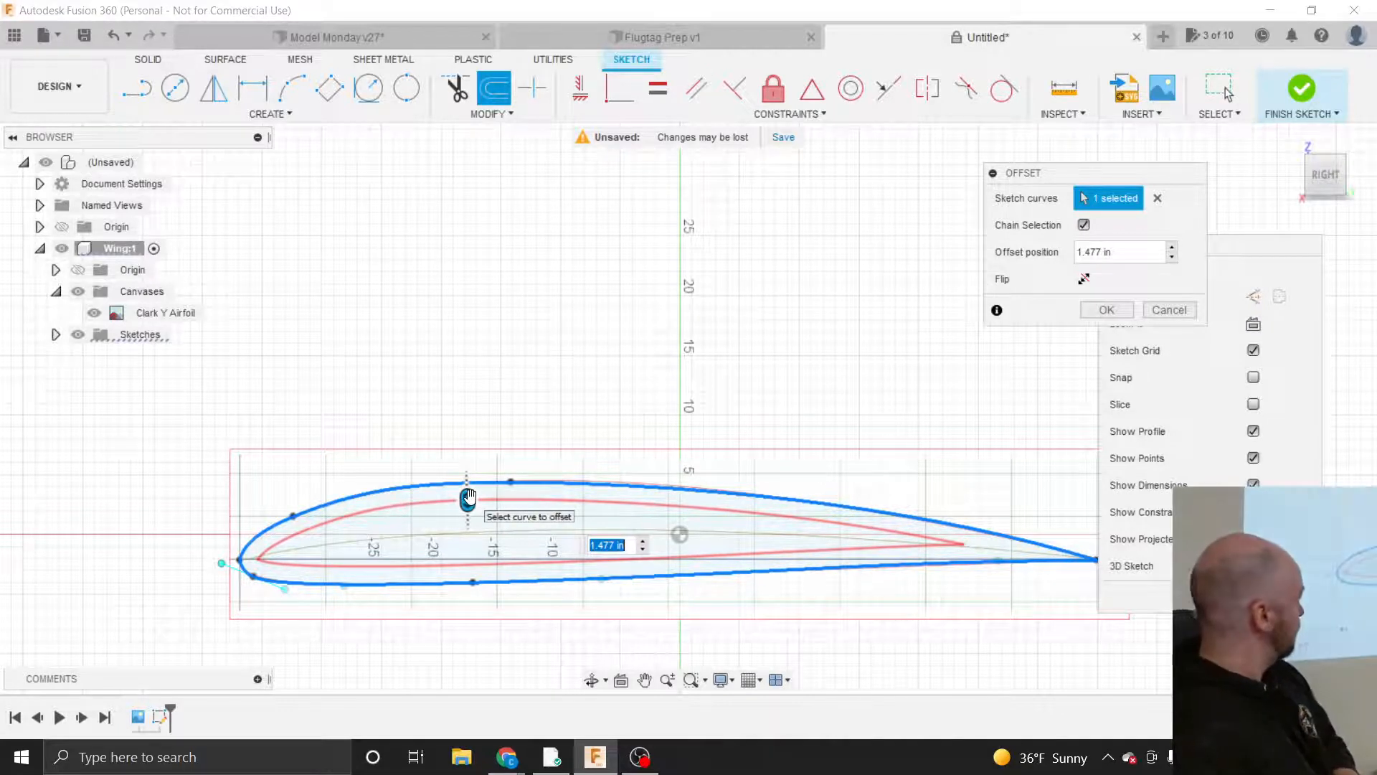
text(2)
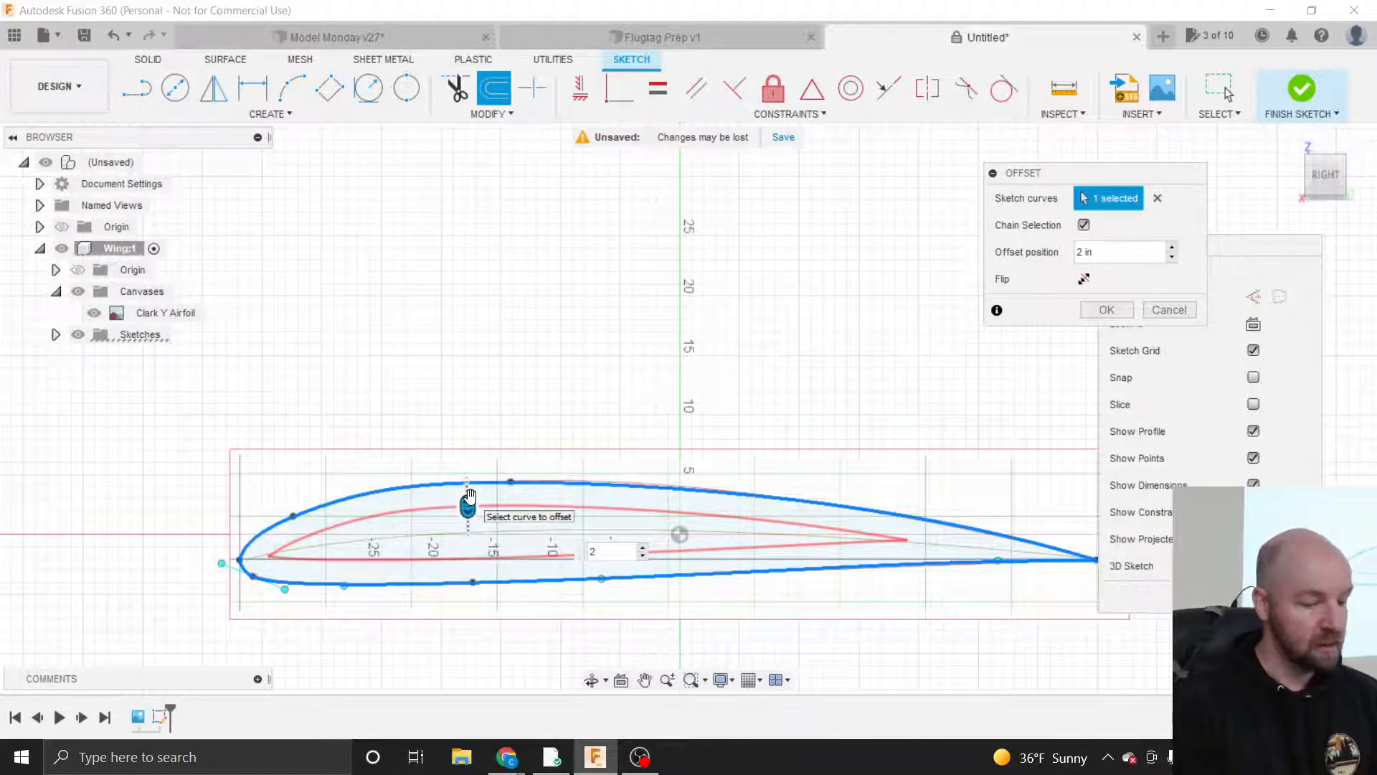
scroll(470, 496, up, 2)
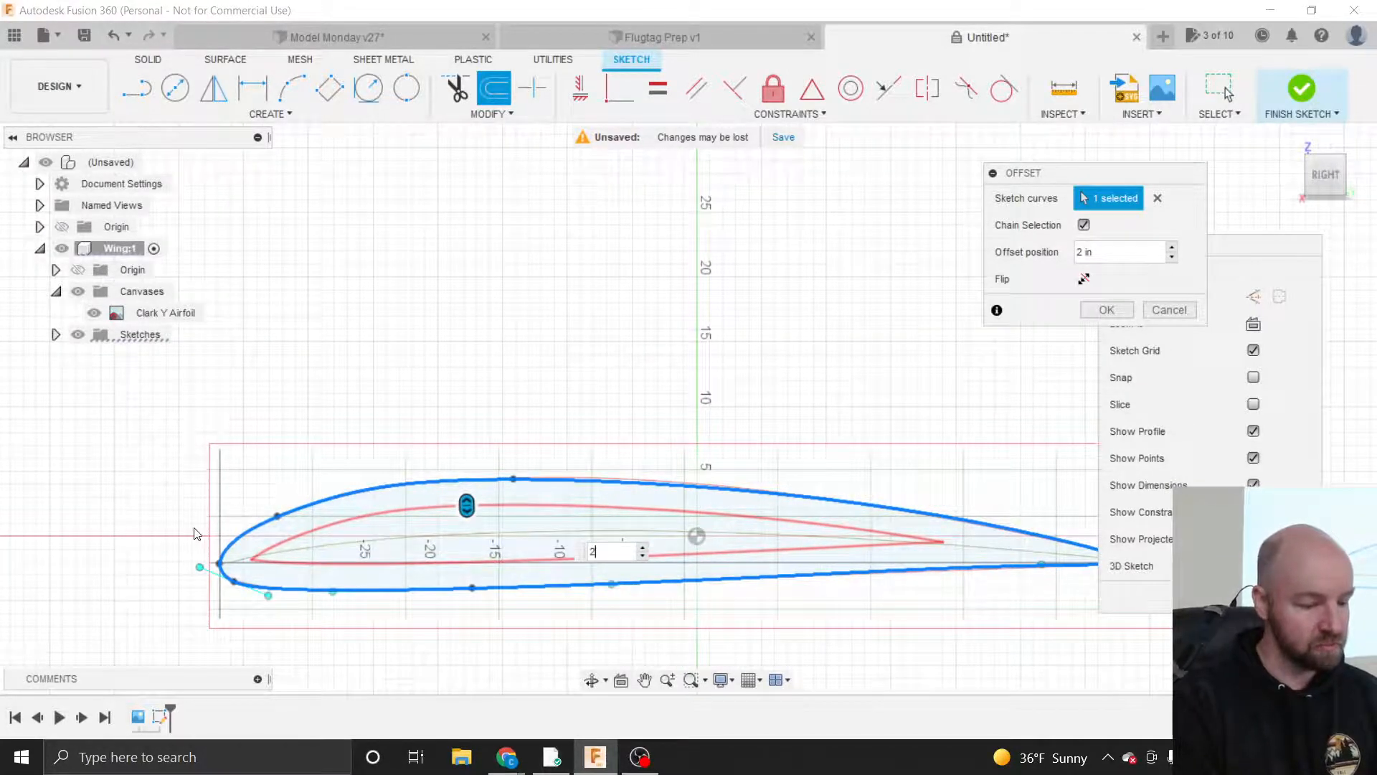
scroll(195, 536, down, 2)
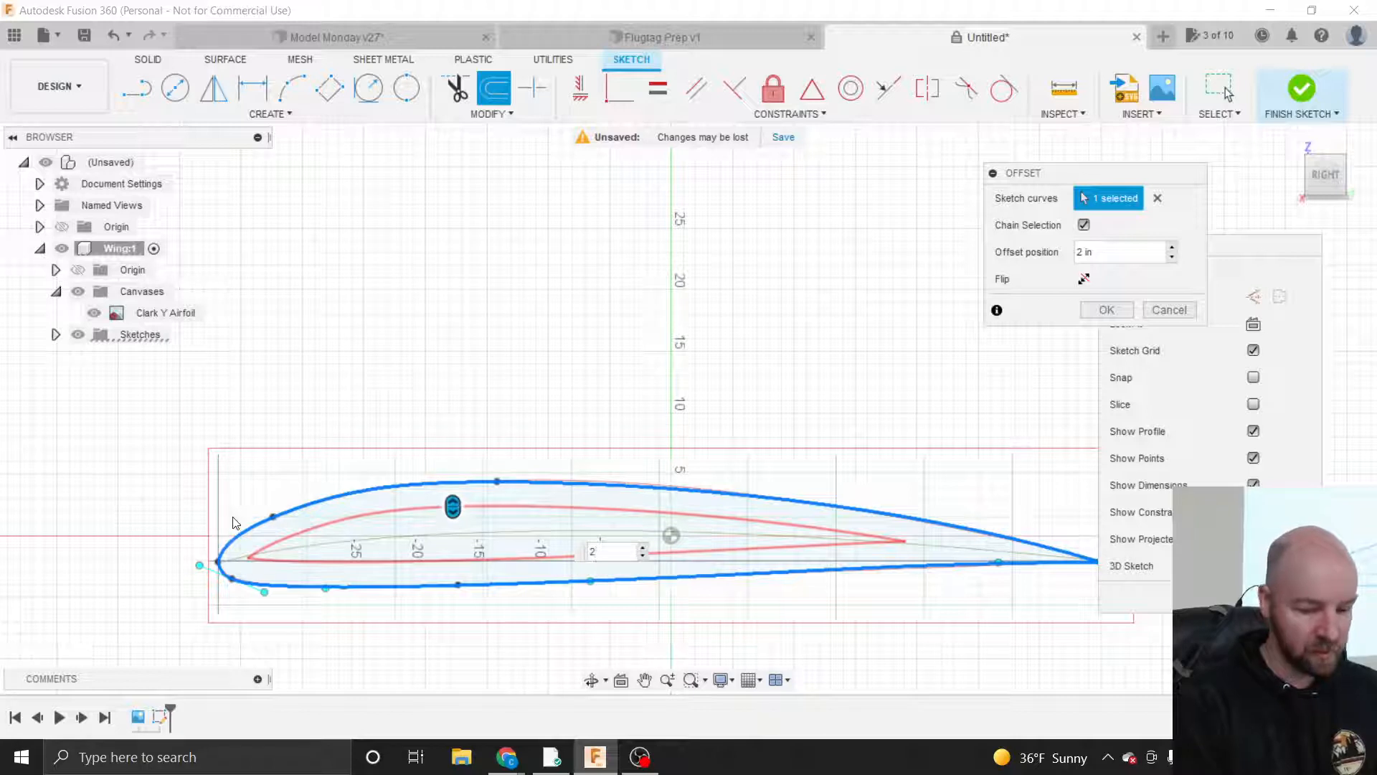
key(Return)
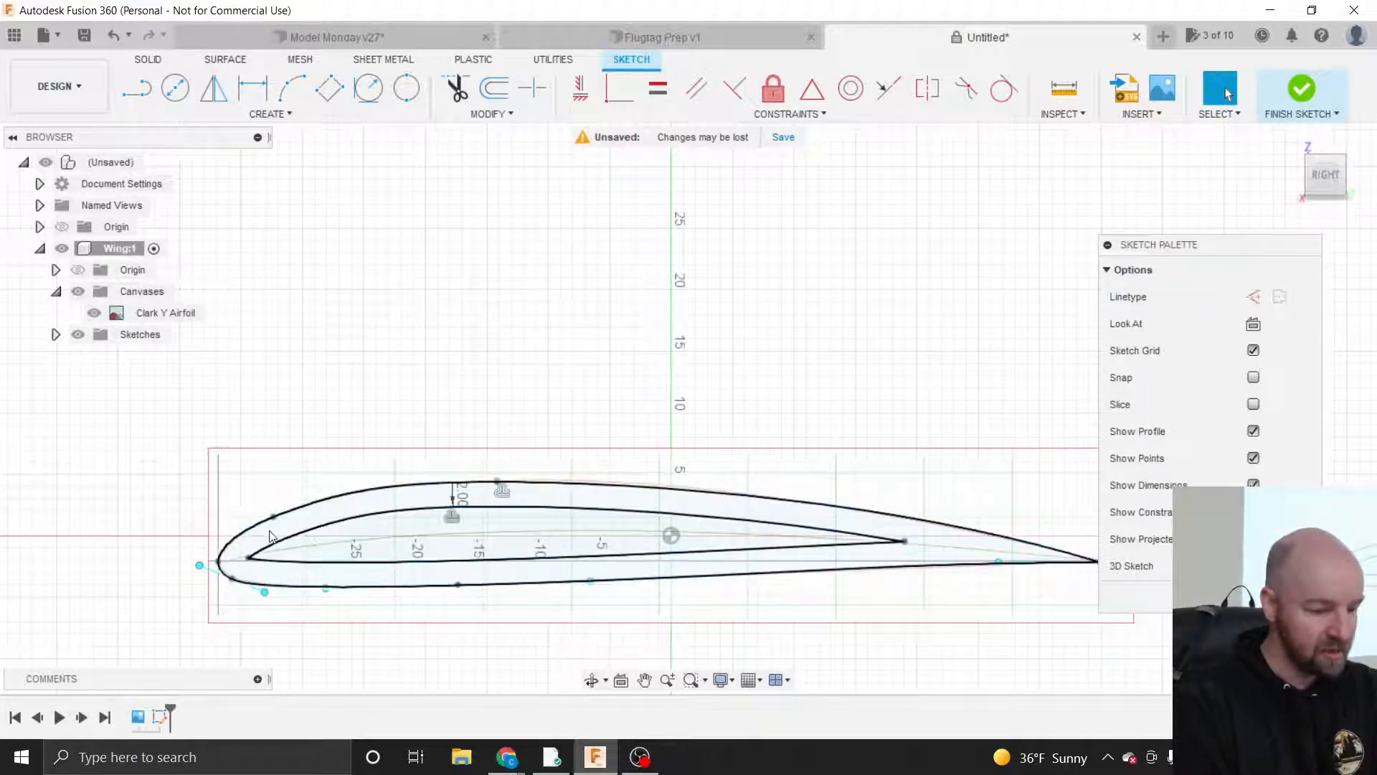
- Select the upper and lower inner offset curves to examine how they are built, then clear the selection
click(311, 534)
shift+click(330, 563)
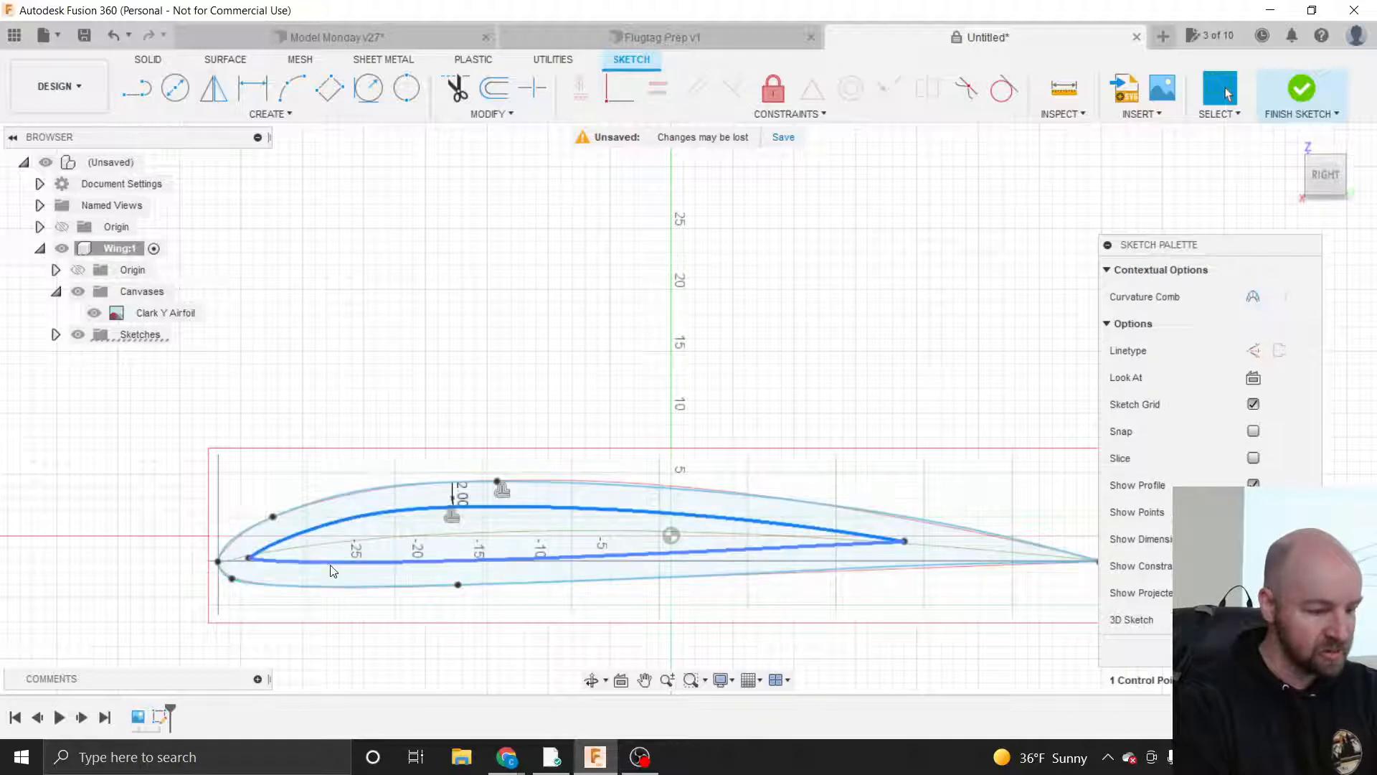
click(334, 568)
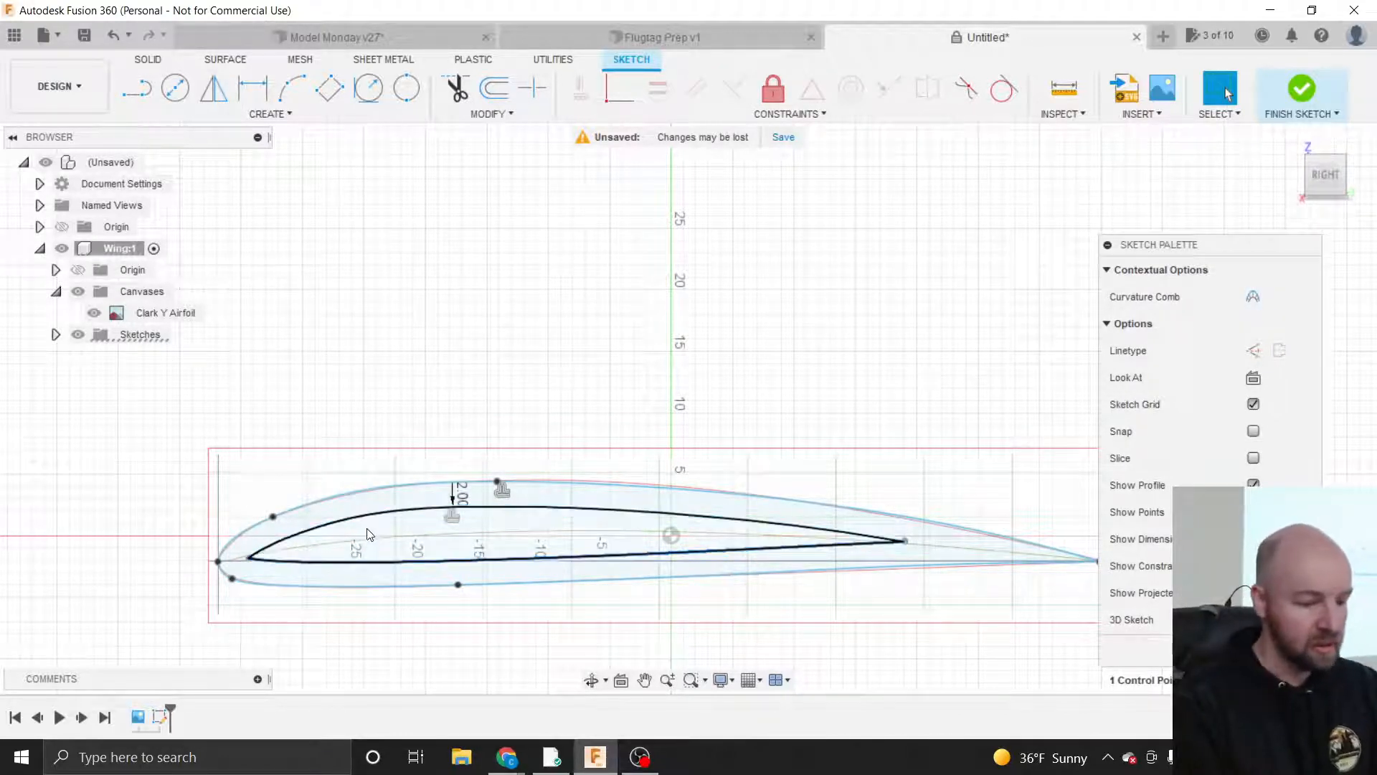
scroll(385, 558, up, 2)
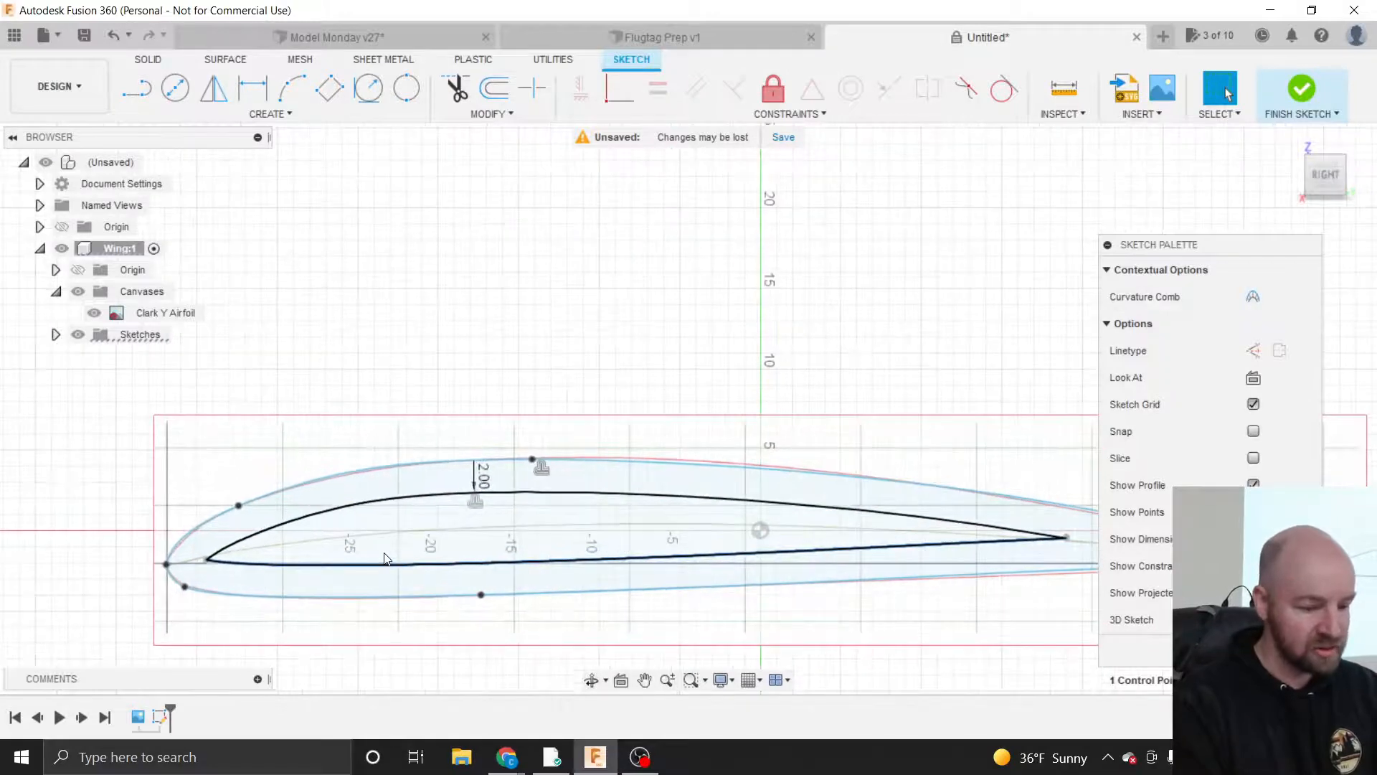
click(381, 381)
click(351, 508)
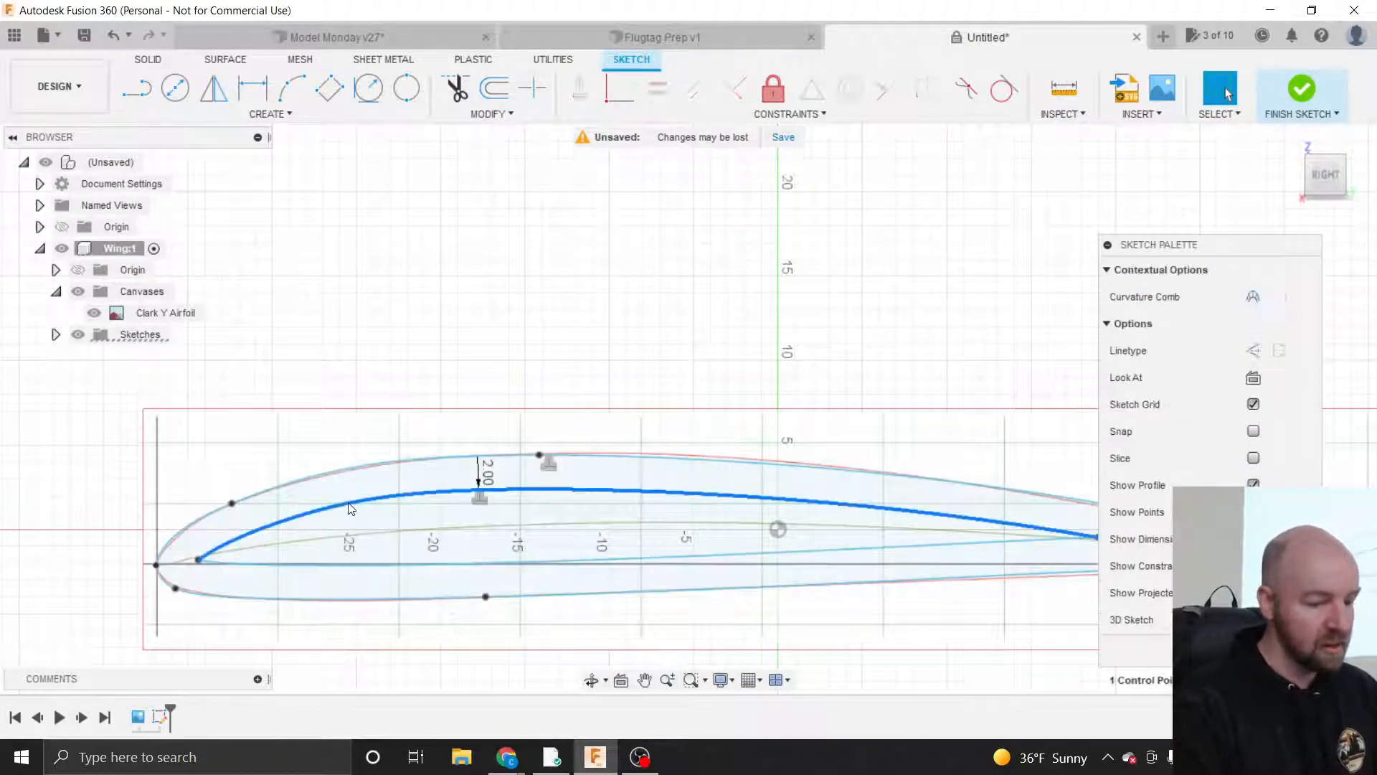
click(347, 377)
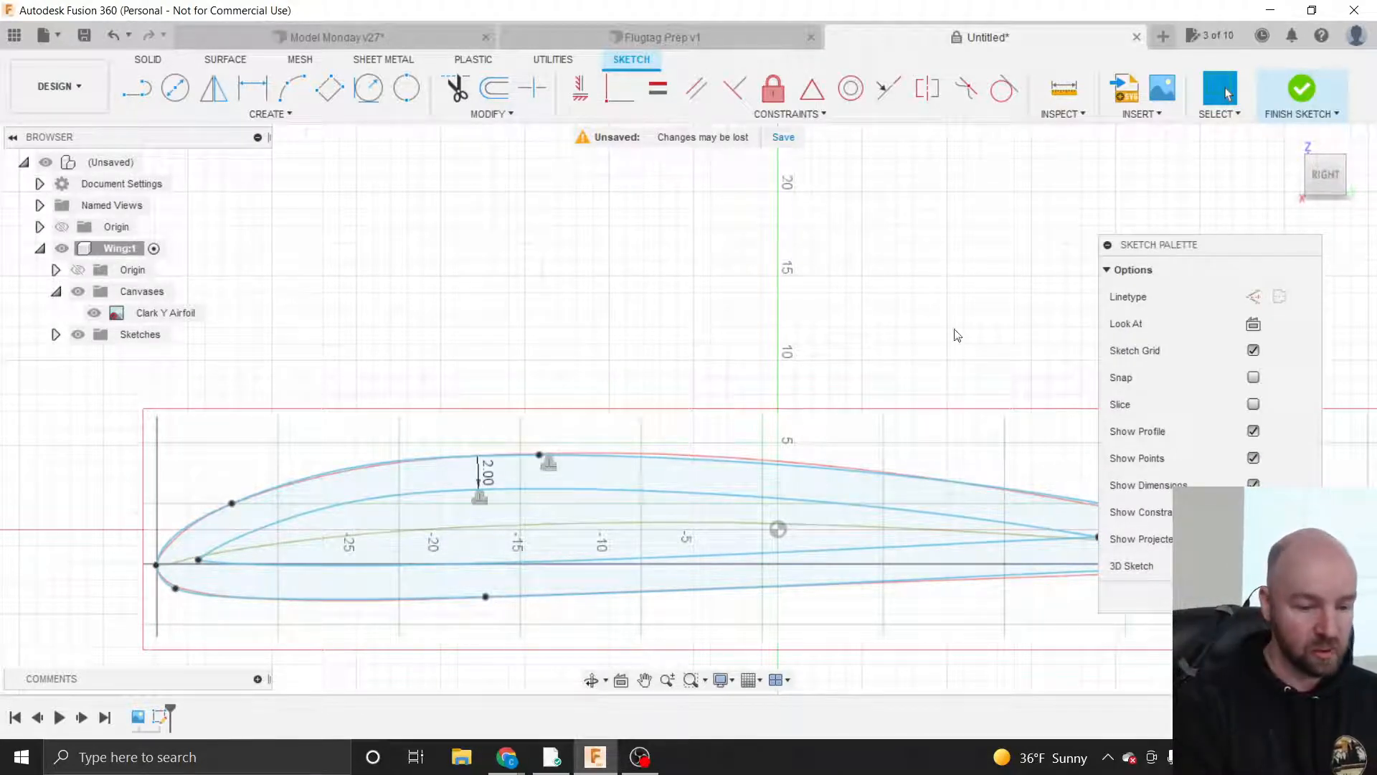
- Check which closed profiles the offset creates by selecting the inner region and the surrounding band, leaving nothing selected
scroll(342, 421, down, 2)
key(e)
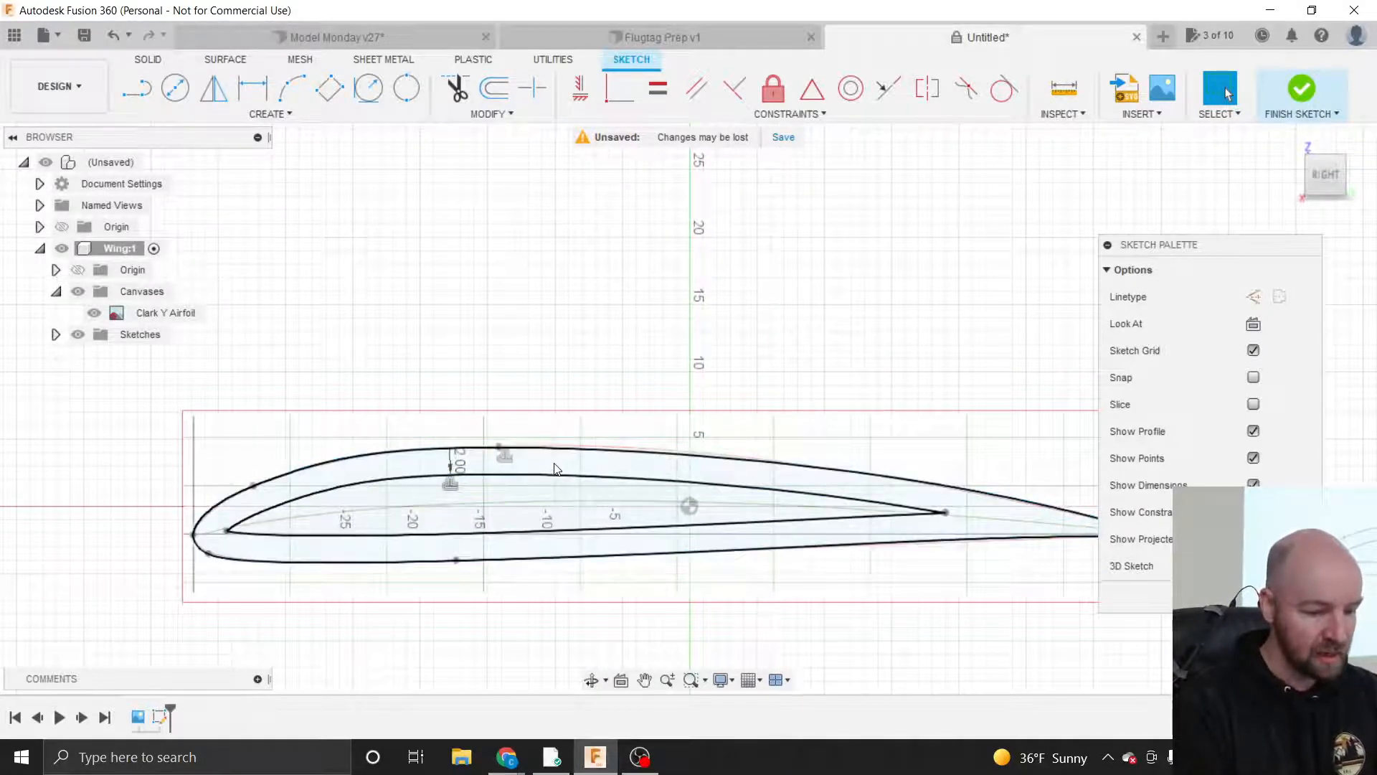
click(553, 502)
click(595, 464)
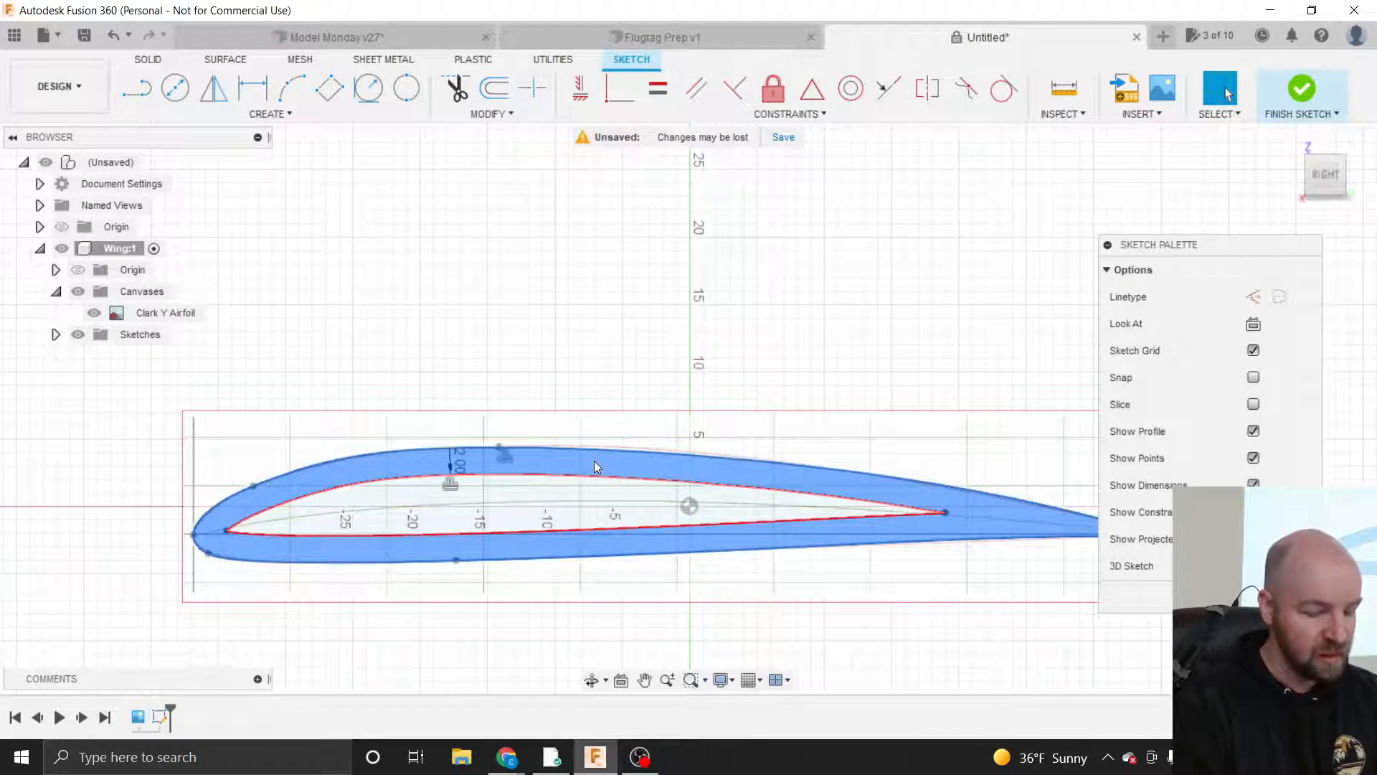
click(589, 392)
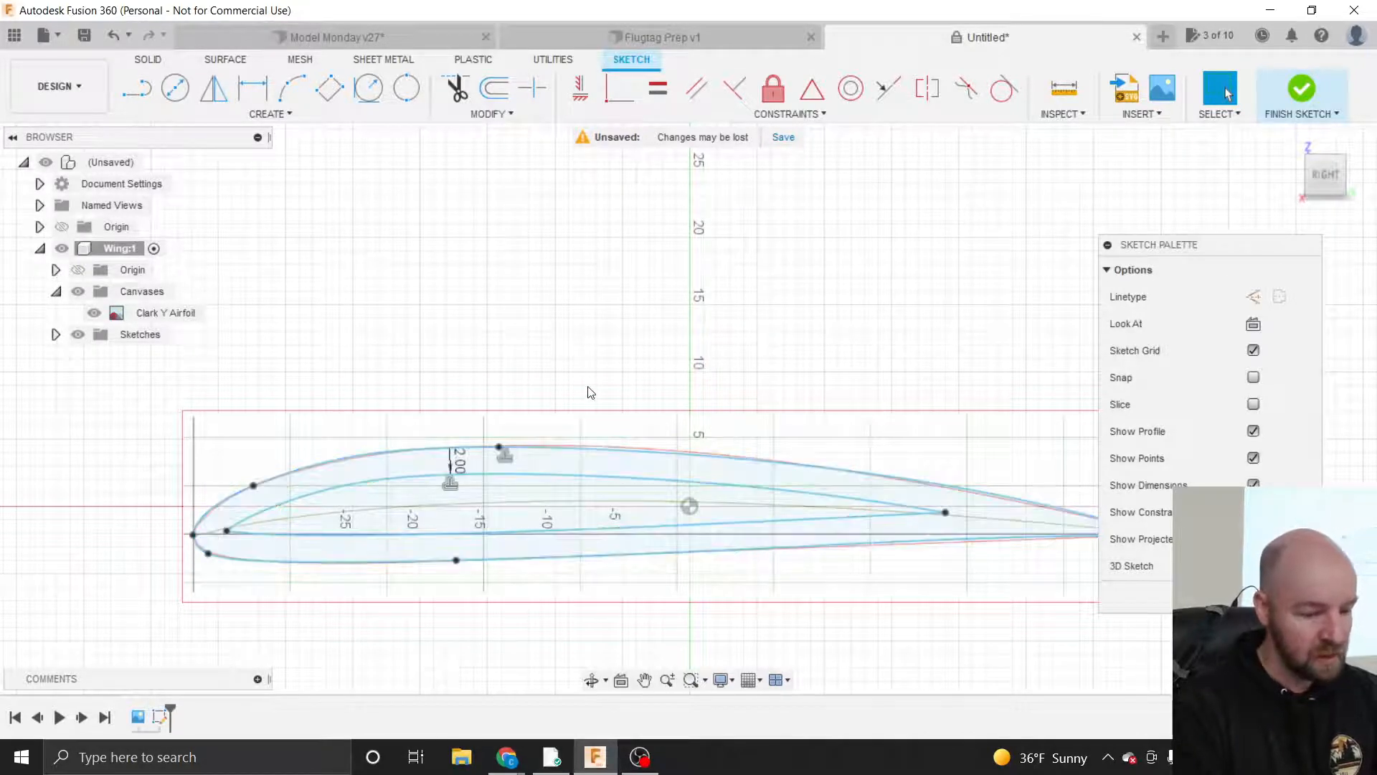
click(564, 493)
click(578, 464)
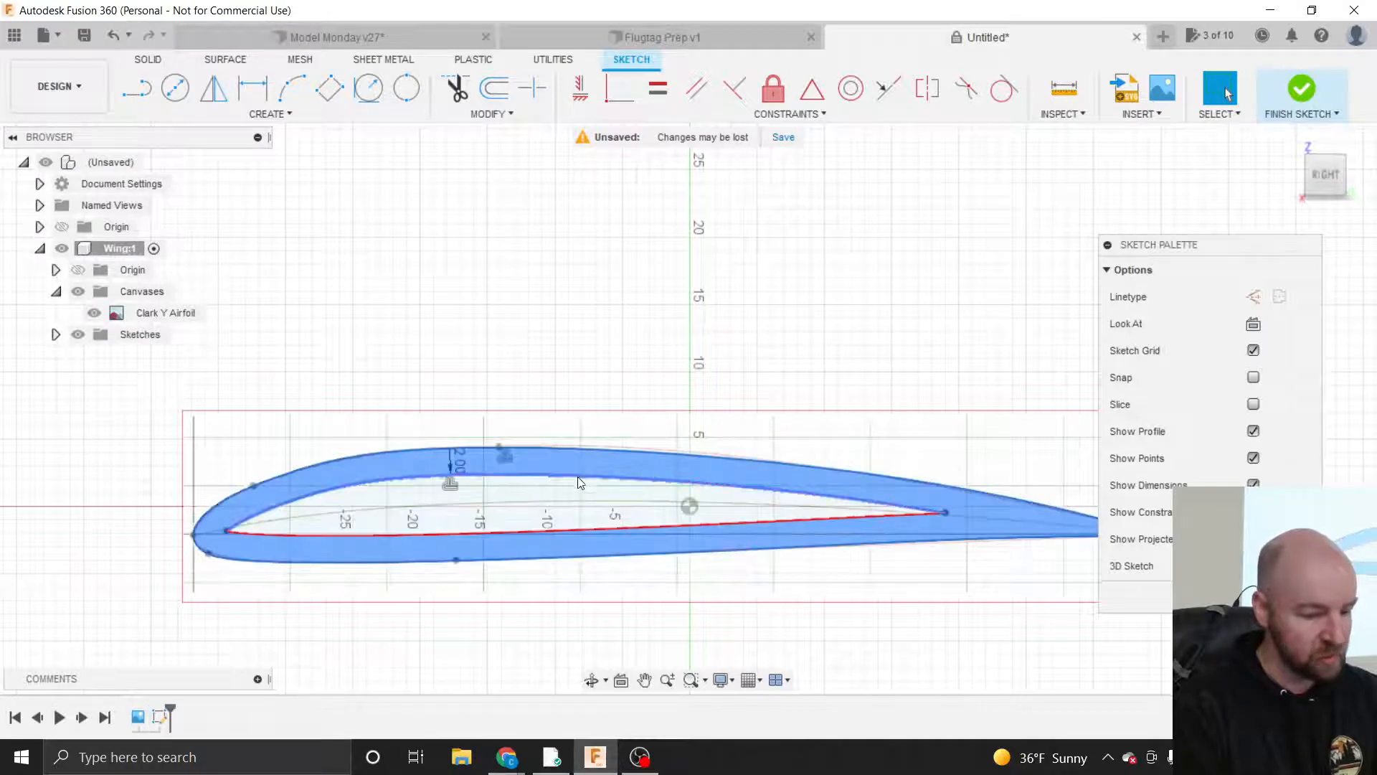
click(580, 494)
click(611, 379)
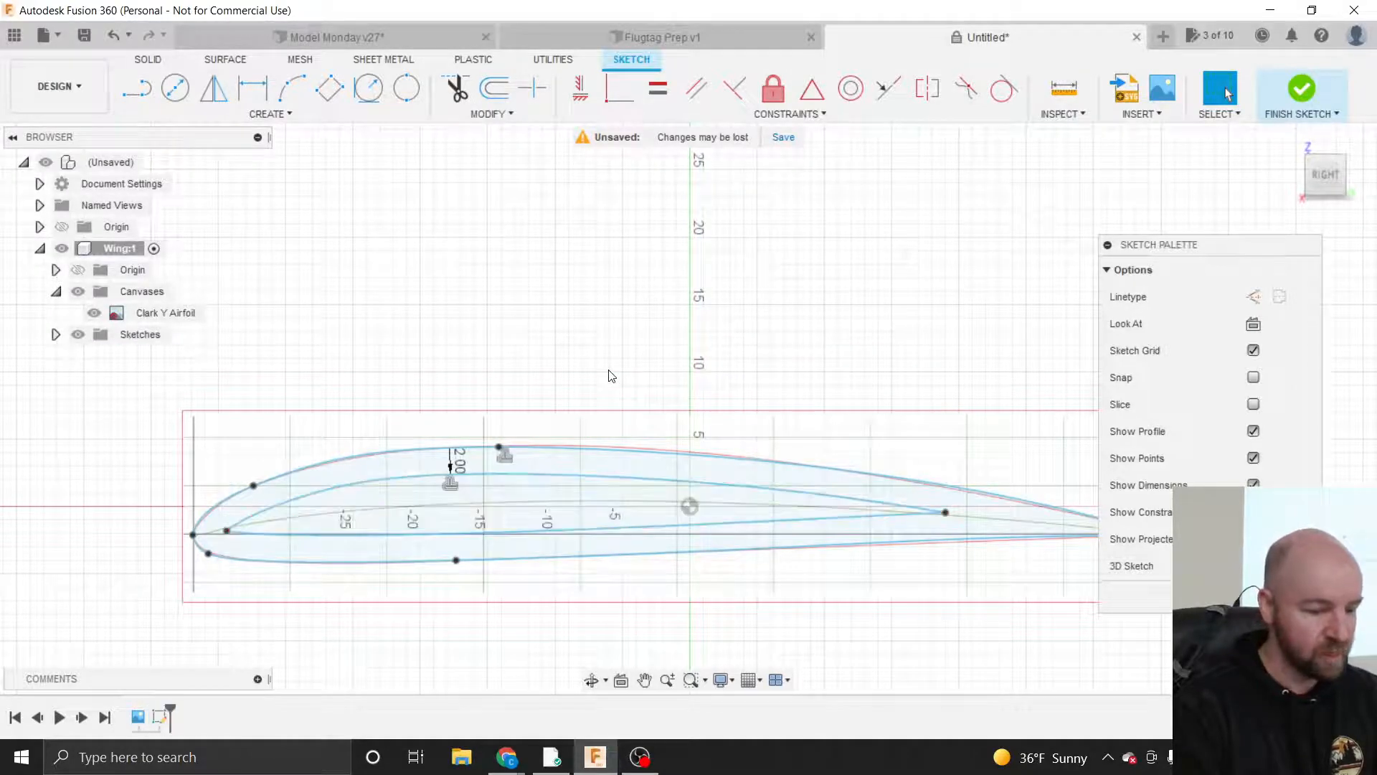
- Convert the upper inner offset curve to construction geometry
click(563, 474)
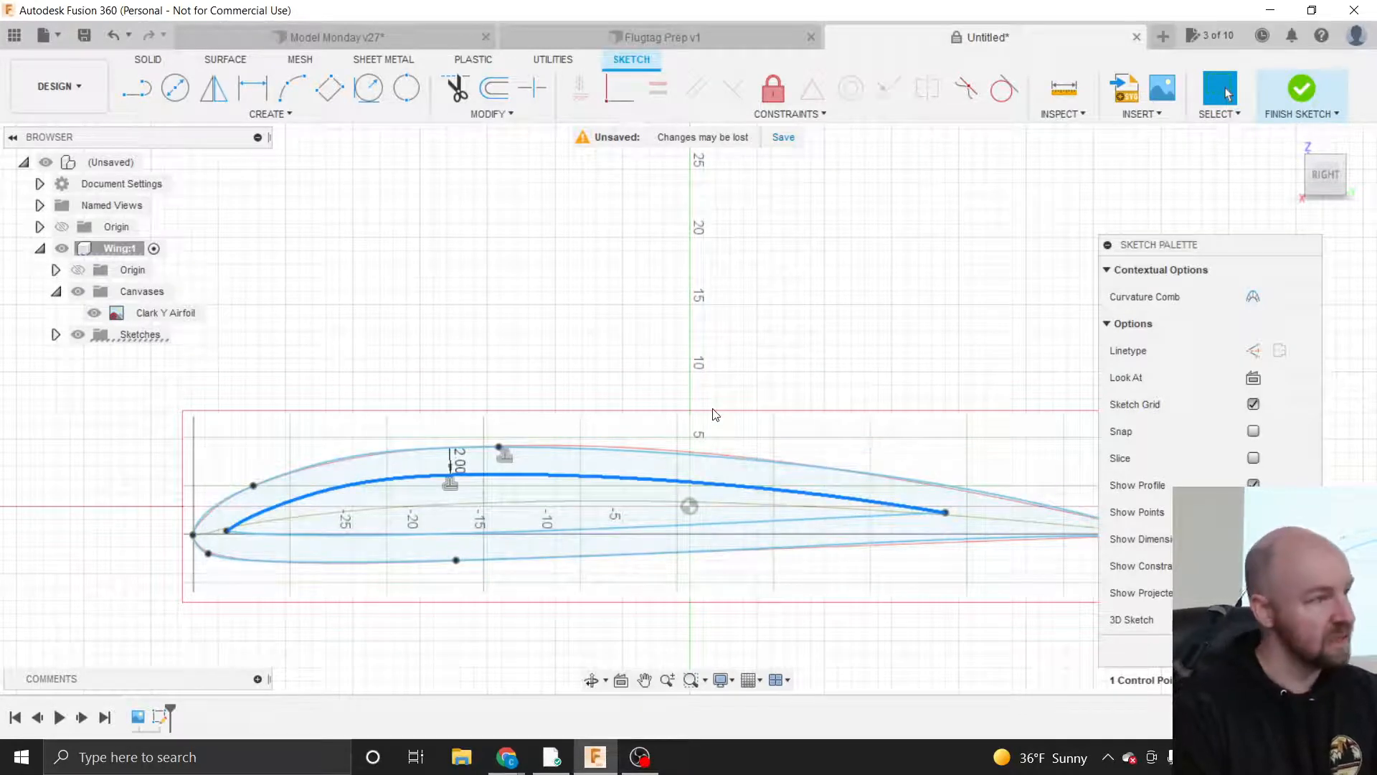
click(1254, 351)
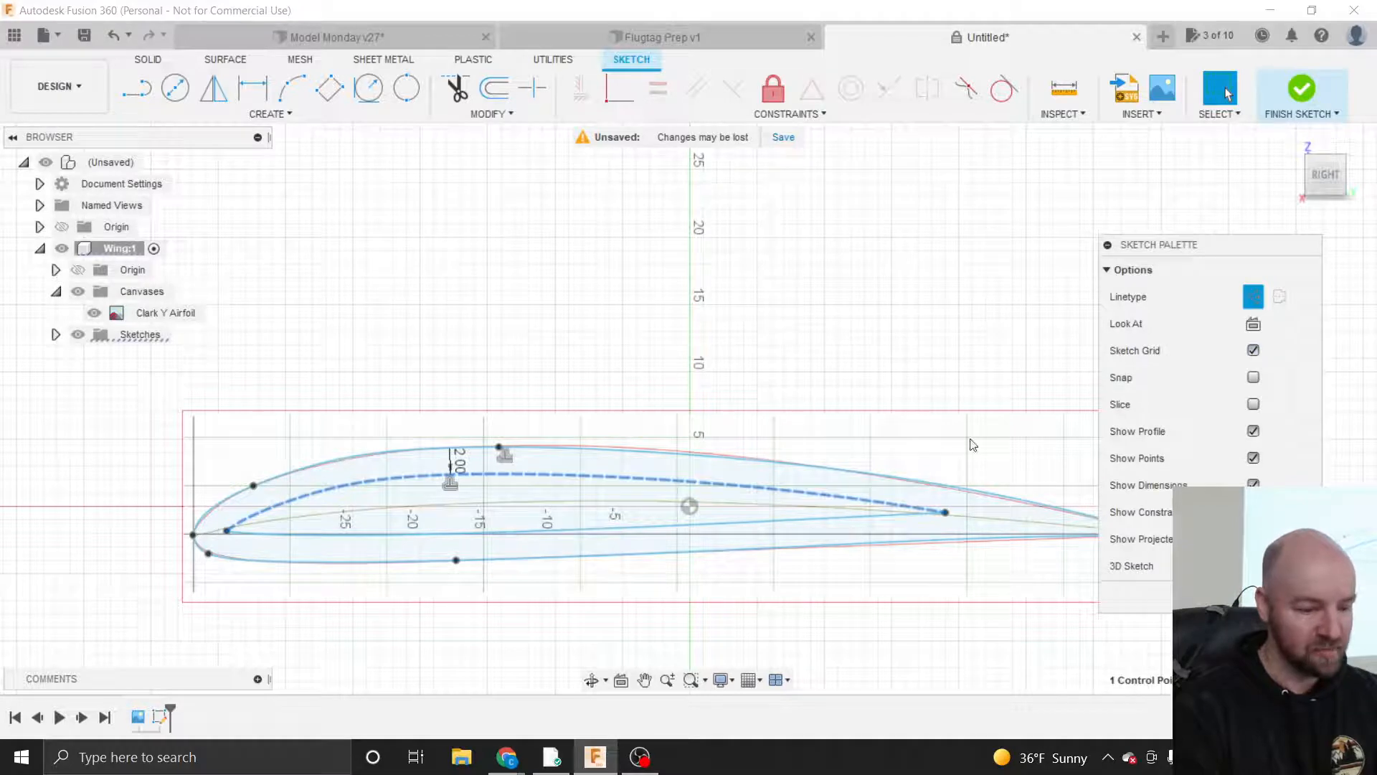
- Convert the lower inner offset curve to construction geometry and clear the selection
click(762, 526)
click(762, 527)
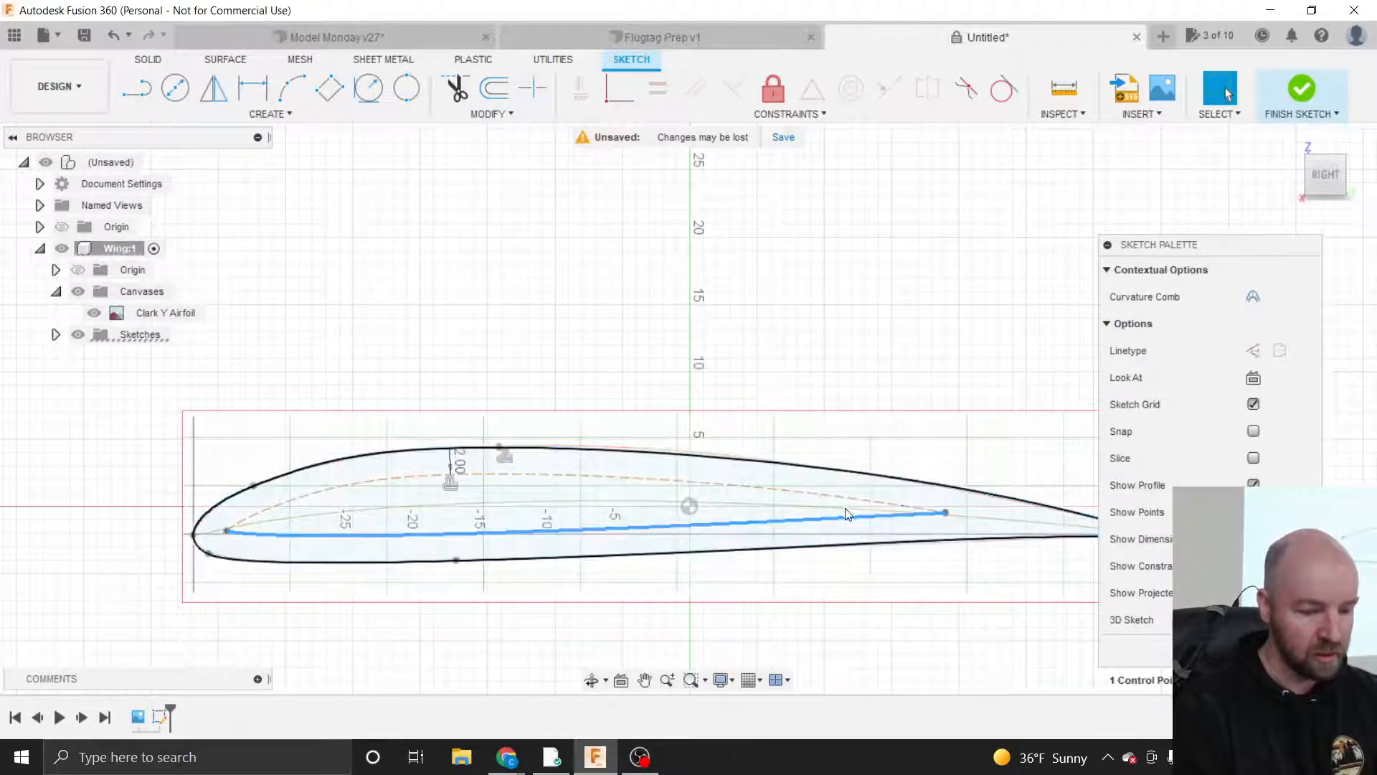
key(x)
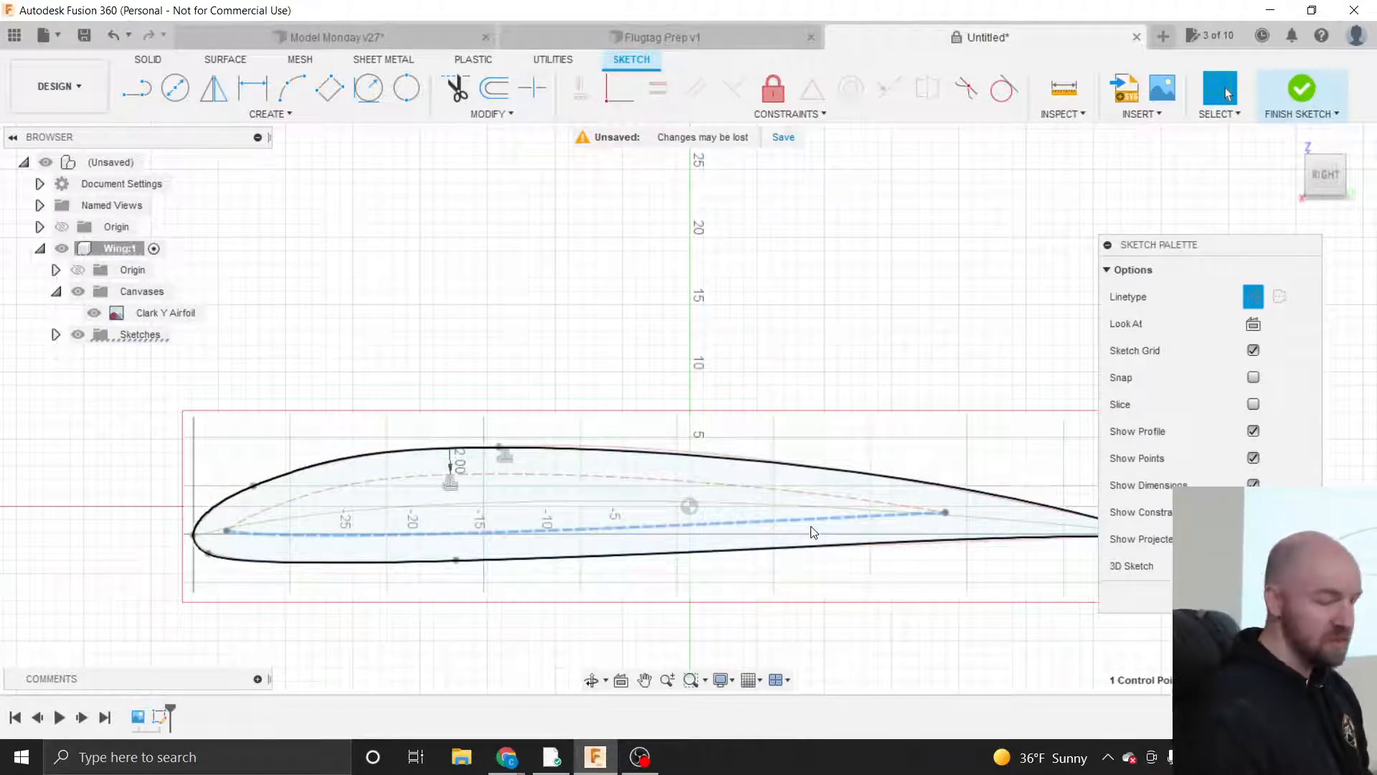
key(Escape)
click(711, 364)
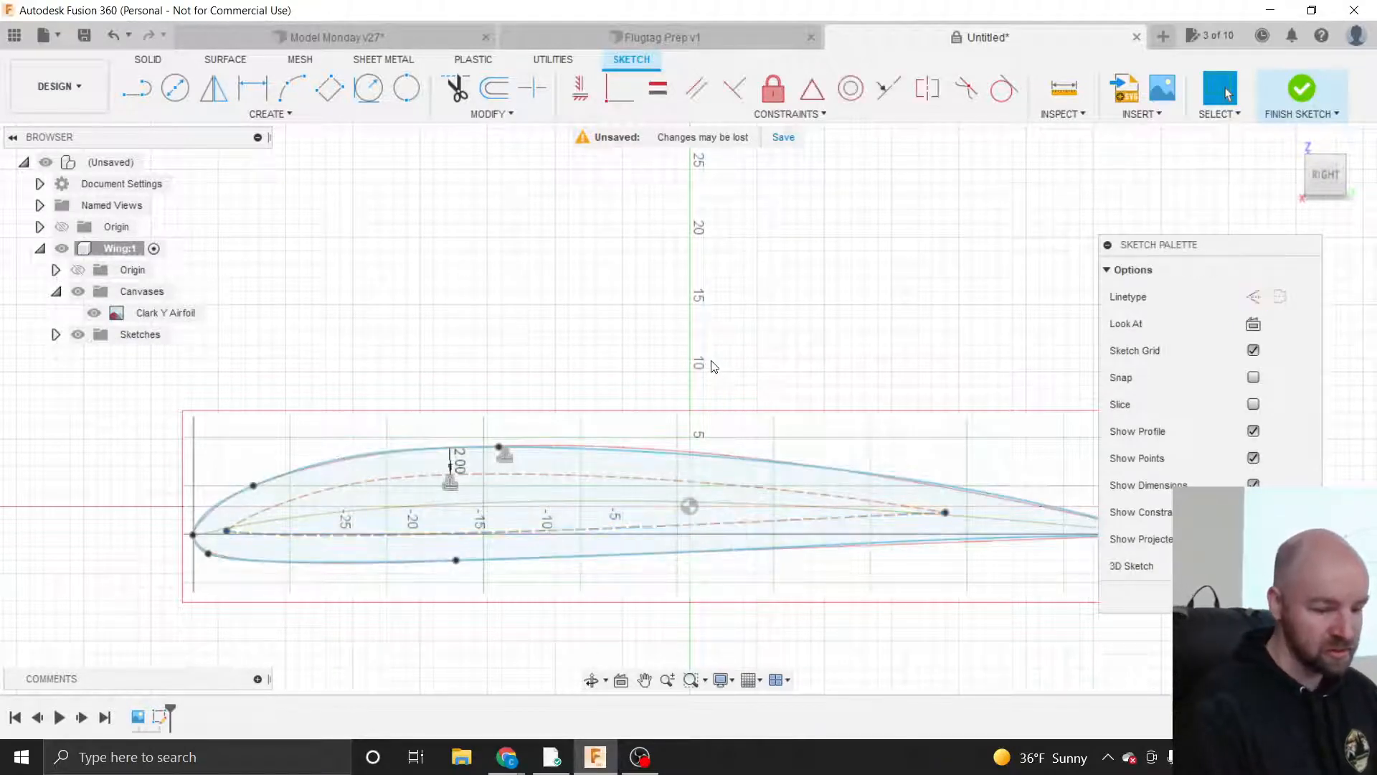
- Check the closed profile inside the airfoil outline by selecting it across the construction curves, leaving nothing selected
click(574, 466)
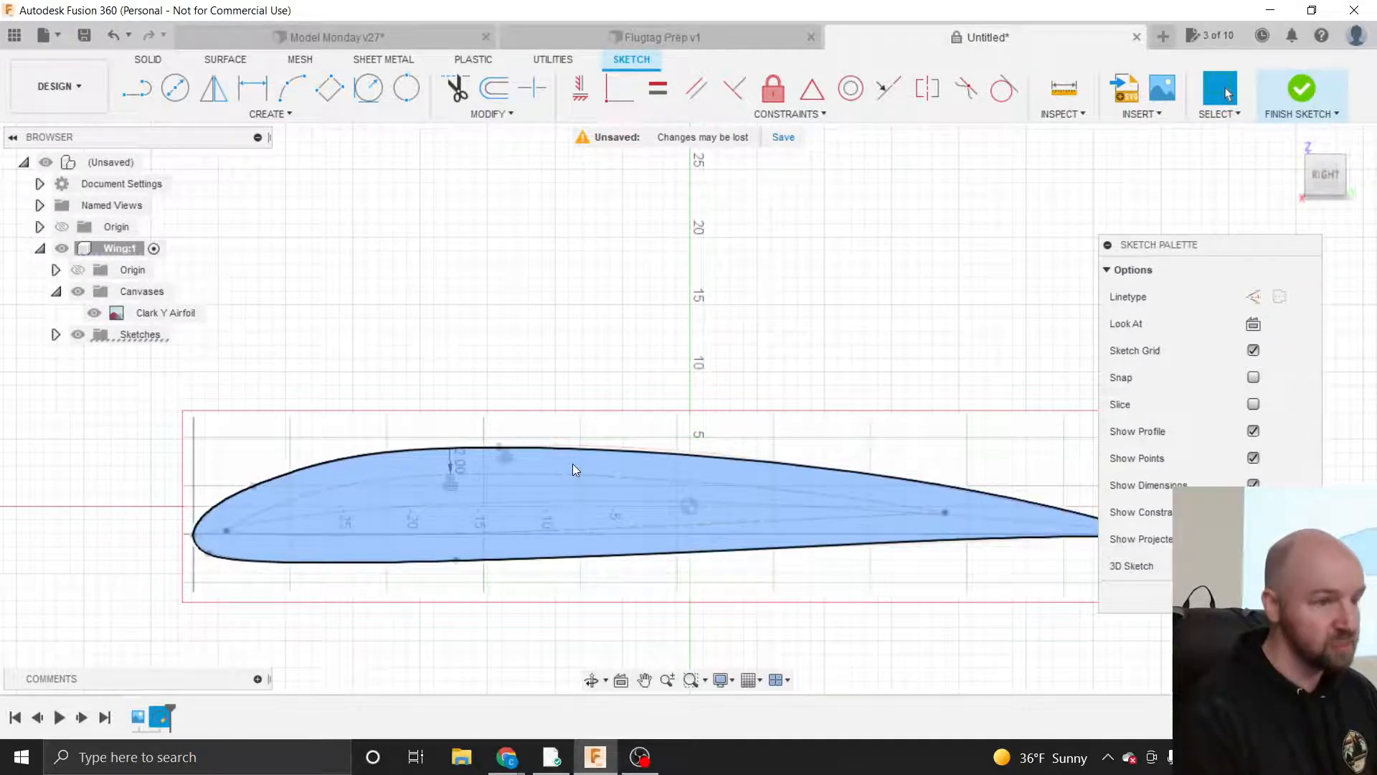
click(547, 368)
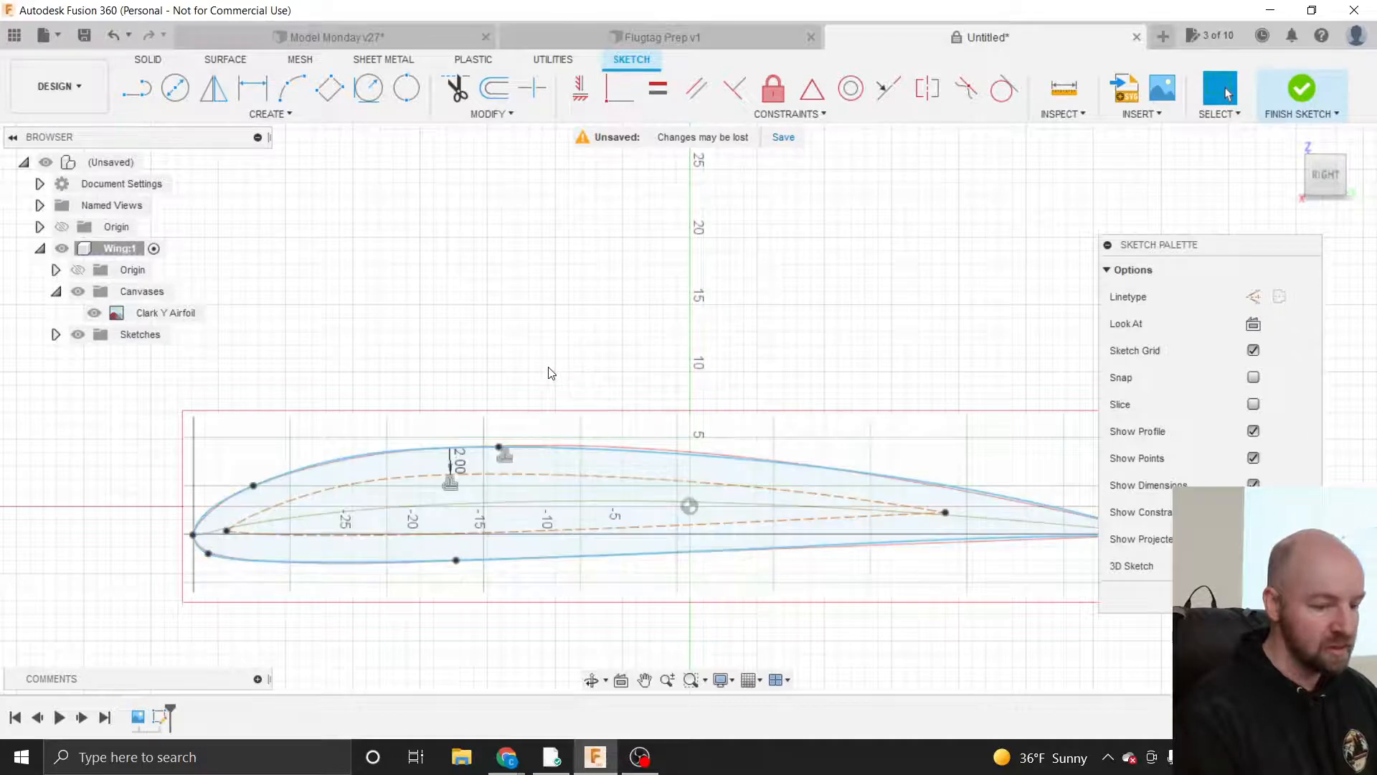
click(544, 457)
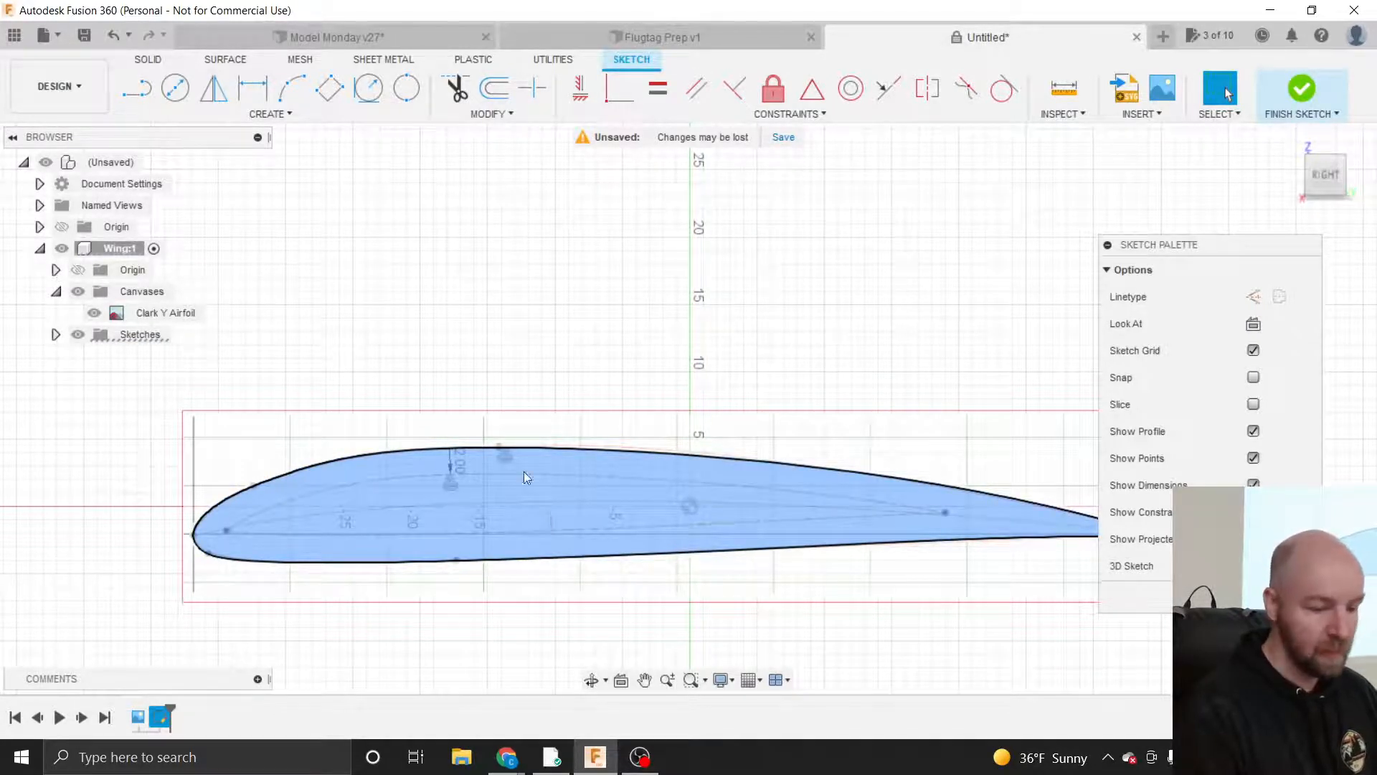
click(490, 367)
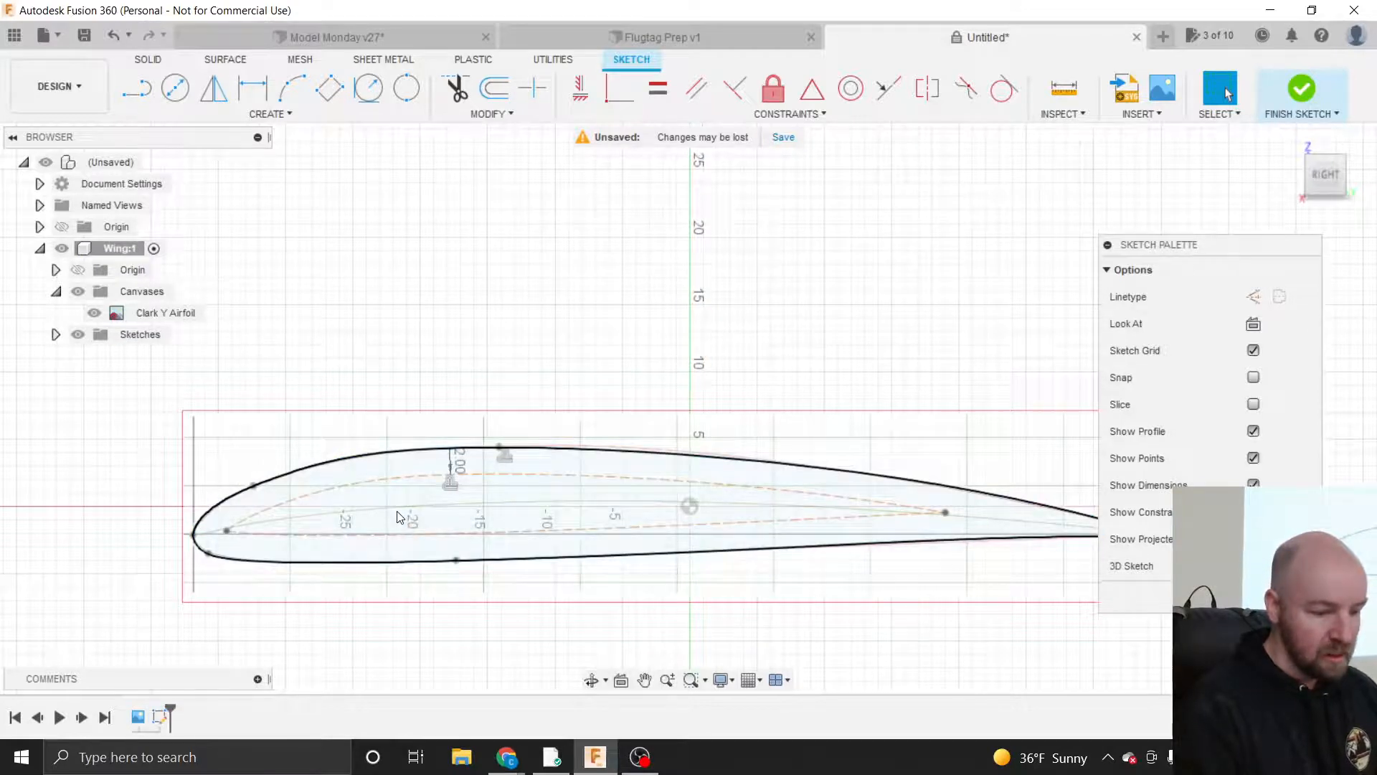
scroll(400, 517, up, 1)
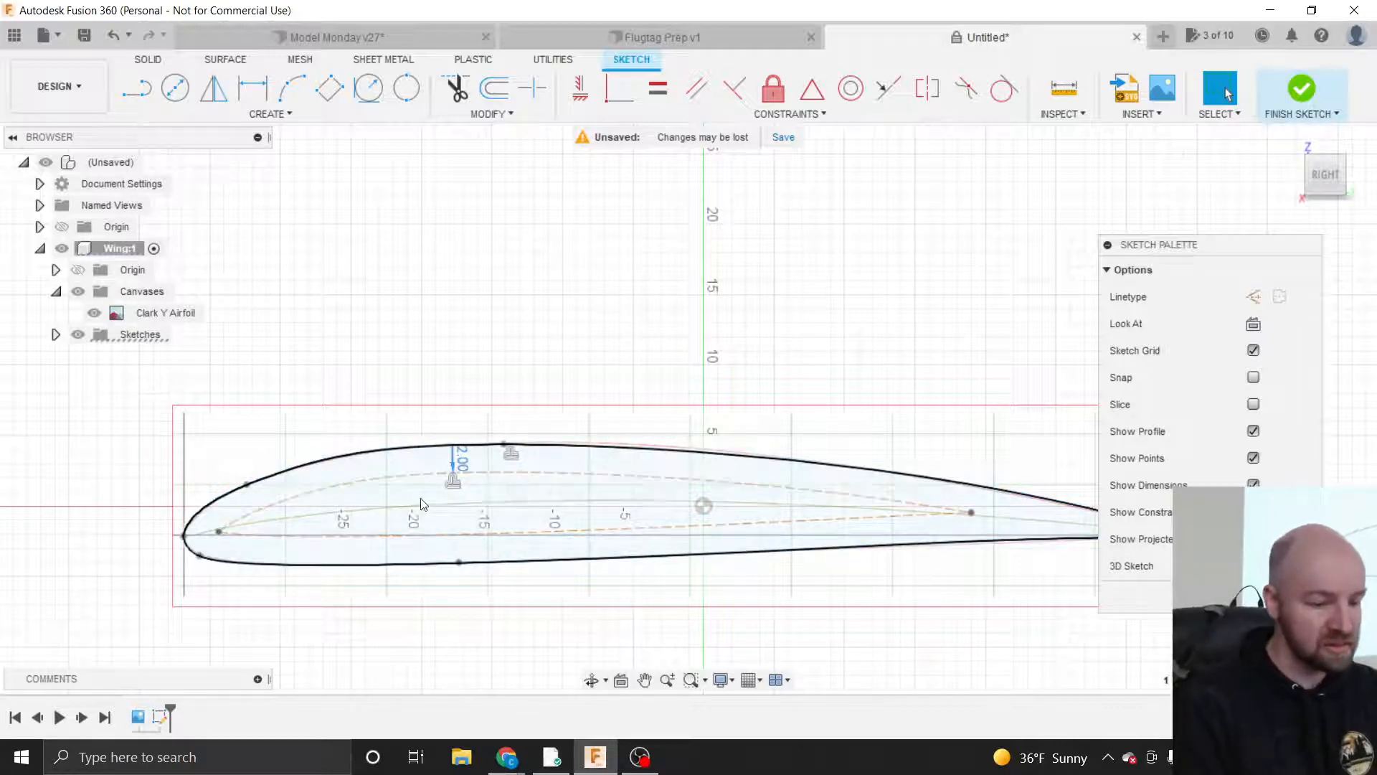
scroll(421, 503, down, 2)
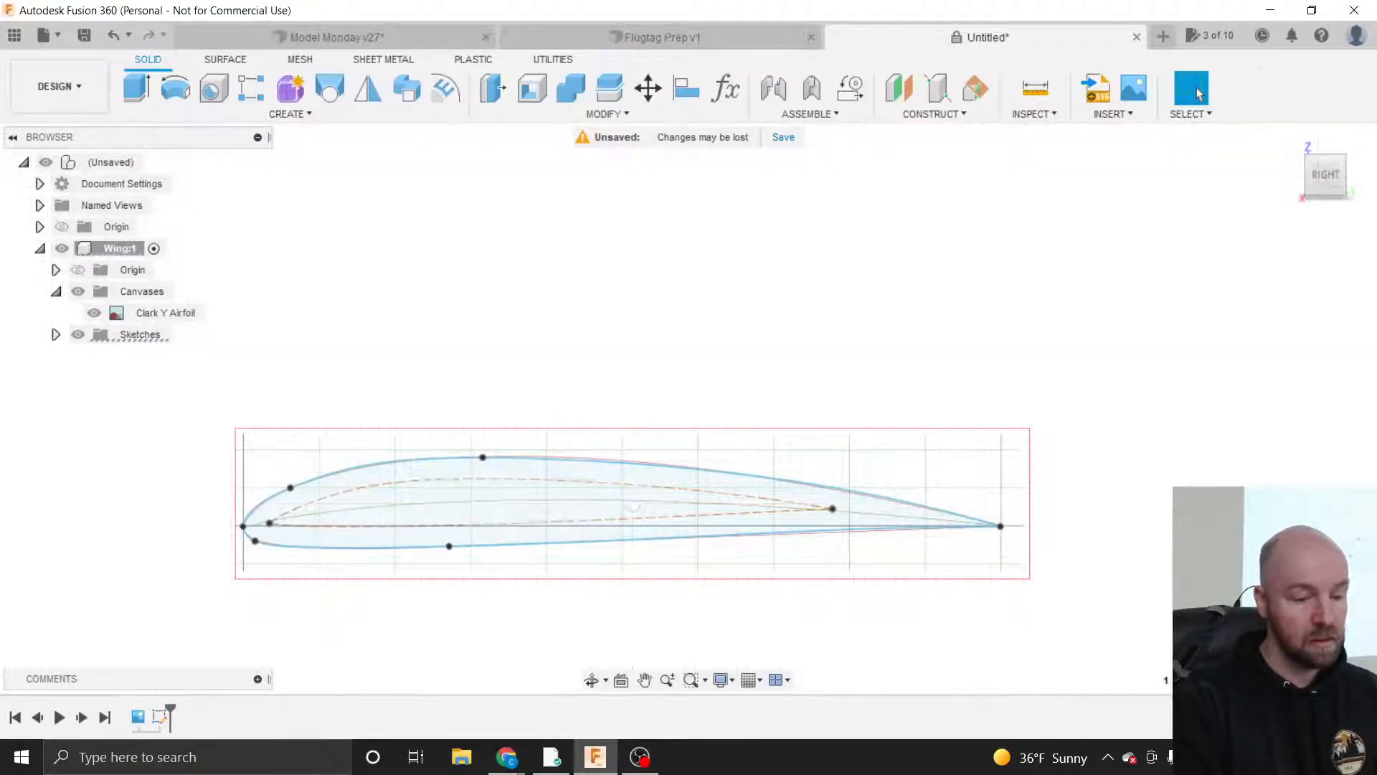
- Calibrate the Clark Y Airfoil canvas from the leading-edge point to the trailing-edge point to check the chord length, accepting the existing value
click(178, 314)
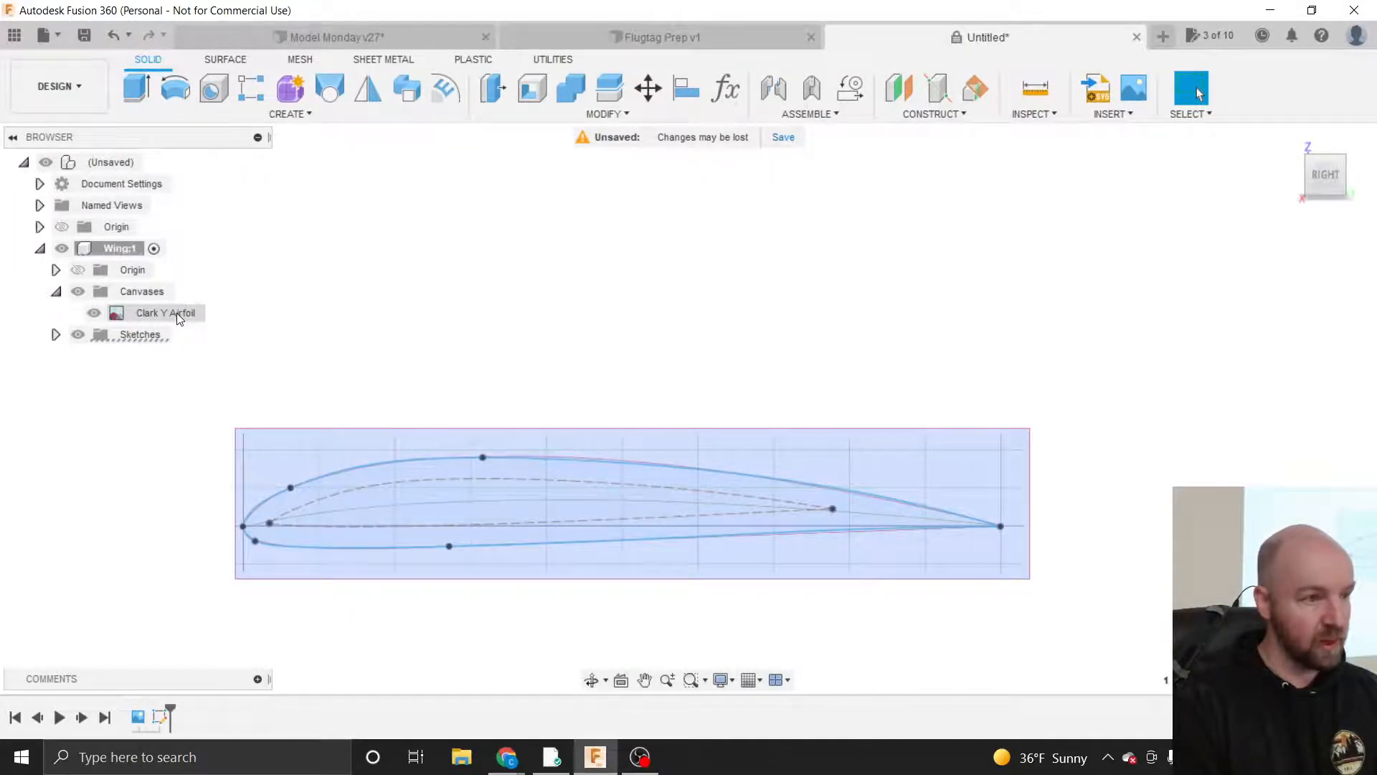
right_click(176, 313)
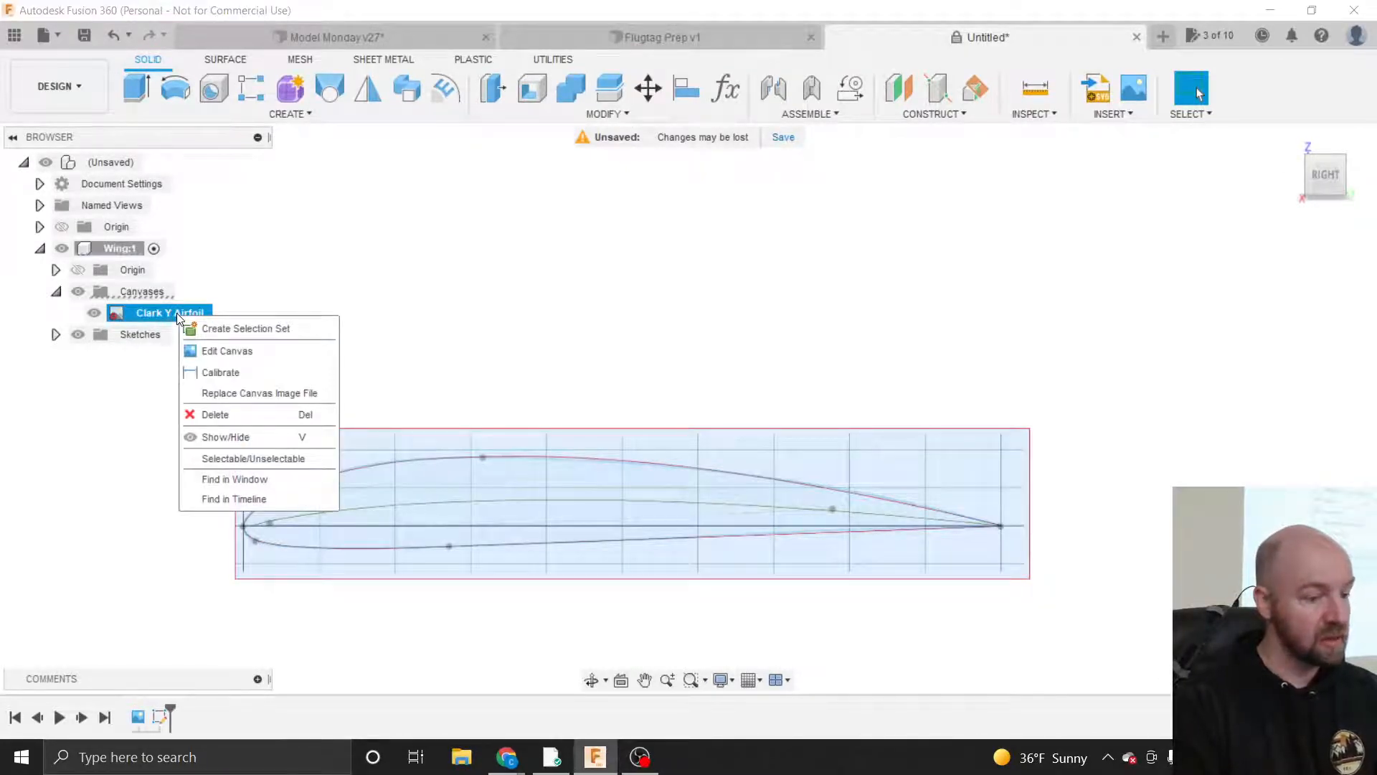
click(219, 373)
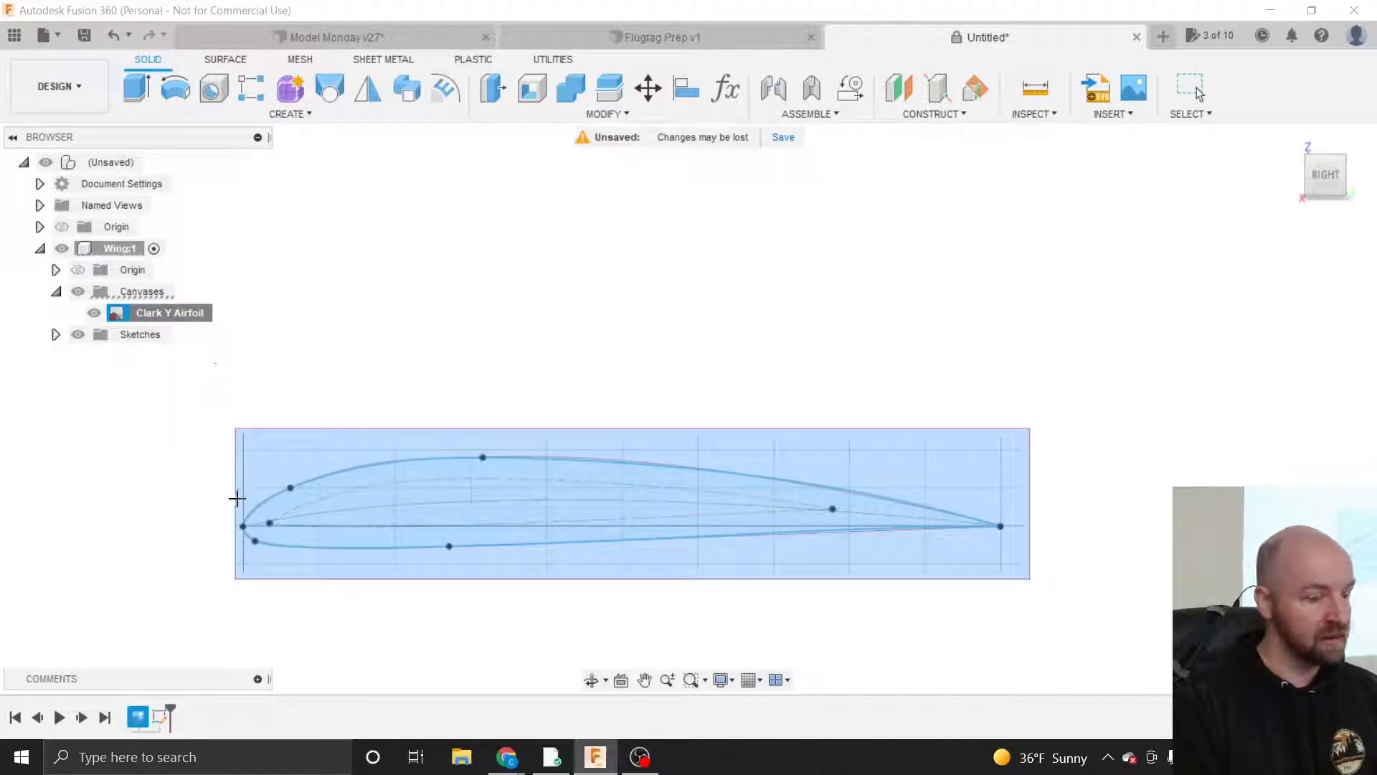
click(243, 525)
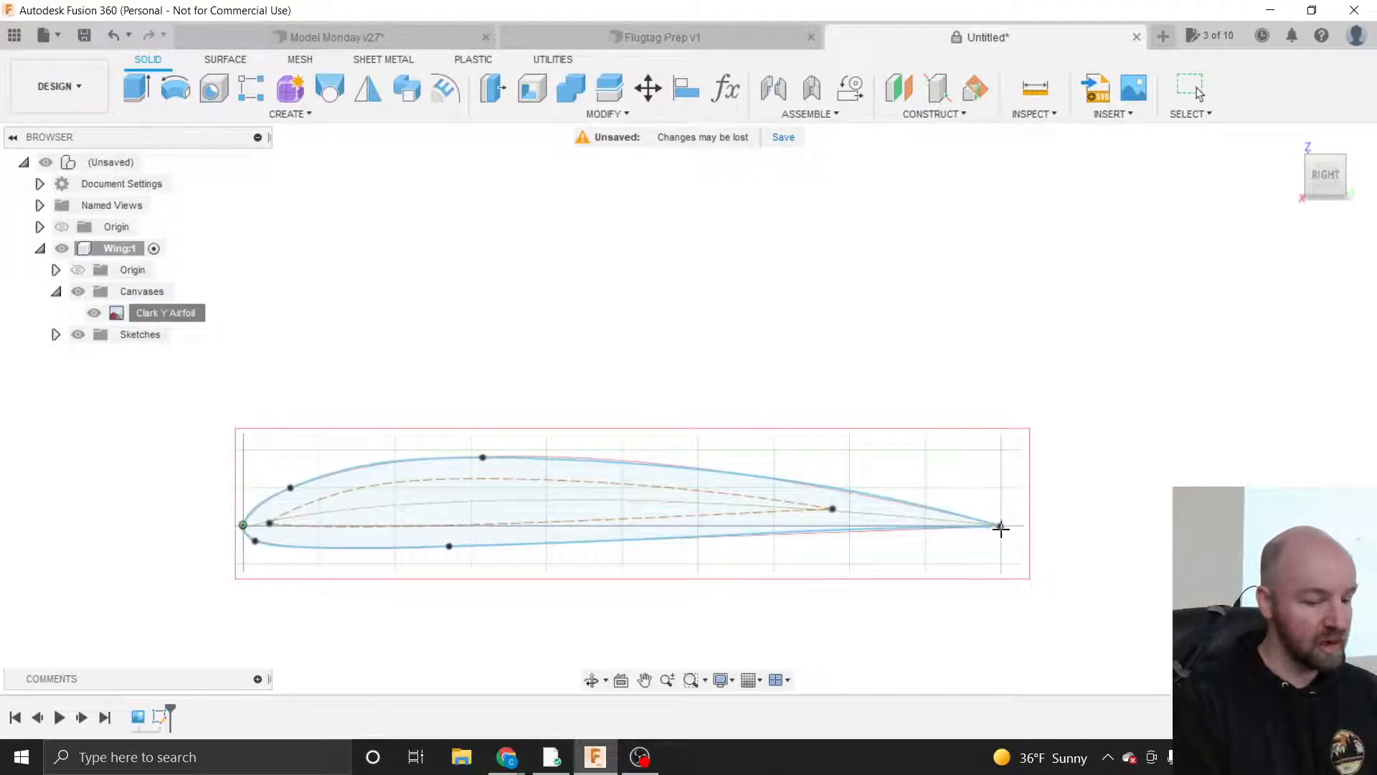
click(1001, 525)
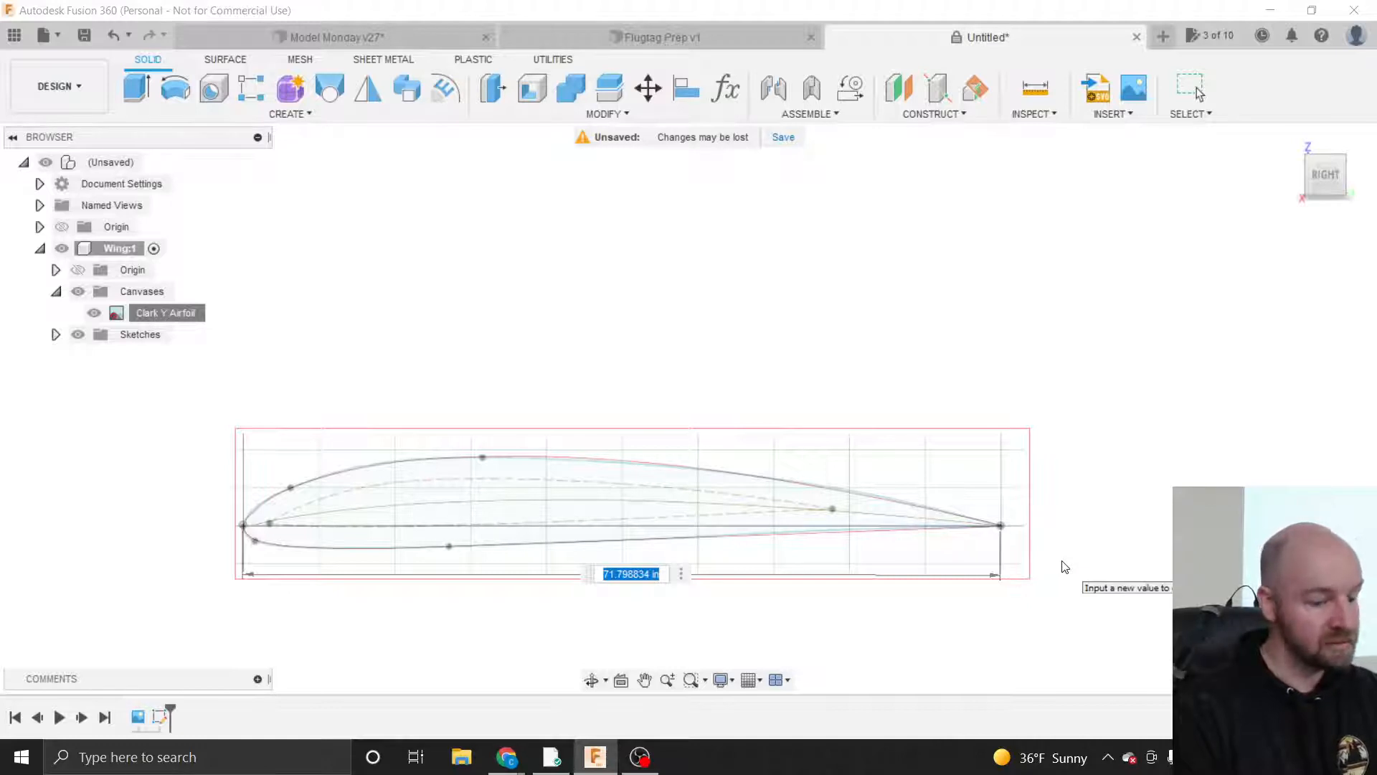
key(Return)
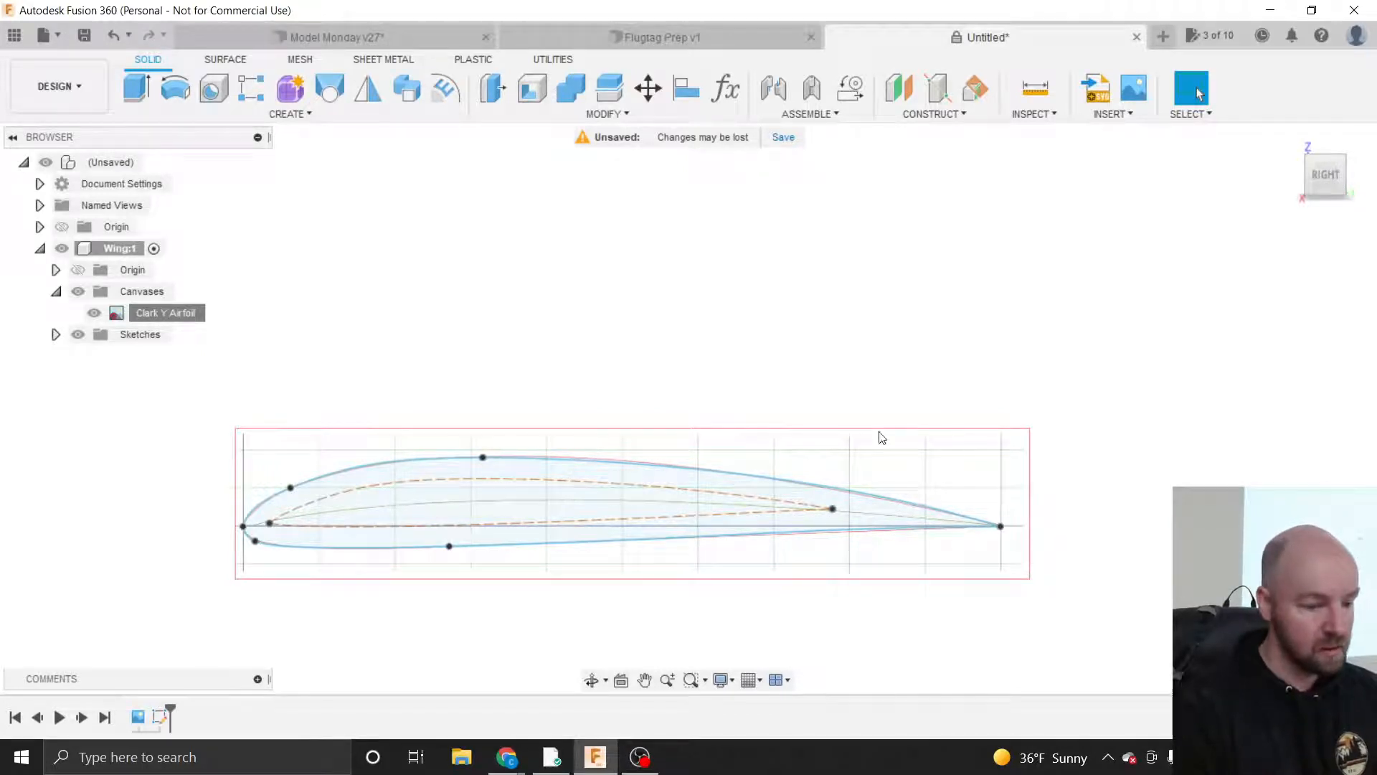
- Reopen the wing's airfoil sketch, Sketch1, for editing
click(55, 335)
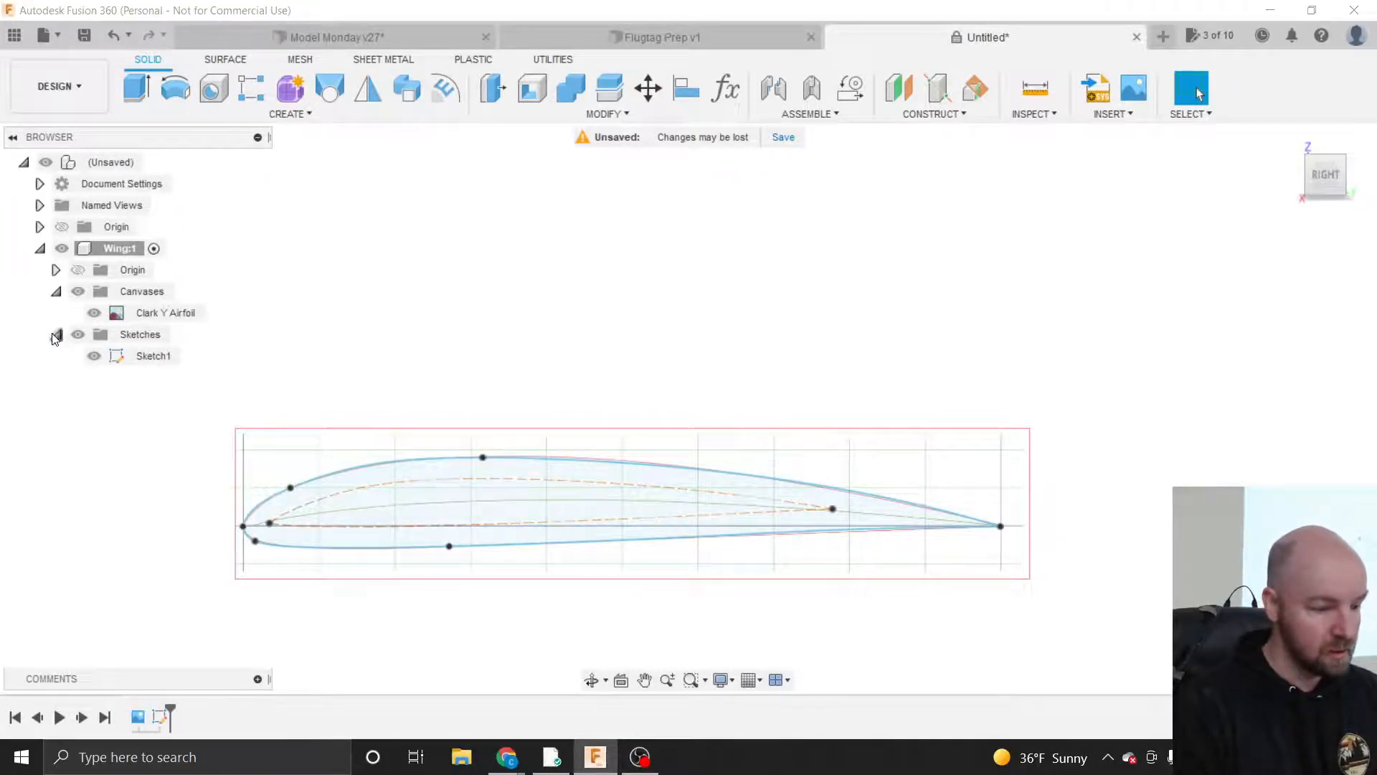
right_click(150, 354)
click(192, 412)
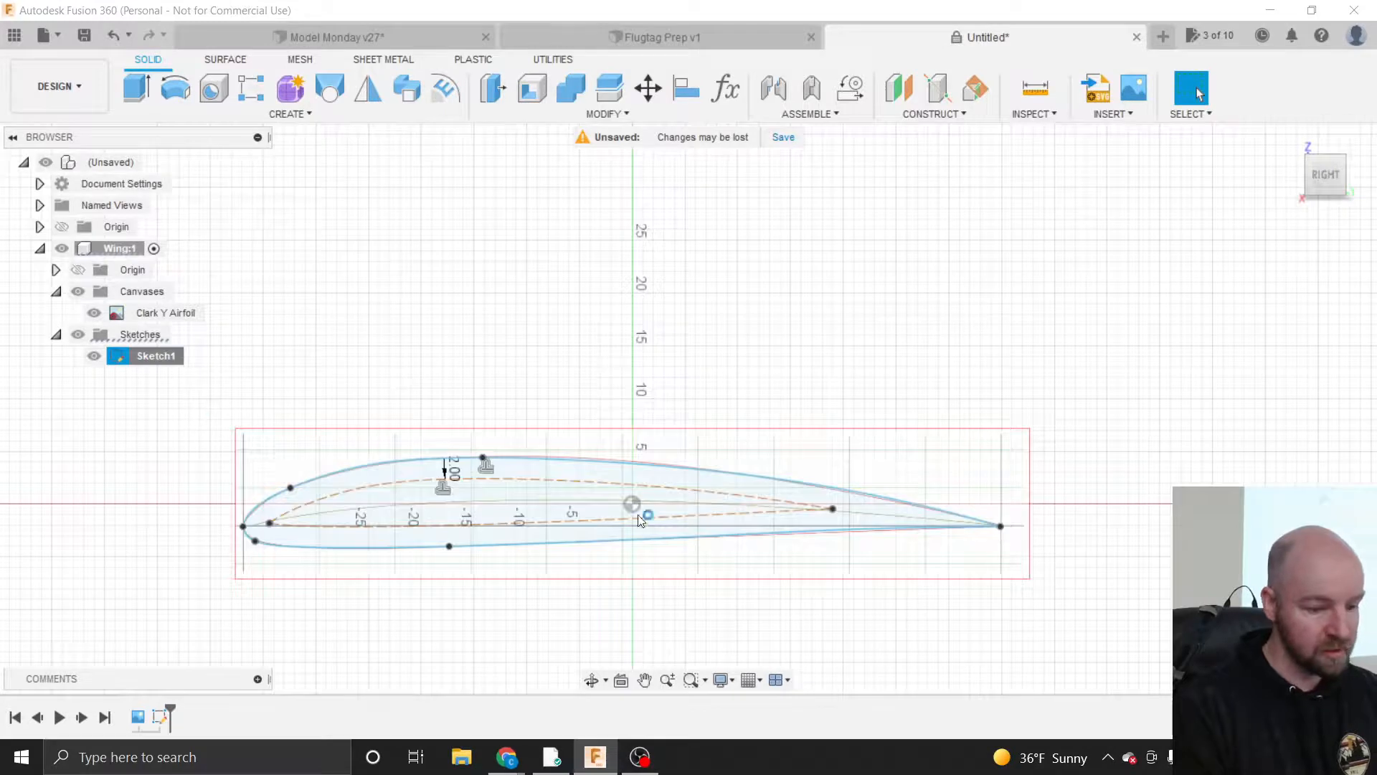
scroll(417, 512, up, 2)
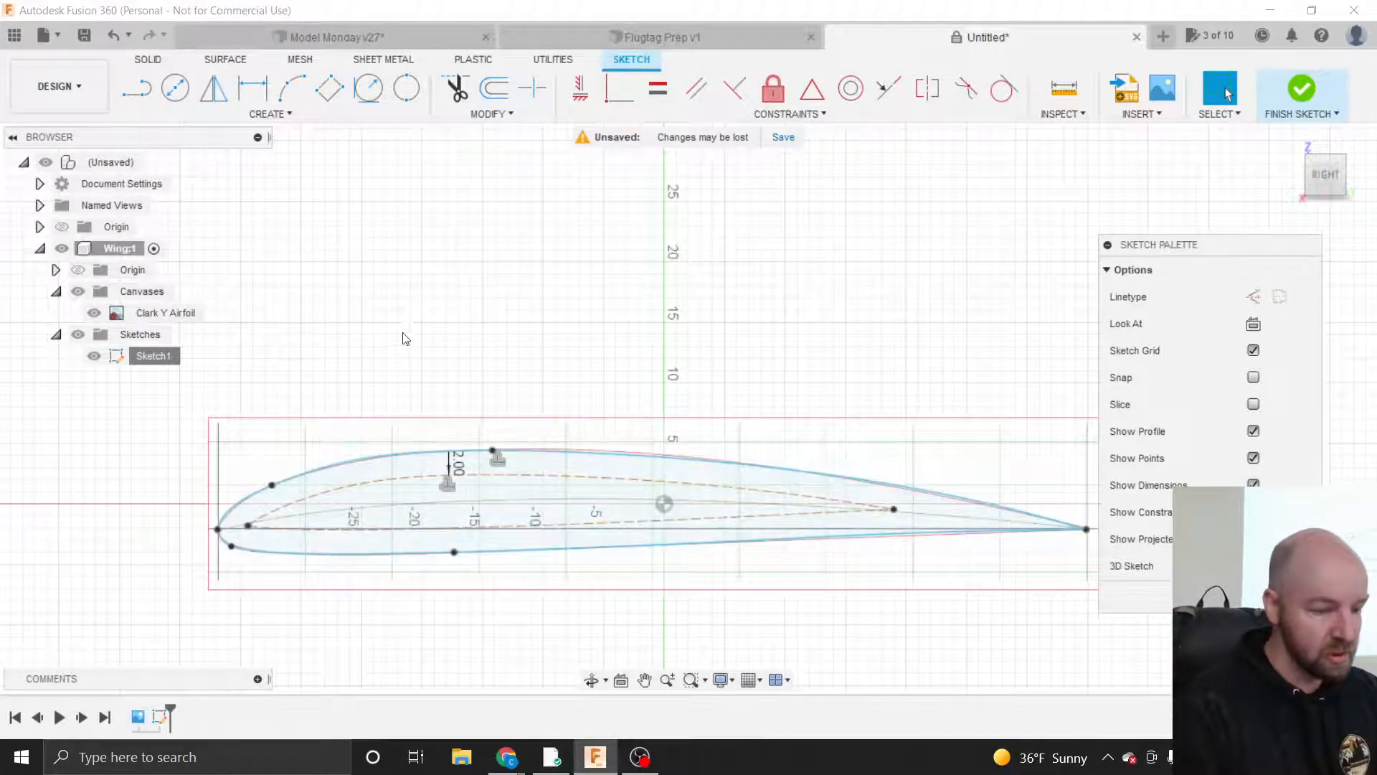
- Draw a 2-Point Circle near the leading edge, spanning from the upper to the lower construction offset curve
click(279, 114)
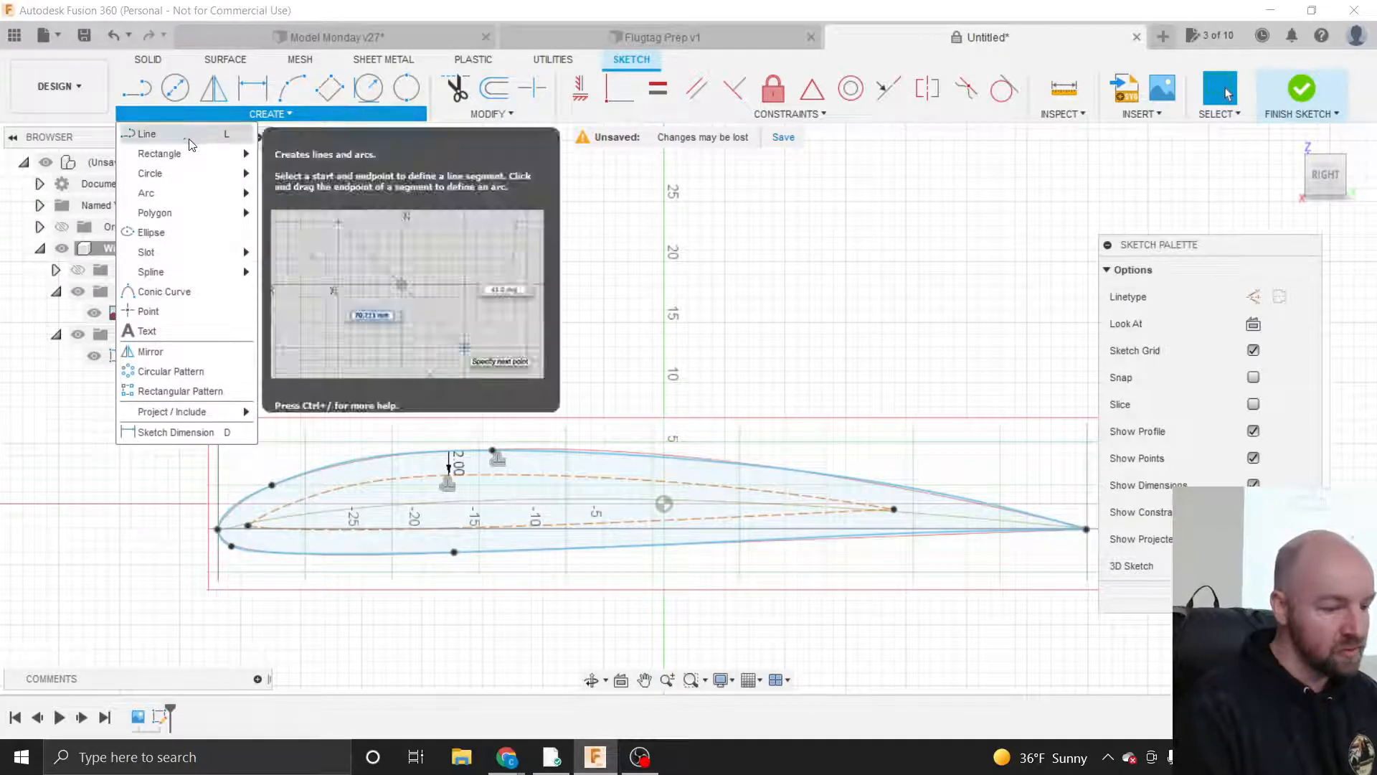
mouse_move(187, 175)
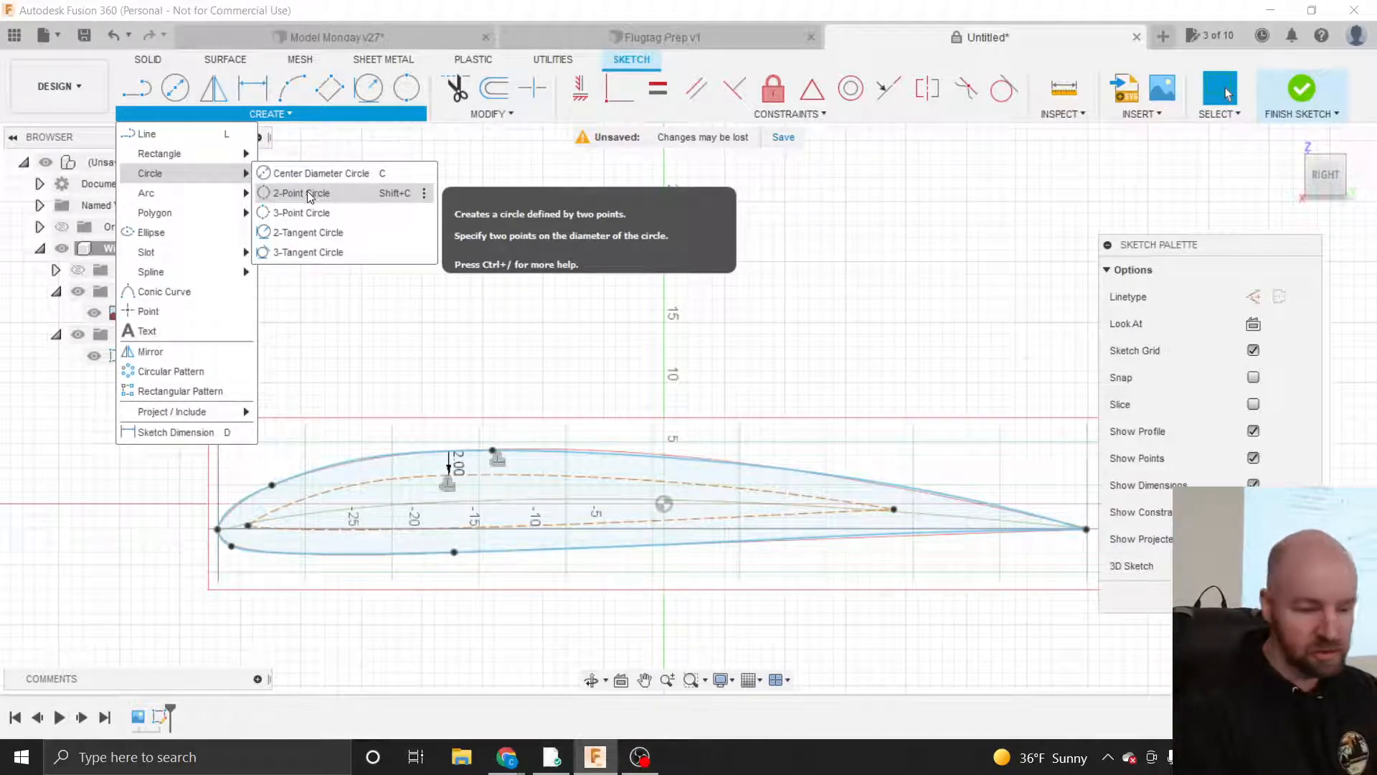
click(310, 193)
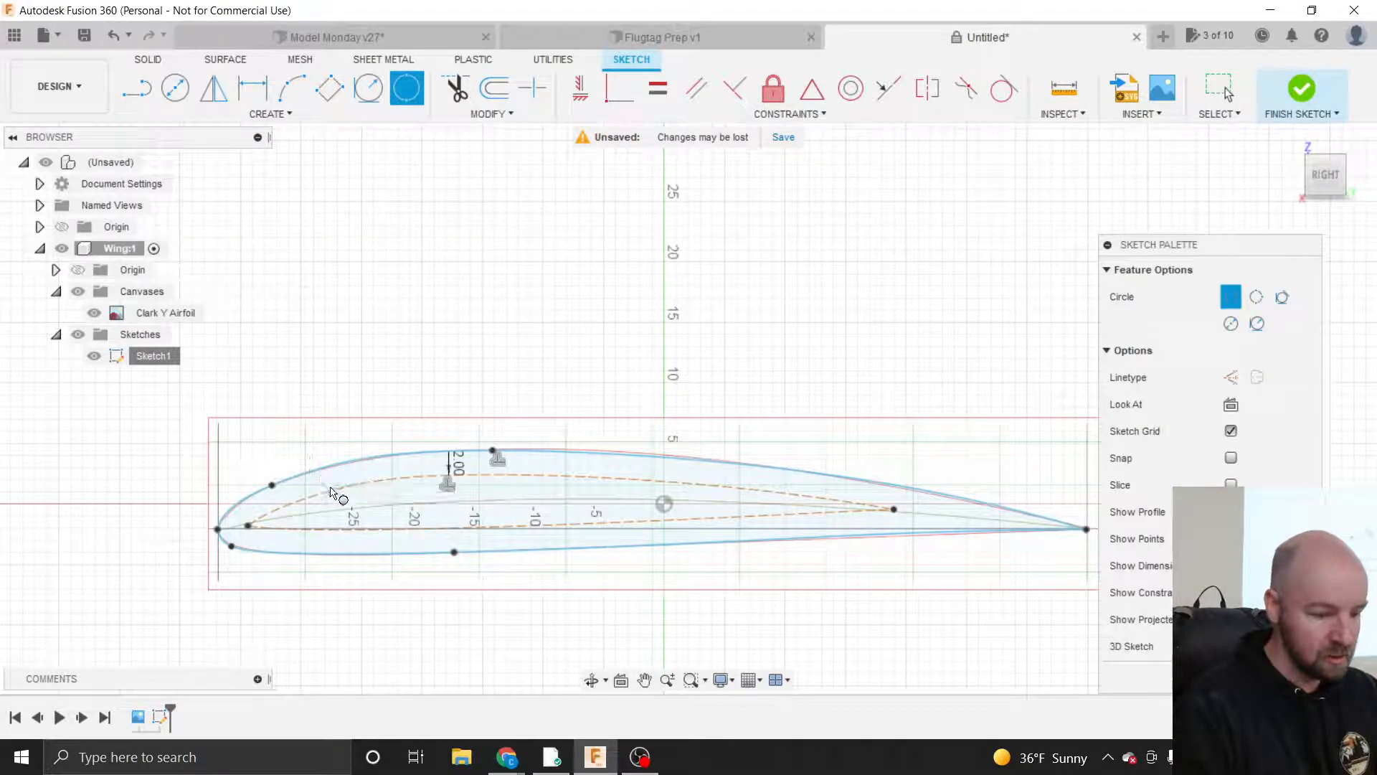
scroll(338, 496, up, 3)
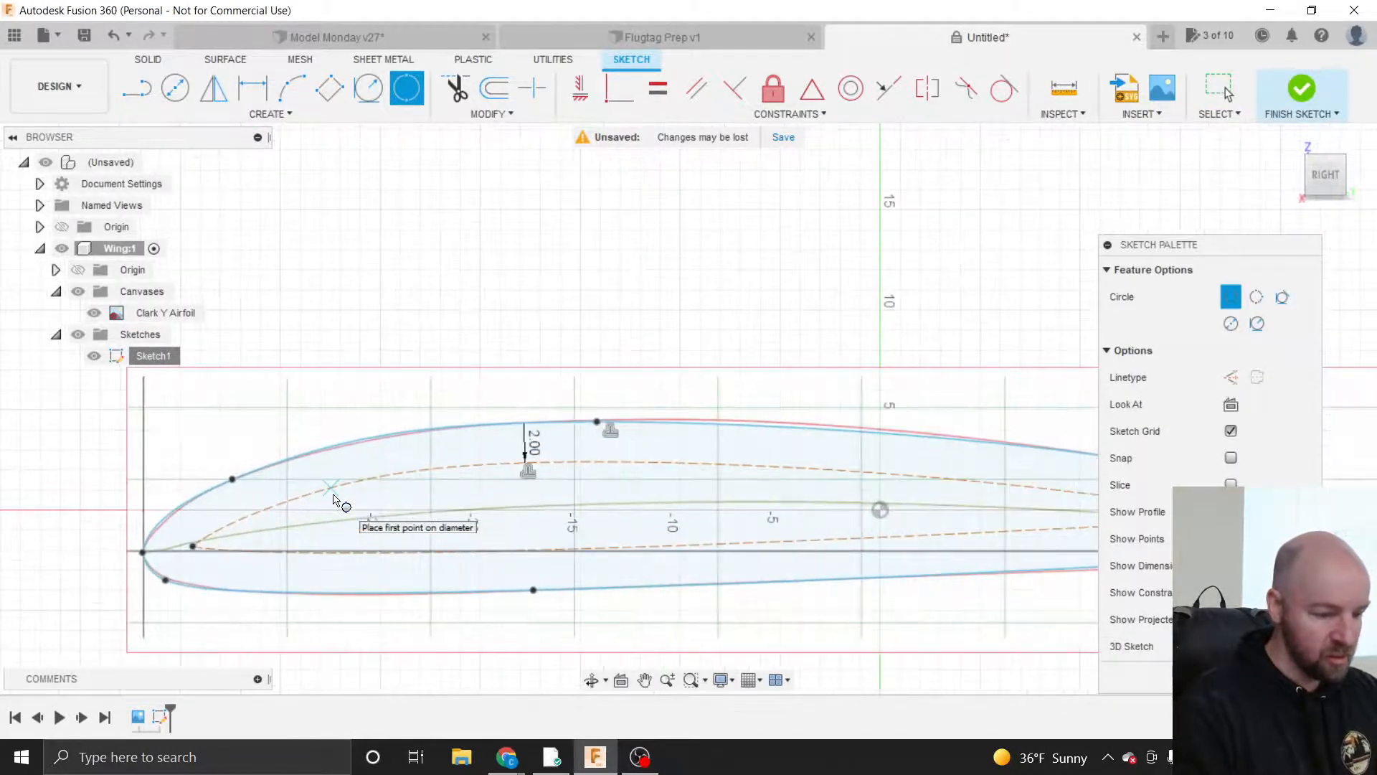
scroll(369, 494, up, 3)
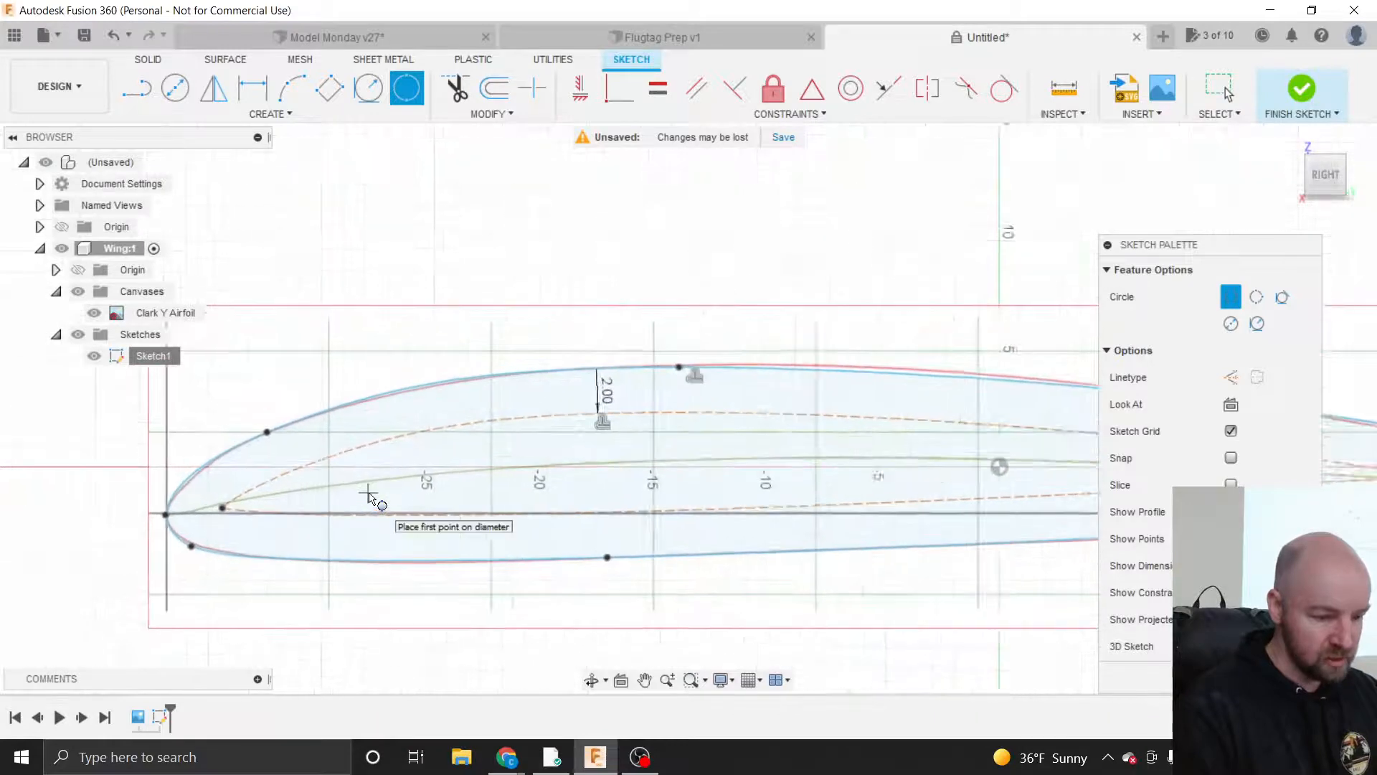
click(368, 439)
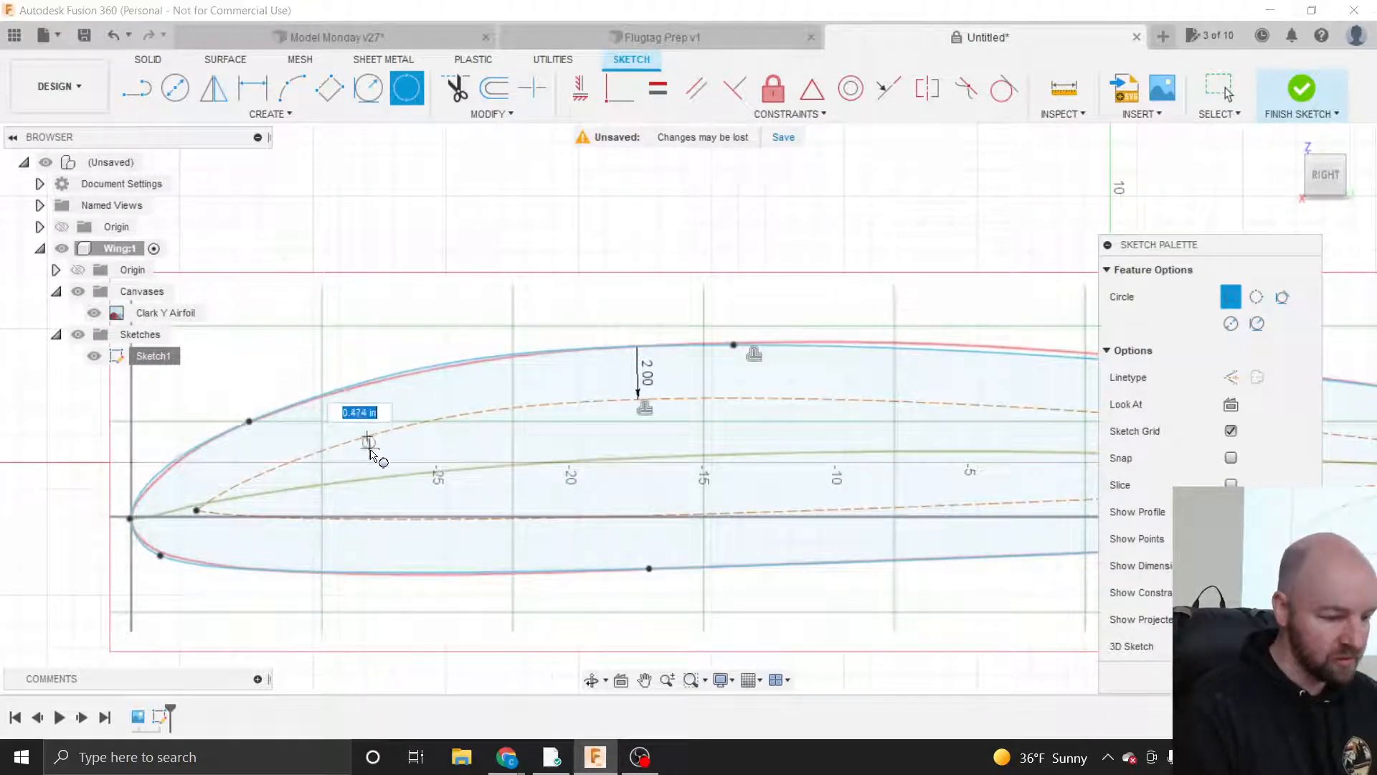
click(369, 521)
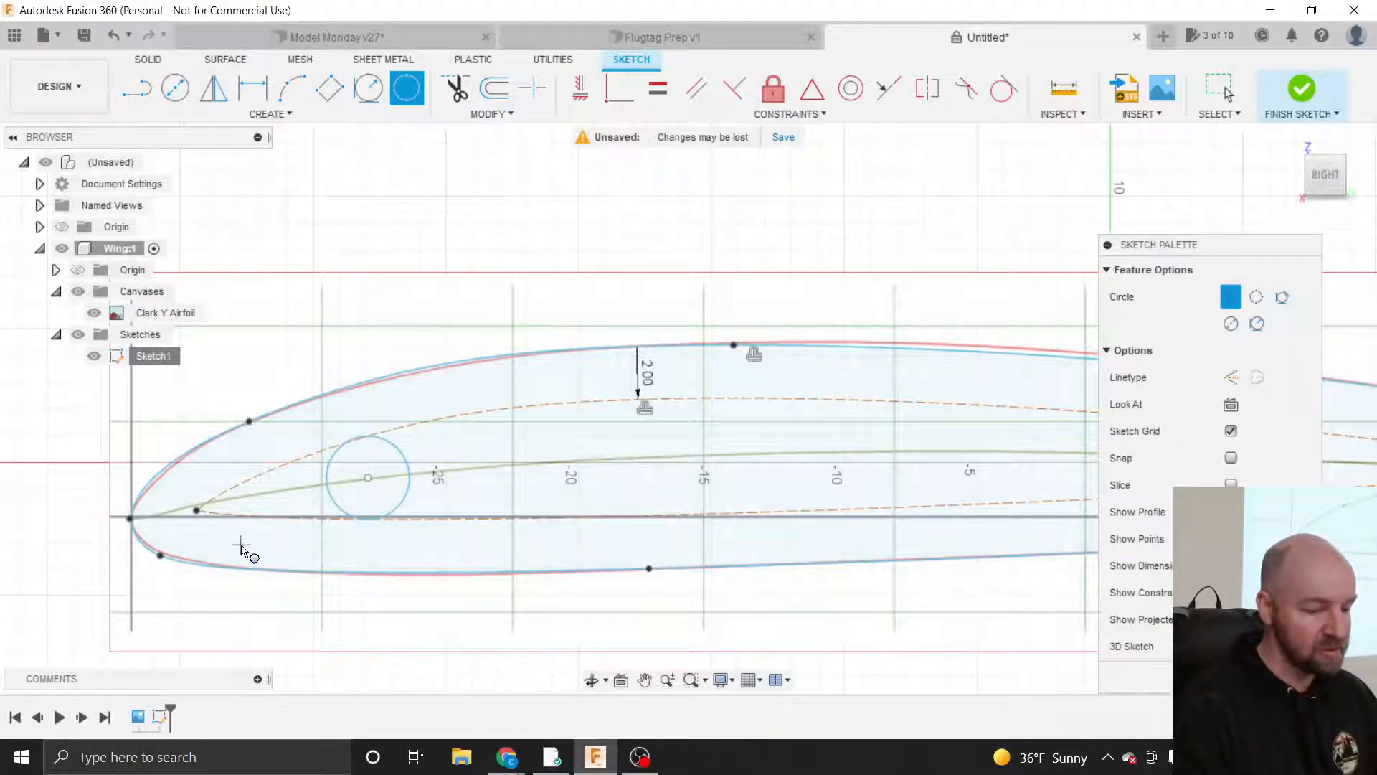
- Draw two more 2-Point Circles between the construction offset curves, each about 4.3 in across, near the -20 and -13 grid positions
scroll(241, 546, down, 4)
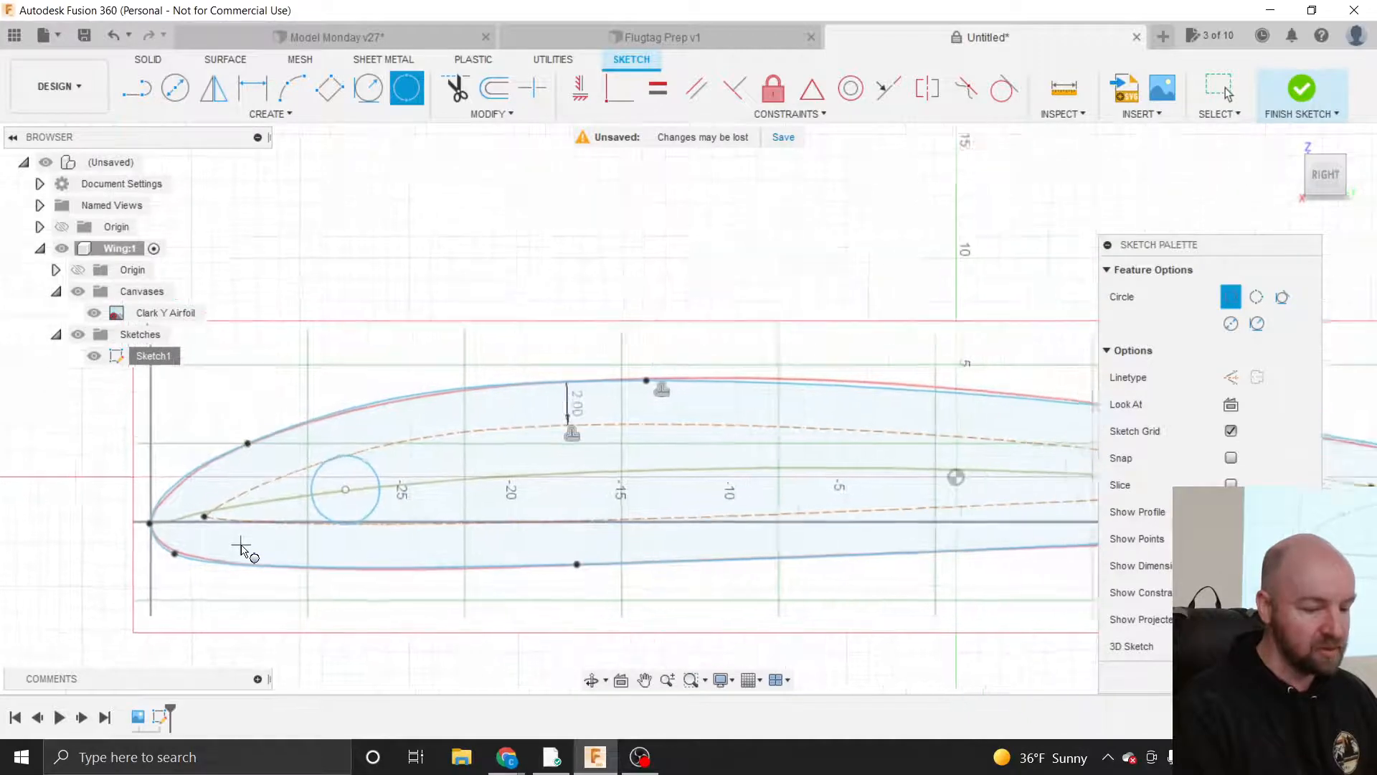
scroll(240, 546, down, 1)
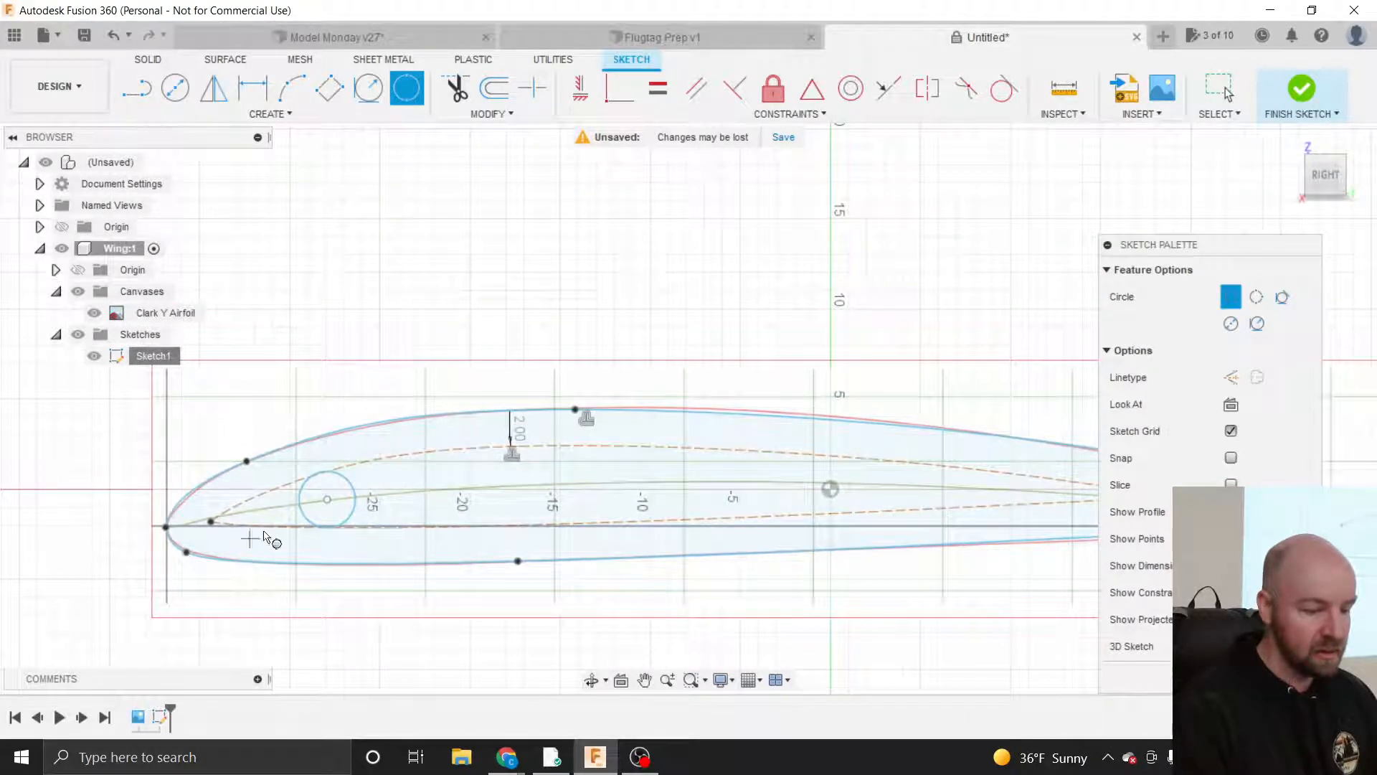
click(465, 450)
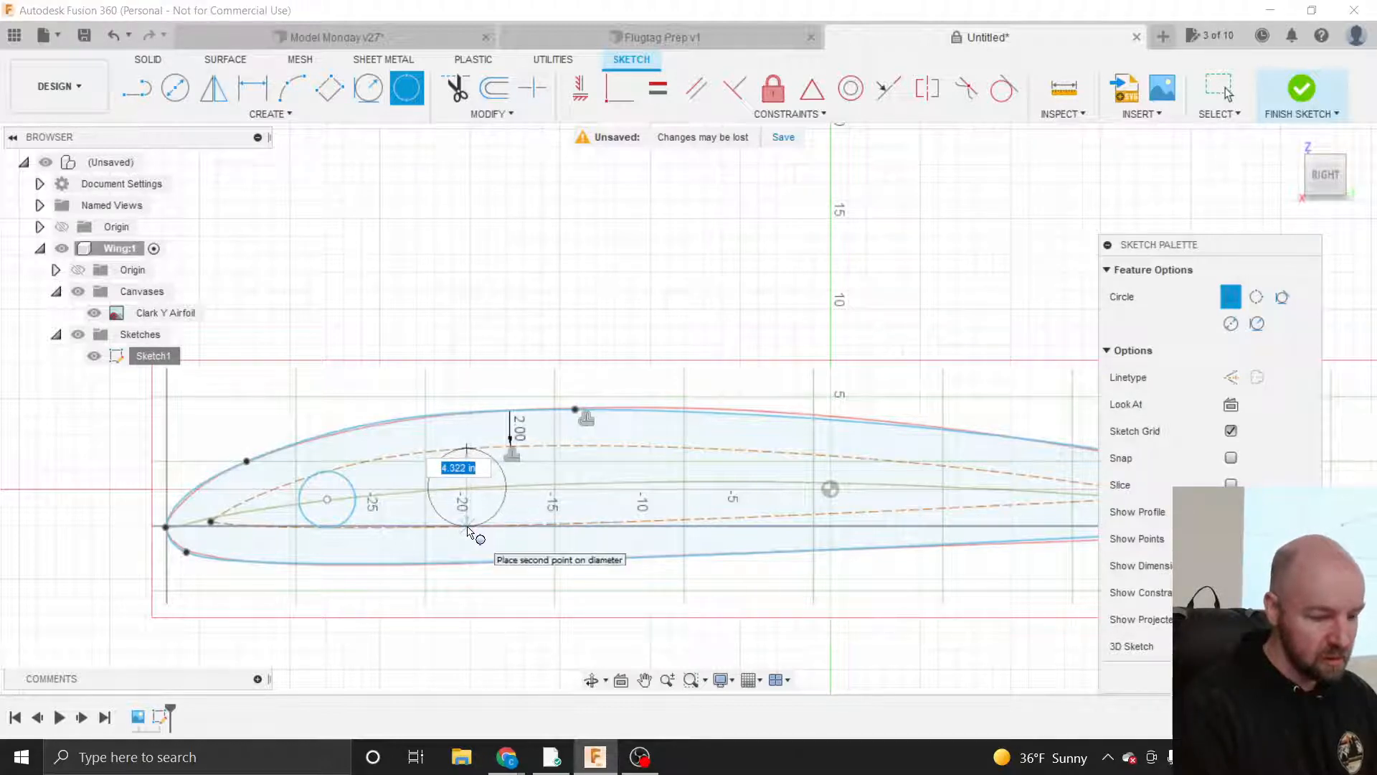
click(465, 525)
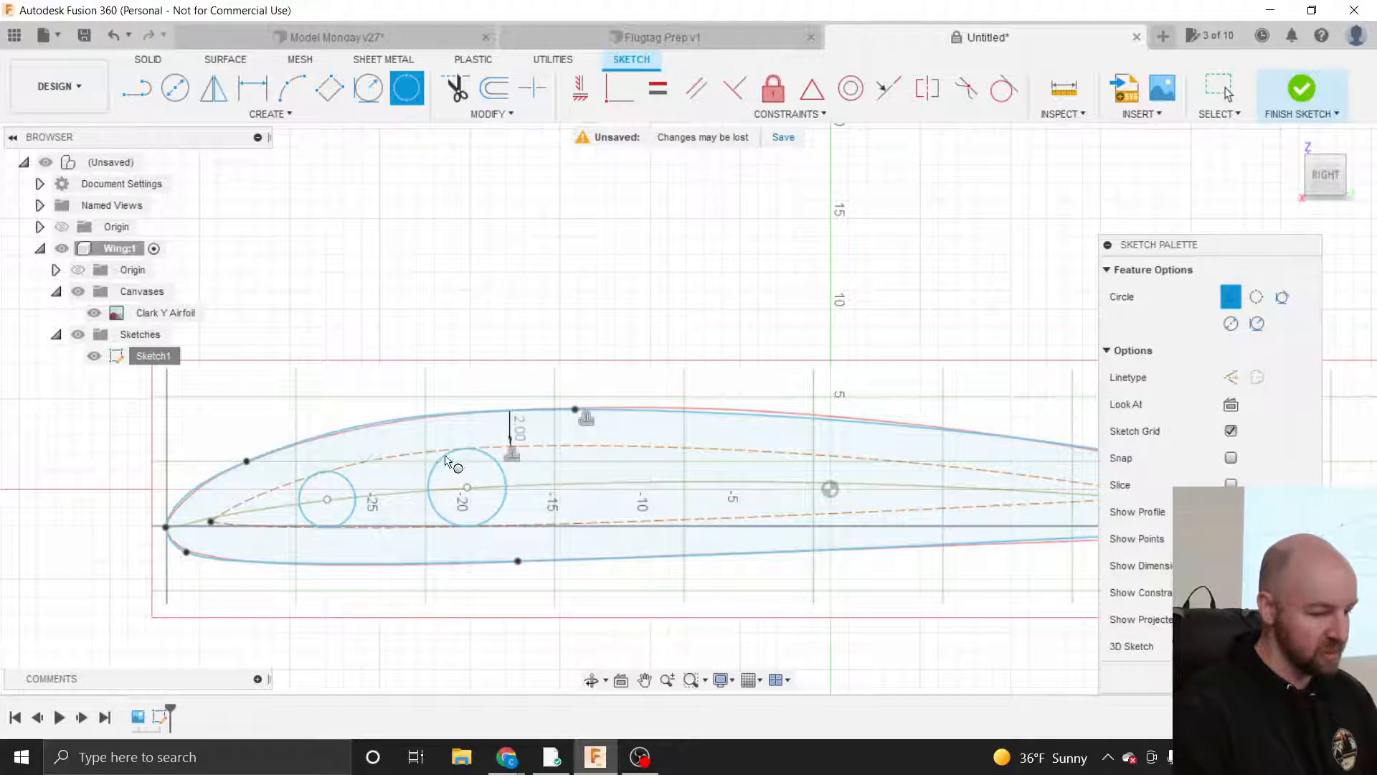
click(591, 447)
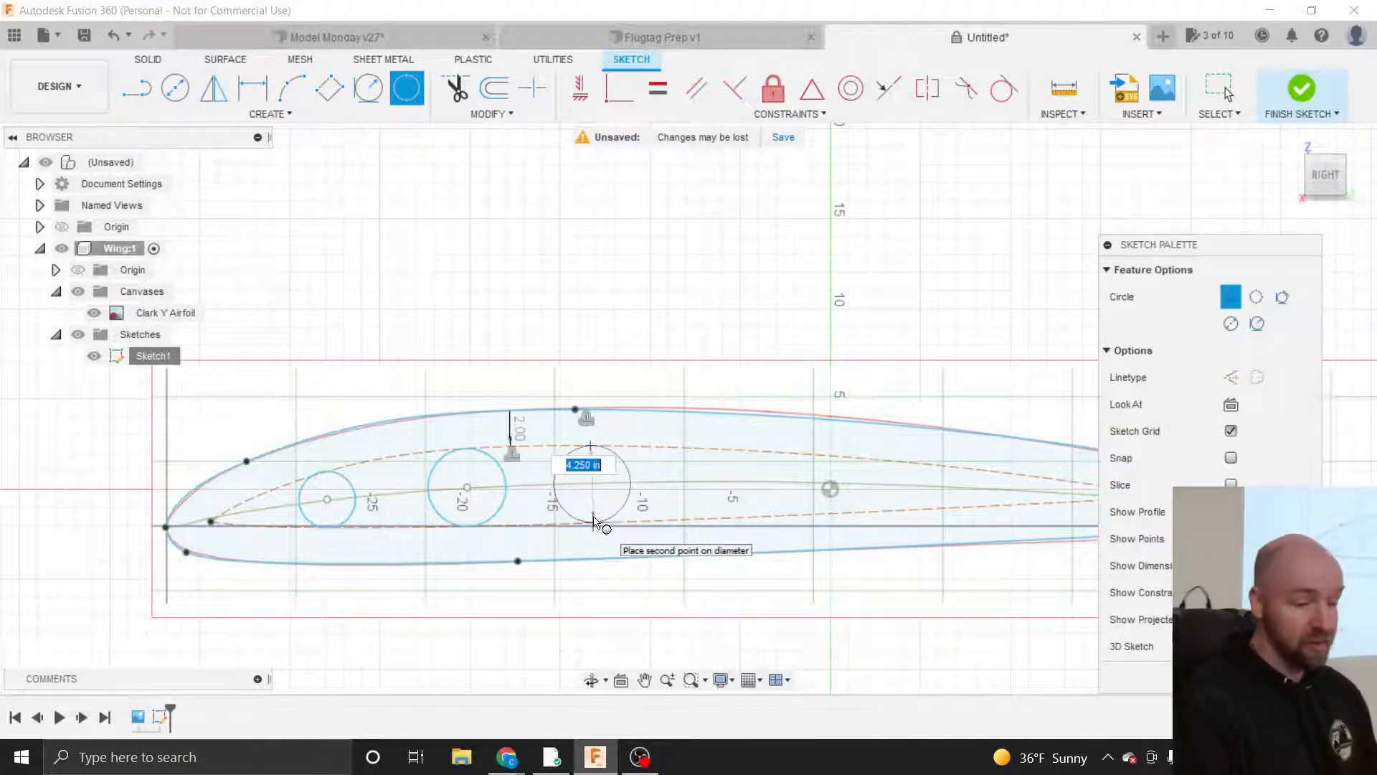
- Draw four two-point circles between the dashed inner curves, starting with the third hole about 4.25 in across and continuing toward the trailing edge
click(594, 520)
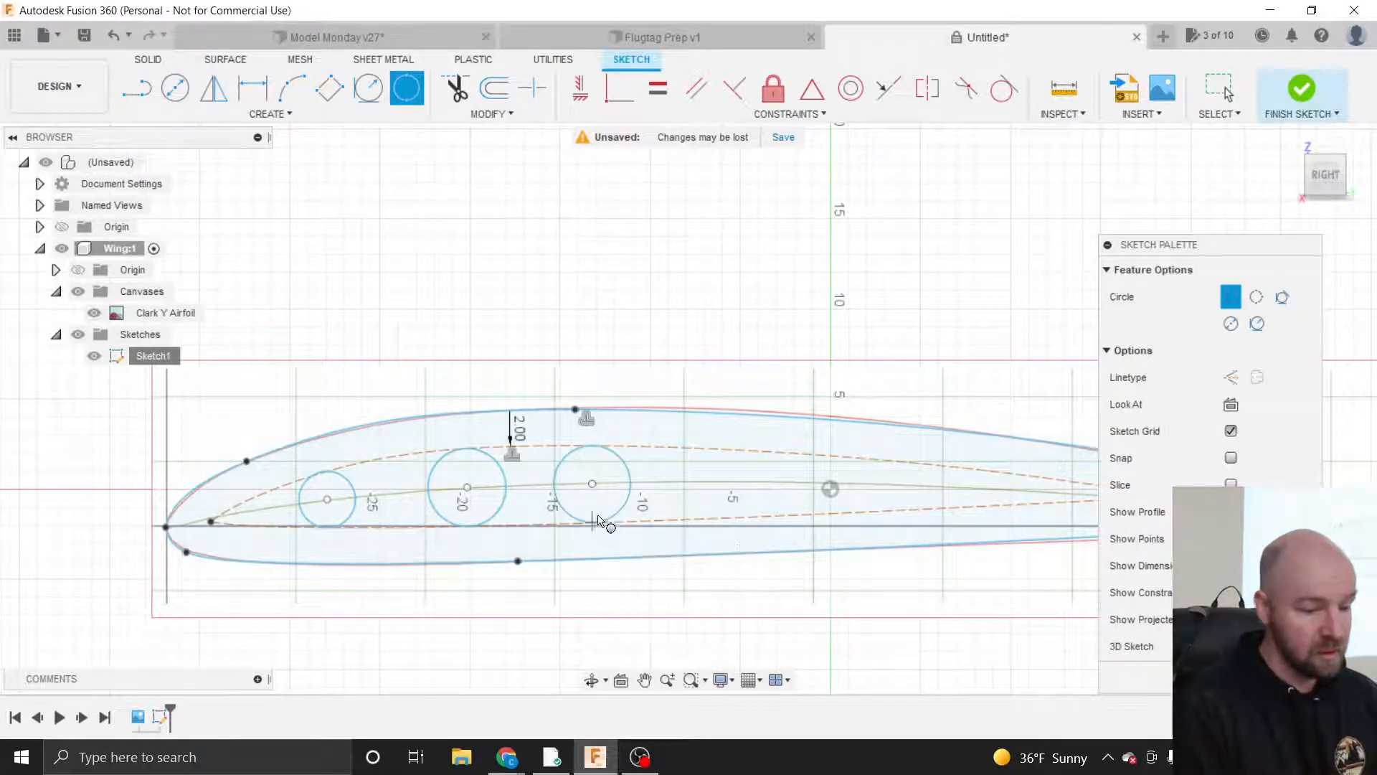
click(708, 449)
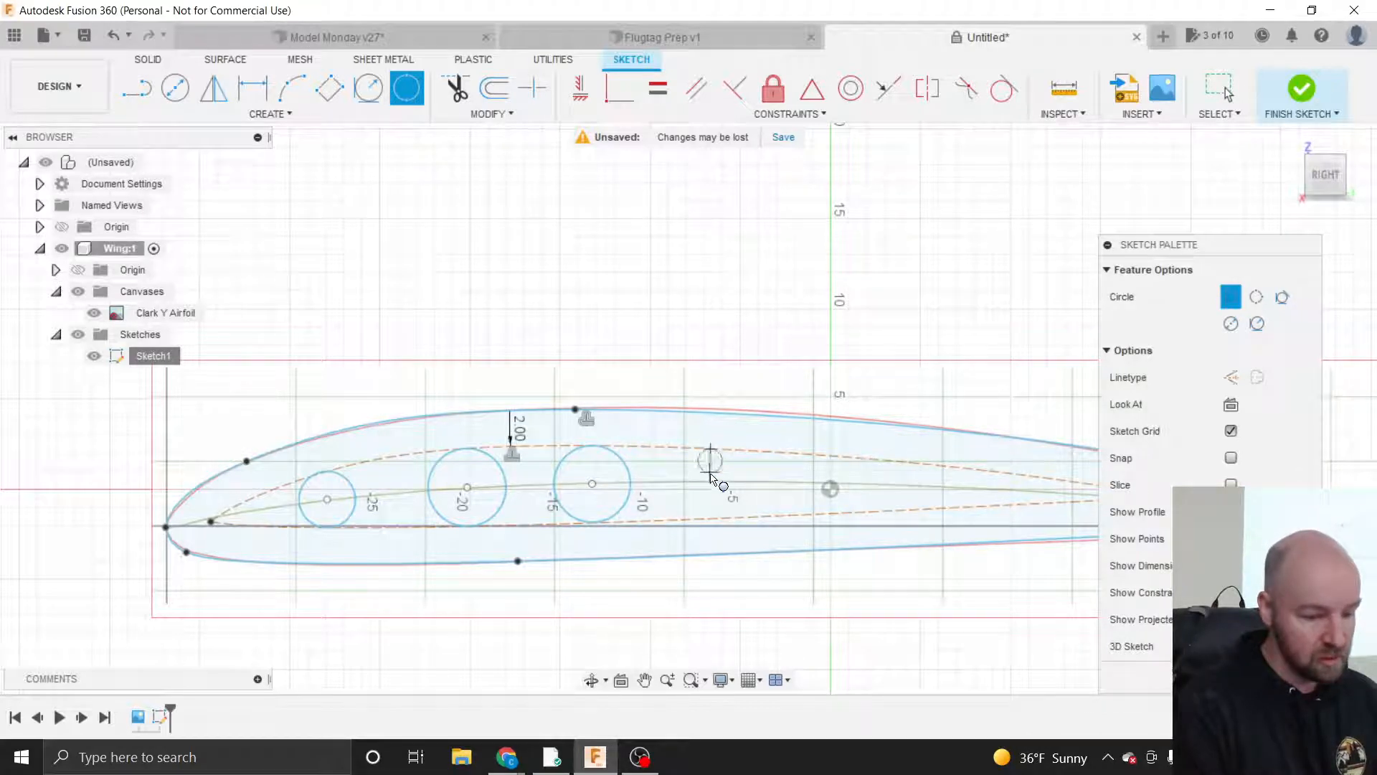
click(708, 519)
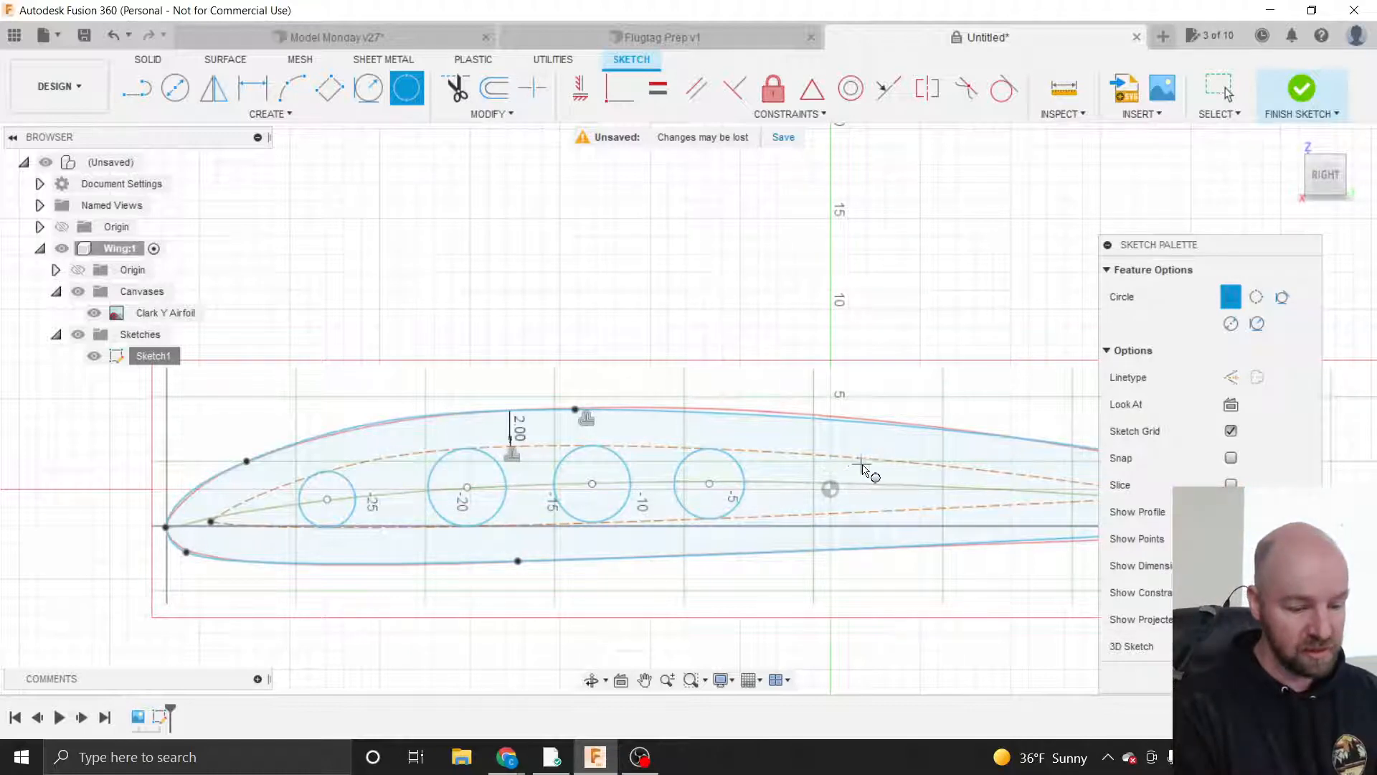
click(816, 455)
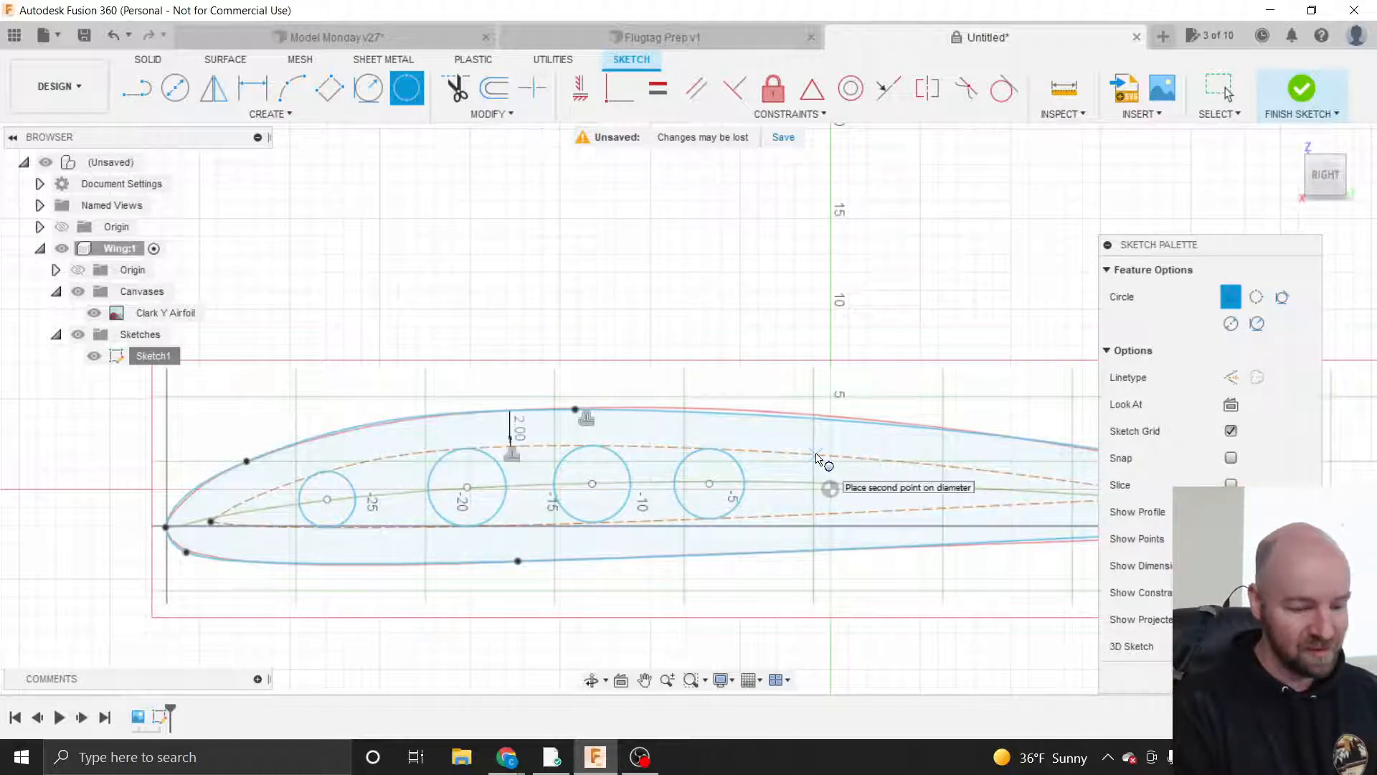
click(819, 515)
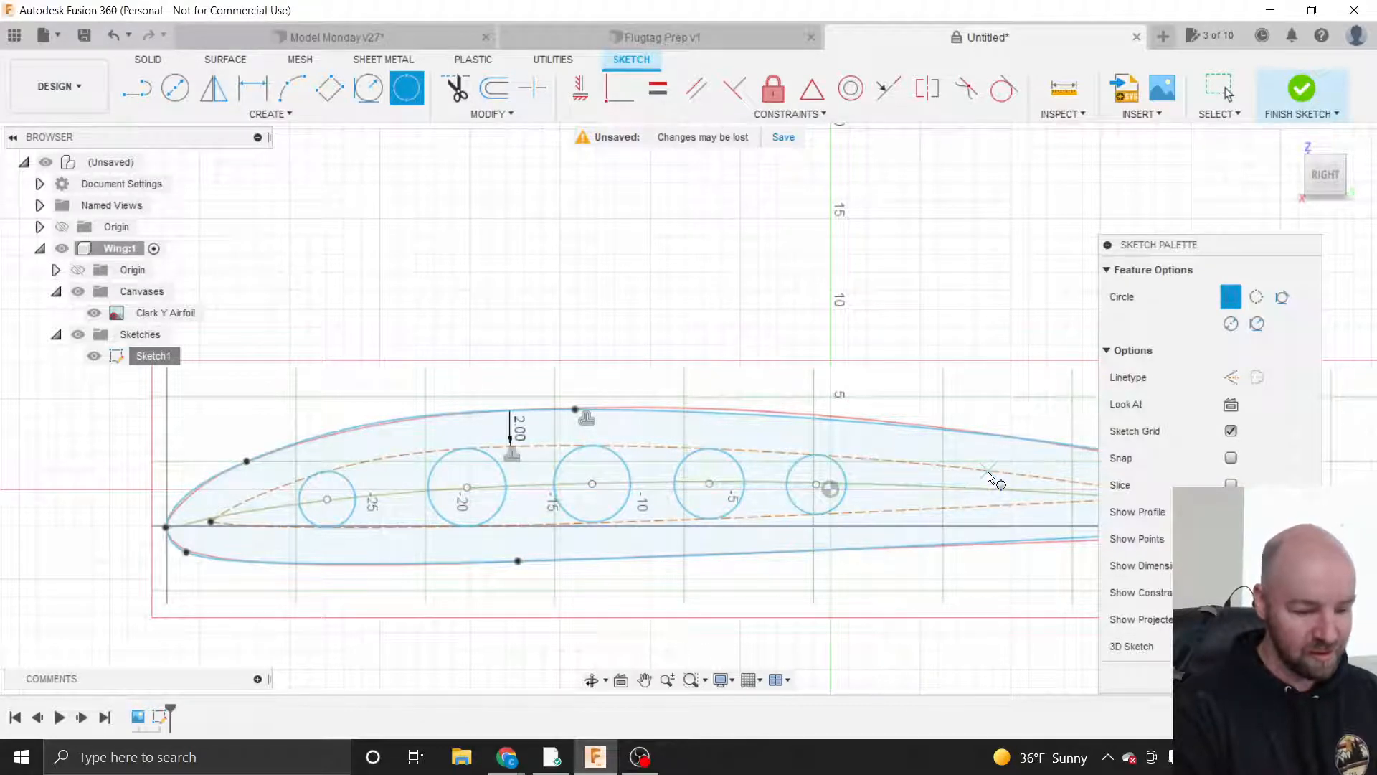
click(962, 466)
click(962, 508)
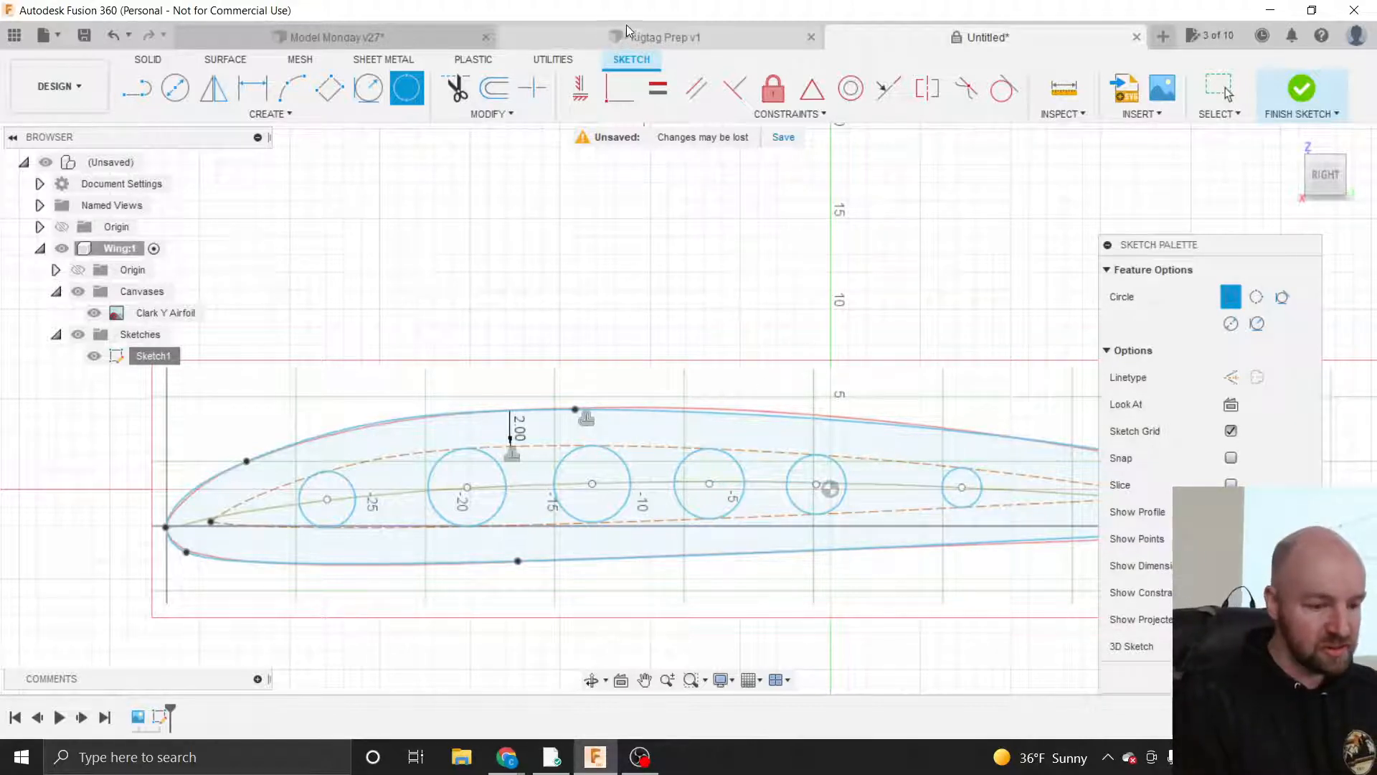
- Switch to the Flugtag Prep design and inspect where the front and rear spars pass through the end rib
click(414, 42)
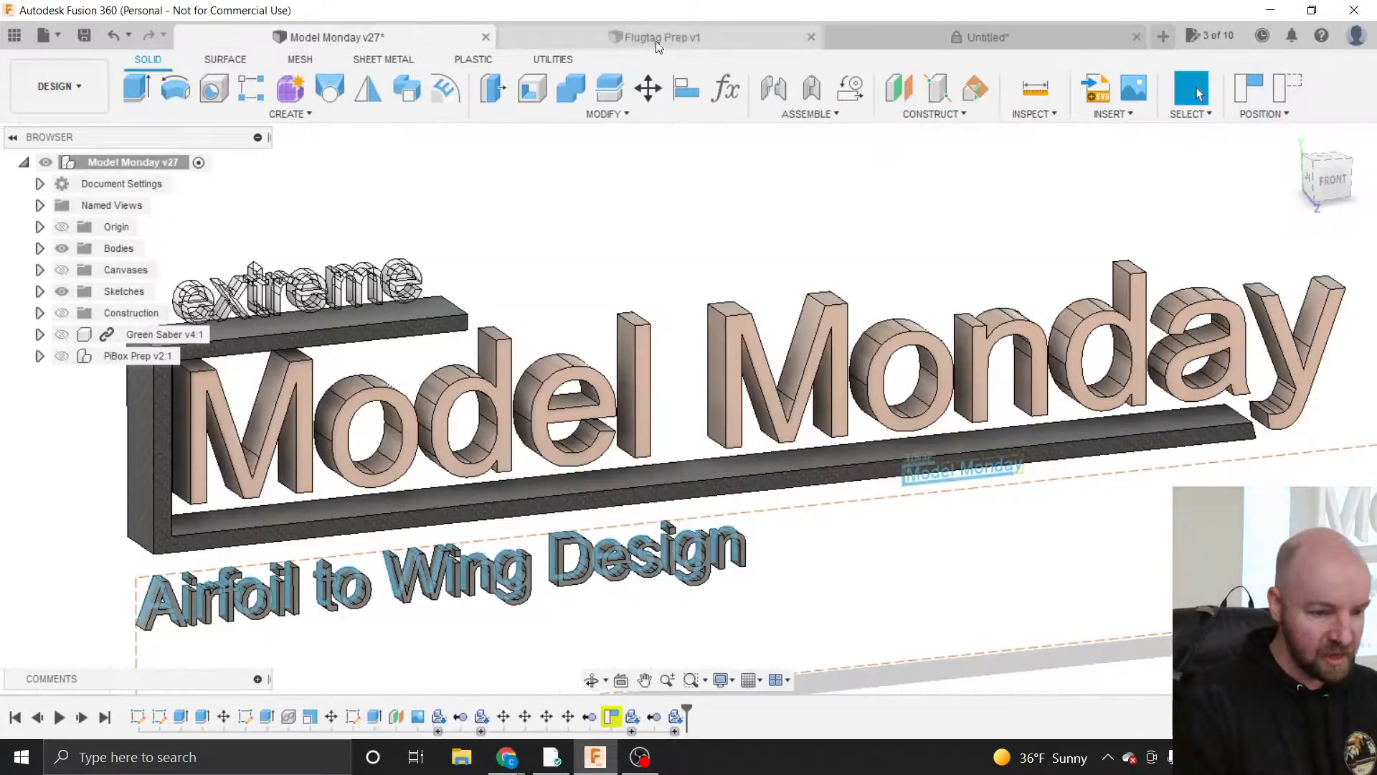
click(656, 41)
scroll(1194, 546, up, 5)
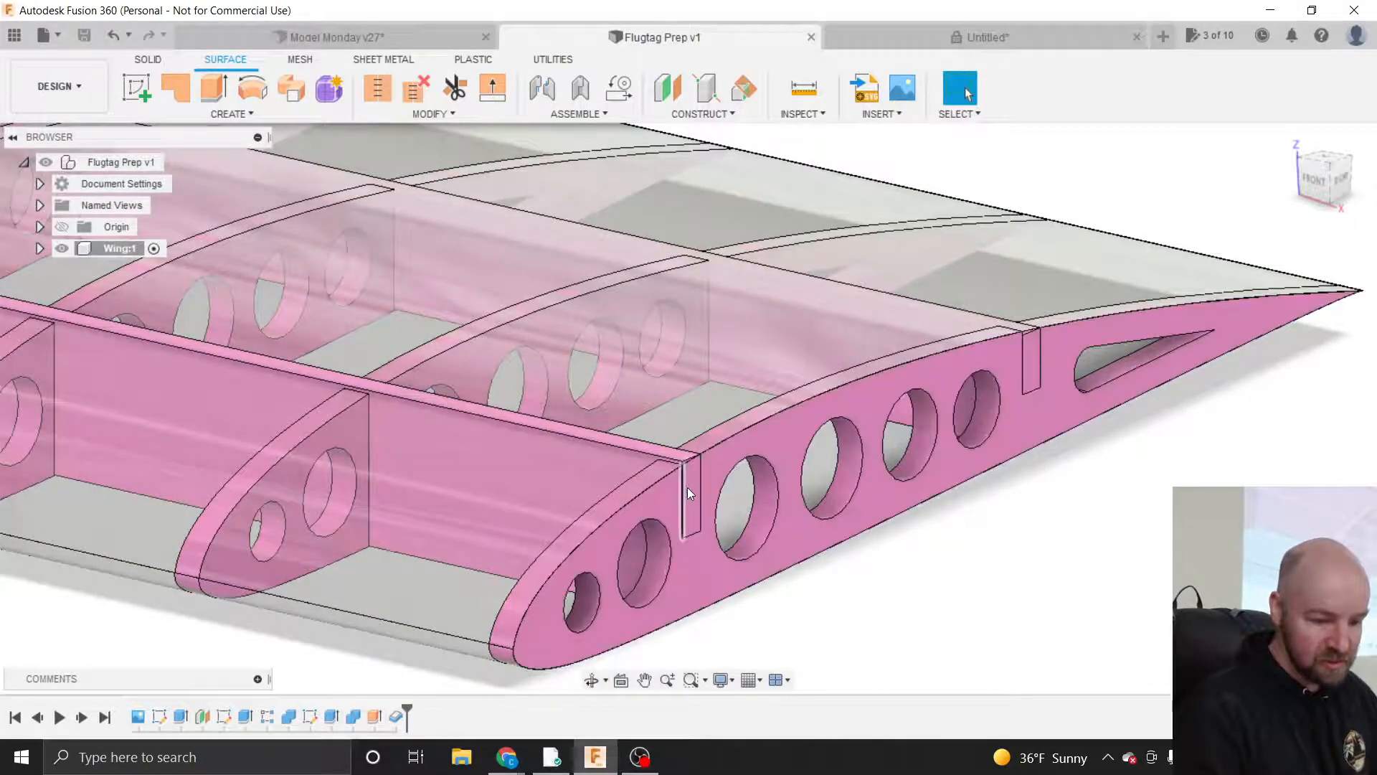
click(692, 492)
click(939, 563)
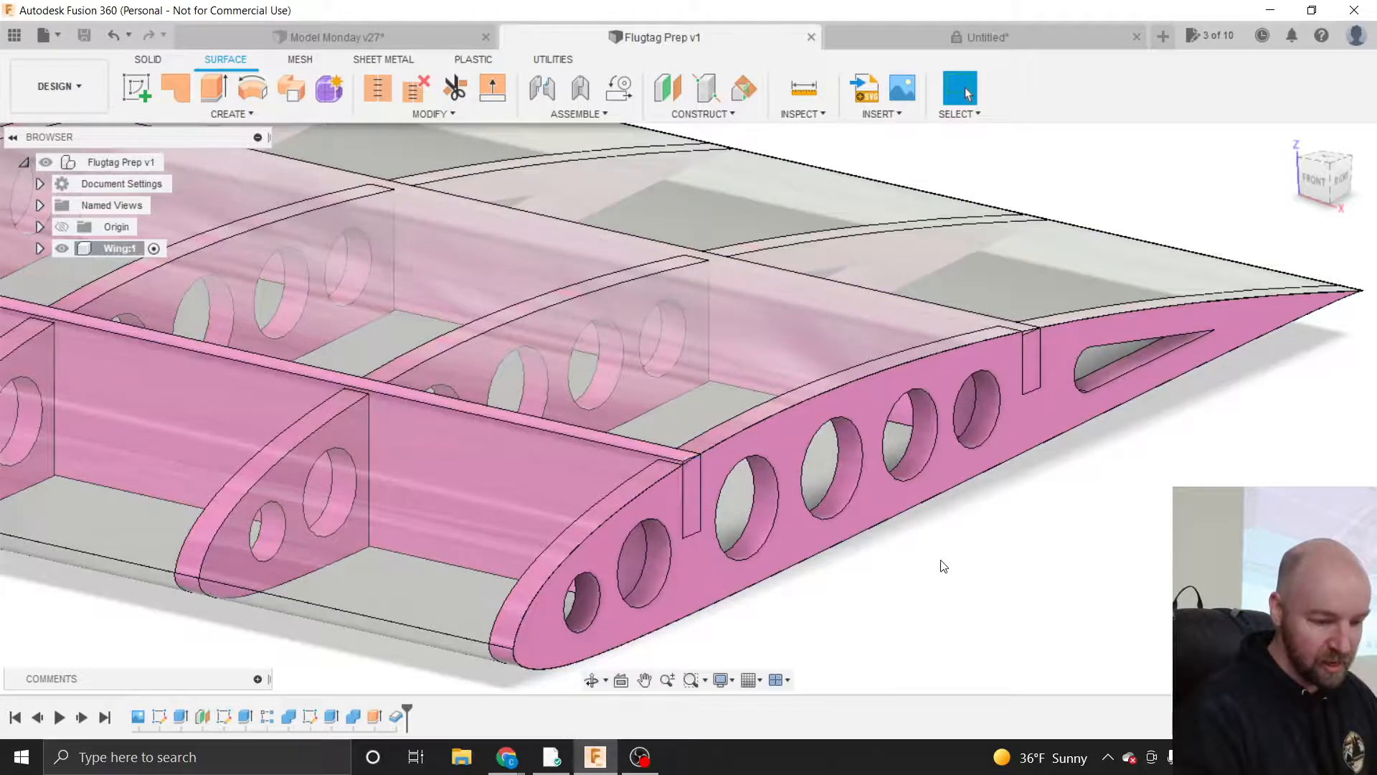
click(693, 493)
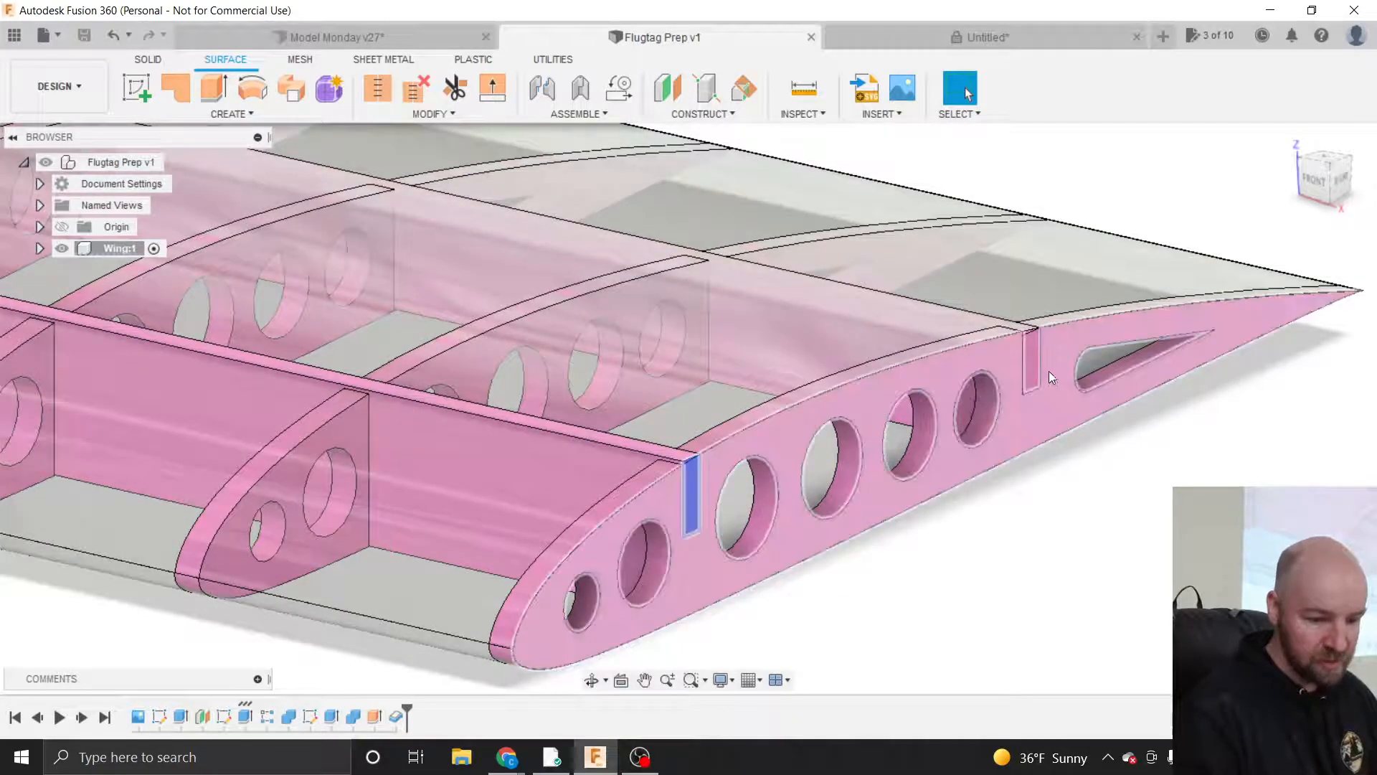
click(1035, 368)
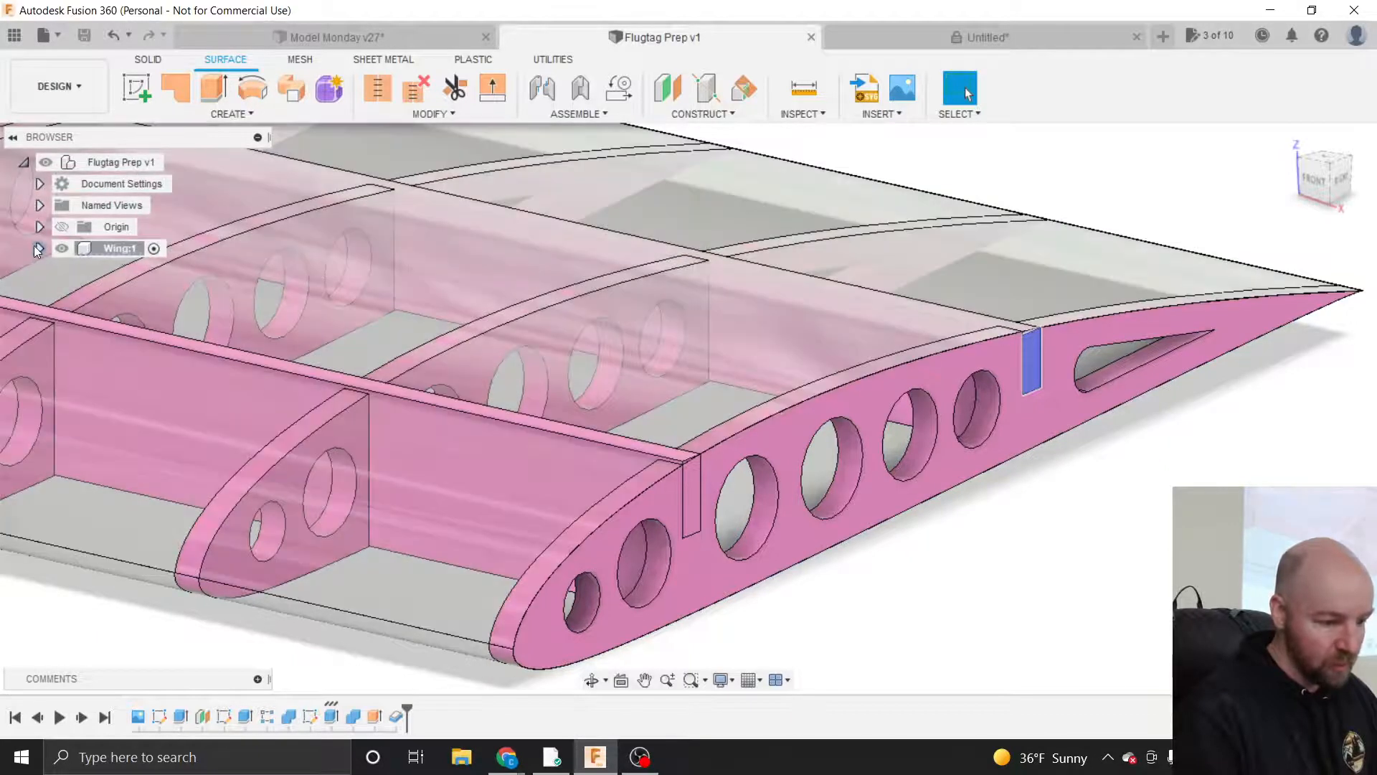
- Hide the Front Spar and Rear Spar bodies of the Wing component to examine the slots in the ribs
click(38, 249)
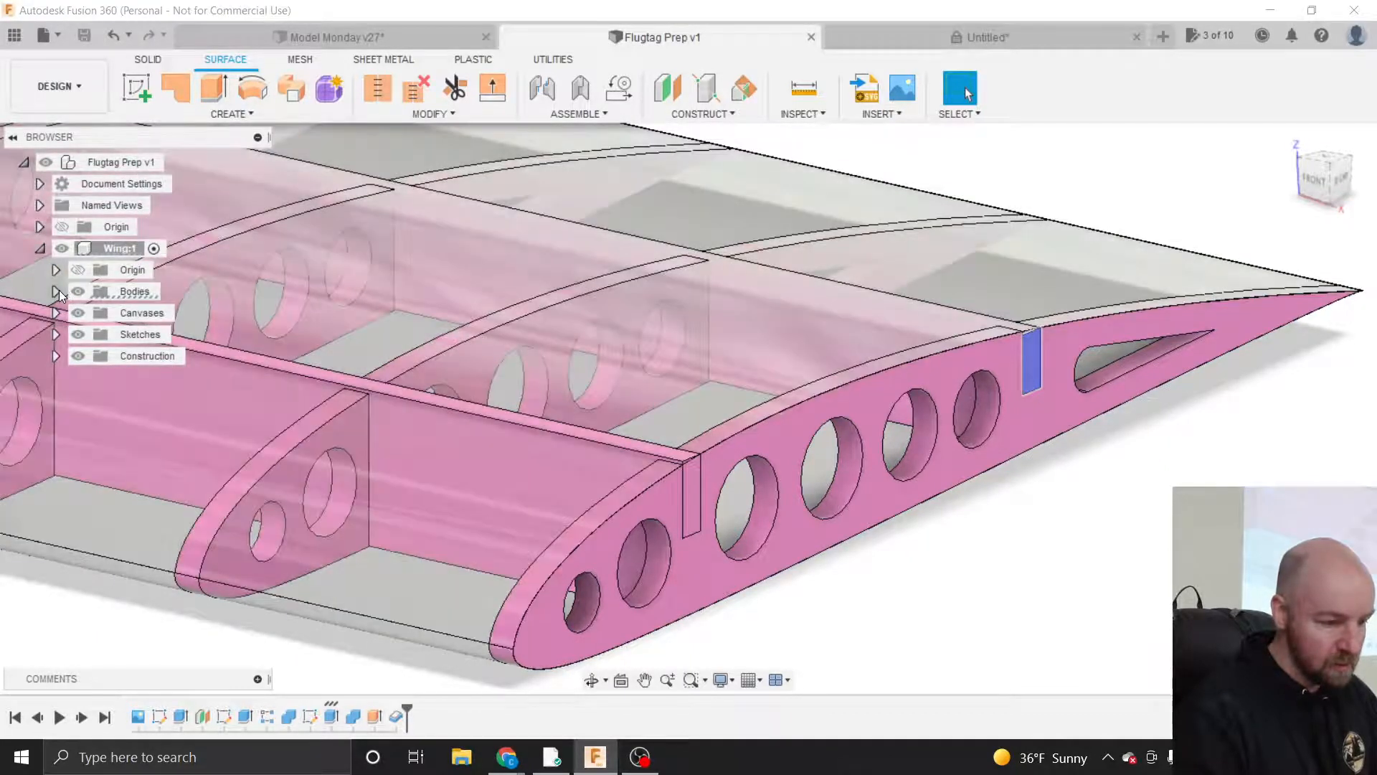
click(56, 291)
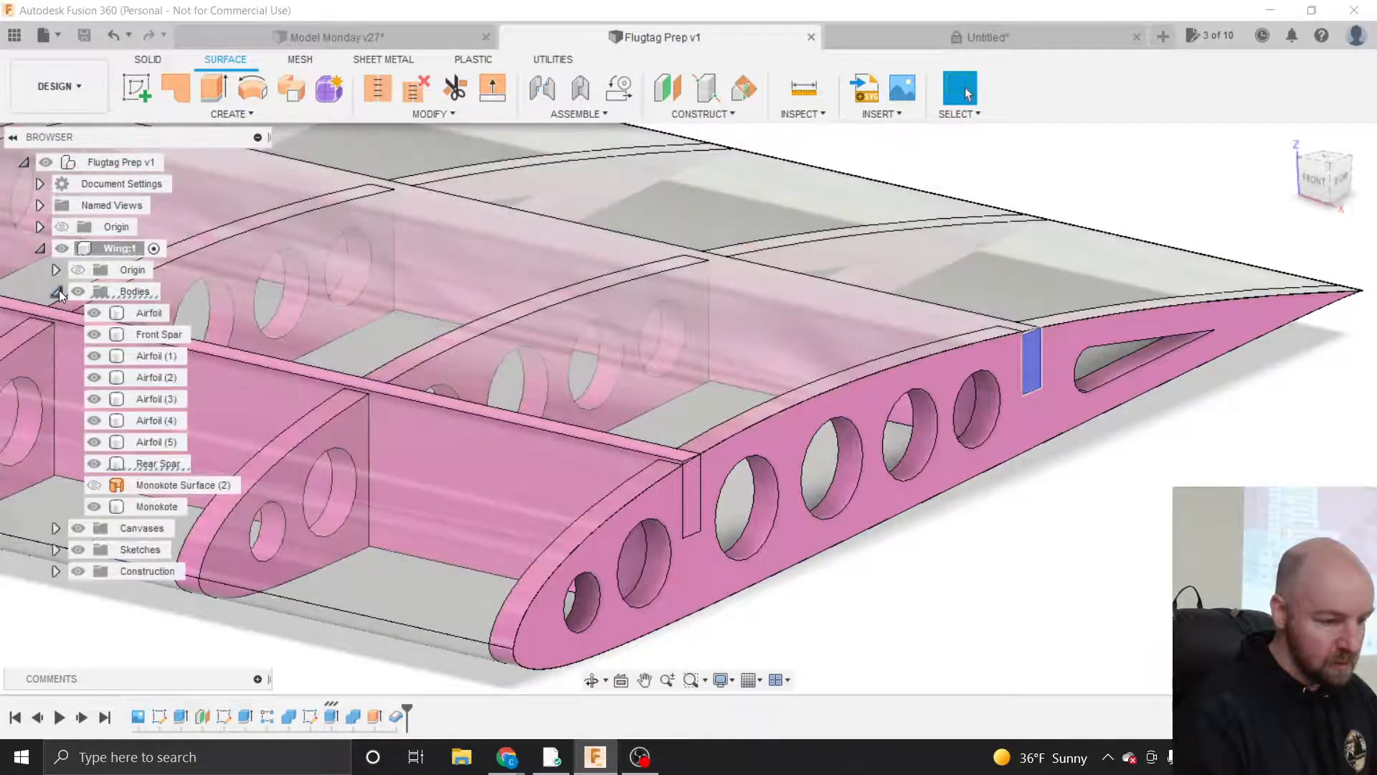
click(92, 334)
click(92, 335)
click(137, 507)
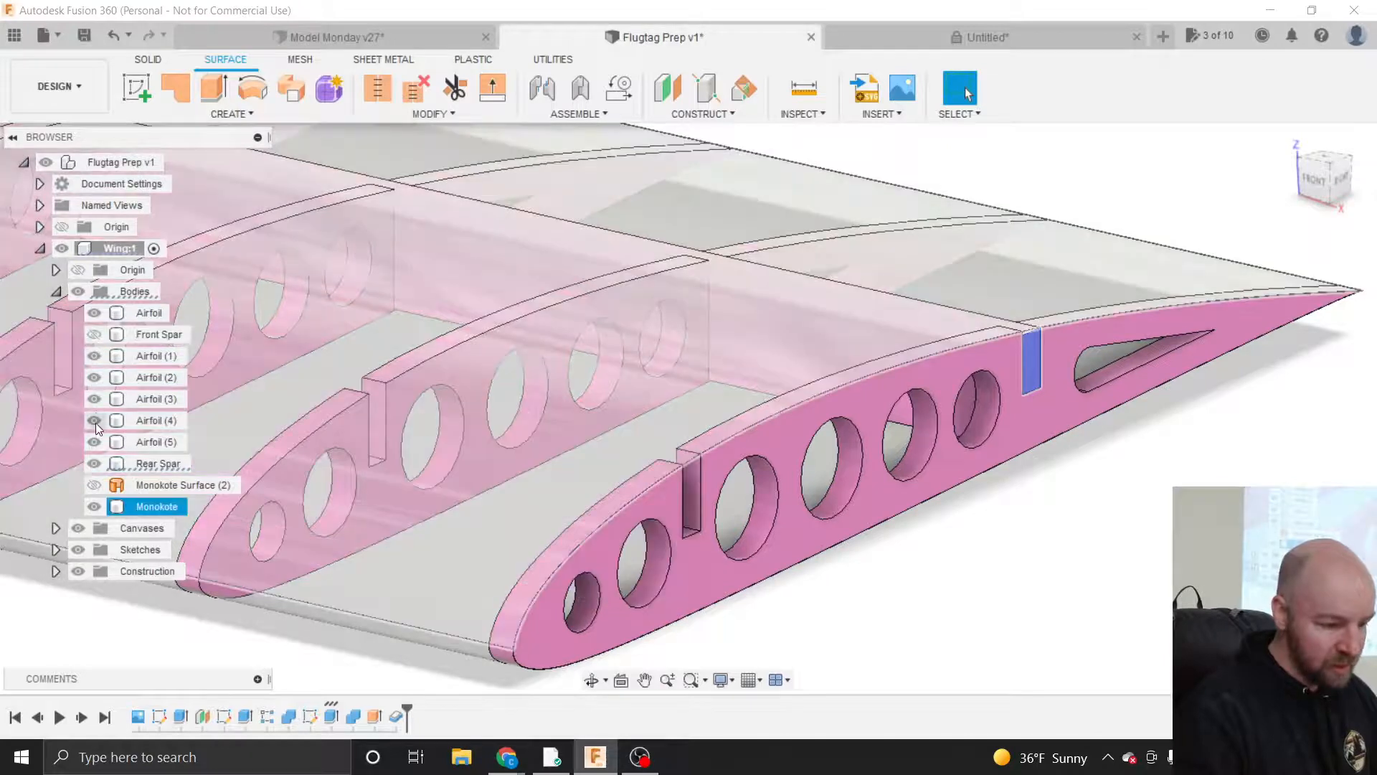
click(94, 464)
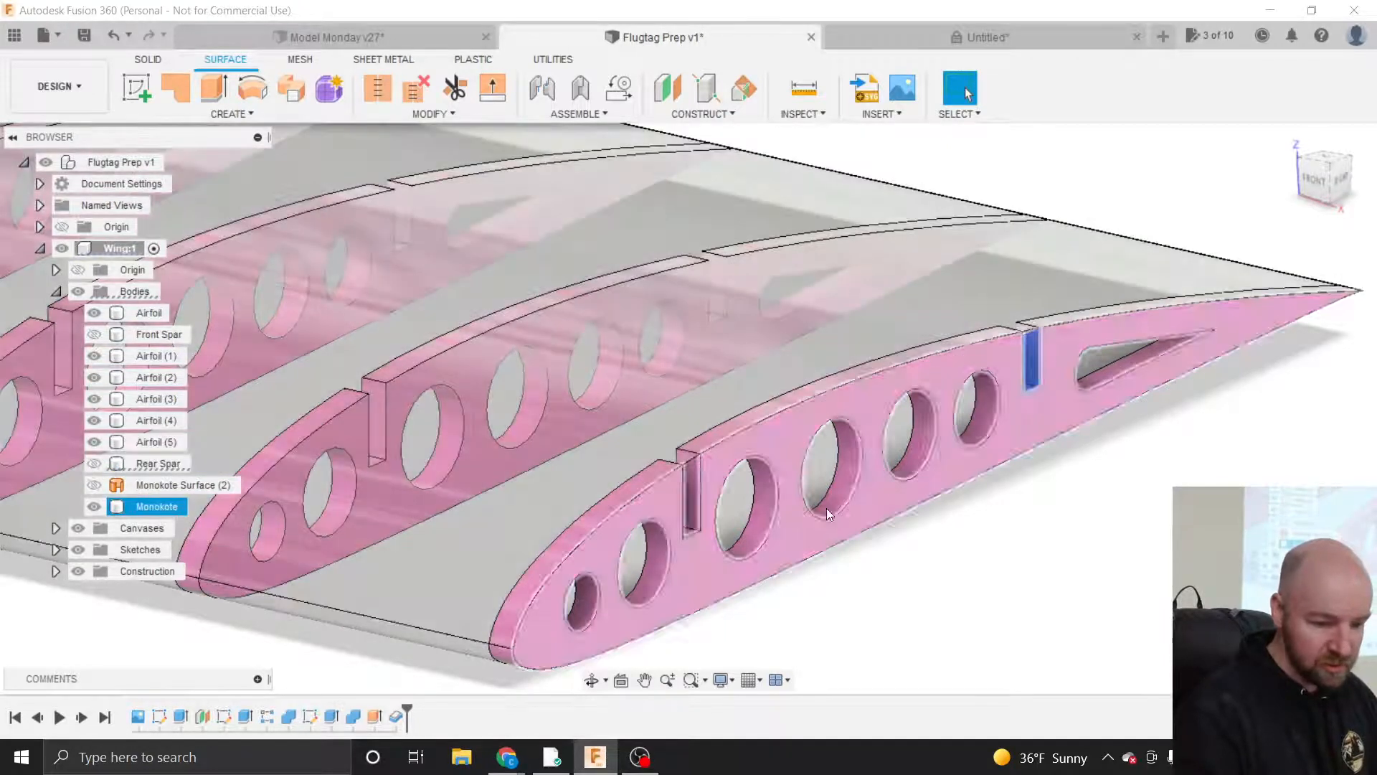
click(754, 486)
click(829, 590)
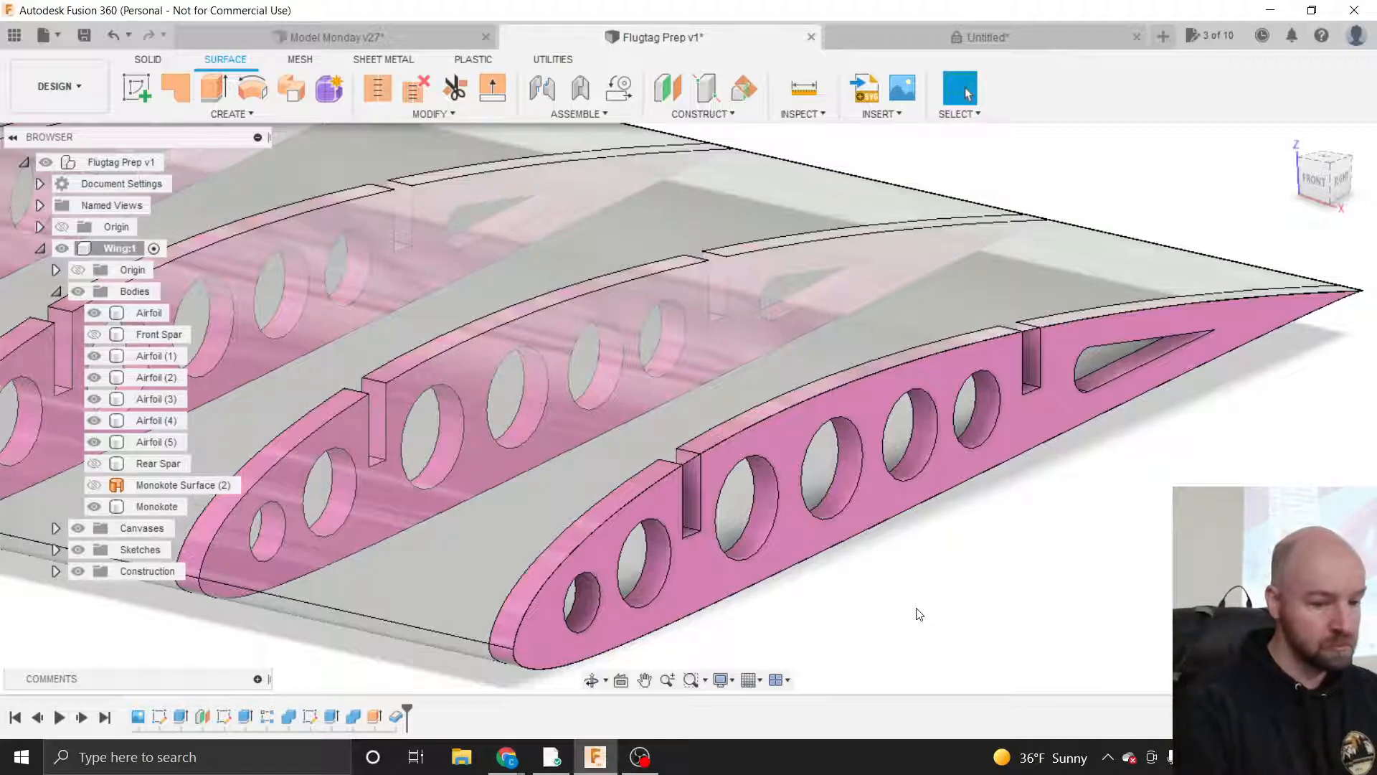
- Return to the untitled airfoil sketch and shift the second circle slightly along the camber line toward the trailing edge
click(1028, 37)
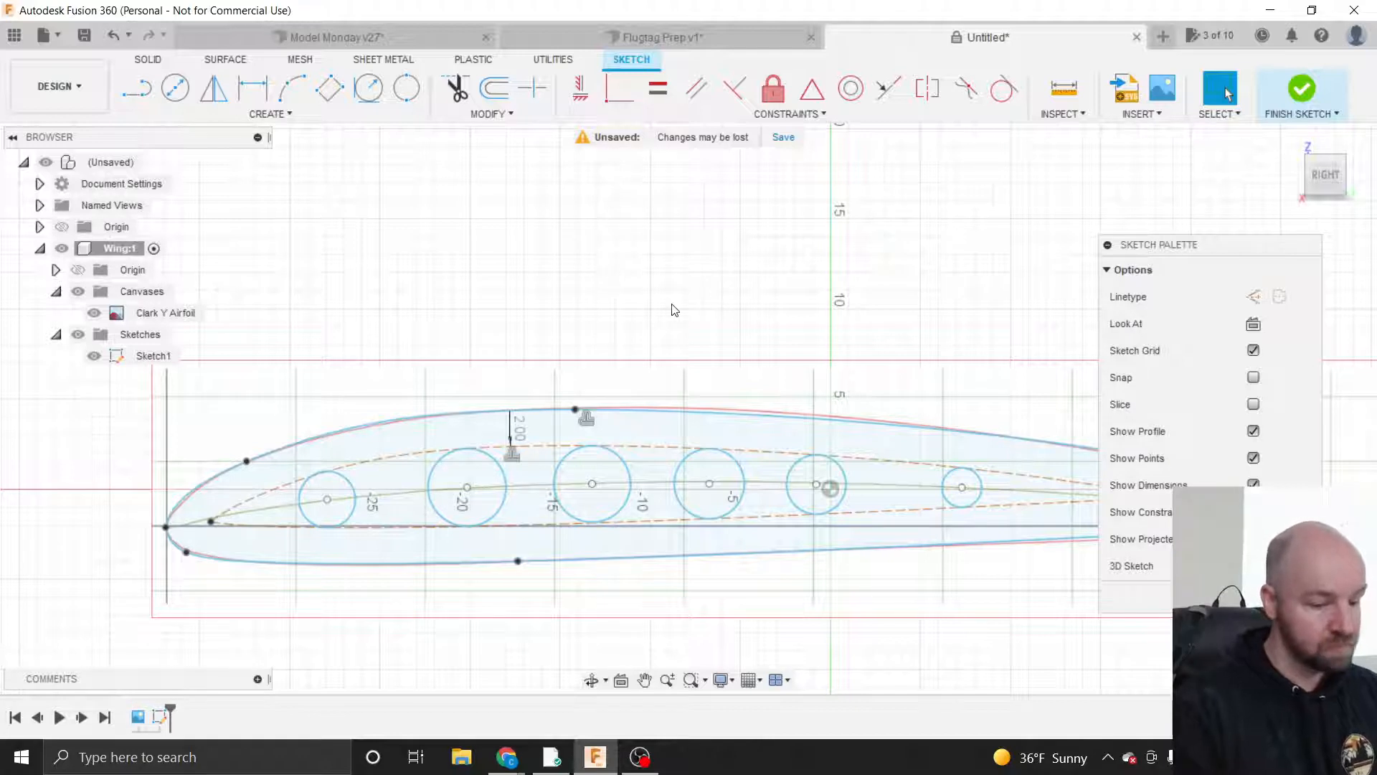
mouse_move(467, 494)
mouse_down()
mouse_move(414, 494)
mouse_move(502, 488)
mouse_move(457, 497)
mouse_move(471, 493)
mouse_up()
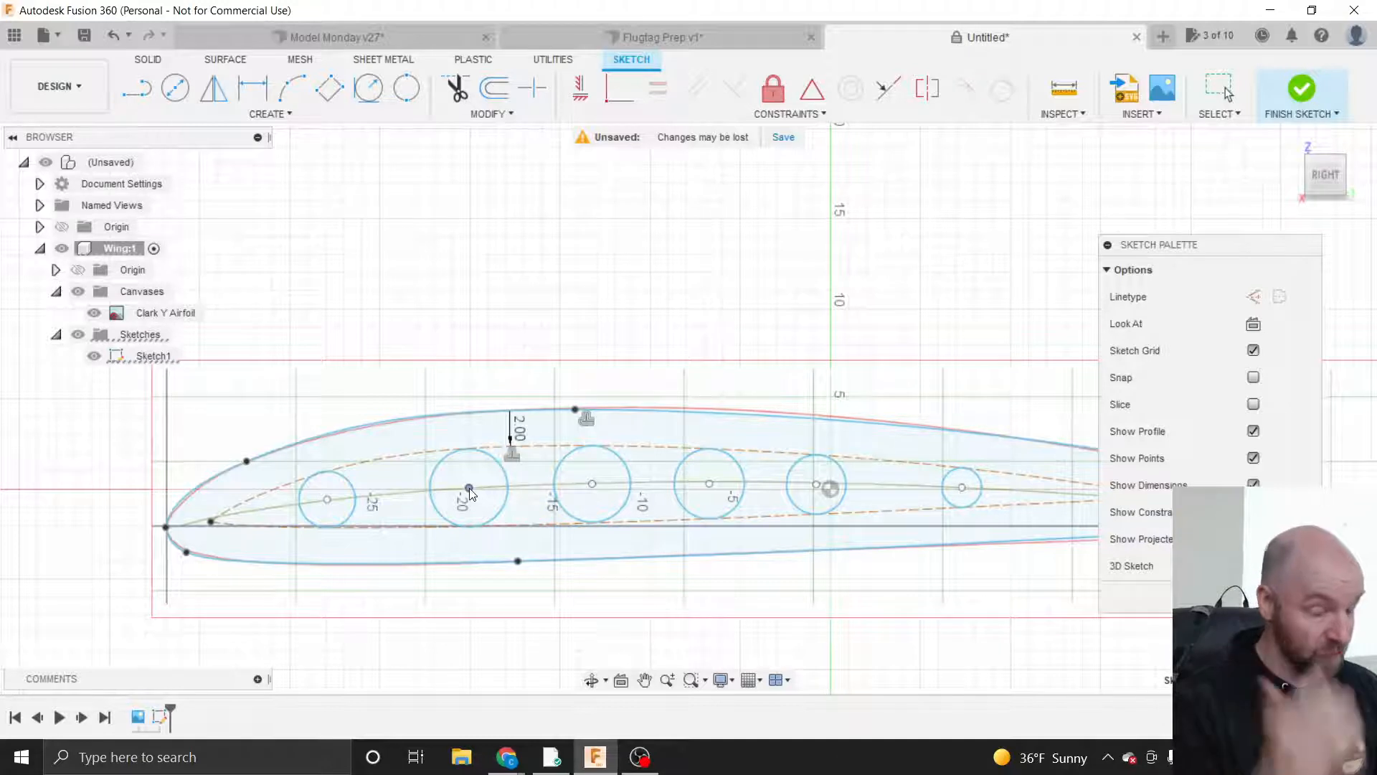
drag(470, 492, 480, 488)
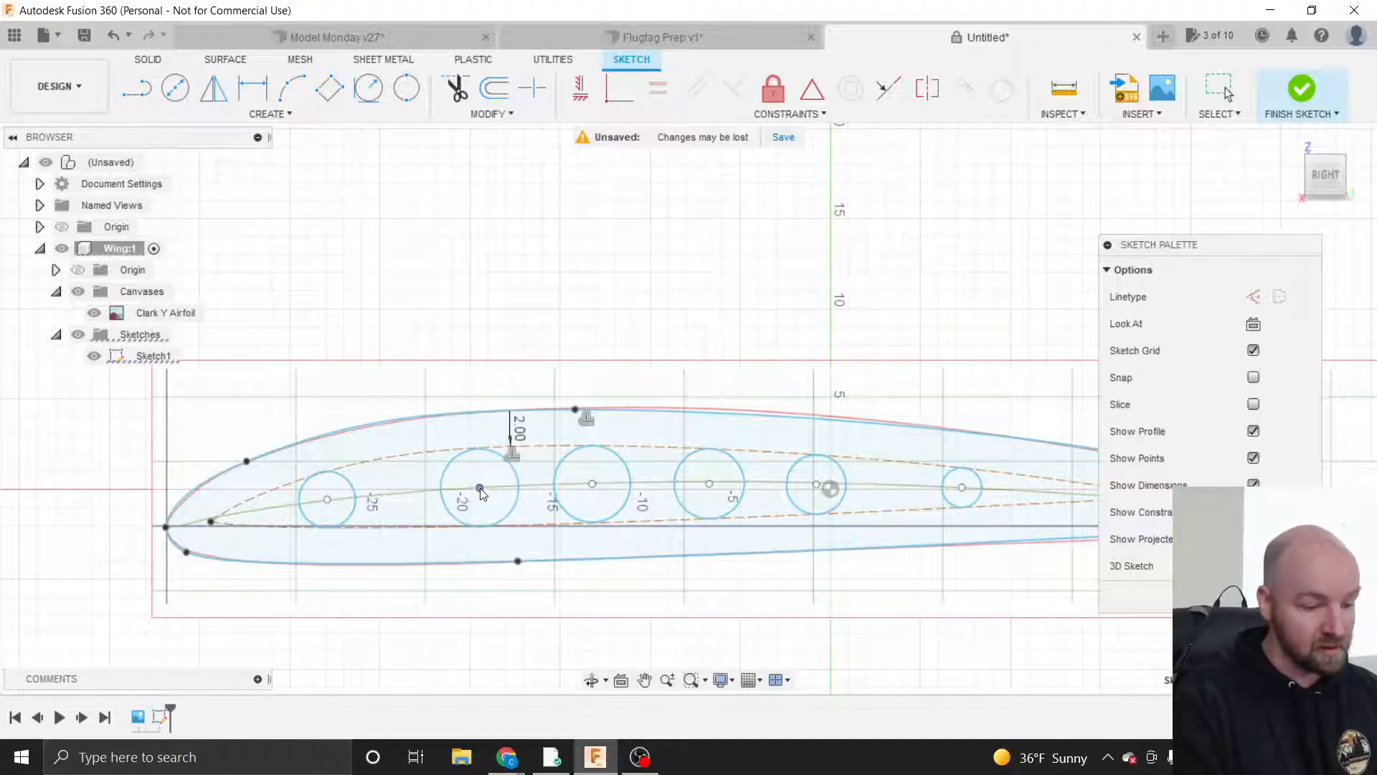
- Examine how the second circle meets the upper dashed offset curve
click(461, 457)
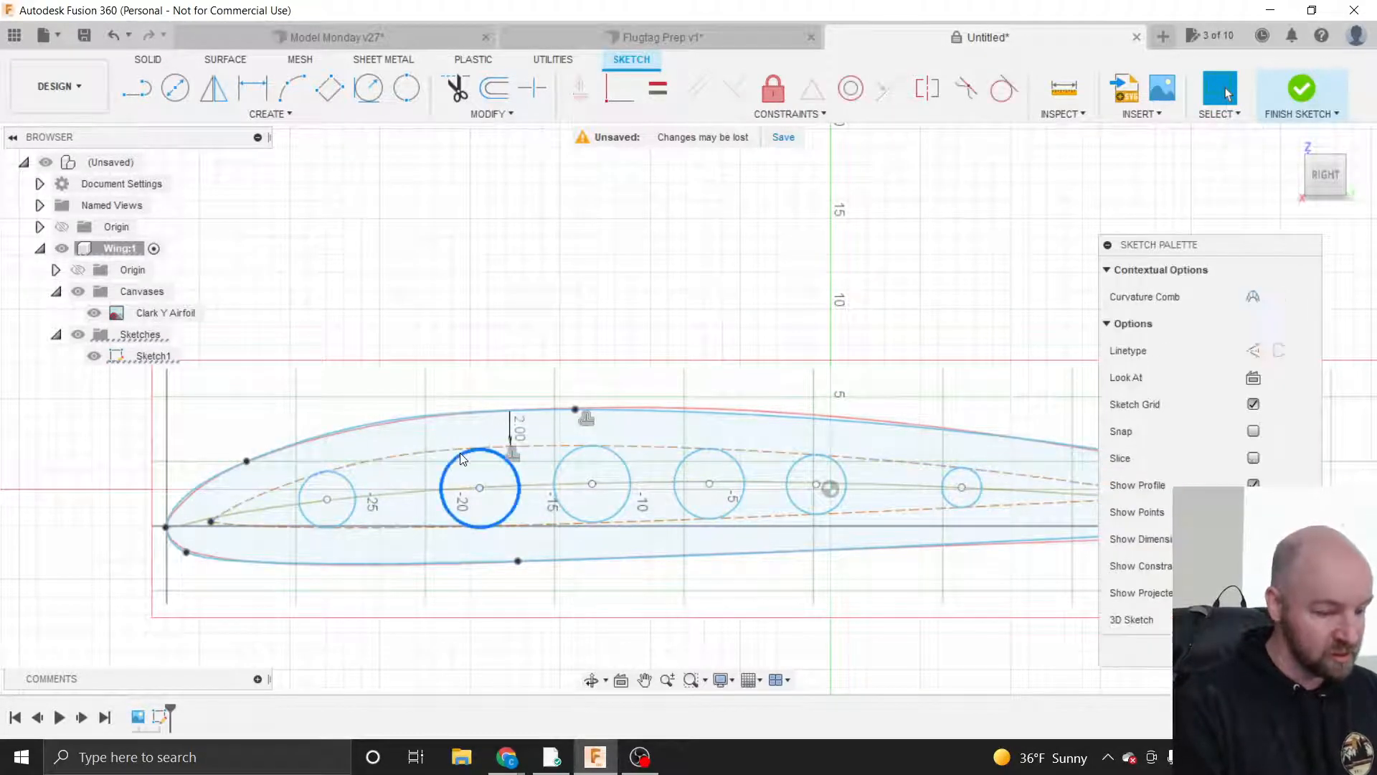
click(457, 445)
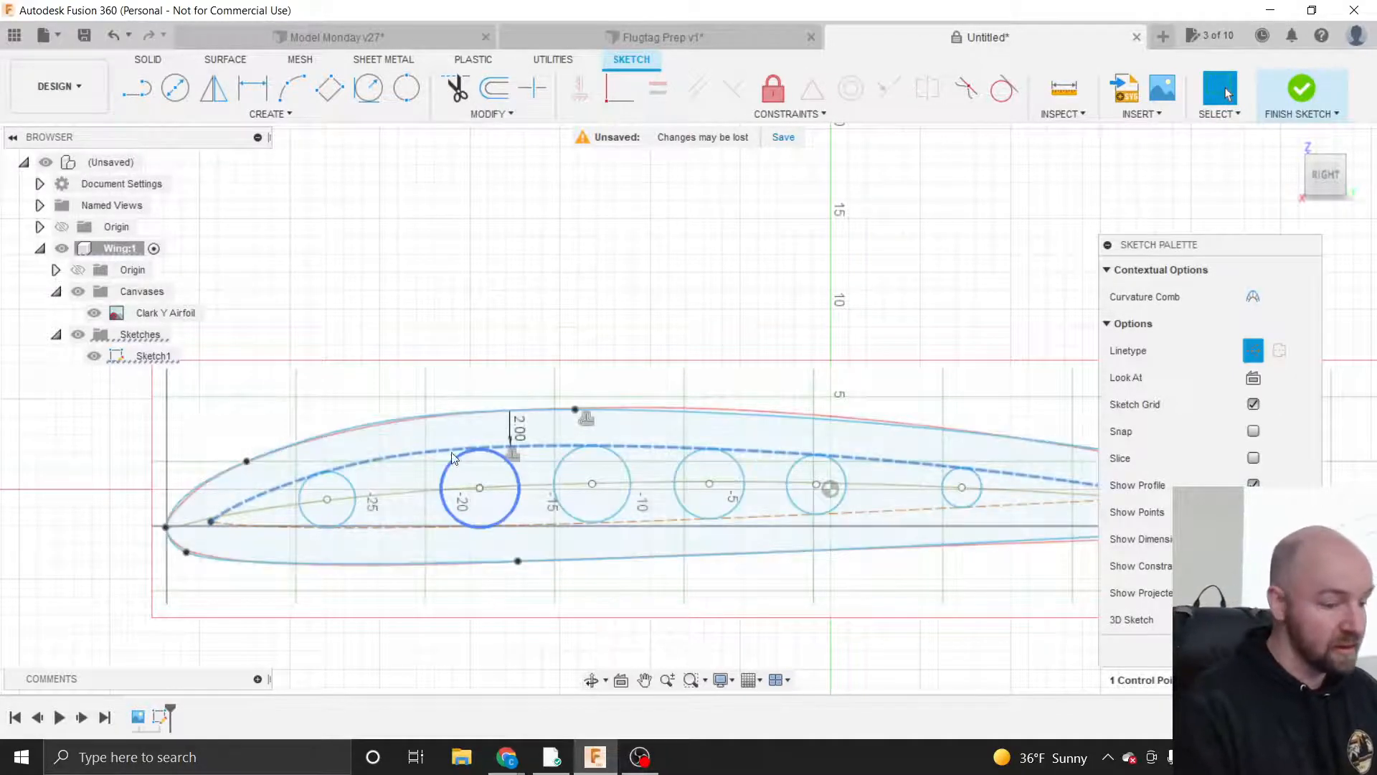
click(434, 344)
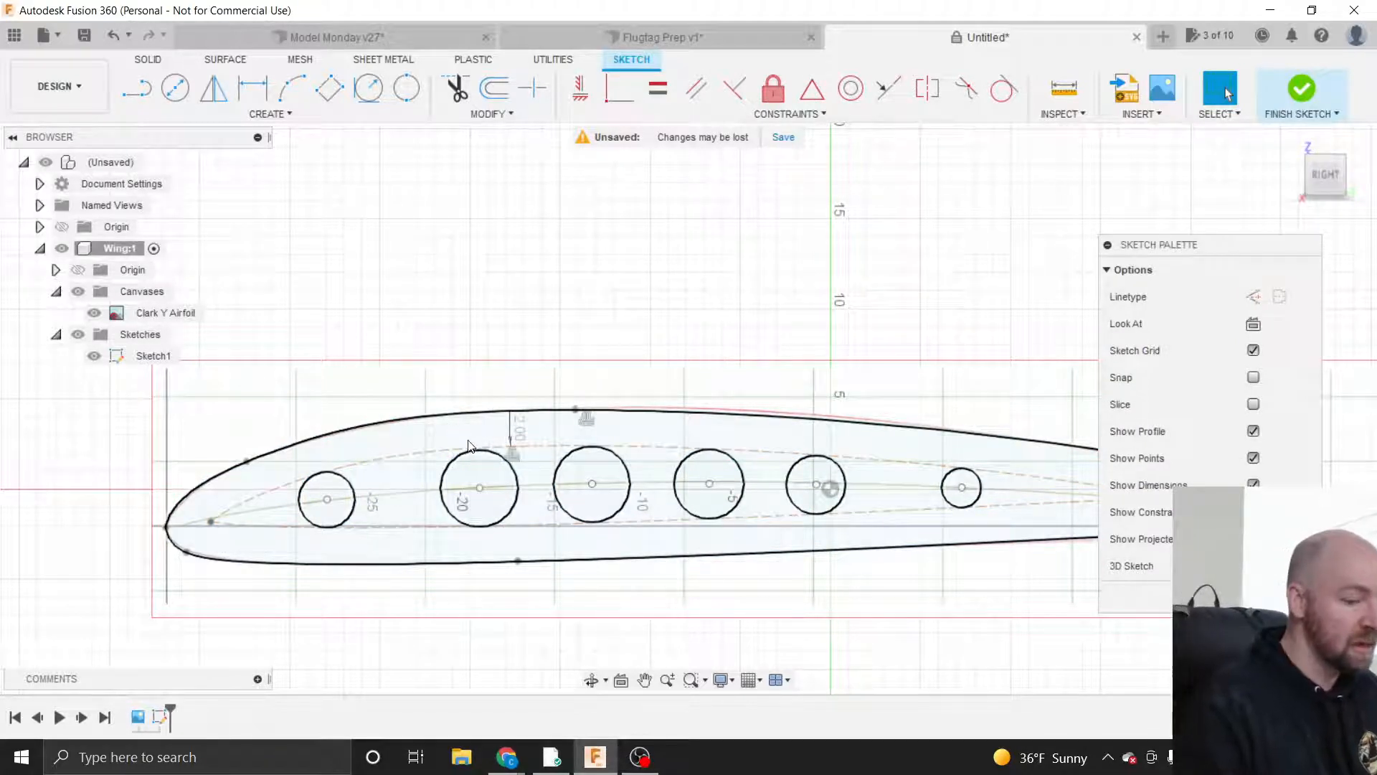
scroll(490, 467, up, 1)
scroll(490, 467, up, 3)
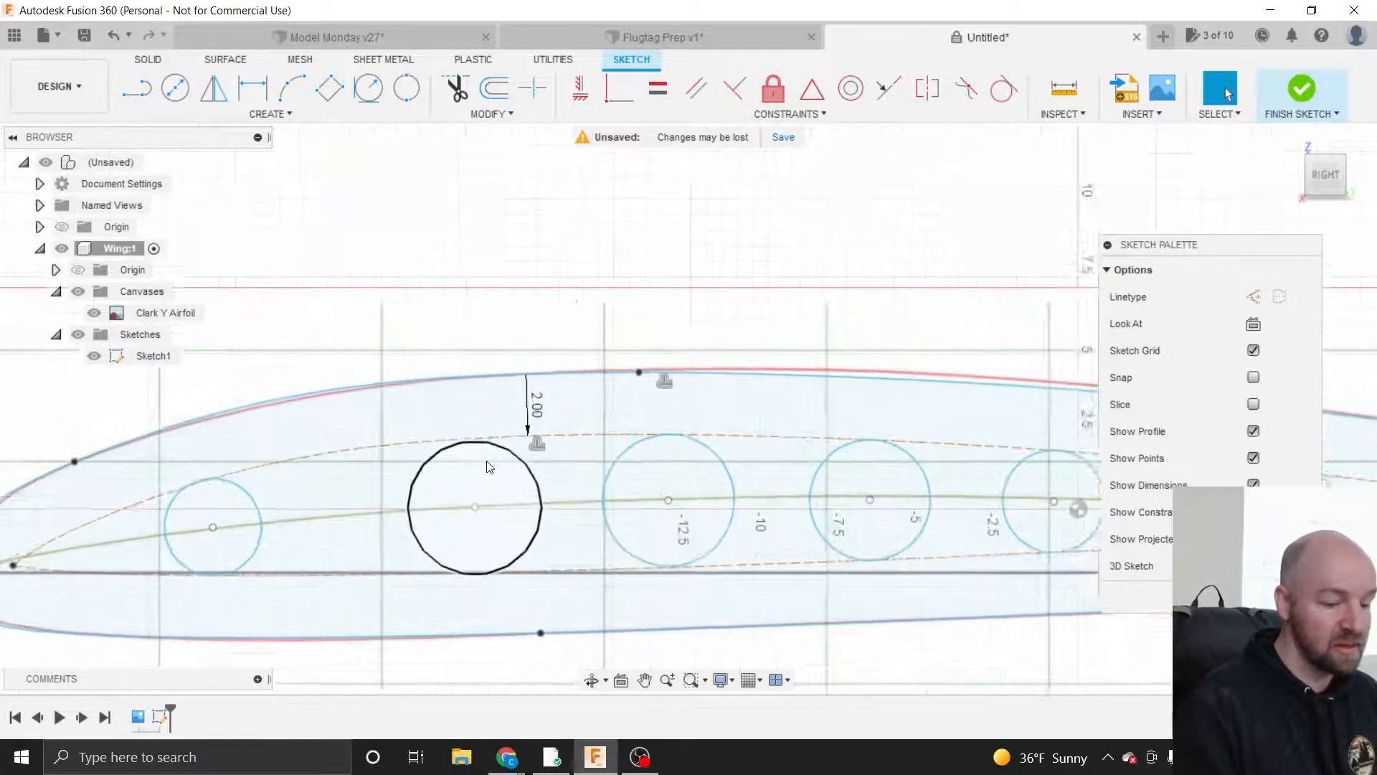
click(494, 446)
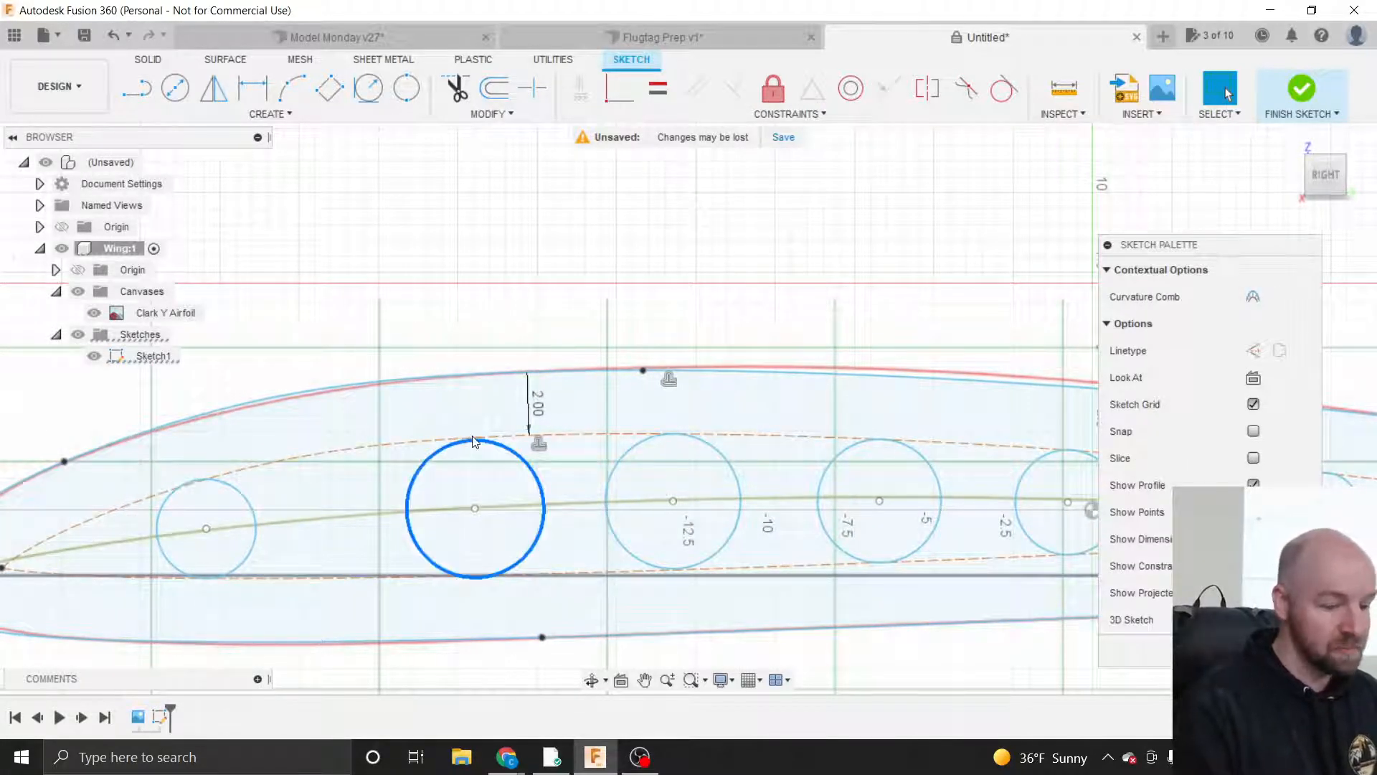
click(502, 433)
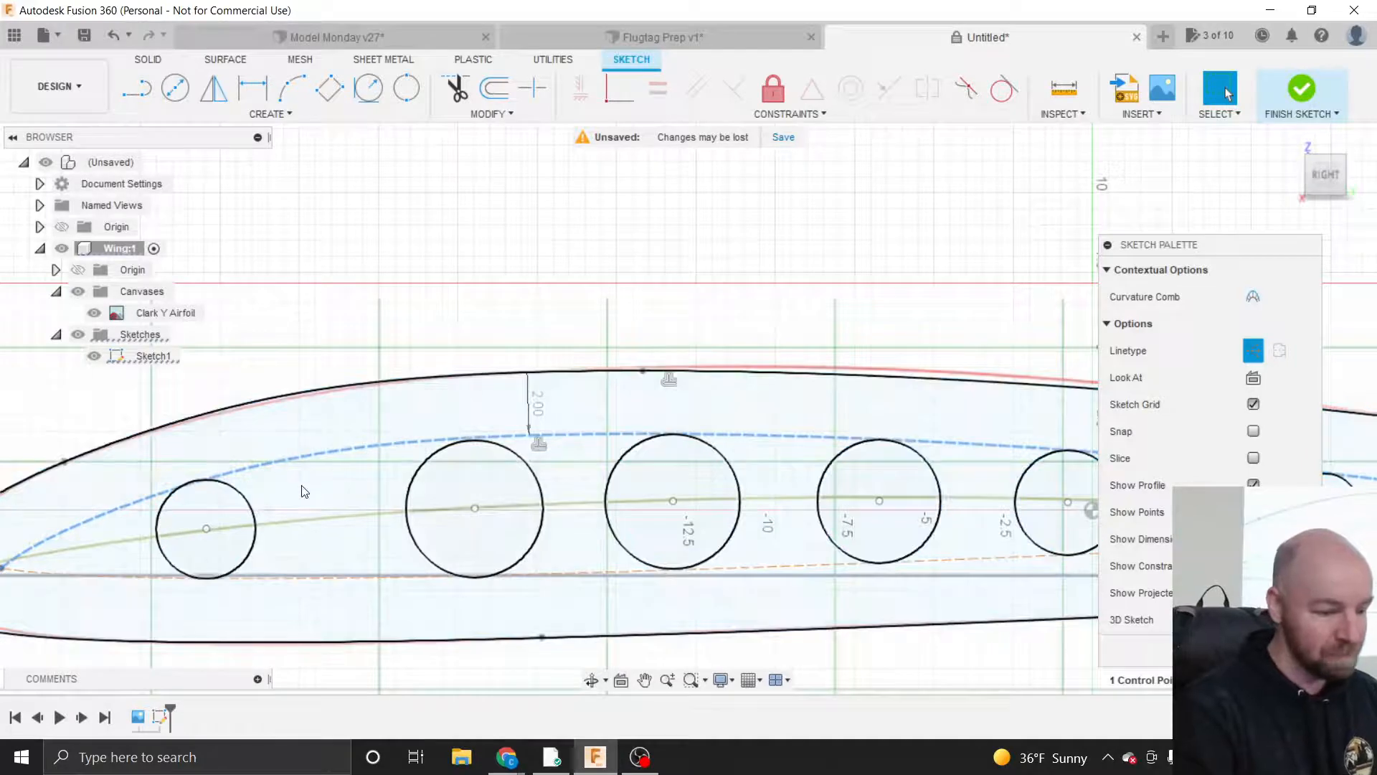
- Draw a two-point rectangle 2 in wide and about 5.3 in tall between the first and second circles, from above the upper airfoil edge
scroll(302, 488, down, 8)
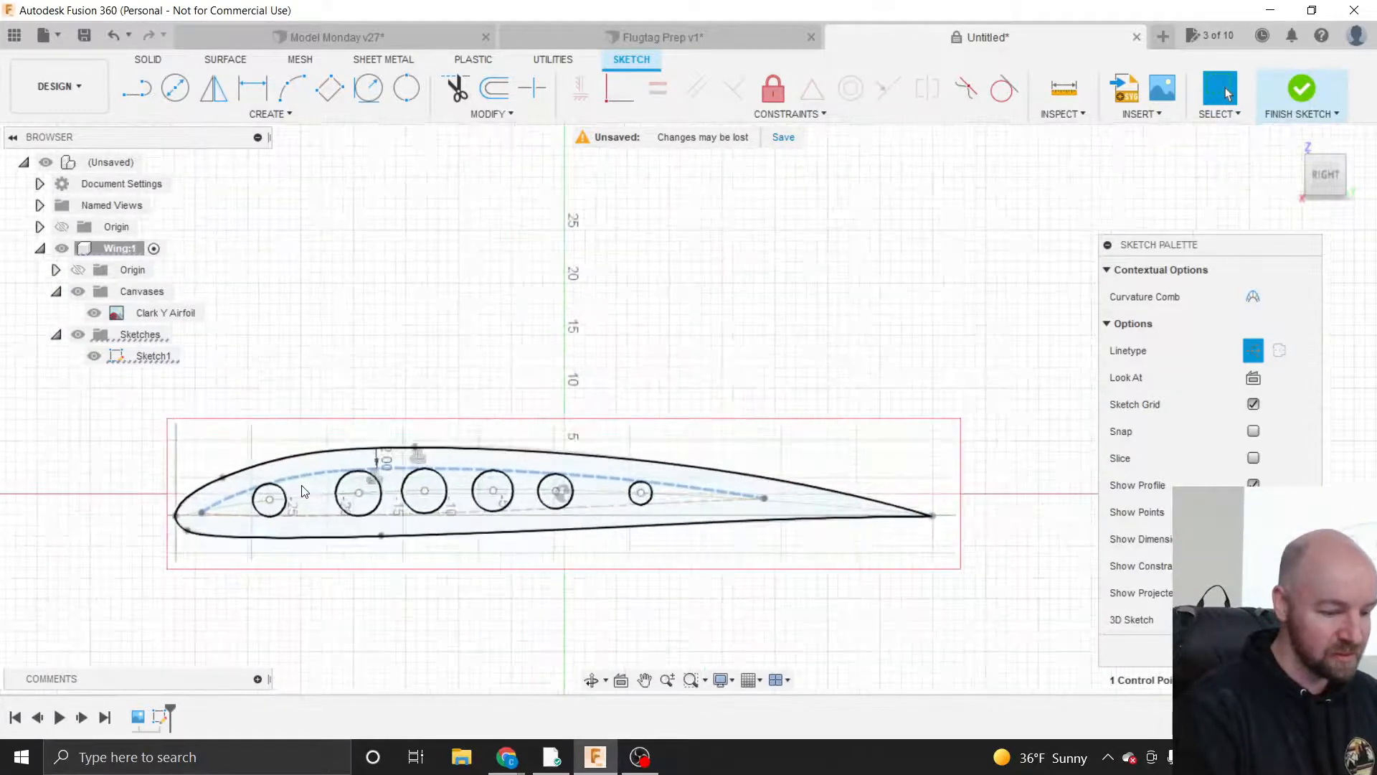
scroll(302, 492, up, 4)
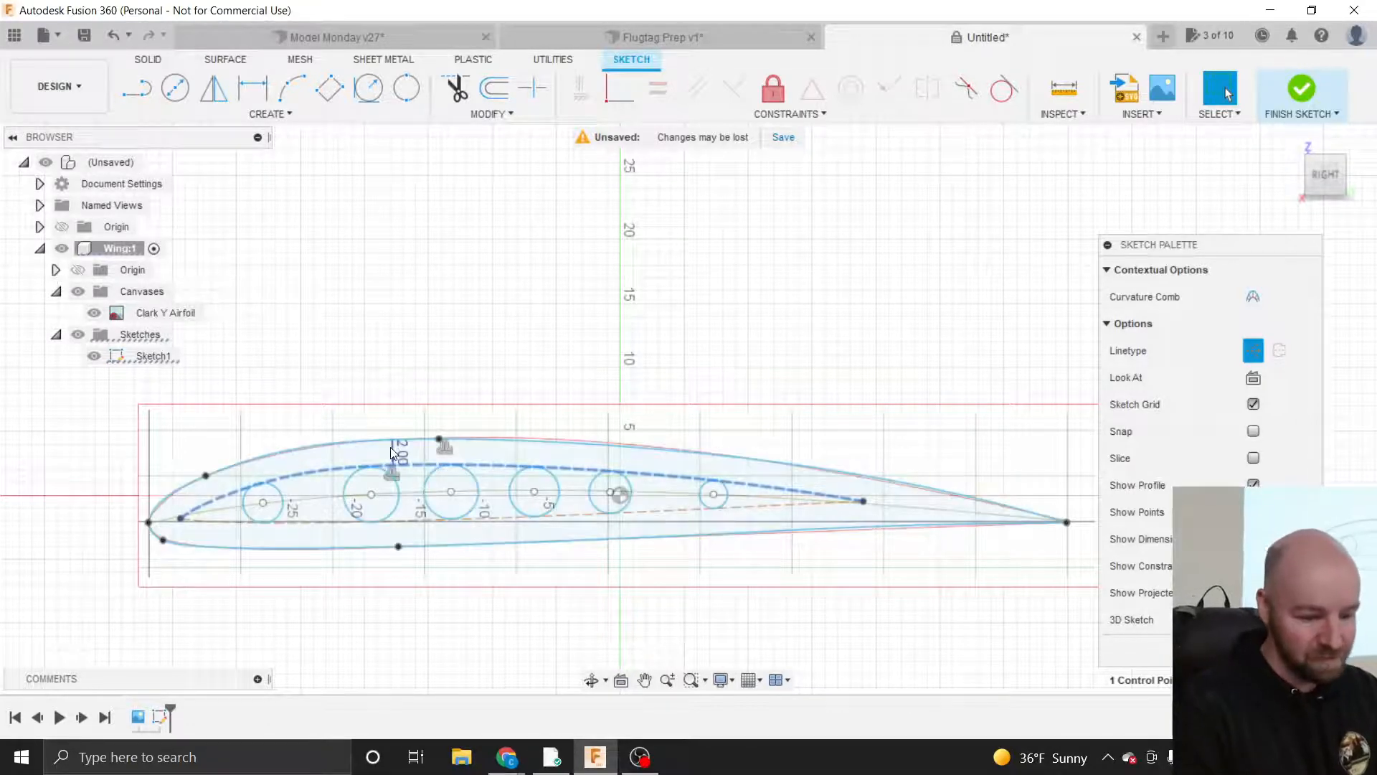
scroll(280, 462, up, 2)
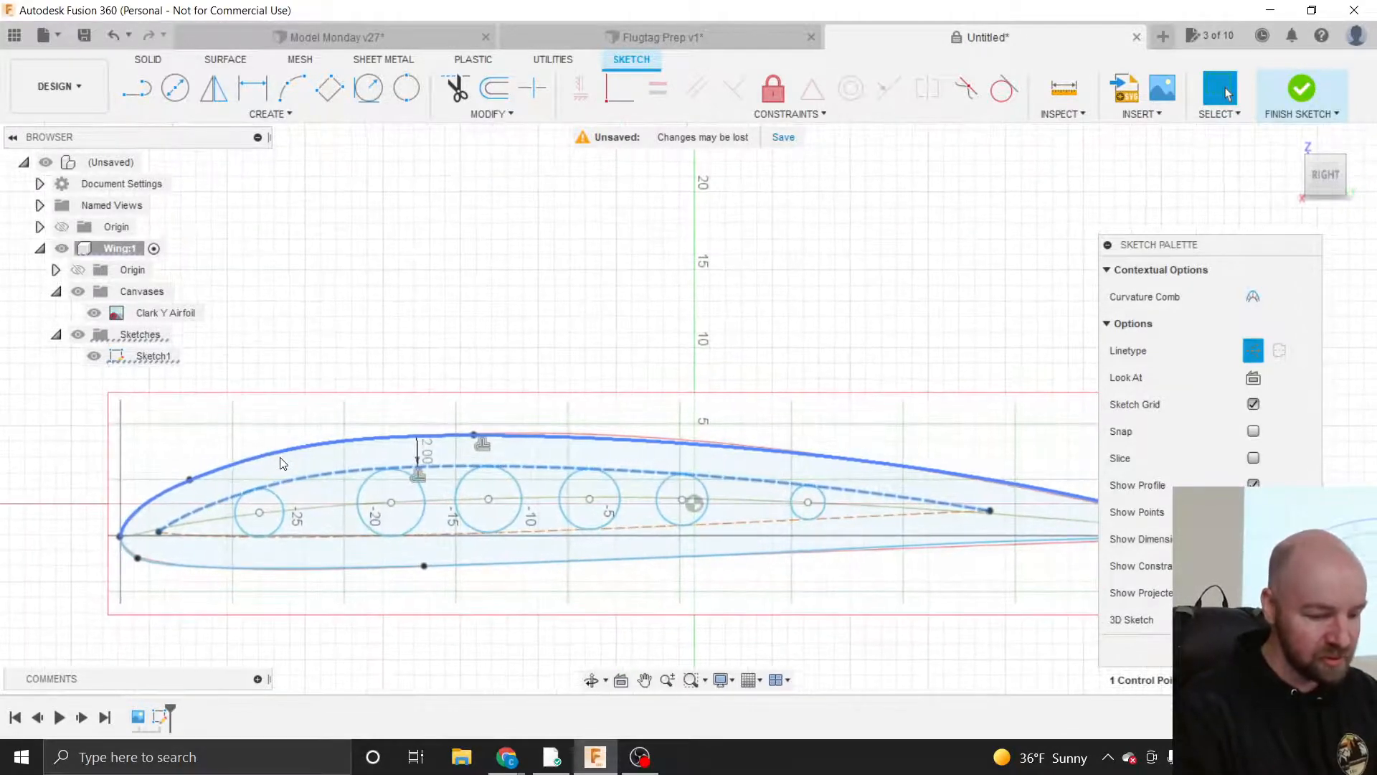
scroll(279, 463, up, 1)
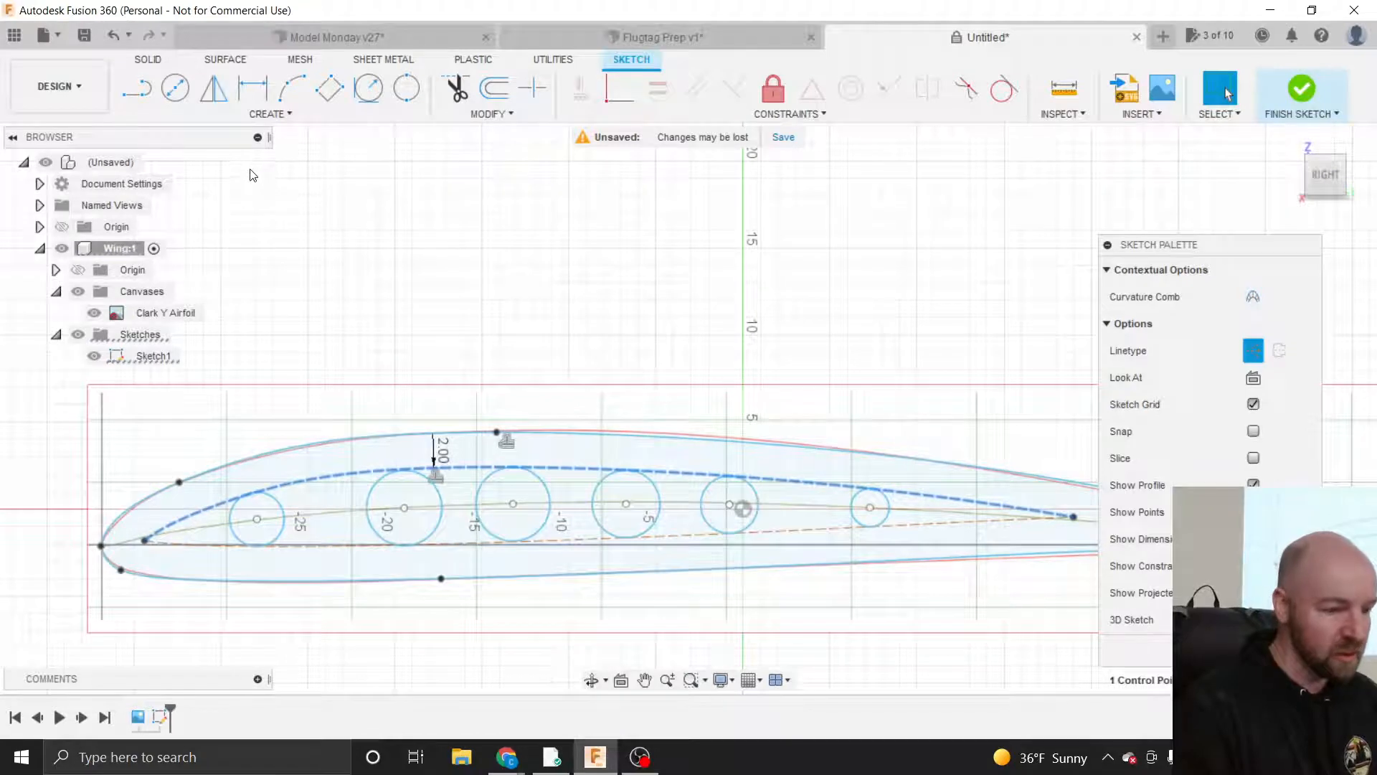
click(277, 114)
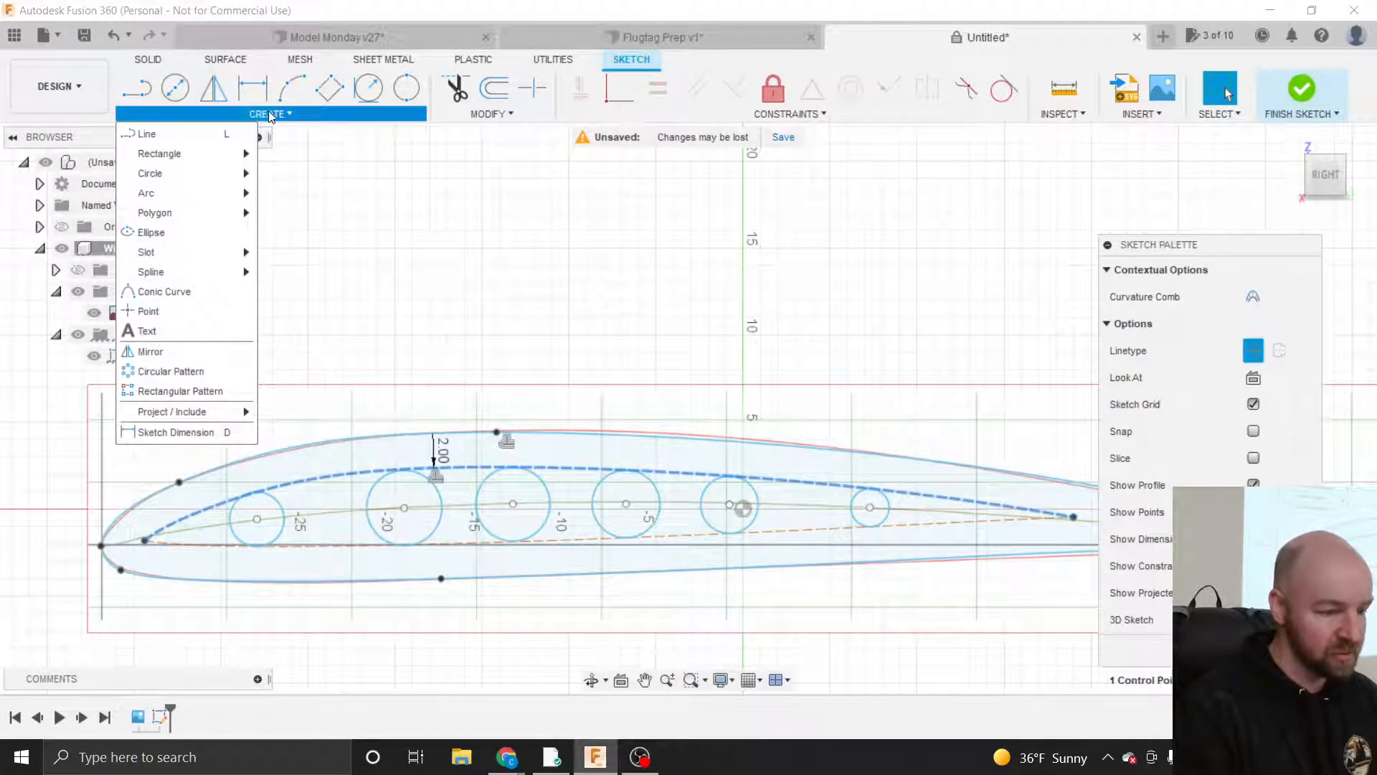
mouse_move(182, 154)
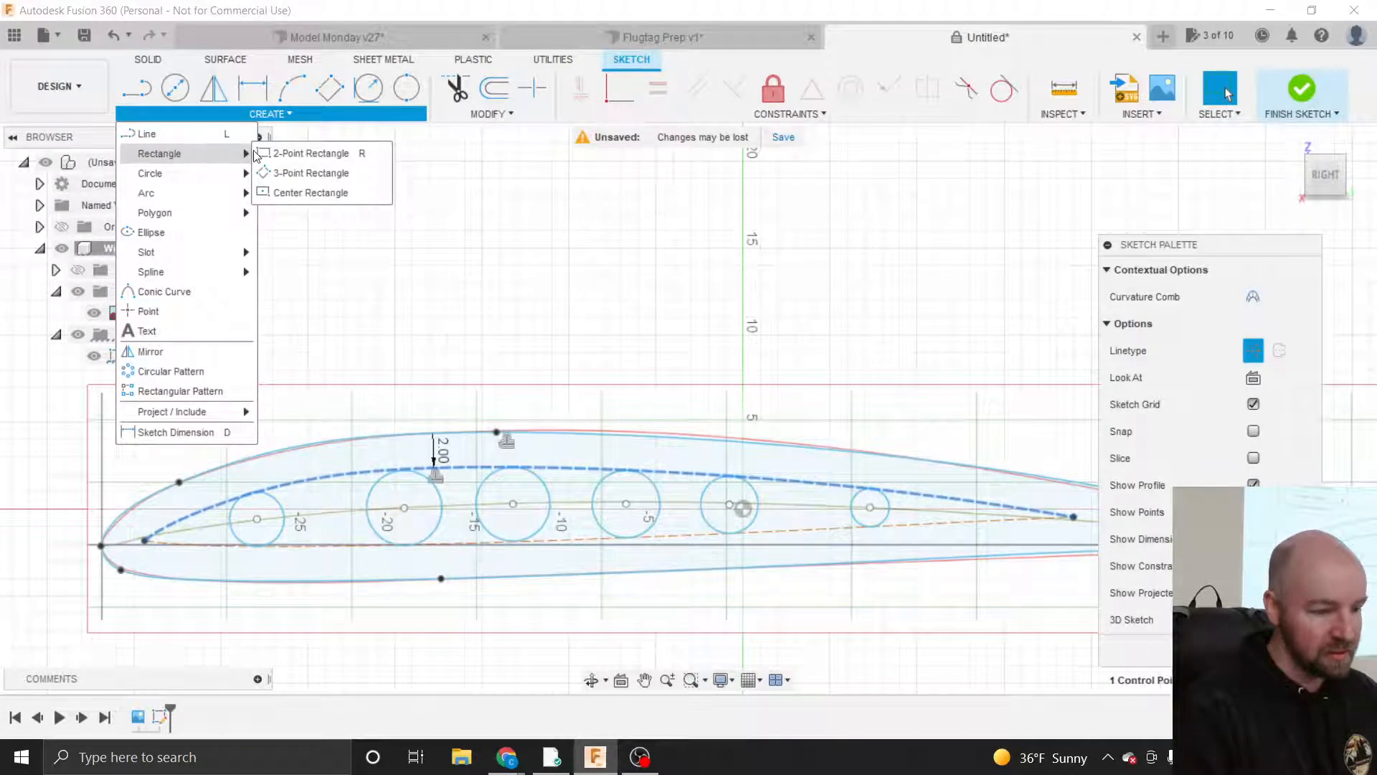
click(293, 155)
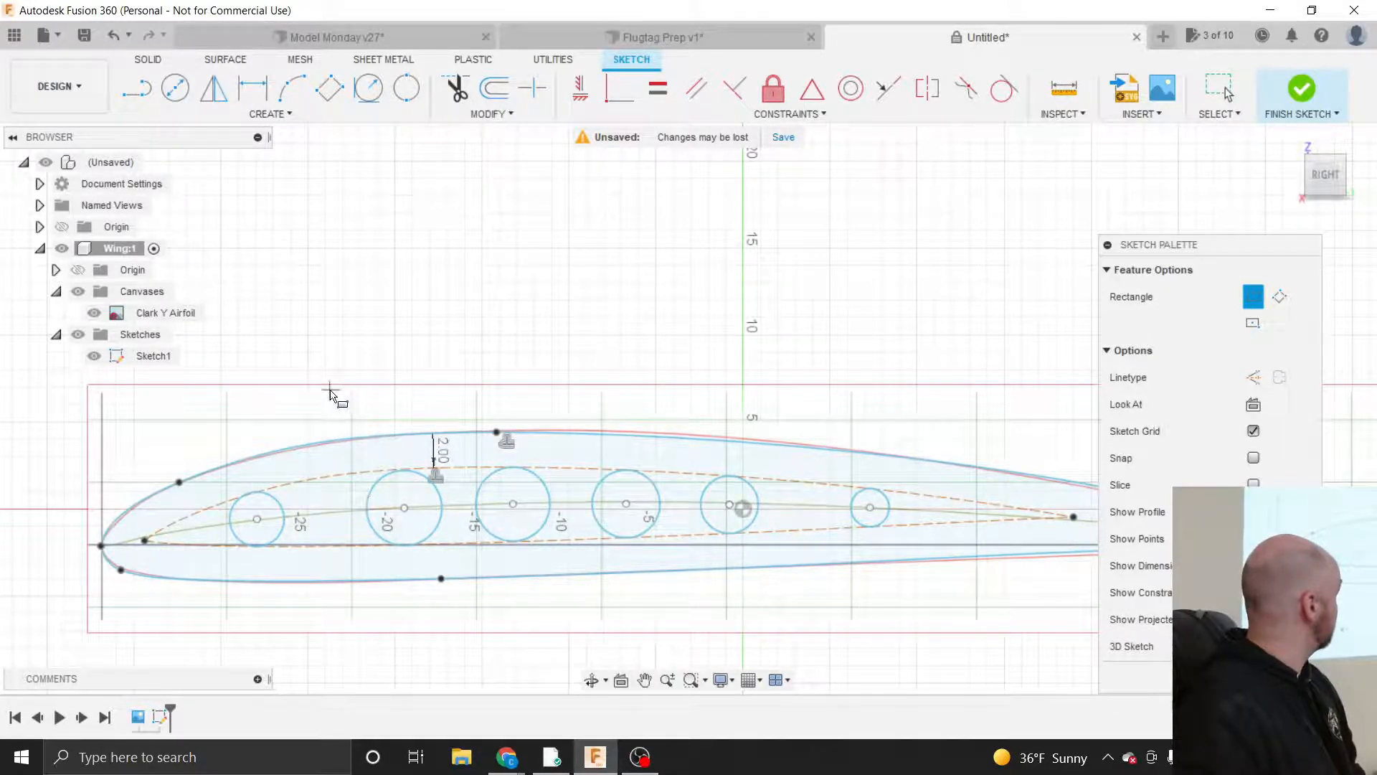
click(309, 424)
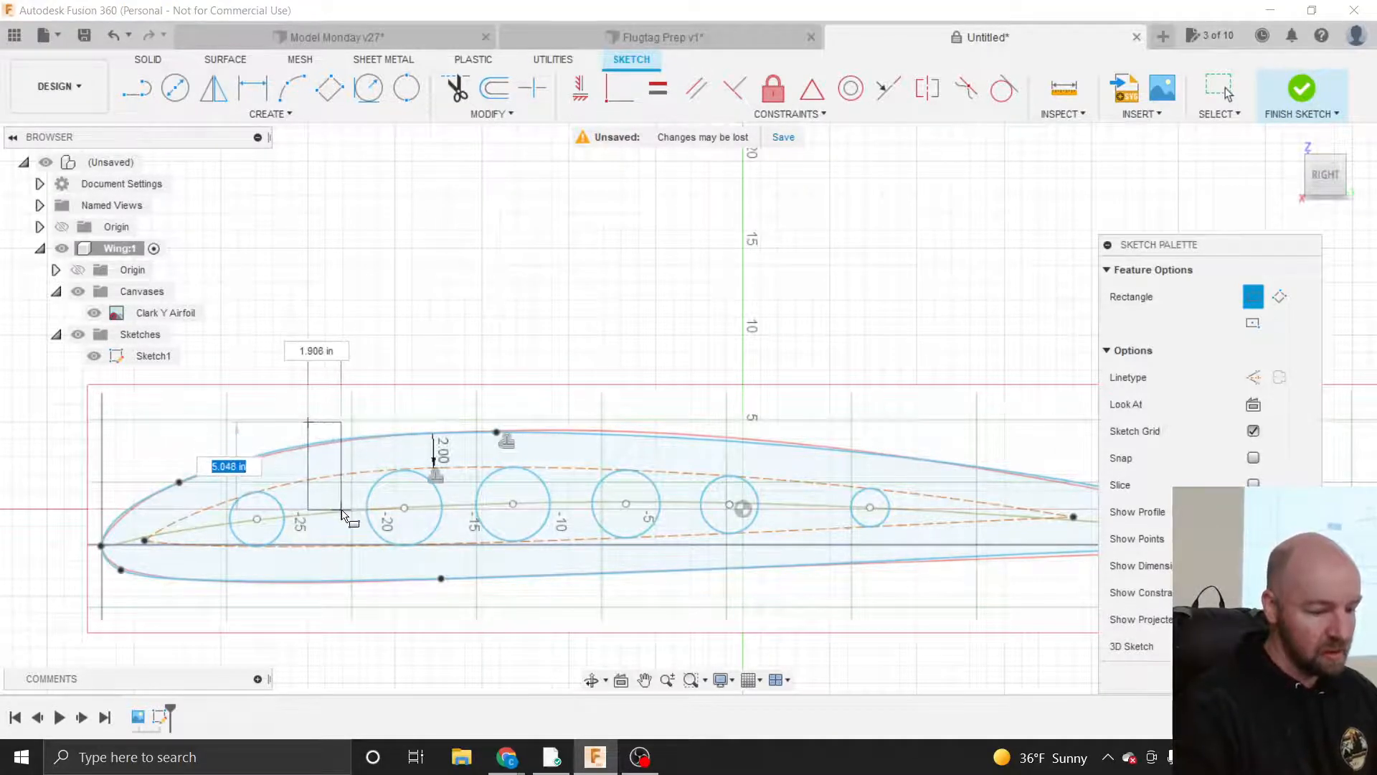
scroll(343, 505, up, 1)
scroll(343, 515, up, 2)
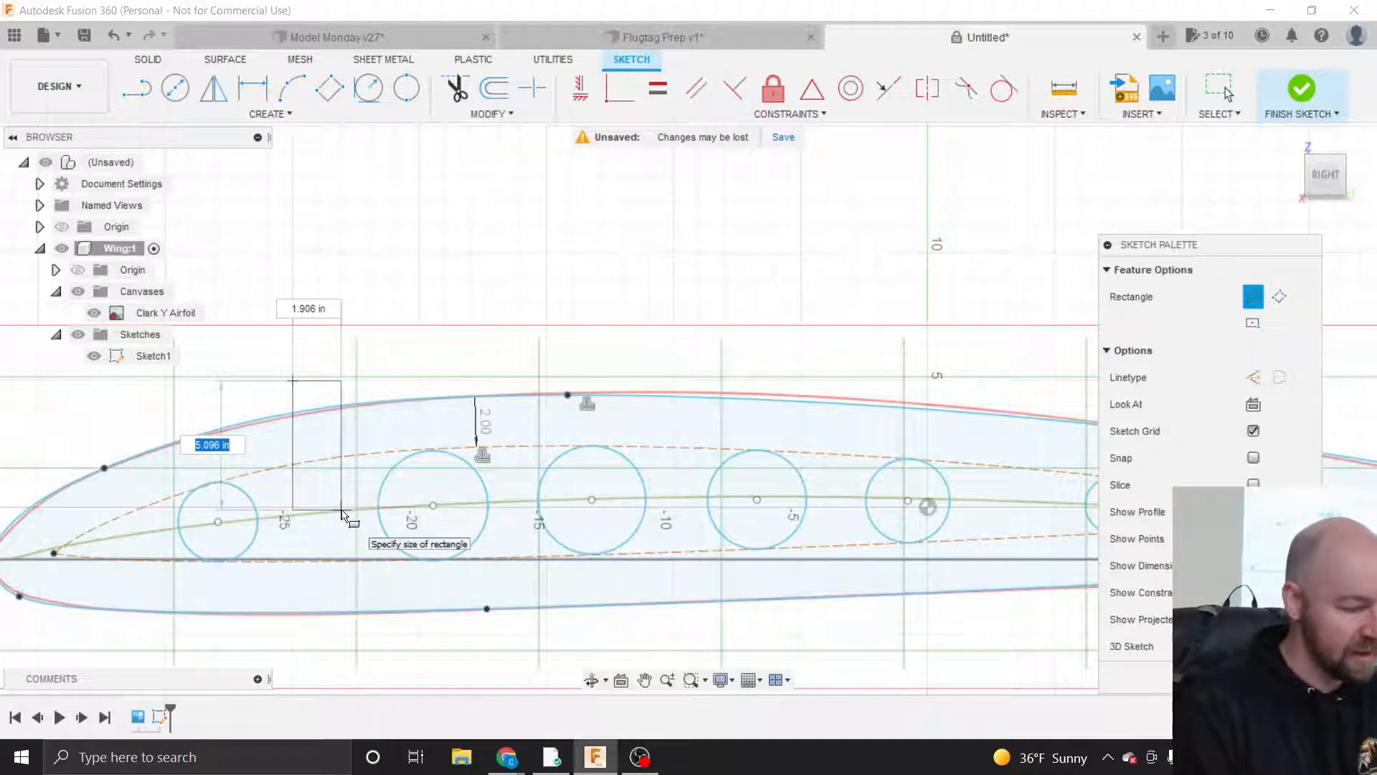
key(Tab)
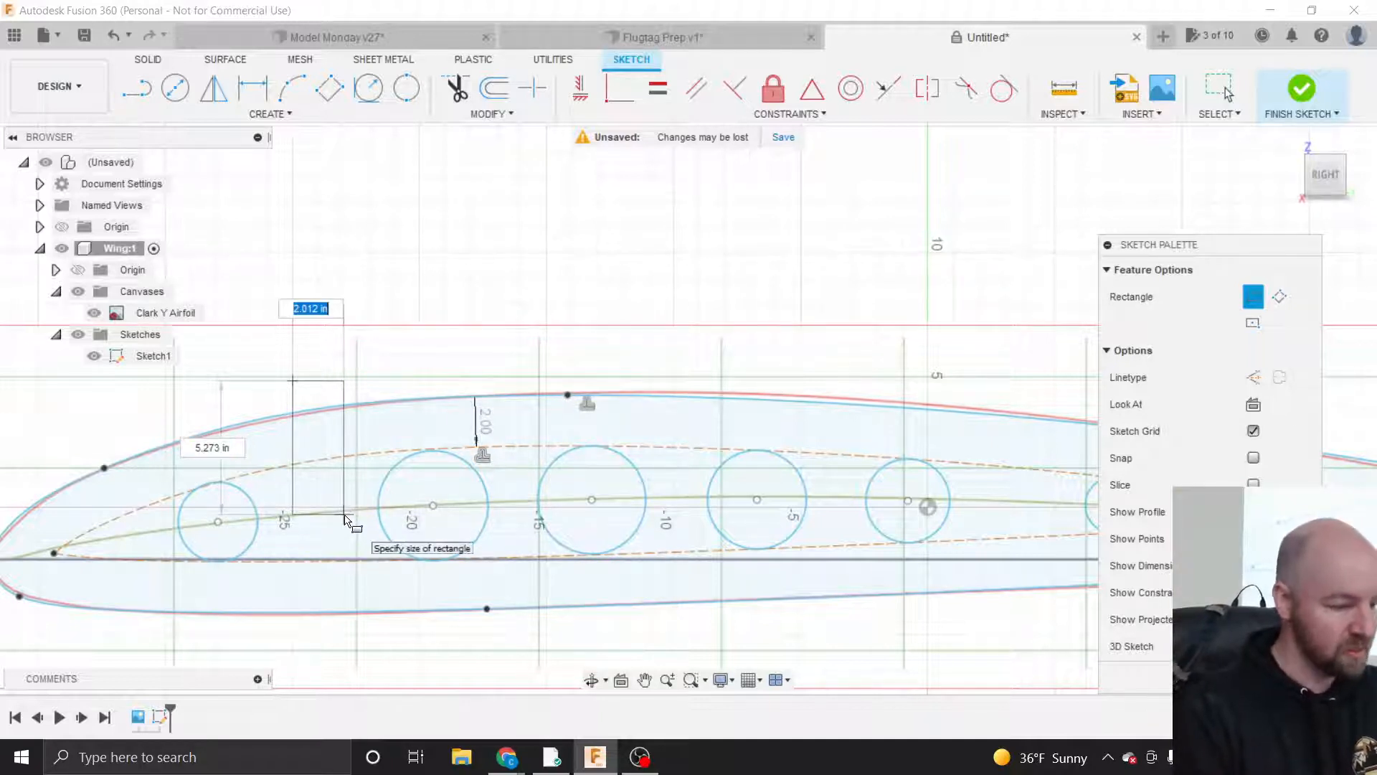
text(2)
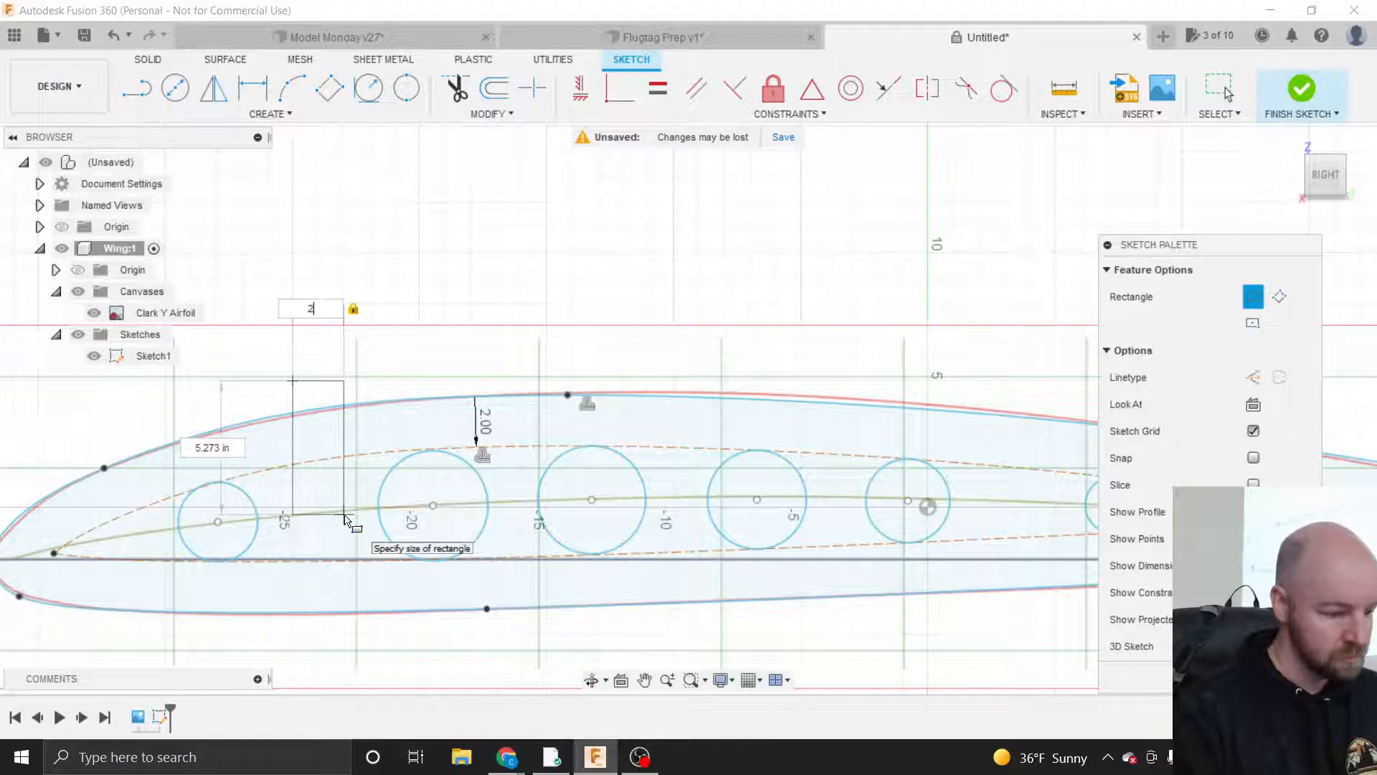
click(346, 519)
key(Escape)
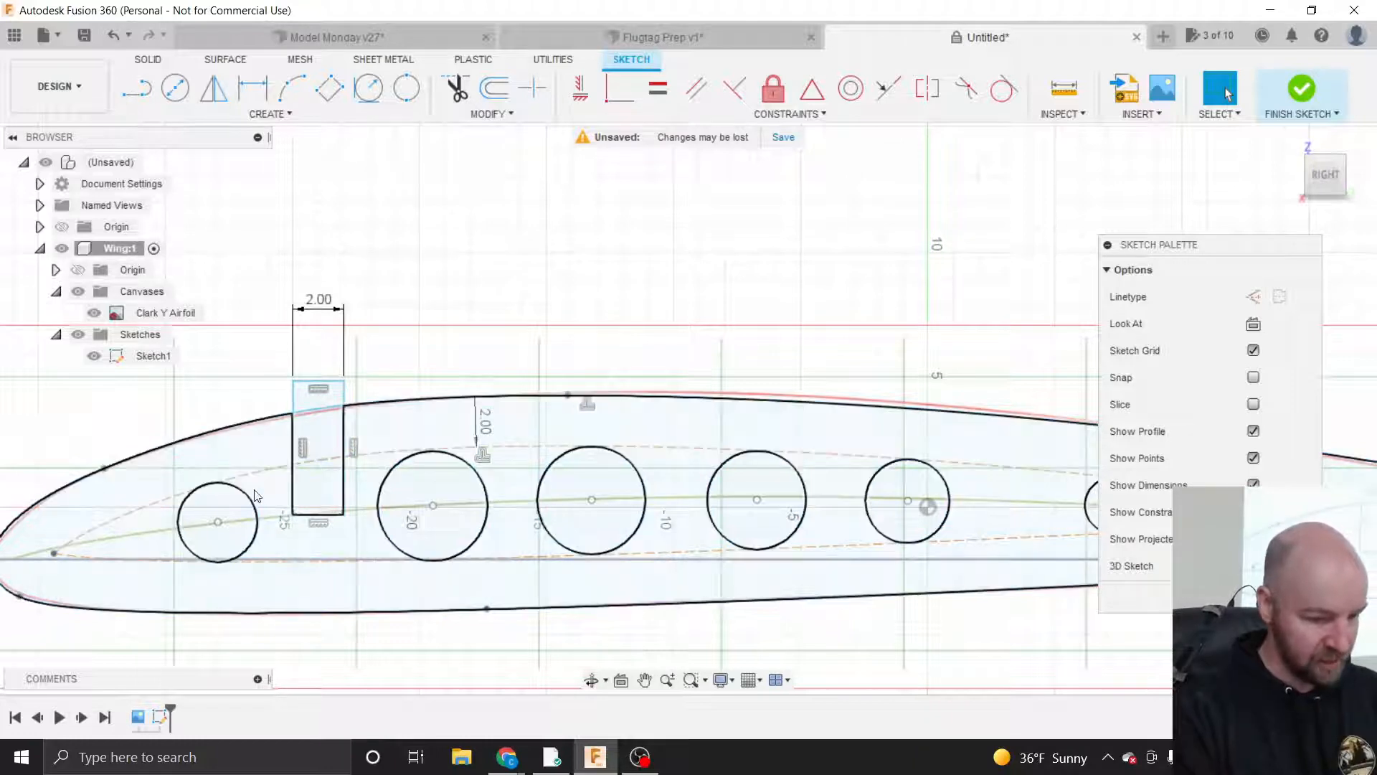
- Draw another two-point rectangle 2 in wide and about 4.9 in tall between the fifth and sixth circles, reaching down to the camber line
scroll(257, 495, down, 2)
scroll(256, 494, down, 1)
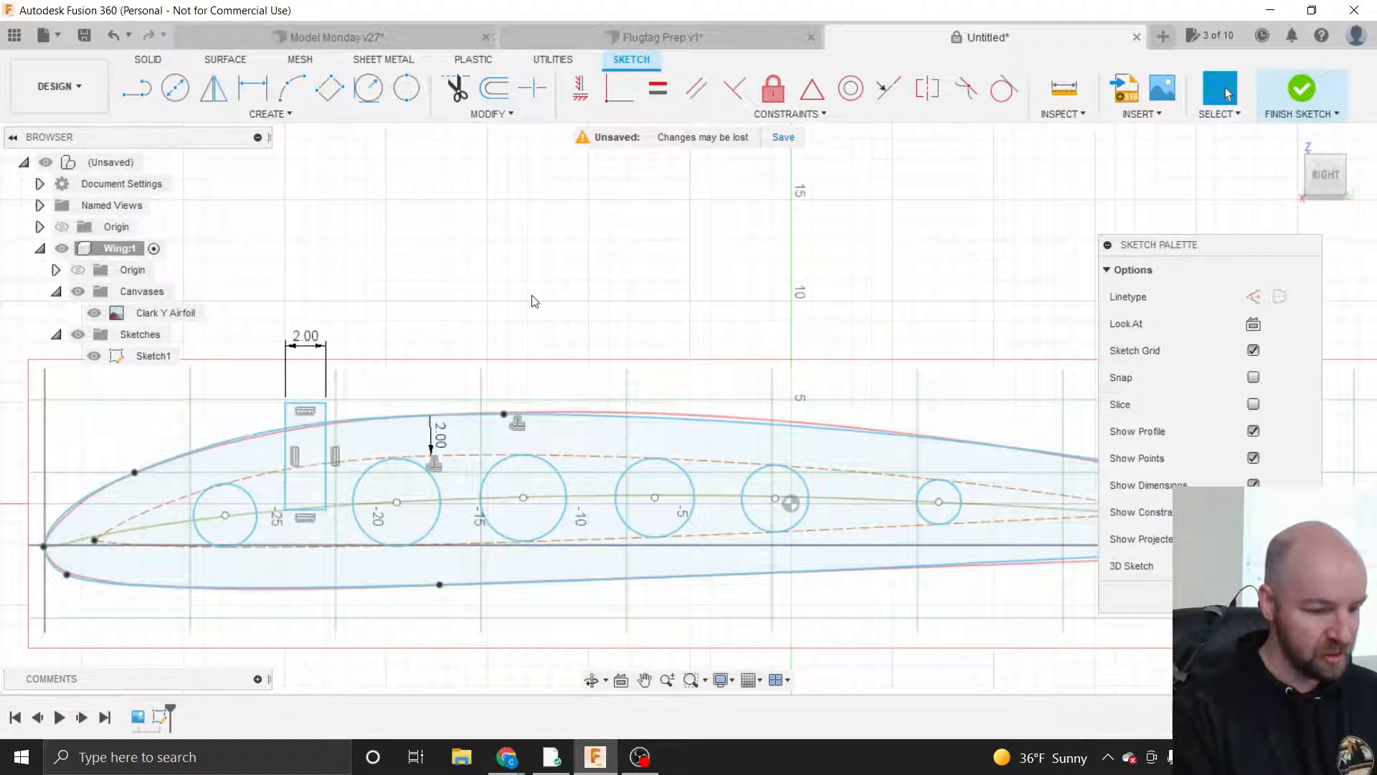
click(279, 114)
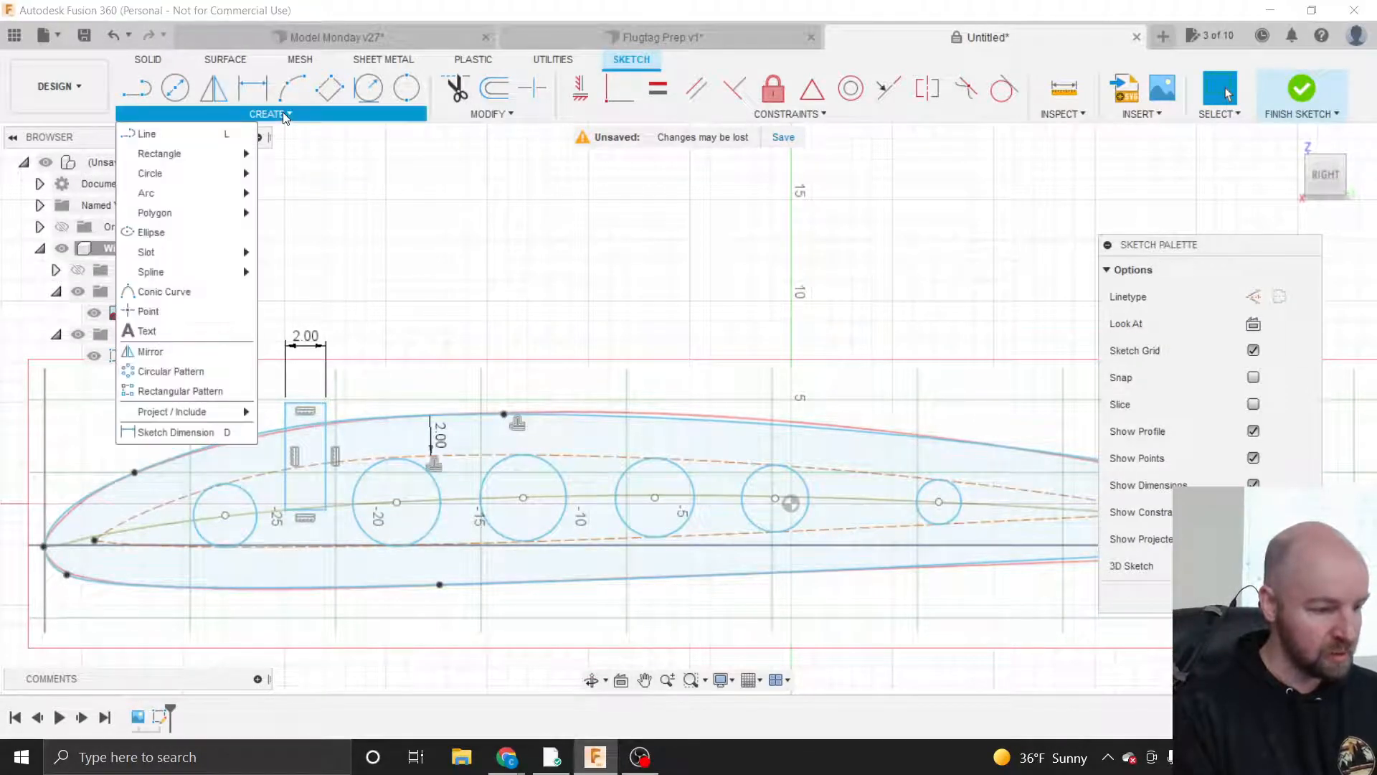
mouse_move(204, 153)
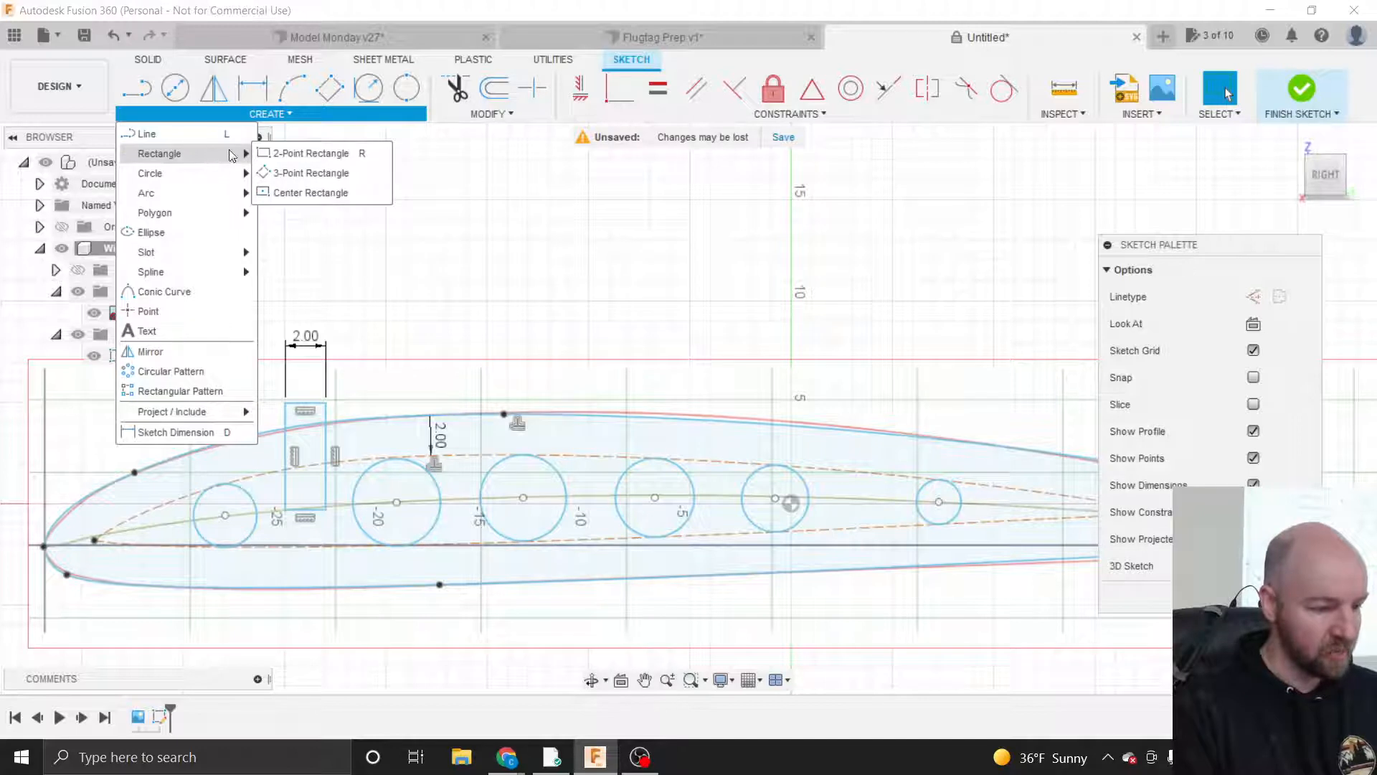
click(285, 154)
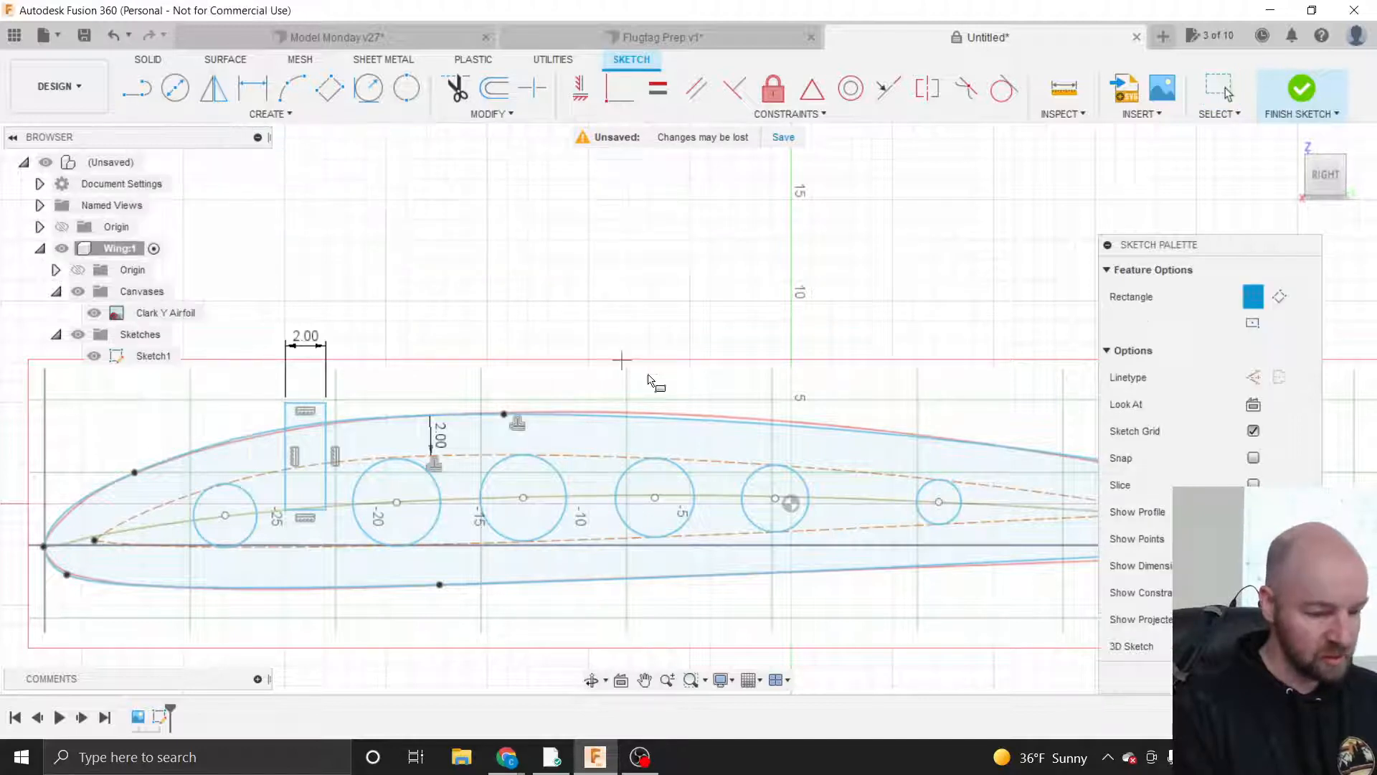
click(838, 399)
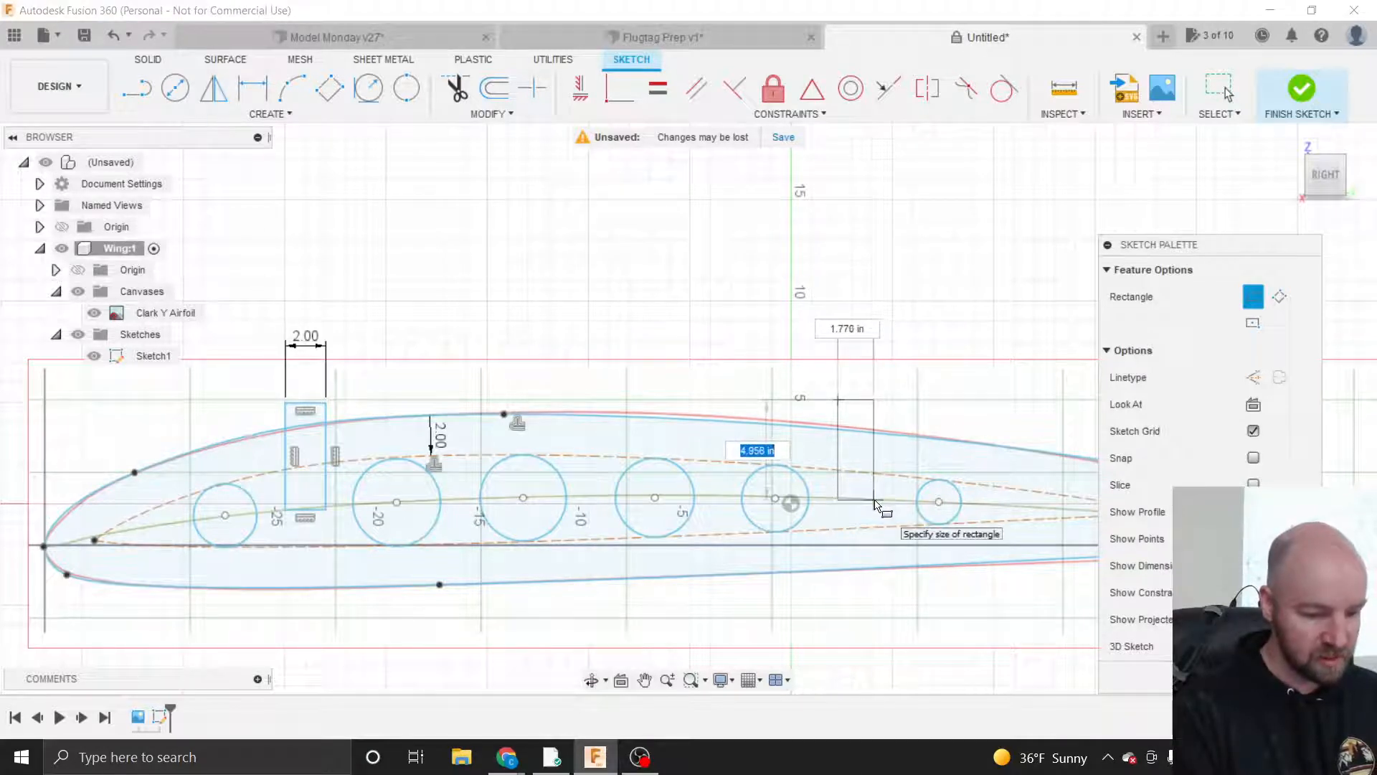
key(Tab)
text(2)
key(Tab)
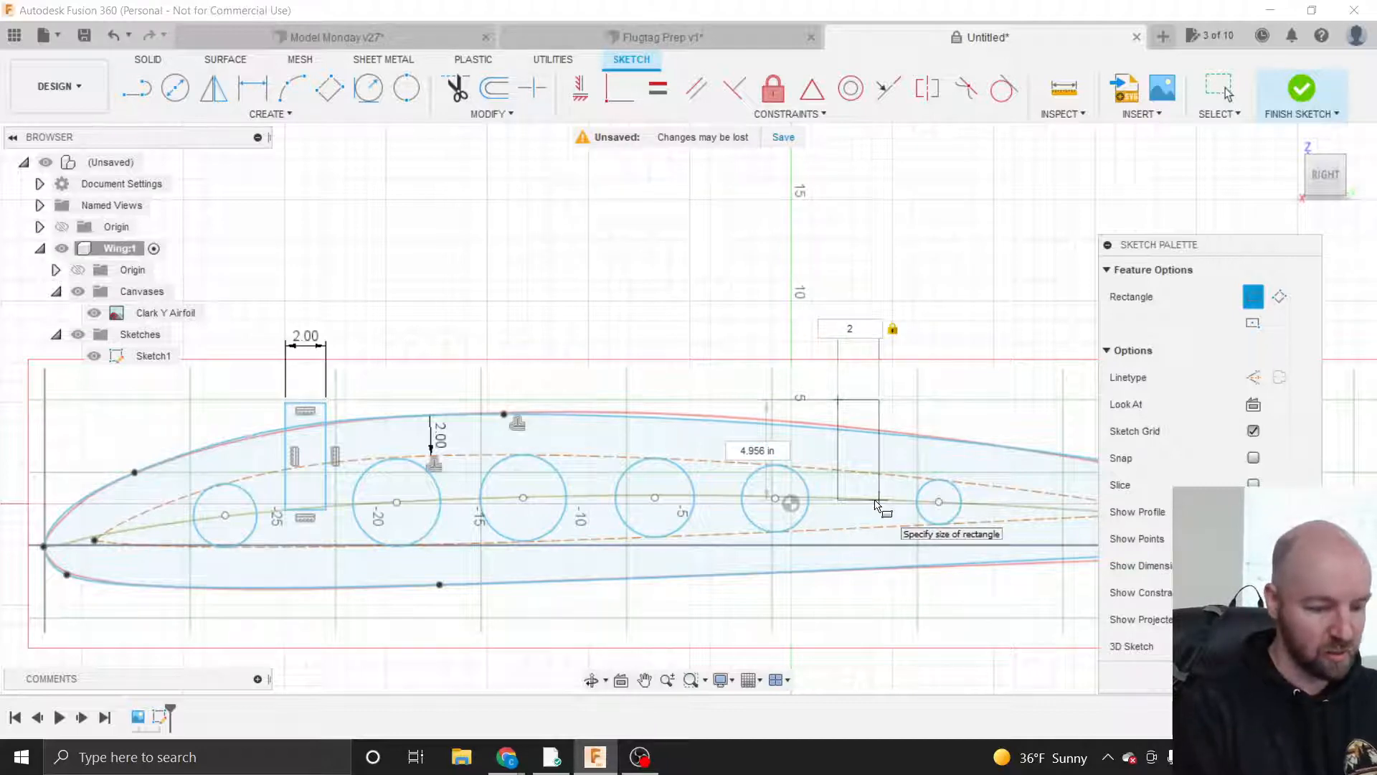
key(Tab)
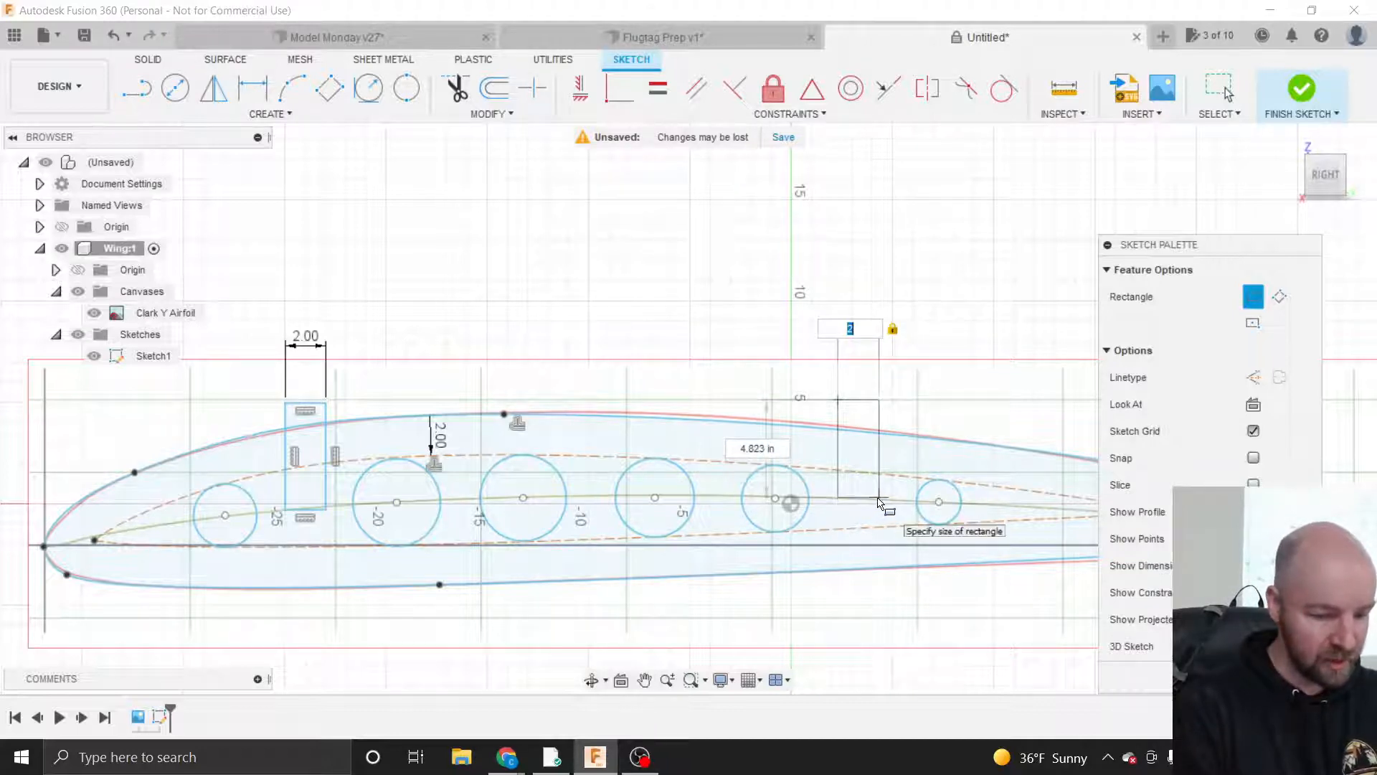
scroll(881, 502, up, 4)
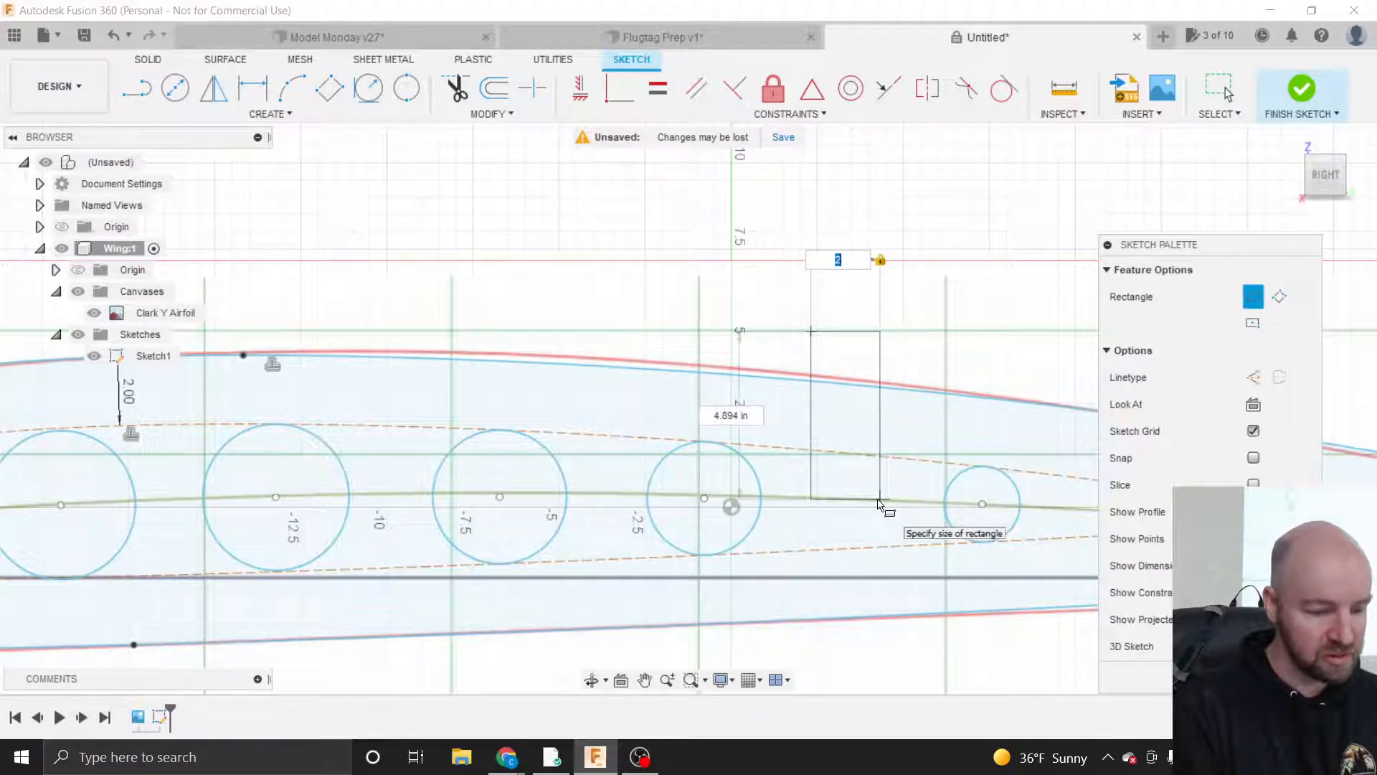
click(879, 502)
scroll(880, 510, down, 1)
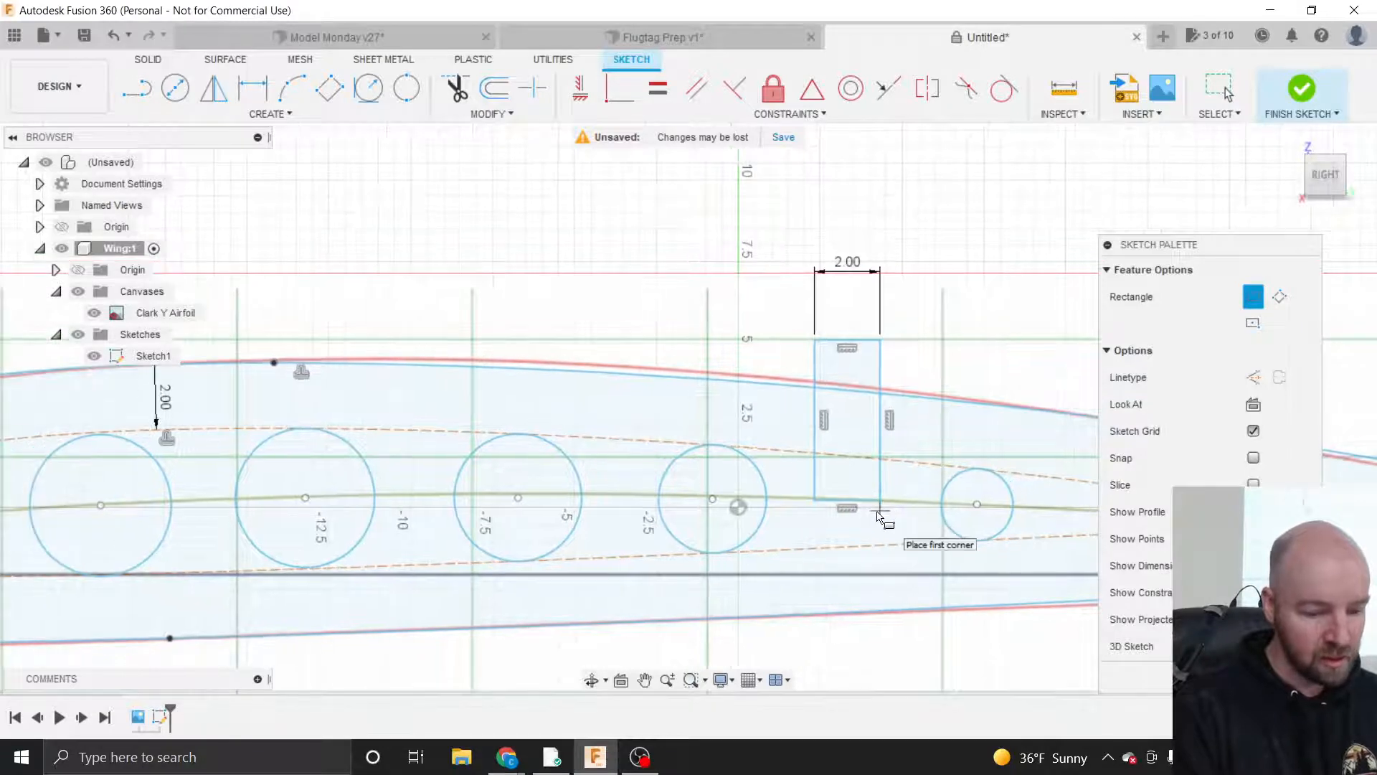
scroll(891, 593, down, 1)
scroll(739, 539, down, 3)
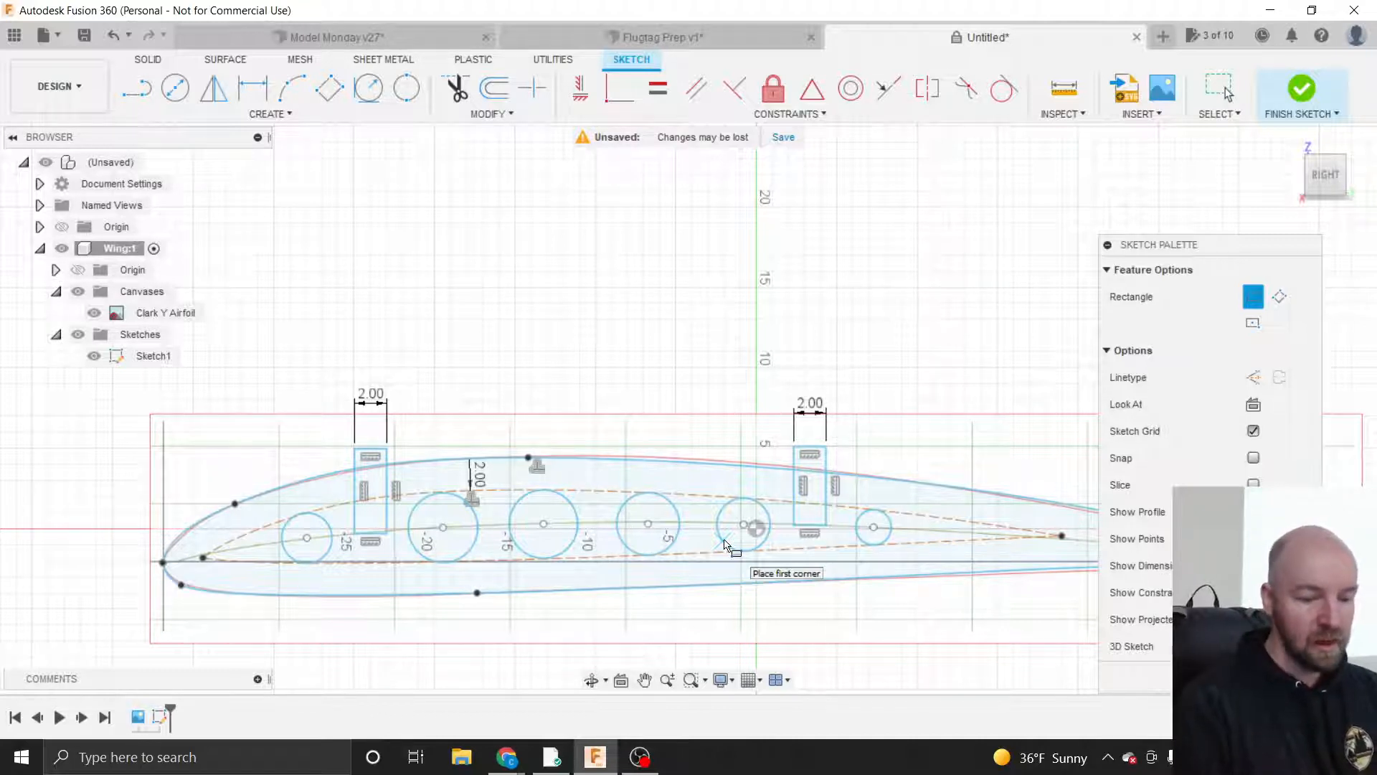
scroll(825, 531, up, 5)
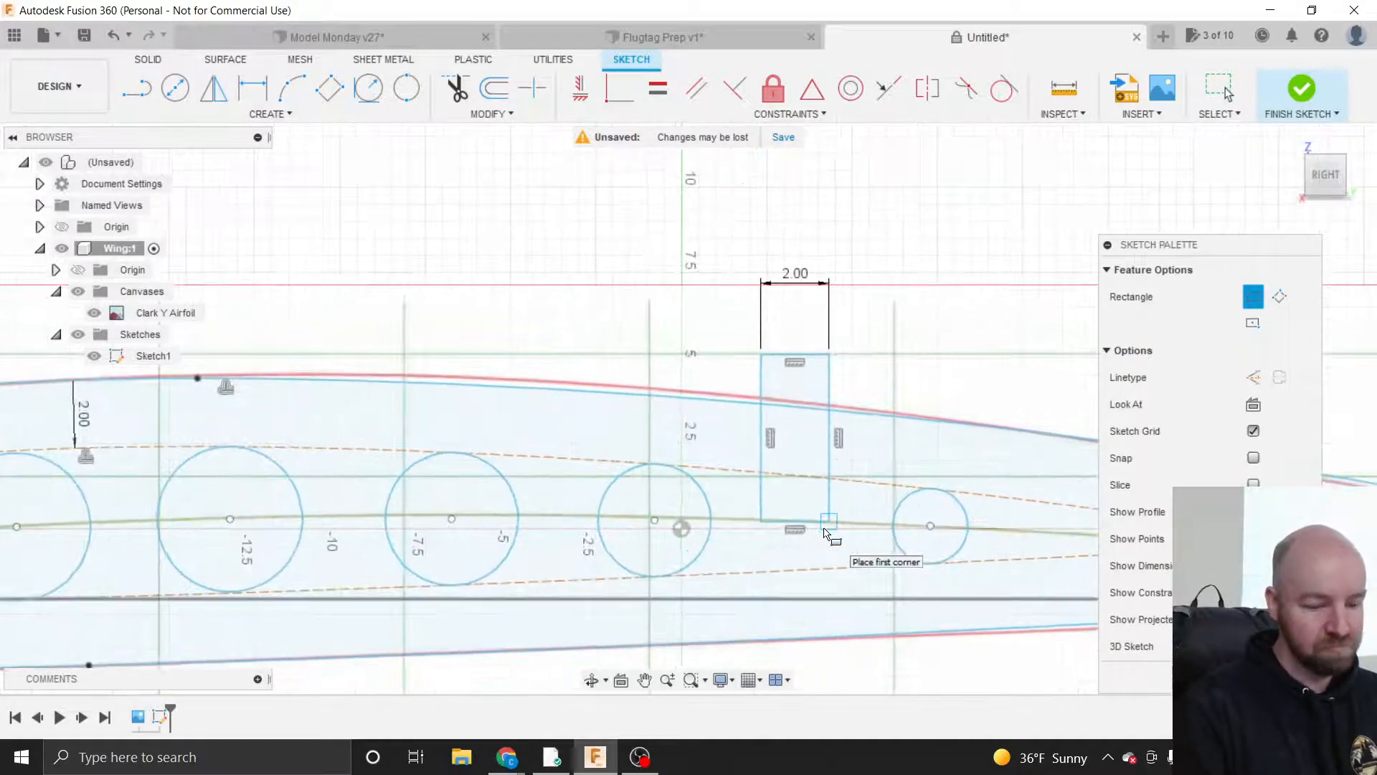
scroll(807, 526, down, 4)
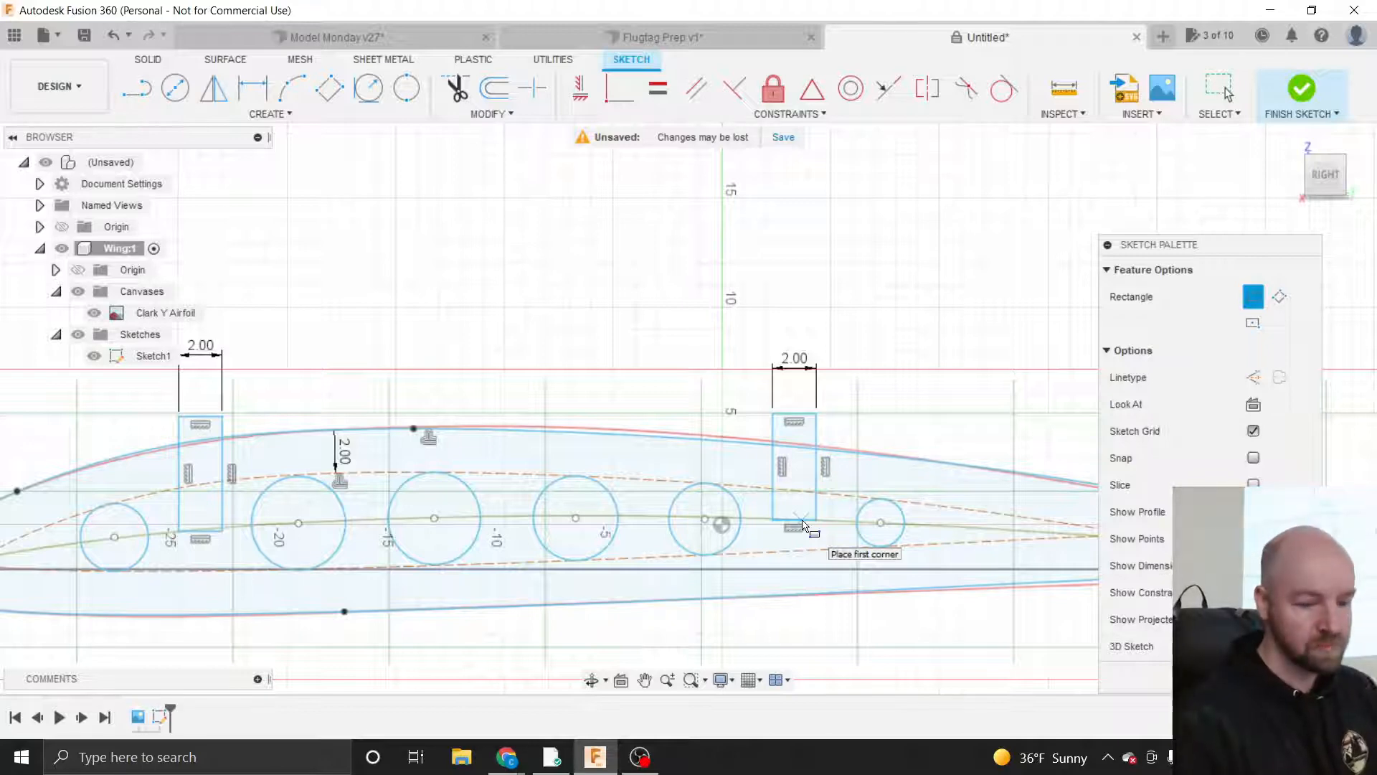
scroll(883, 542, down, 3)
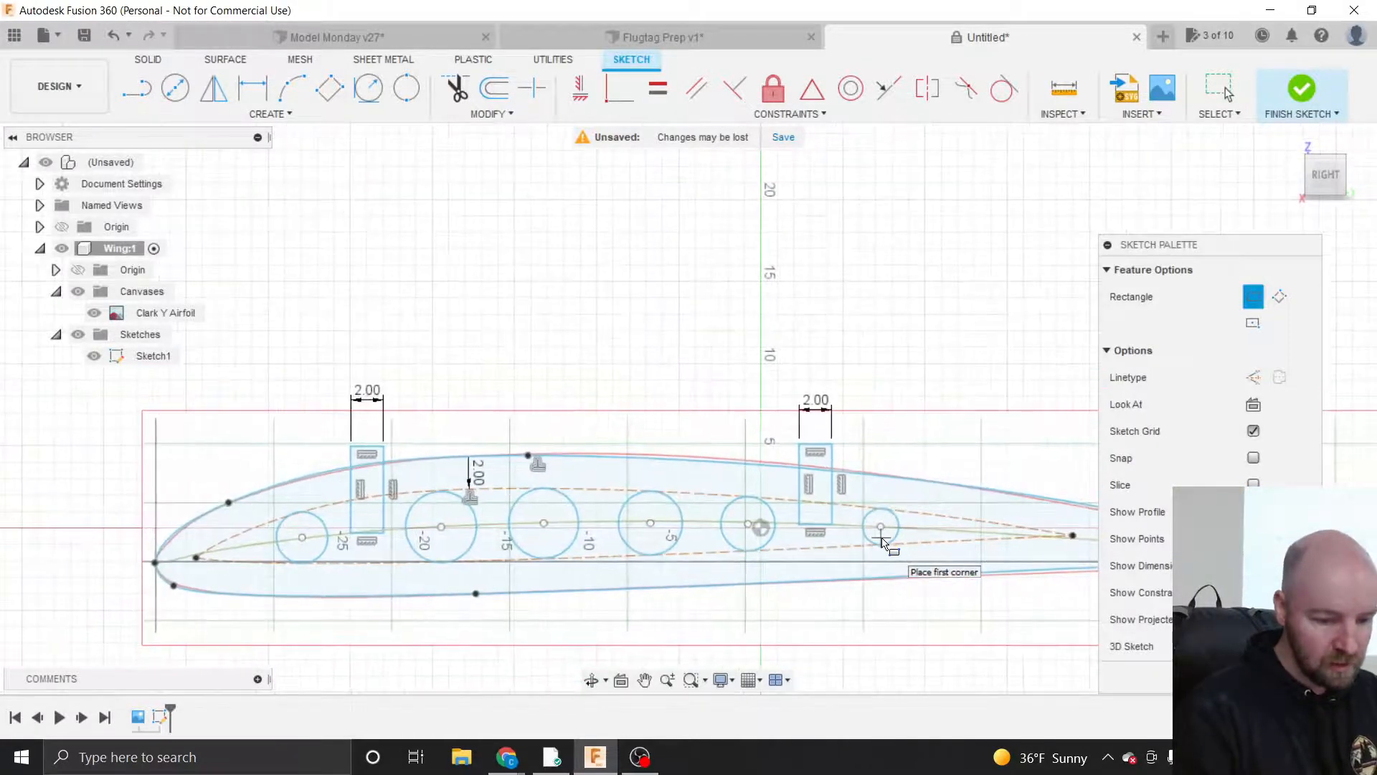
scroll(410, 447, down, 2)
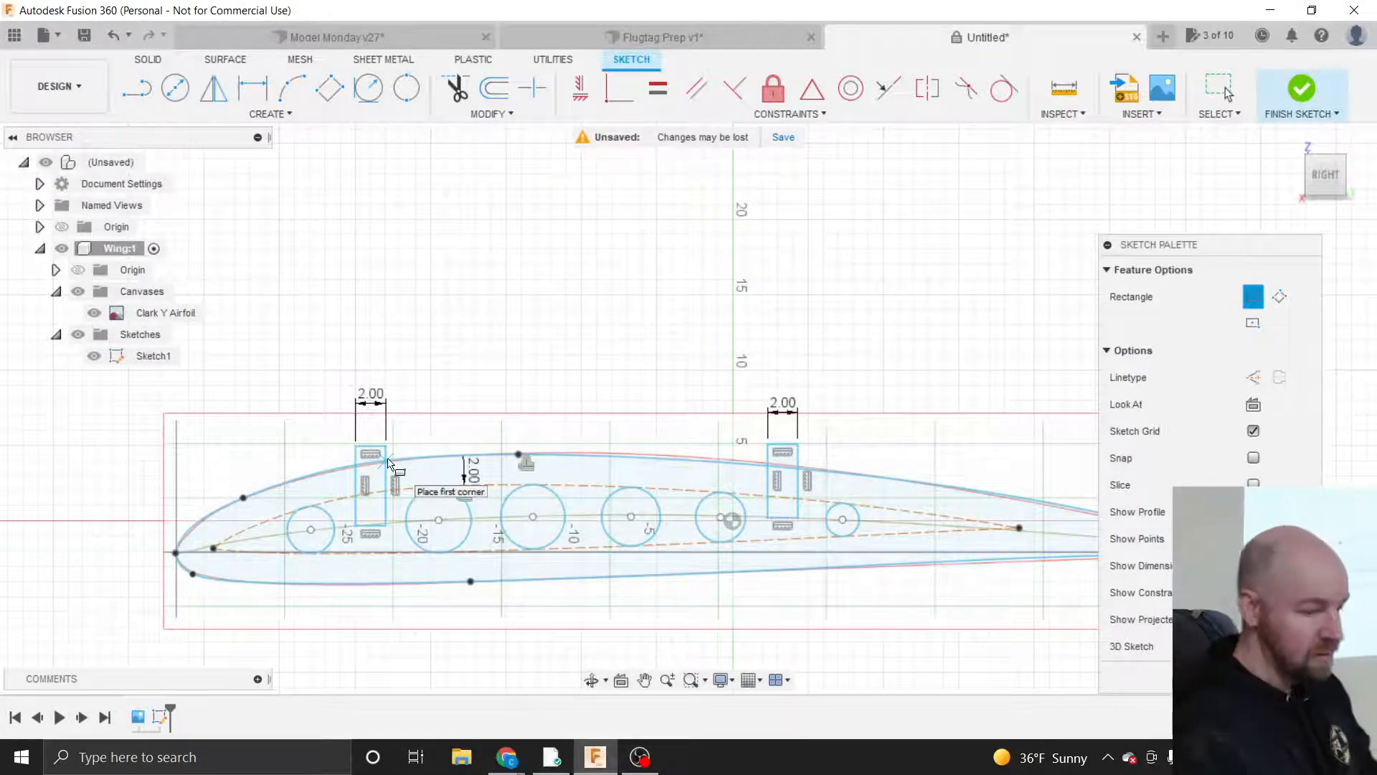
click(500, 122)
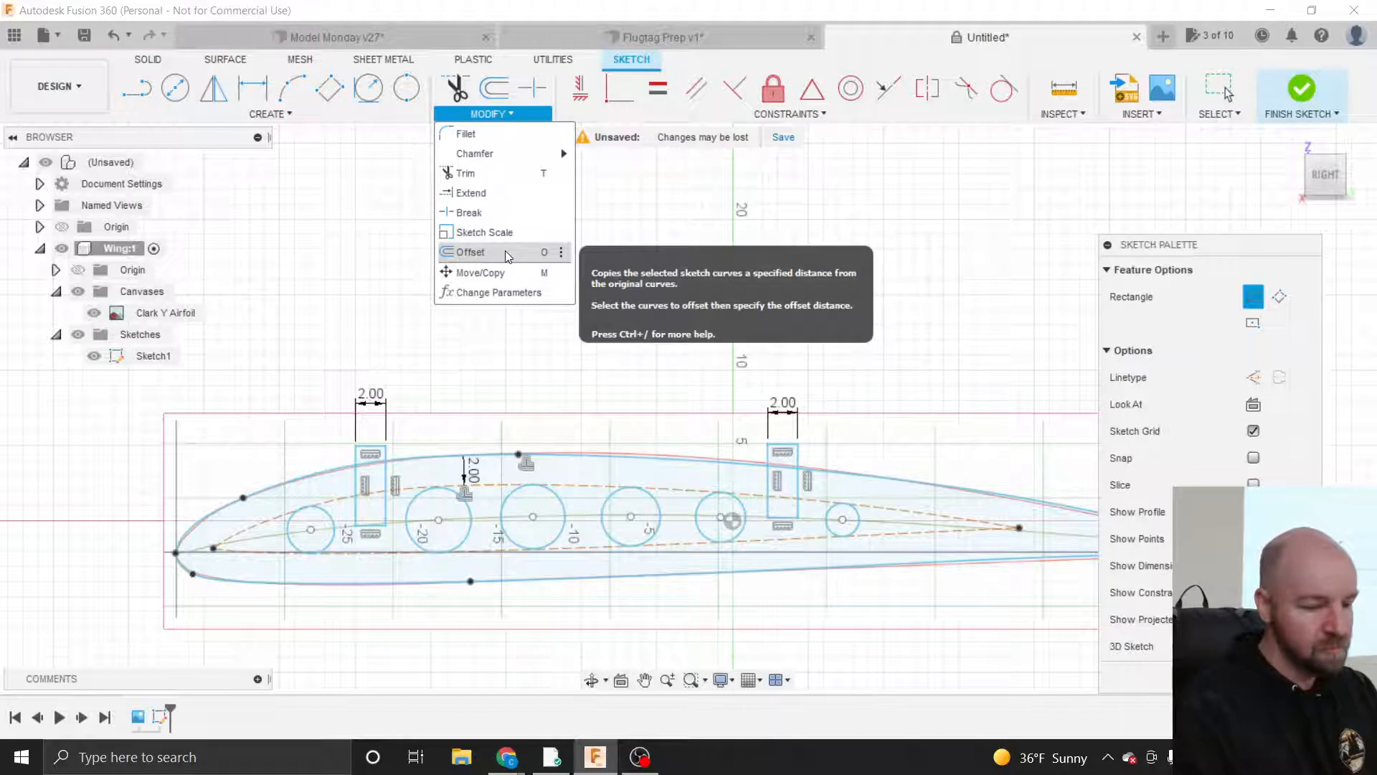
key(Escape)
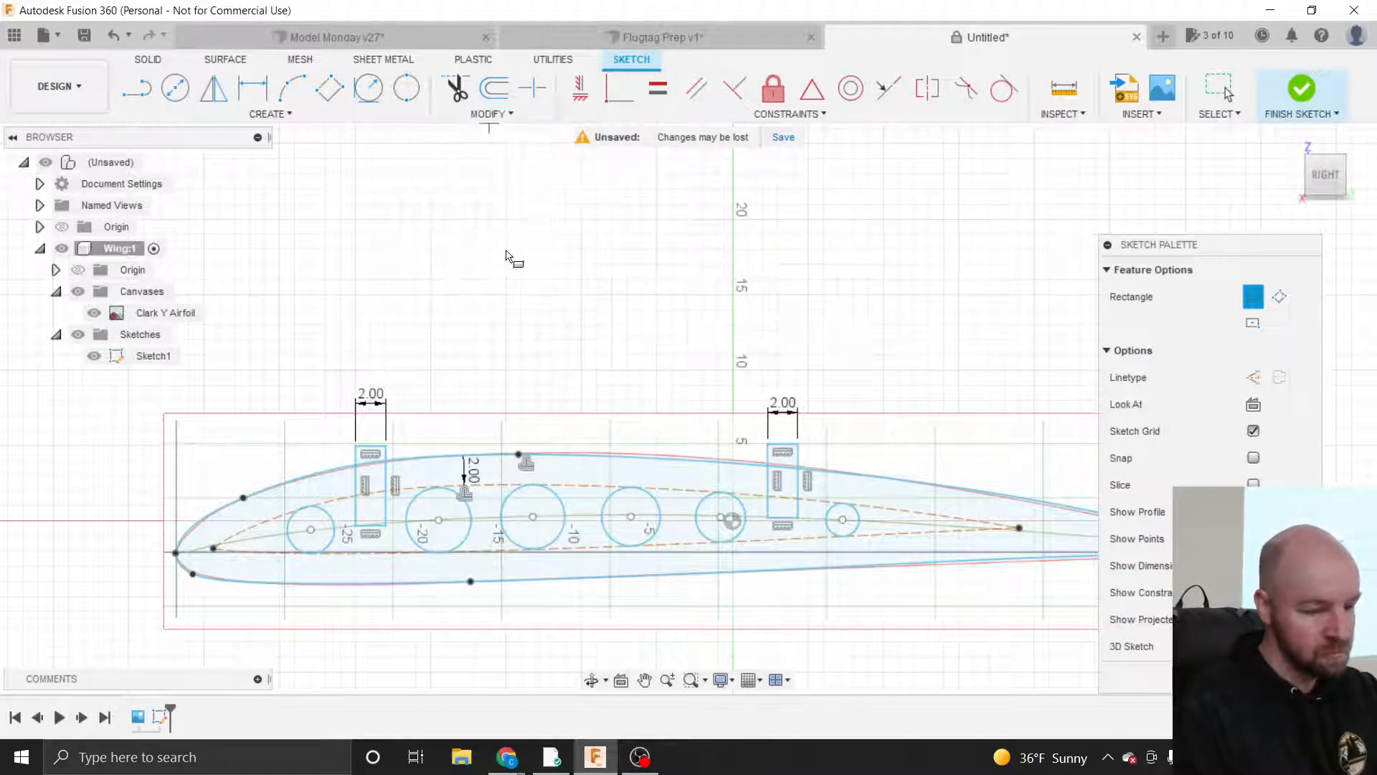
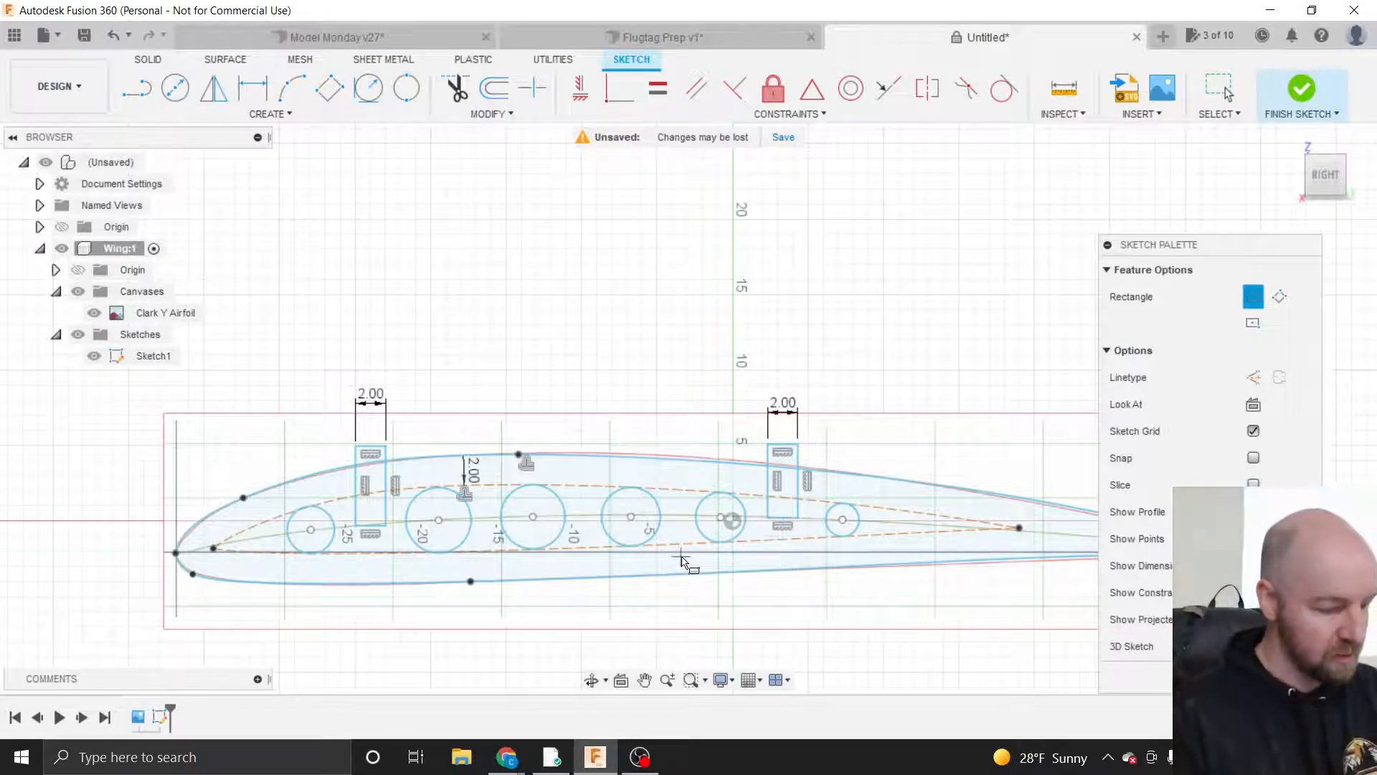
- Leave the Rectangle command, finish the airfoil sketch and turn the model to a slightly angled view
key(Escape)
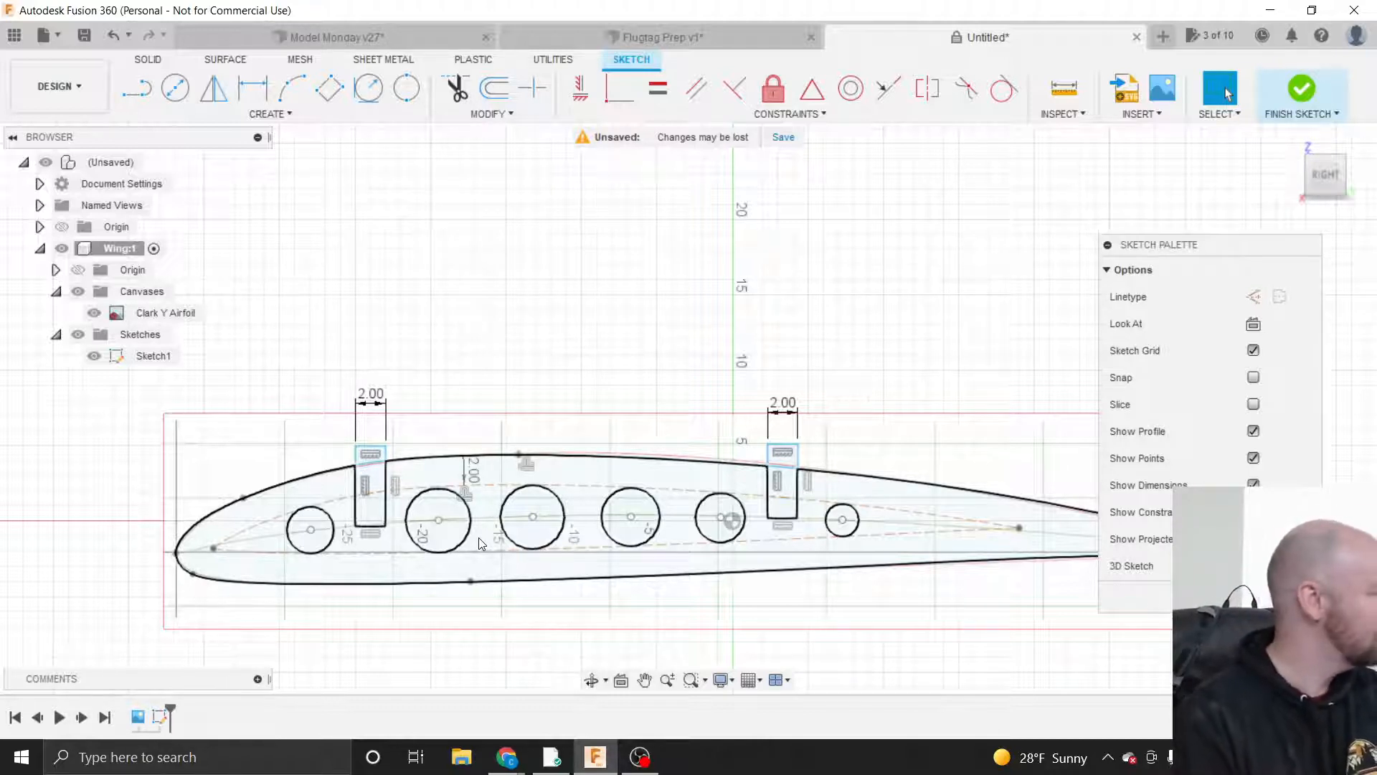
key(ctrl+a)
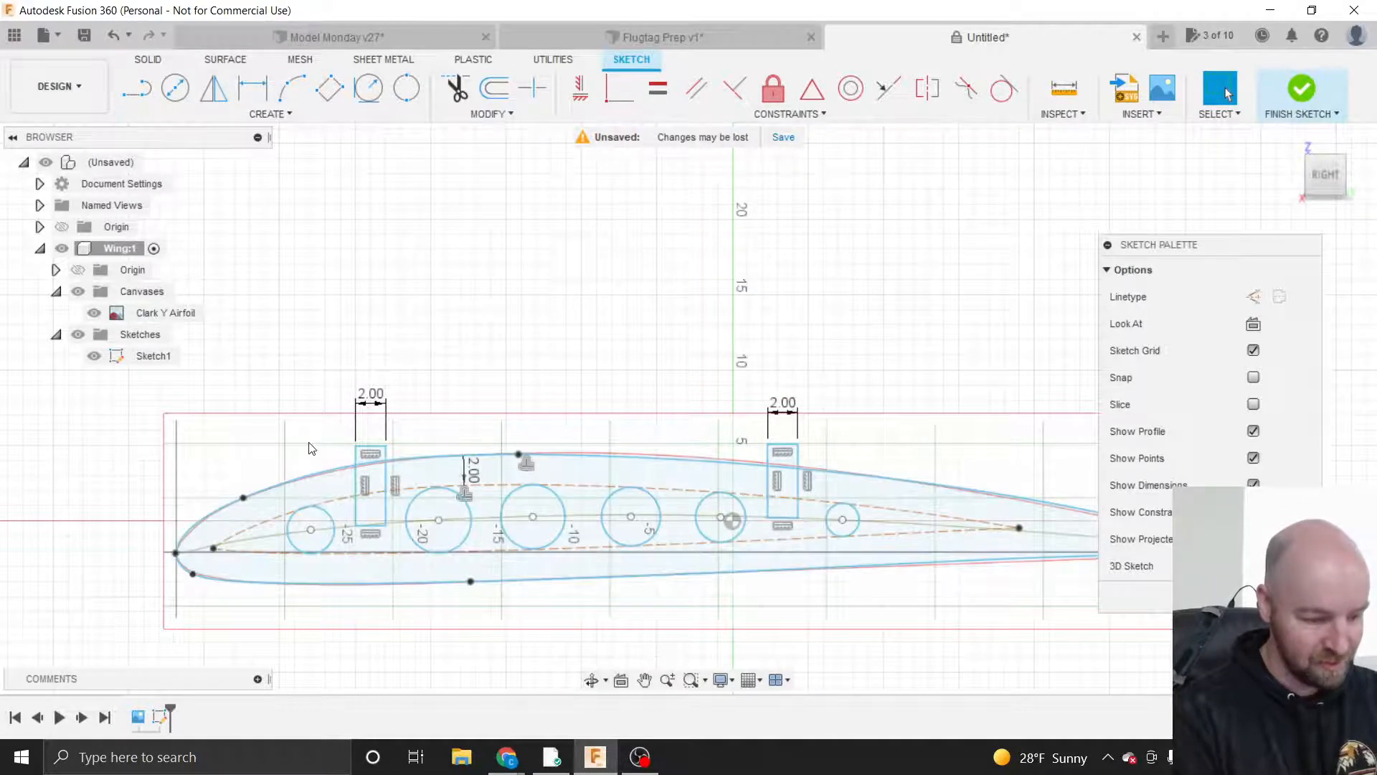
scroll(272, 396, down, 1)
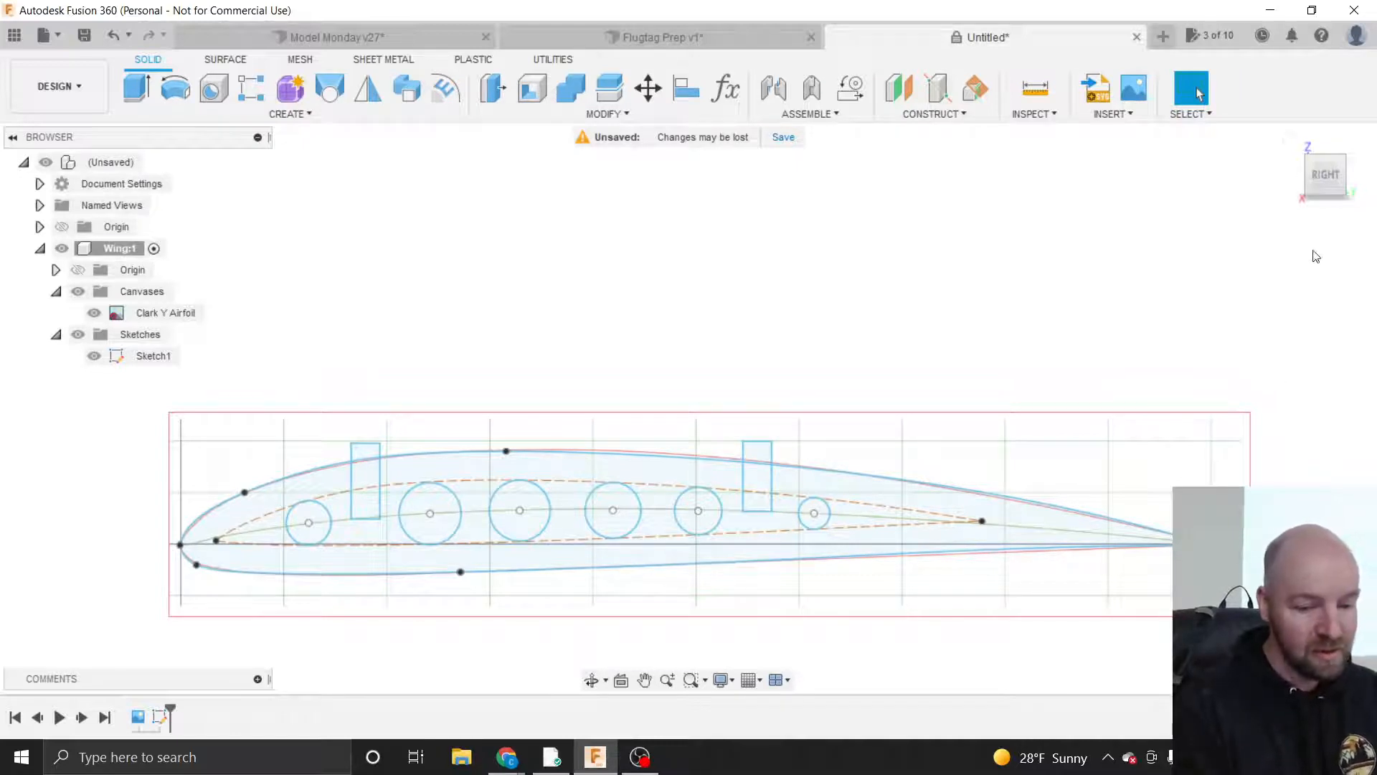
drag(1333, 175, 1350, 182)
click(1002, 494)
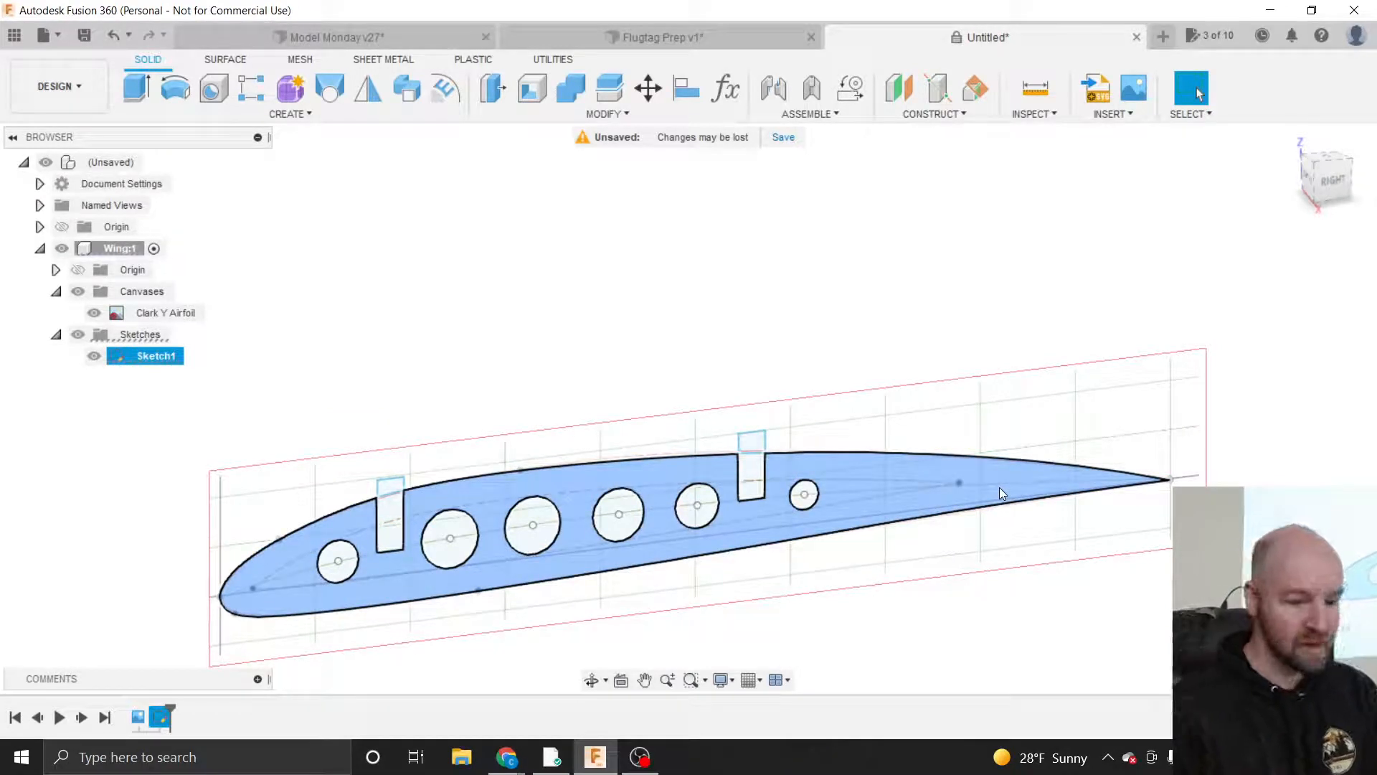
click(928, 480)
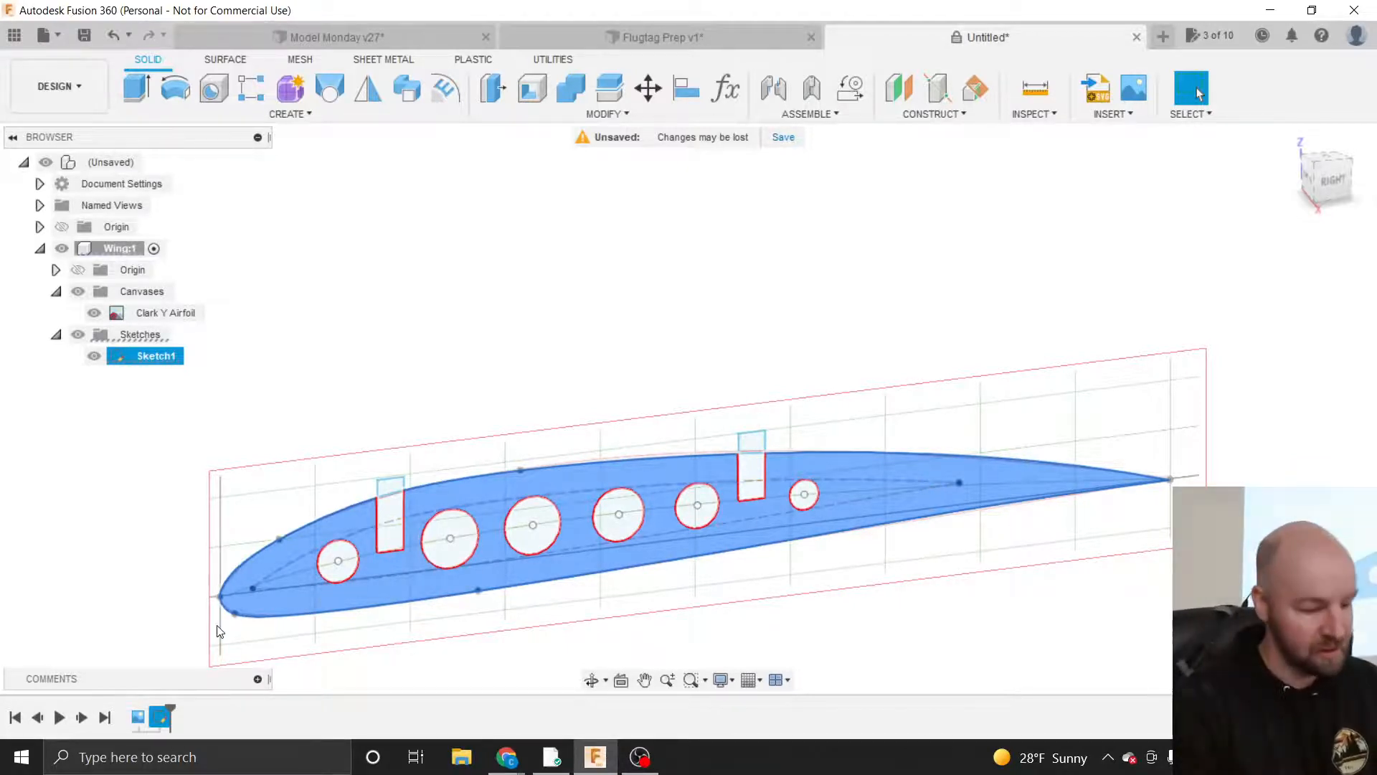
right_click(158, 716)
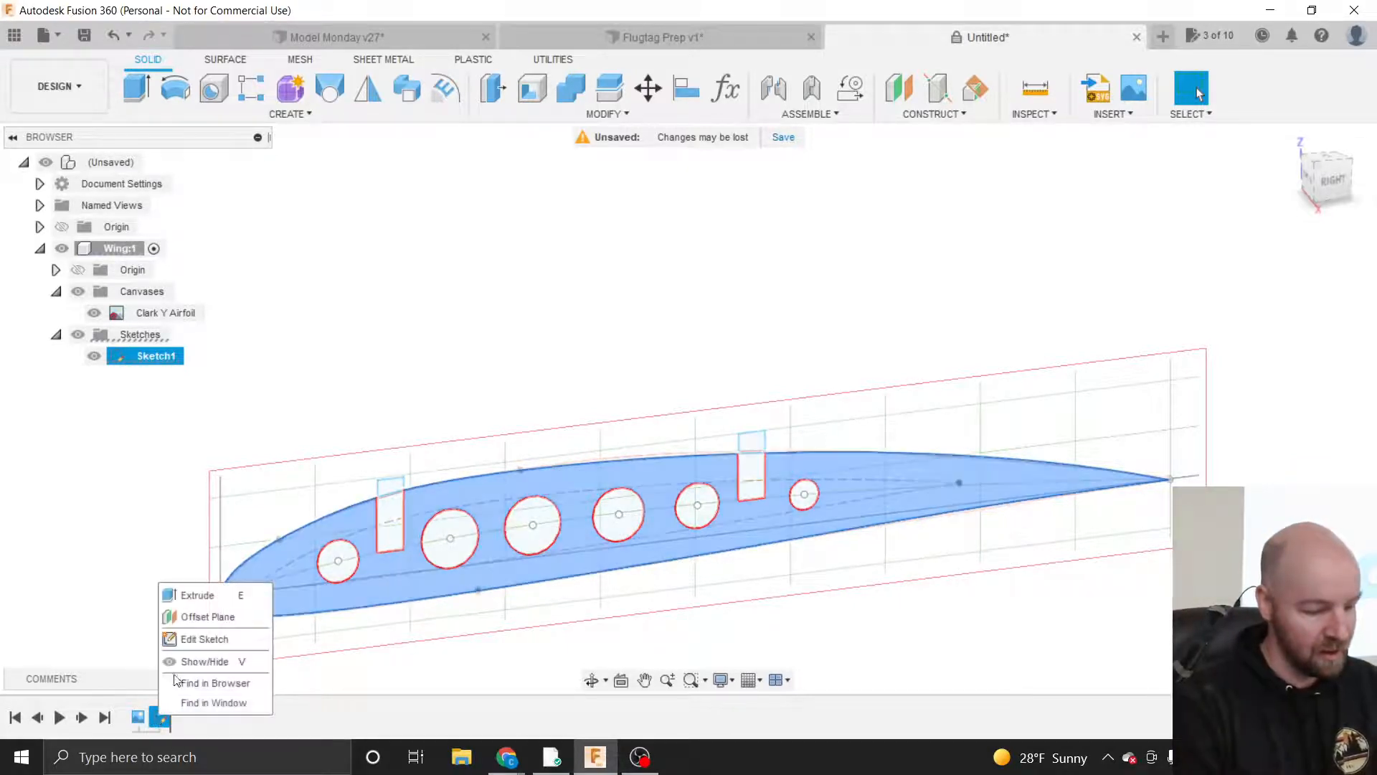
click(187, 595)
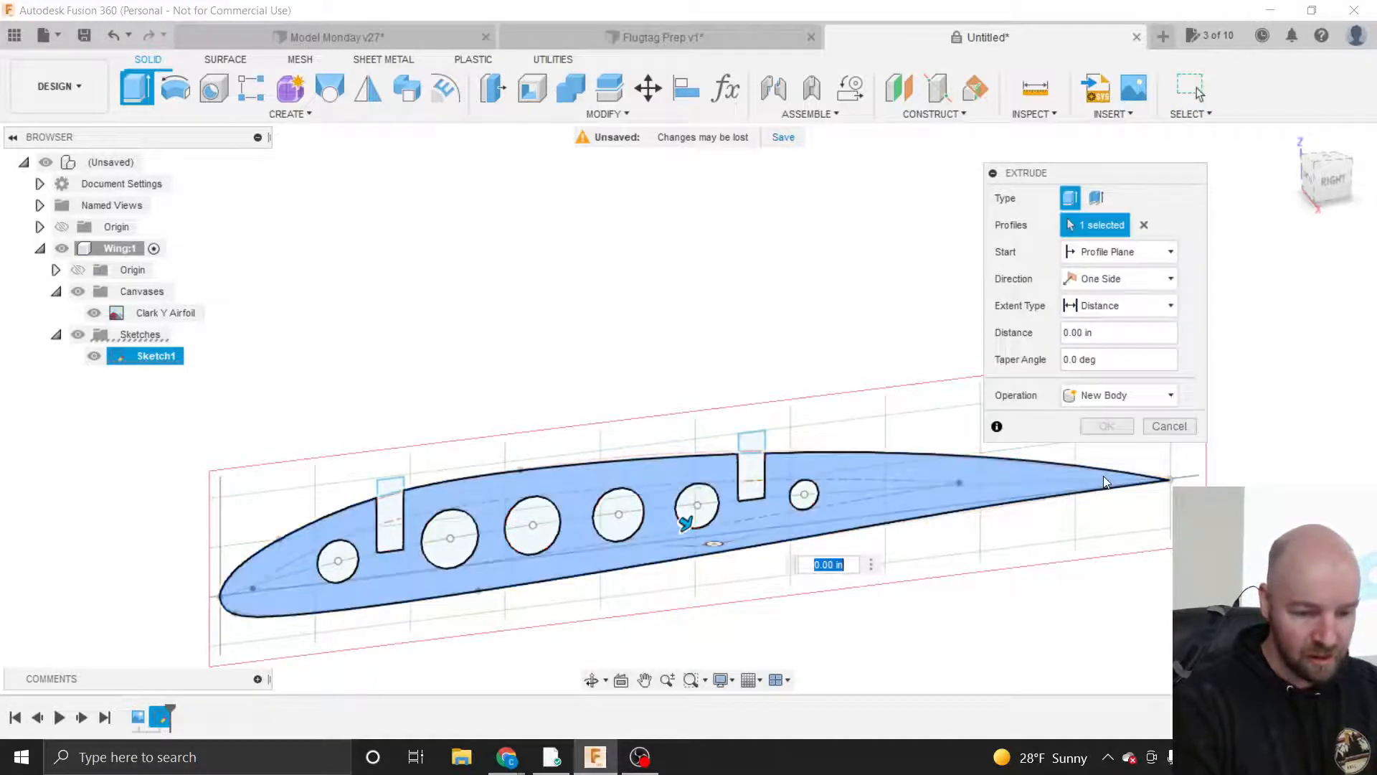
click(1190, 430)
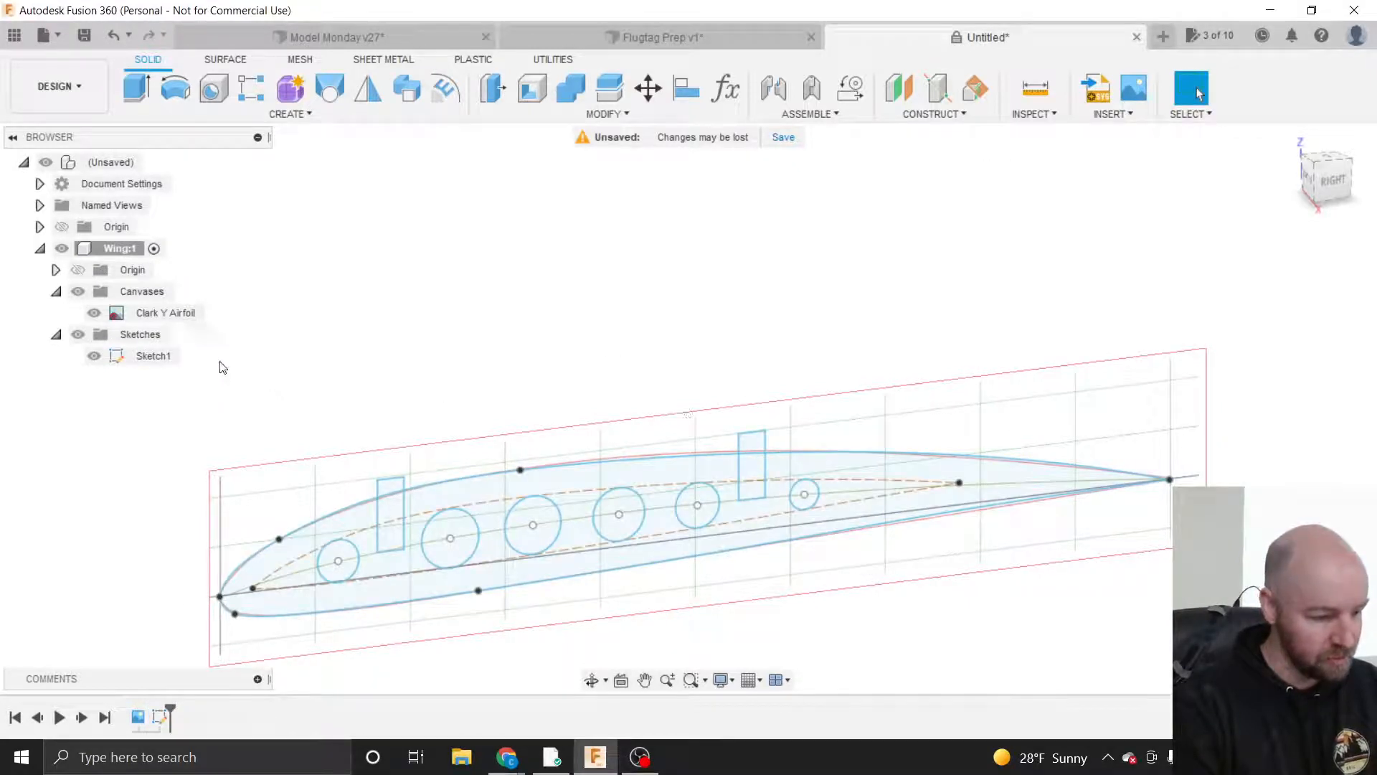
- Reopen the airfoil sketch for editing and delete the rectangle between the fifth and sixth circles together with its width dimension
right_click(157, 356)
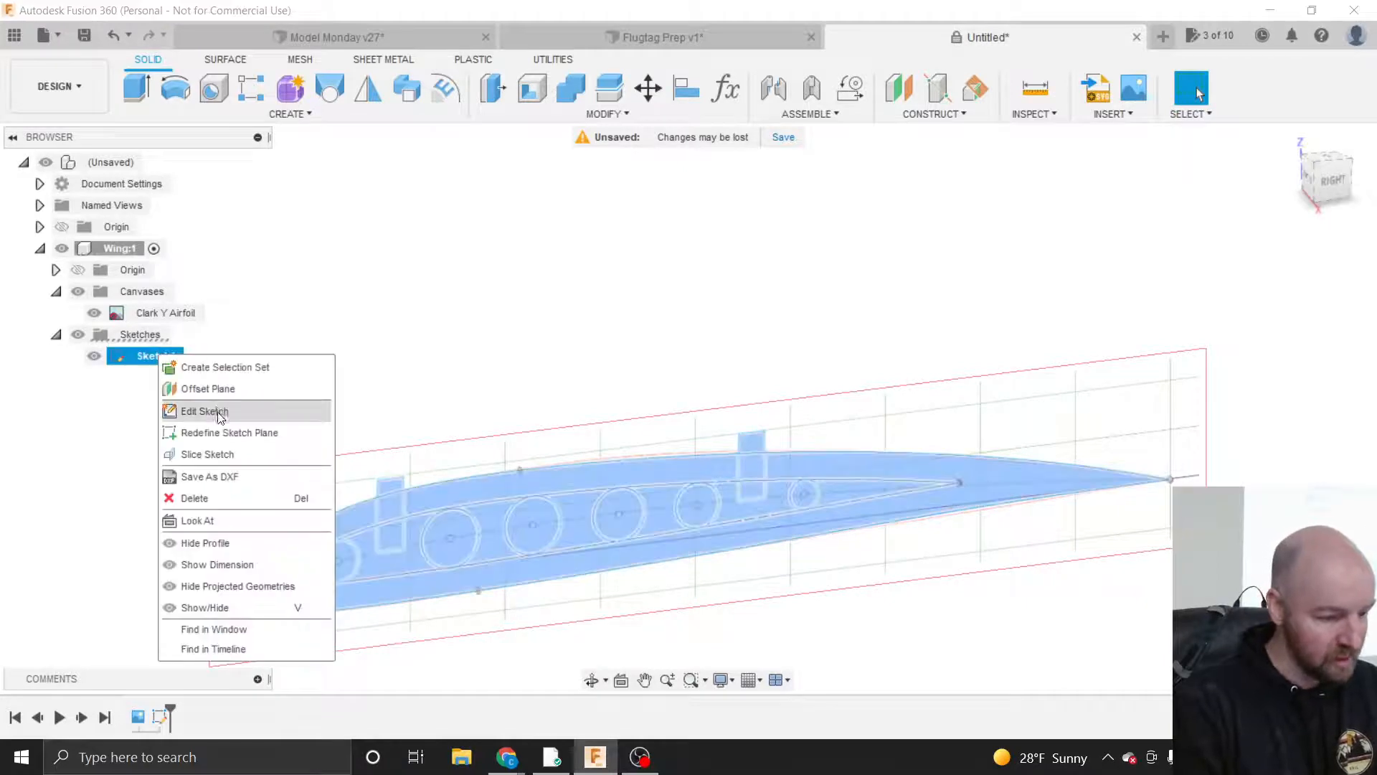
click(216, 411)
scroll(351, 526, up, 3)
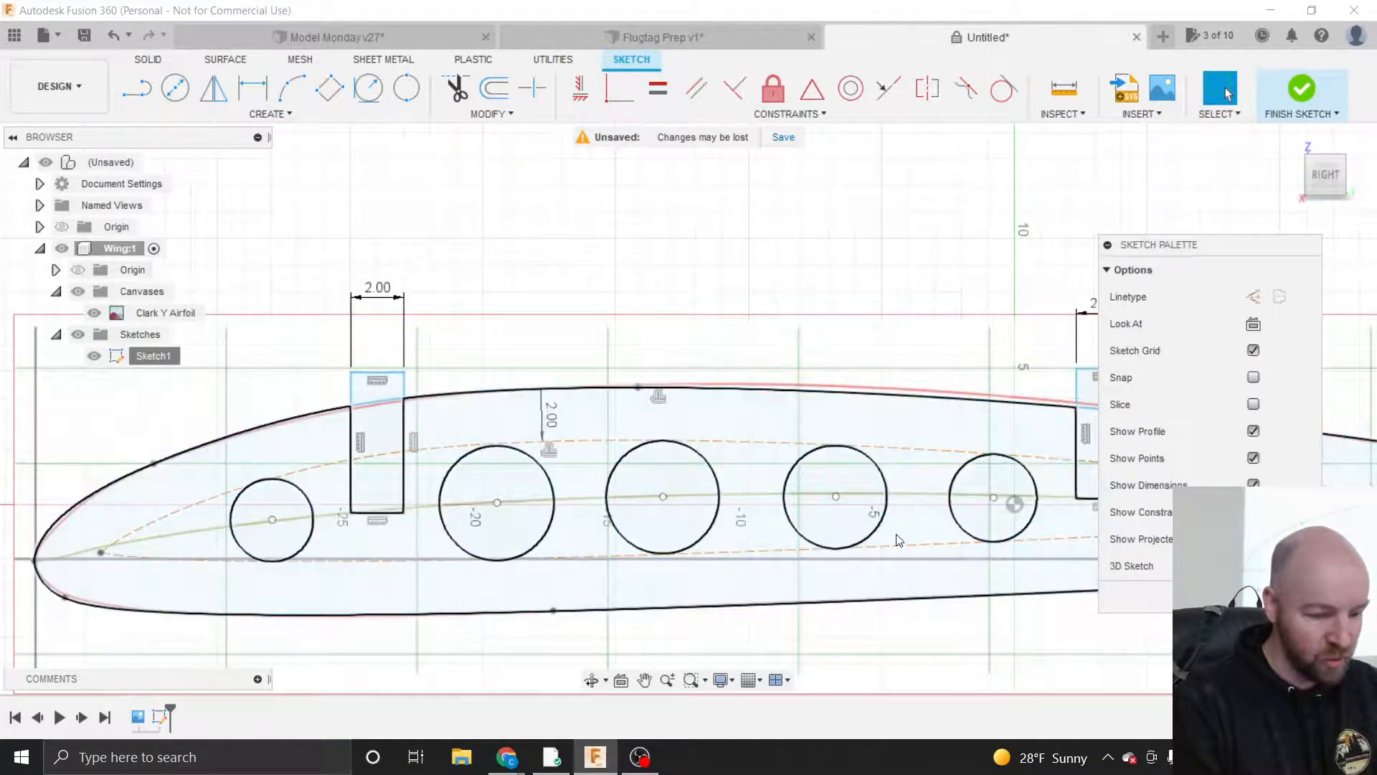
scroll(444, 487, down, 2)
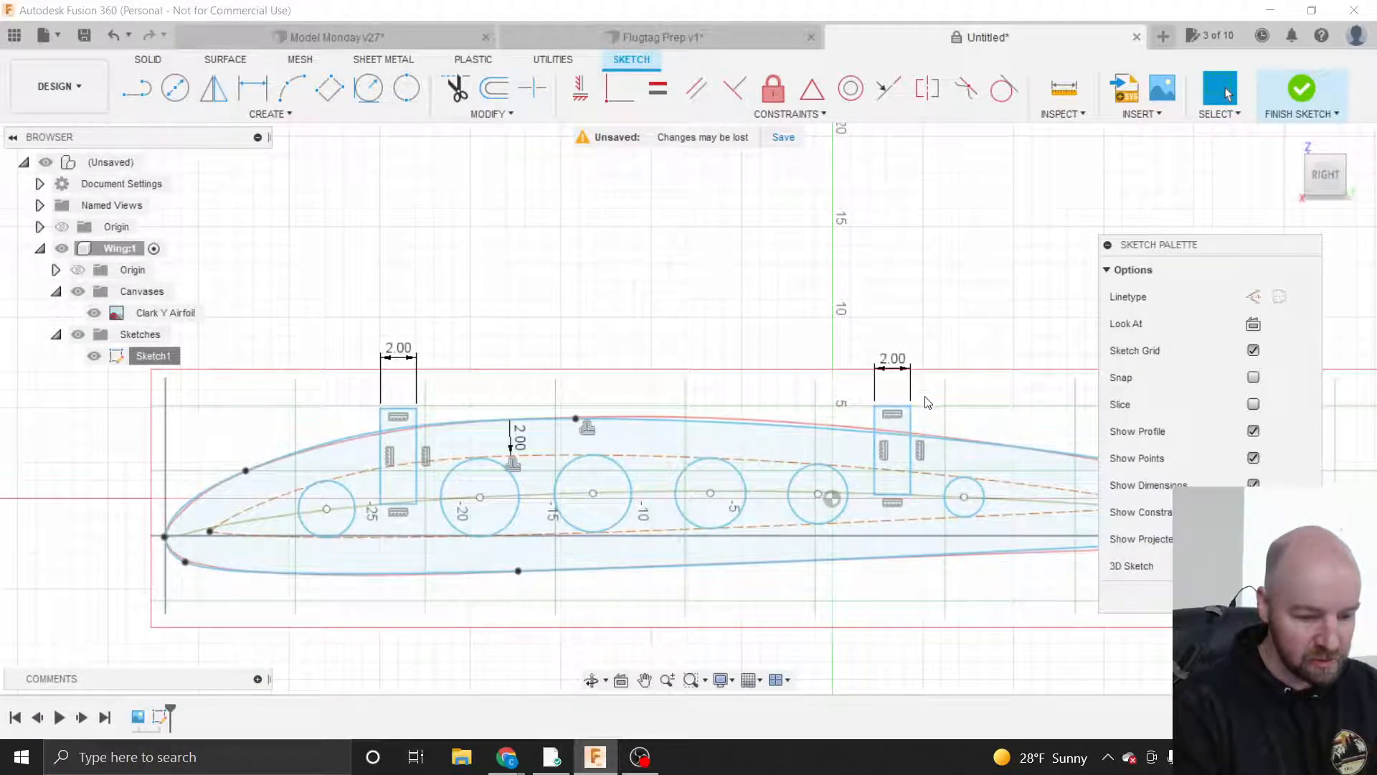
drag(925, 395, 868, 500)
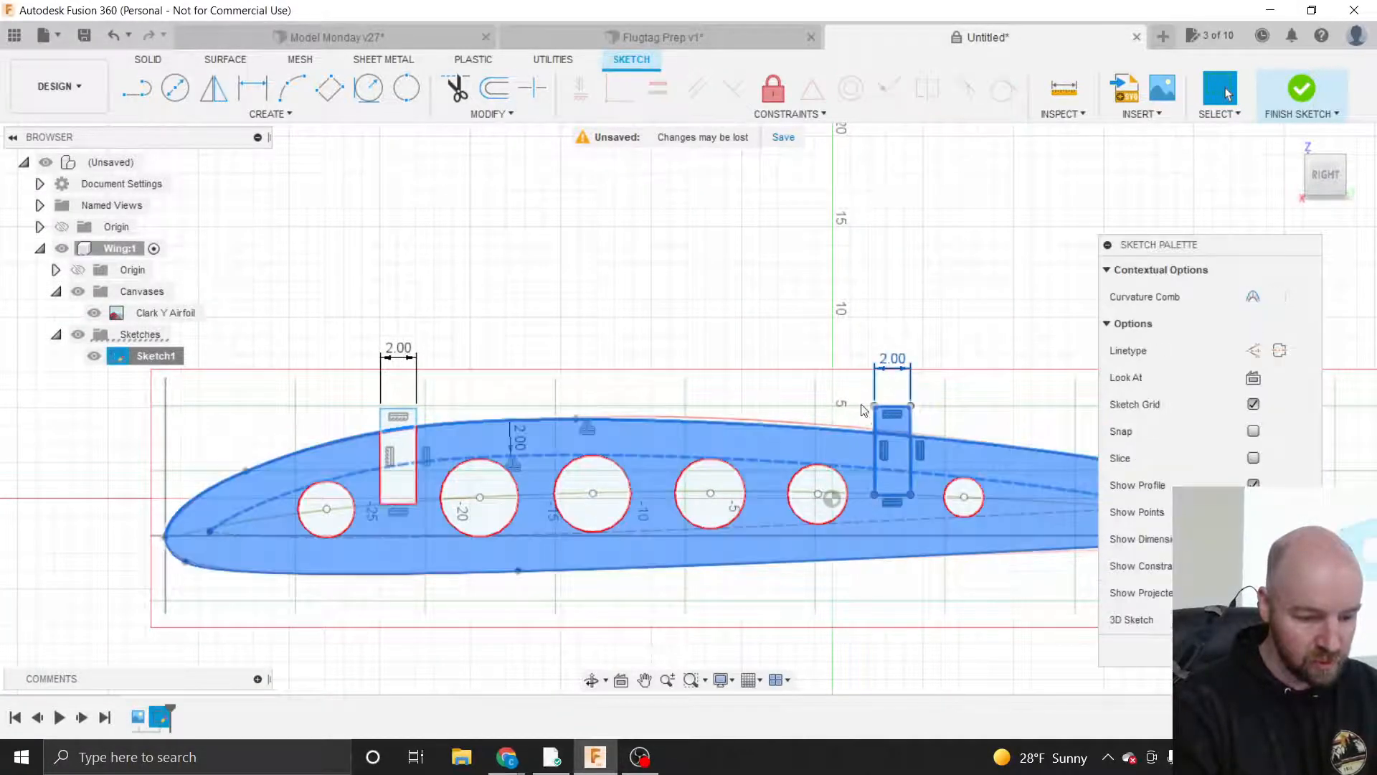
drag(851, 352, 924, 510)
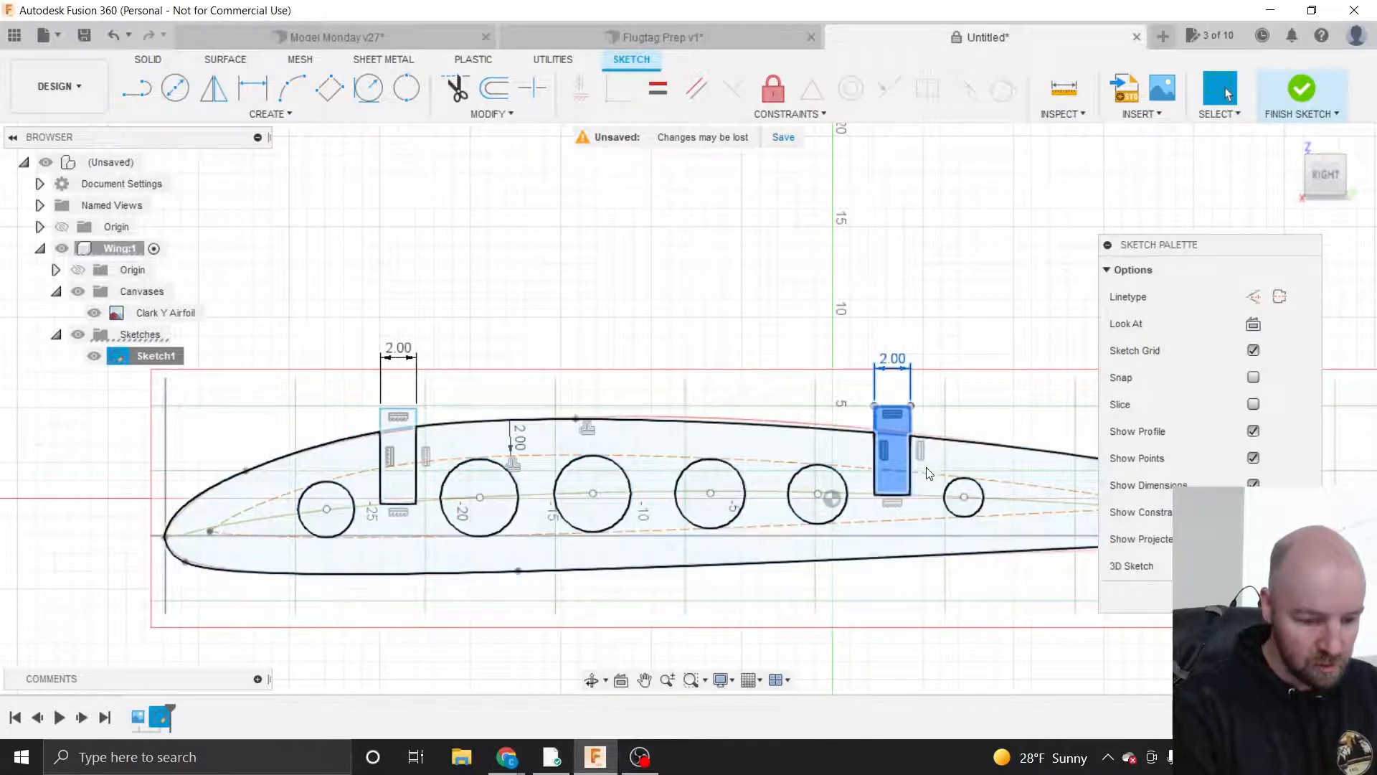
scroll(922, 459, up, 3)
click(854, 361)
drag(851, 356, 916, 518)
key(Delete)
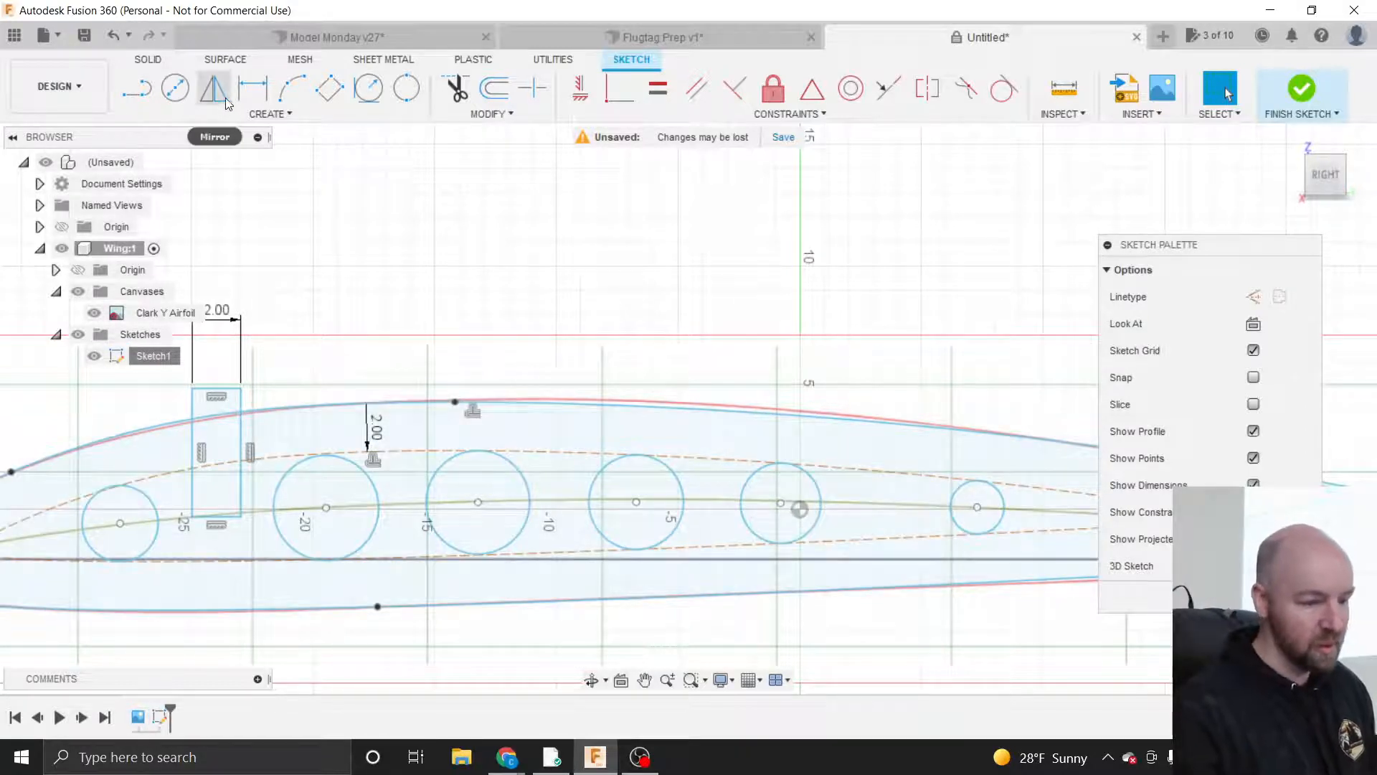
- Draw a new two-point rectangle 2 in wide and about 4.9 in tall between the fifth and sixth circles, from above the upper airfoil edge
click(269, 113)
mouse_move(215, 154)
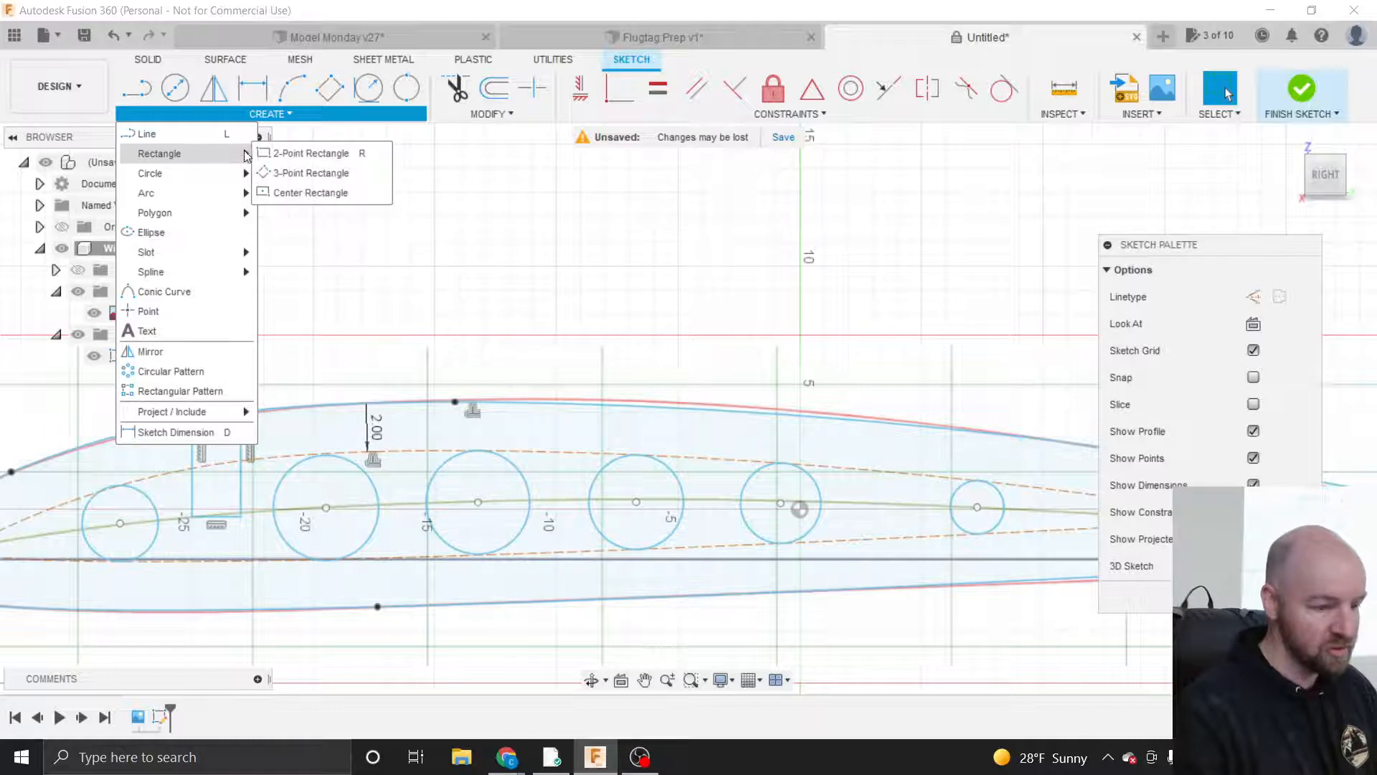
click(292, 154)
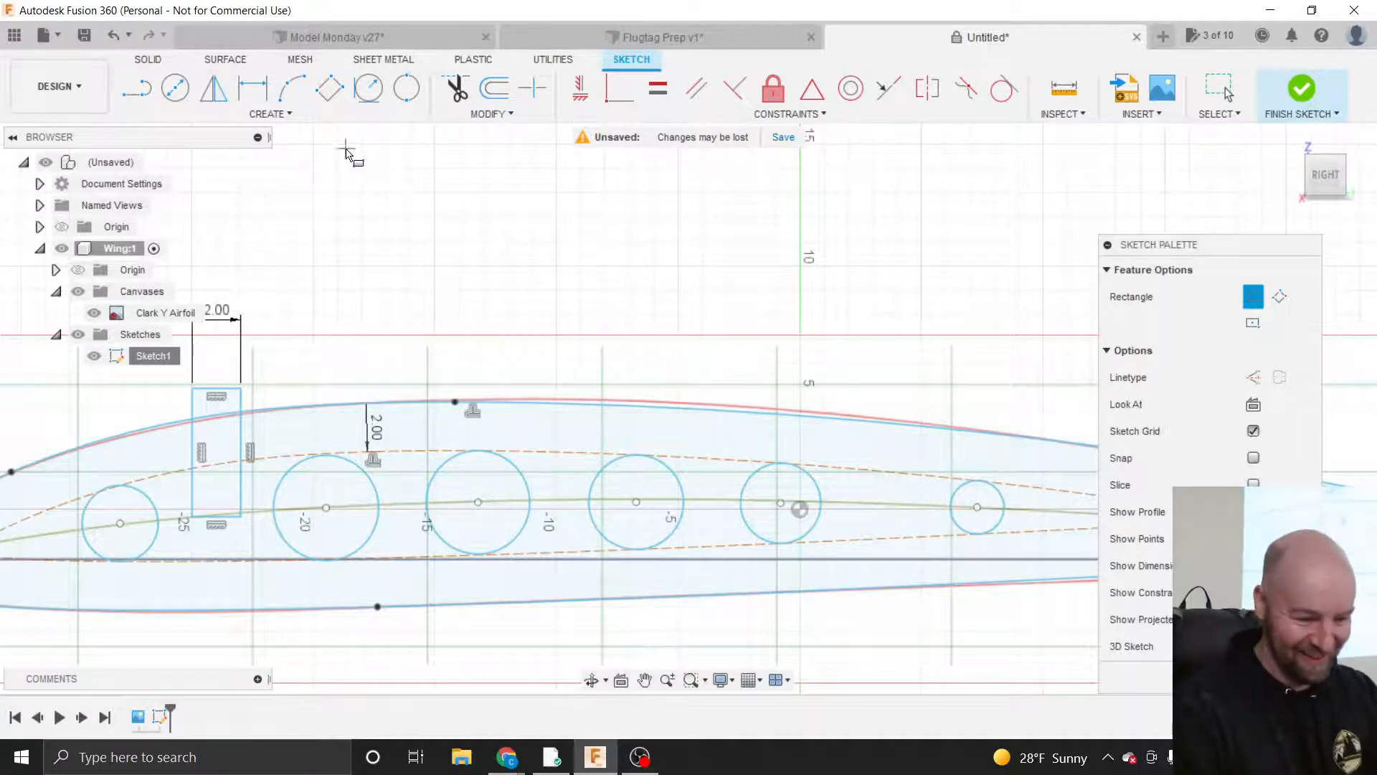
click(846, 384)
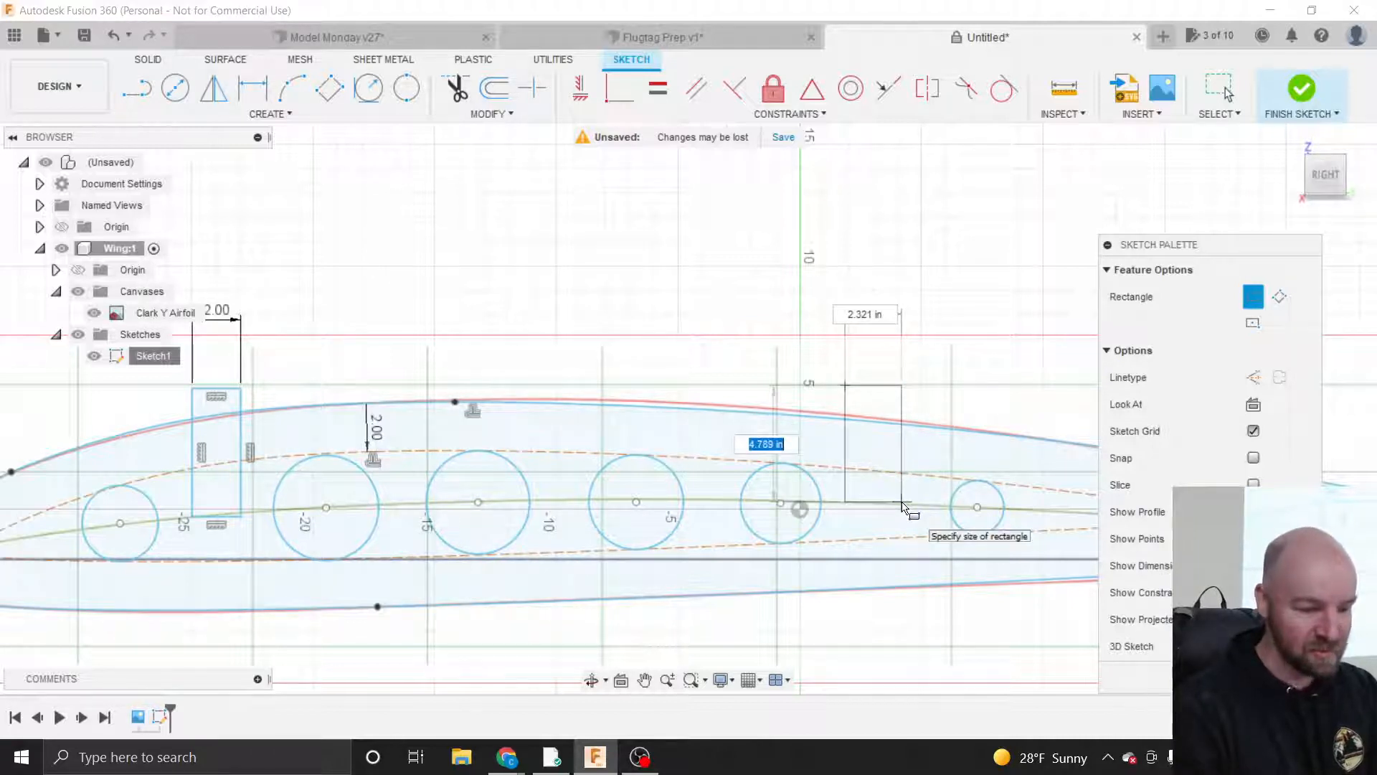
key(Tab)
text(2)
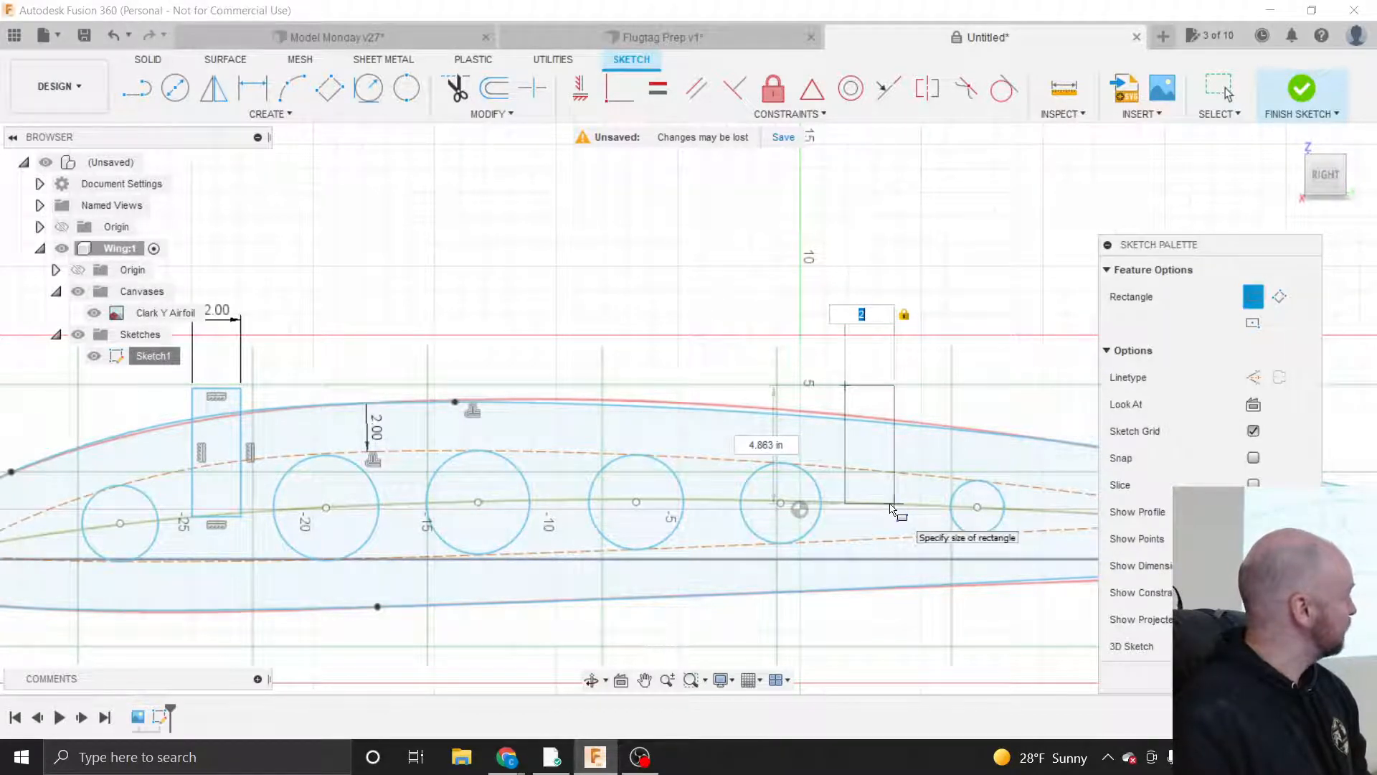
key(Return)
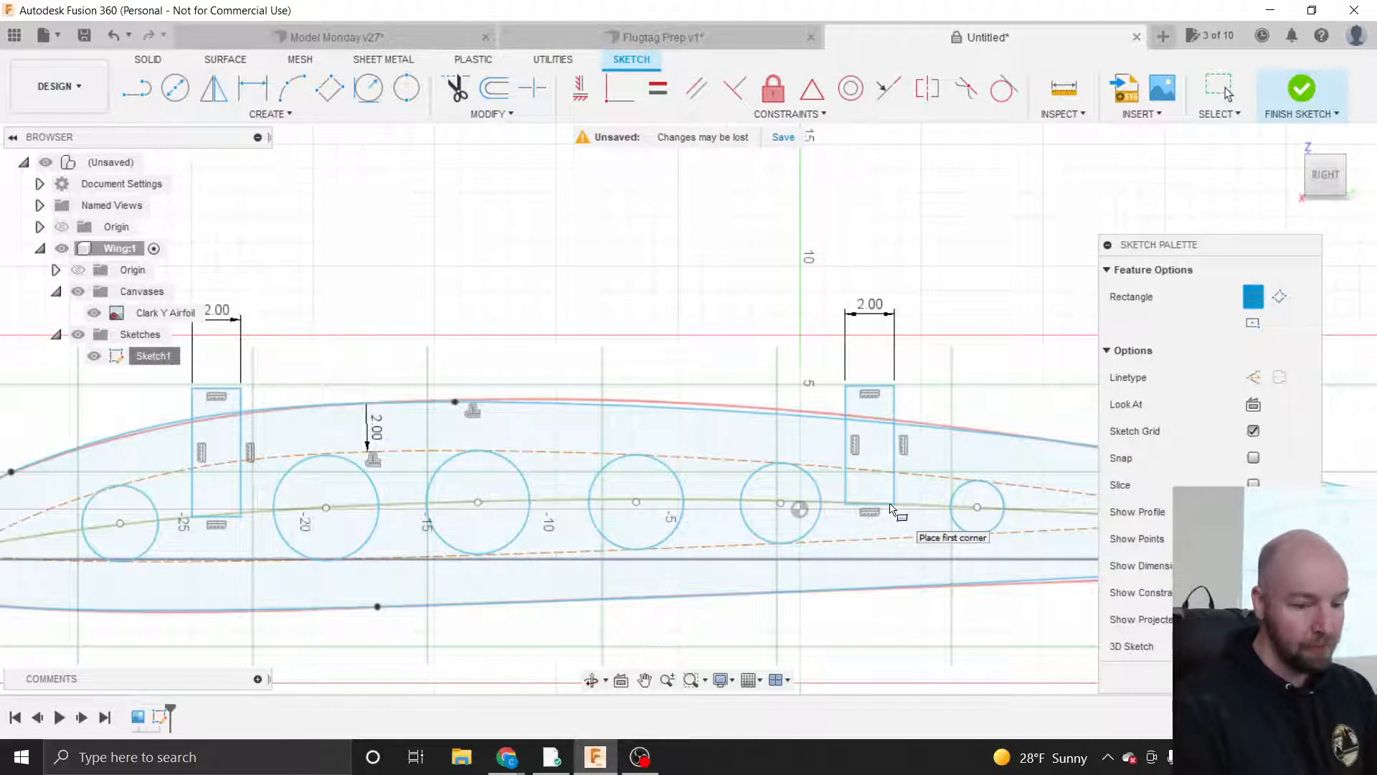
key(Escape)
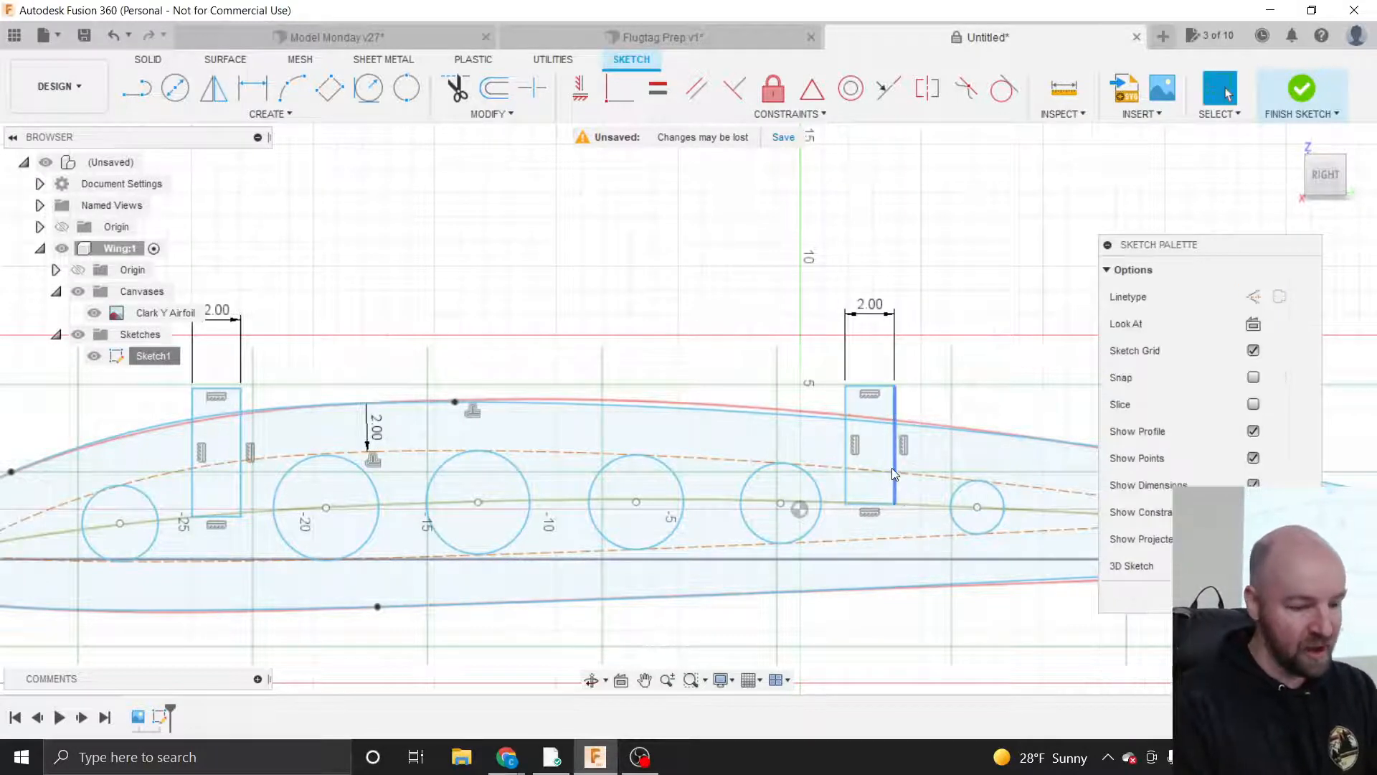
- Shift the rear spar rectangle slightly toward the sixth circle and extend its upper end a little
drag(895, 462, 901, 462)
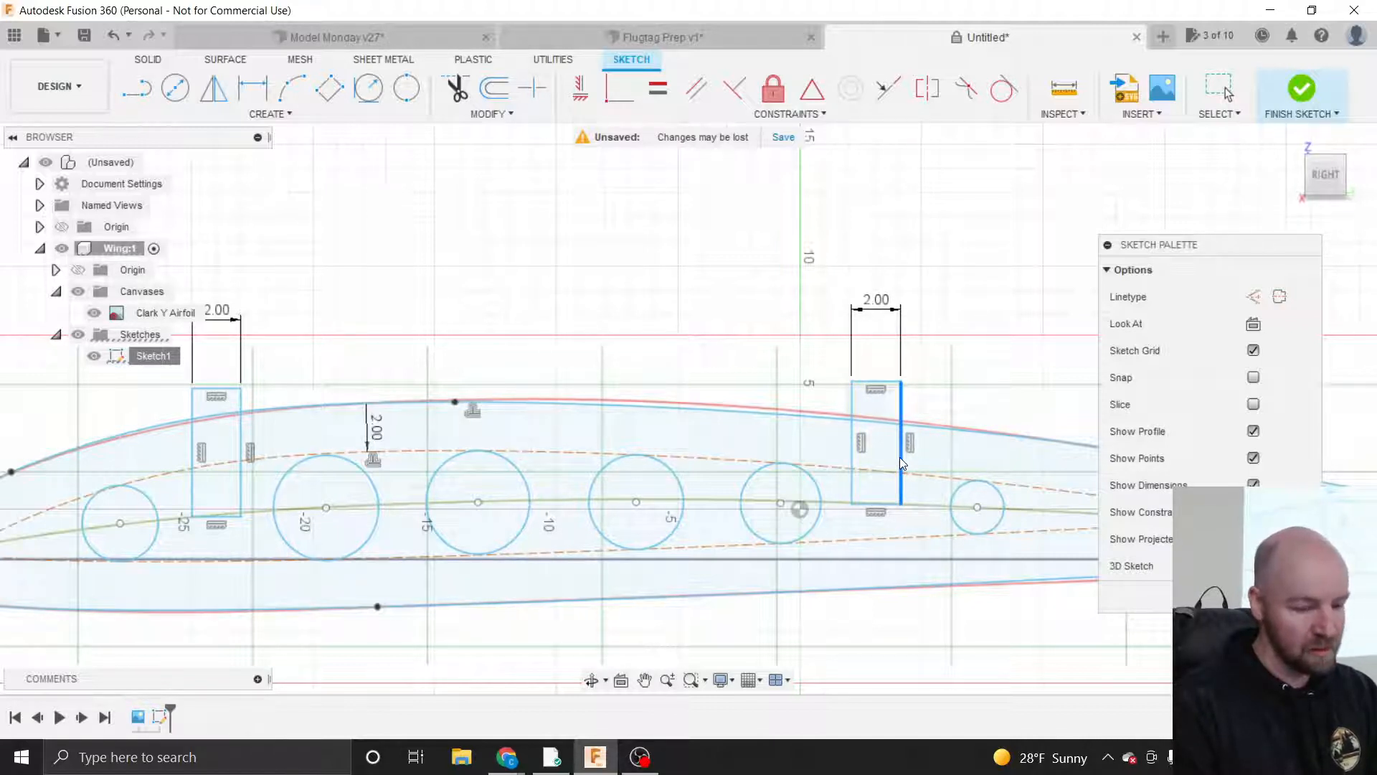
drag(900, 461, 906, 458)
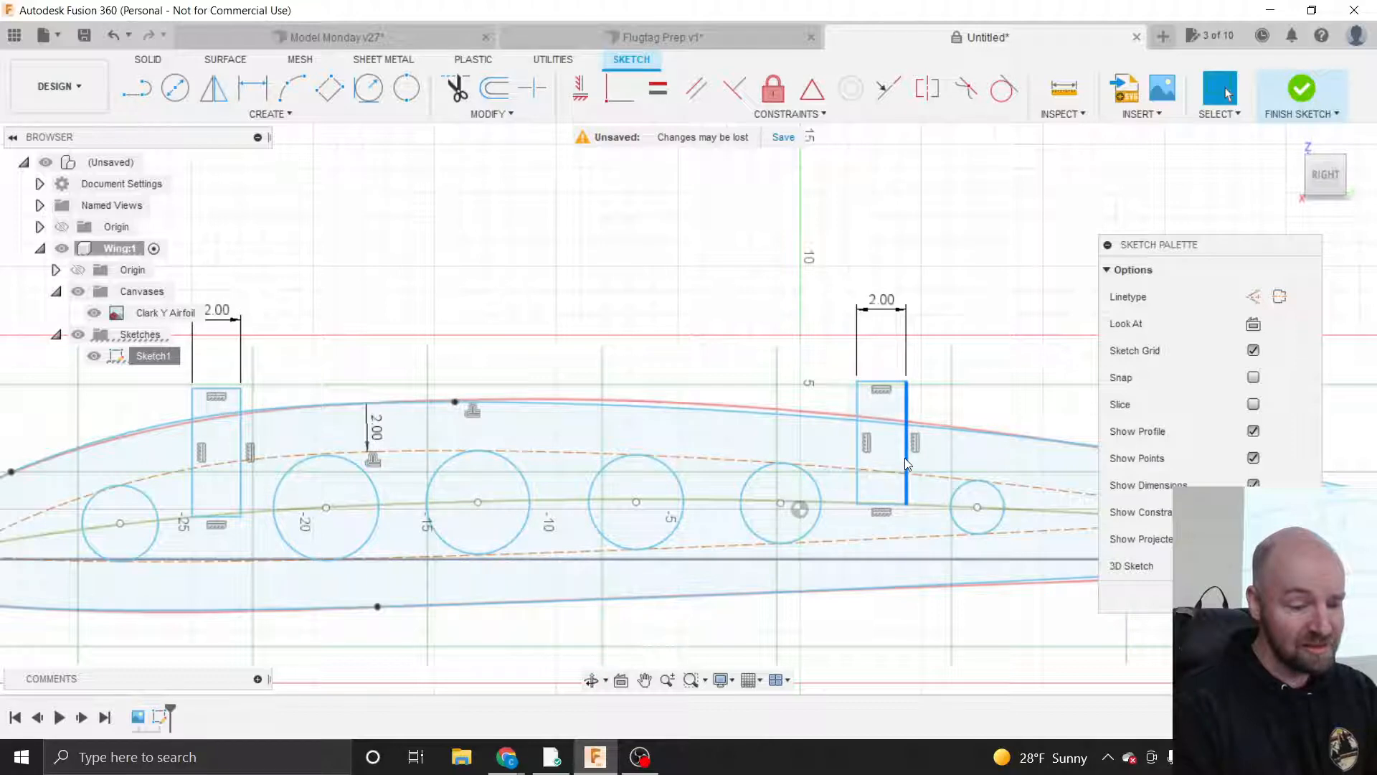
scroll(939, 459, down, 1)
scroll(940, 463, down, 1)
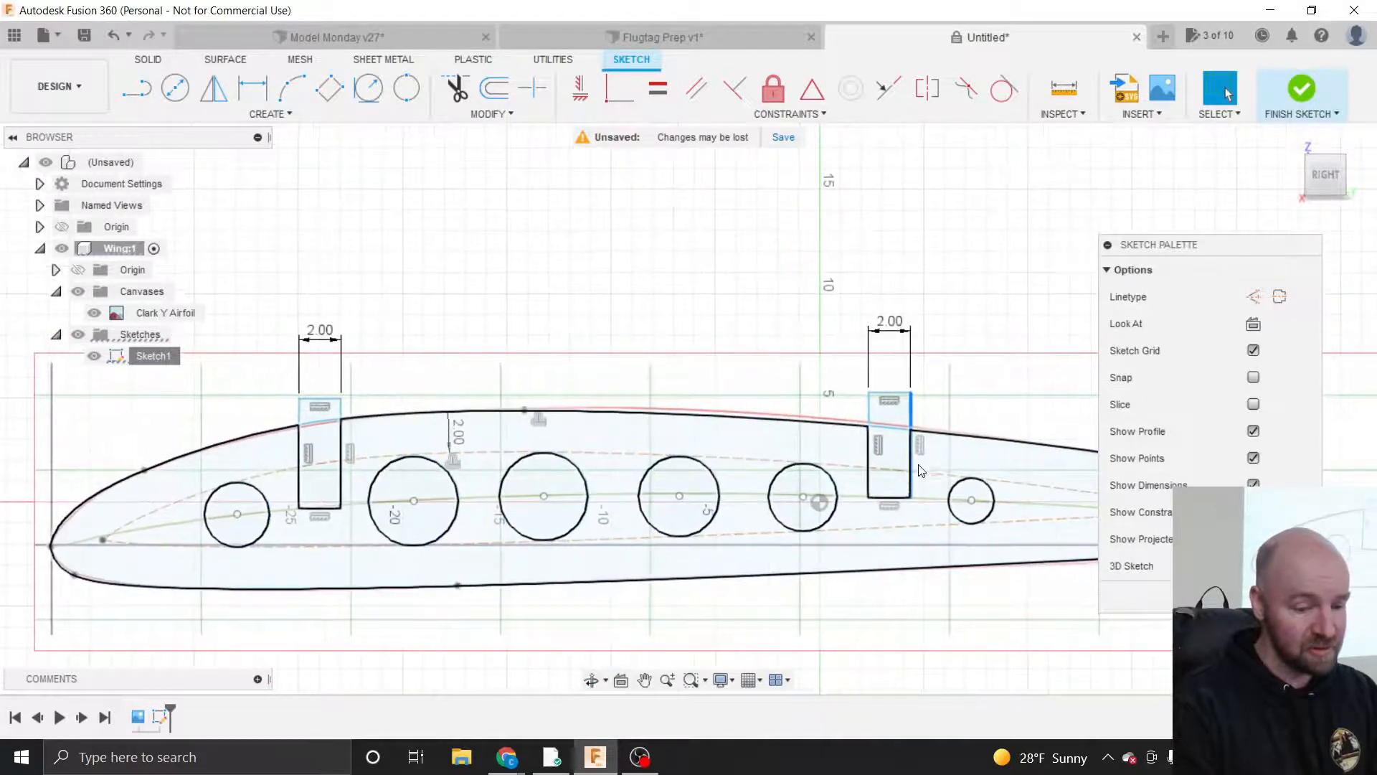
drag(914, 466, 909, 462)
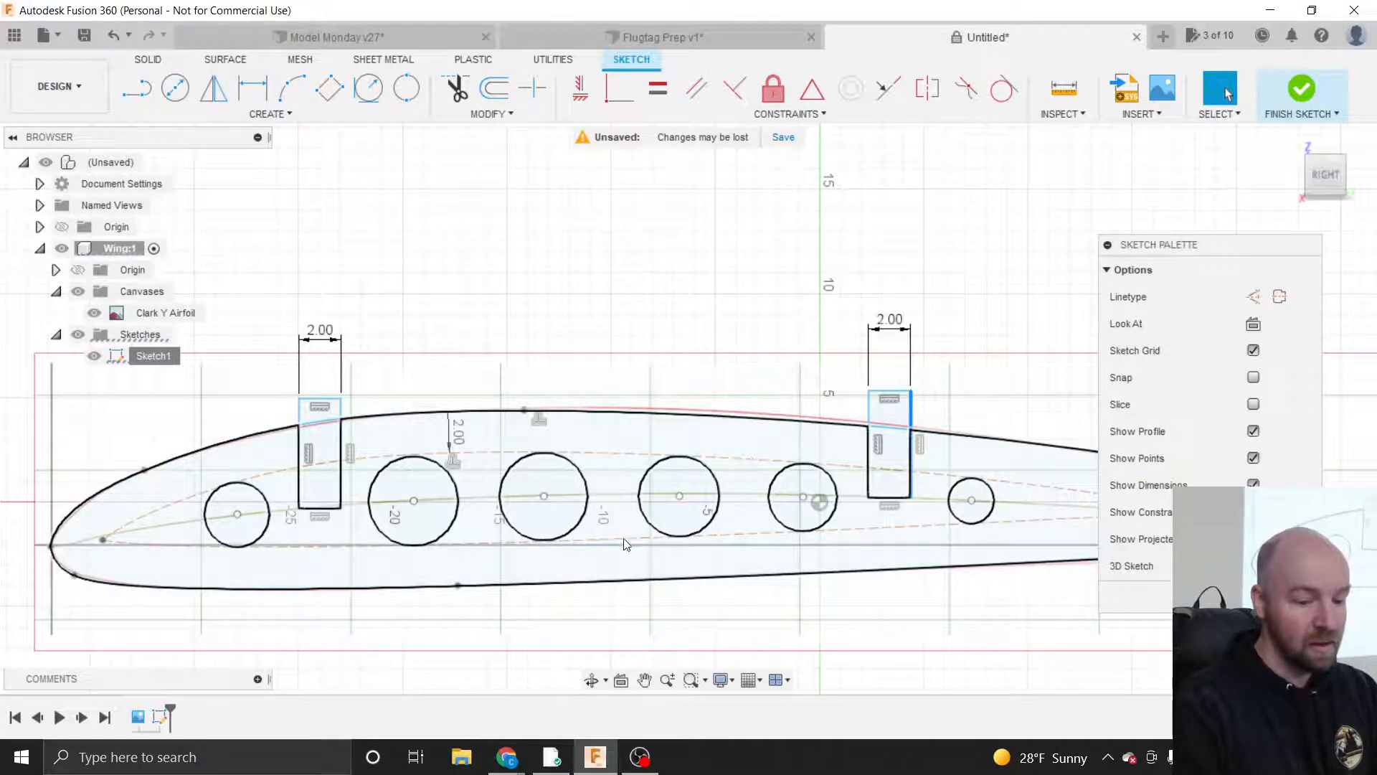
click(708, 579)
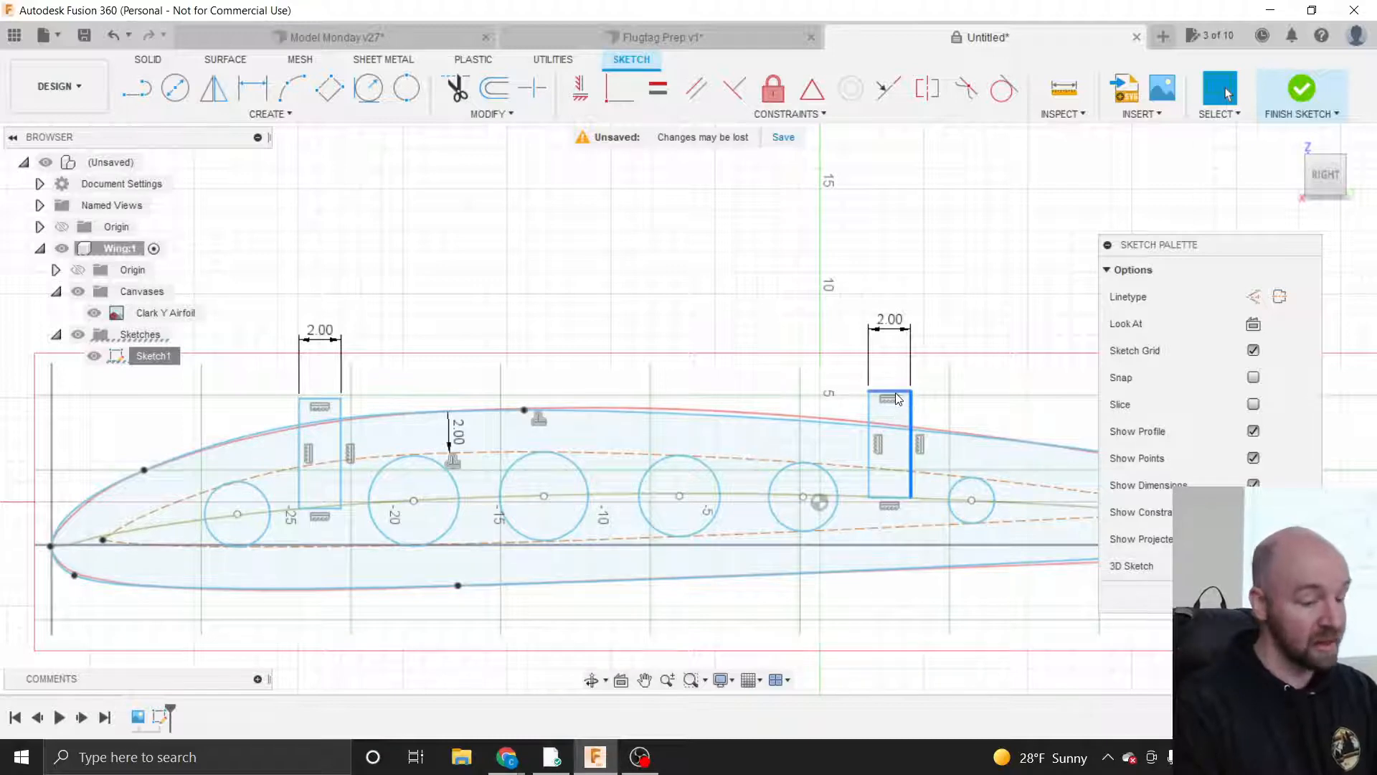
click(953, 439)
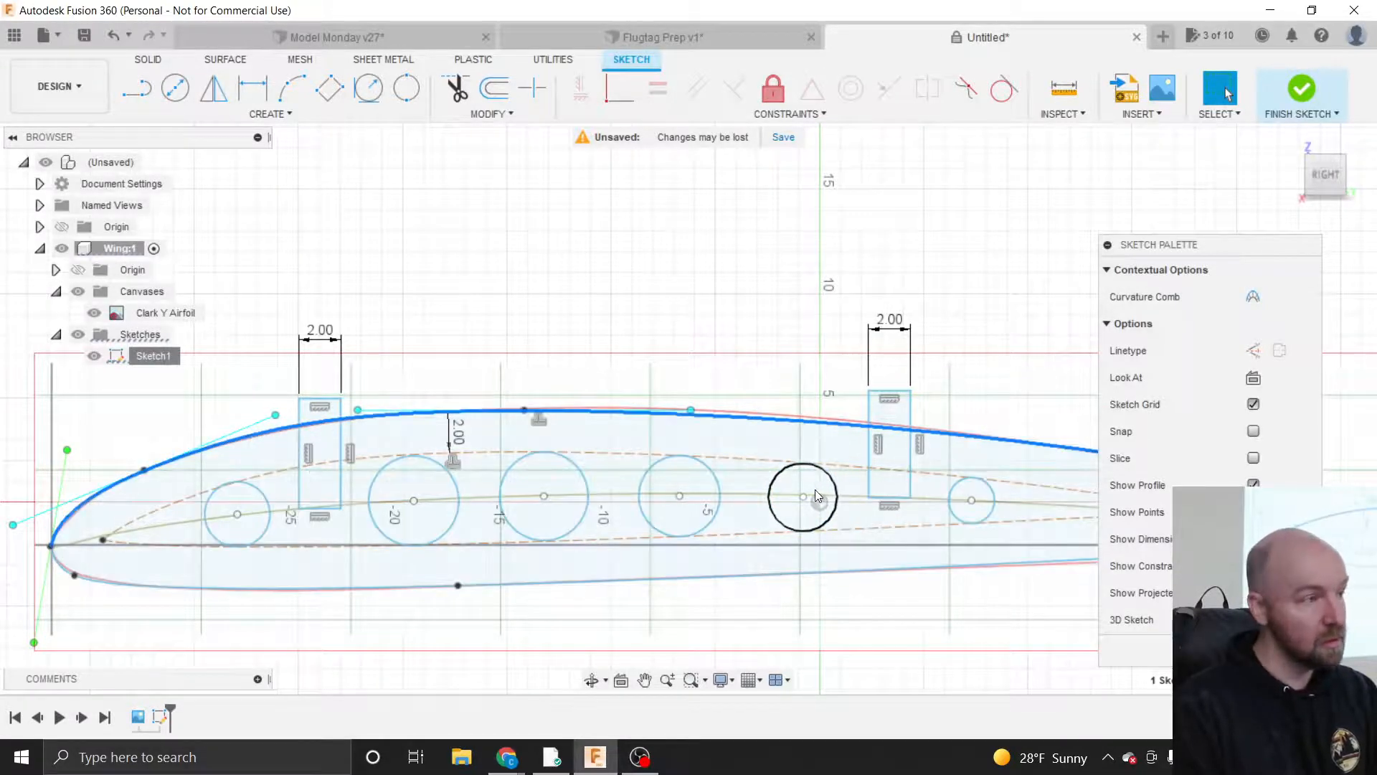
click(726, 528)
mouse_move(726, 527)
mouse_down()
mouse_move(713, 523)
mouse_move(731, 540)
mouse_move(713, 518)
mouse_up()
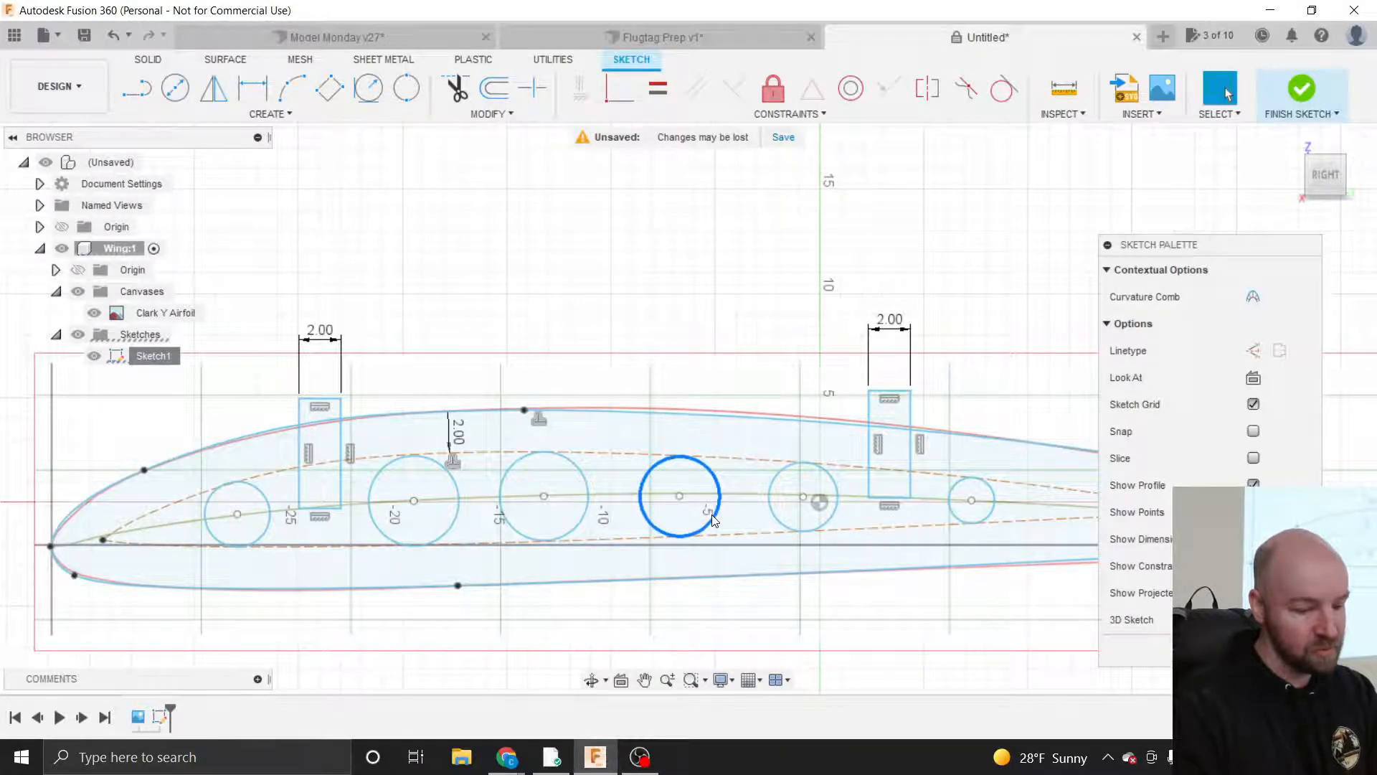
drag(577, 522, 556, 538)
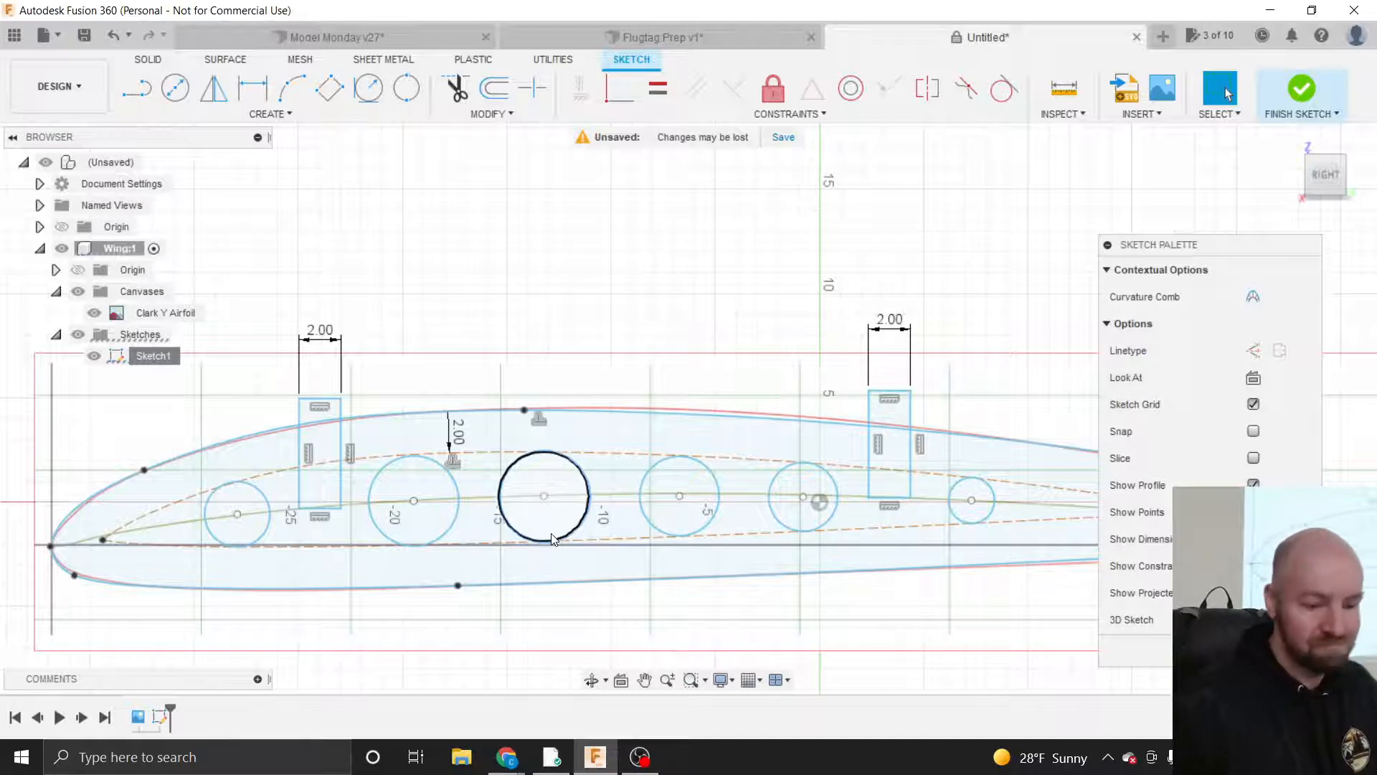
click(571, 532)
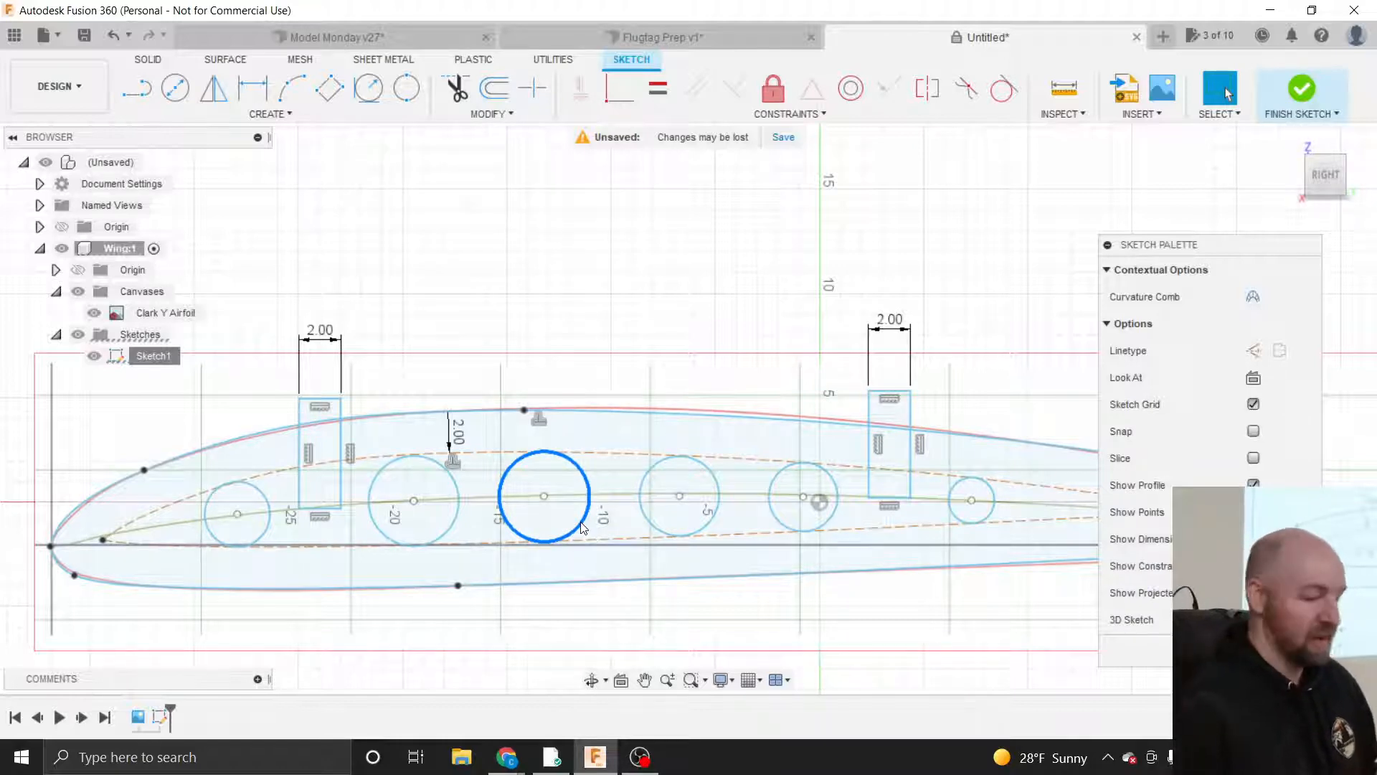
scroll(468, 563, down, 1)
scroll(468, 562, down, 2)
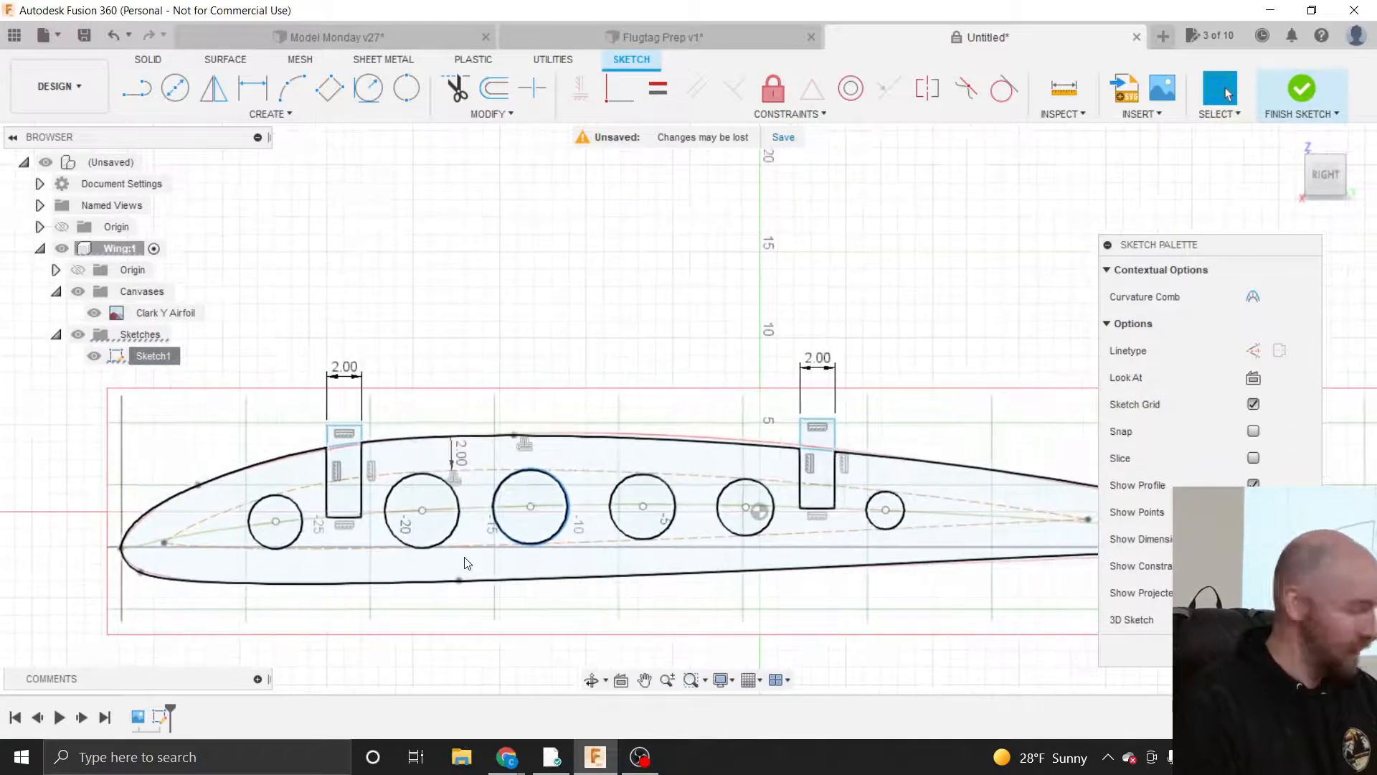
- Finish the sketch and extrude the airfoil profile, without the circles and spar slots, 2 in to one side as a new body
key(e)
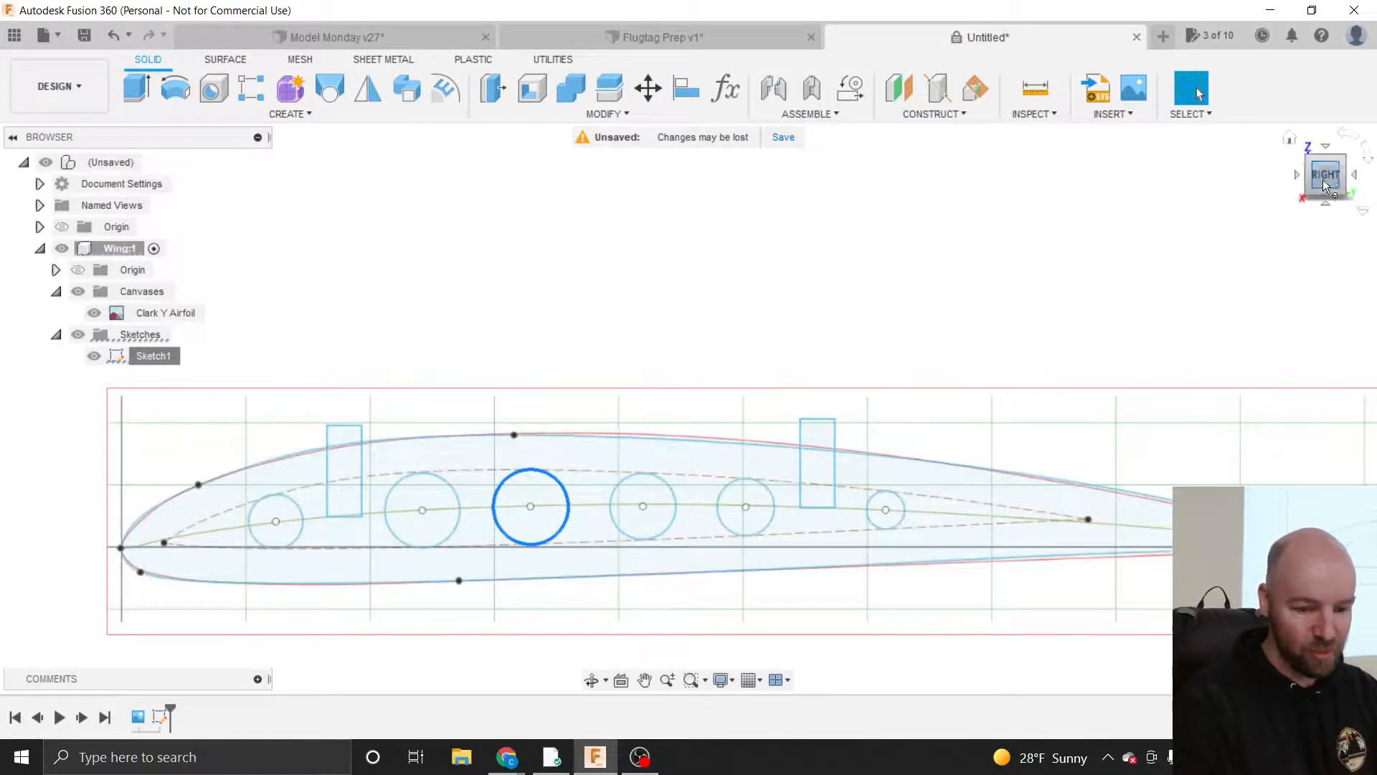
shift+middle_drag(688, 407, 653, 427)
drag(1327, 178, 1332, 179)
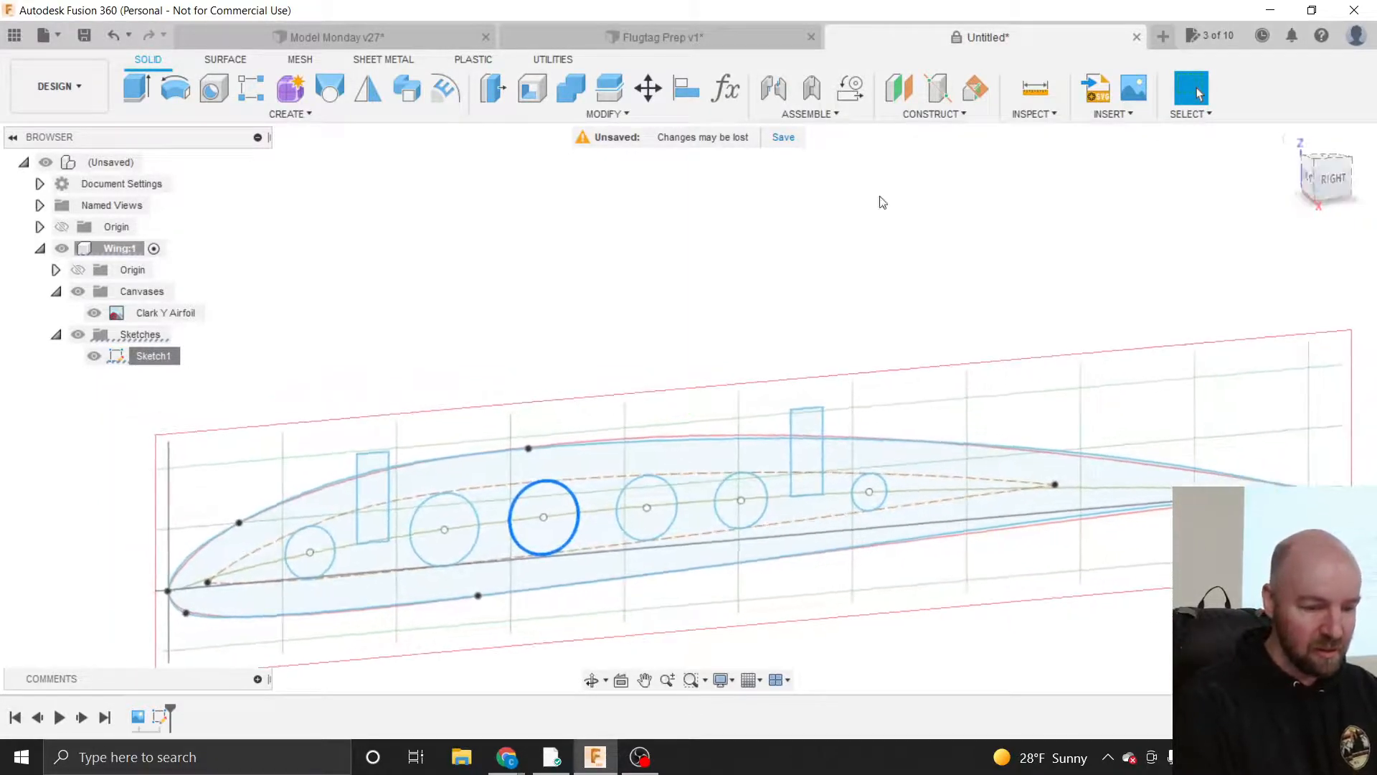
click(302, 115)
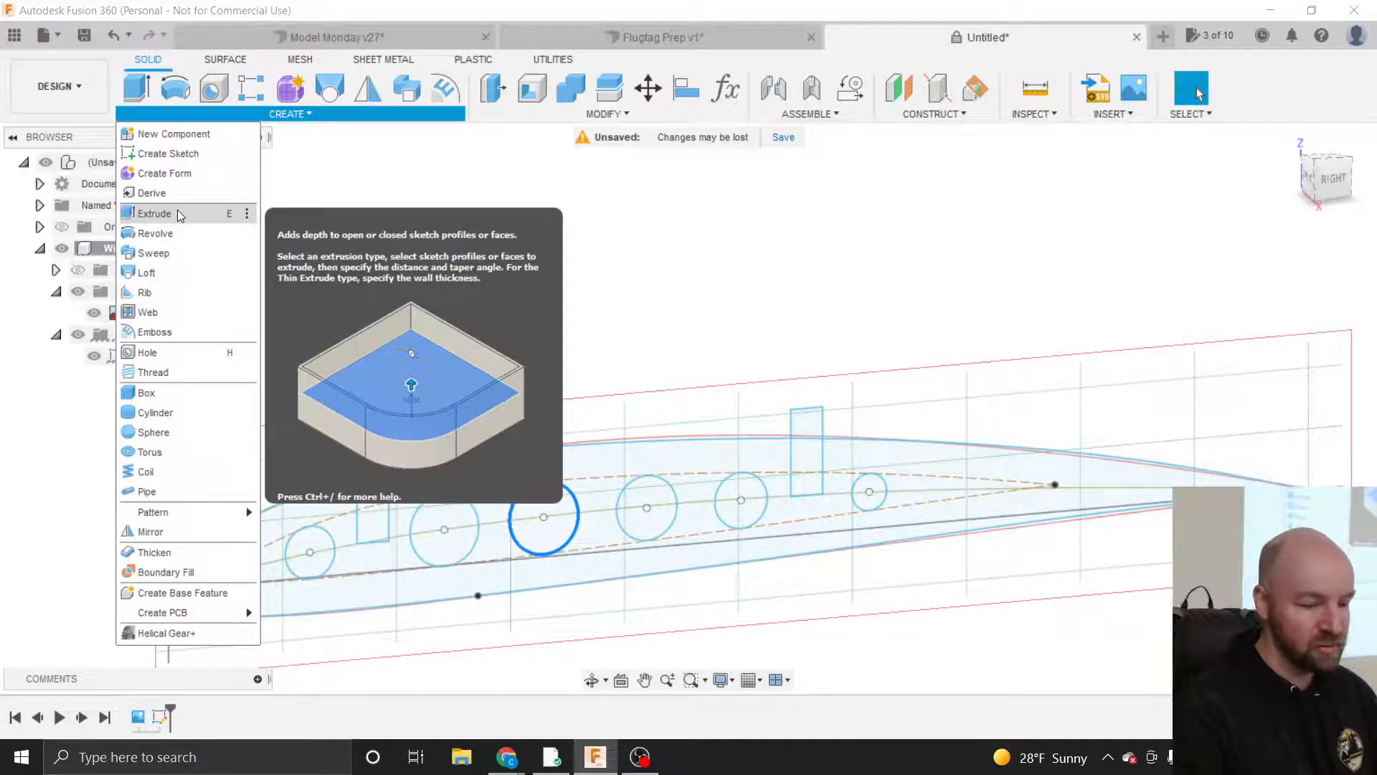
click(179, 213)
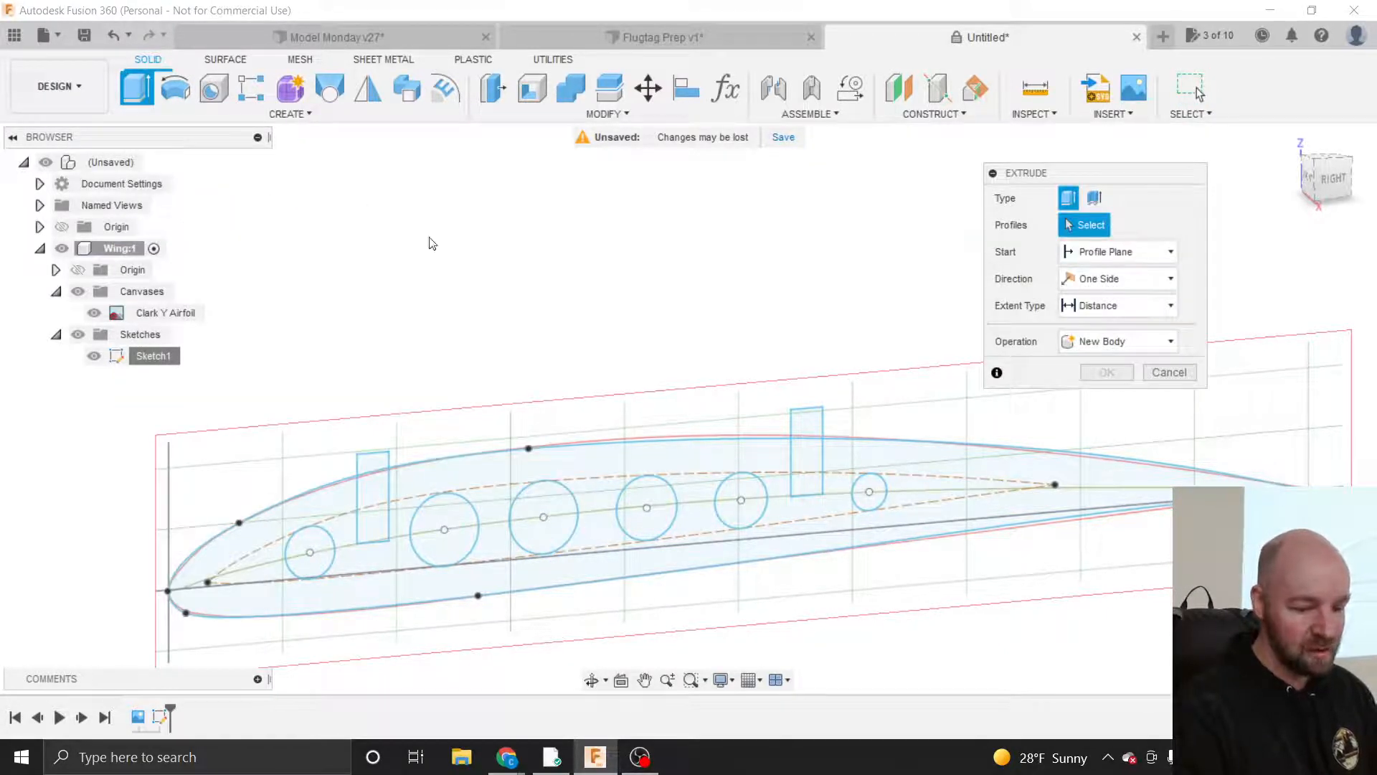
click(596, 475)
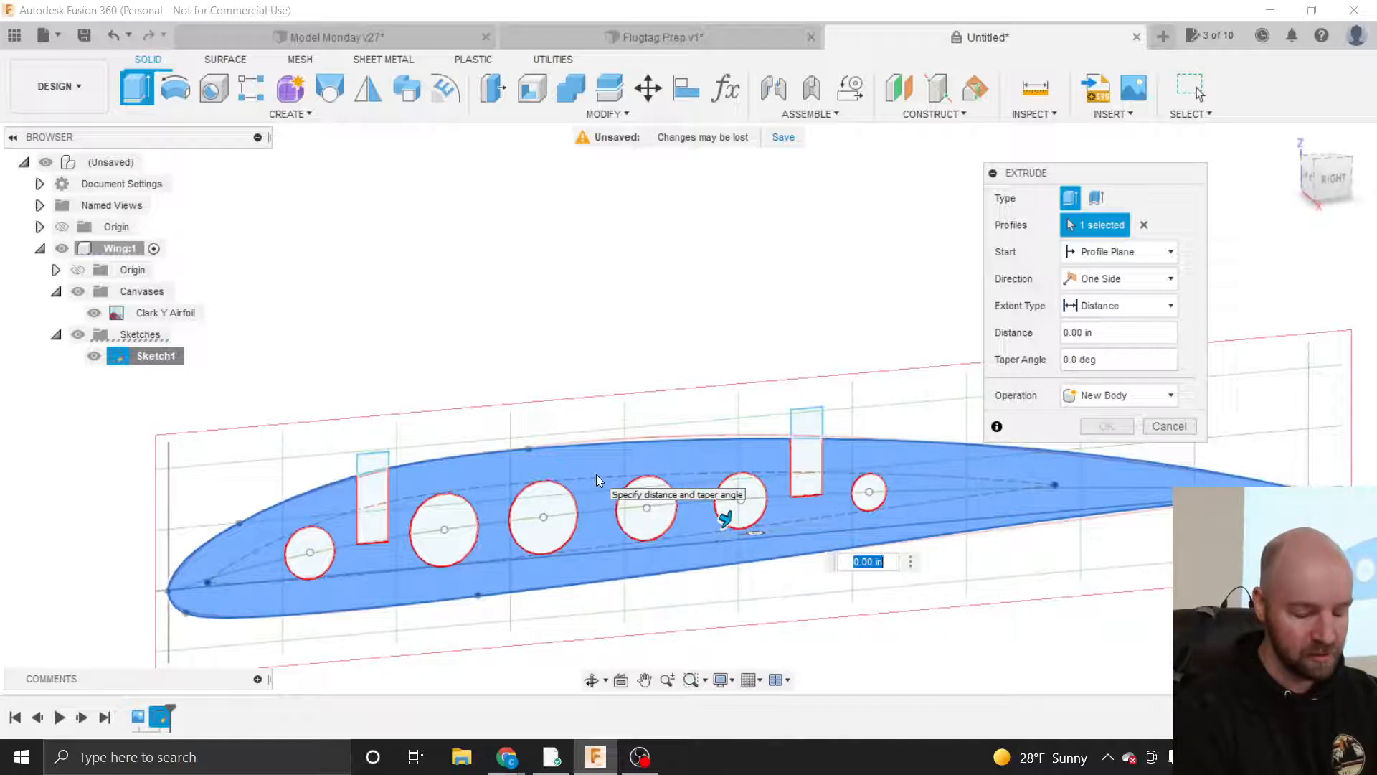
text(2)
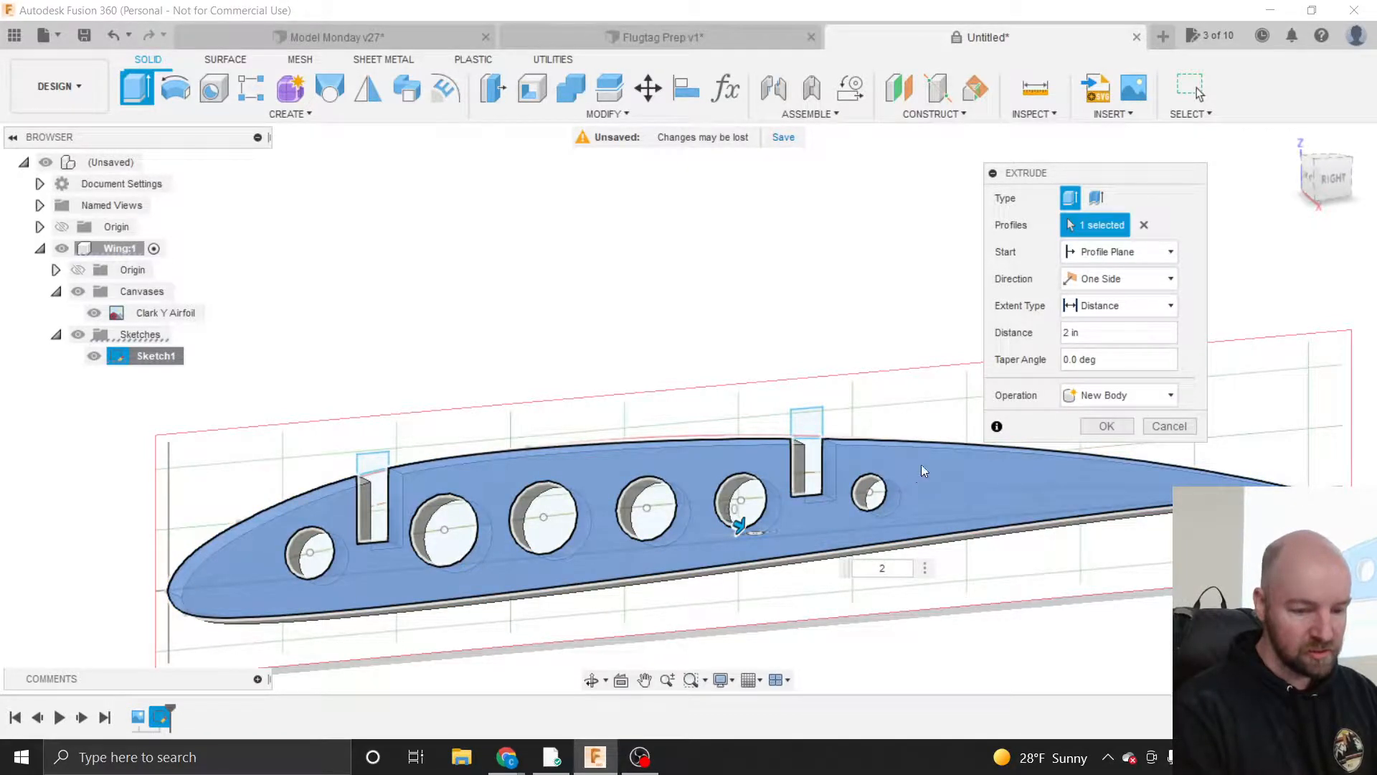
click(1109, 427)
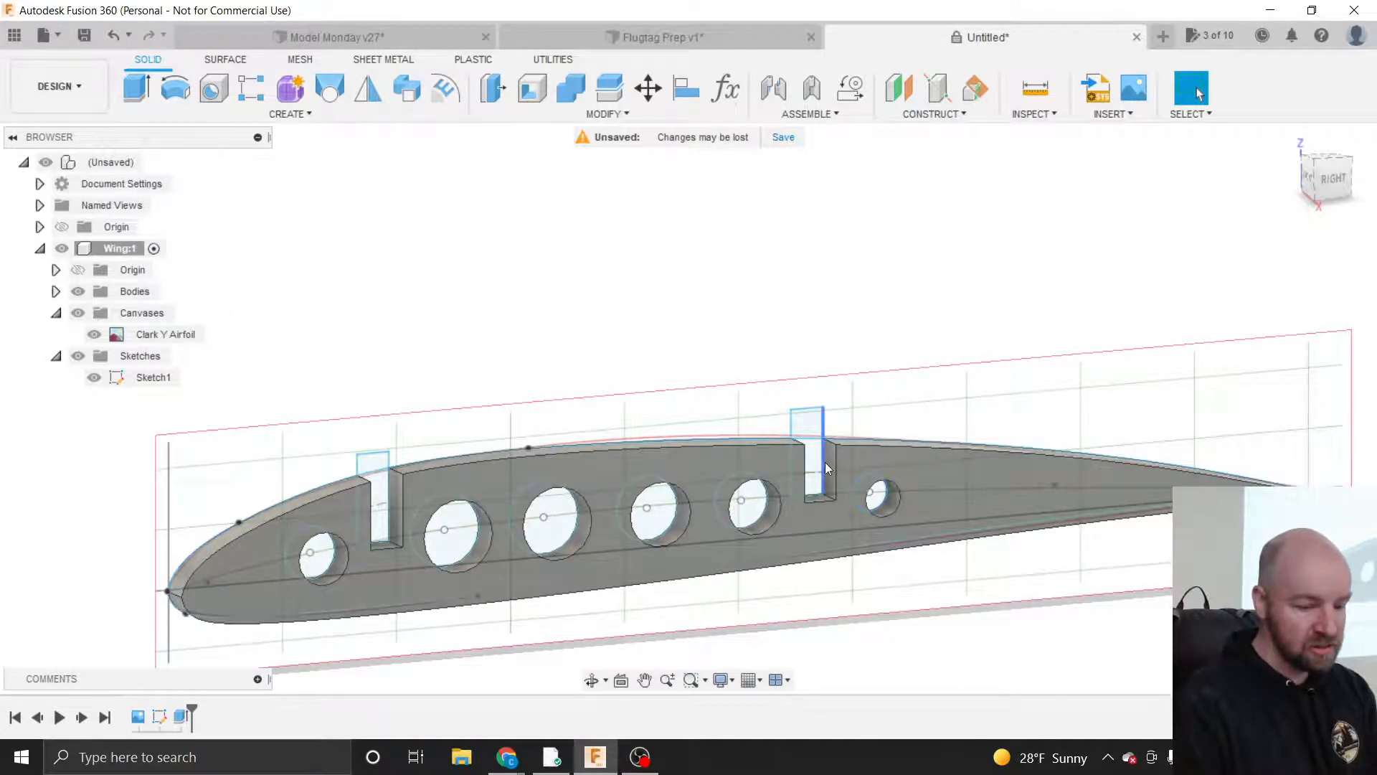
right_click(184, 718)
click(230, 541)
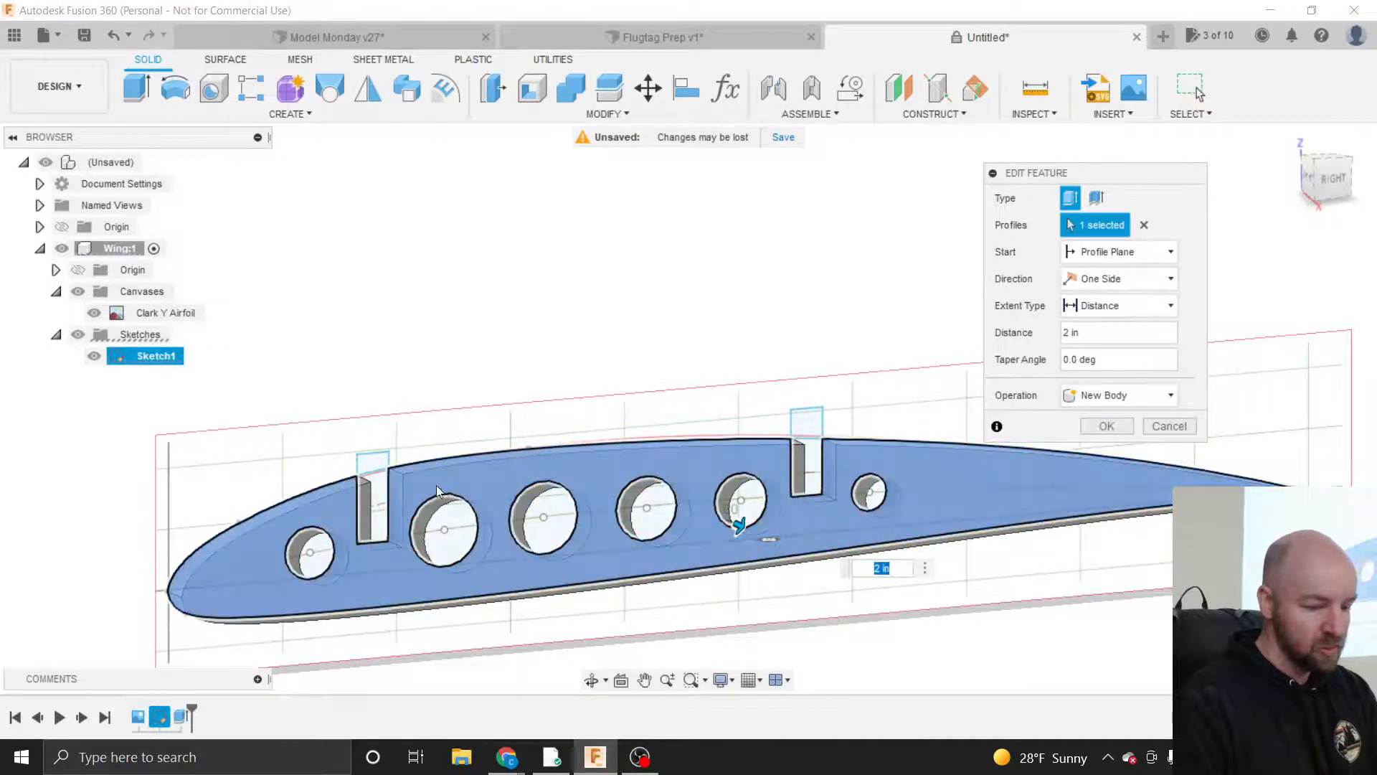
mouse_move(1312, 177)
mouse_down()
mouse_move(1360, 179)
mouse_move(1312, 177)
mouse_up()
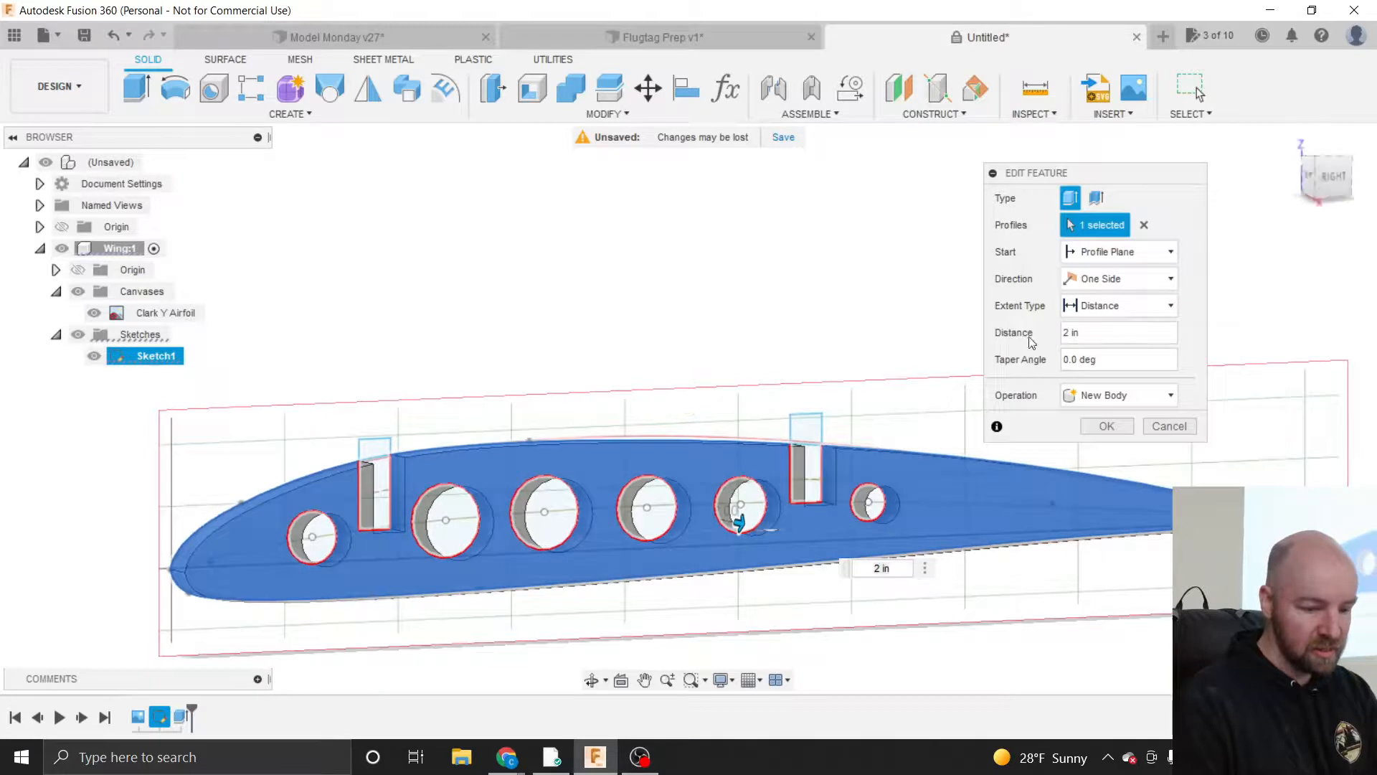
click(812, 463)
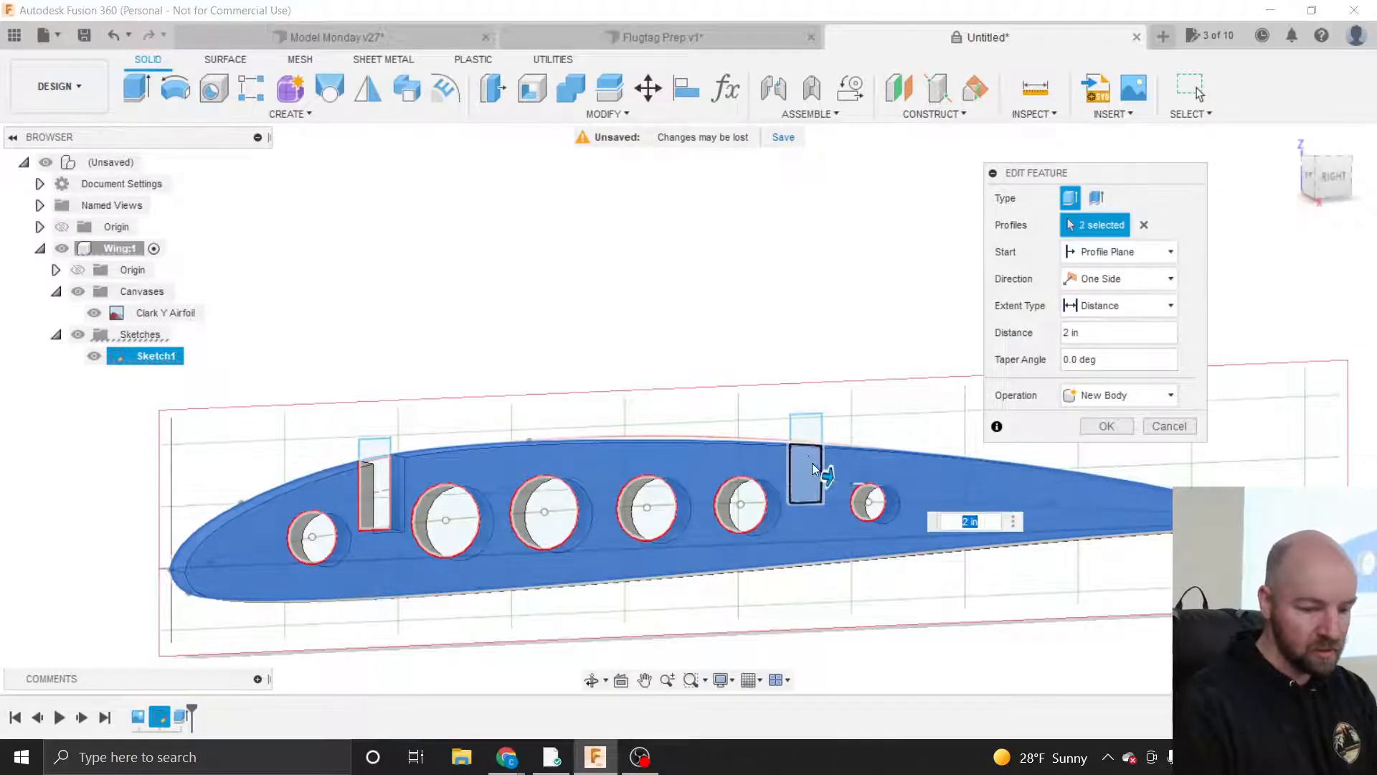
click(810, 461)
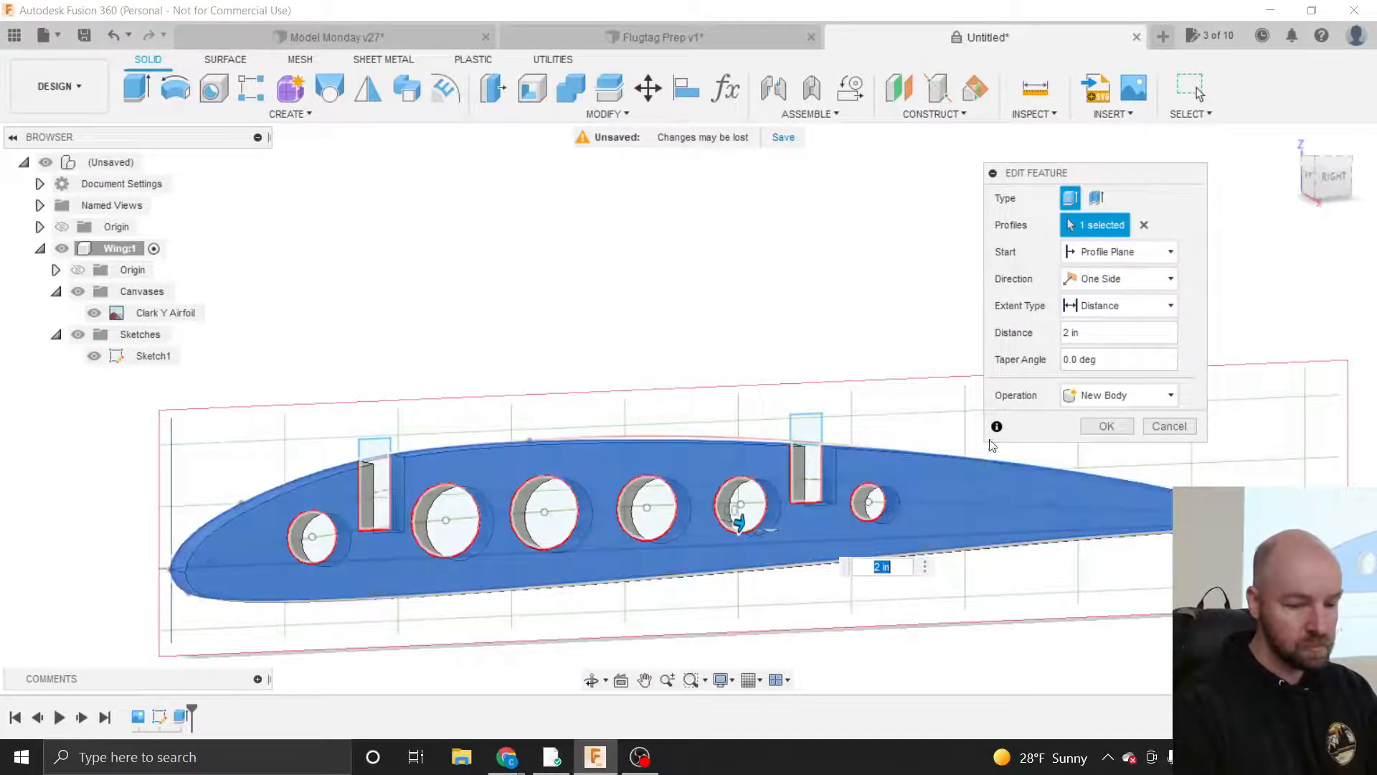
click(1159, 428)
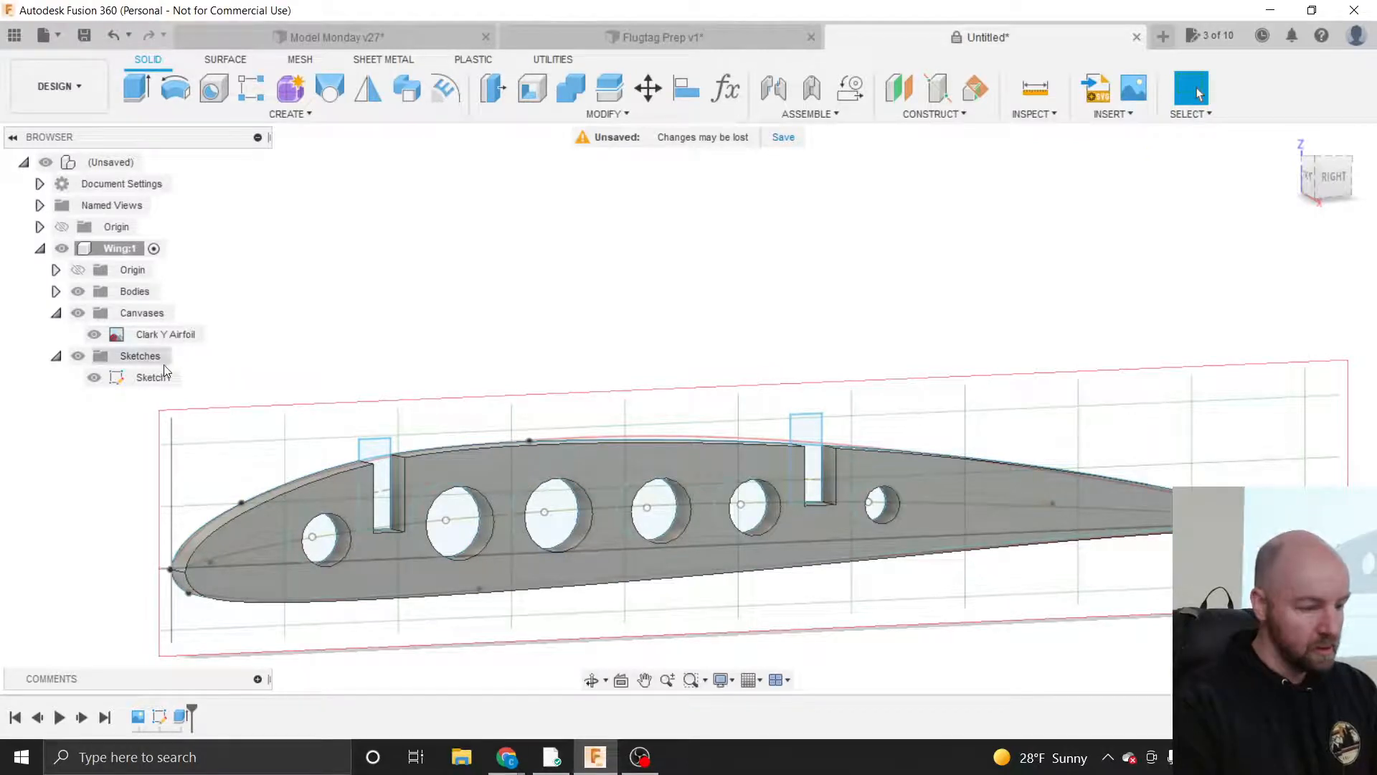
- Rename the wing component's sketch as Clark Y Airfoil
click(178, 378)
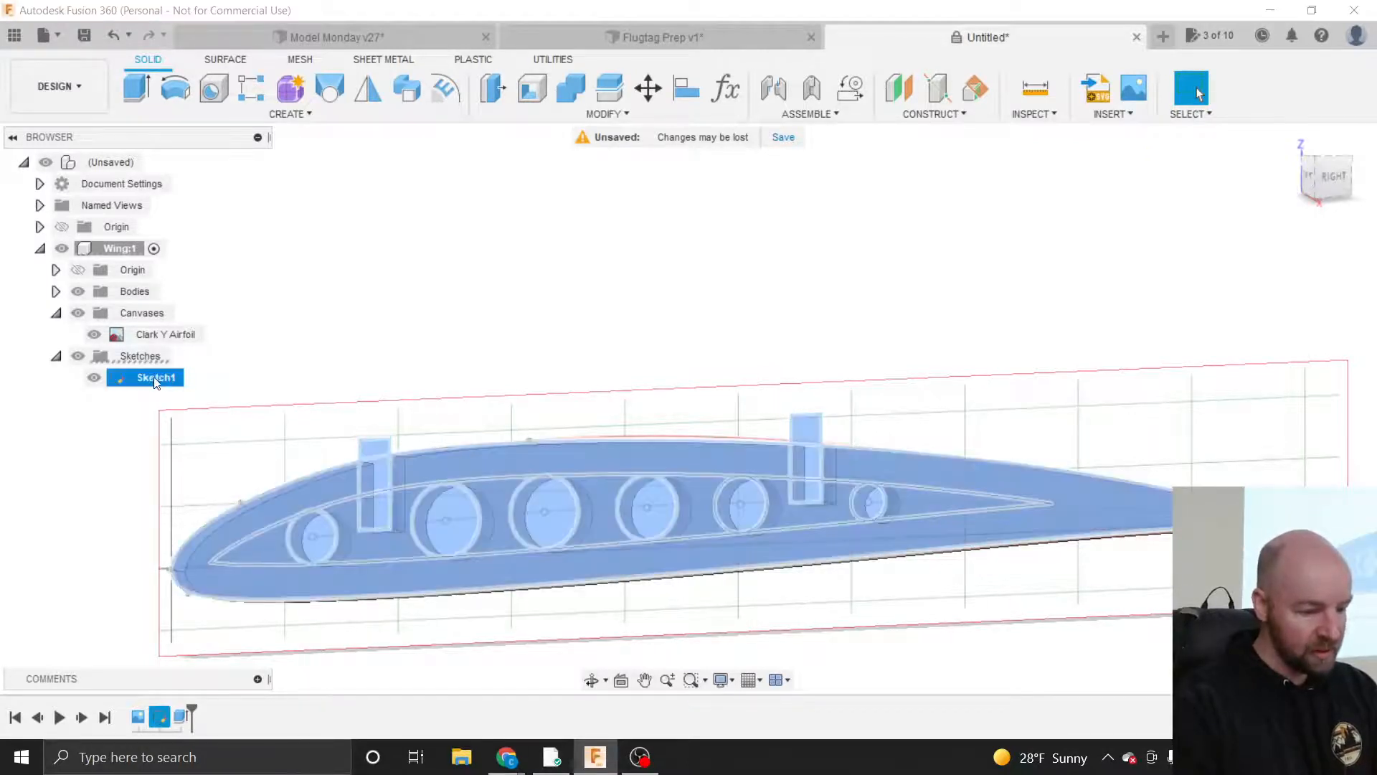
double_click(156, 380)
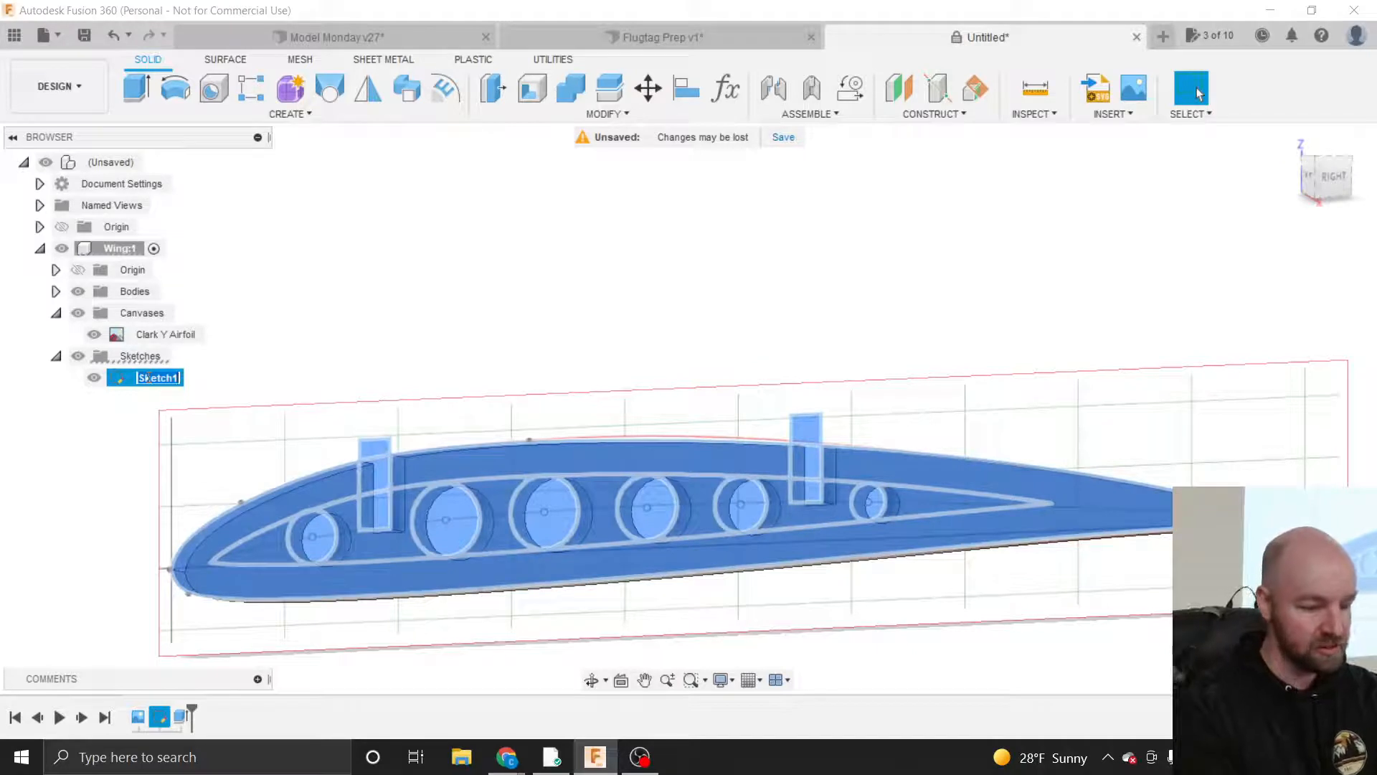
text(Clark Y Airfoil)
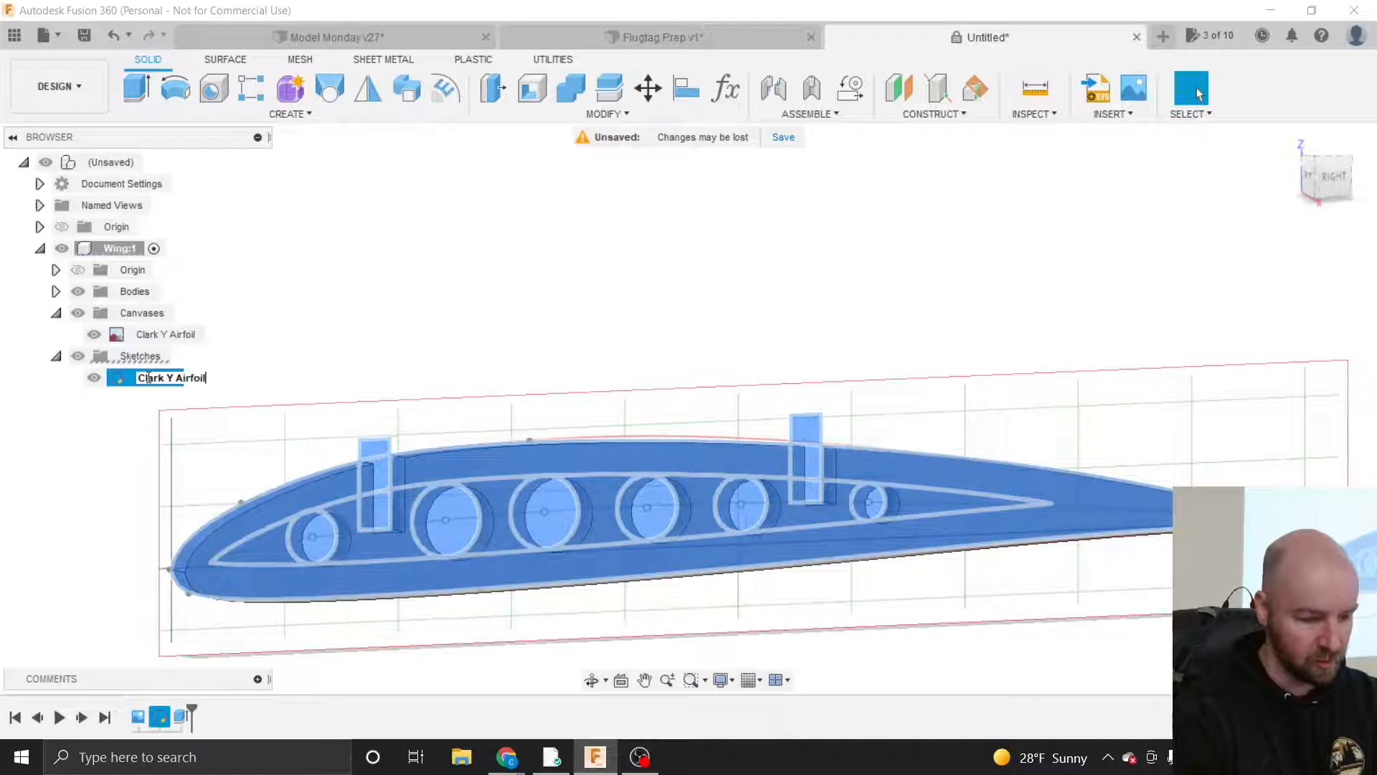
key(Return)
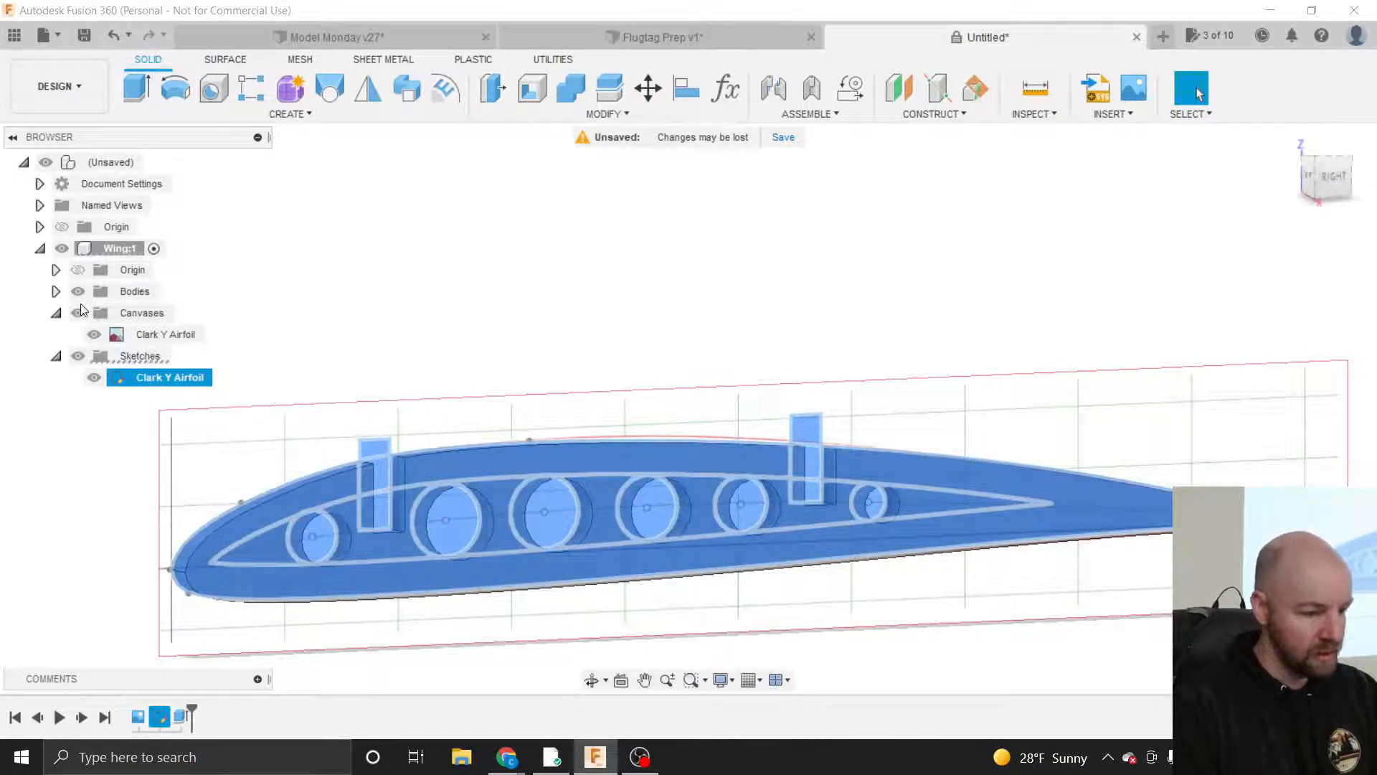
- Expand the wing component's bodies and rename the extruded rib body as Airfoil
click(55, 291)
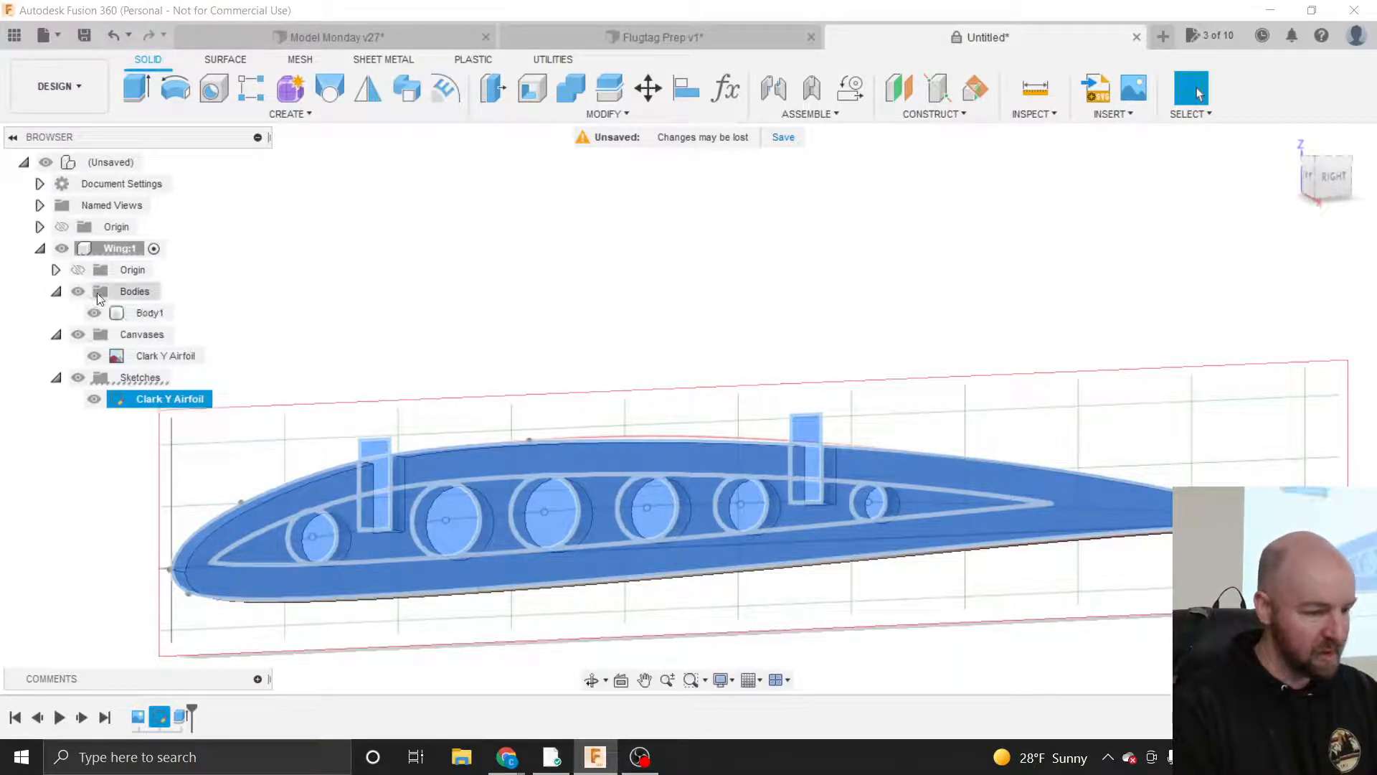
click(147, 313)
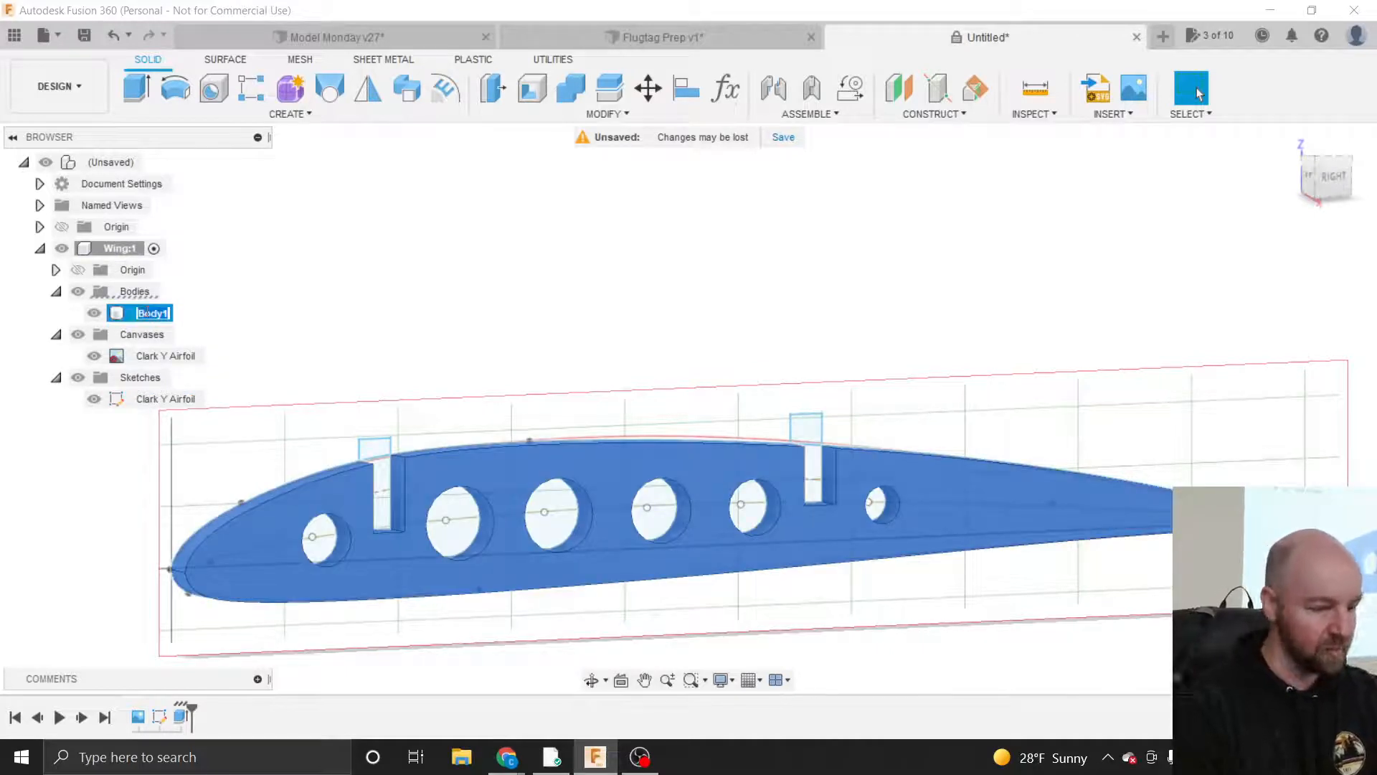
click(205, 323)
double_click(153, 315)
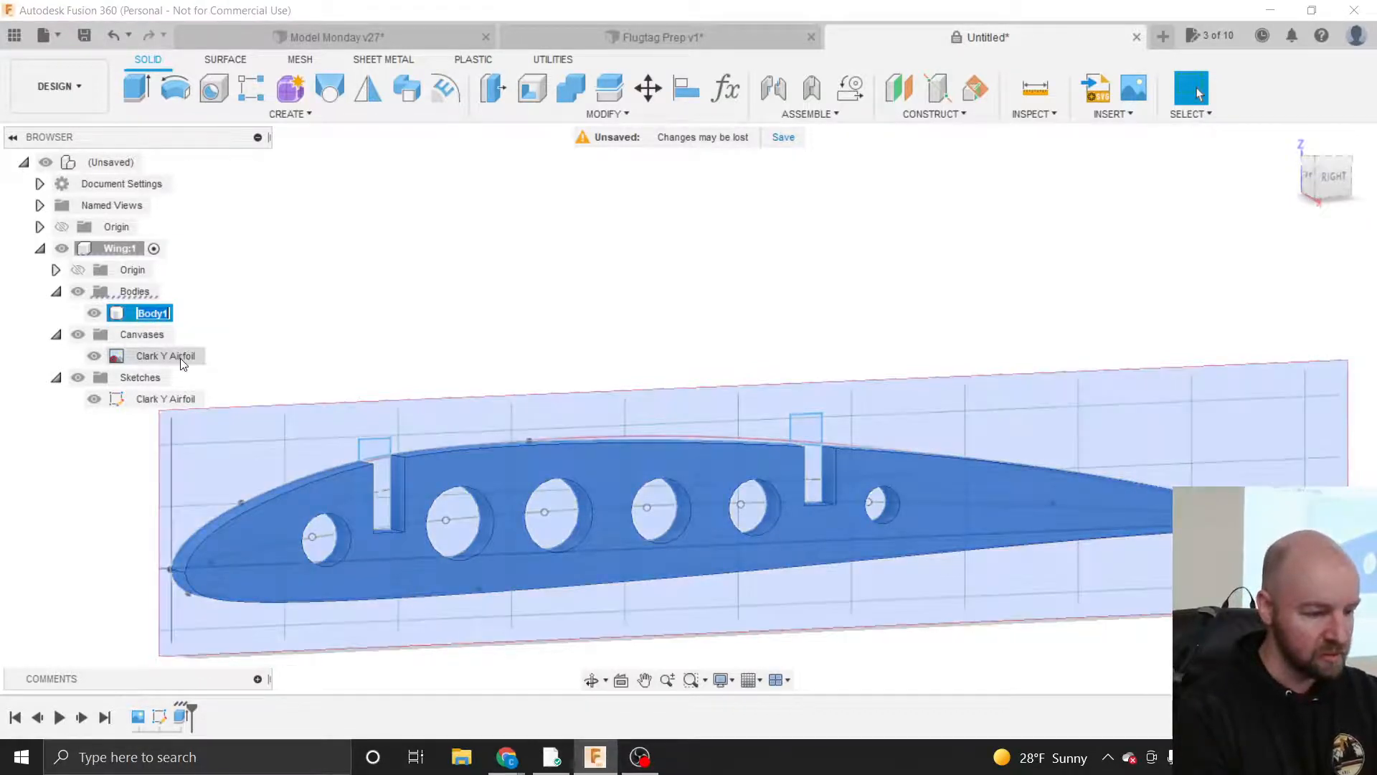
text(Airfoil)
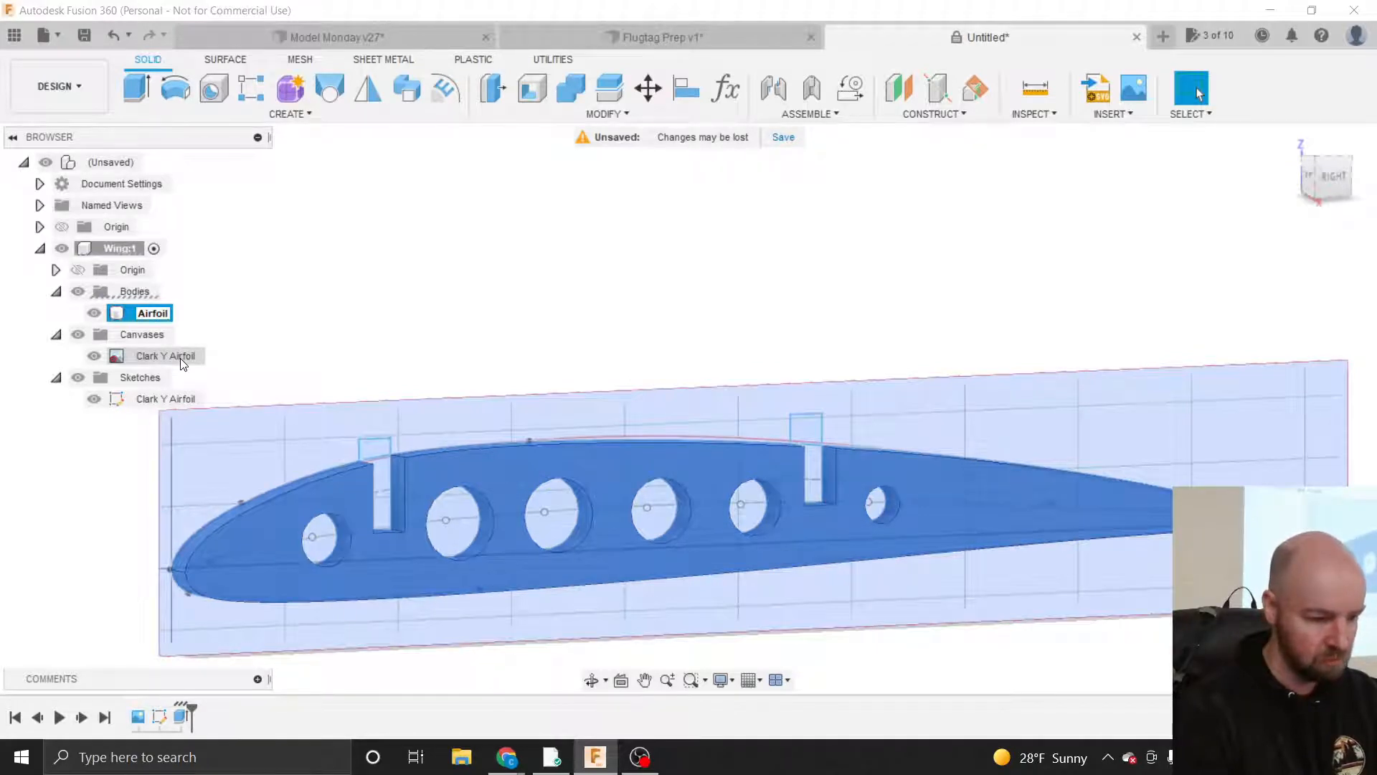
key(Return)
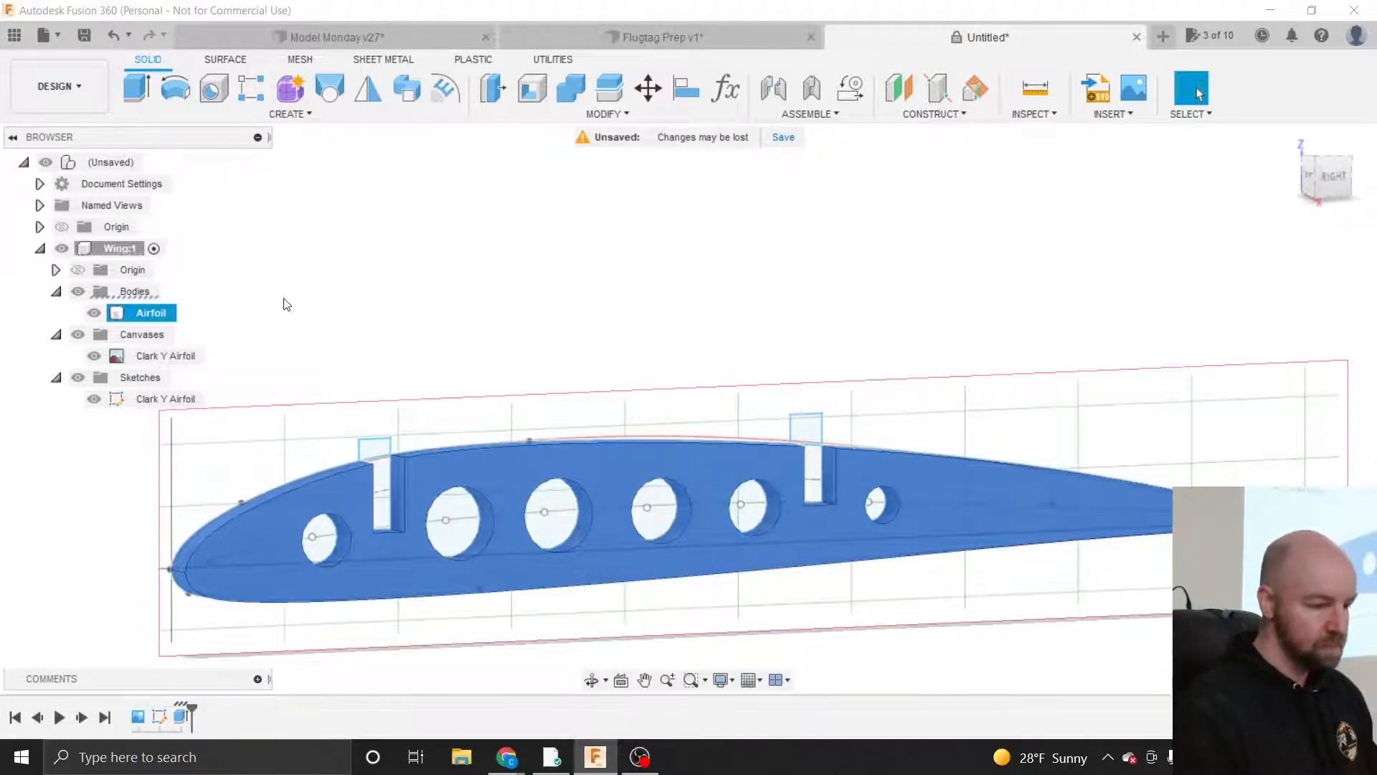
click(219, 309)
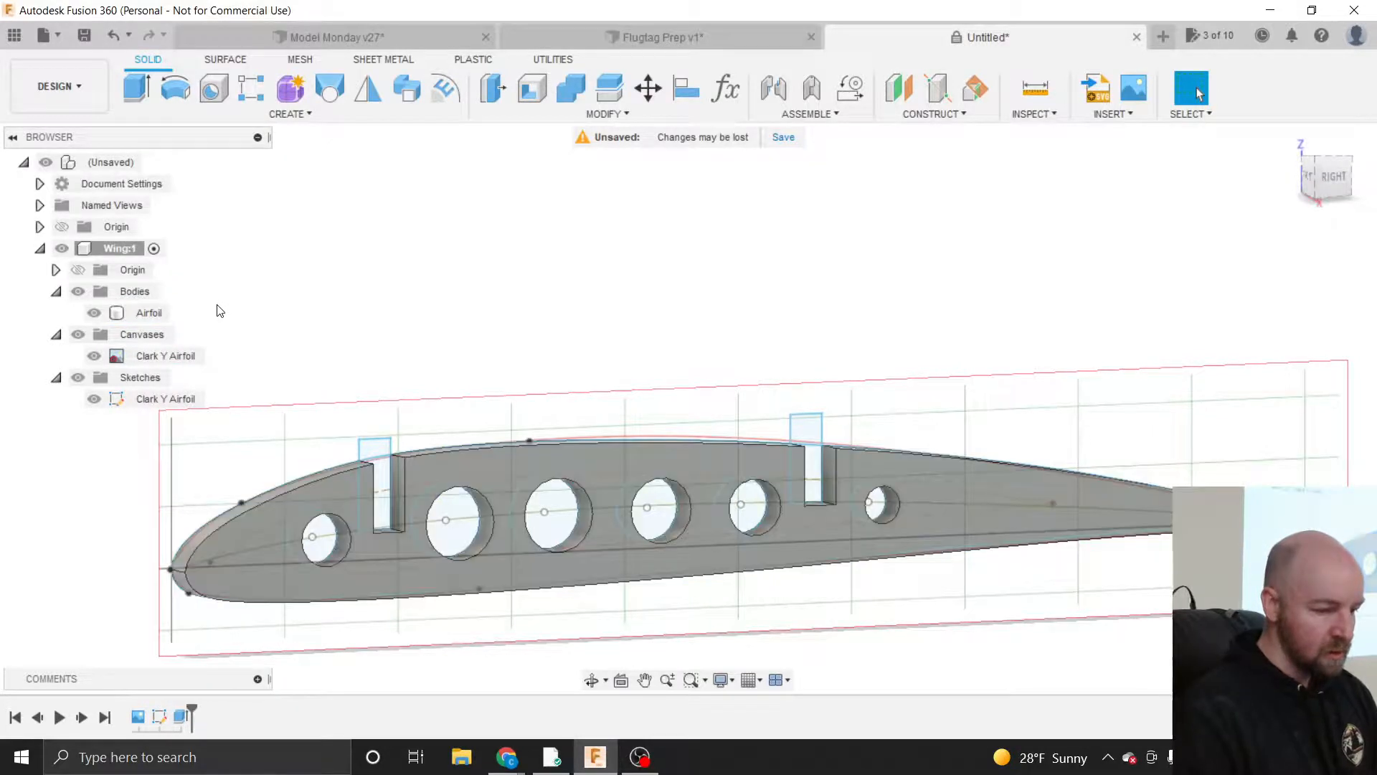
click(150, 313)
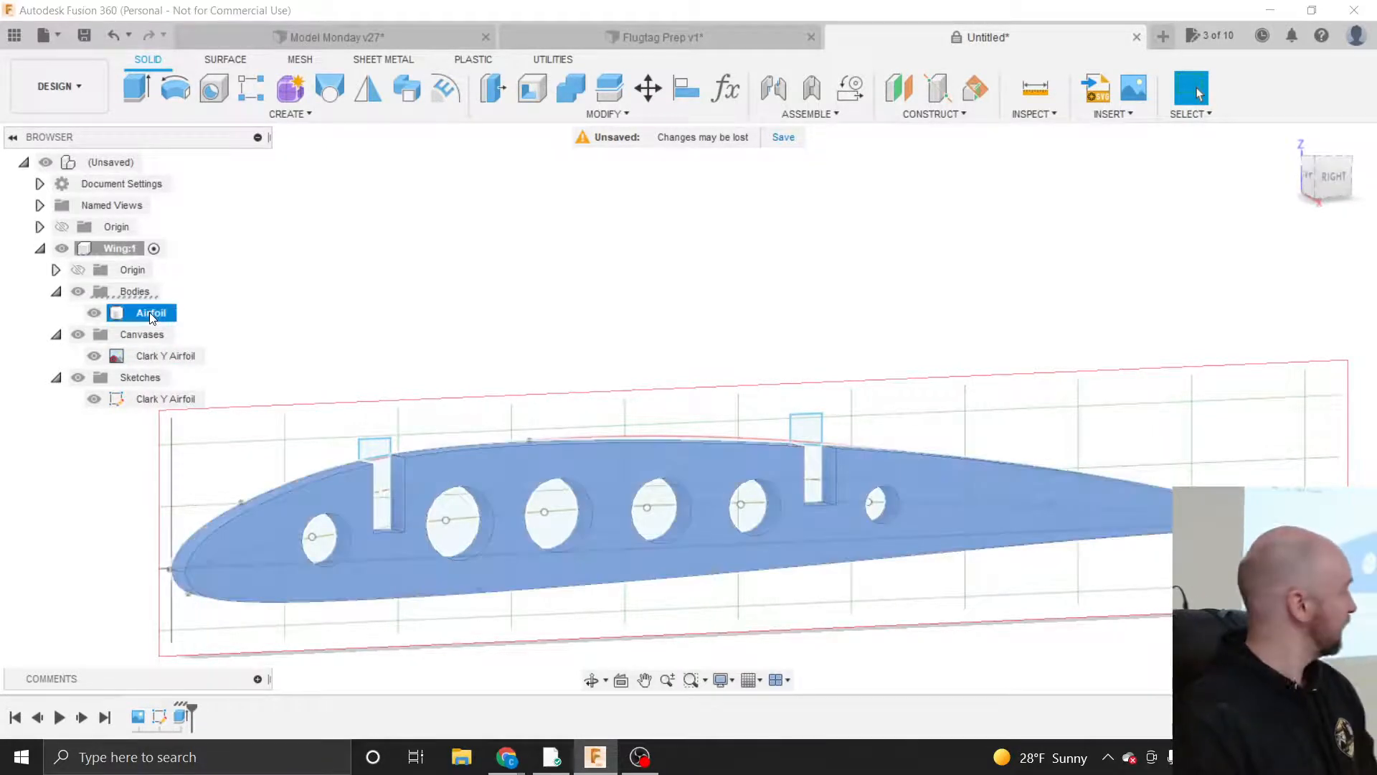
double_click(151, 314)
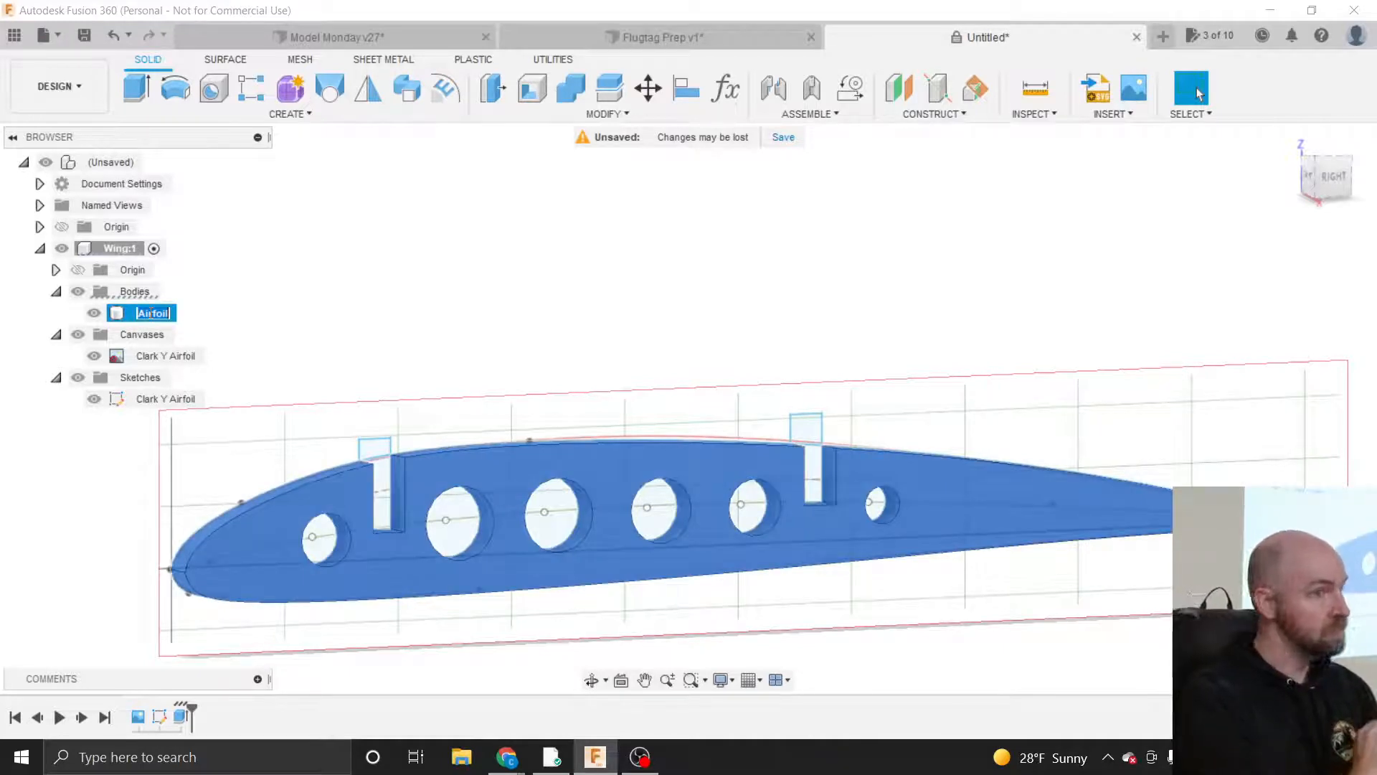
key(Return)
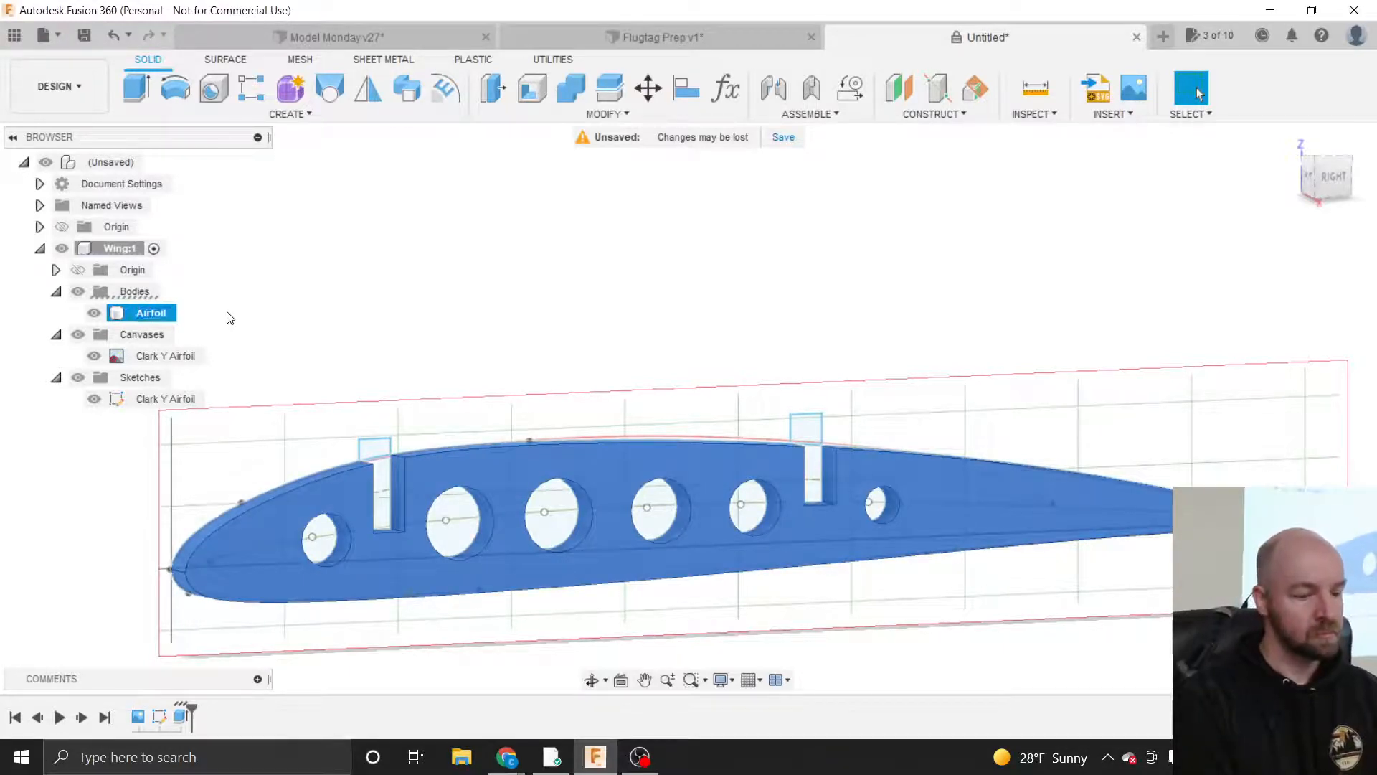
click(230, 318)
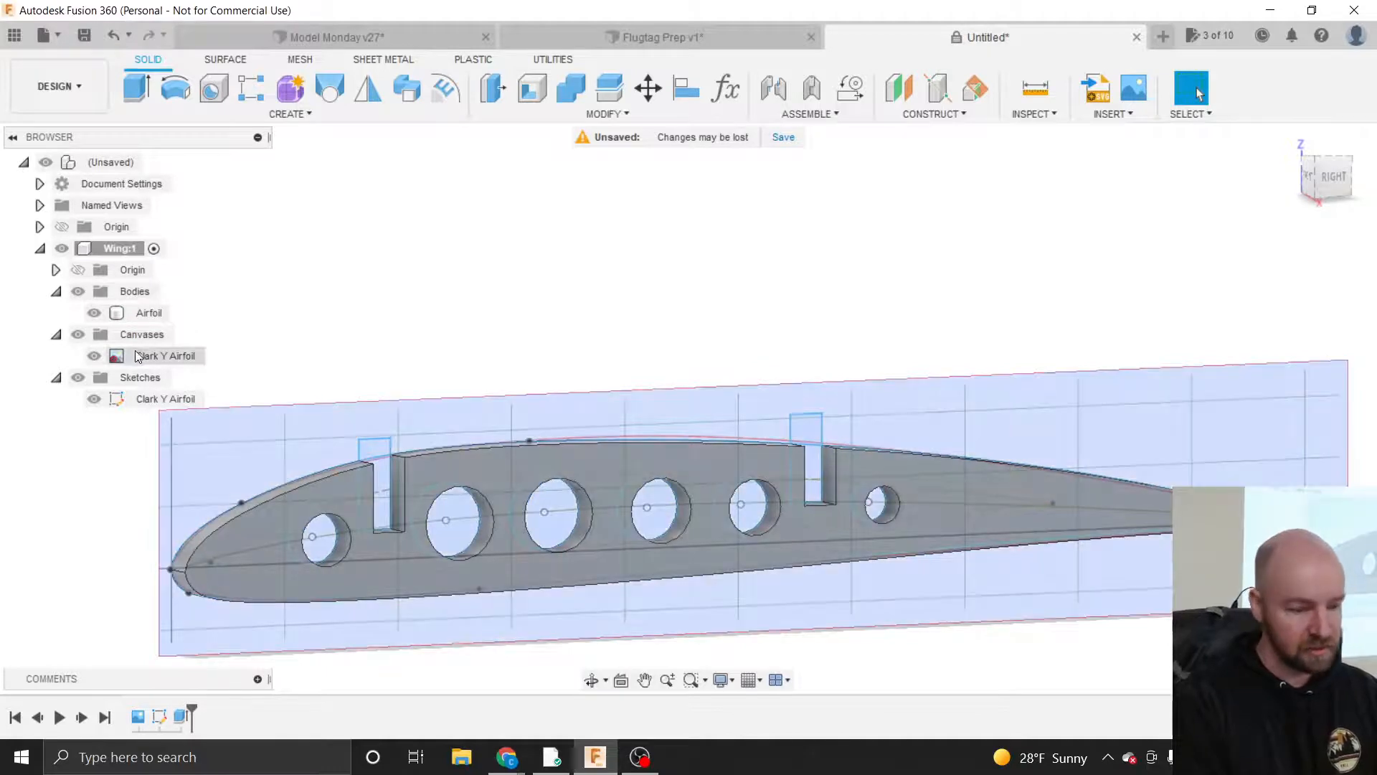
- Hide the Clark Y Airfoil sketch and show it again
click(101, 399)
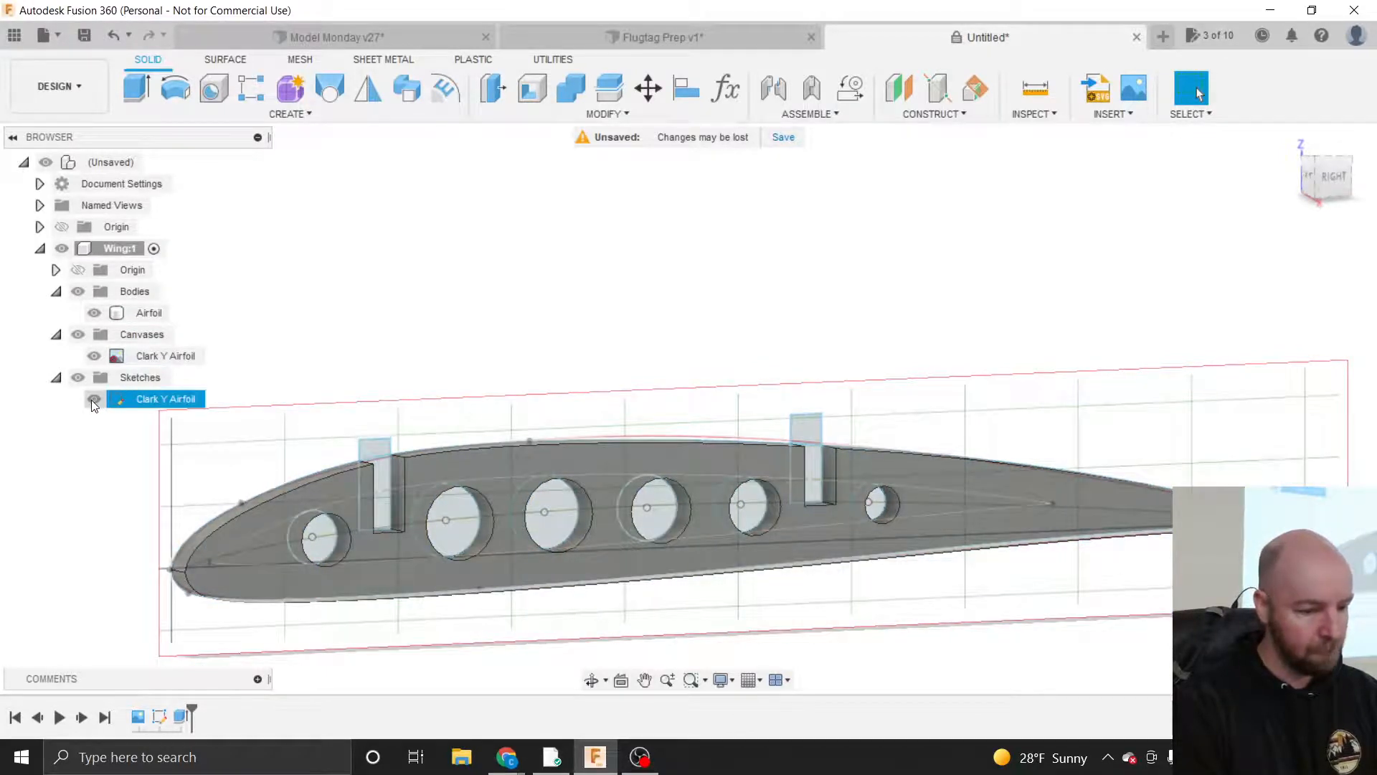
click(94, 399)
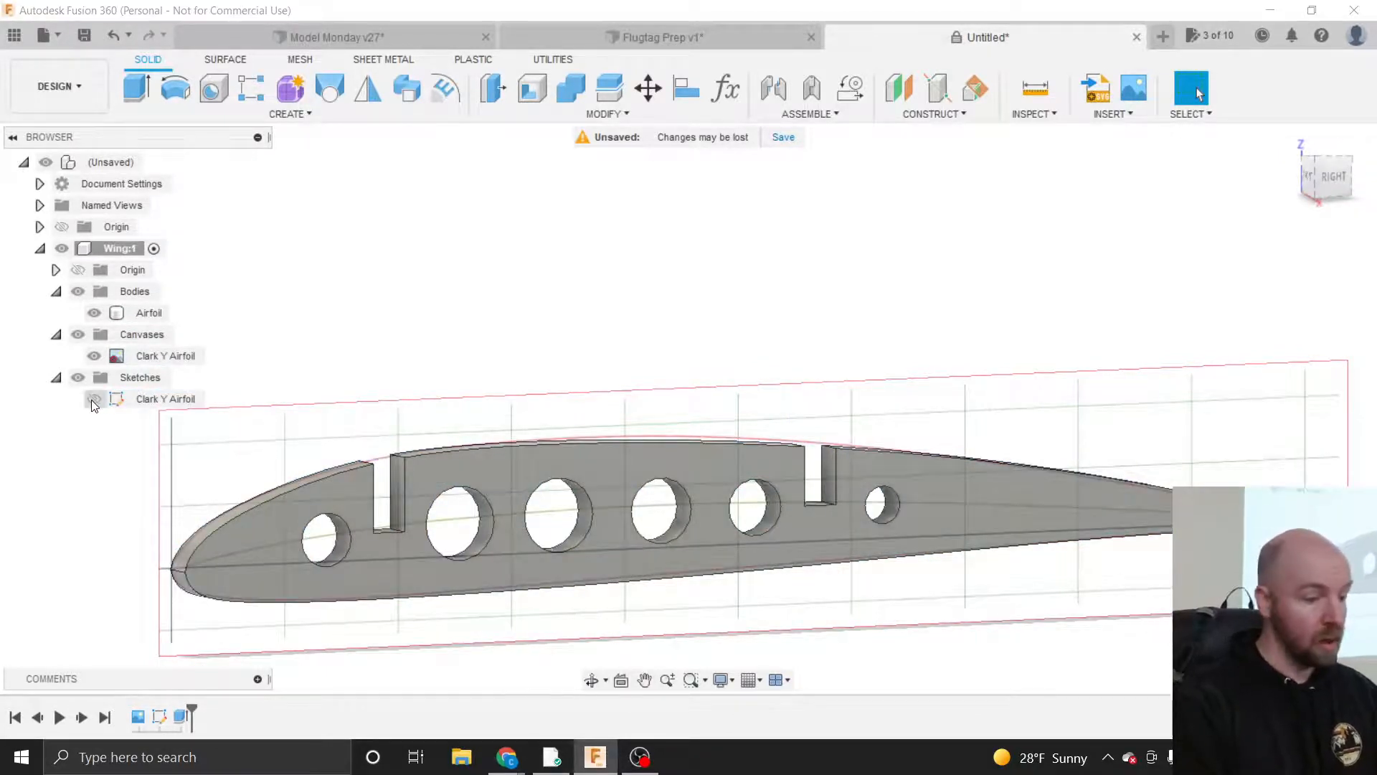
click(93, 399)
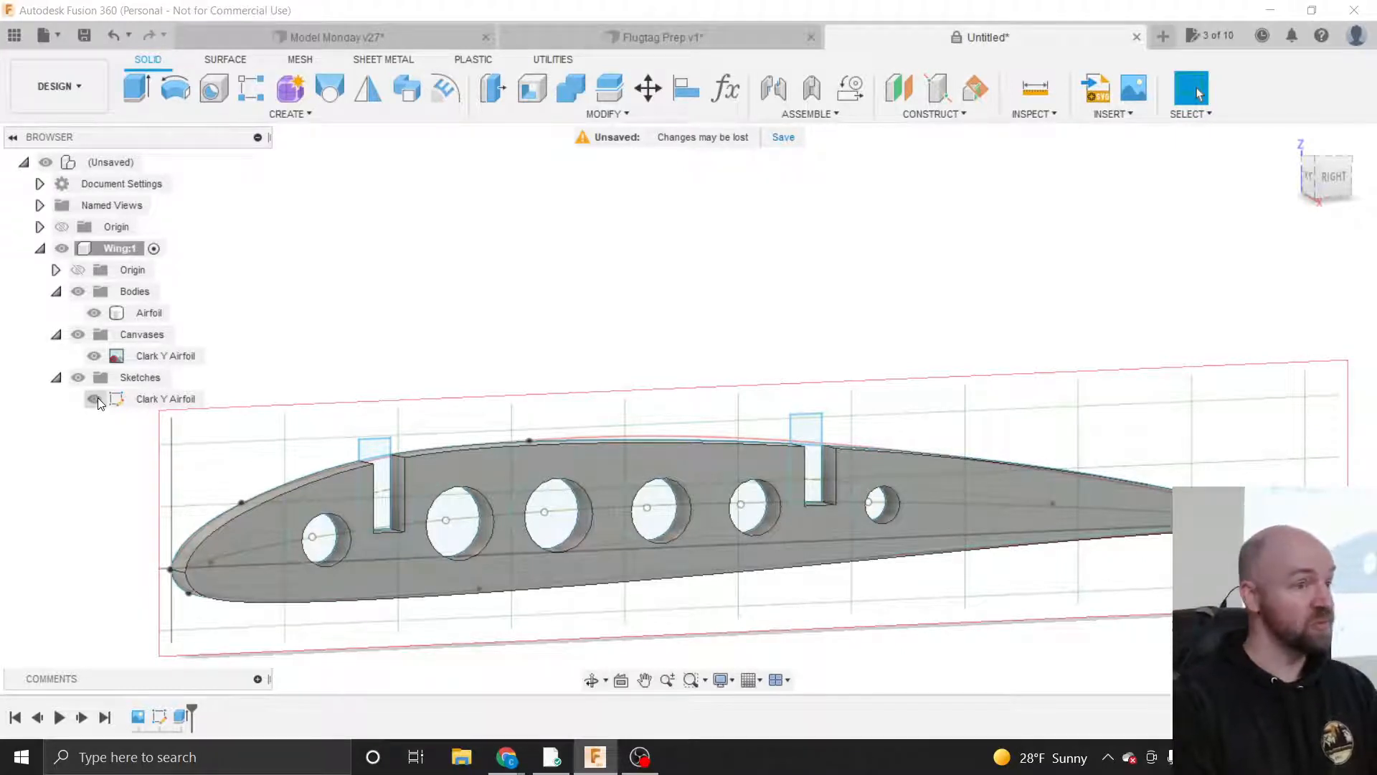
click(151, 403)
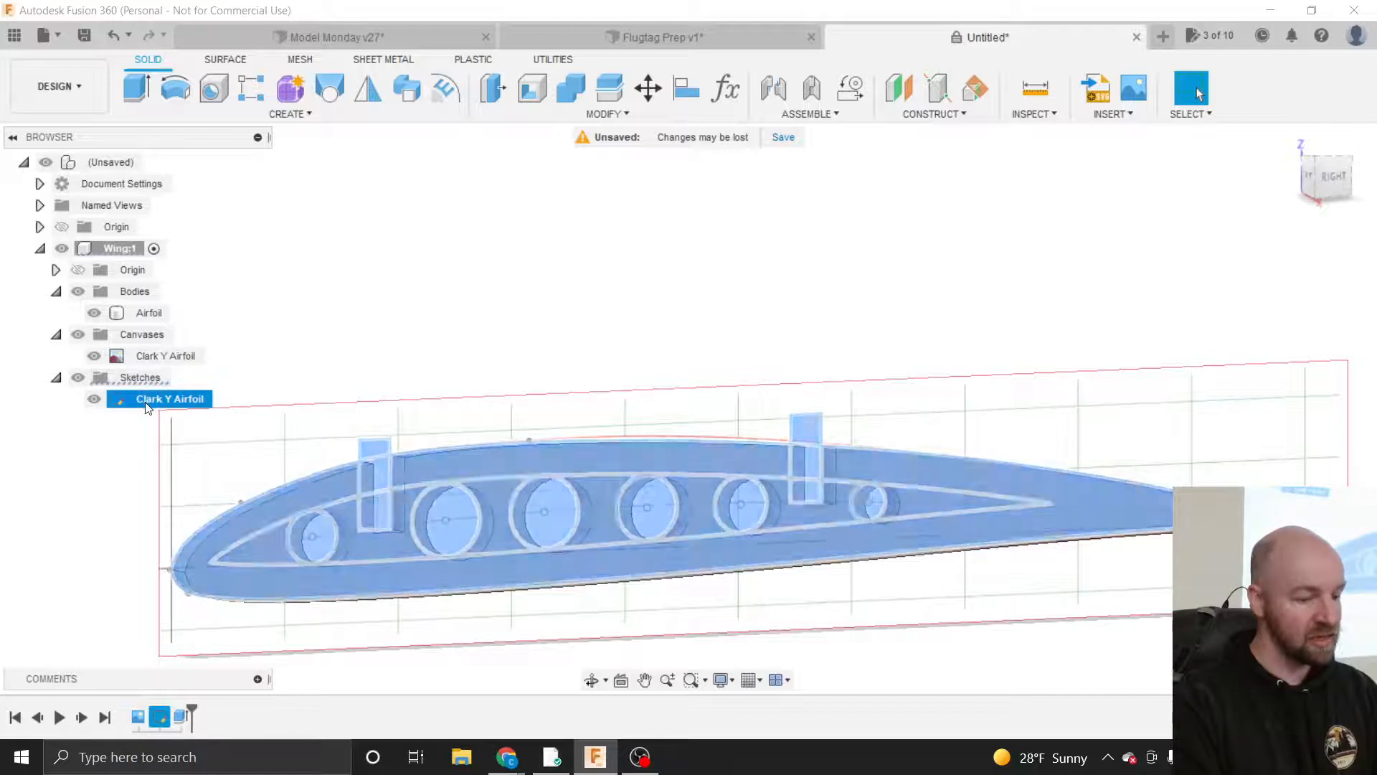
click(129, 378)
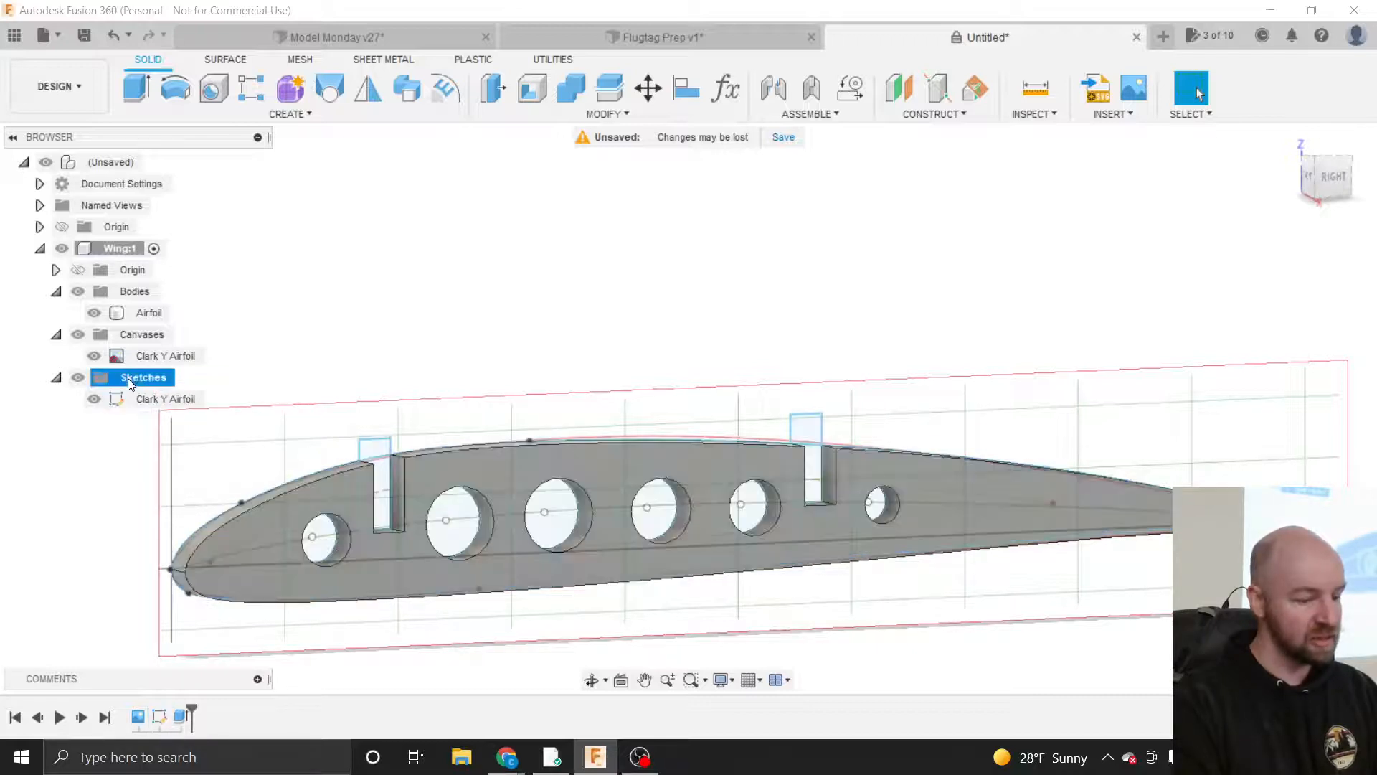
click(158, 398)
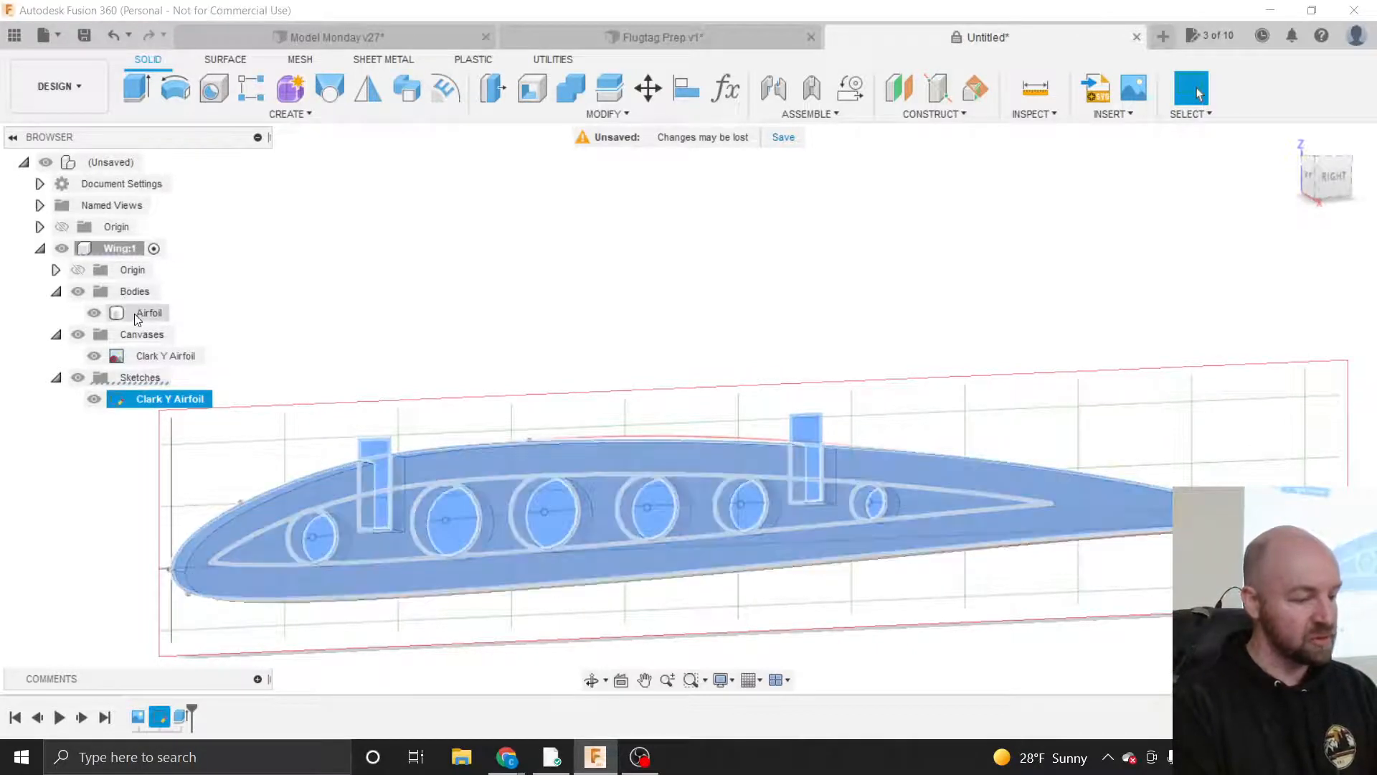
click(135, 313)
click(153, 402)
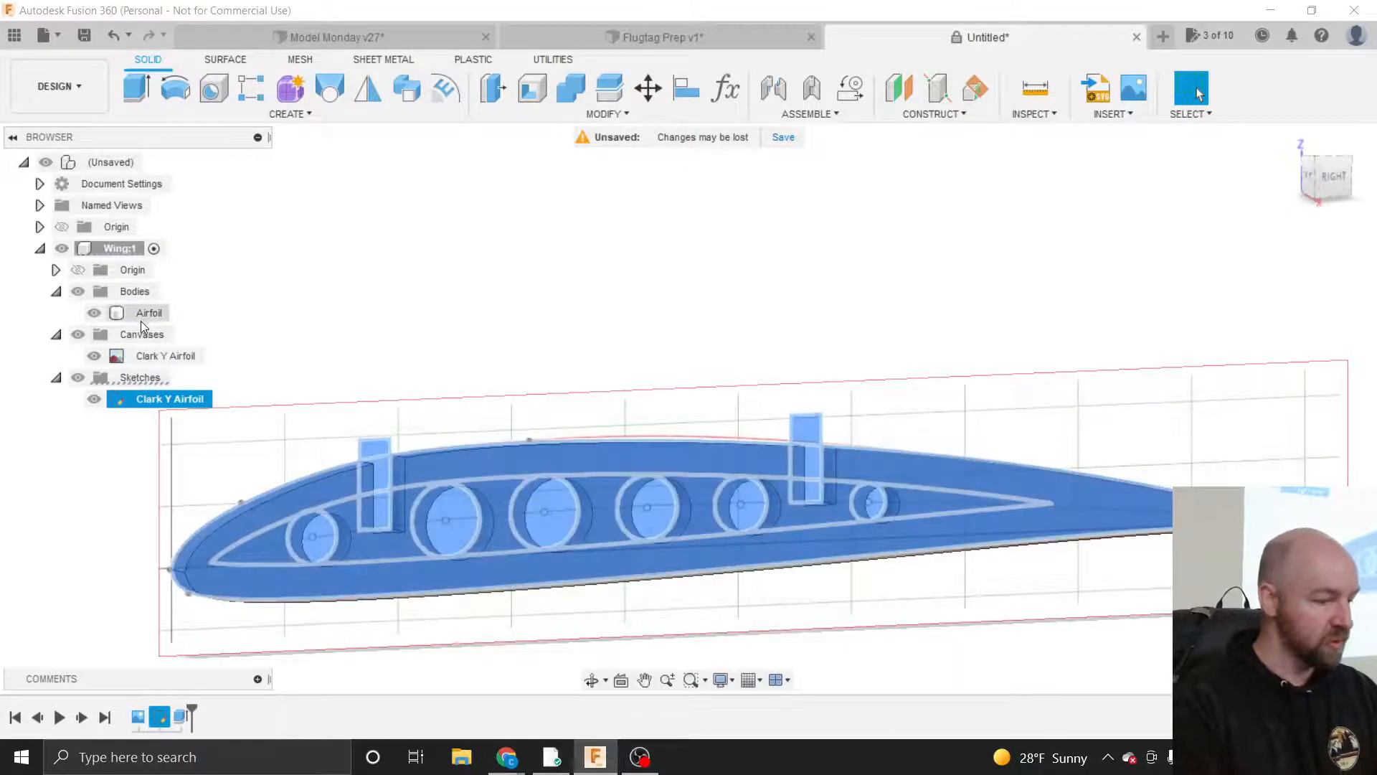
click(140, 315)
- Rename the Clark Y Airfoil sketch as Airfoil, matching the name of the rib body
click(143, 398)
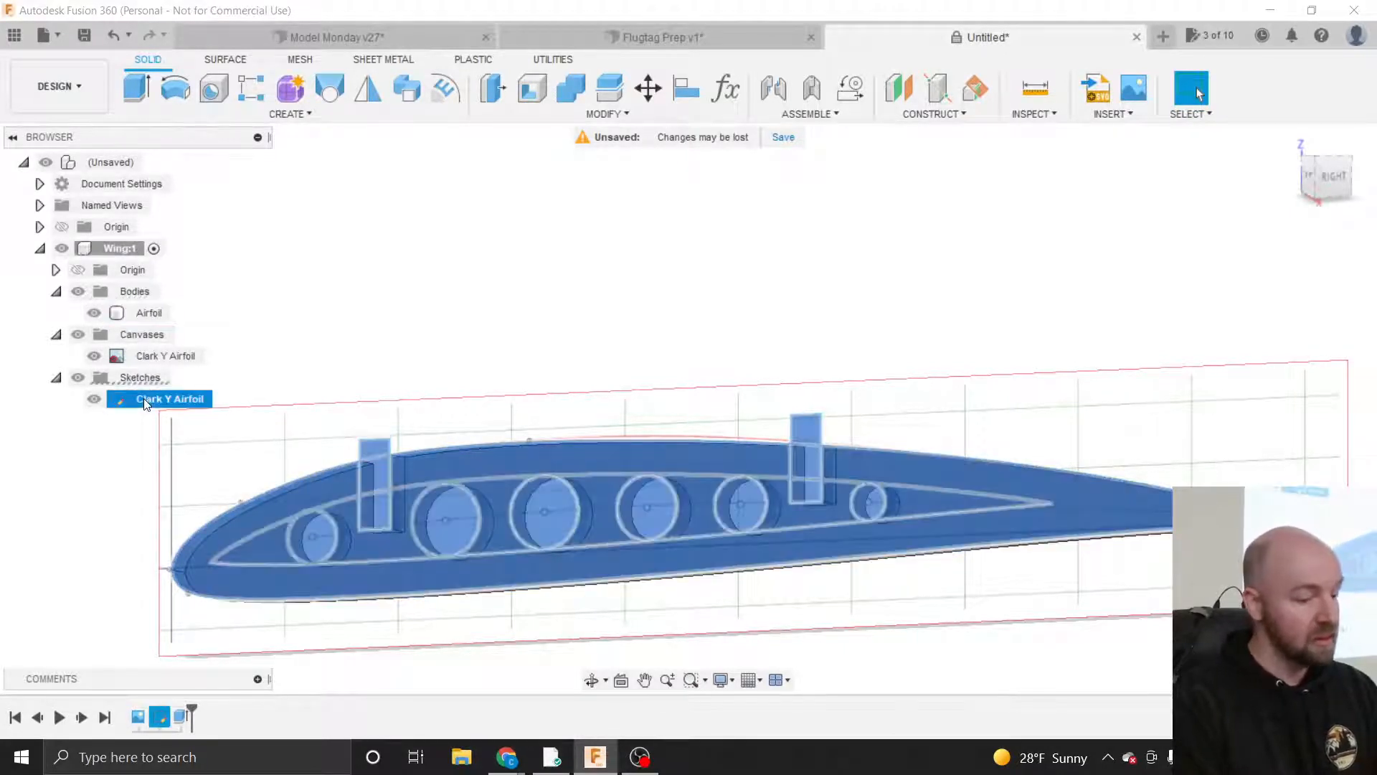
click(144, 400)
text(A)
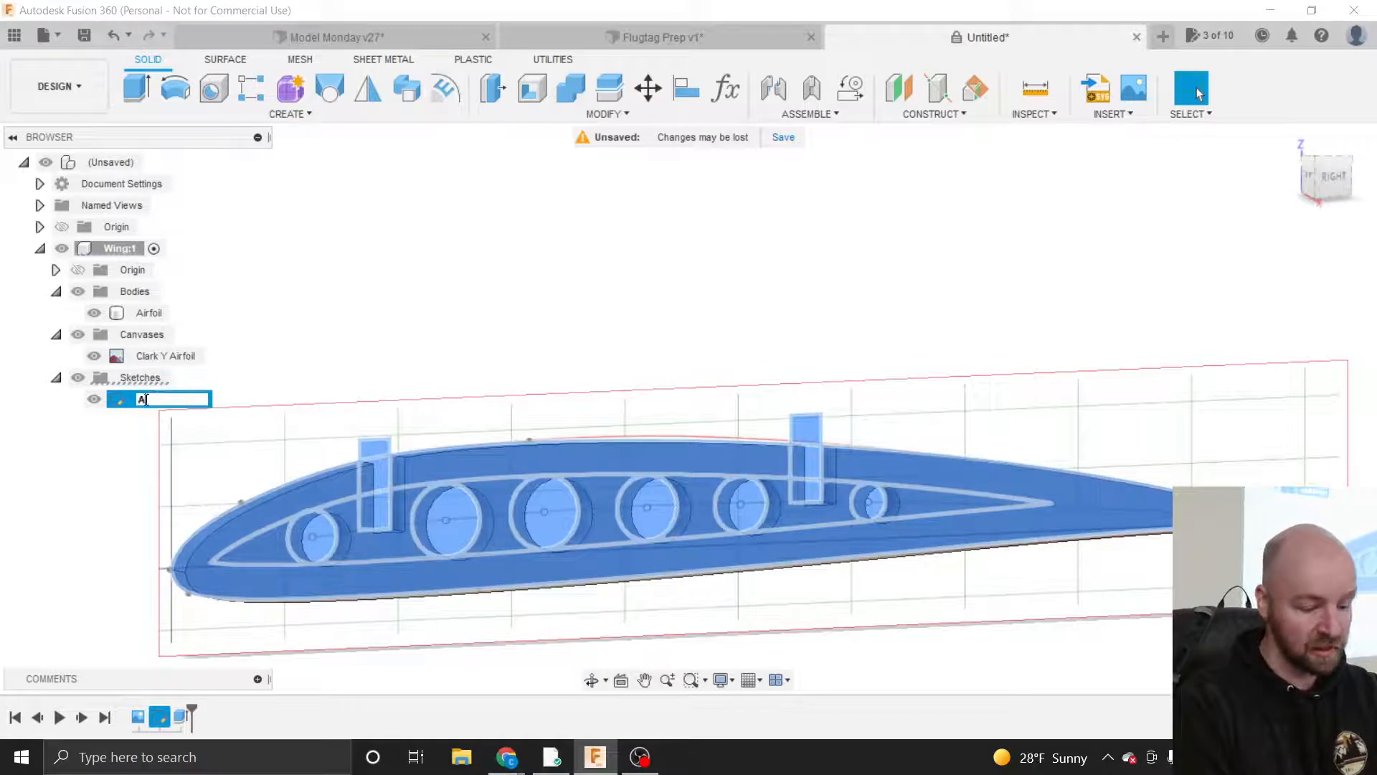
text(irfoil)
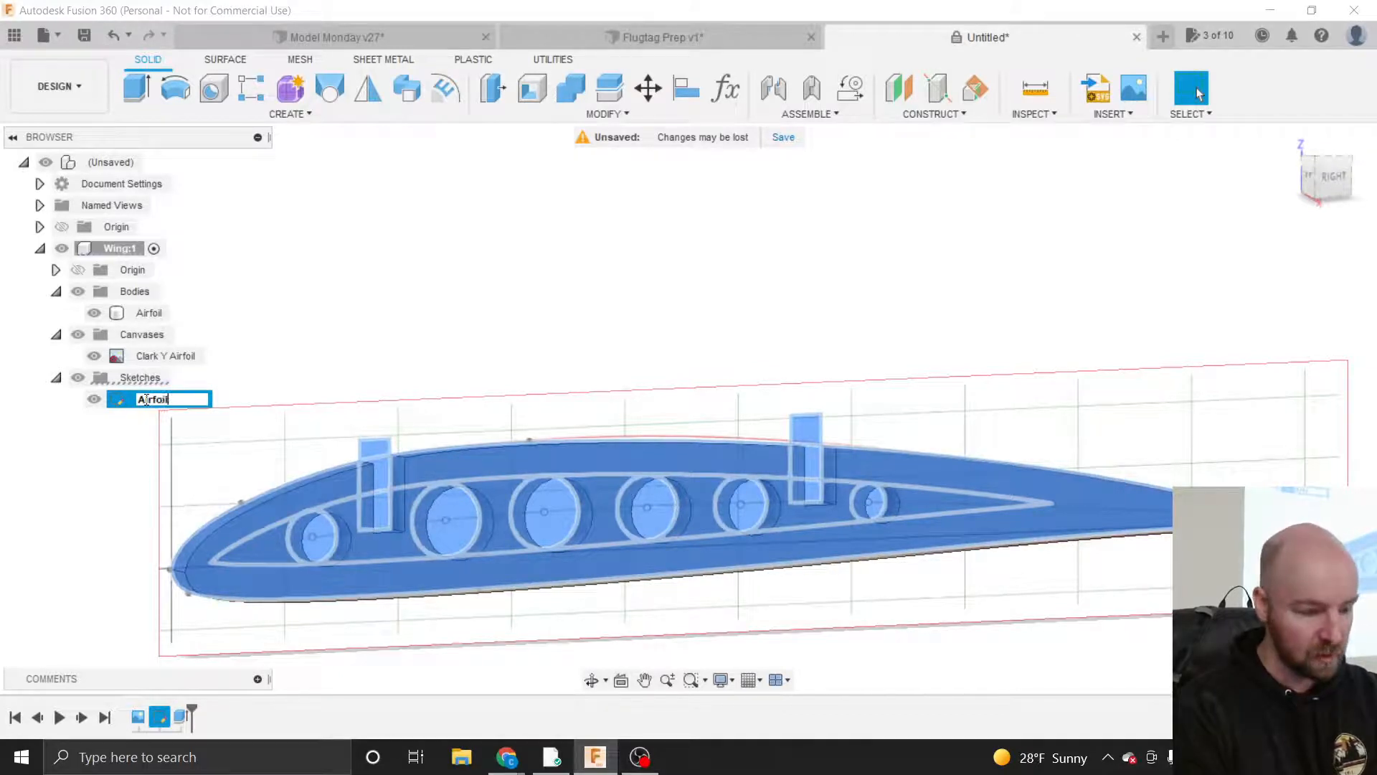
key(Return)
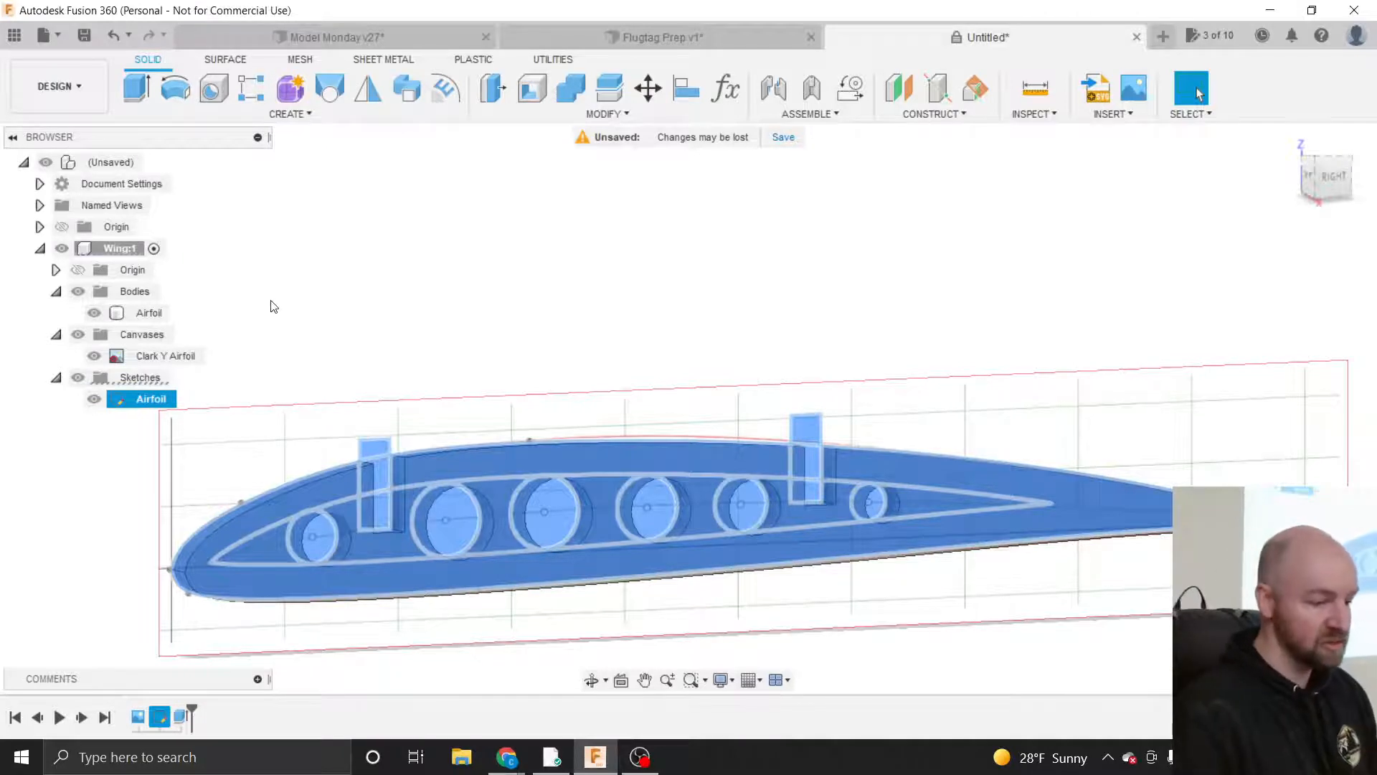
- Highlight the Airfoil body and the Airfoil sketch in turn, and switch the sketch's visibility off and on
click(153, 312)
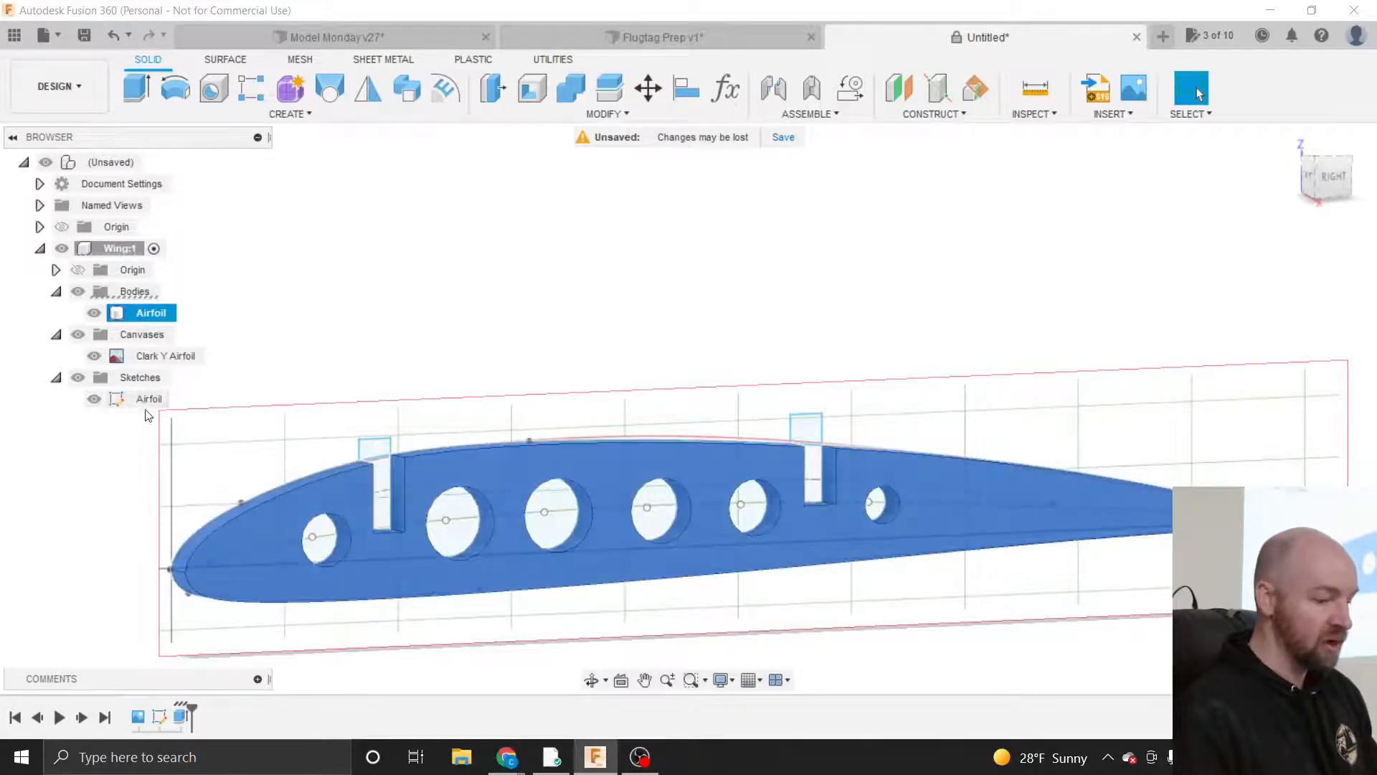
click(144, 402)
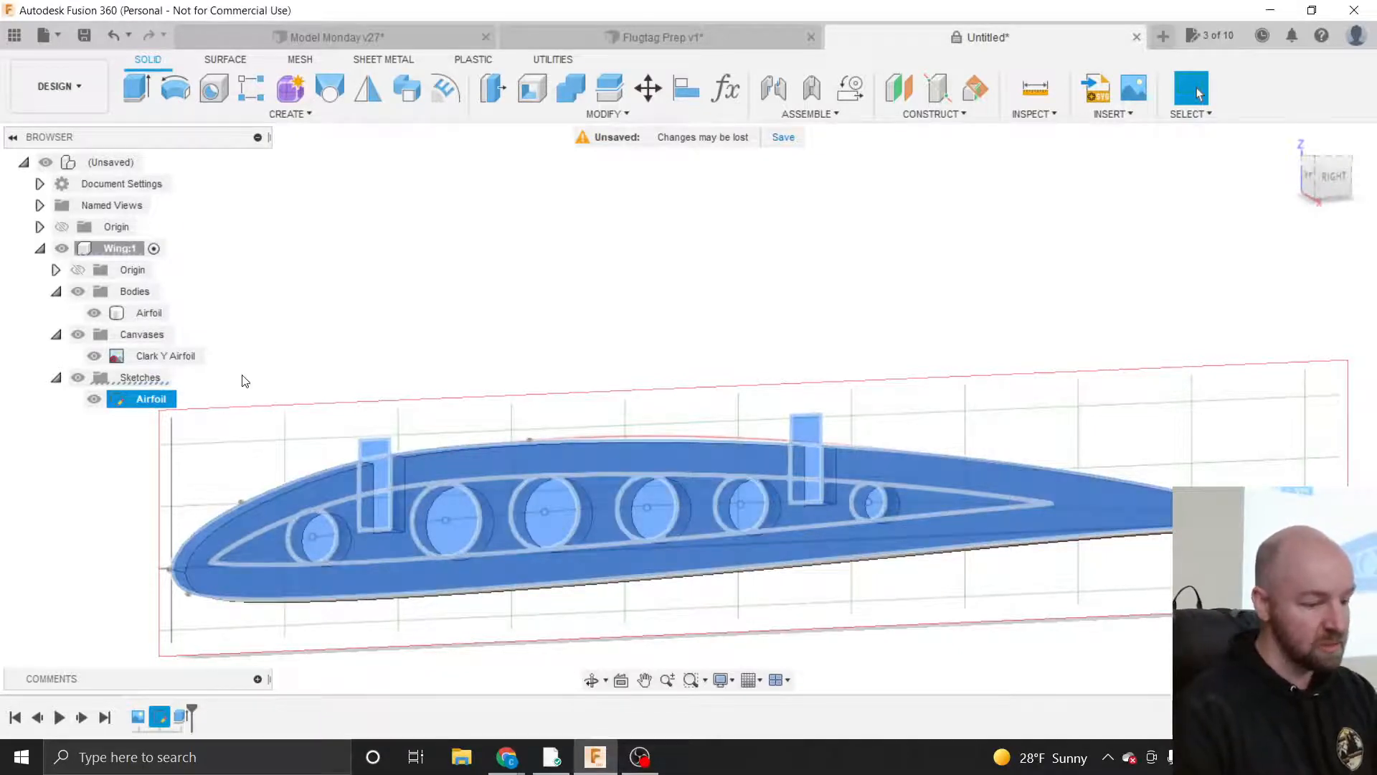
key(Escape)
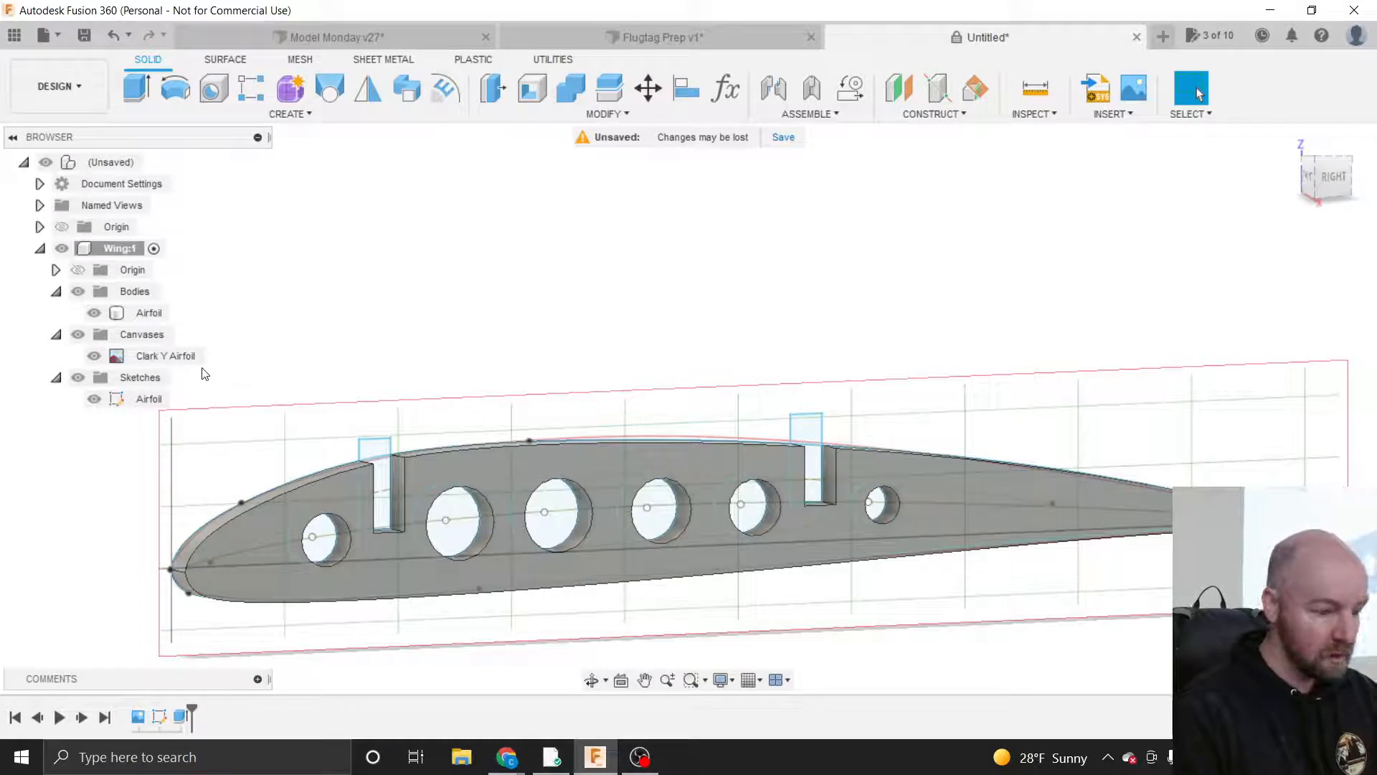
click(94, 399)
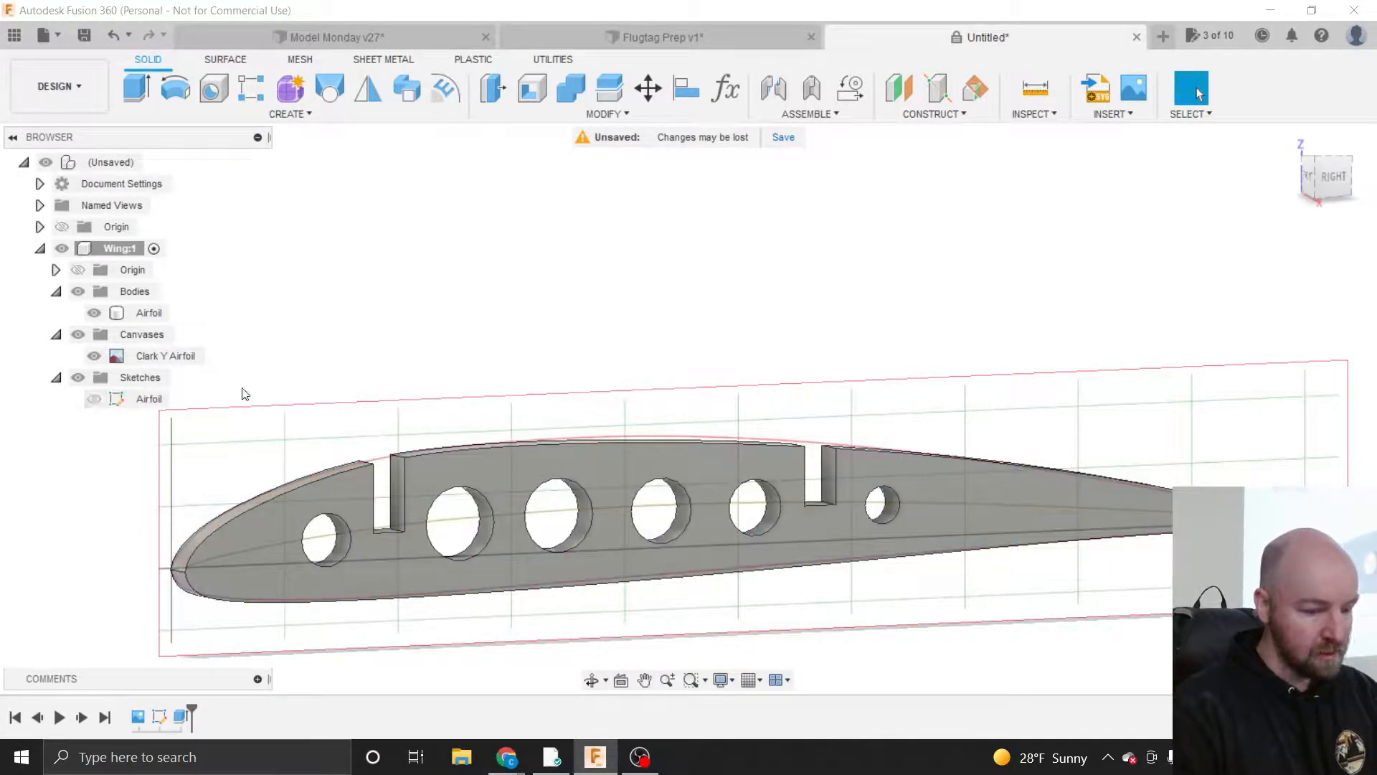
click(96, 400)
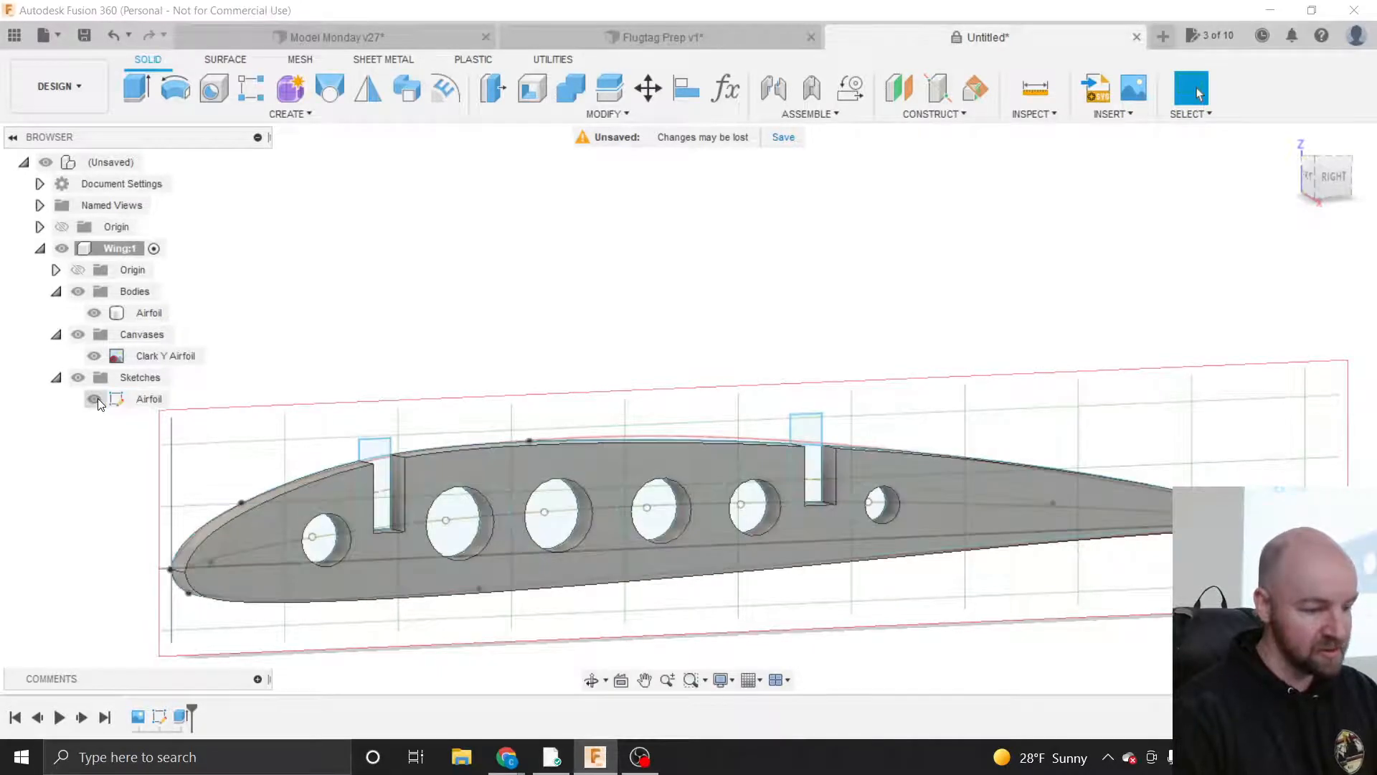
- Hide the Airfoil sketch and the Clark Y Airfoil canvas so only the rib body is shown
click(94, 399)
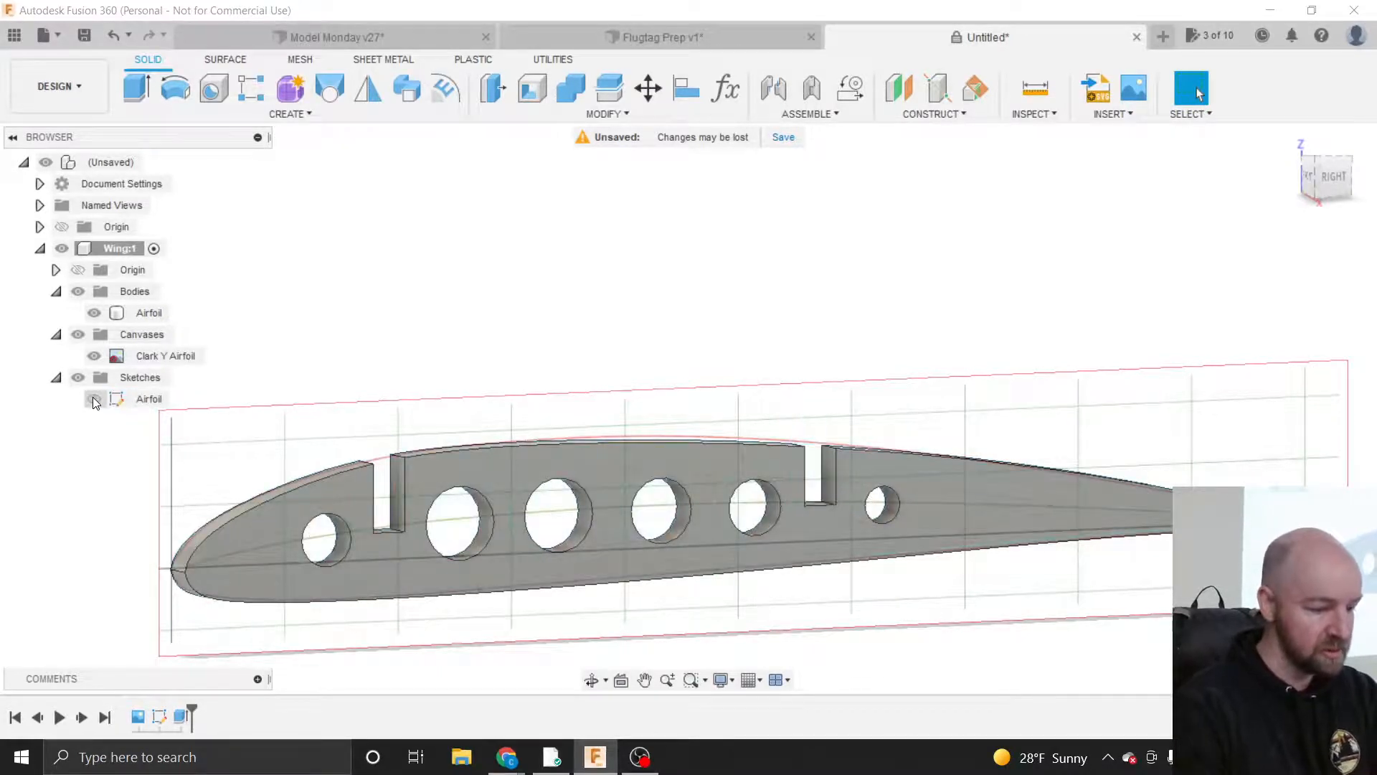
click(94, 357)
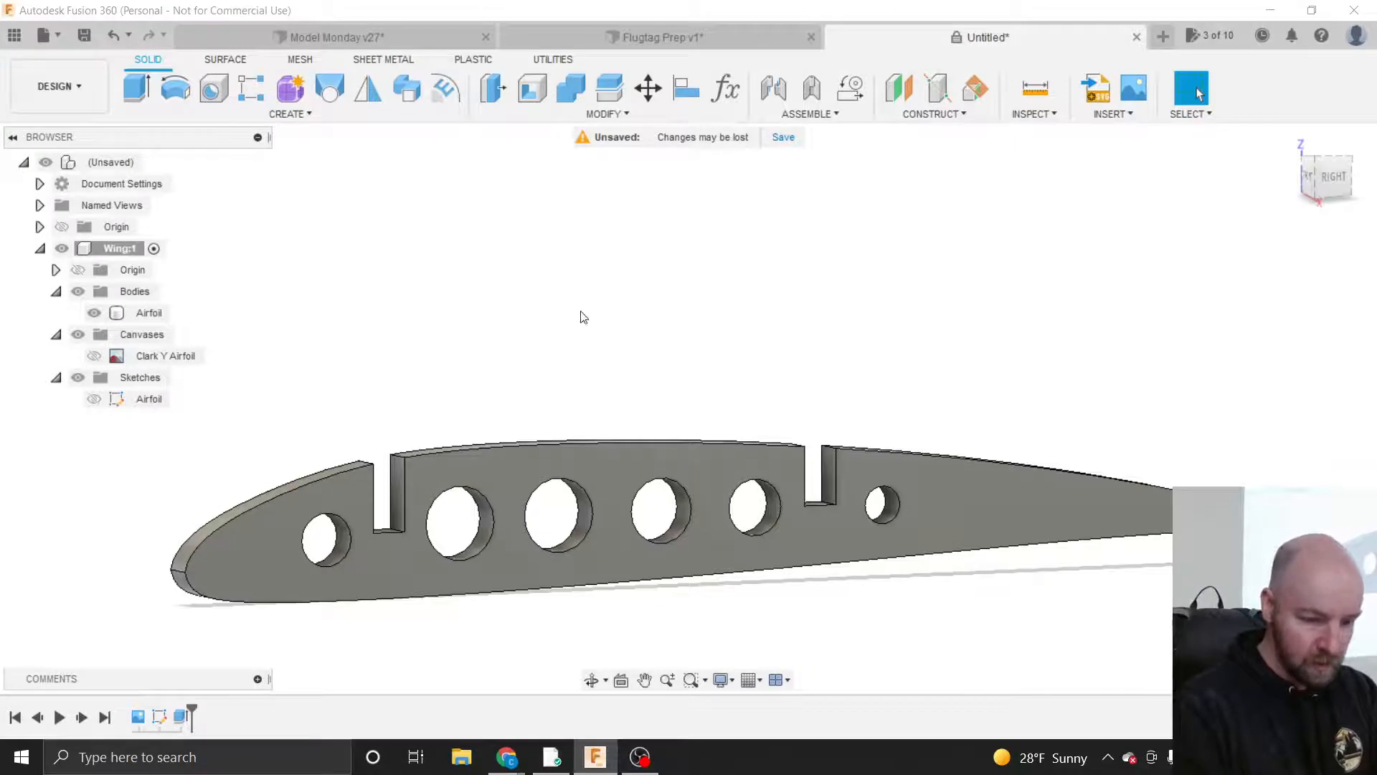
scroll(578, 314, down, 2)
mouse_move(1302, 173)
mouse_down()
mouse_move(1341, 188)
mouse_move(1334, 196)
mouse_up()
scroll(508, 271, down, 3)
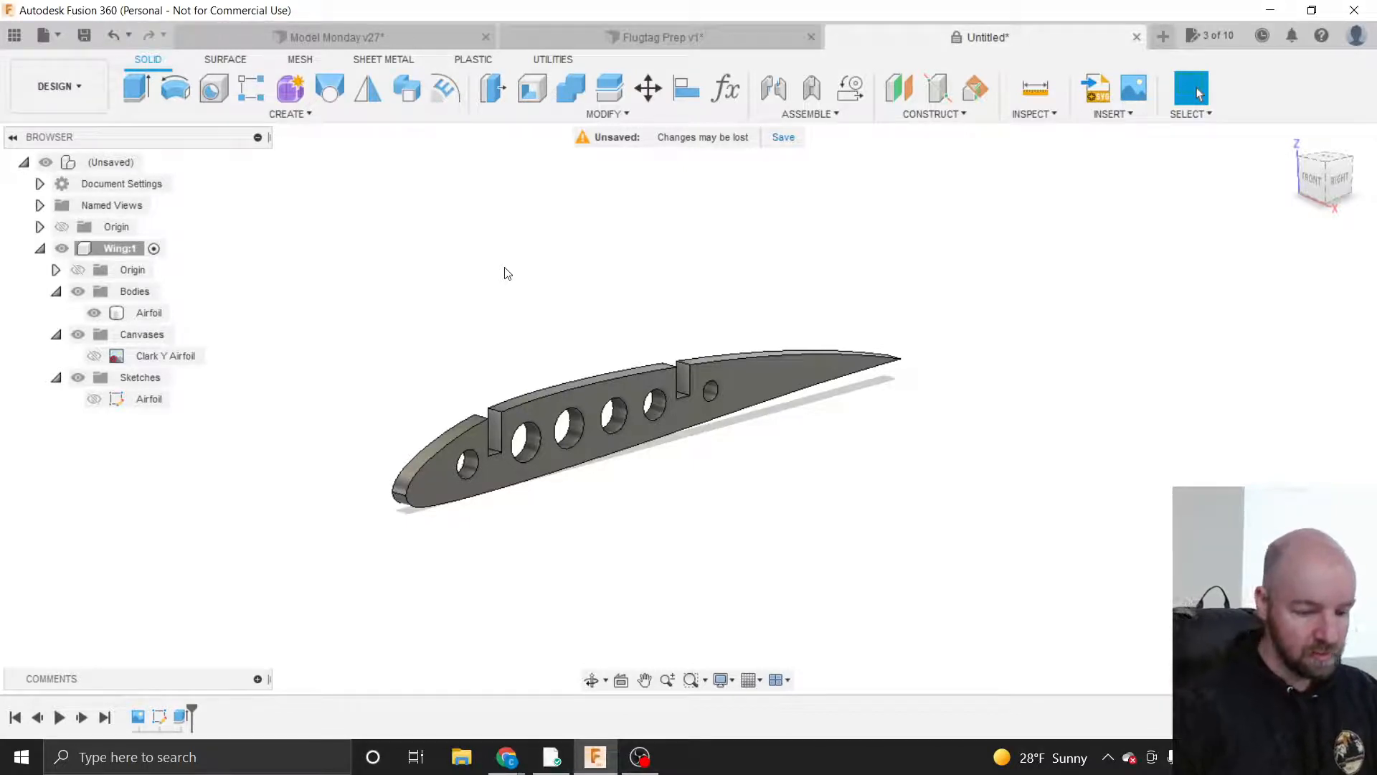
click(541, 414)
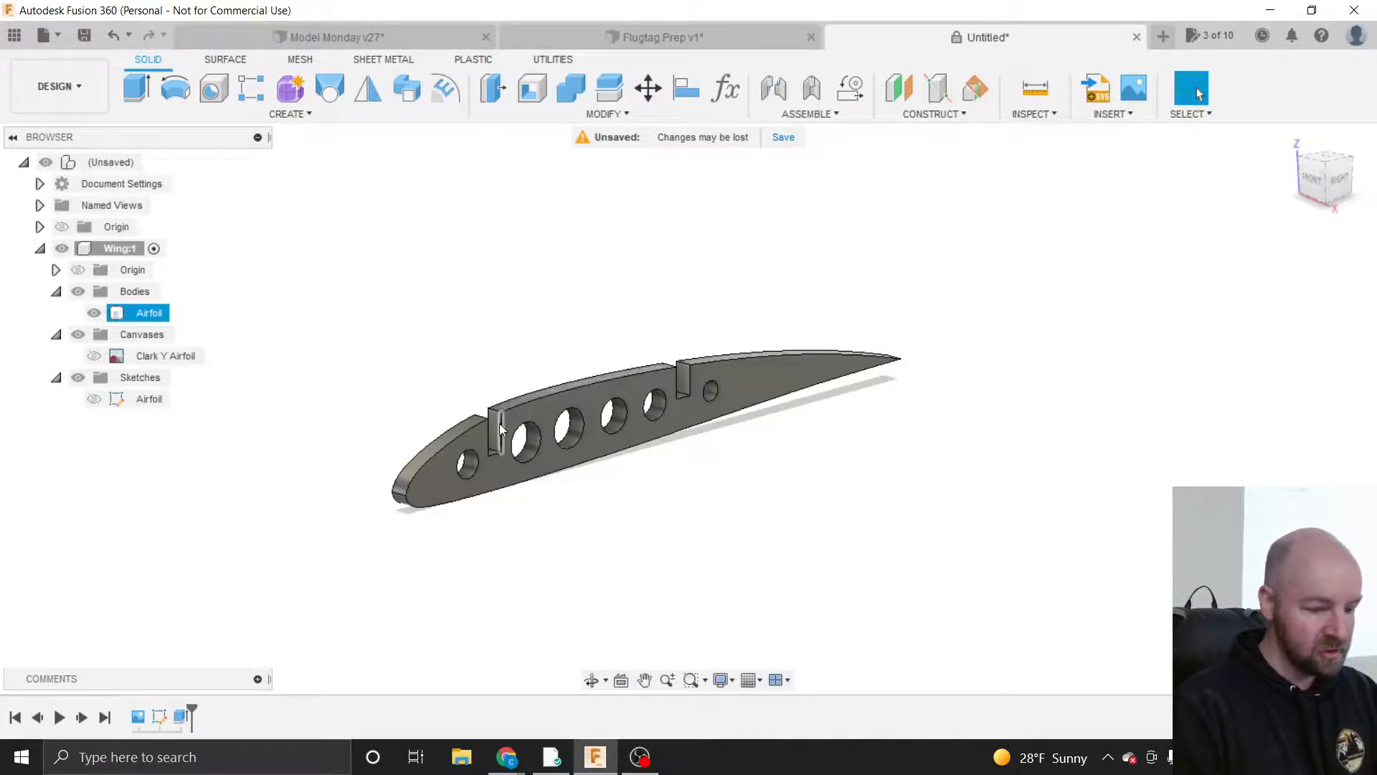
- Switch to the Flugtag Prep v1 design and show its Rear Spar and Front Spar bodies to examine how they fit the ribs
click(659, 35)
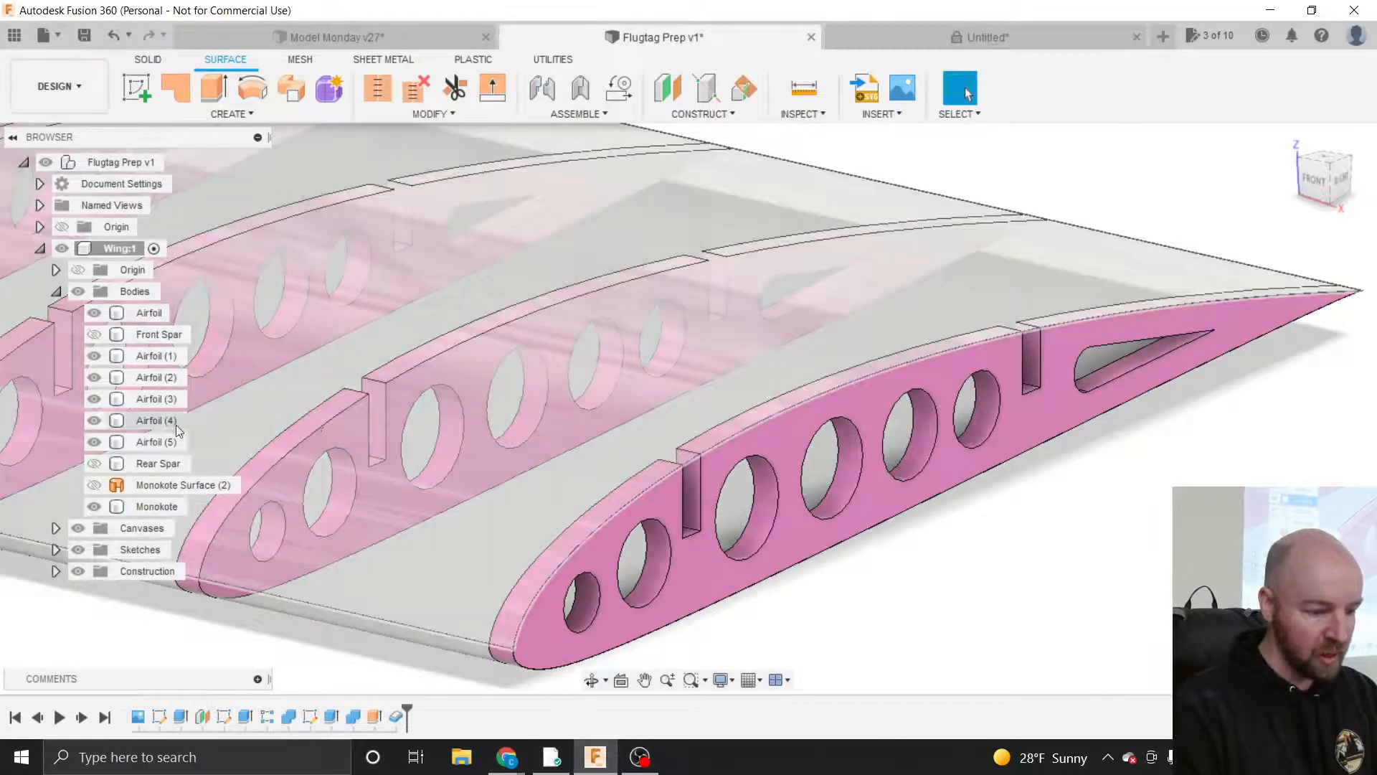
click(94, 465)
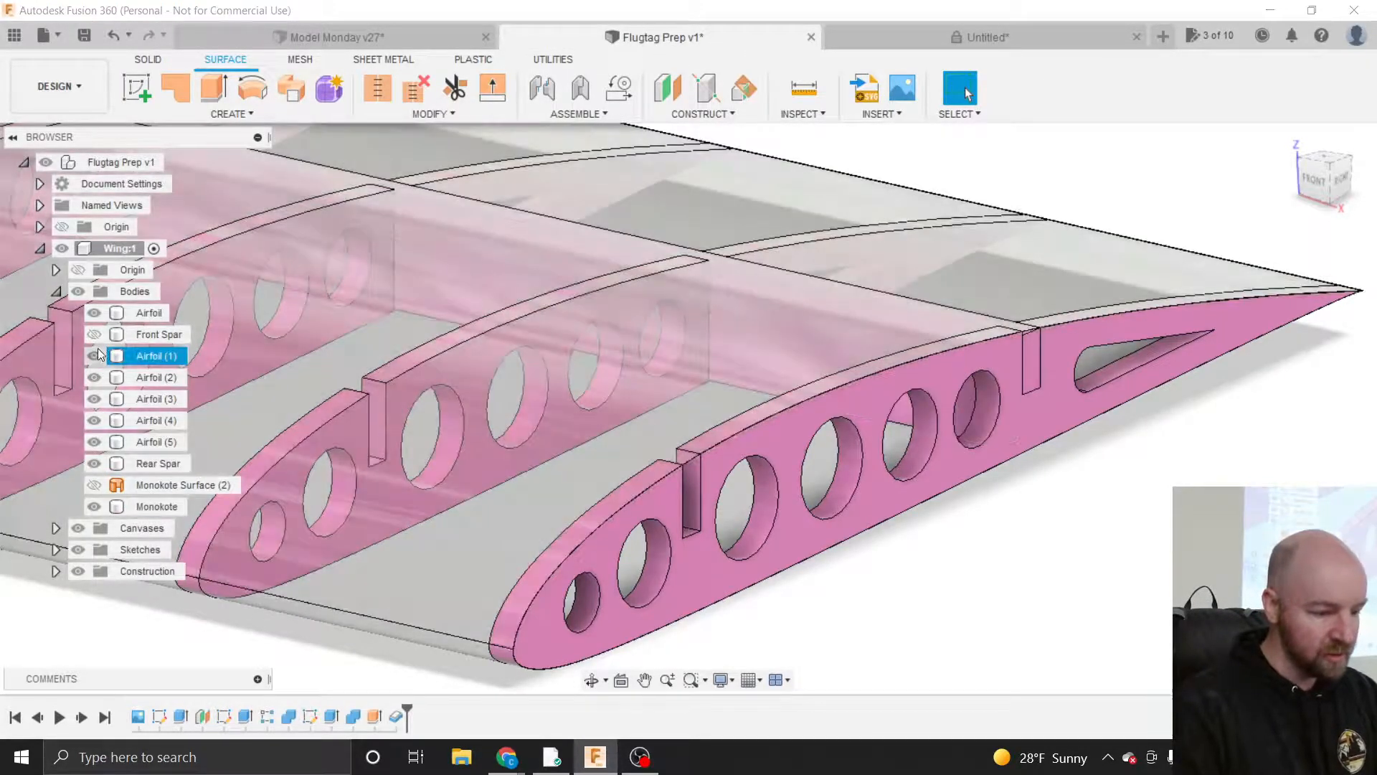
click(92, 332)
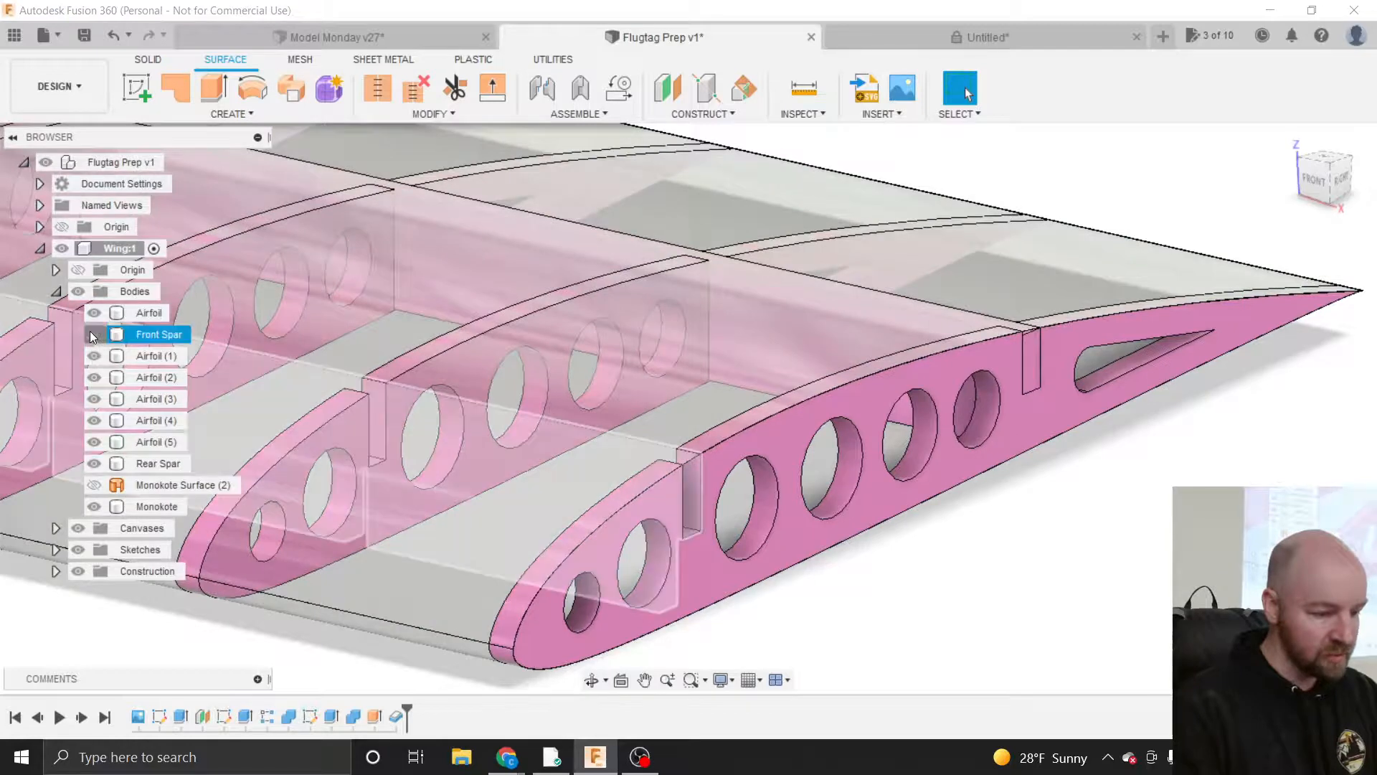
scroll(837, 547, down, 3)
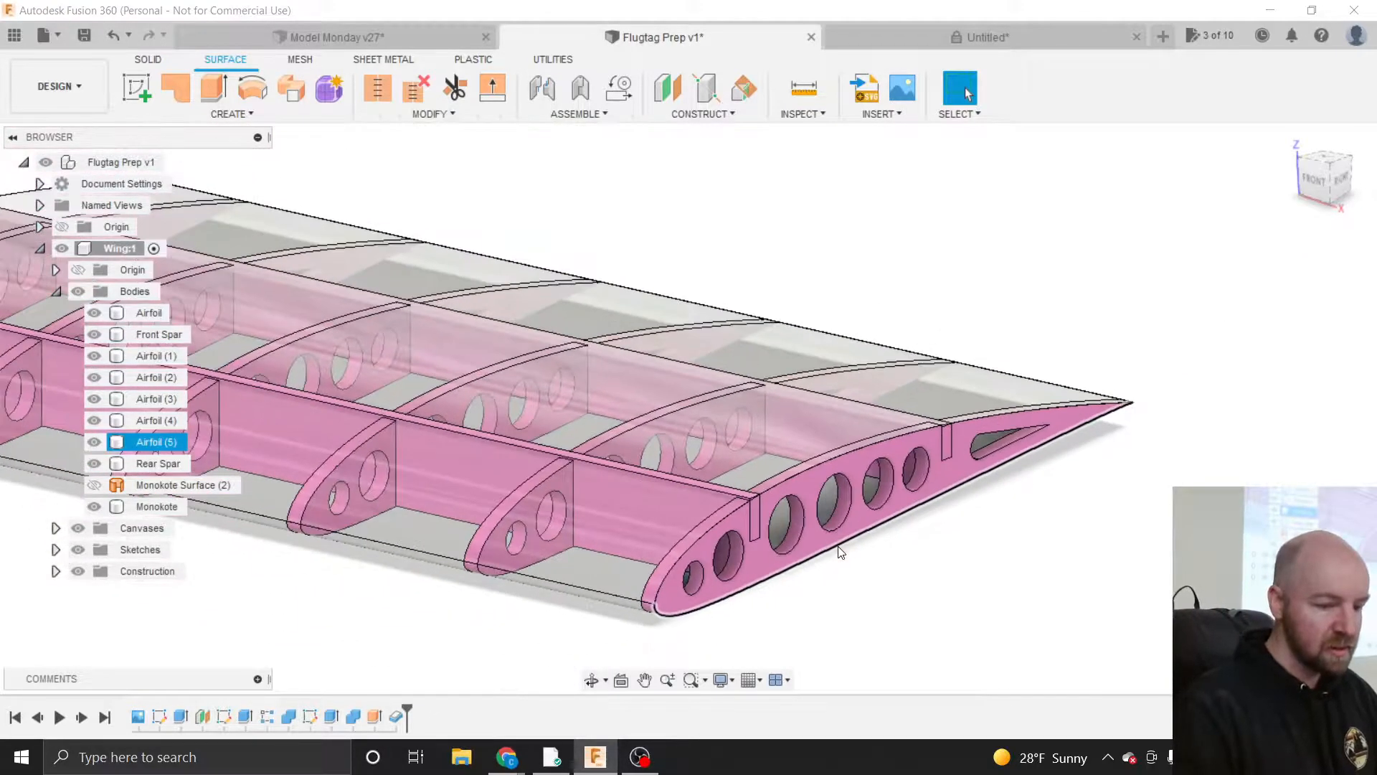
scroll(902, 548, down, 2)
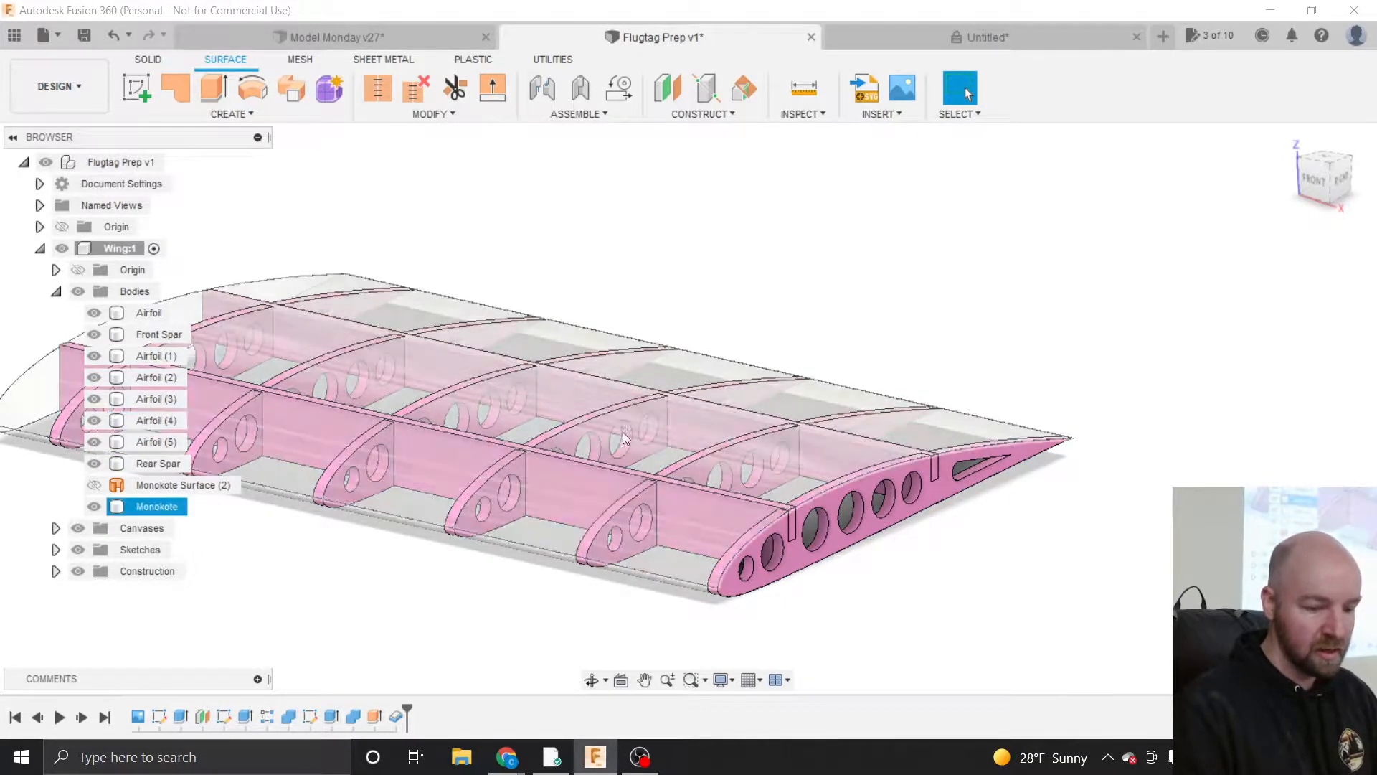
- Return to the untitled rib design and inspect the inner face of the front spar slot
click(882, 50)
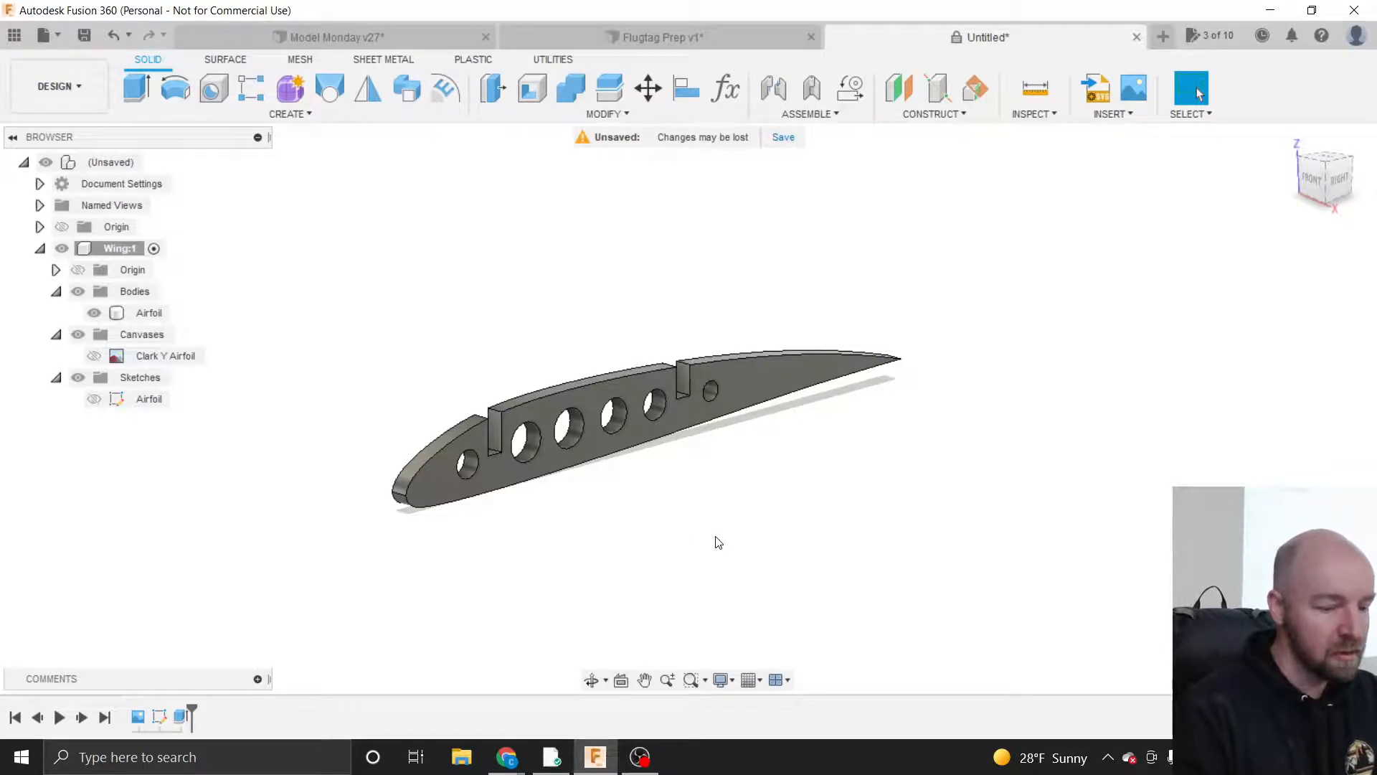
click(495, 430)
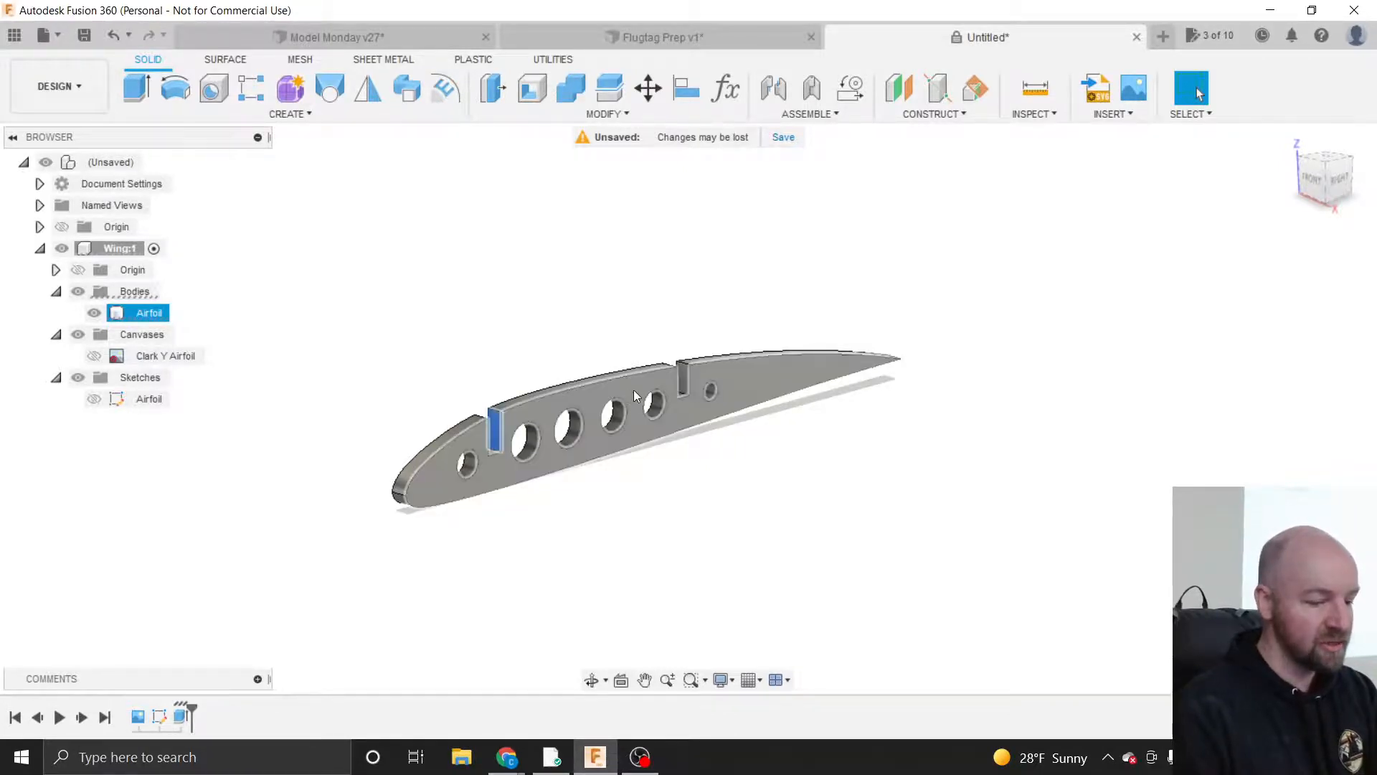
scroll(490, 454, up, 3)
scroll(489, 453, up, 3)
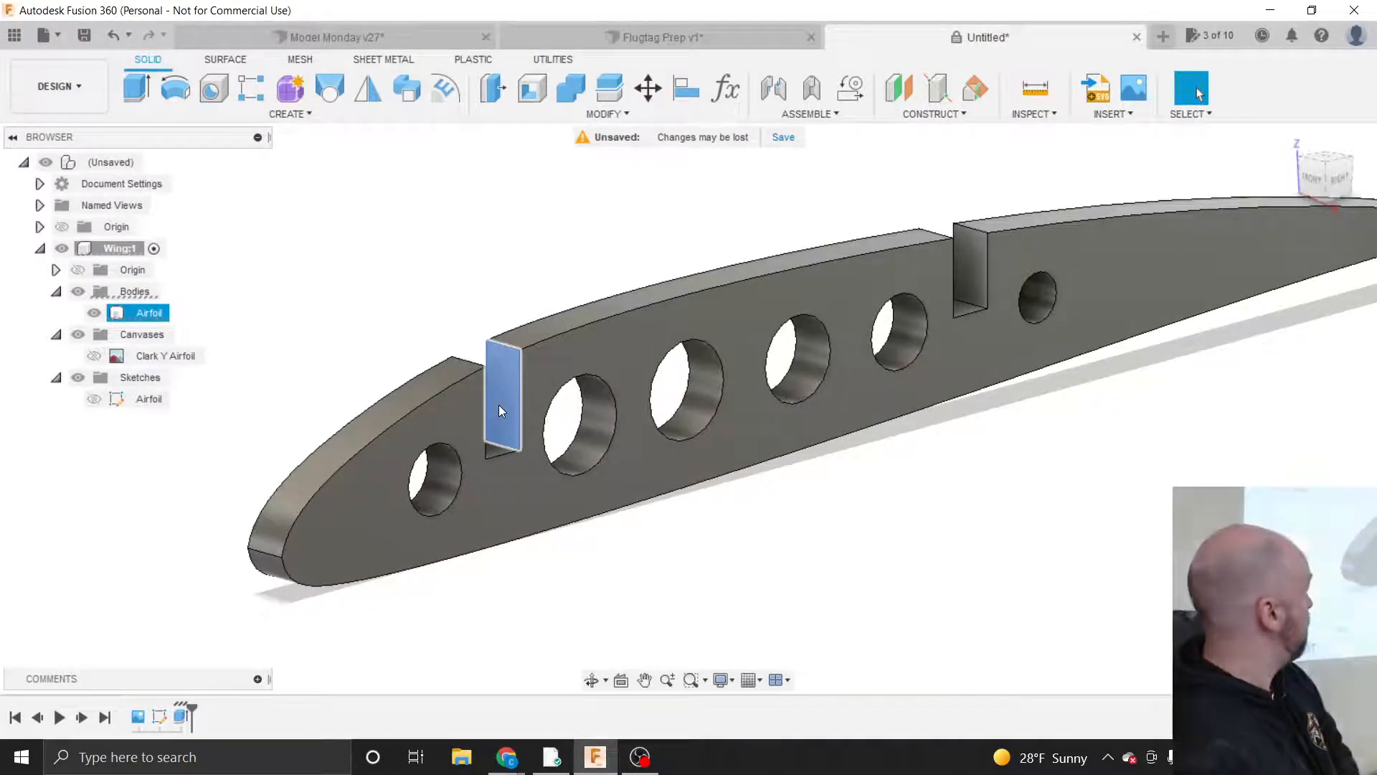
click(446, 277)
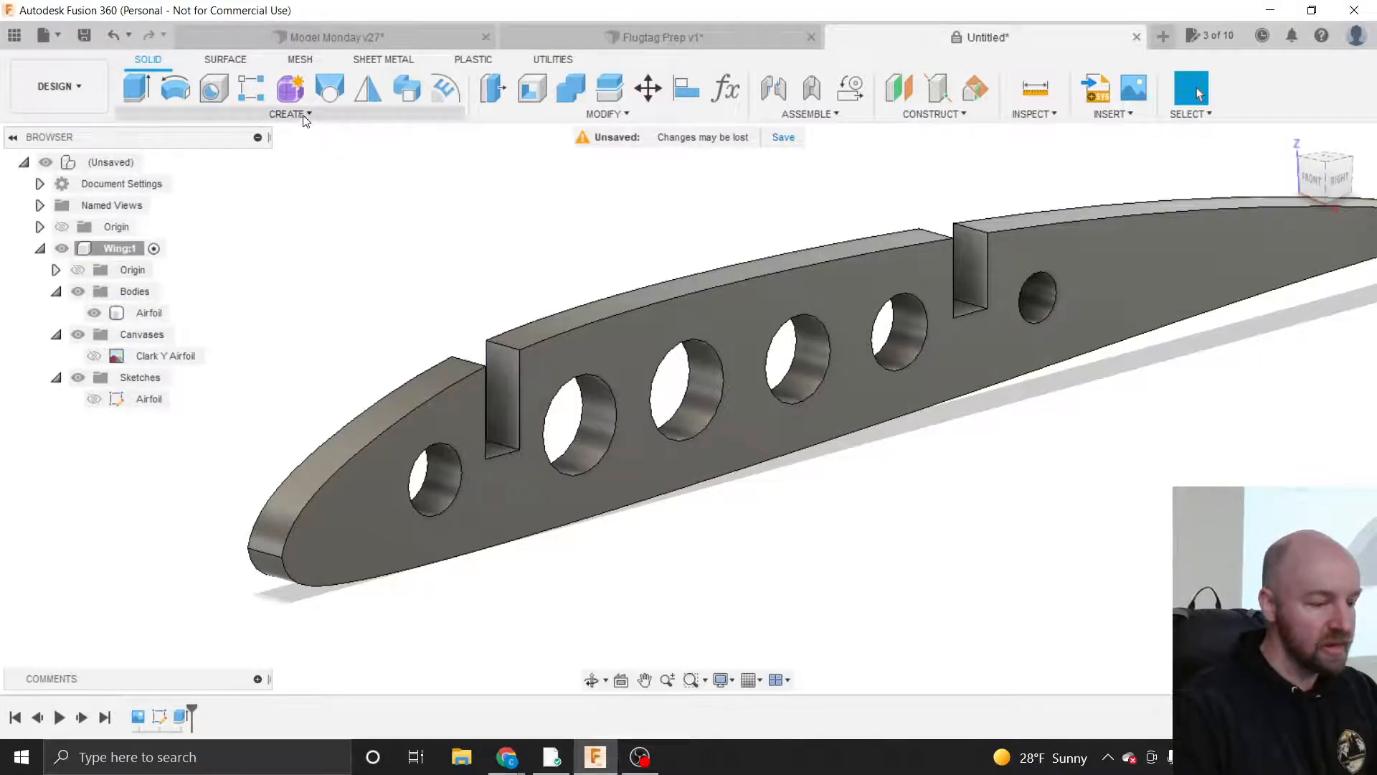
- Create a new sketch on the inner face of the front spar slot in the Airfoil body
click(291, 115)
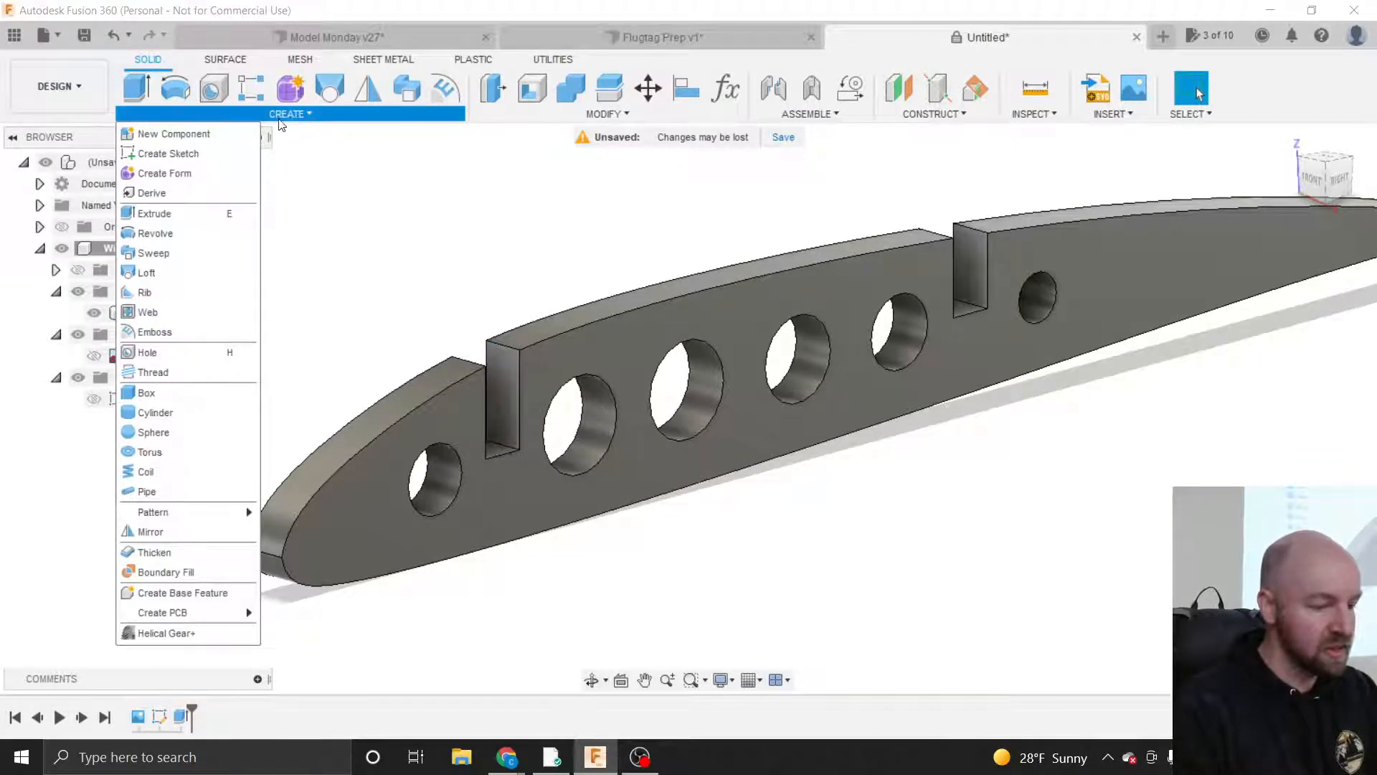
key(Escape)
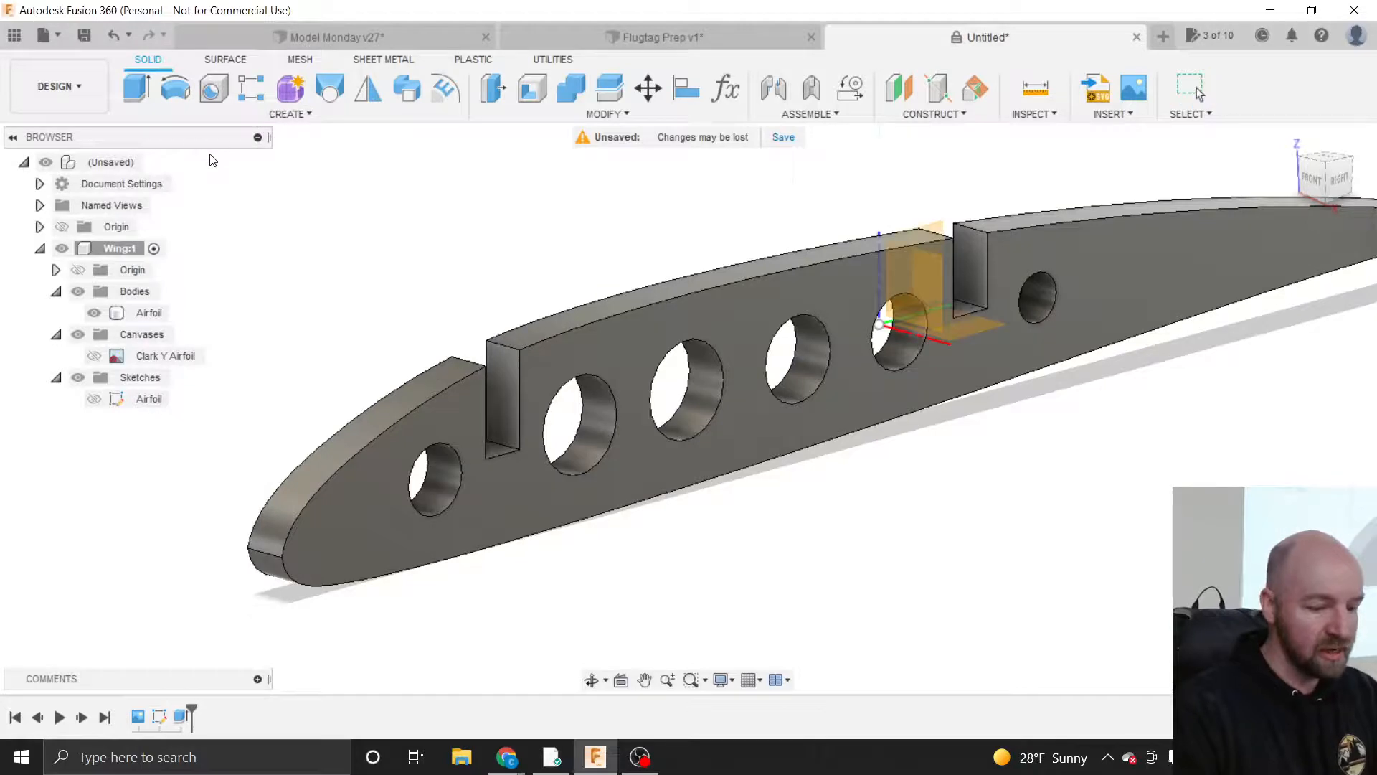
click(927, 282)
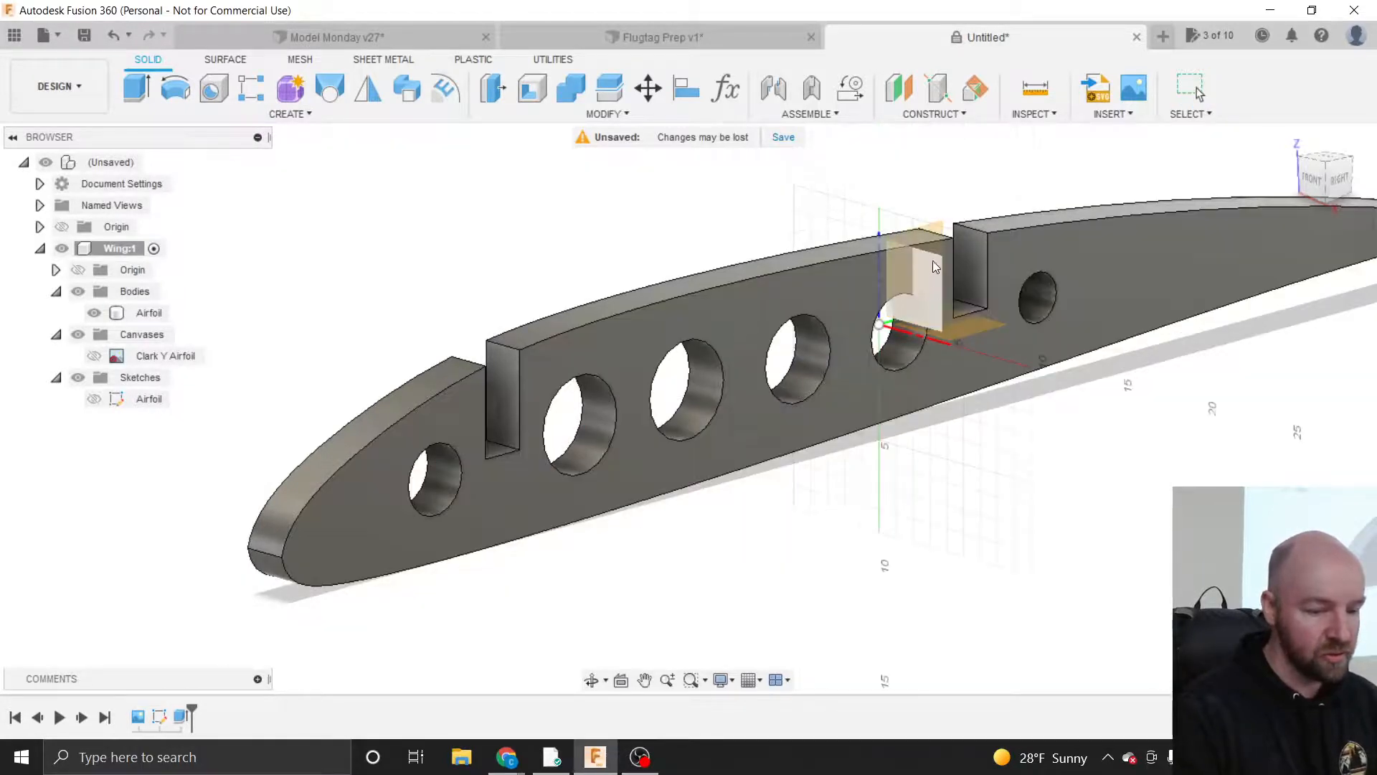
click(970, 321)
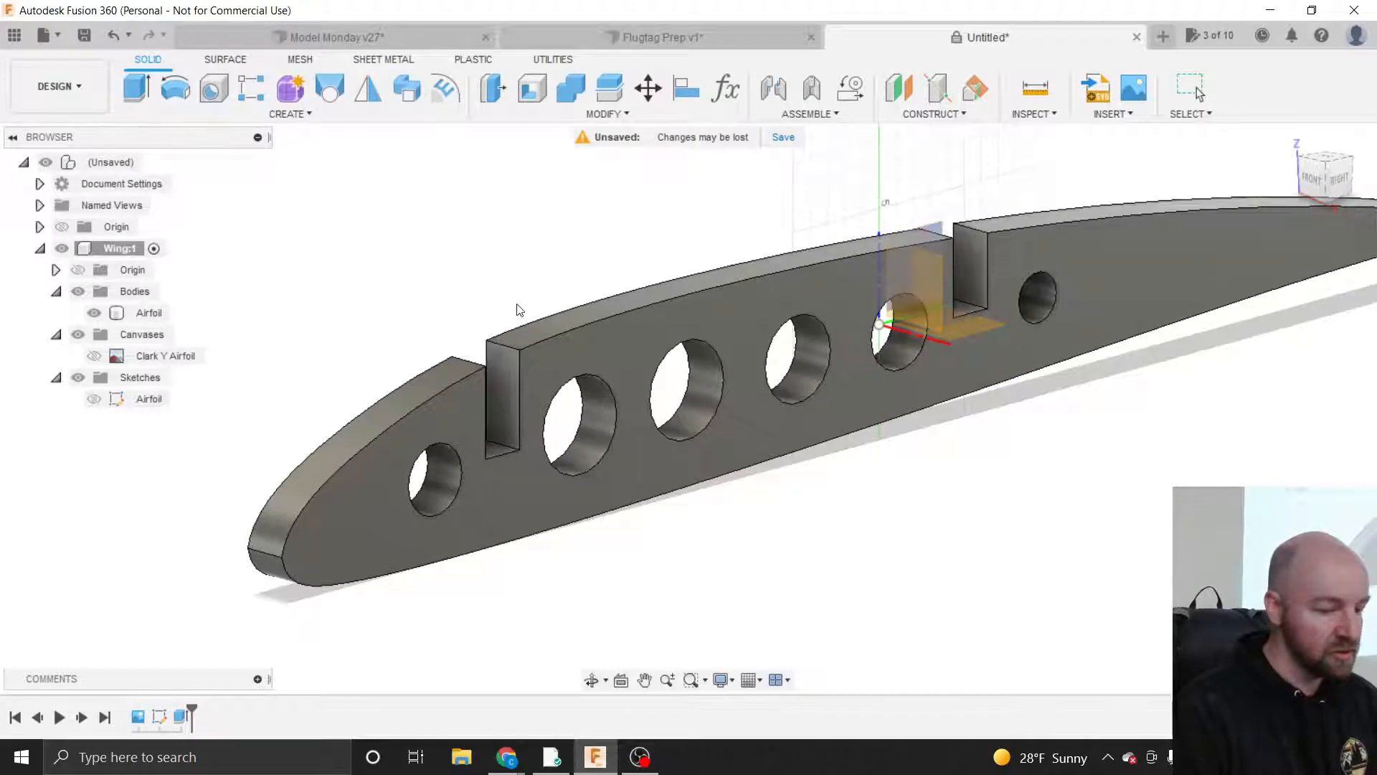
click(506, 361)
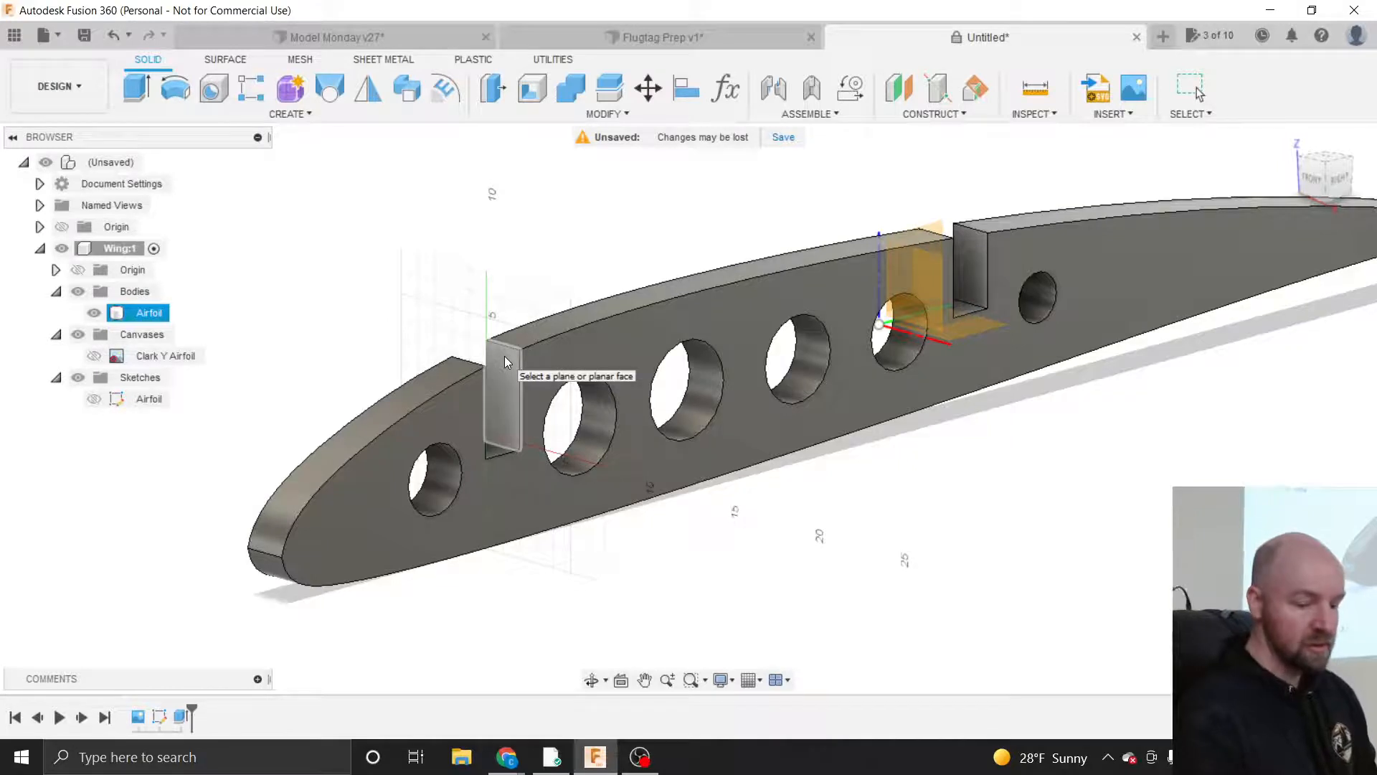
click(505, 360)
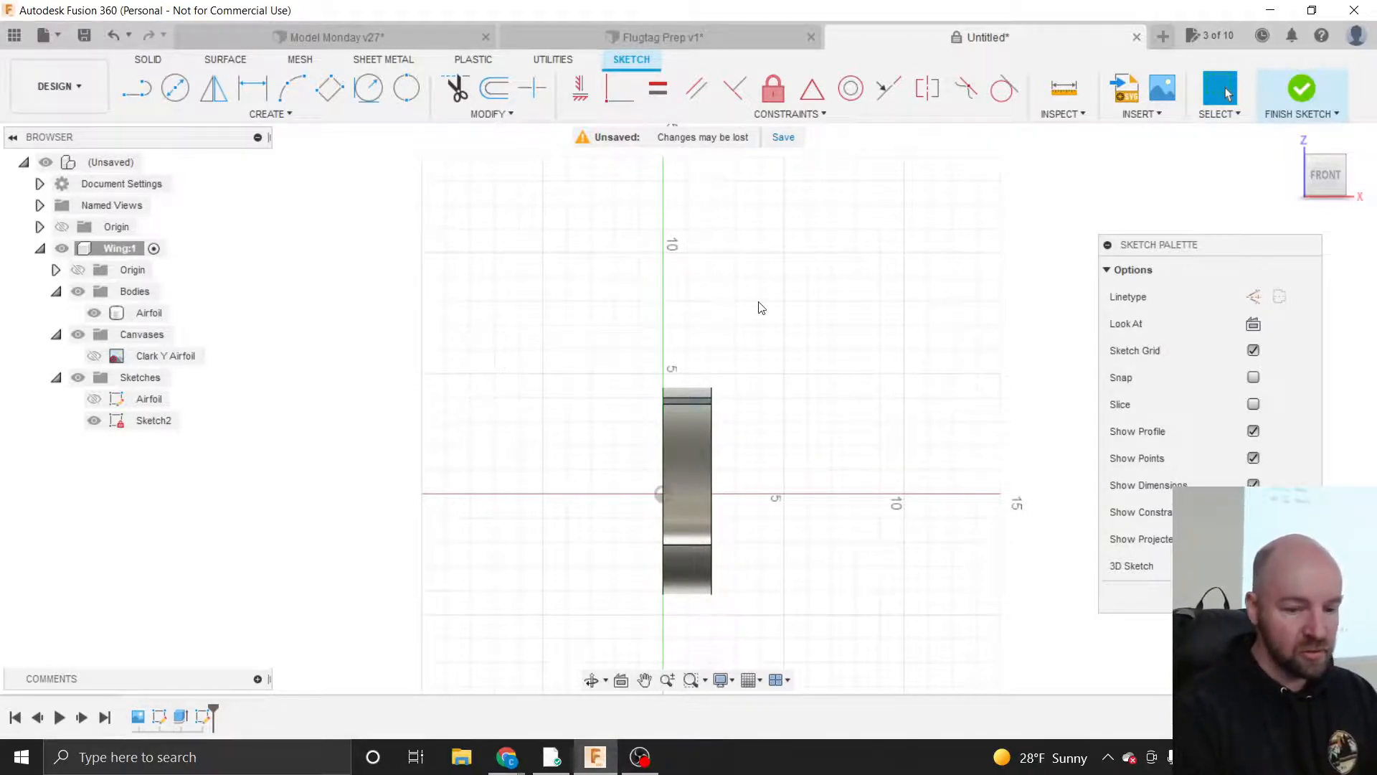
drag(1332, 169, 1307, 174)
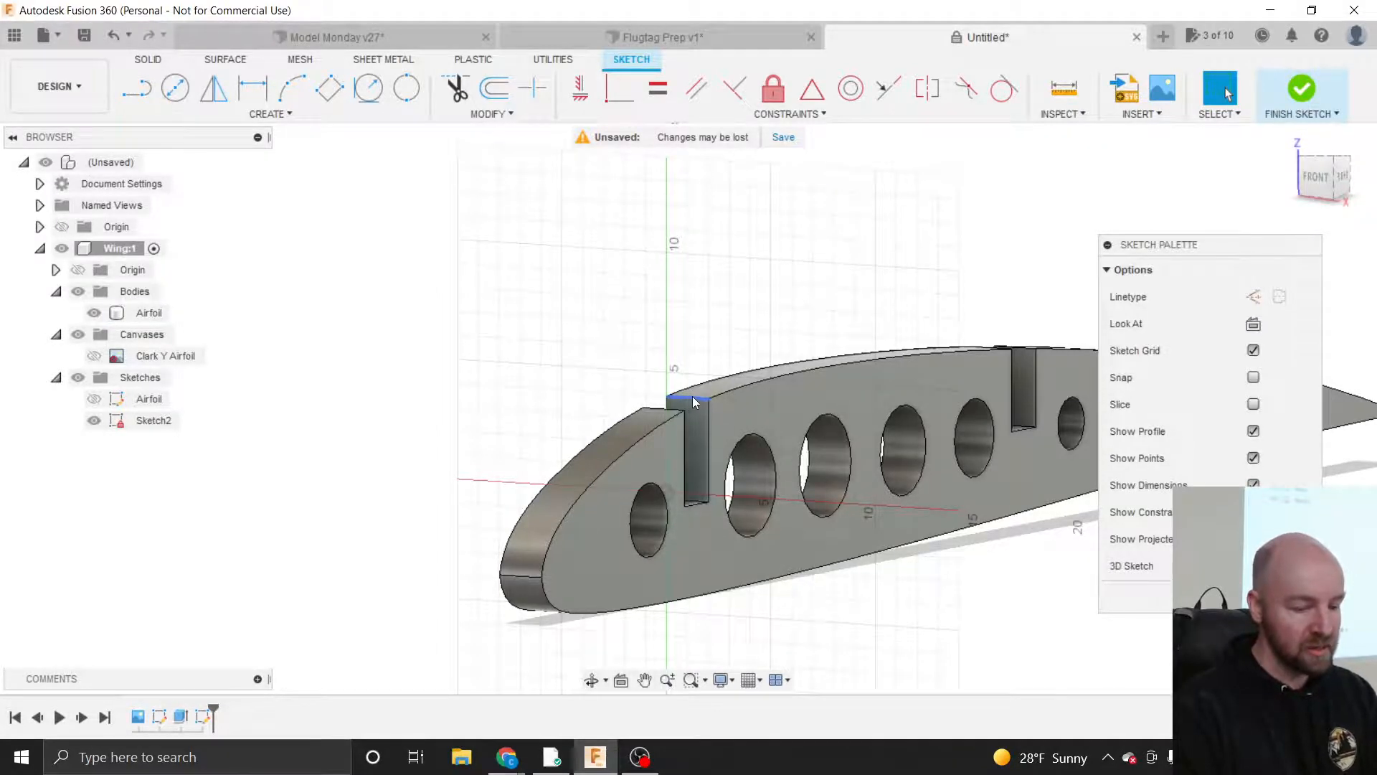
click(682, 446)
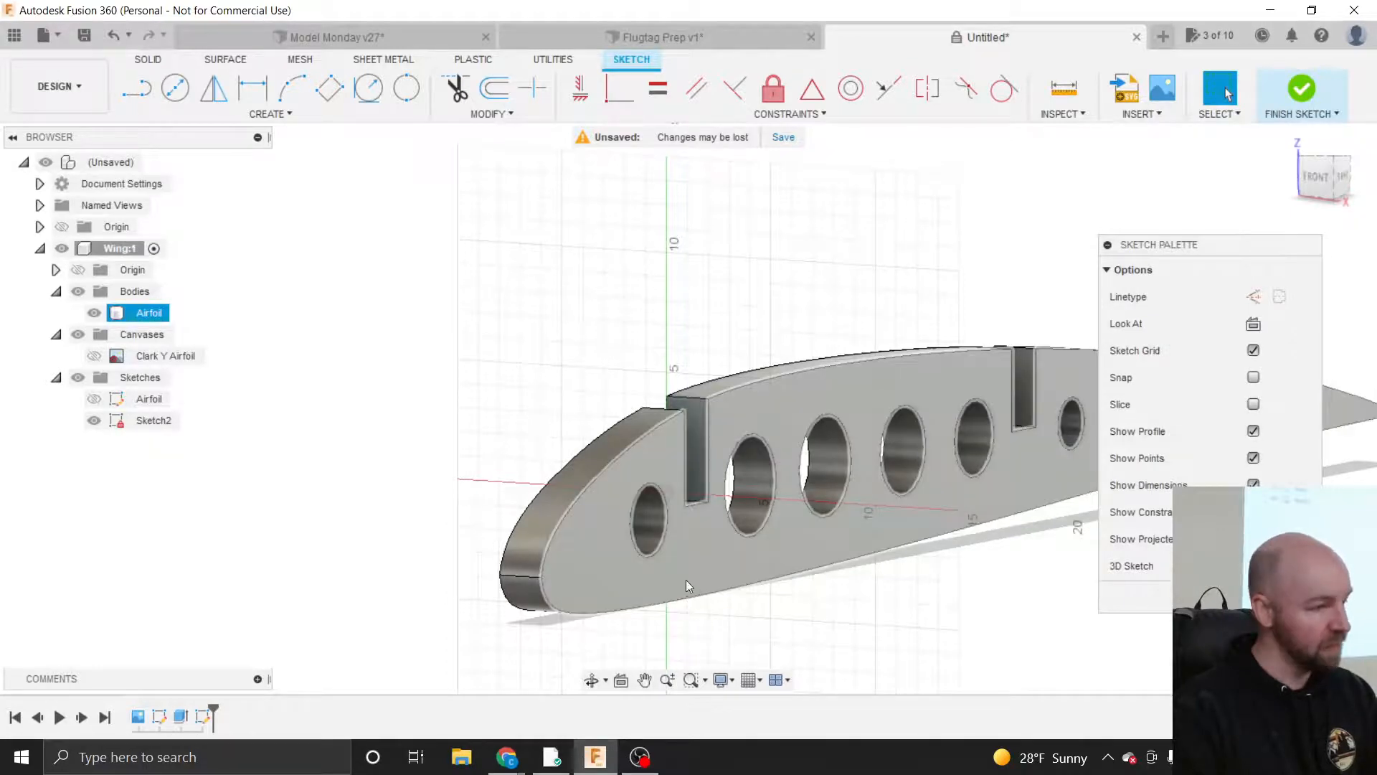
key(Escape)
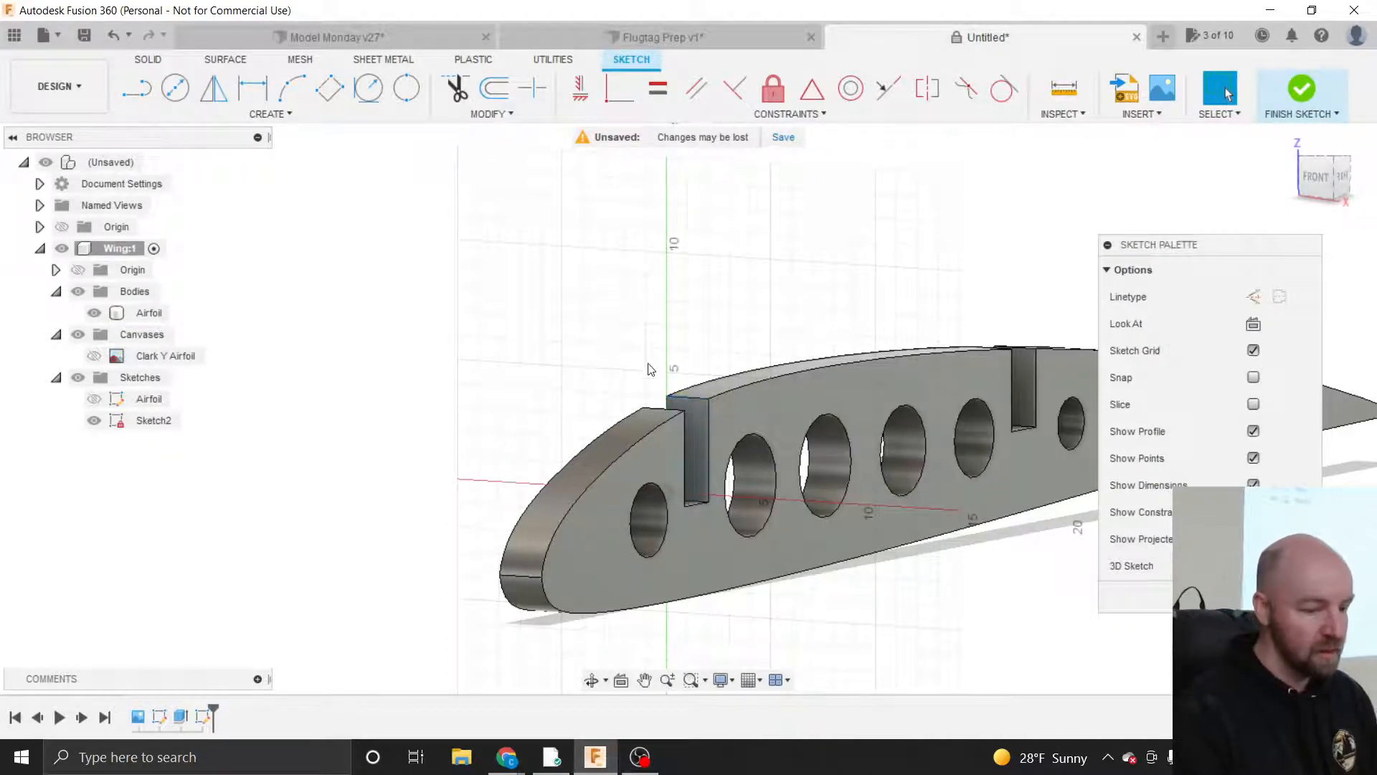
- Intersect the Airfoil body with the sketch plane using the Bodies selection filter, keeping Projection Link on, to bring the rib's cross-section into the sketch
click(287, 116)
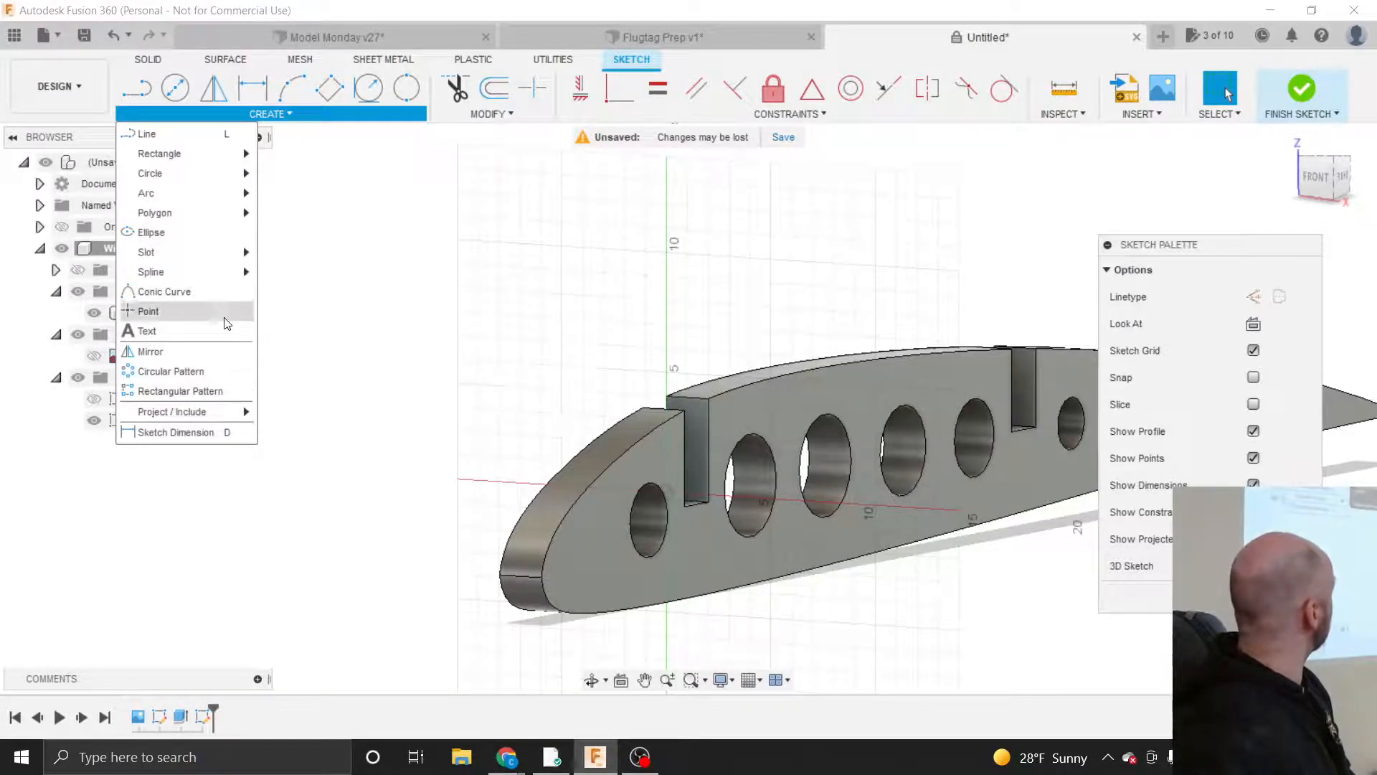
mouse_move(228, 419)
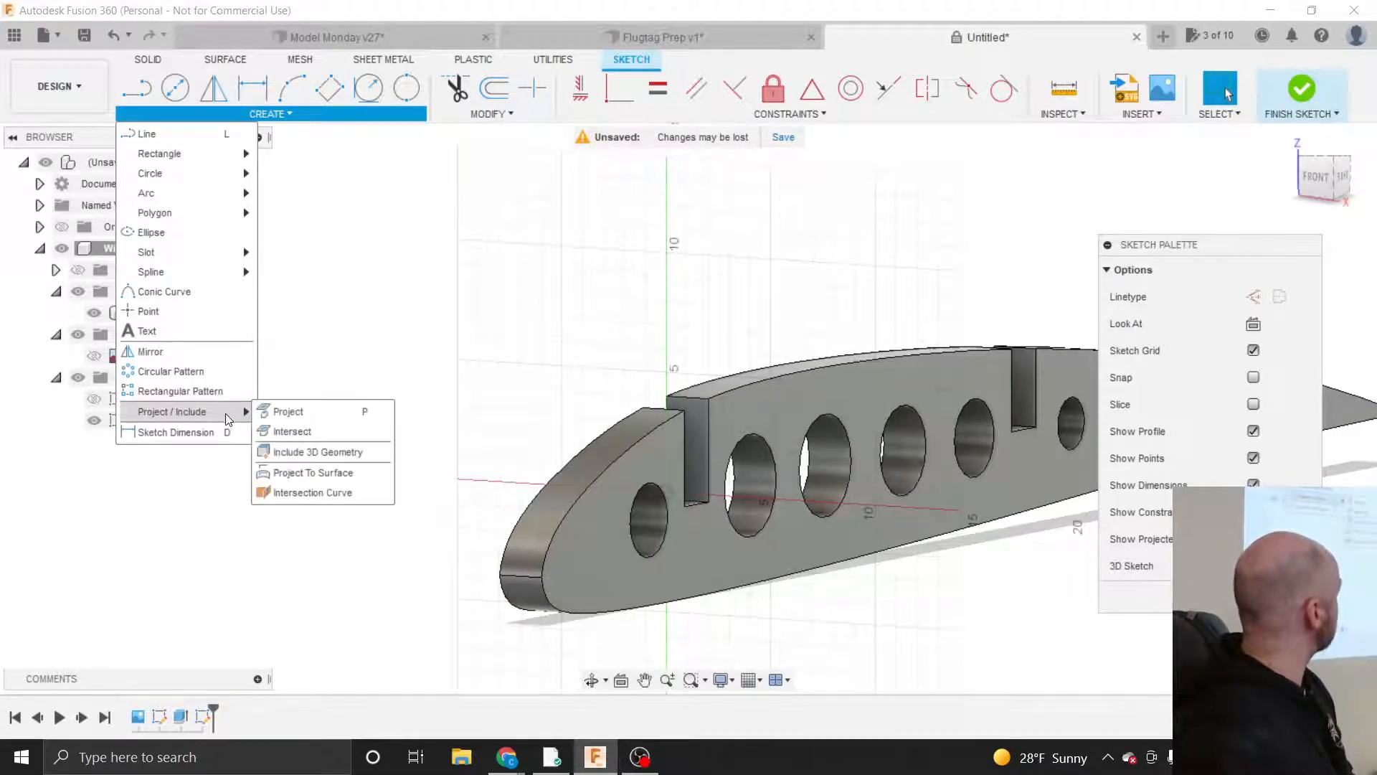
click(322, 431)
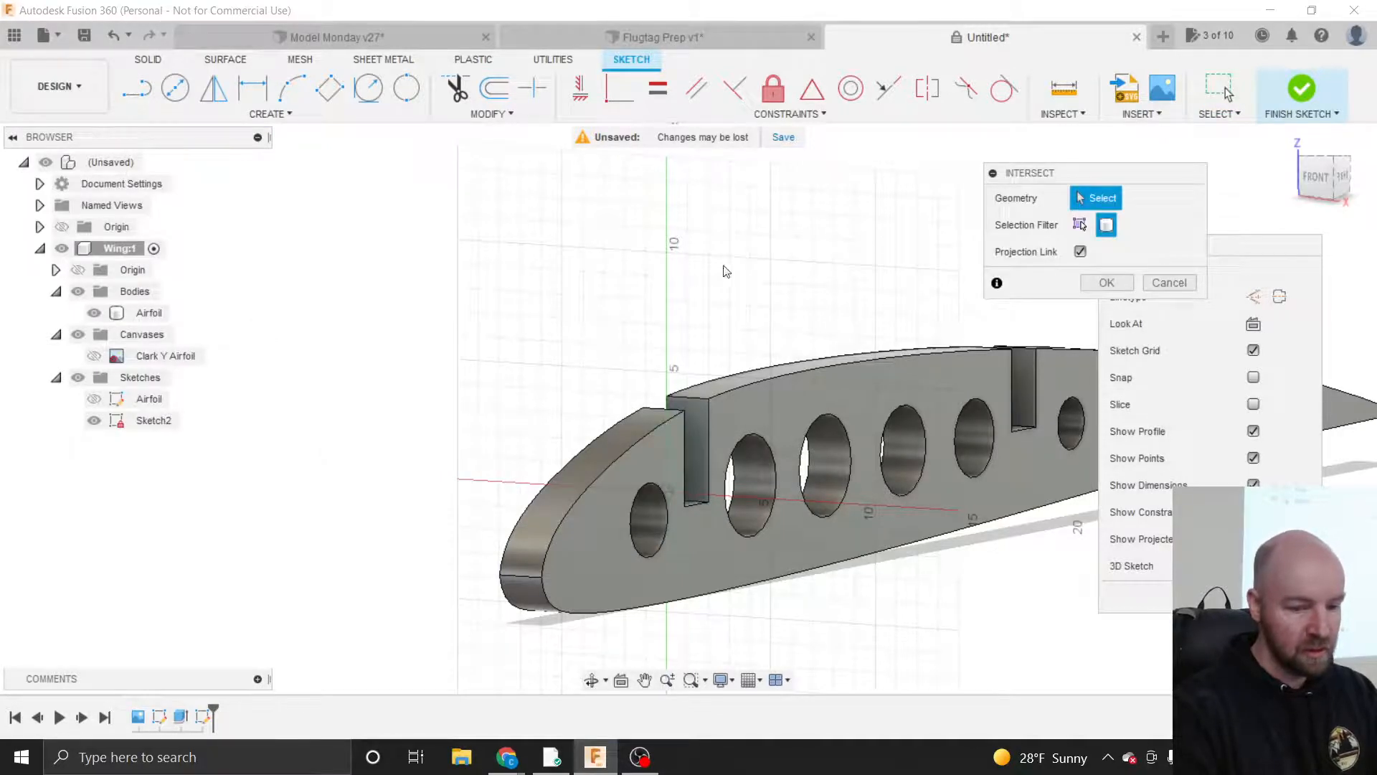
mouse_move(1042, 178)
mouse_down()
mouse_move(420, 248)
mouse_move(443, 271)
mouse_up()
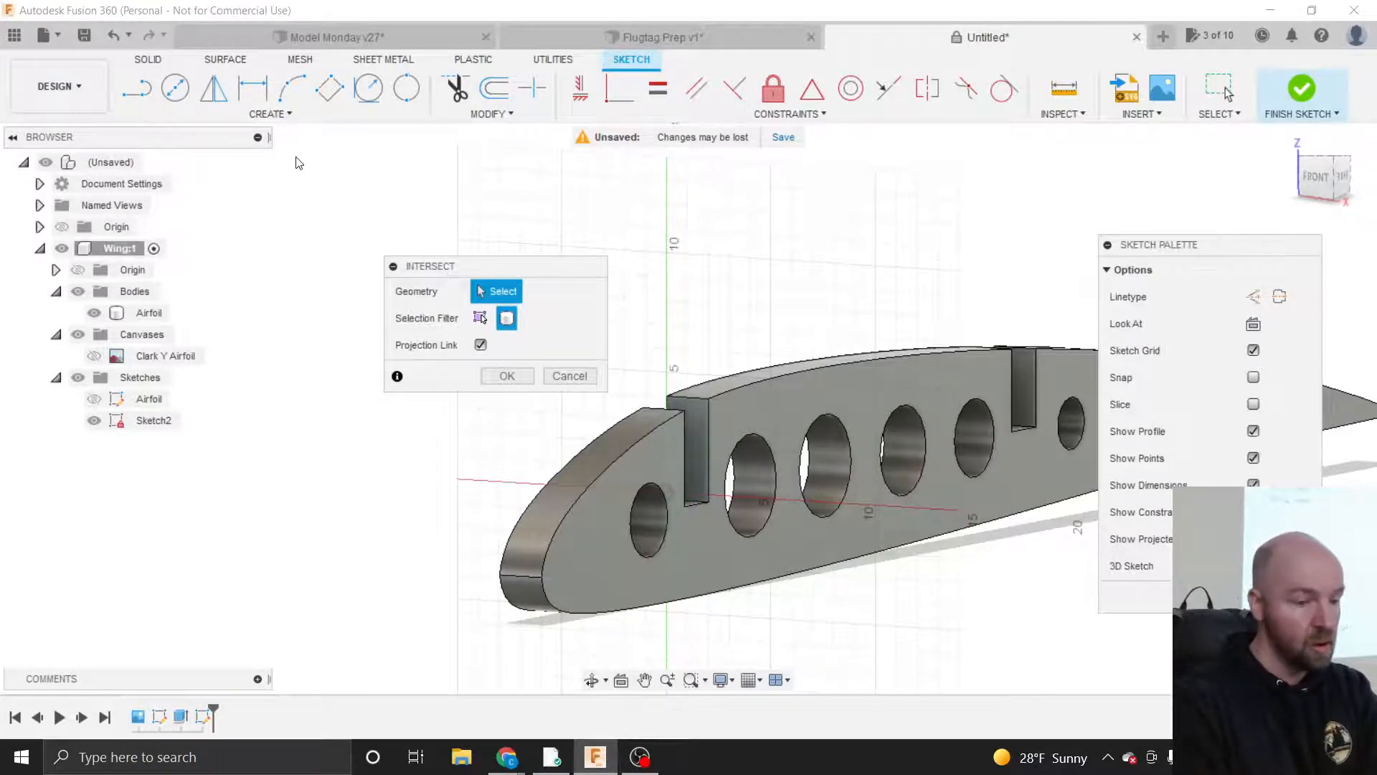
click(277, 115)
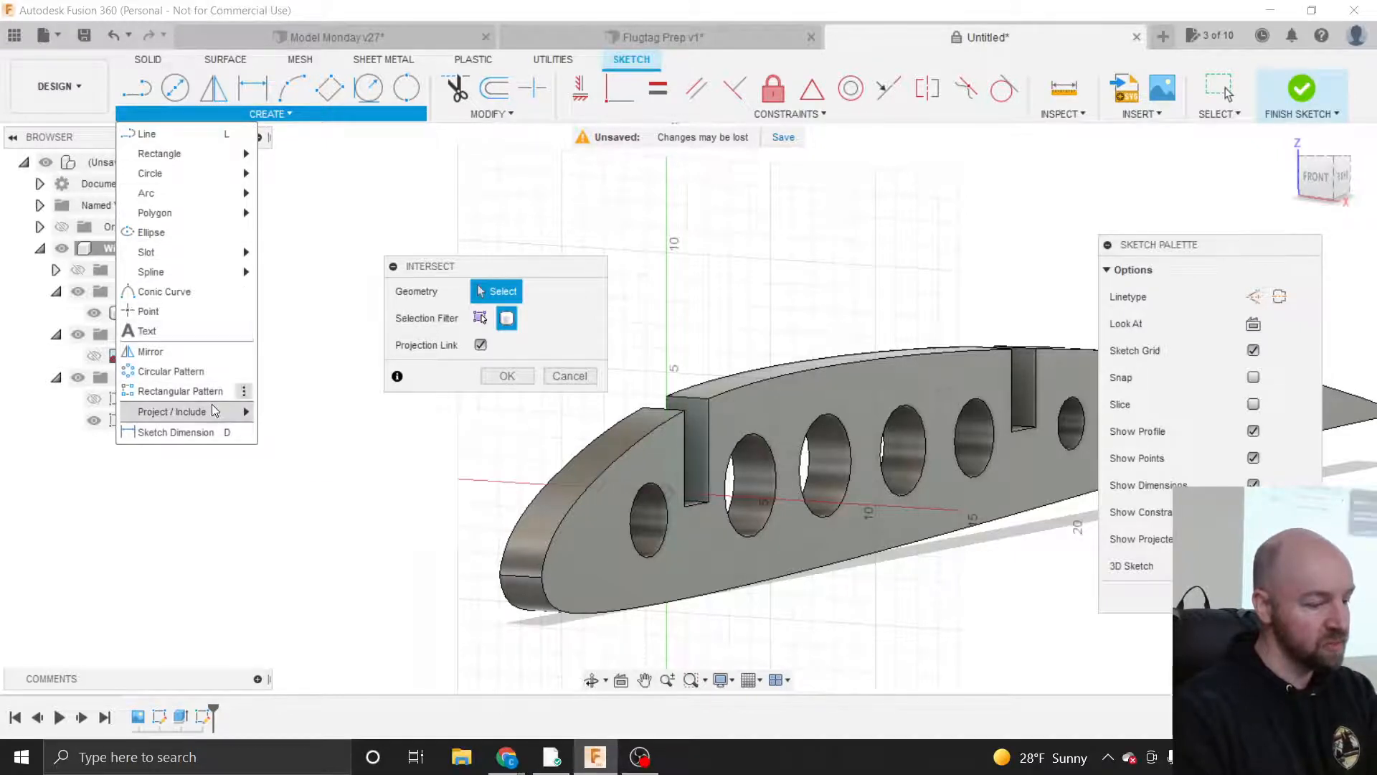
mouse_move(212, 406)
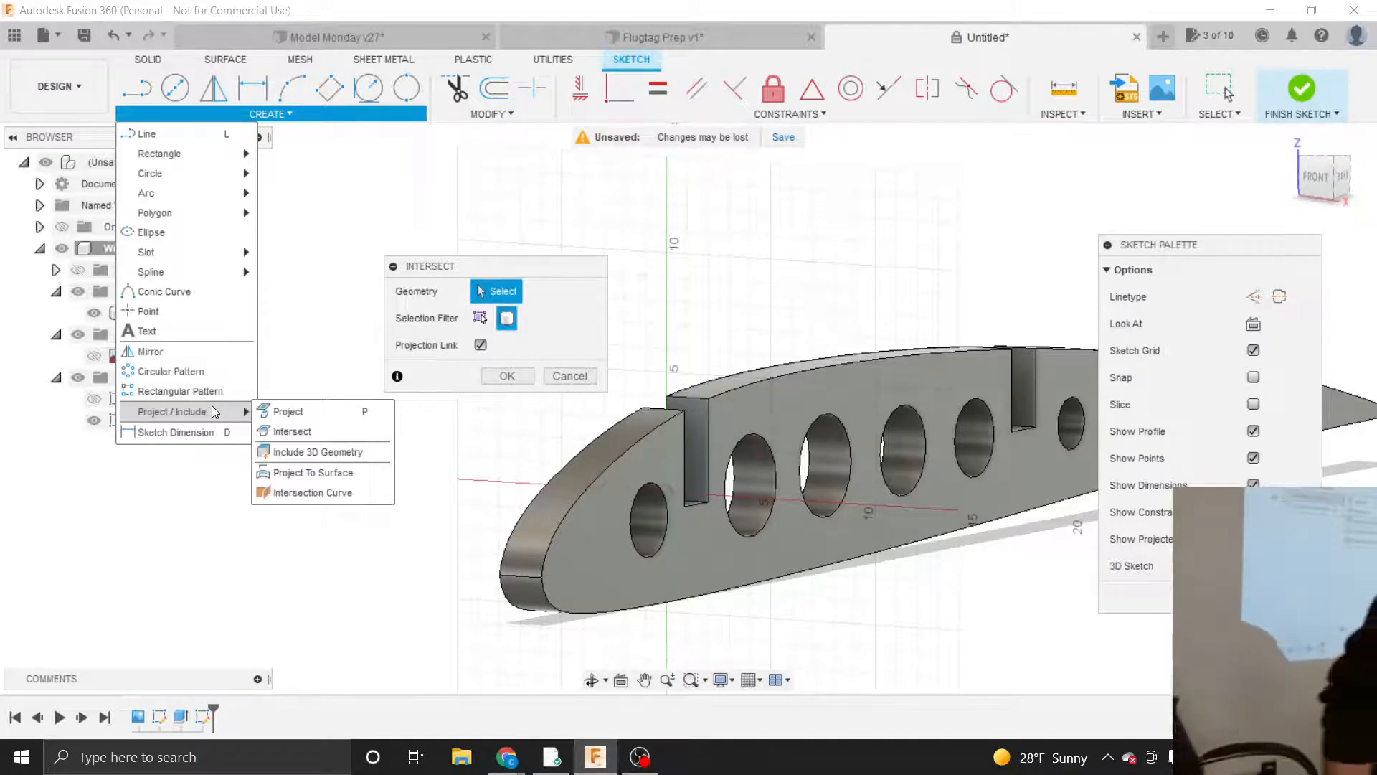
click(302, 434)
drag(442, 265, 351, 226)
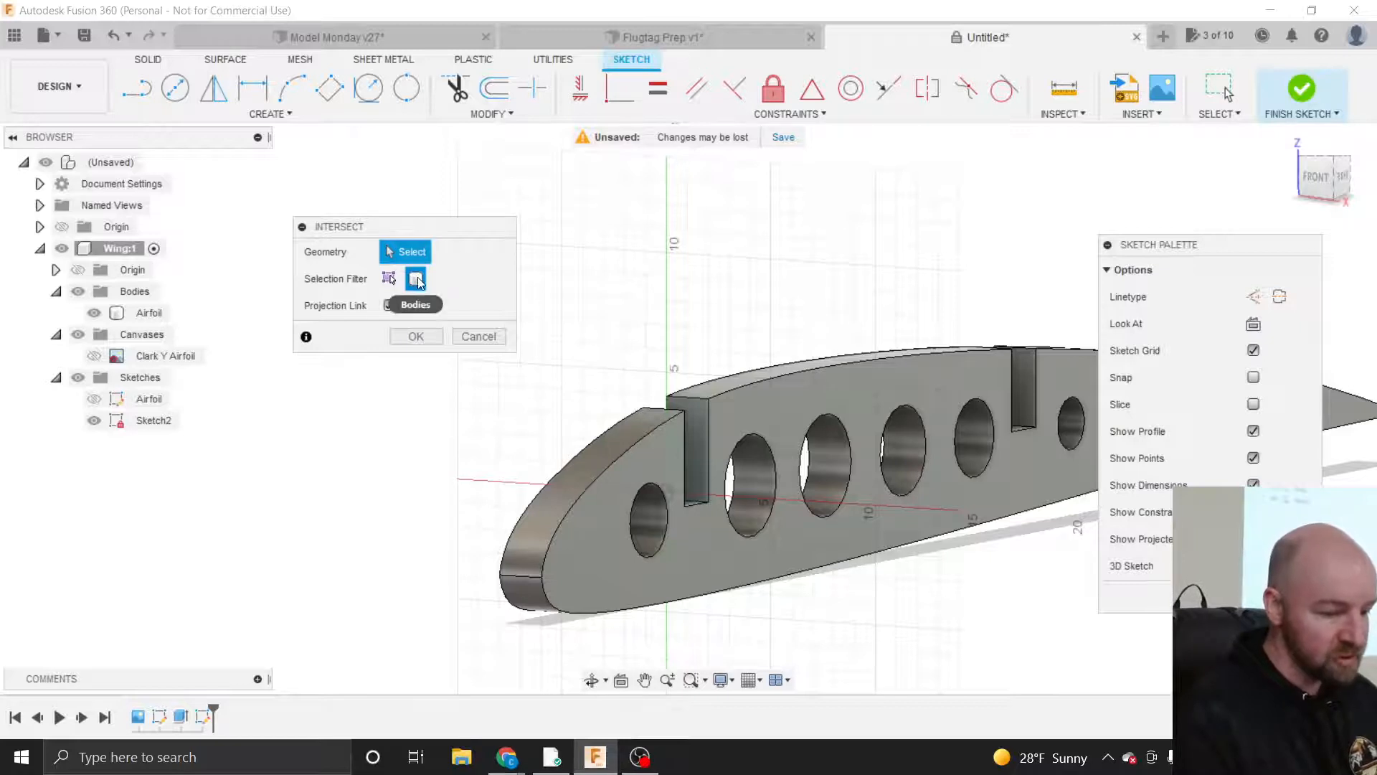
click(389, 280)
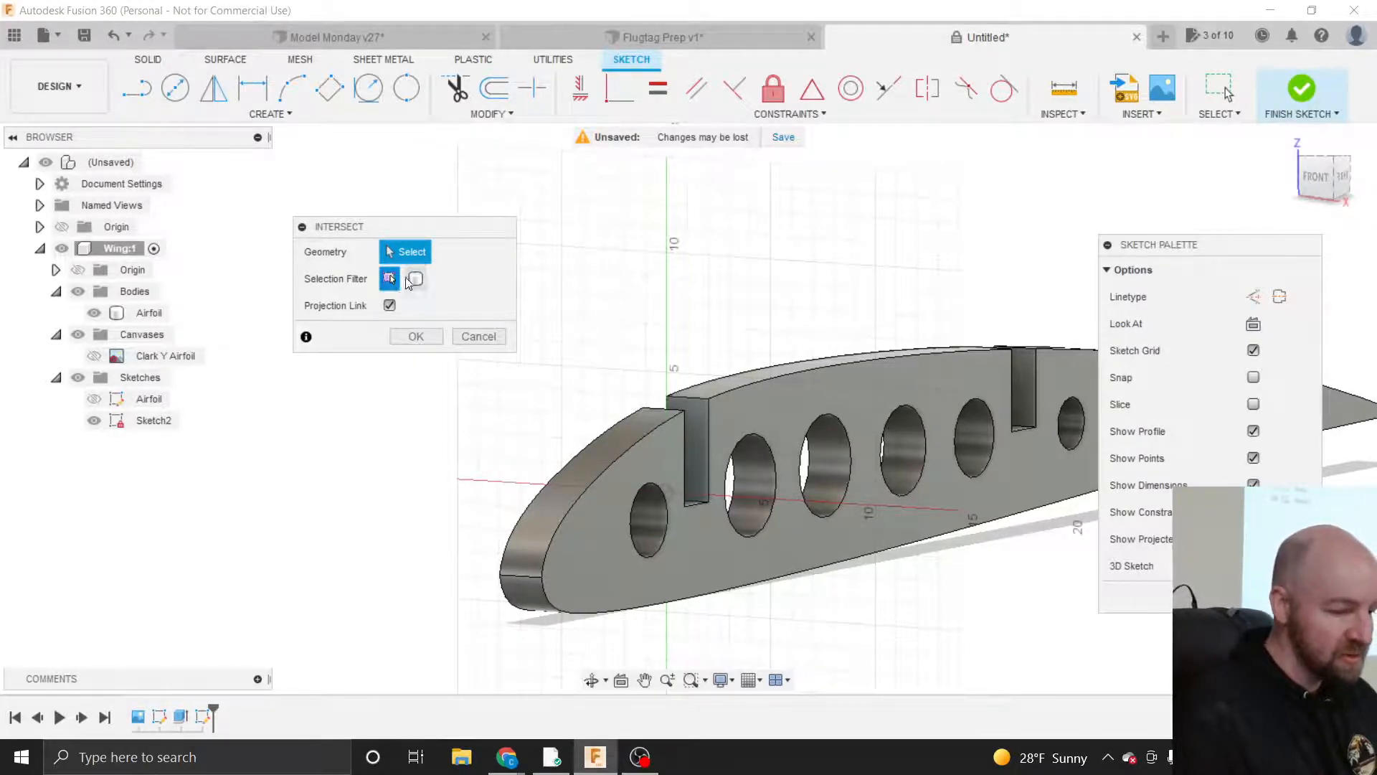
click(417, 280)
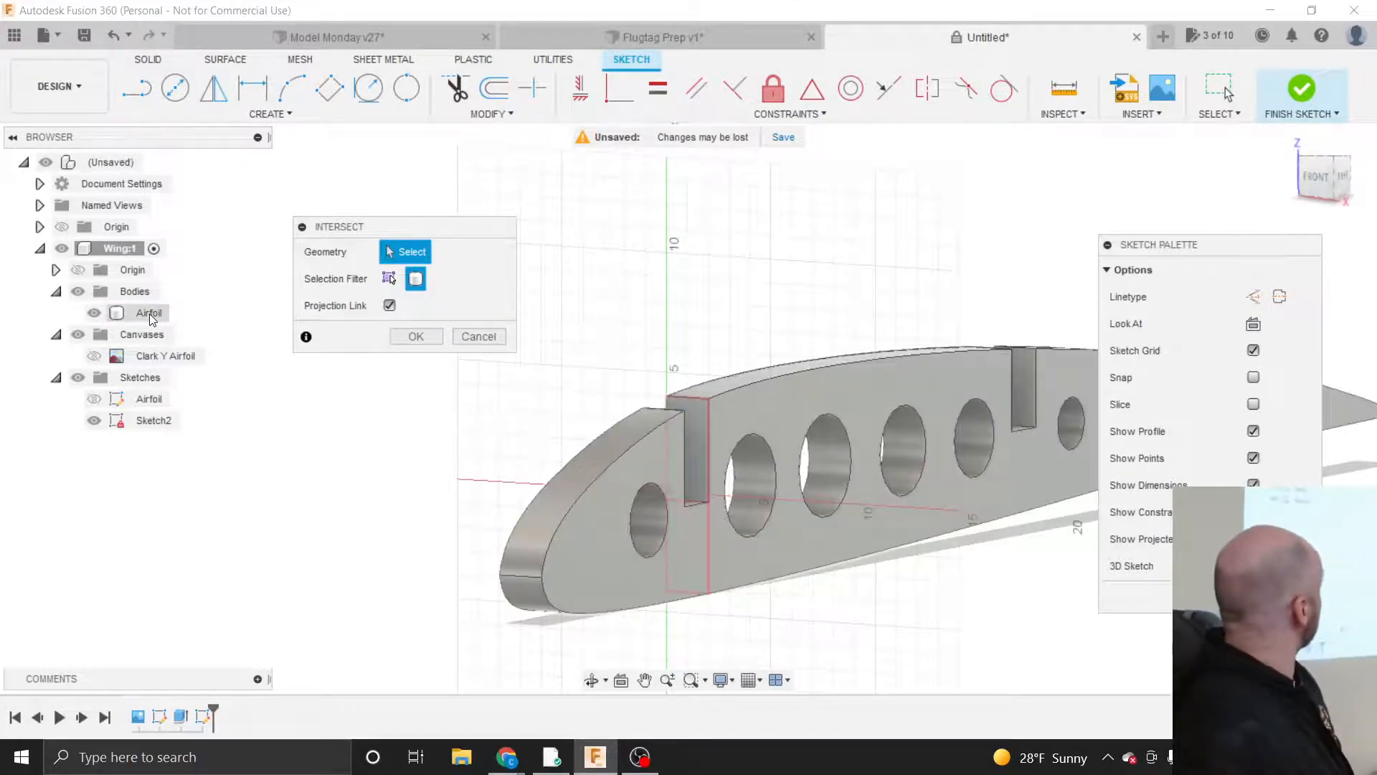
click(149, 312)
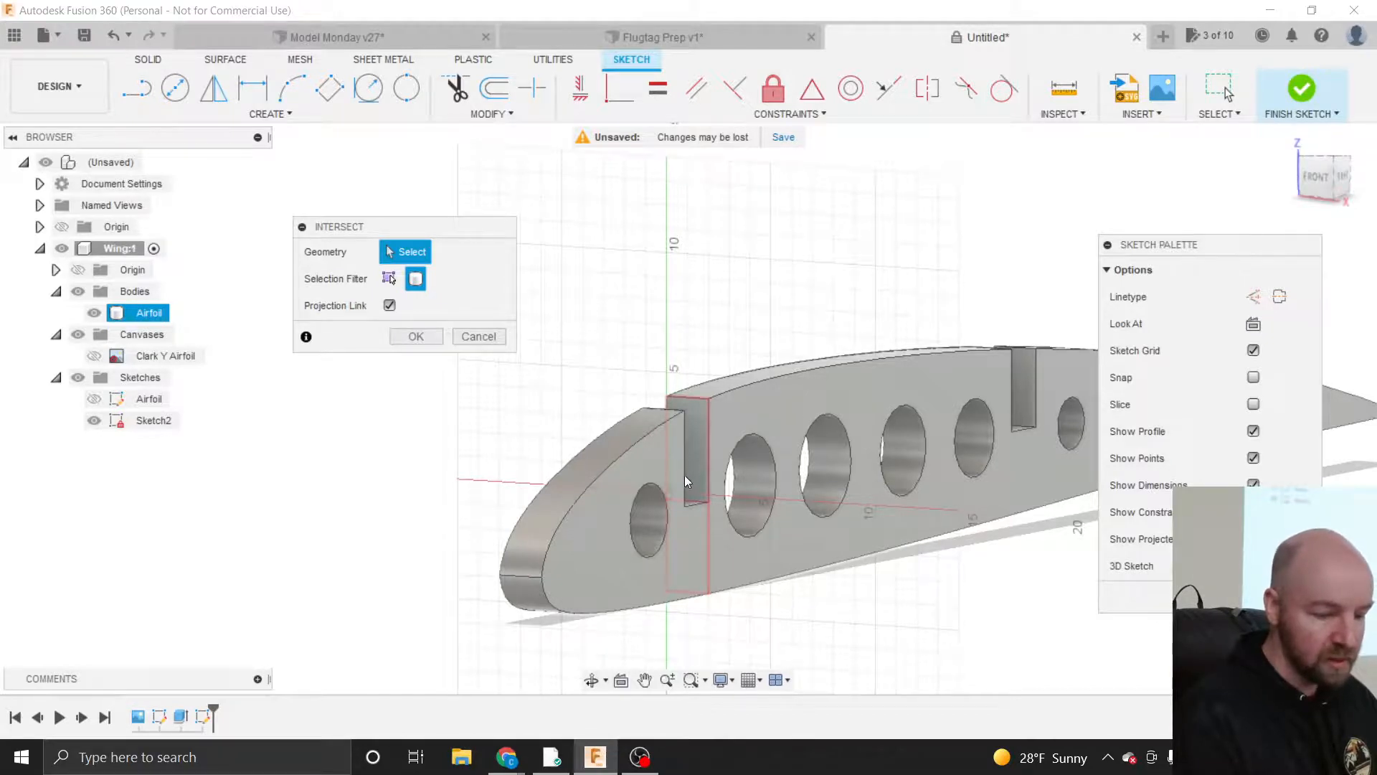
click(669, 449)
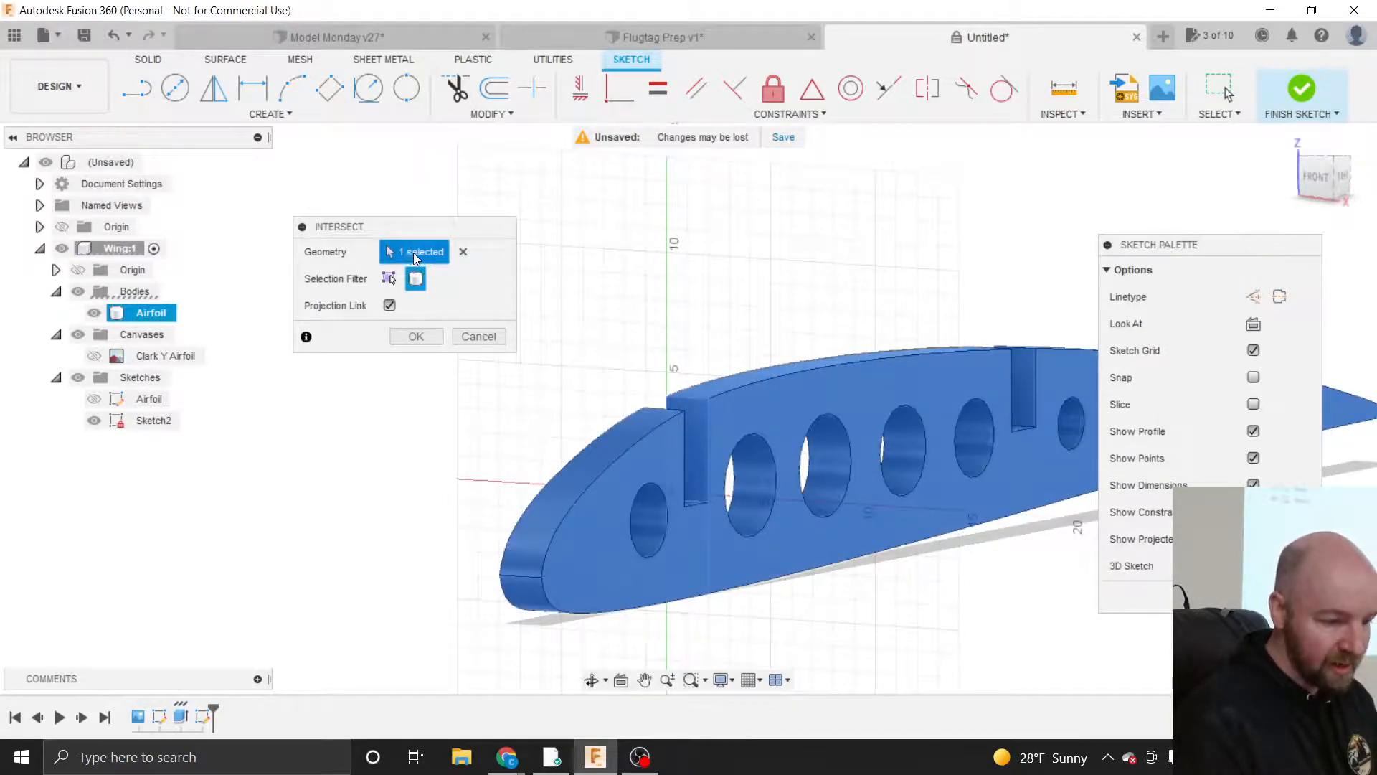
click(421, 337)
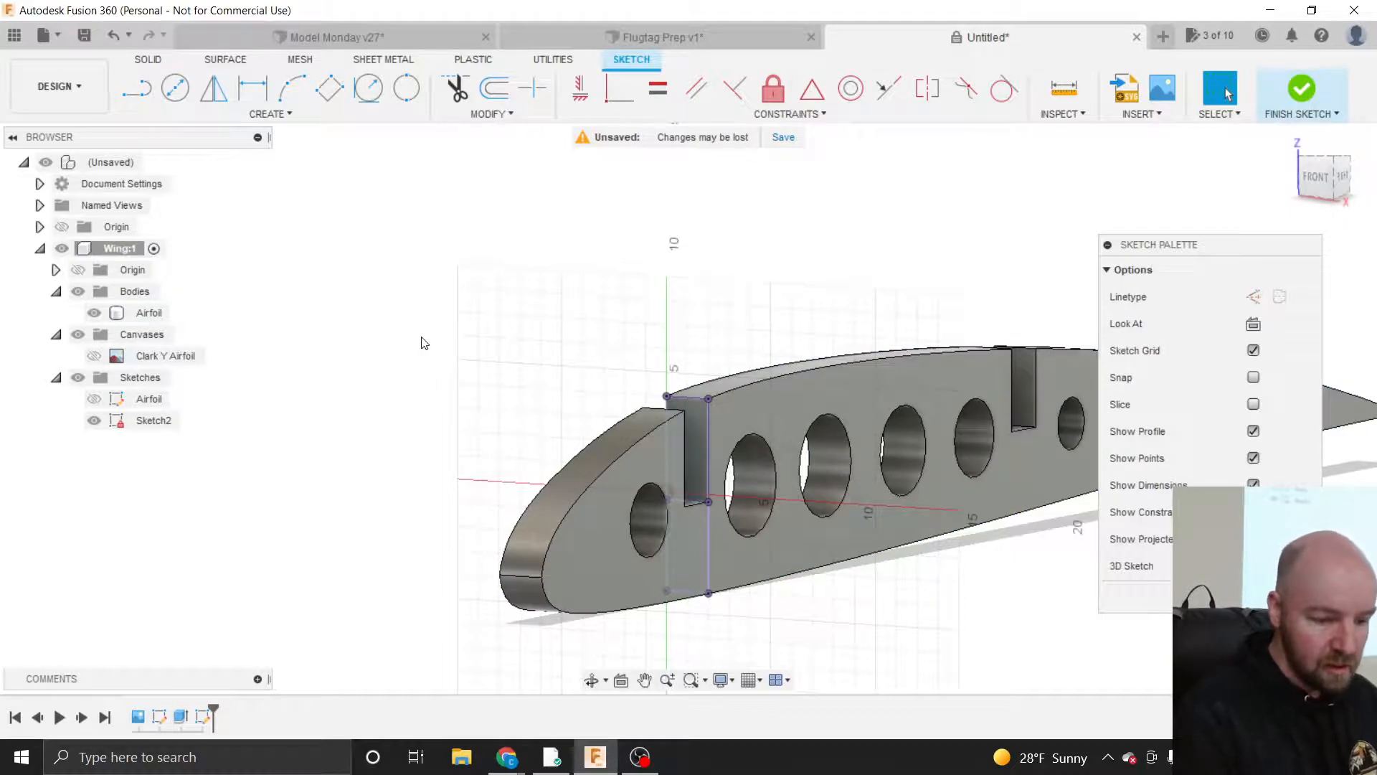
scroll(727, 561, up, 5)
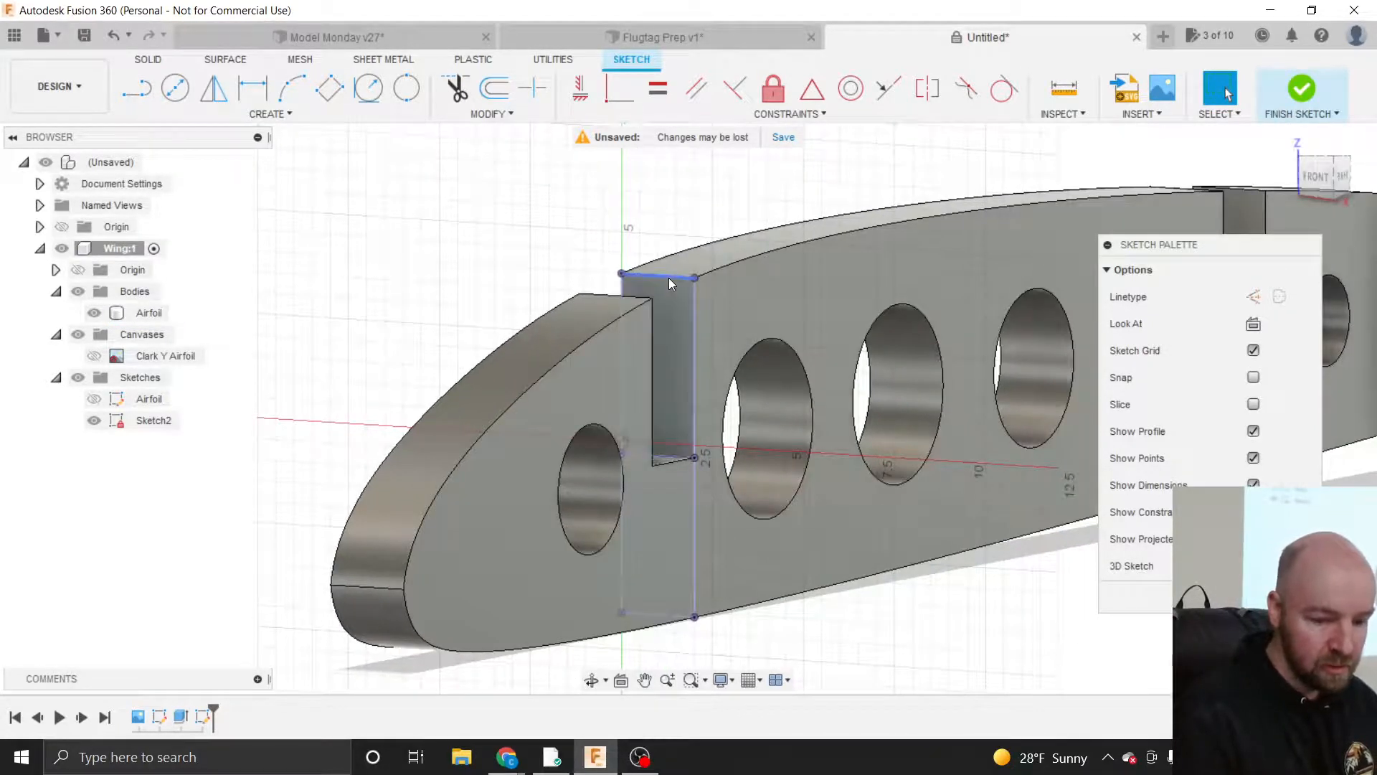
- Orient the sketch to the front view and hide the Airfoil body in the Wing component
scroll(668, 278, down, 3)
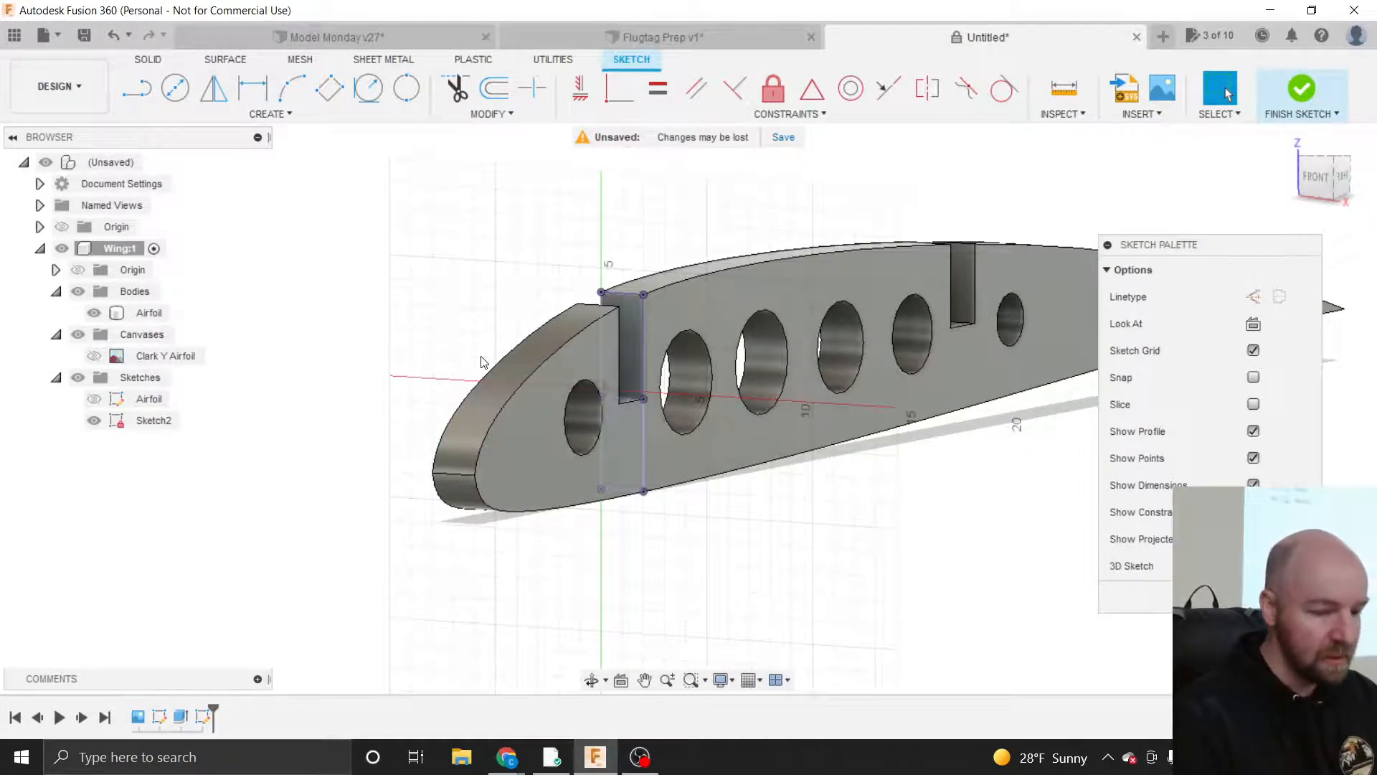
scroll(461, 353, down, 5)
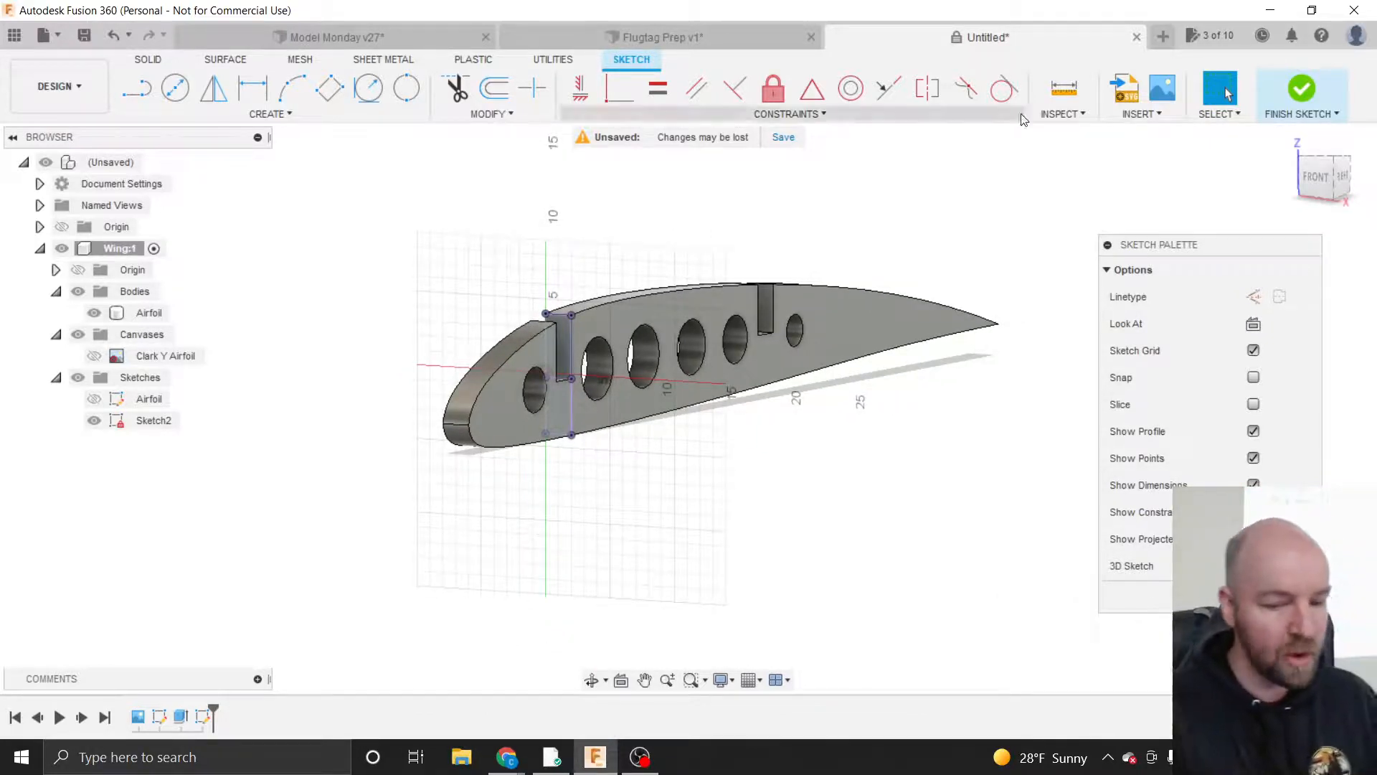
right_click(1310, 184)
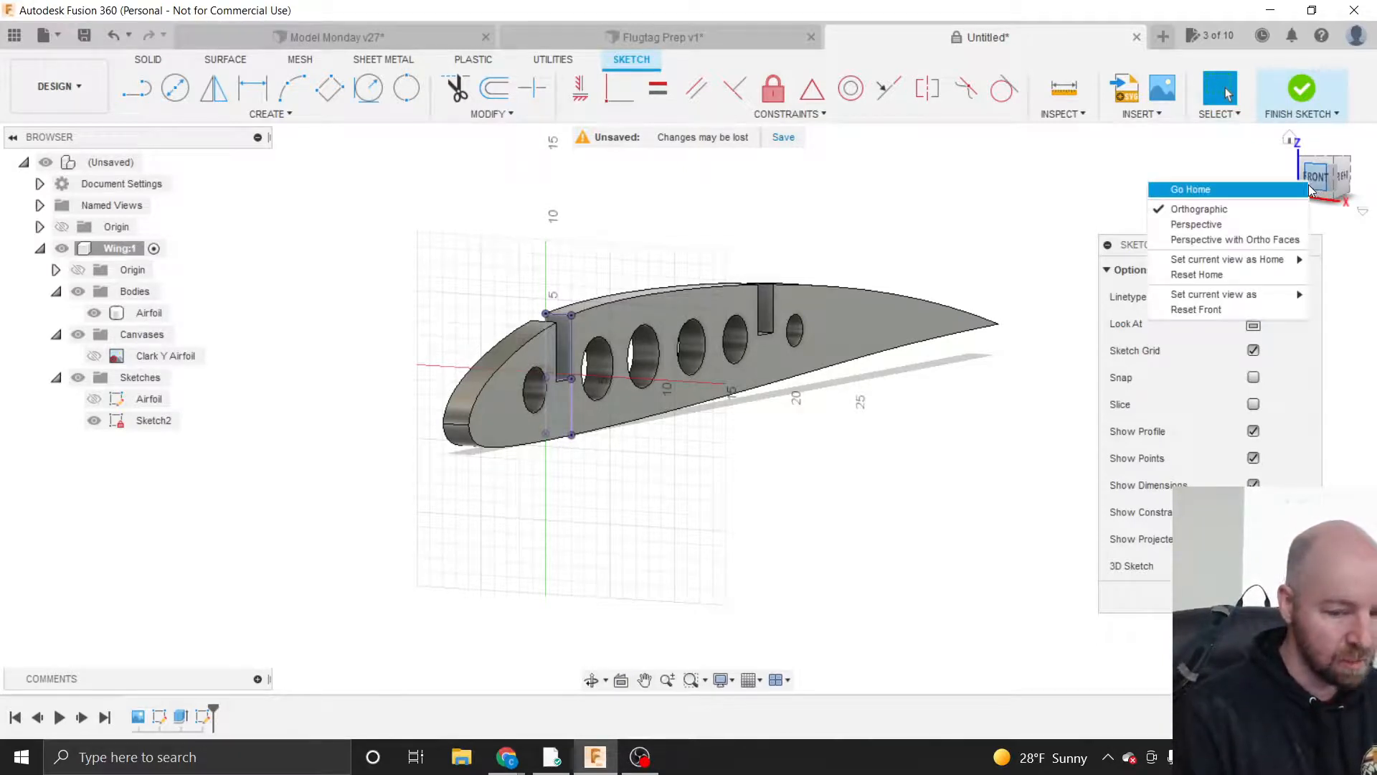
click(1312, 176)
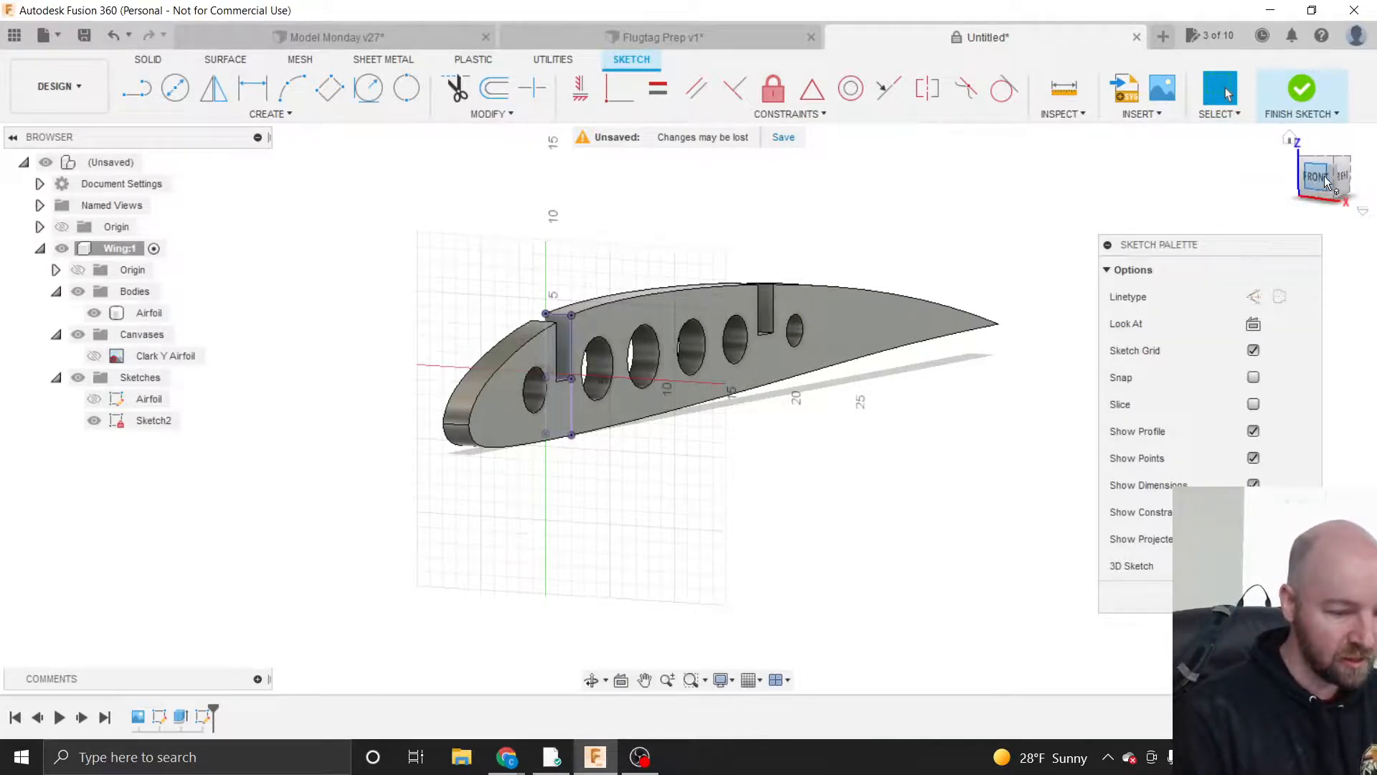
click(1316, 178)
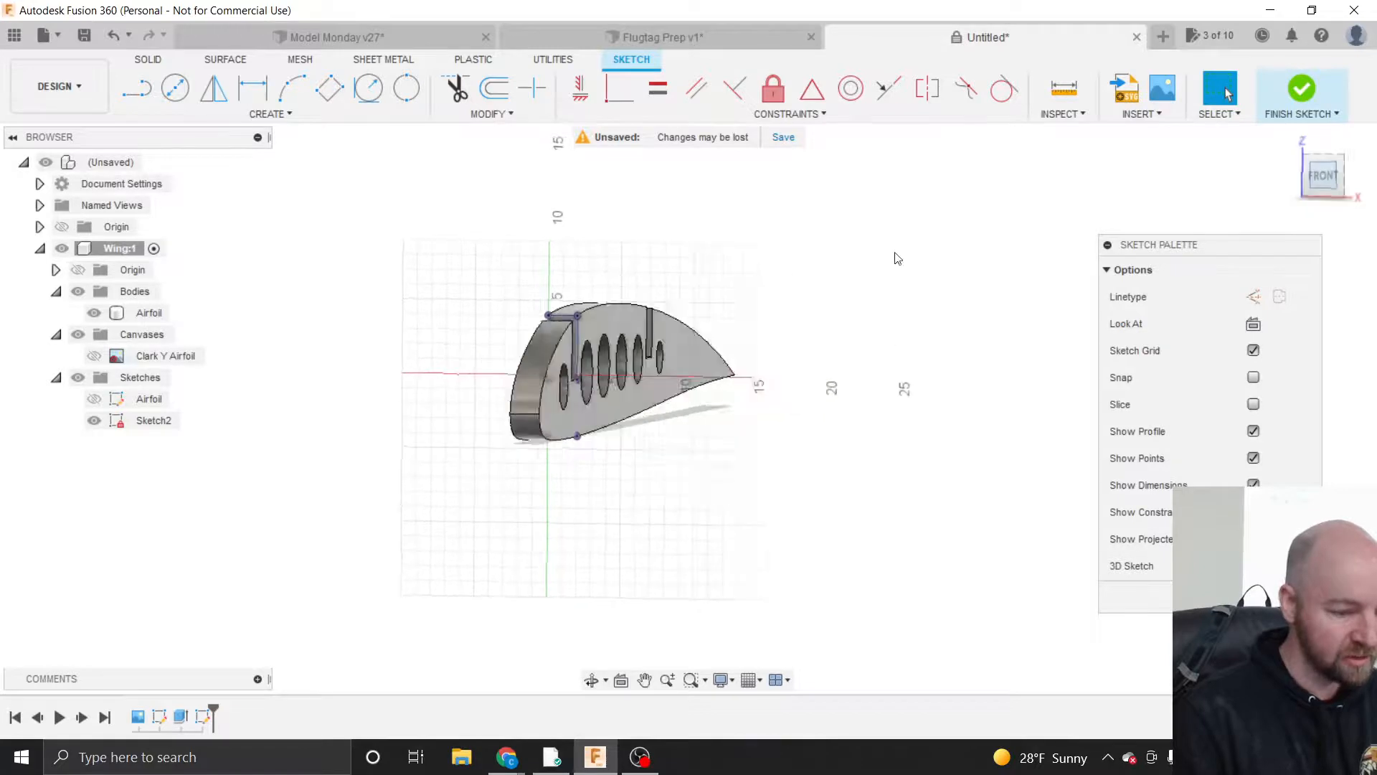
click(89, 314)
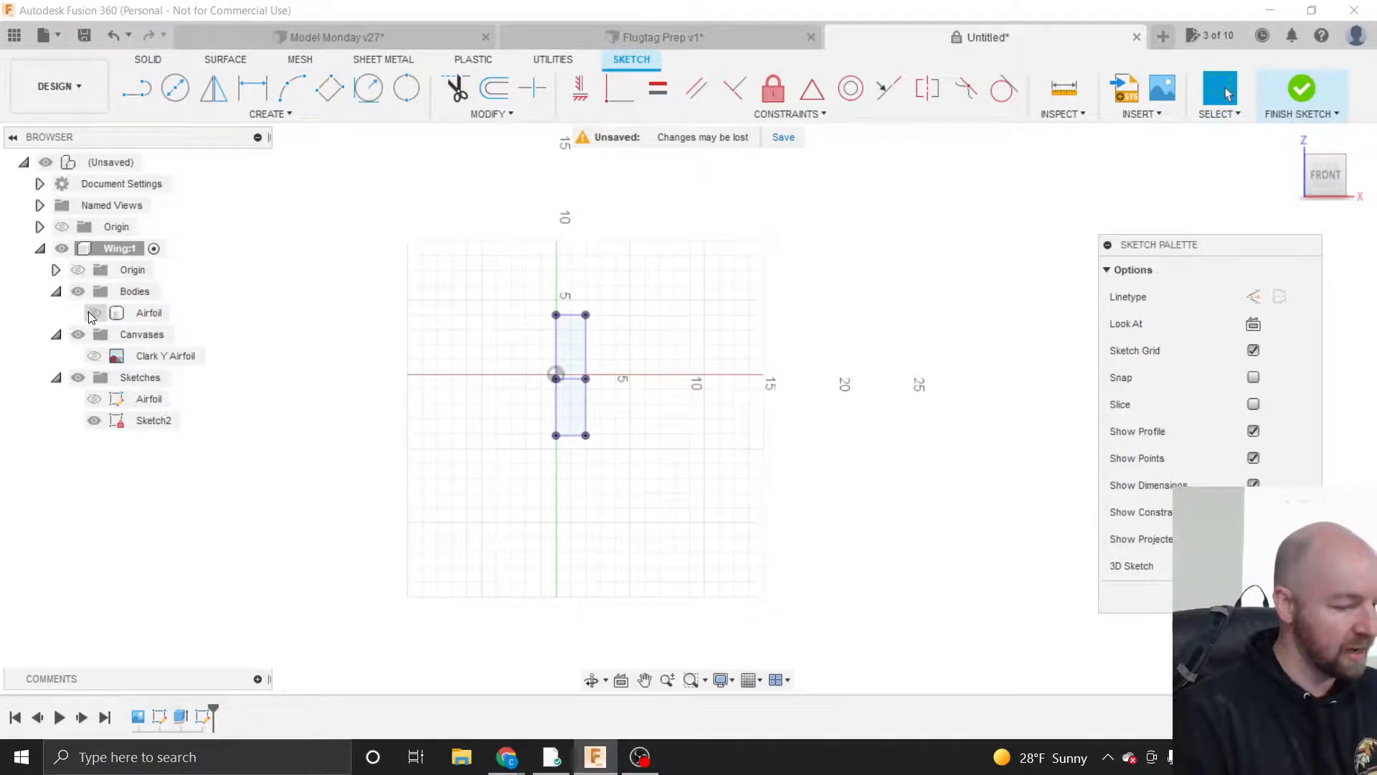
- Draw a 2-point rectangle 144 in long and about 15 in high around the rib's intersected cross-section
scroll(251, 430, down, 4)
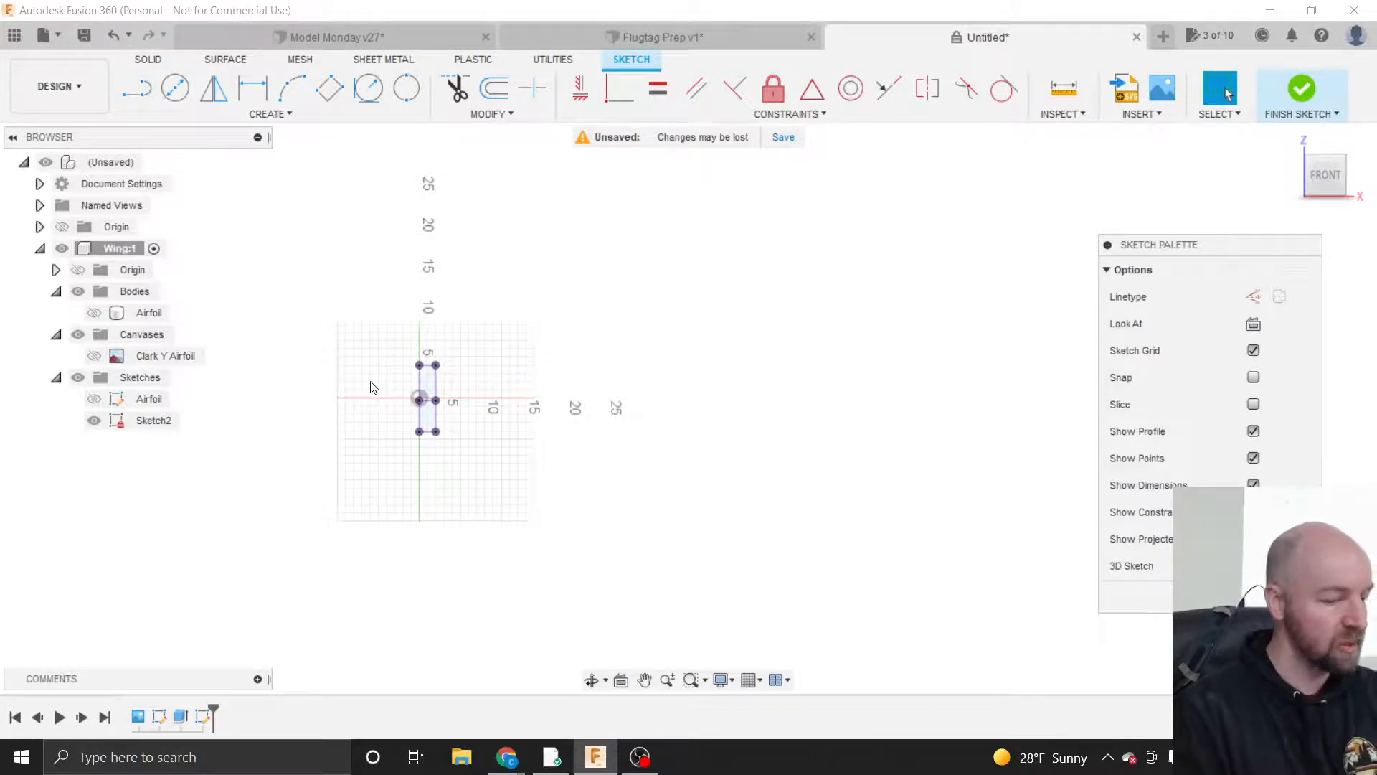
scroll(376, 391, up, 5)
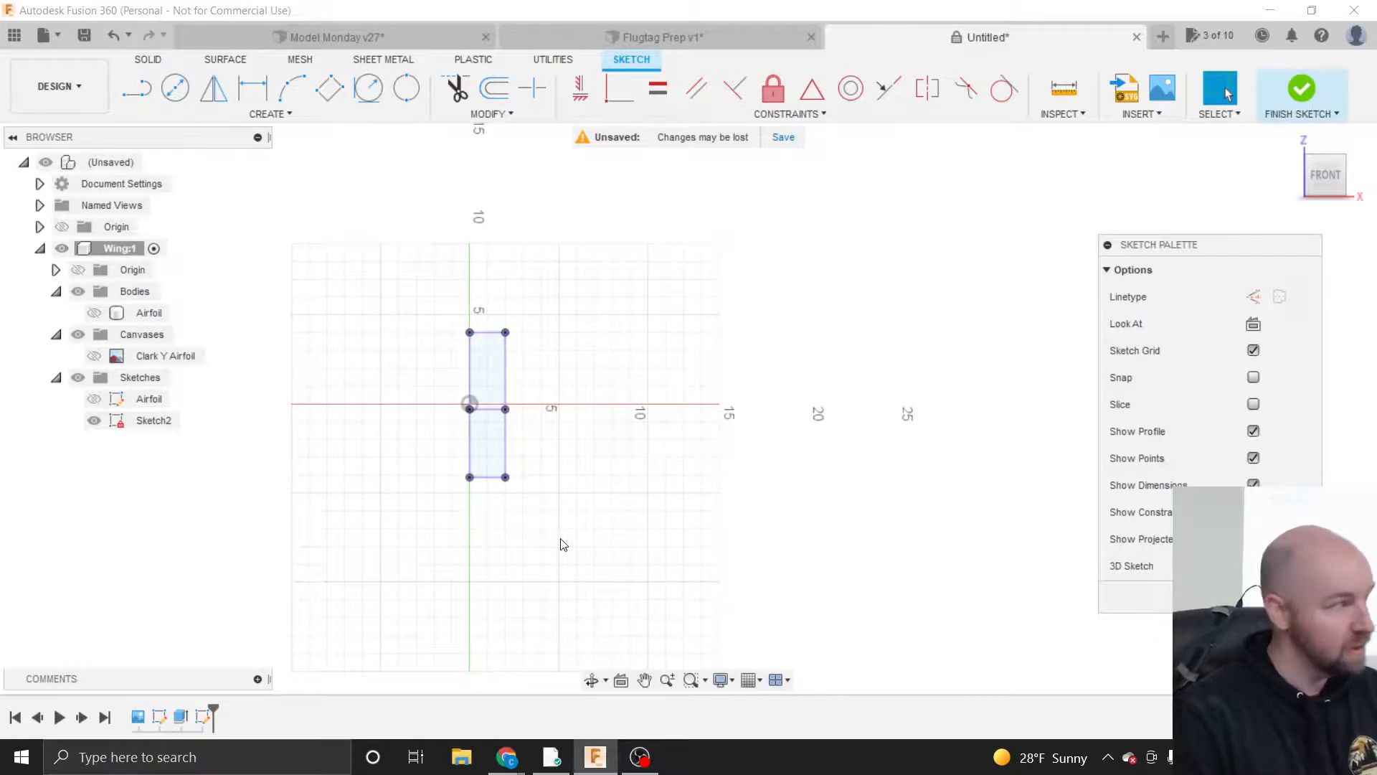
scroll(561, 545, down, 2)
scroll(560, 545, down, 2)
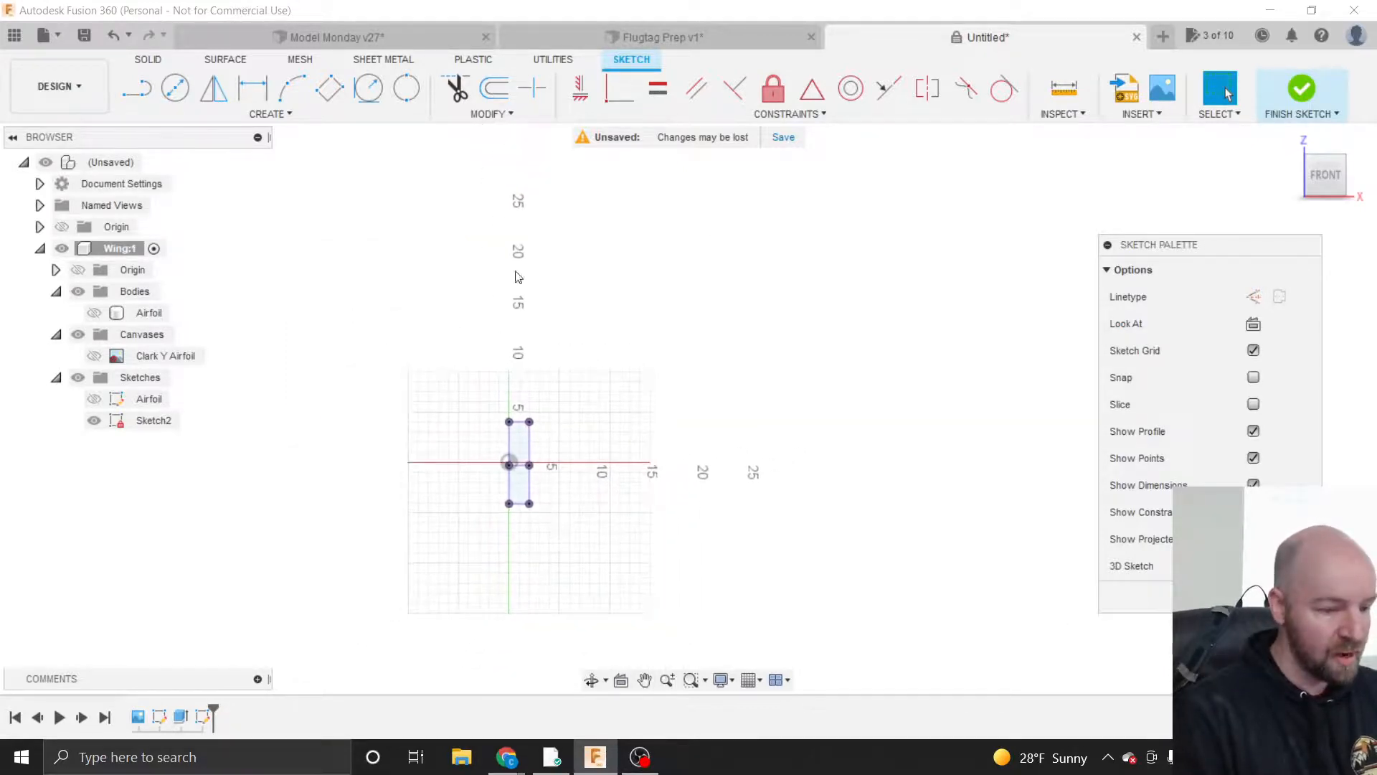
click(274, 119)
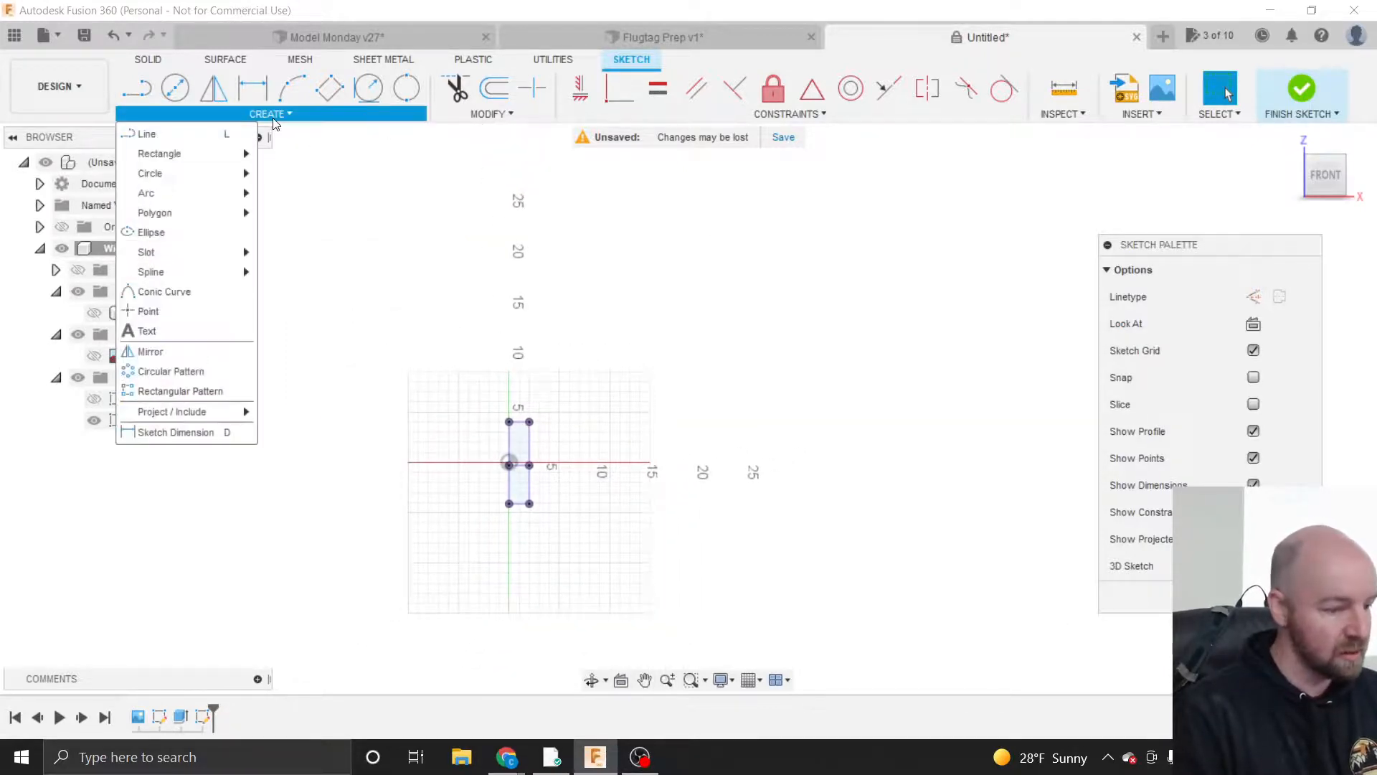
mouse_move(215, 153)
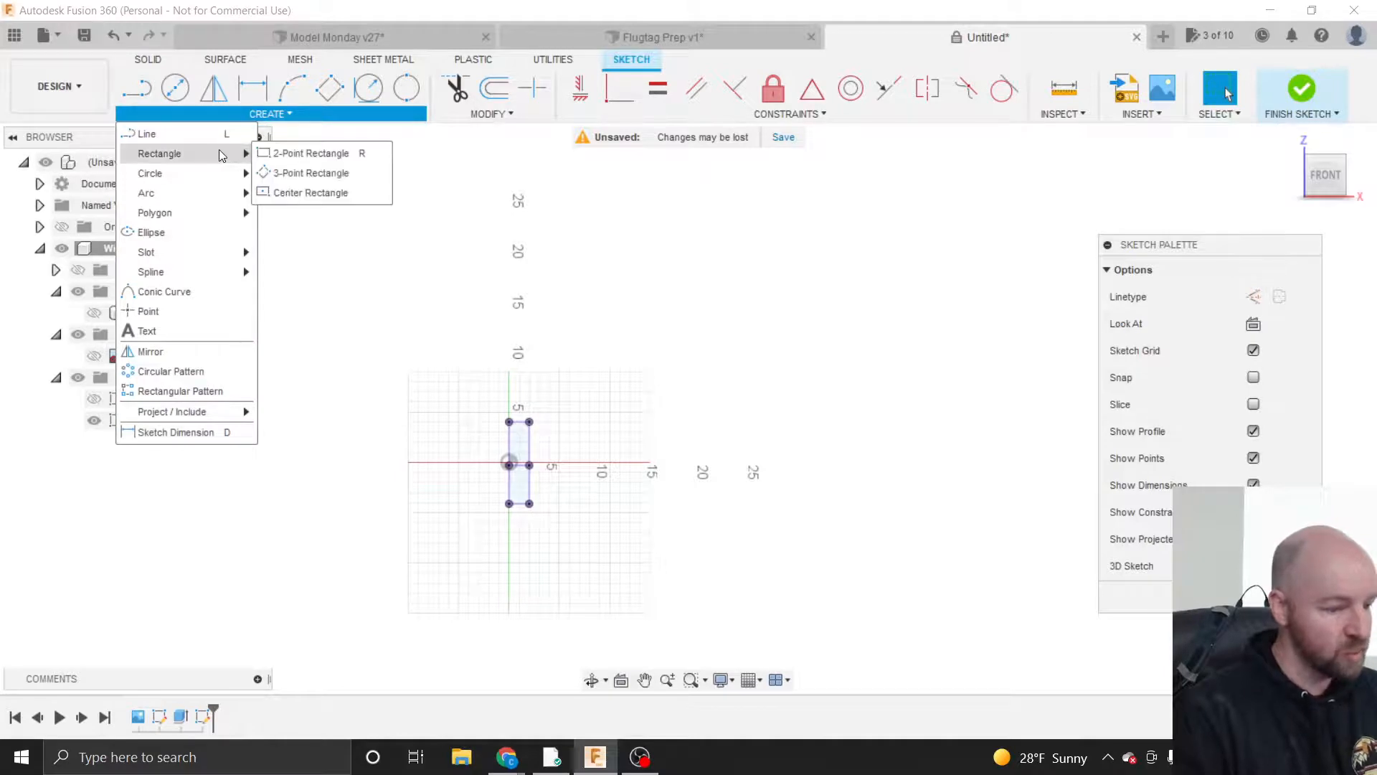
click(290, 155)
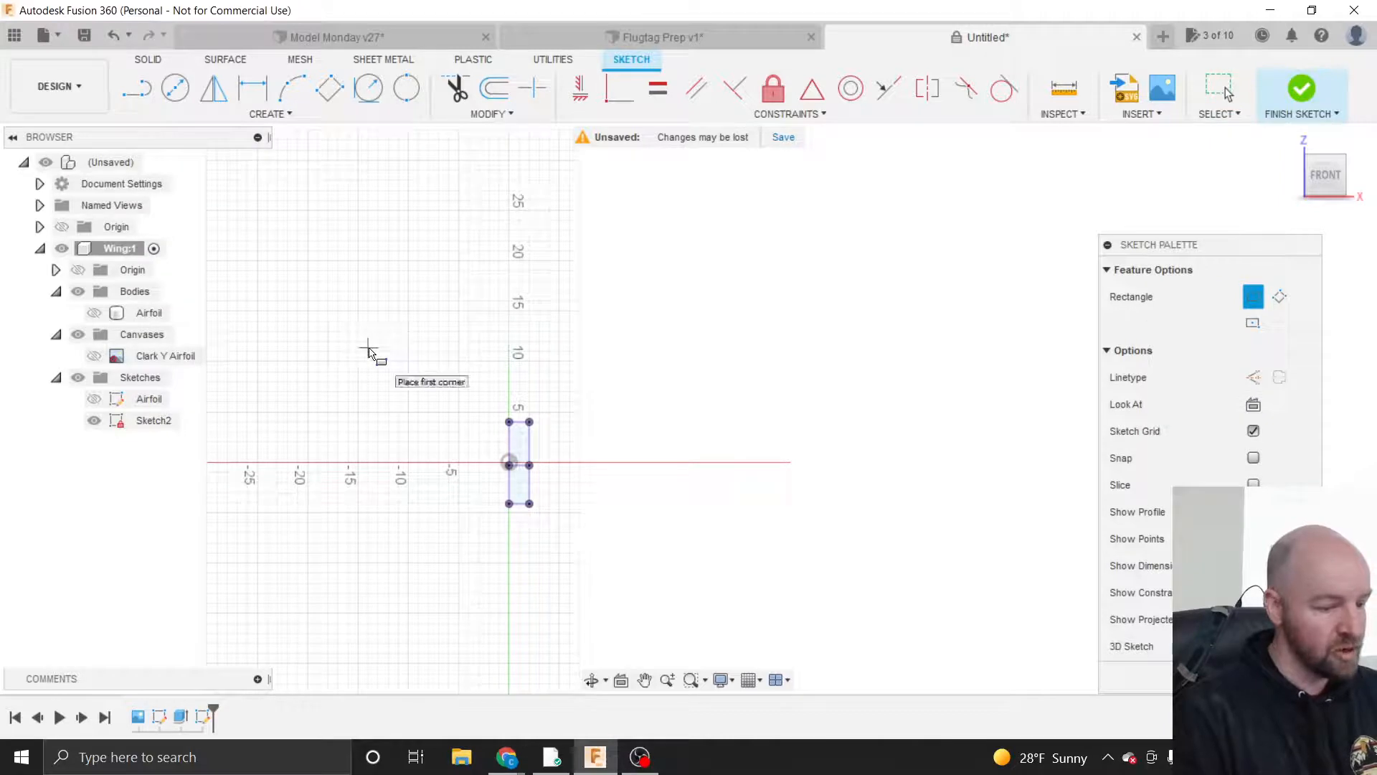
click(394, 390)
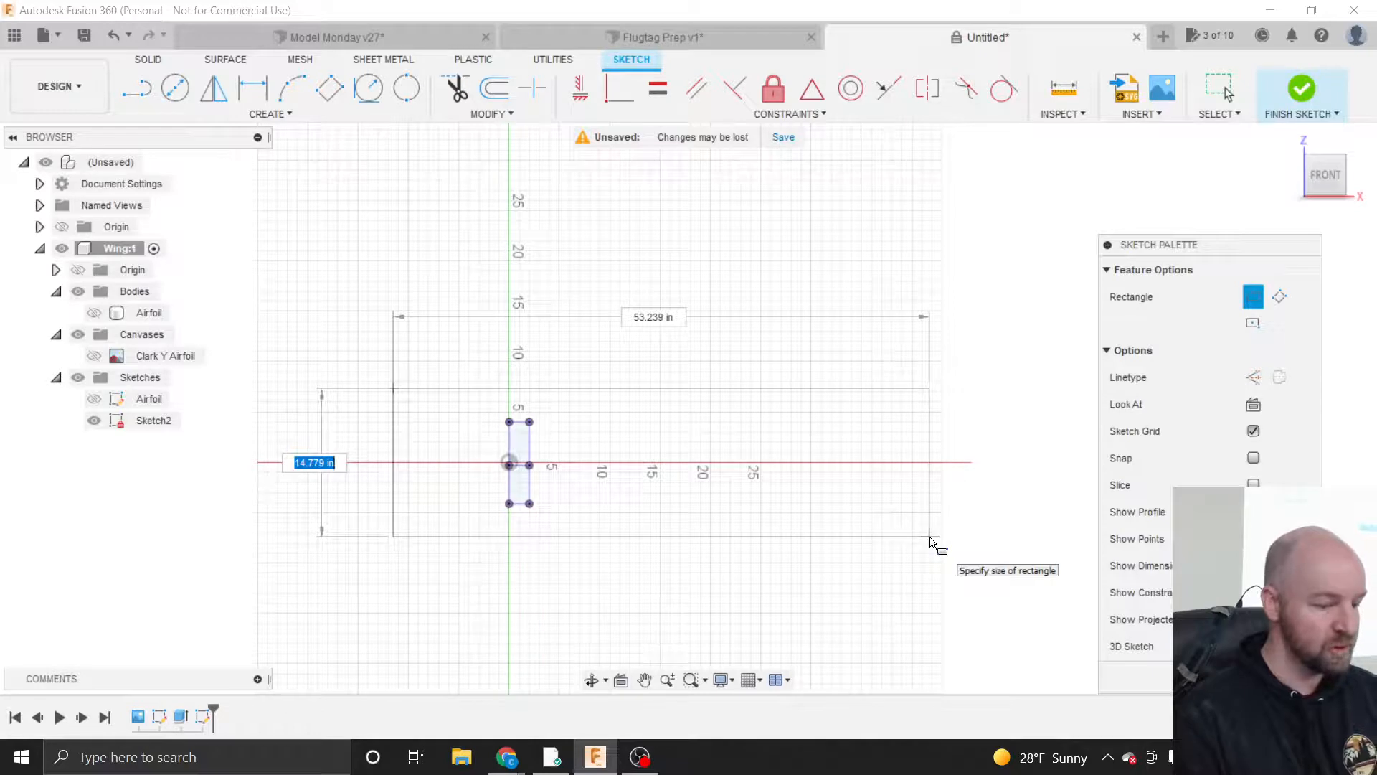
key(Tab)
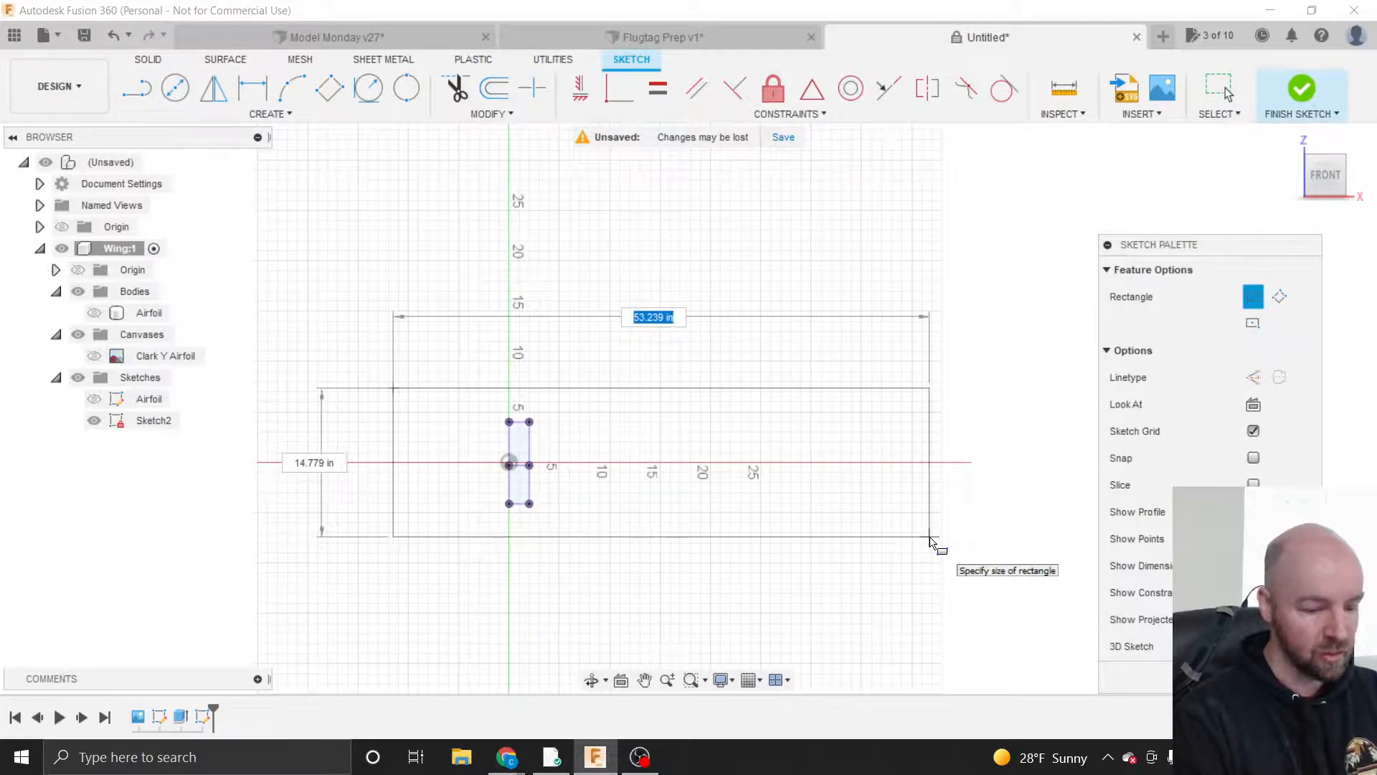
text(144)
key(Tab)
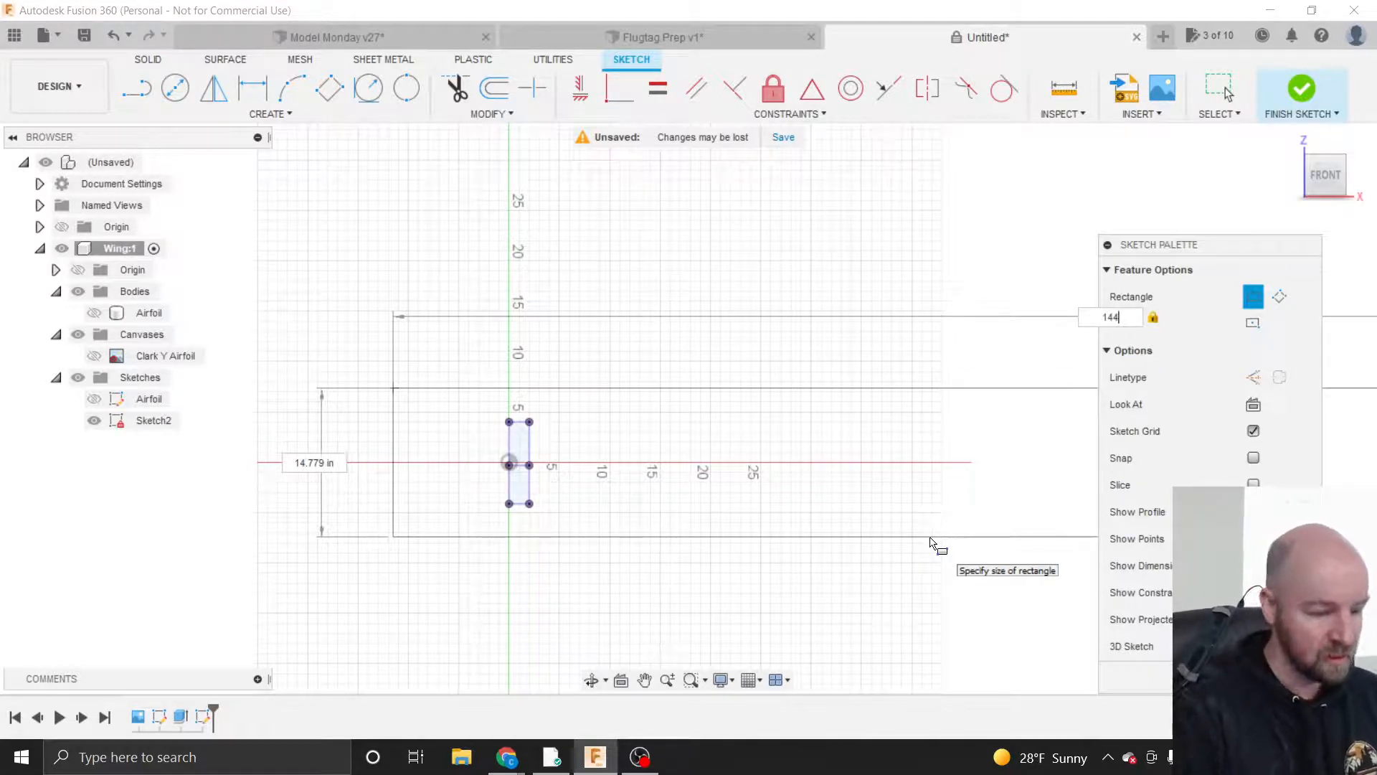
scroll(463, 600, down, 2)
scroll(463, 599, down, 2)
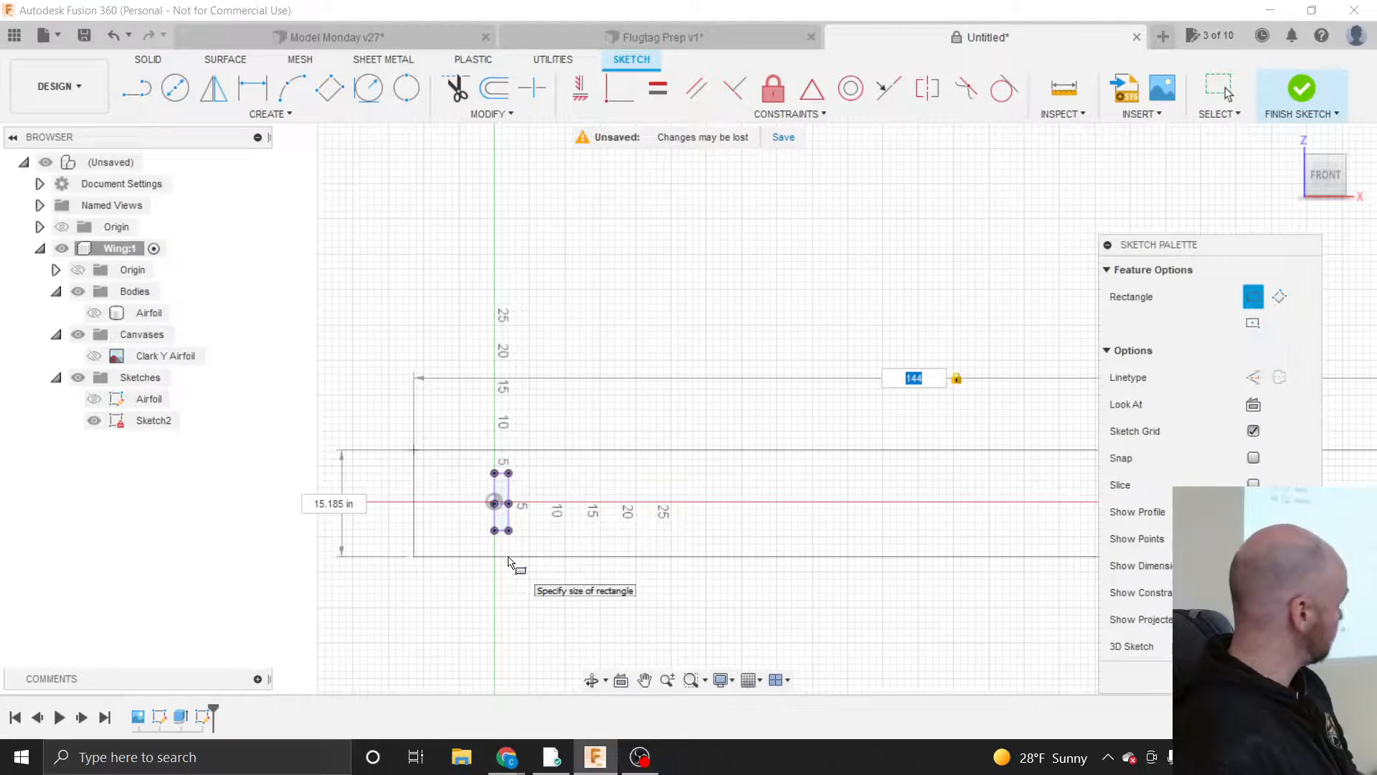
key(Return)
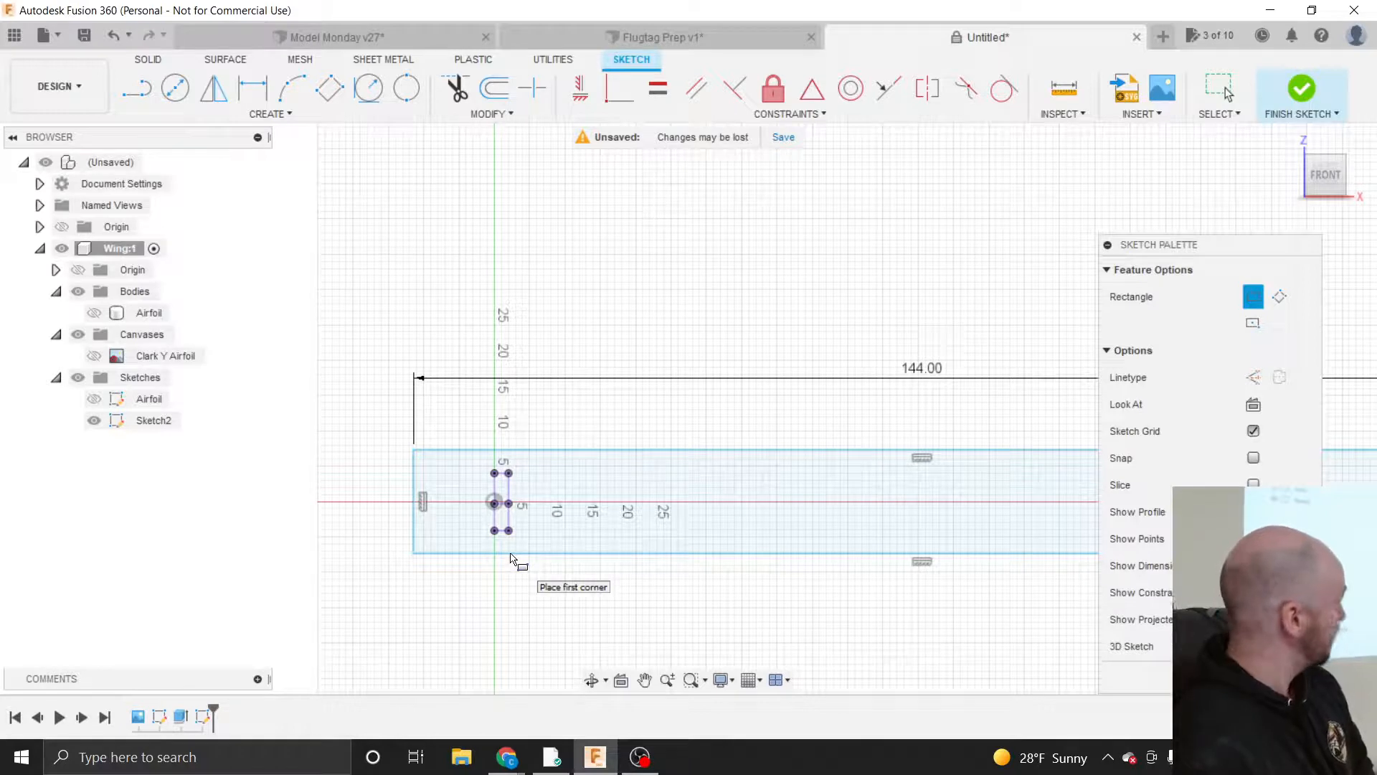
- Make the rectangle's top and bottom edges coincident with the upper and lower corner points of the rib's cross-section
scroll(351, 570, down, 2)
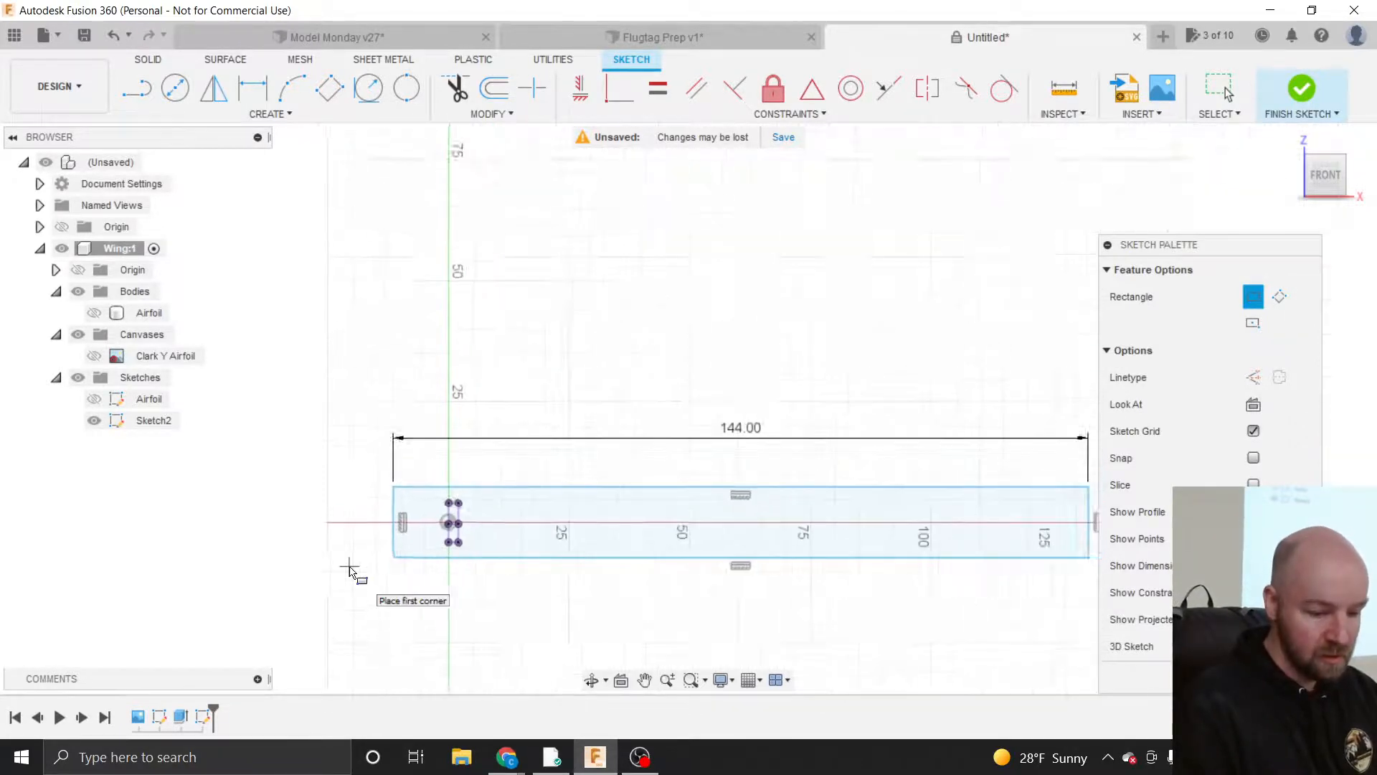
scroll(351, 572, down, 1)
scroll(575, 571, up, 2)
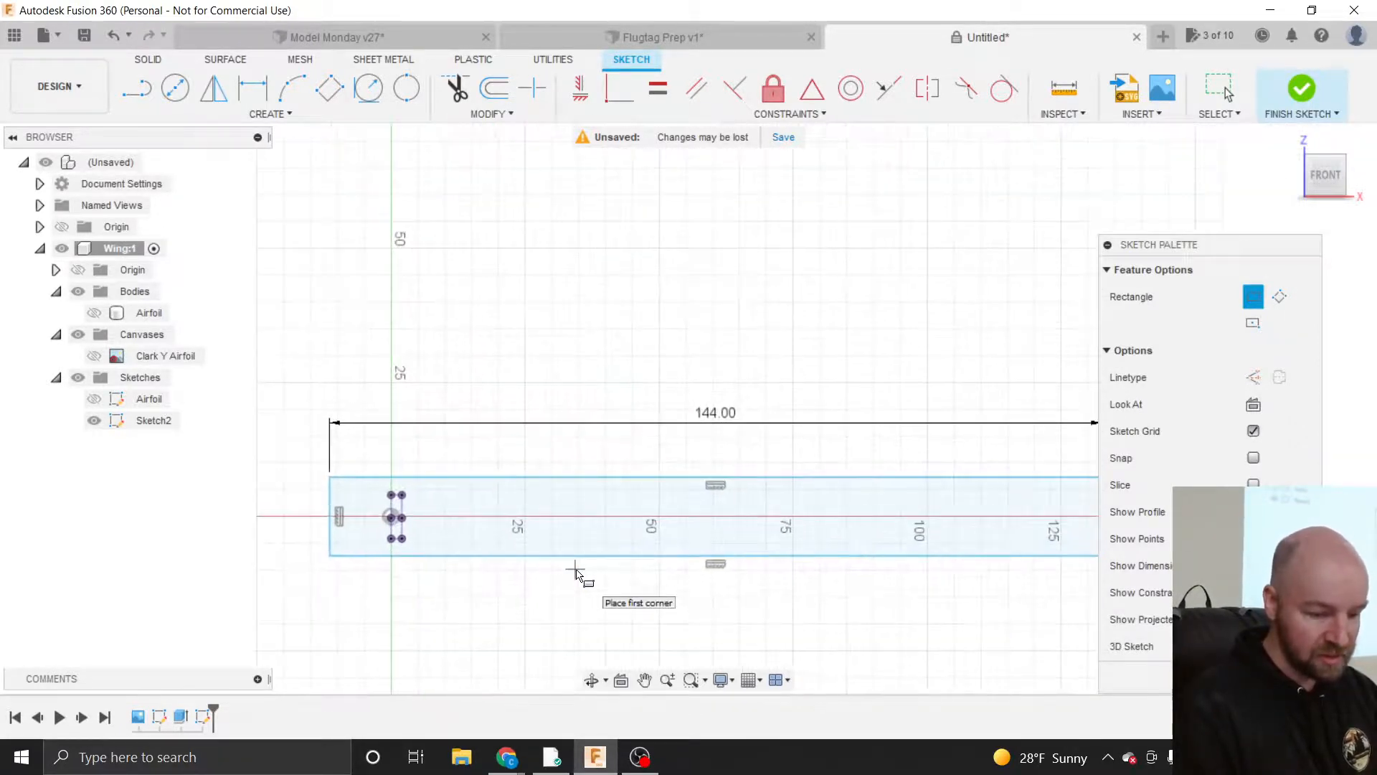
scroll(376, 558, up, 4)
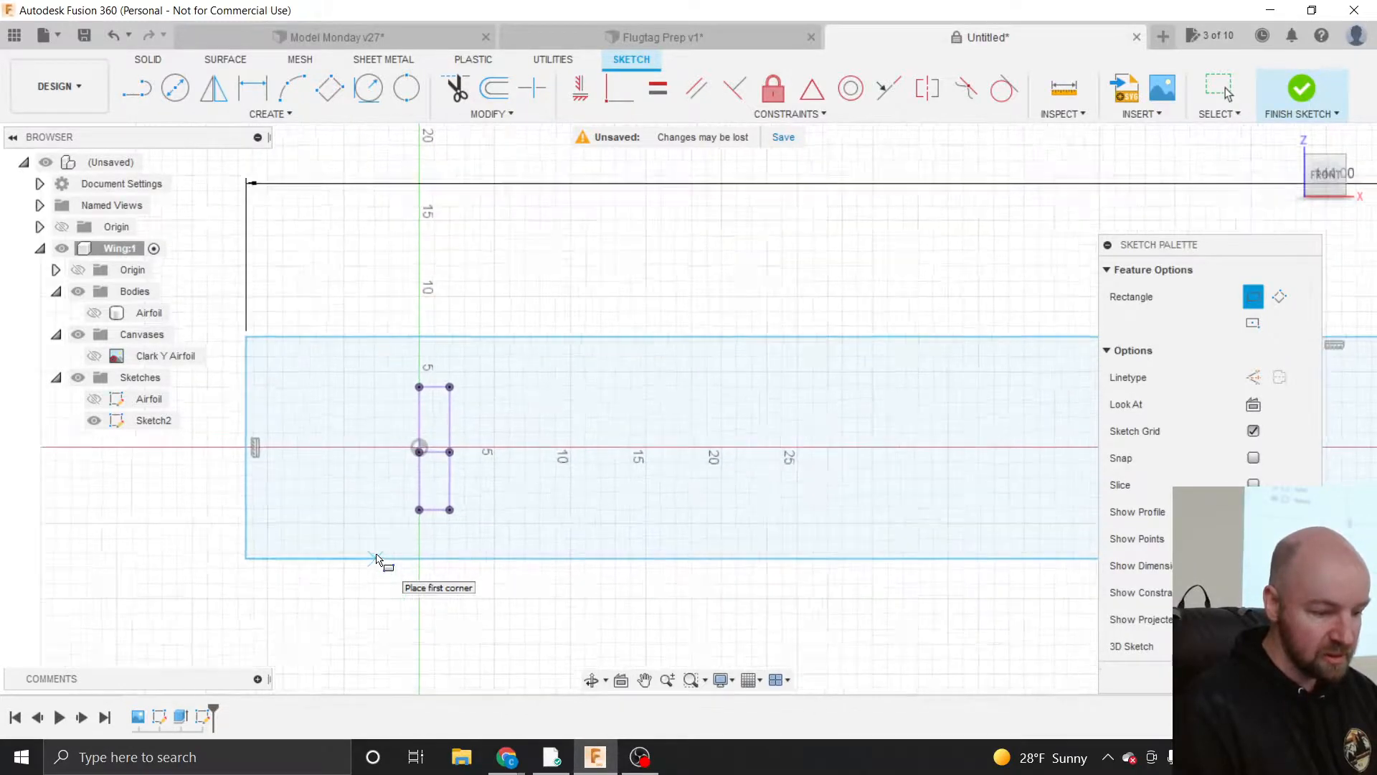
scroll(376, 558, up, 1)
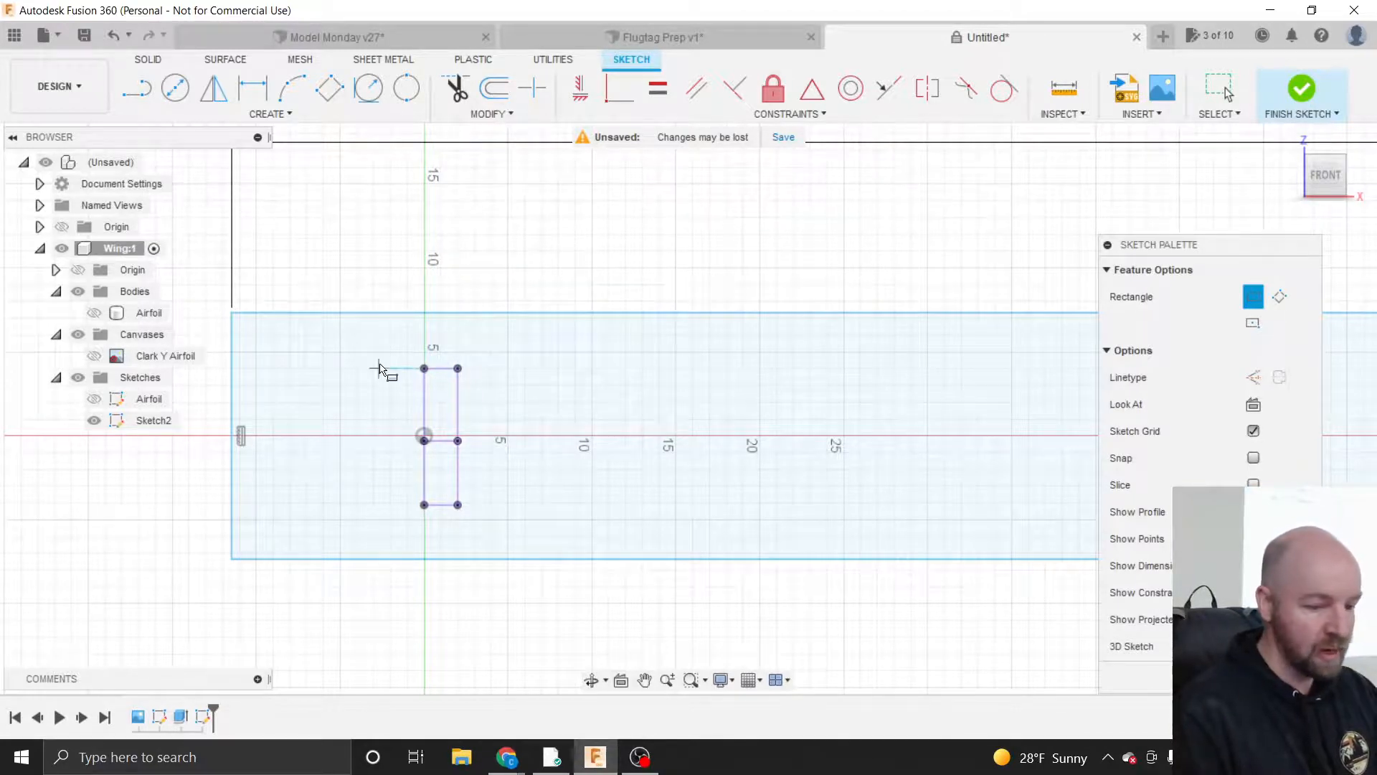
click(769, 117)
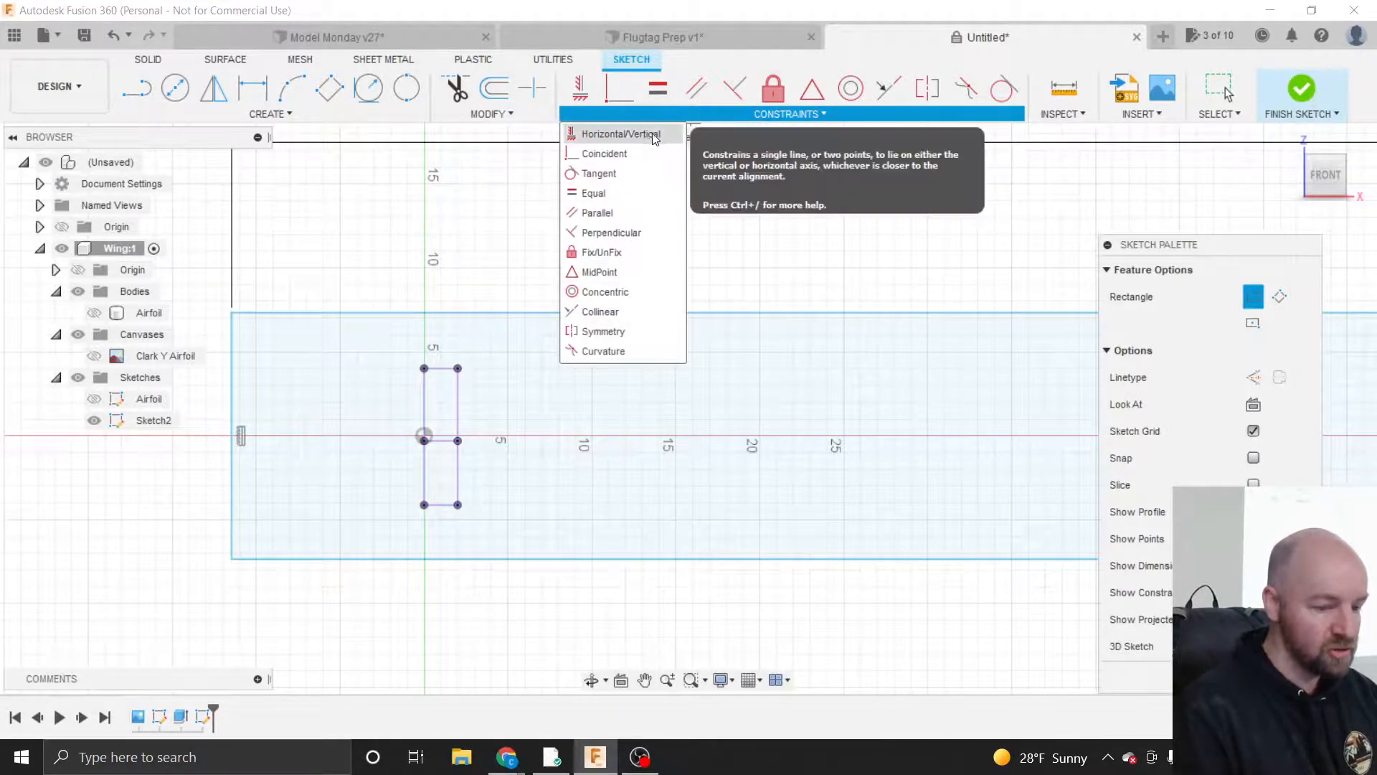
click(604, 153)
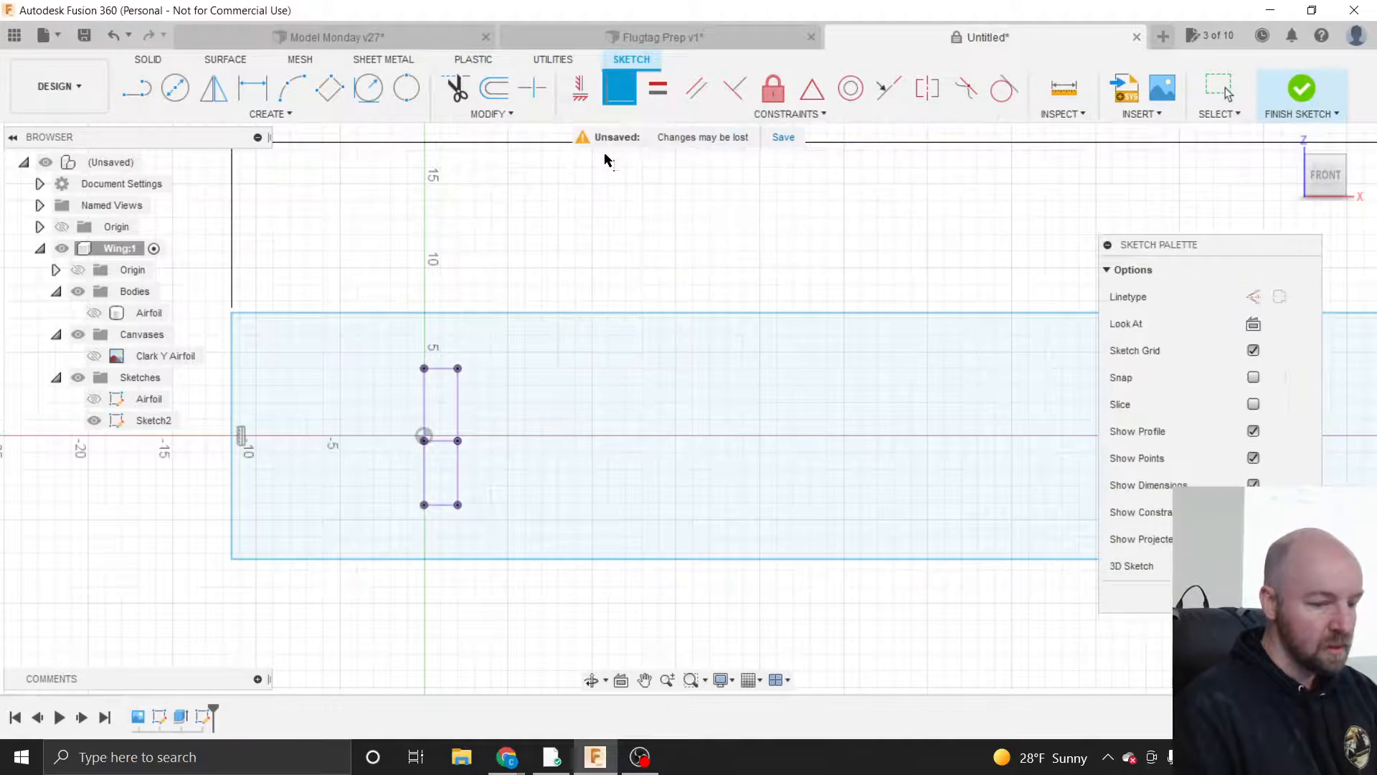
click(457, 314)
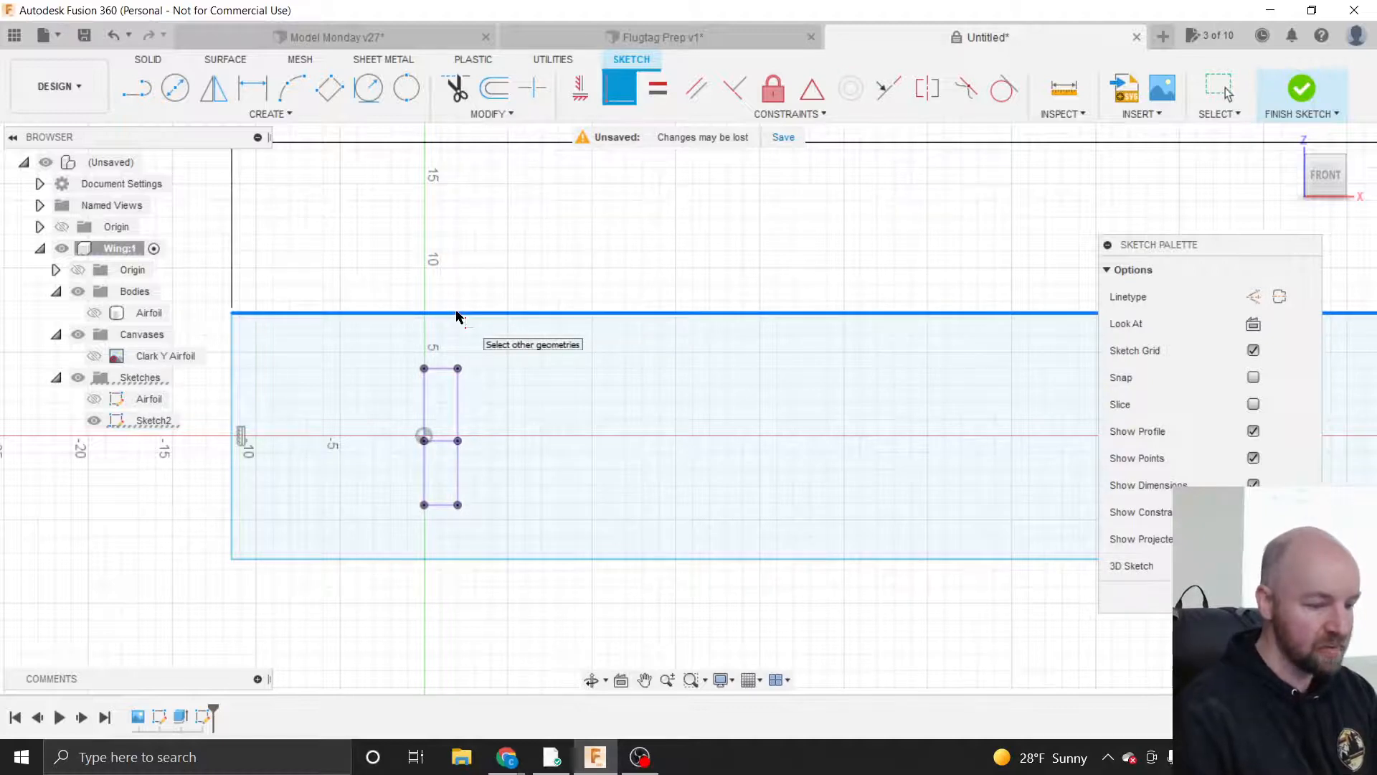
click(458, 370)
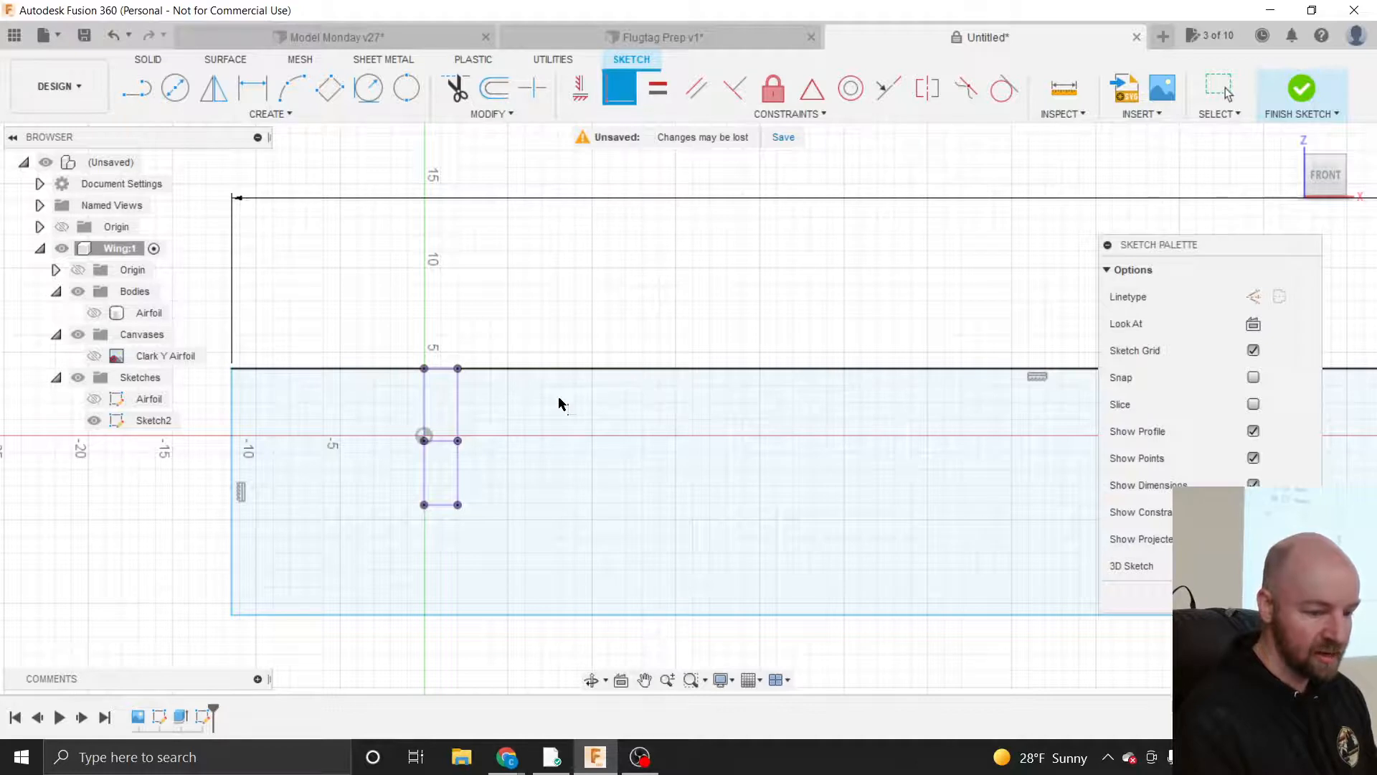
click(481, 616)
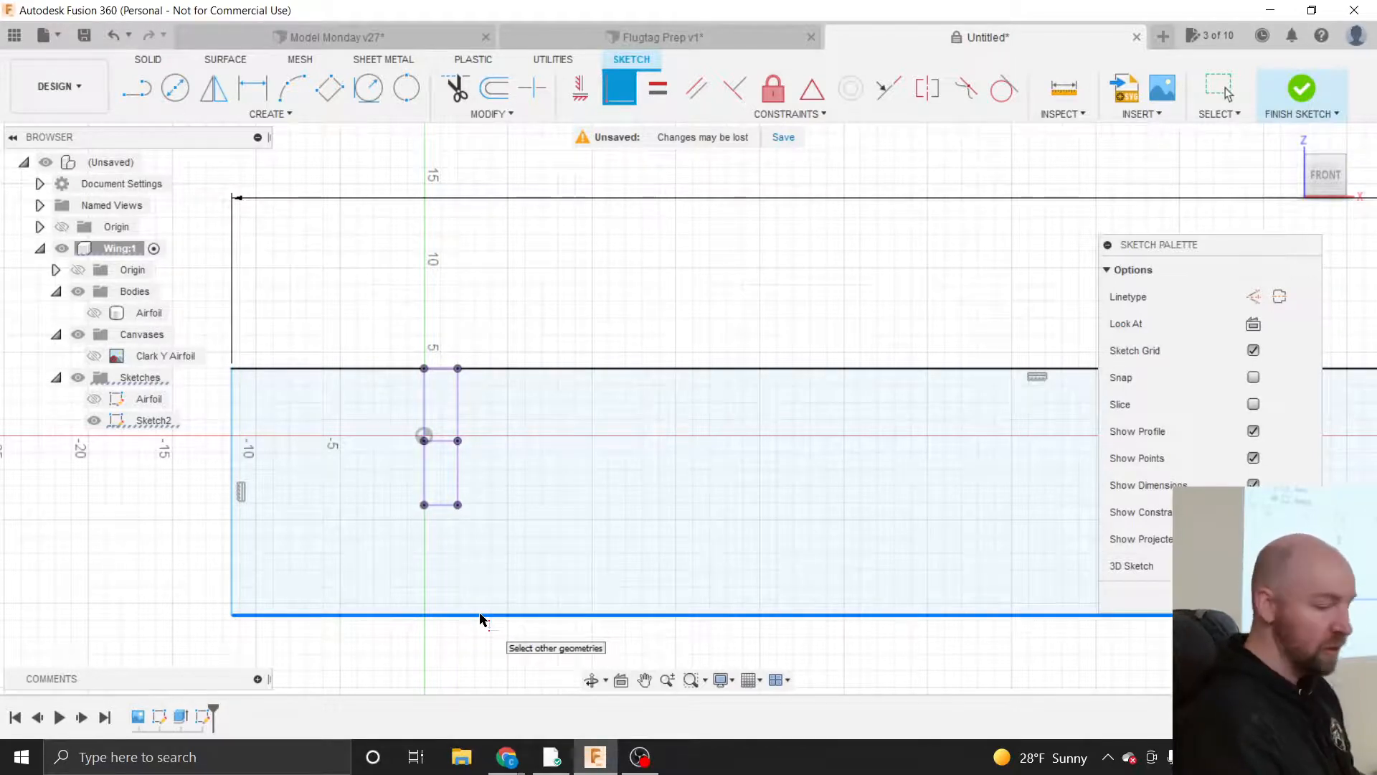
click(459, 506)
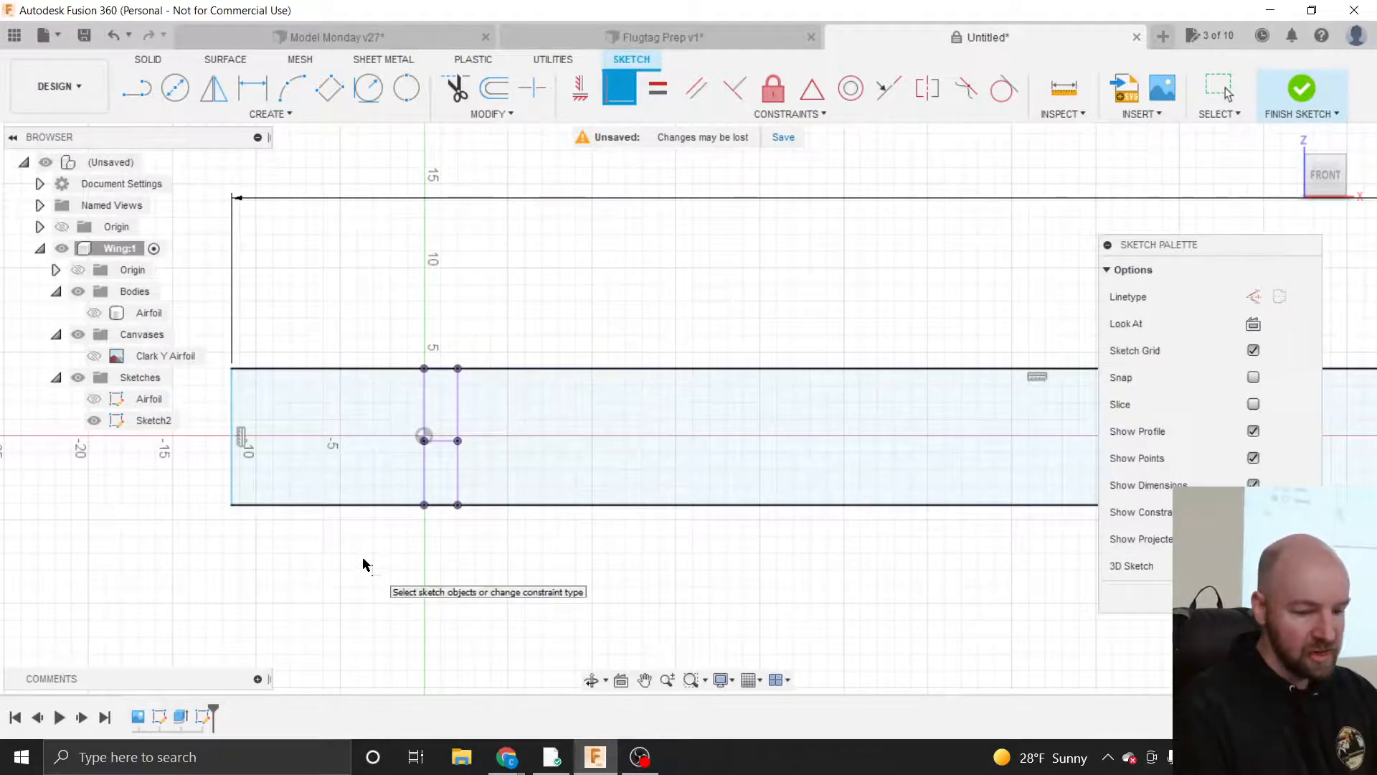
scroll(364, 565, down, 5)
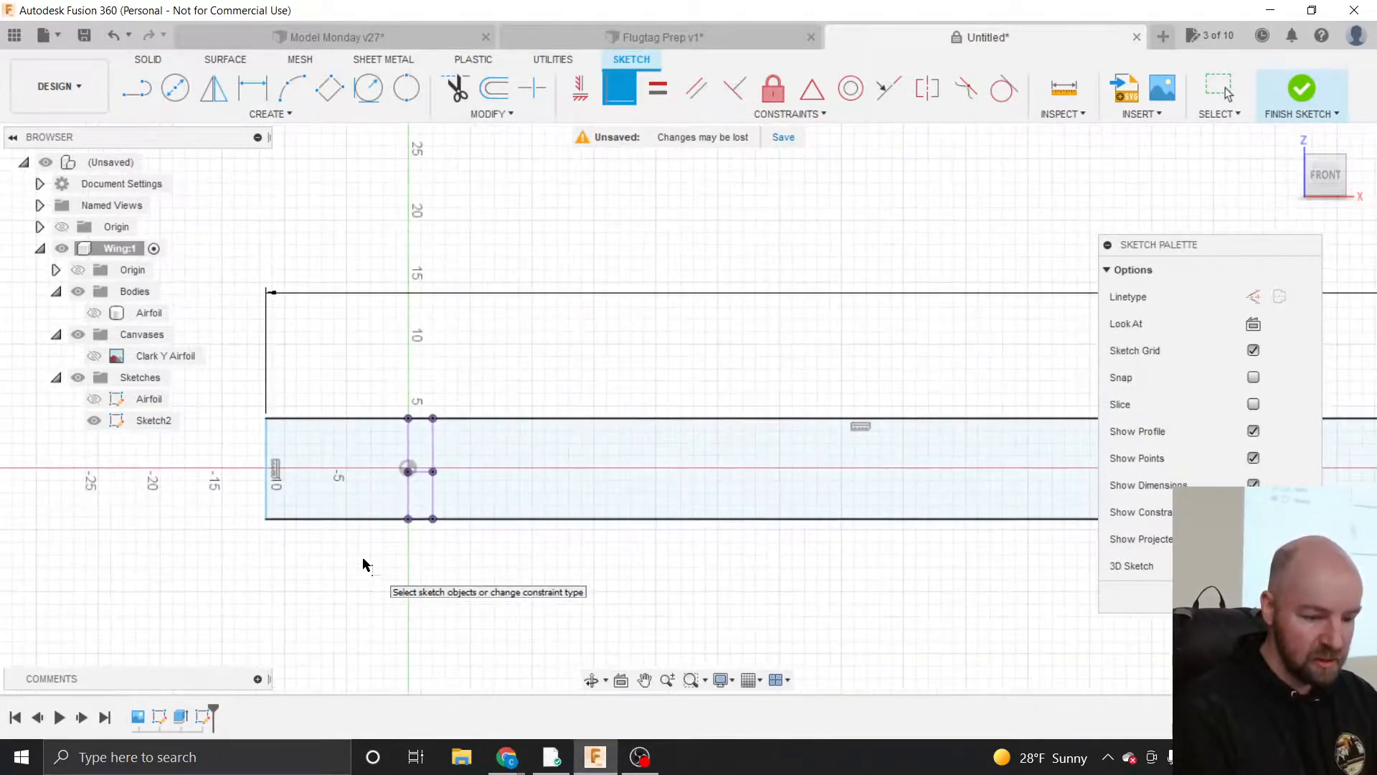
scroll(364, 564, down, 2)
scroll(364, 565, up, 5)
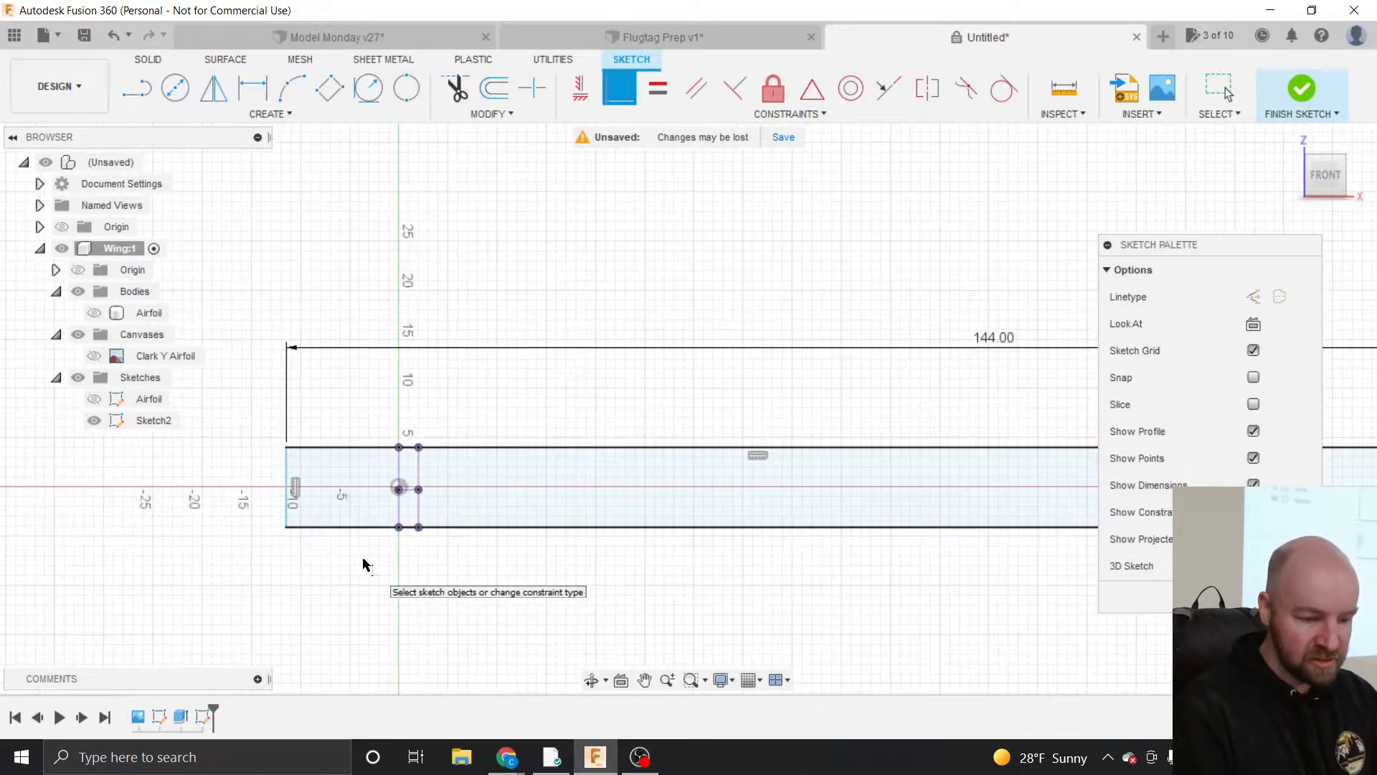
scroll(364, 564, up, 3)
scroll(364, 564, down, 2)
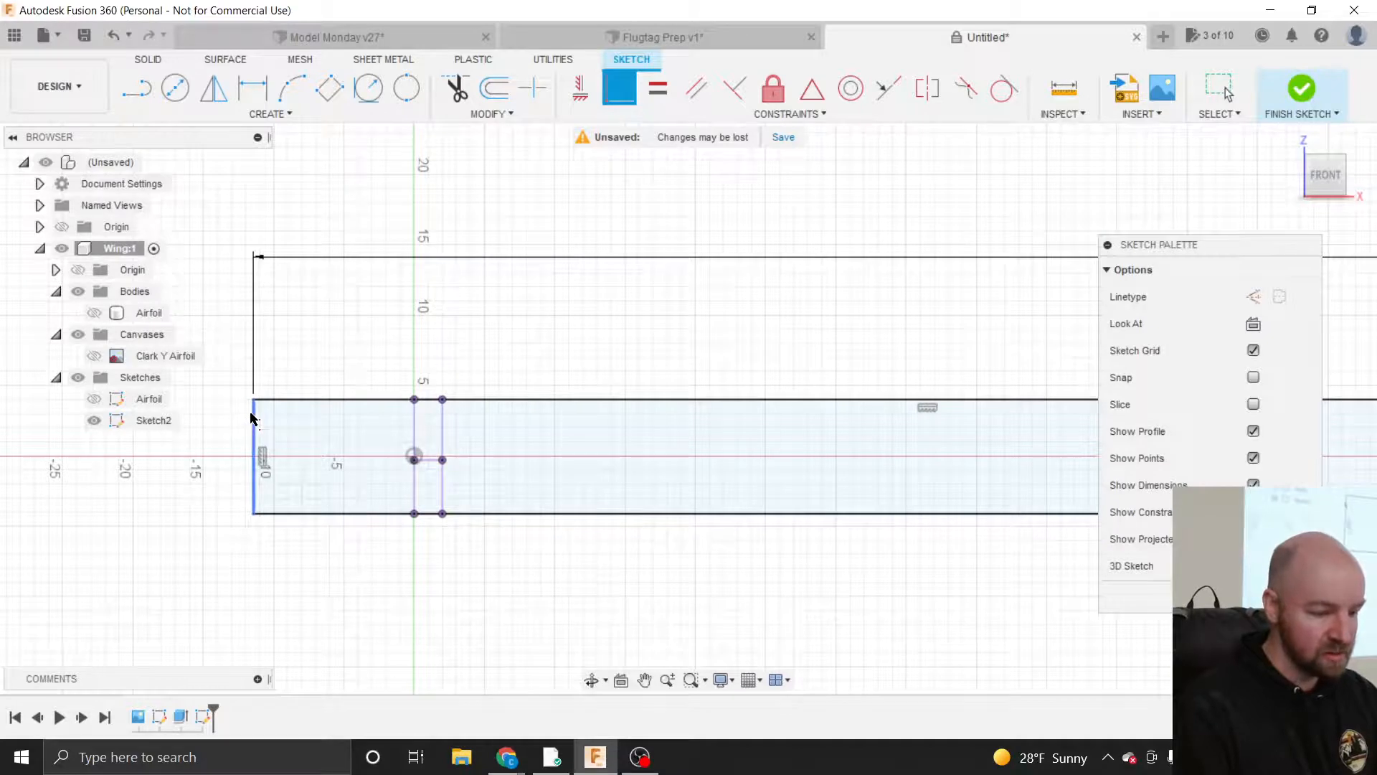
scroll(348, 576, down, 3)
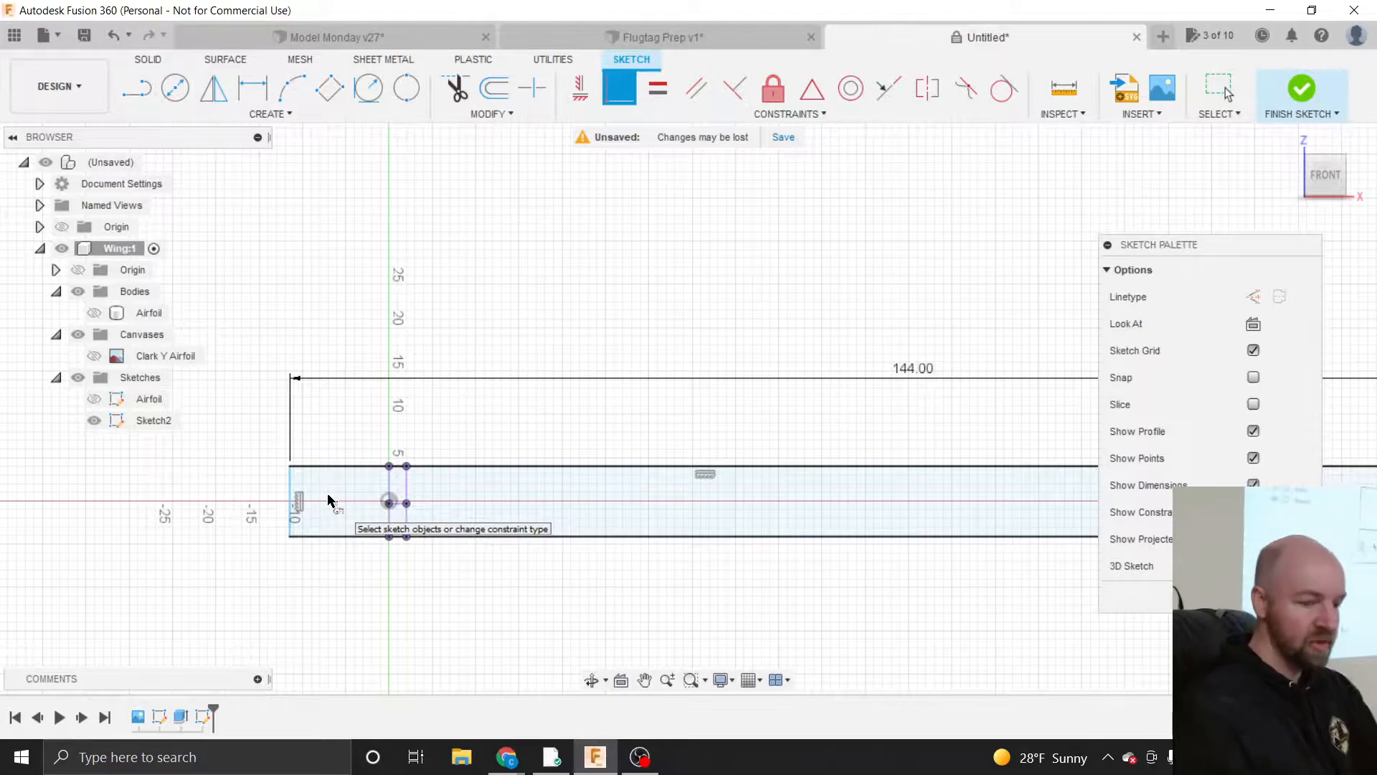
scroll(277, 514, up, 2)
scroll(278, 513, up, 3)
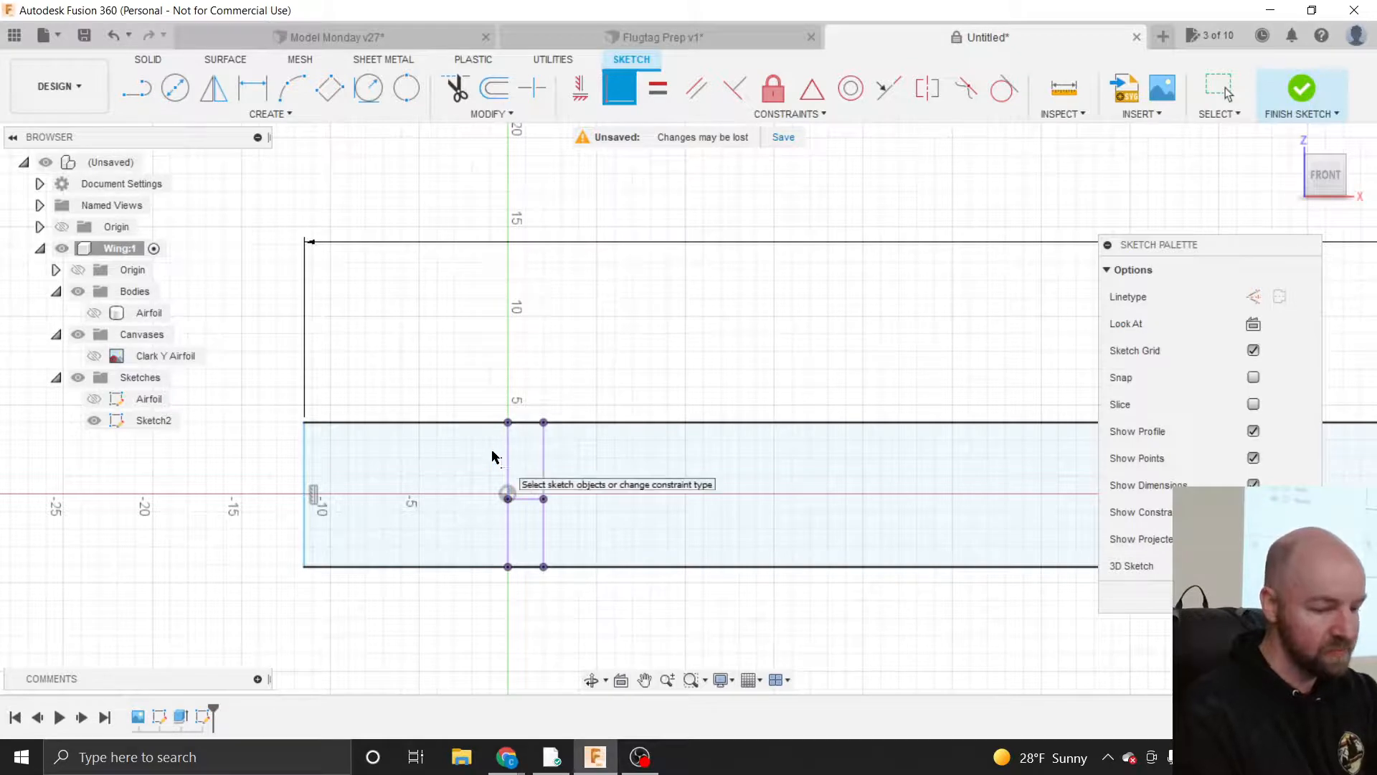
- Dimension the spar rectangle's near end 12 in from the adjacent side of the rib's cross-section and finish the sketch
key(Escape)
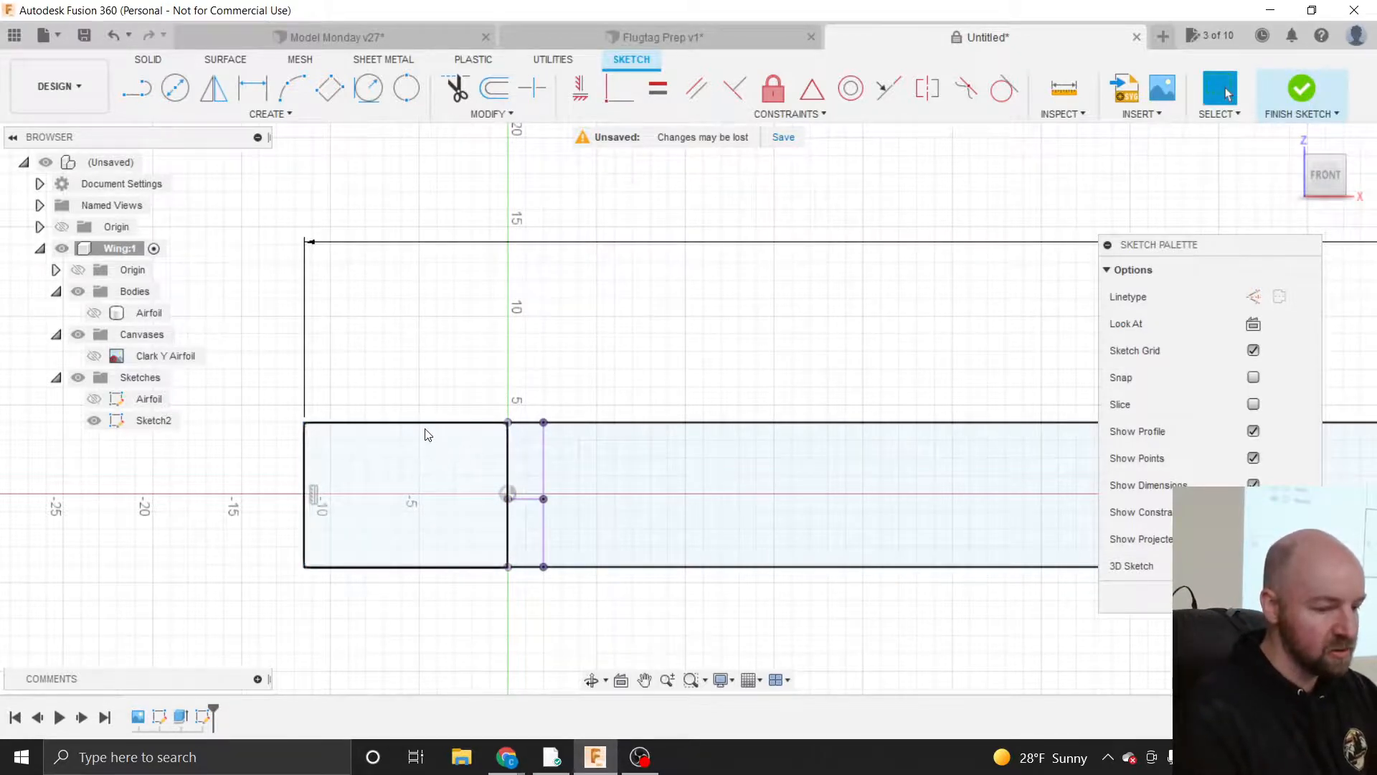
click(292, 119)
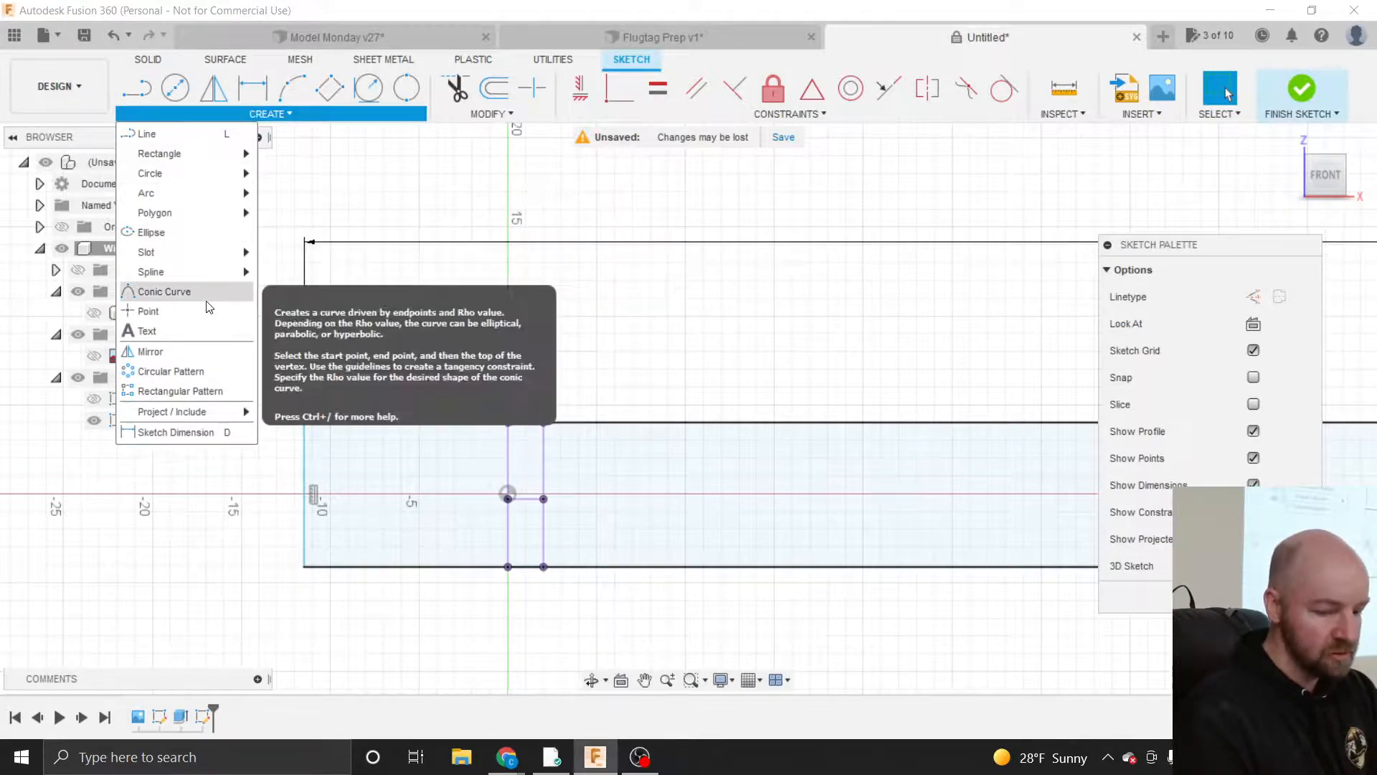
click(208, 433)
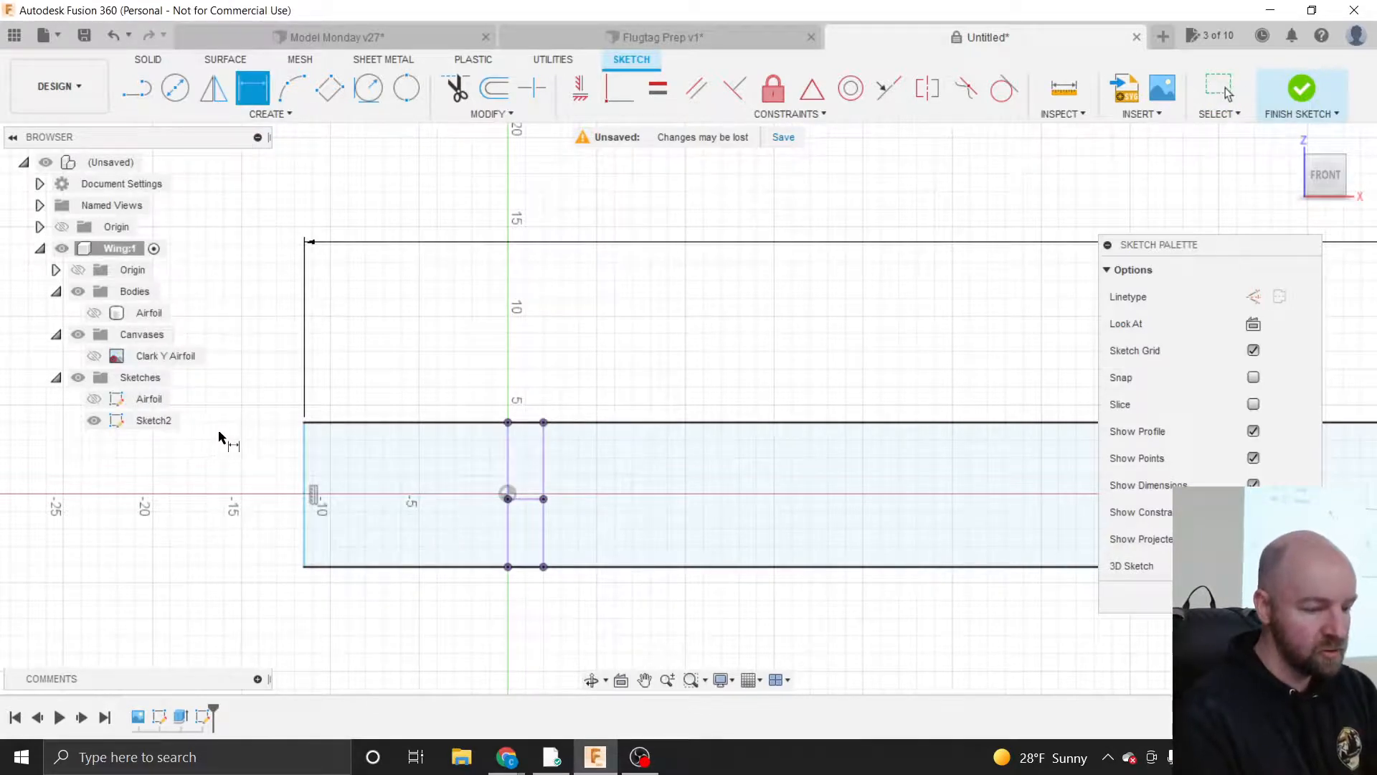
click(306, 448)
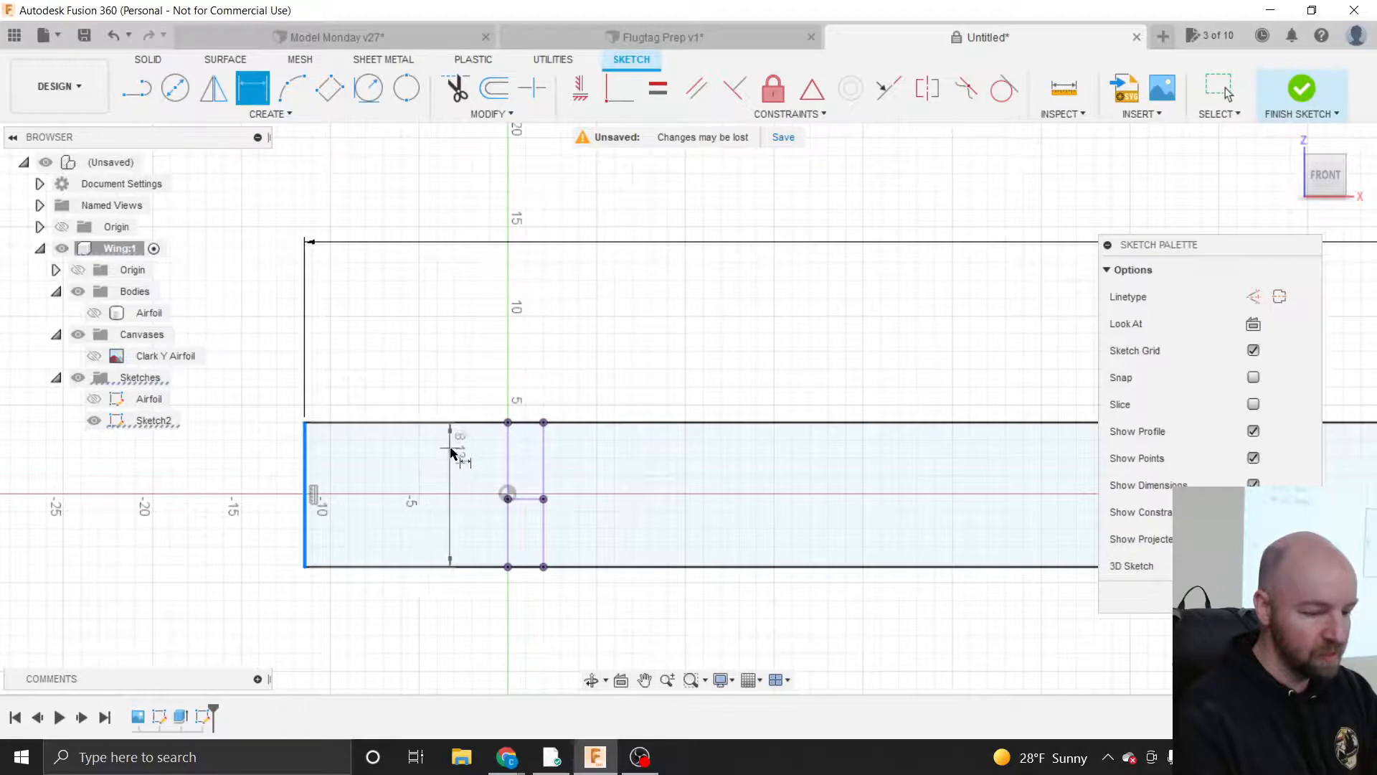
click(508, 456)
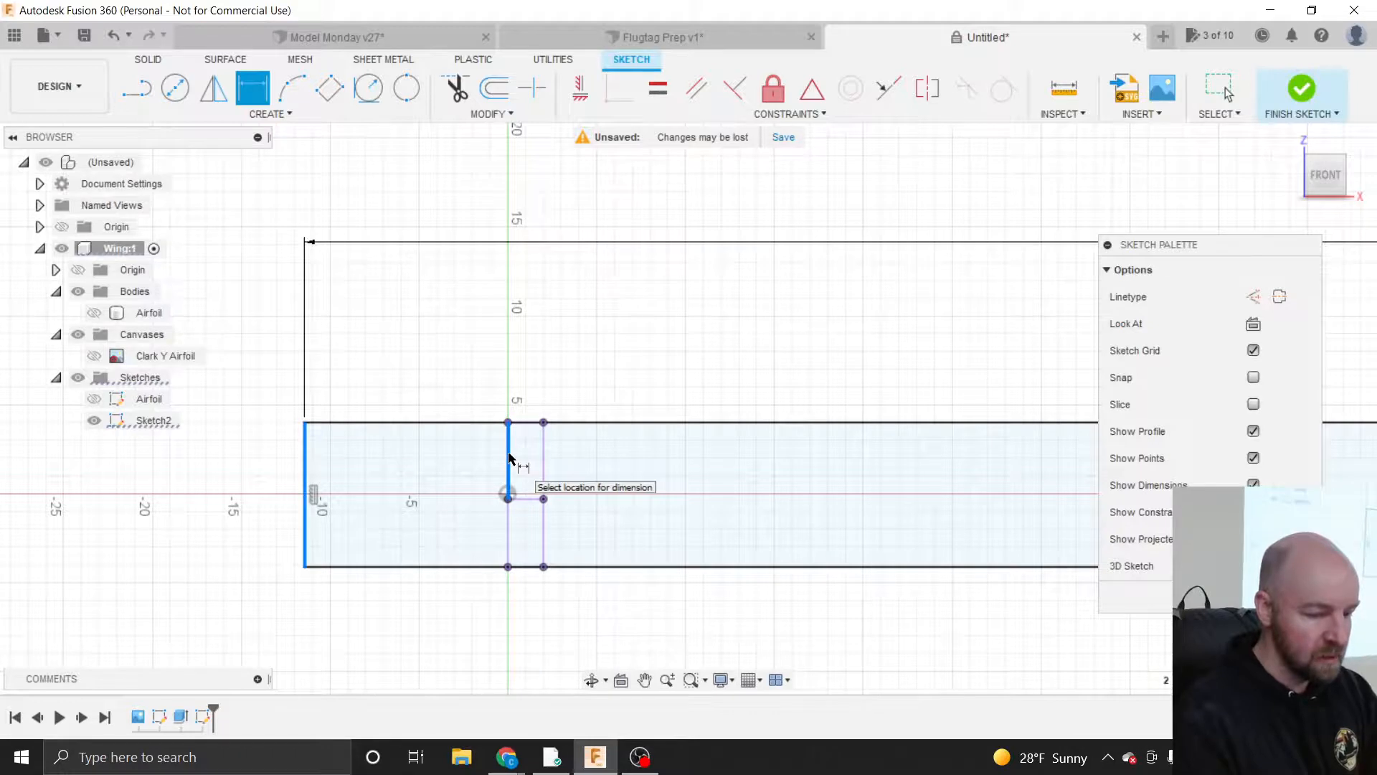
click(412, 360)
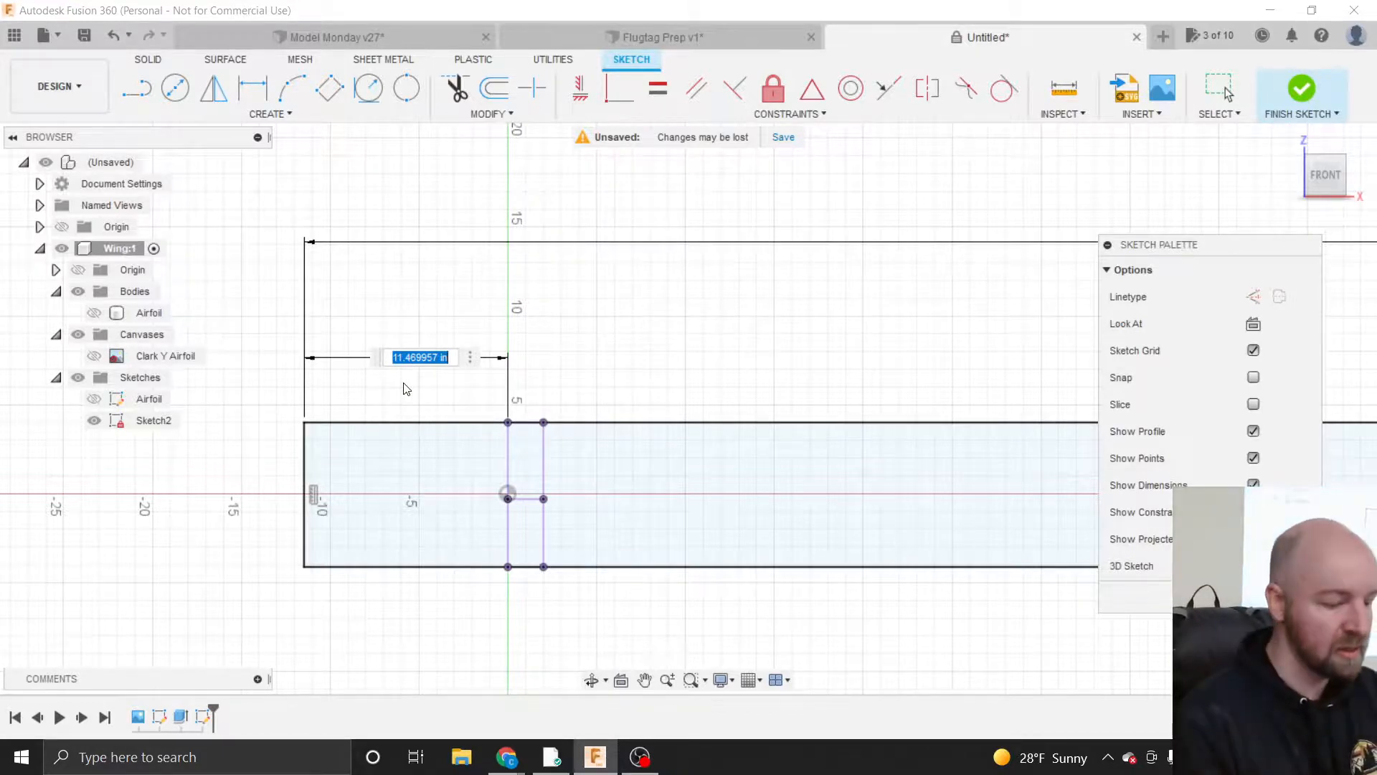
text(12)
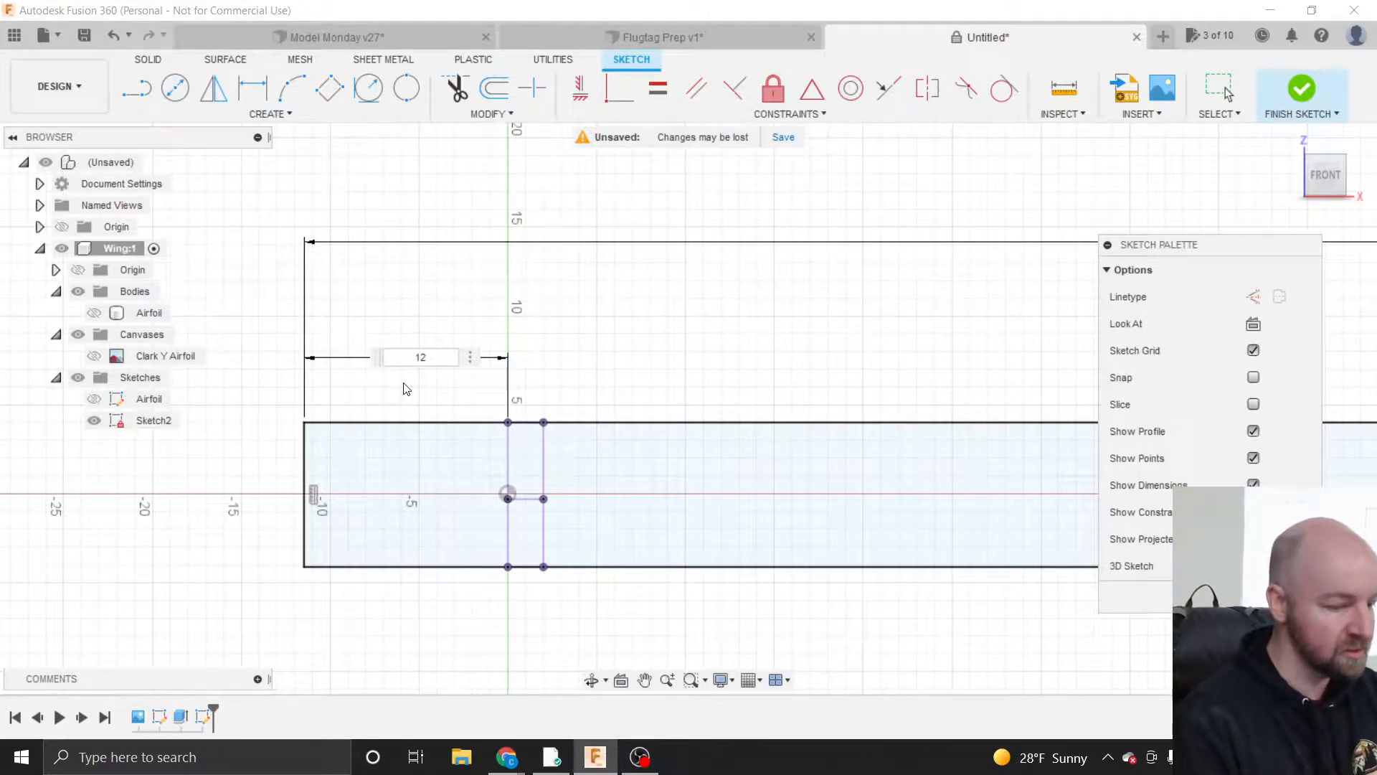
key(Return)
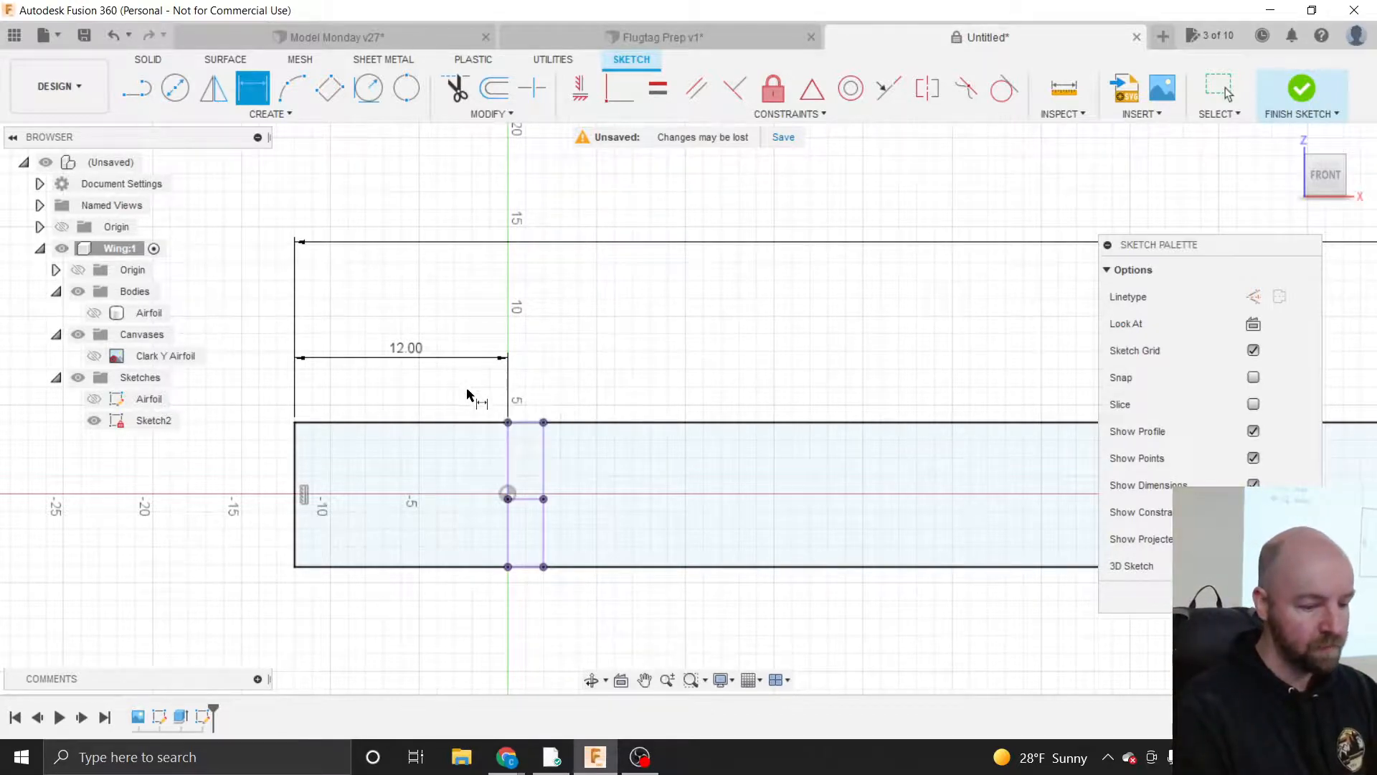
scroll(222, 479, down, 1)
scroll(222, 479, down, 1)
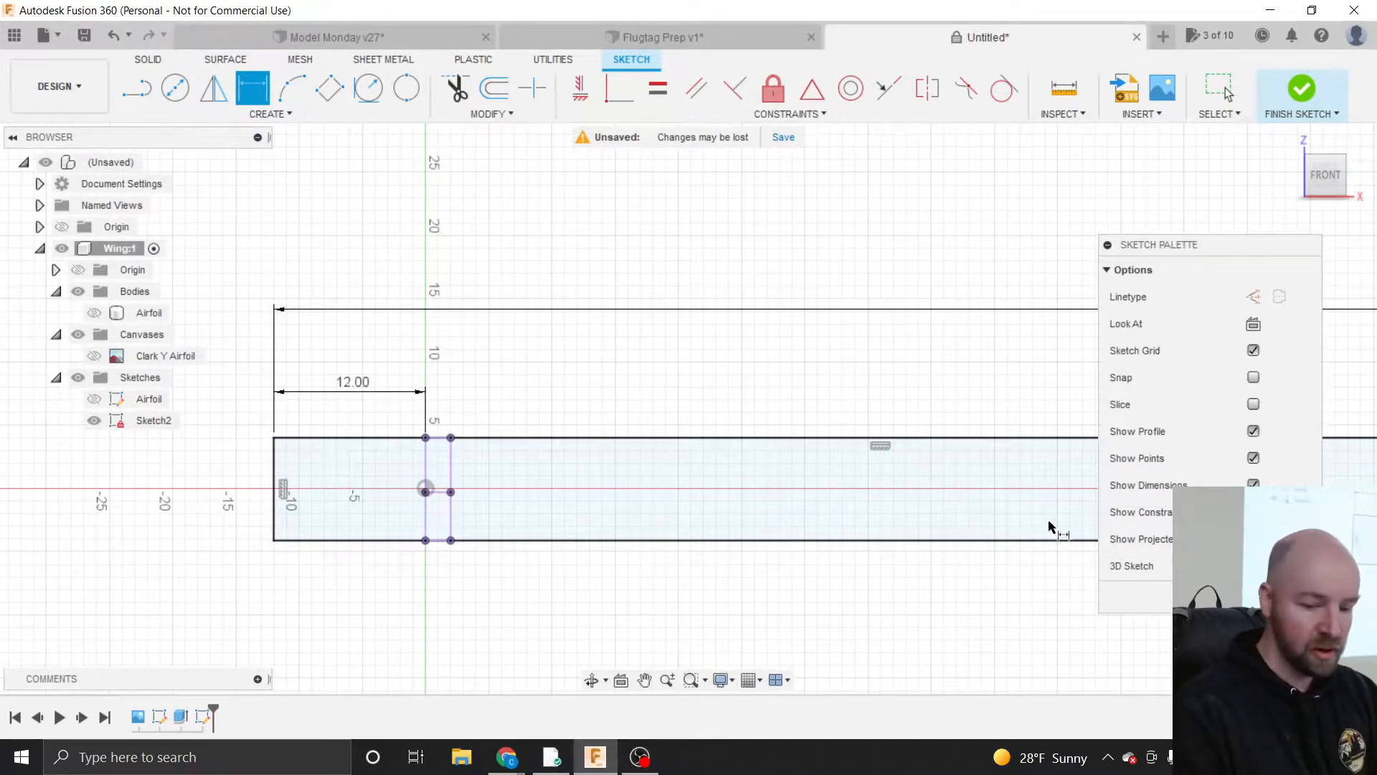
click(1300, 88)
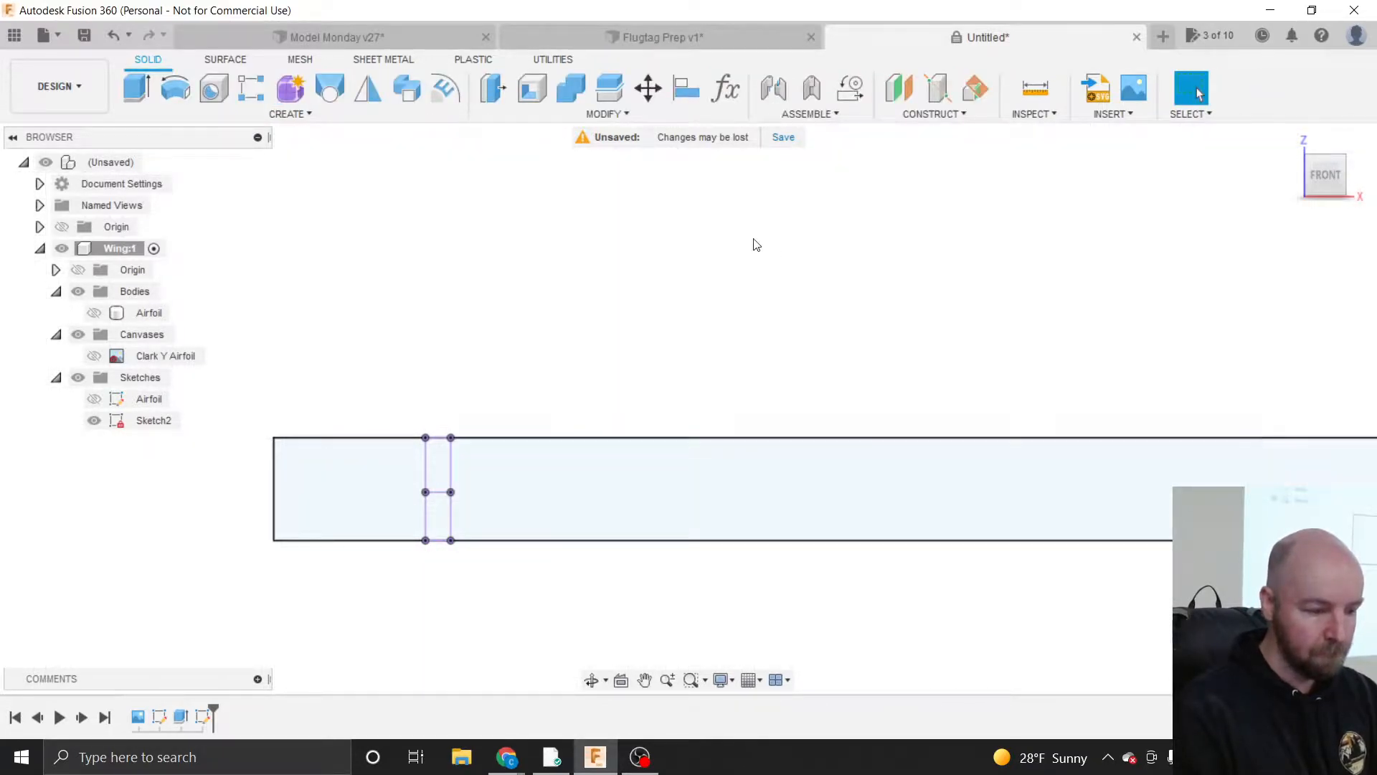
- Extrude all four profiles of the spar rectangle 2 in to one side as a new body
click(109, 312)
click(94, 313)
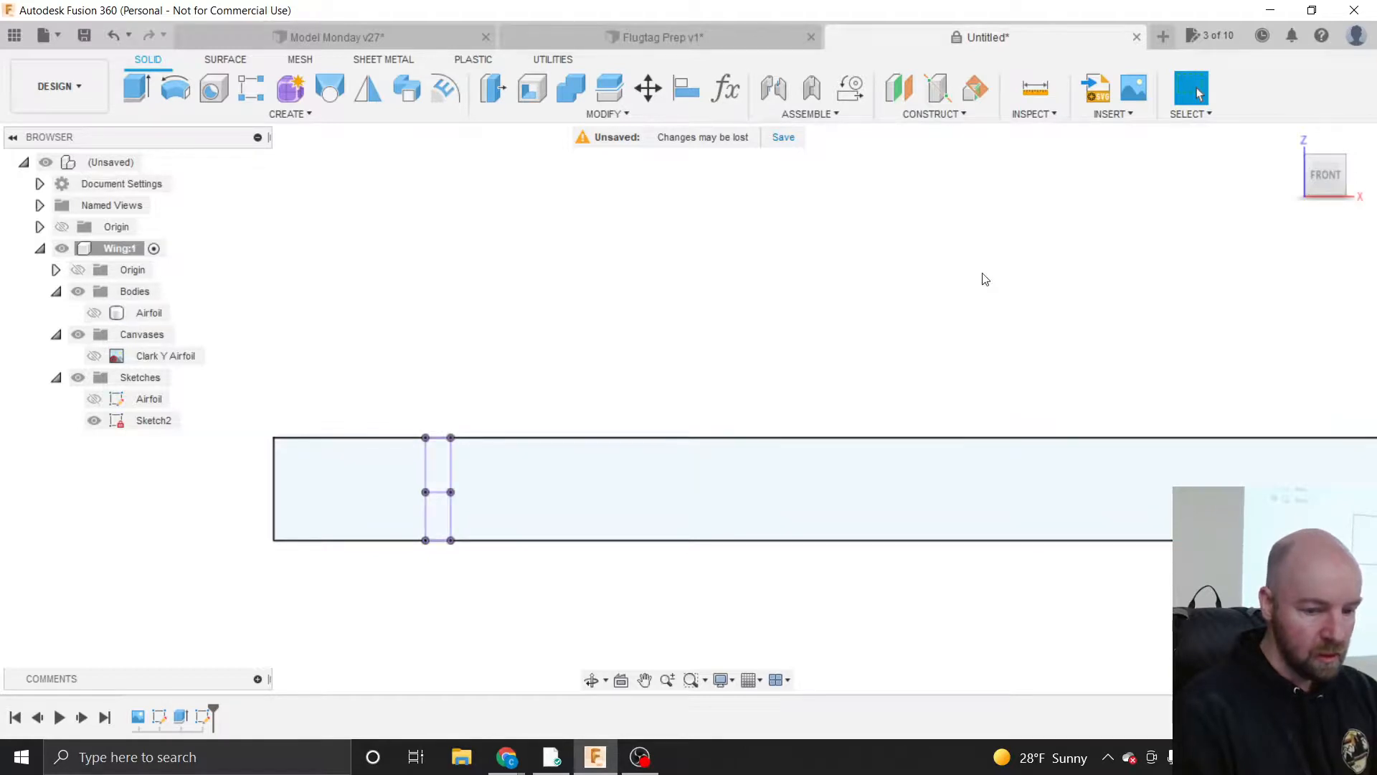
drag(1320, 171, 1311, 181)
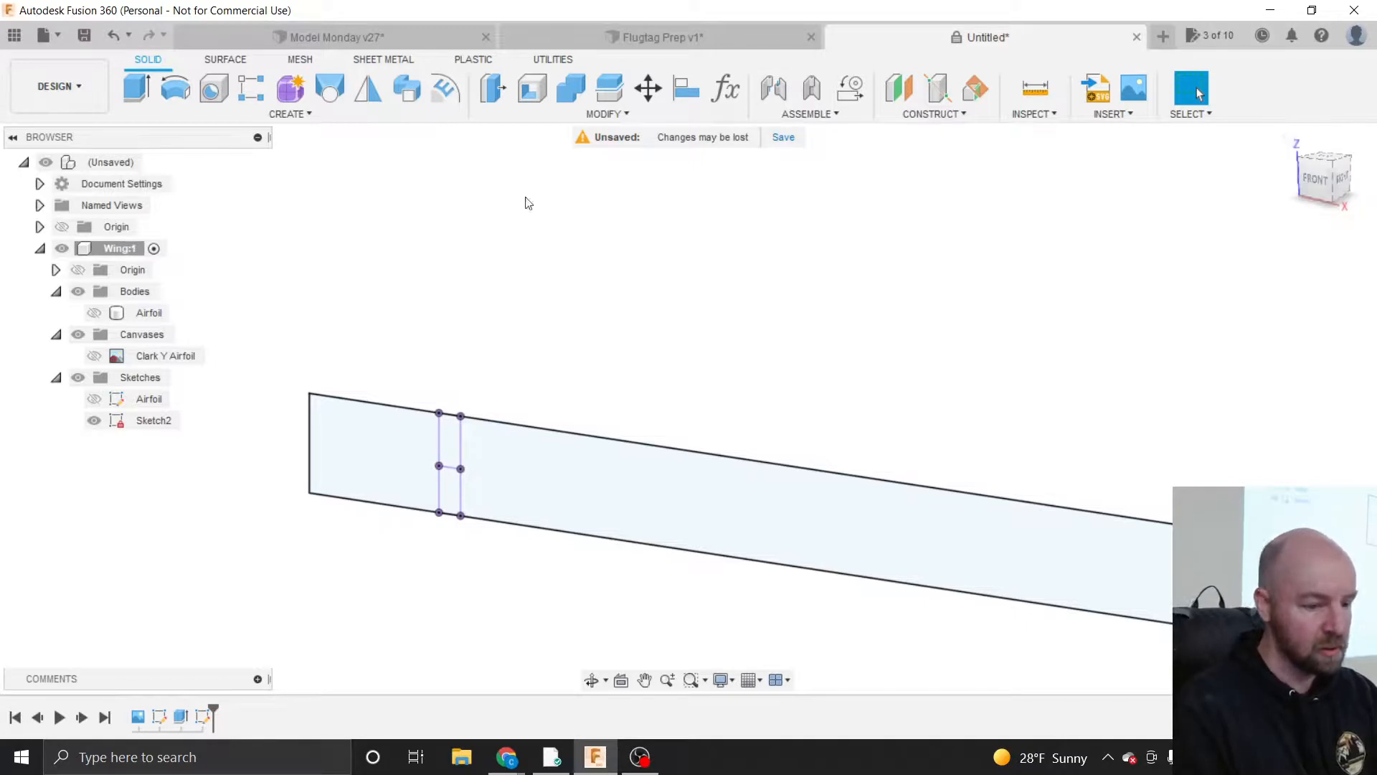
click(301, 116)
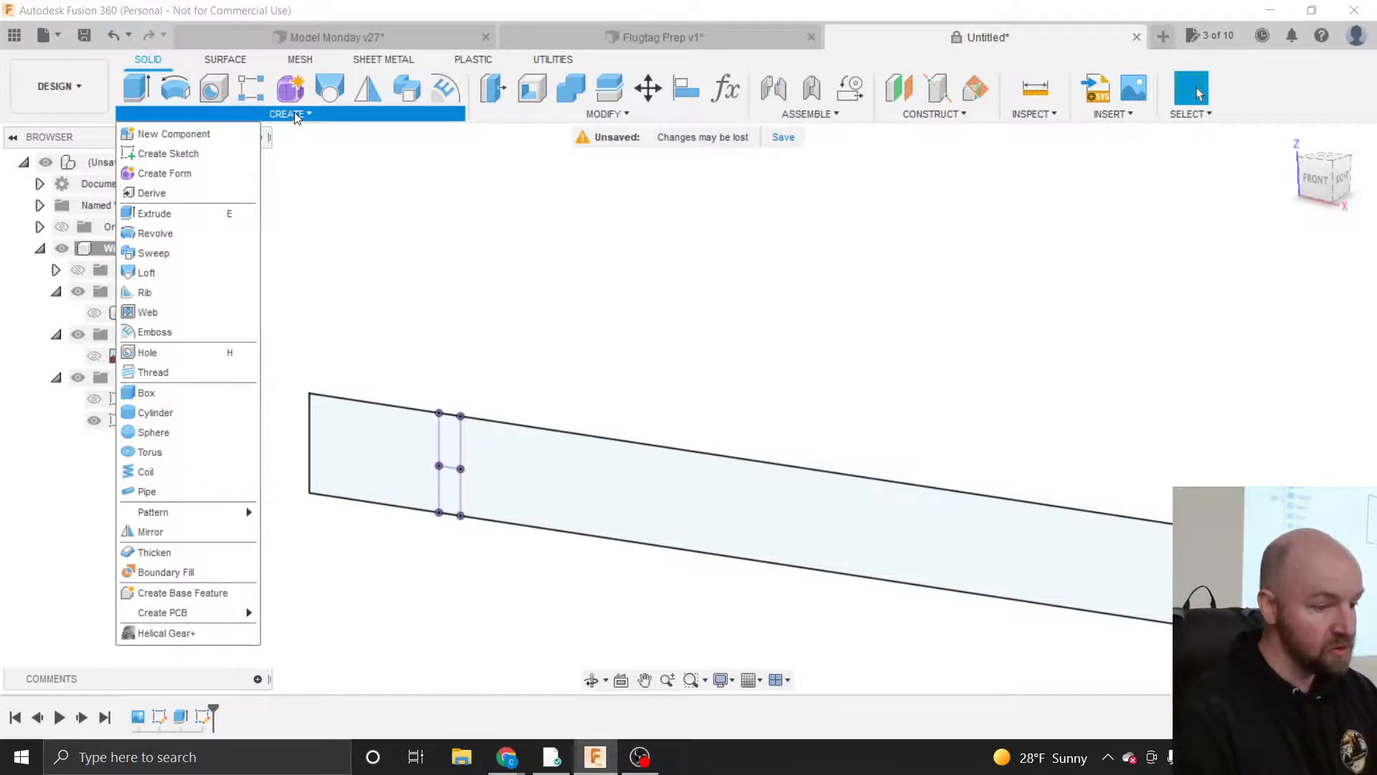
click(139, 89)
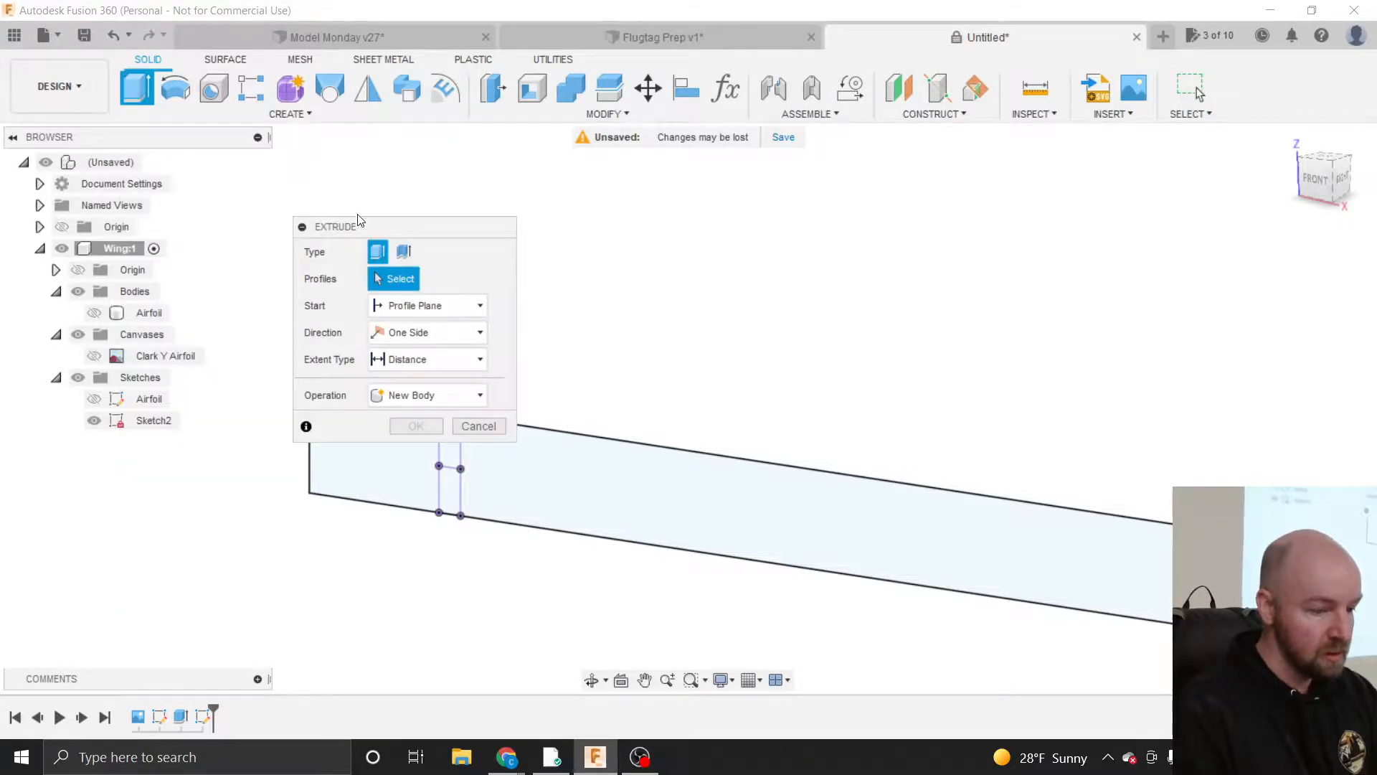
drag(359, 218, 316, 139)
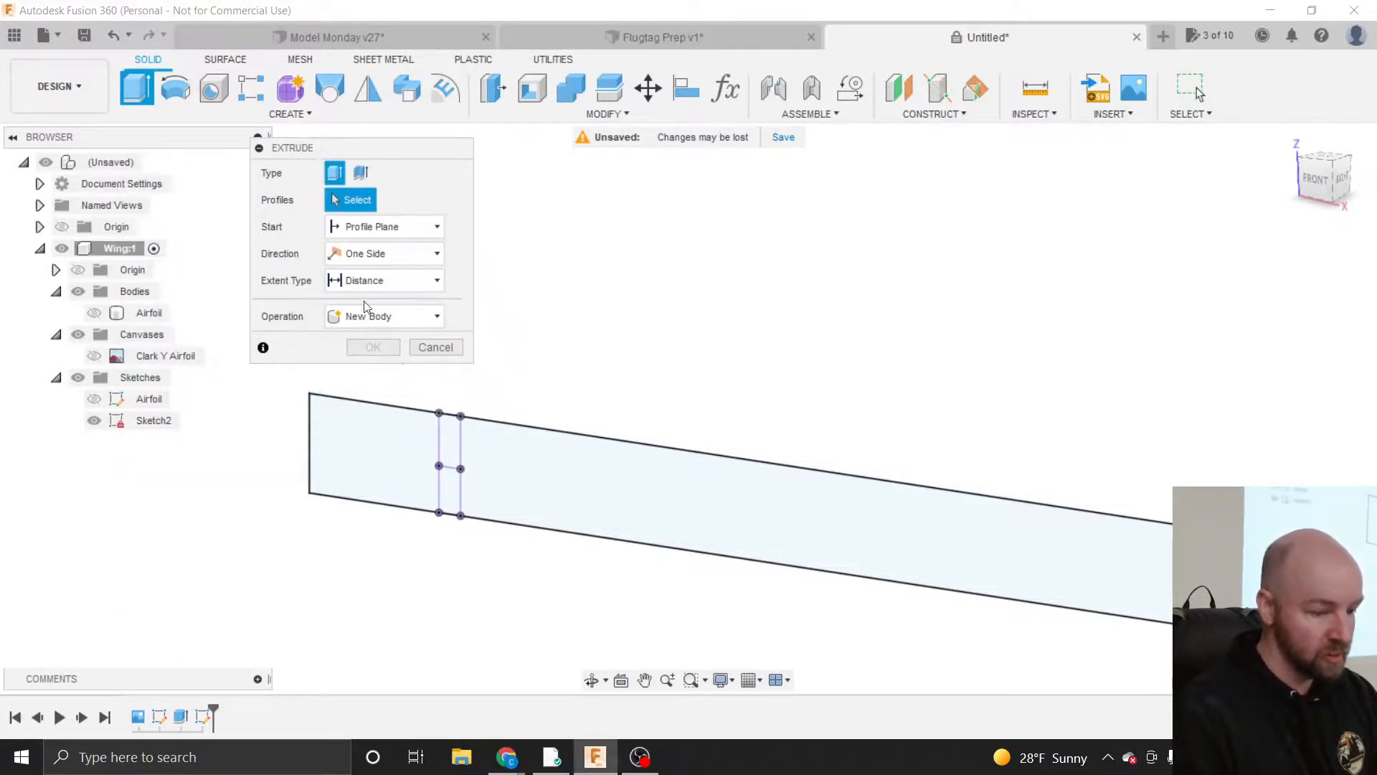
click(430, 451)
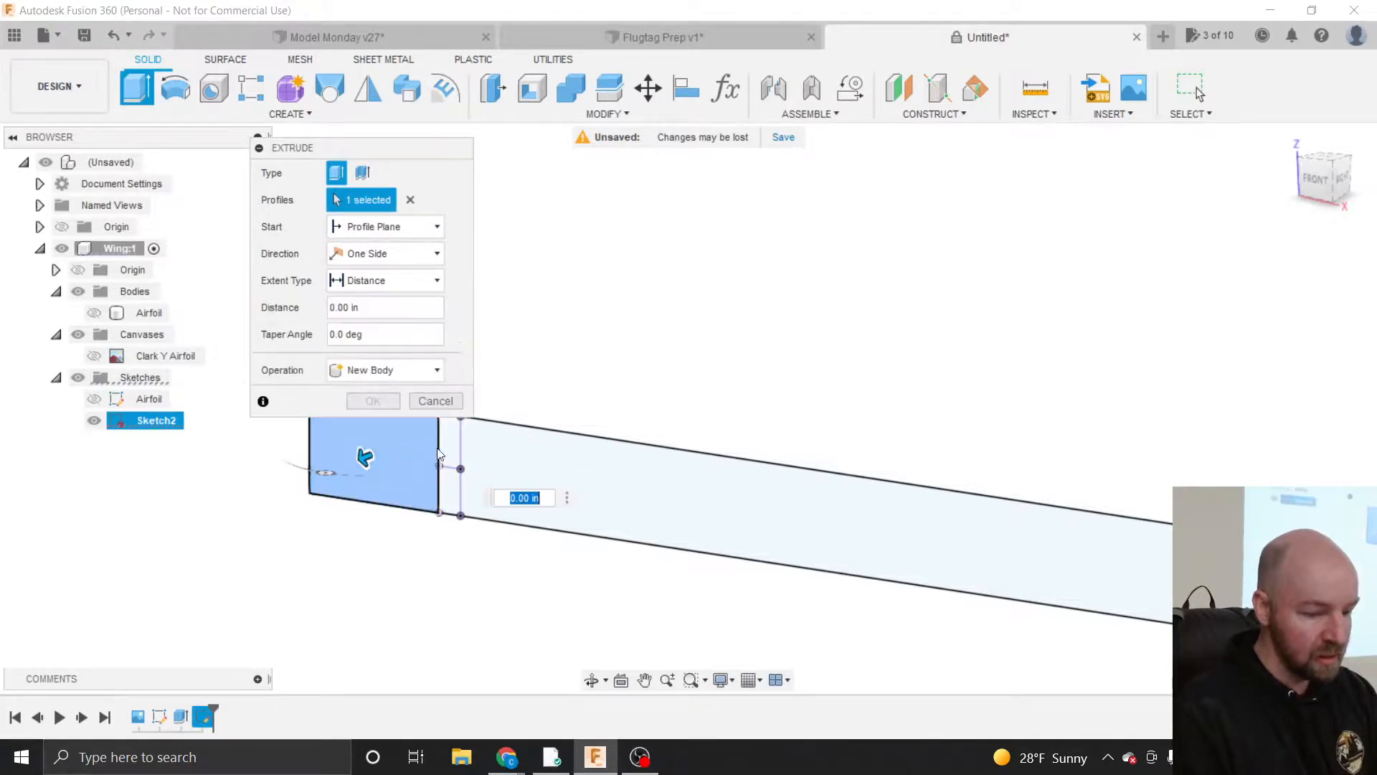
click(450, 446)
click(450, 490)
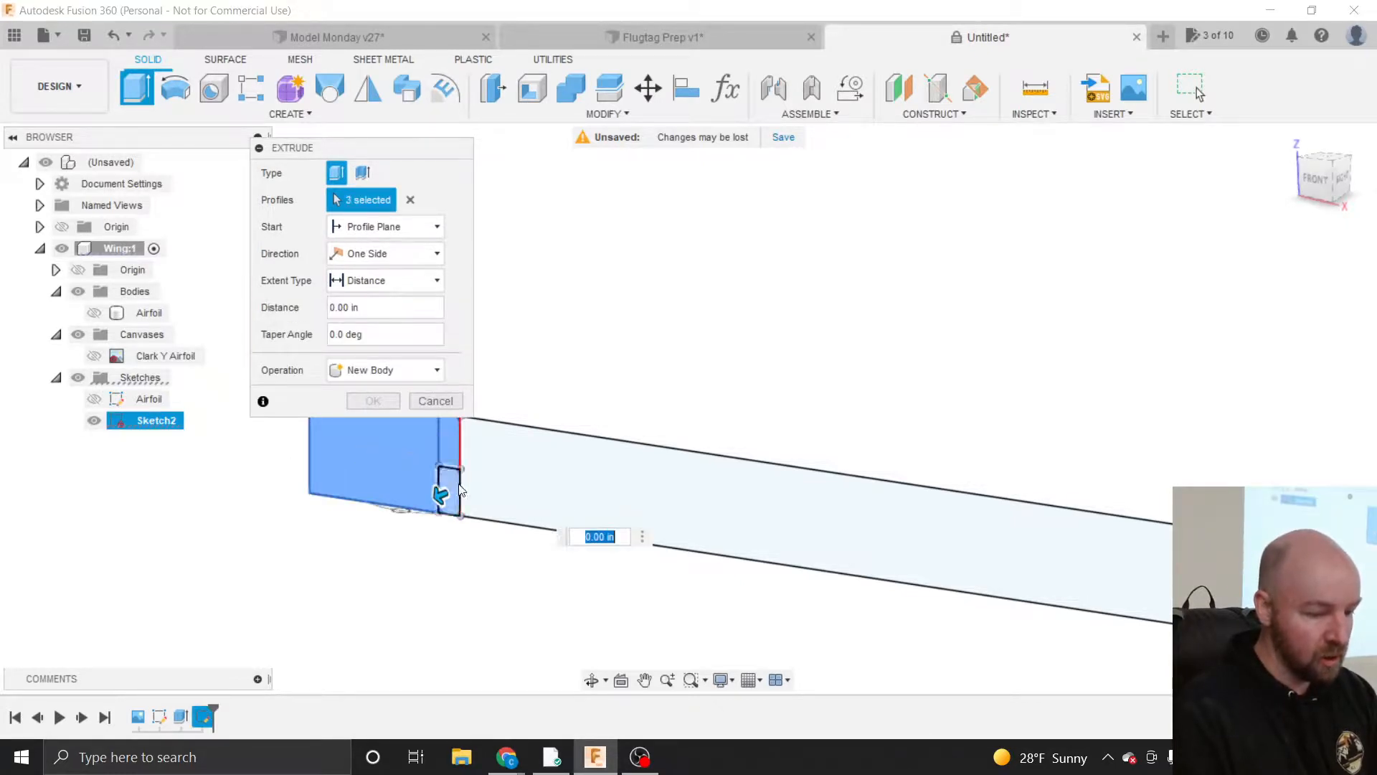
click(496, 475)
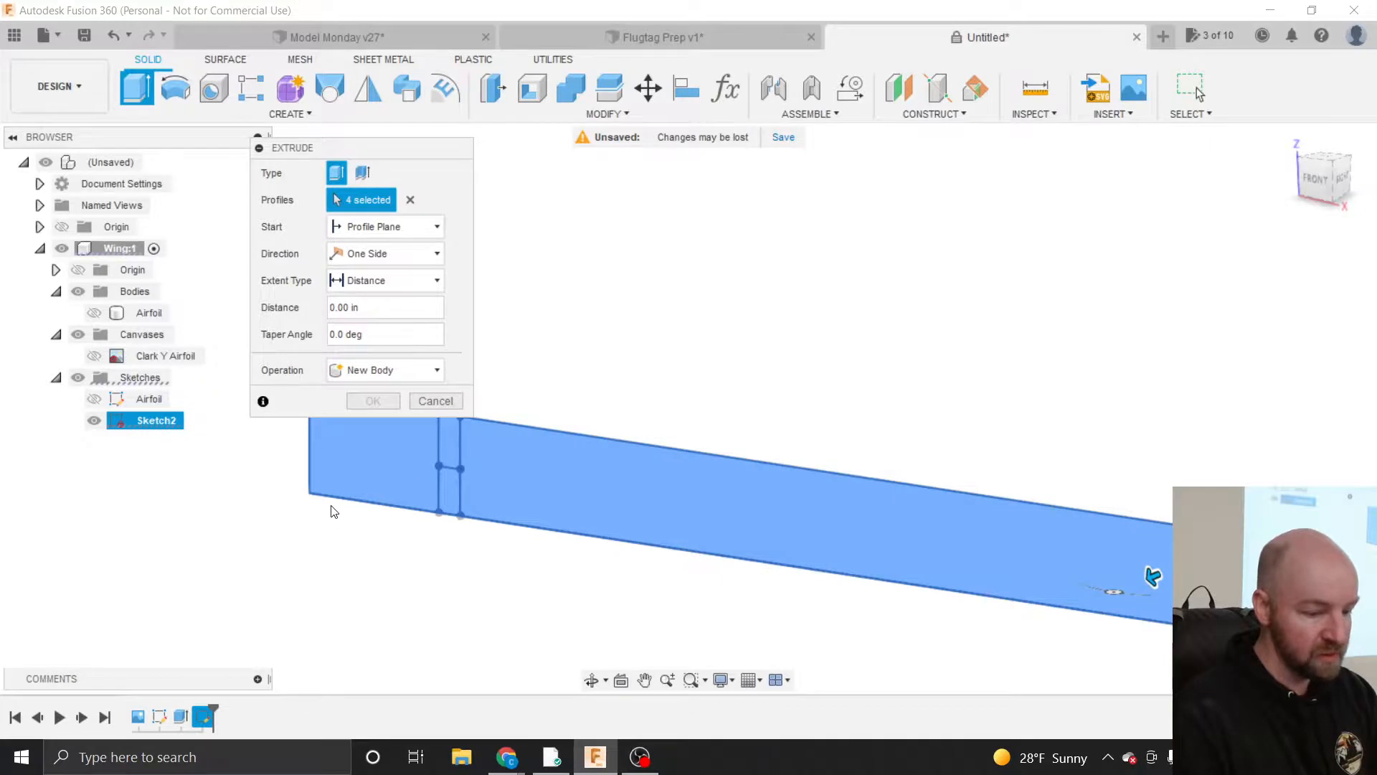
scroll(331, 512, down, 5)
scroll(330, 511, up, 1)
scroll(331, 511, up, 4)
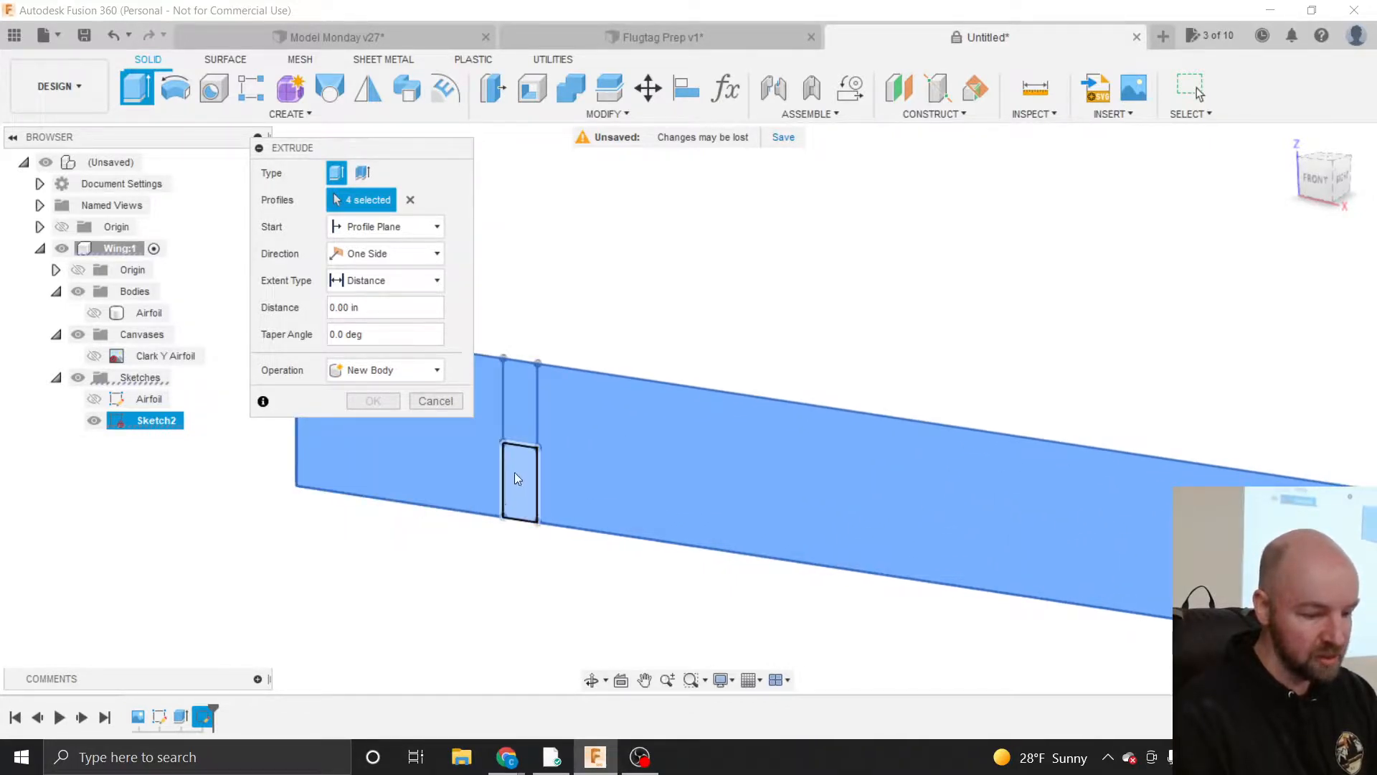
scroll(368, 508, down, 4)
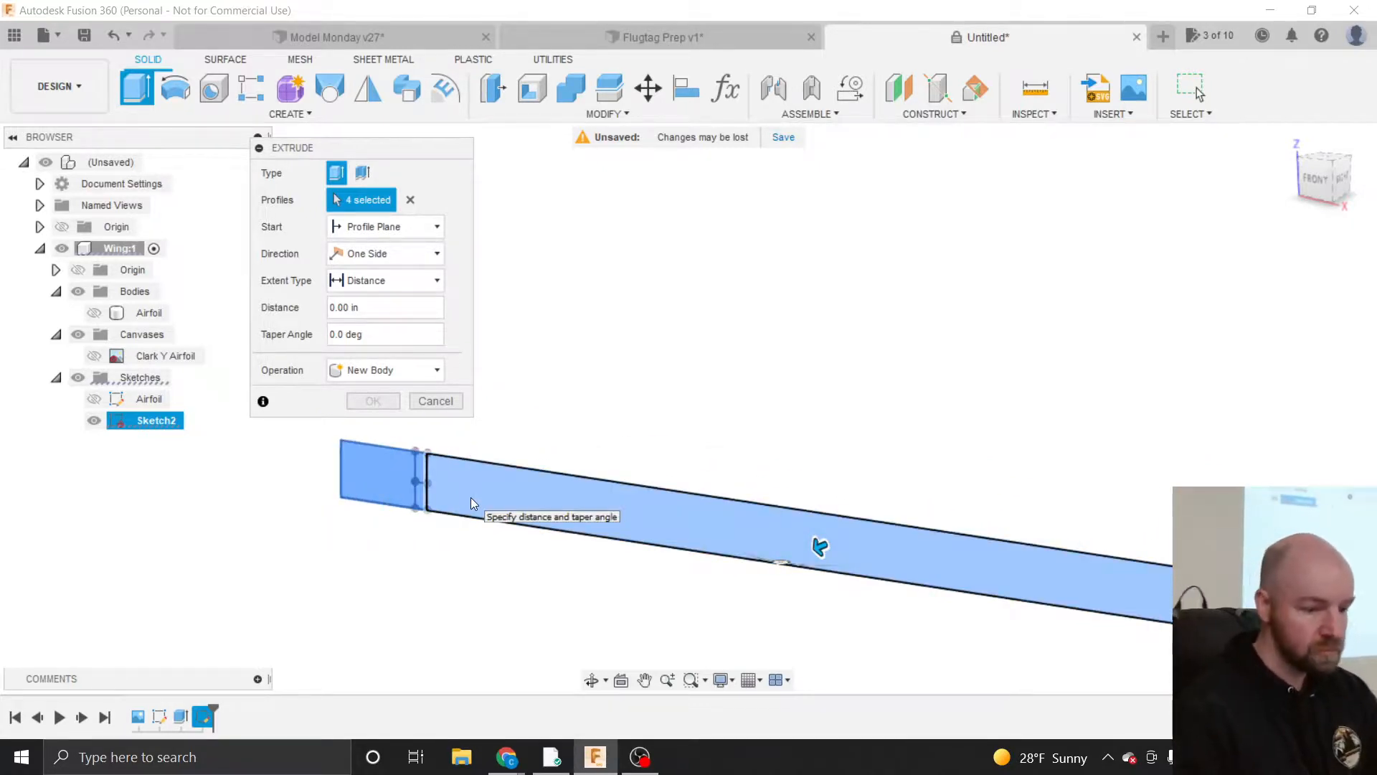
triple_click(355, 307)
text(2)
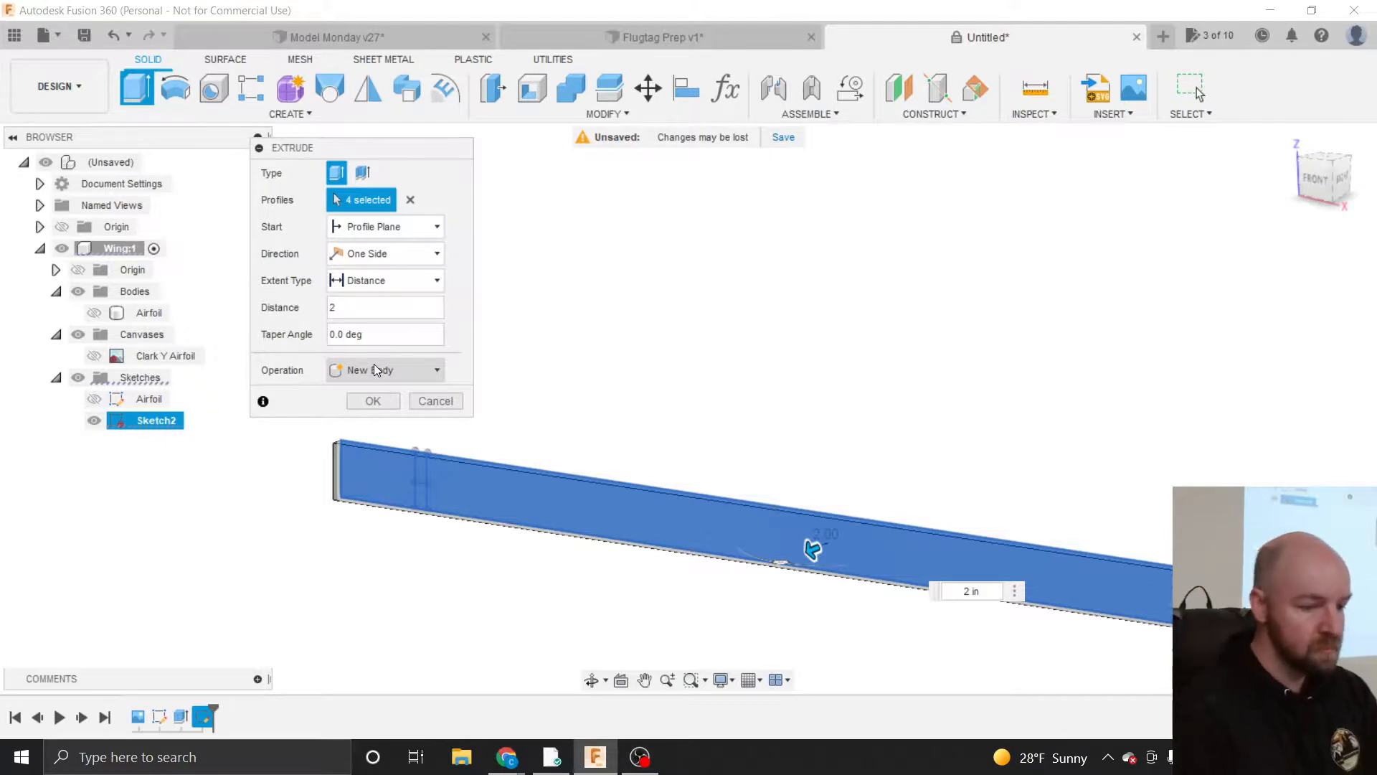
click(372, 401)
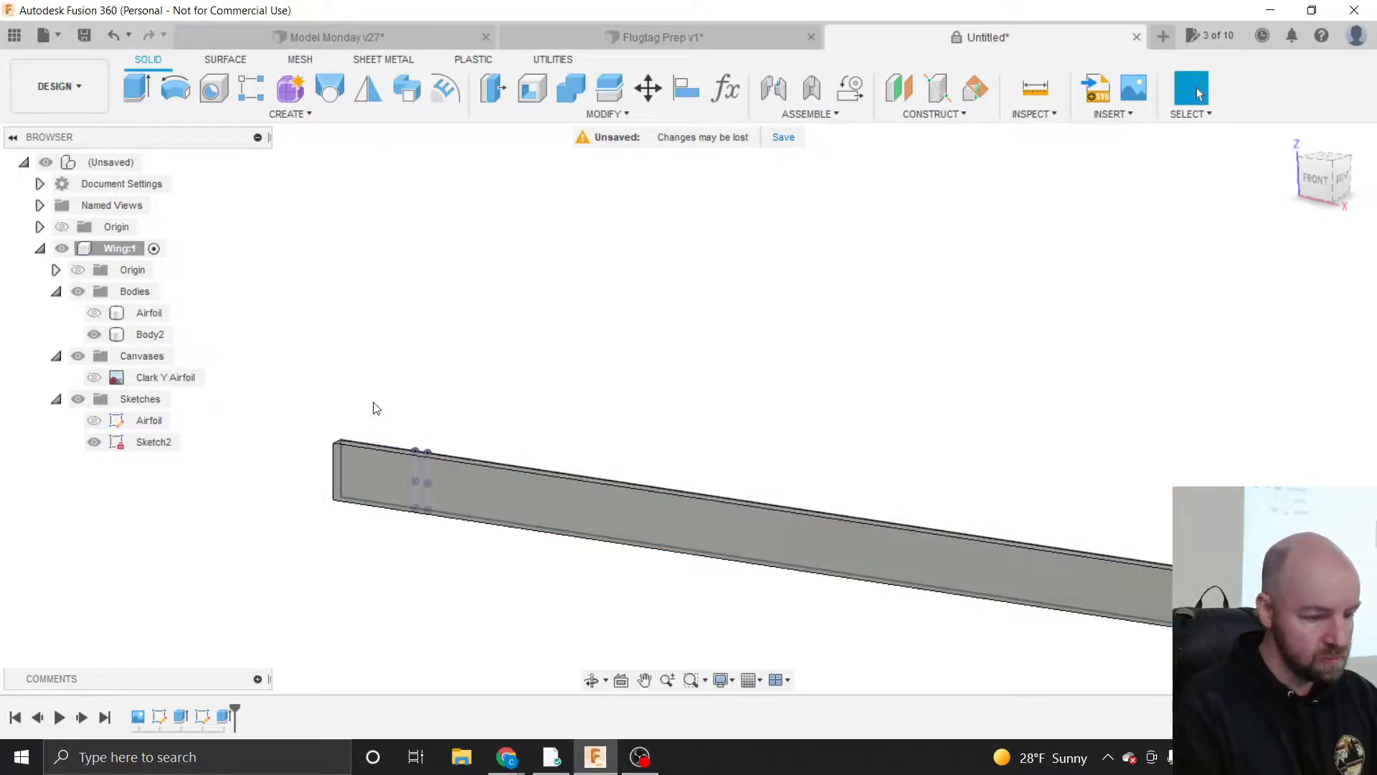
- Rename the extruded spar body as Front Spar and show the Airfoil body
click(152, 334)
click(152, 334)
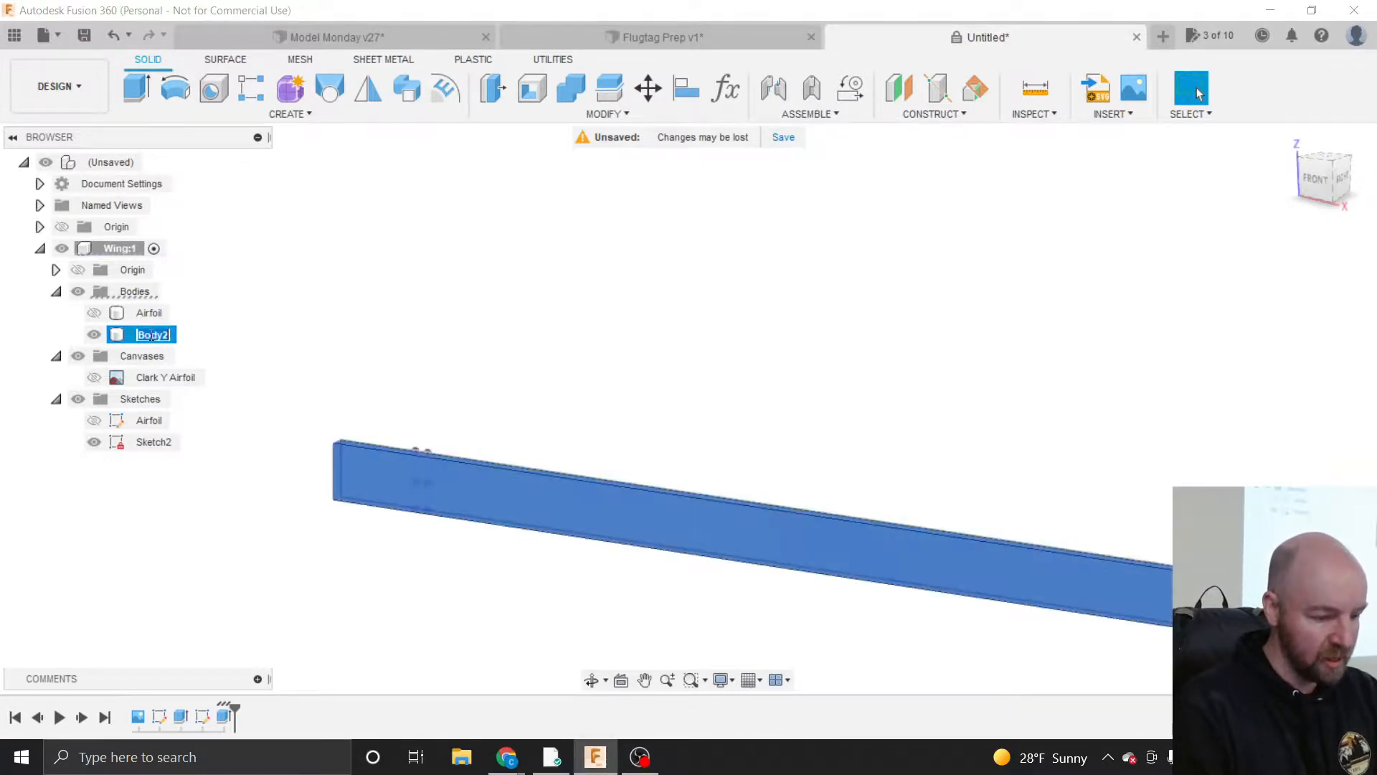
text(Front Spar)
key(Return)
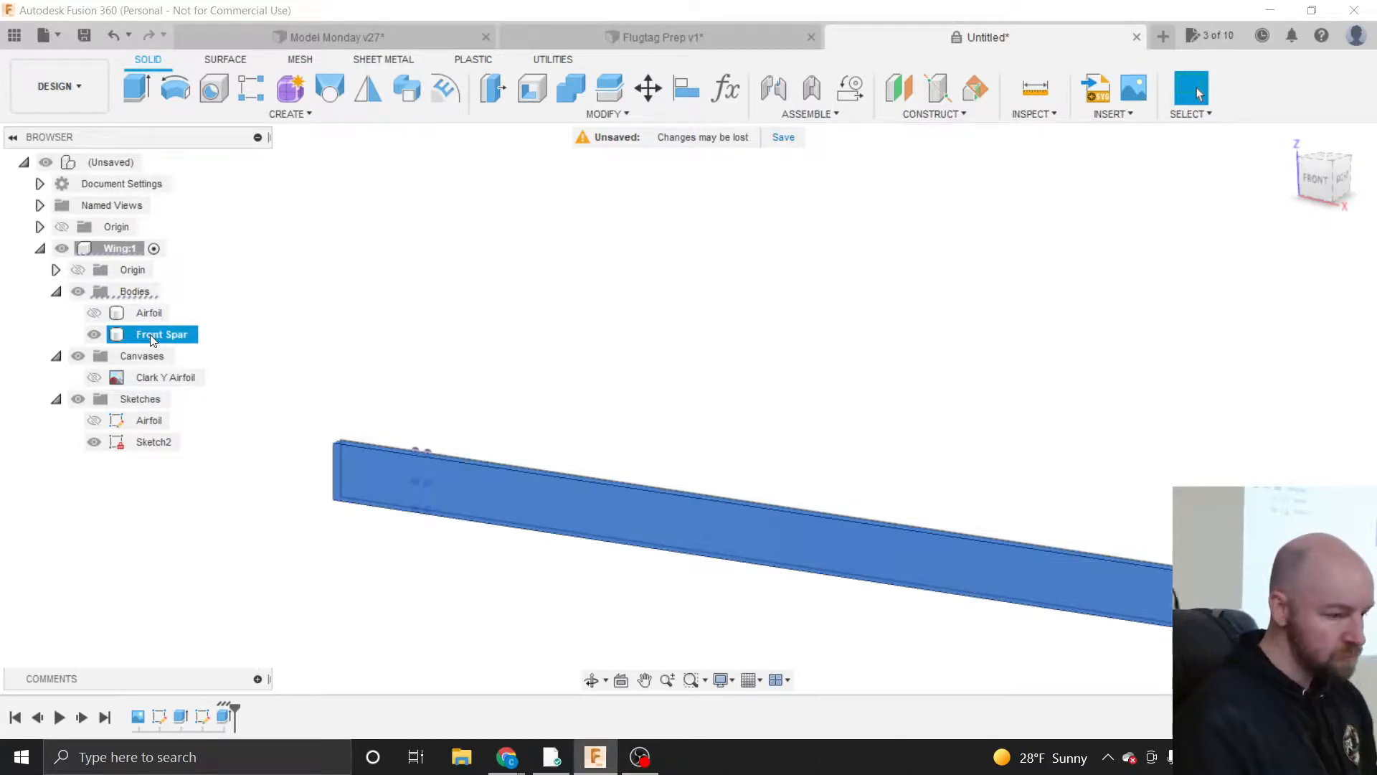
click(94, 312)
click(324, 343)
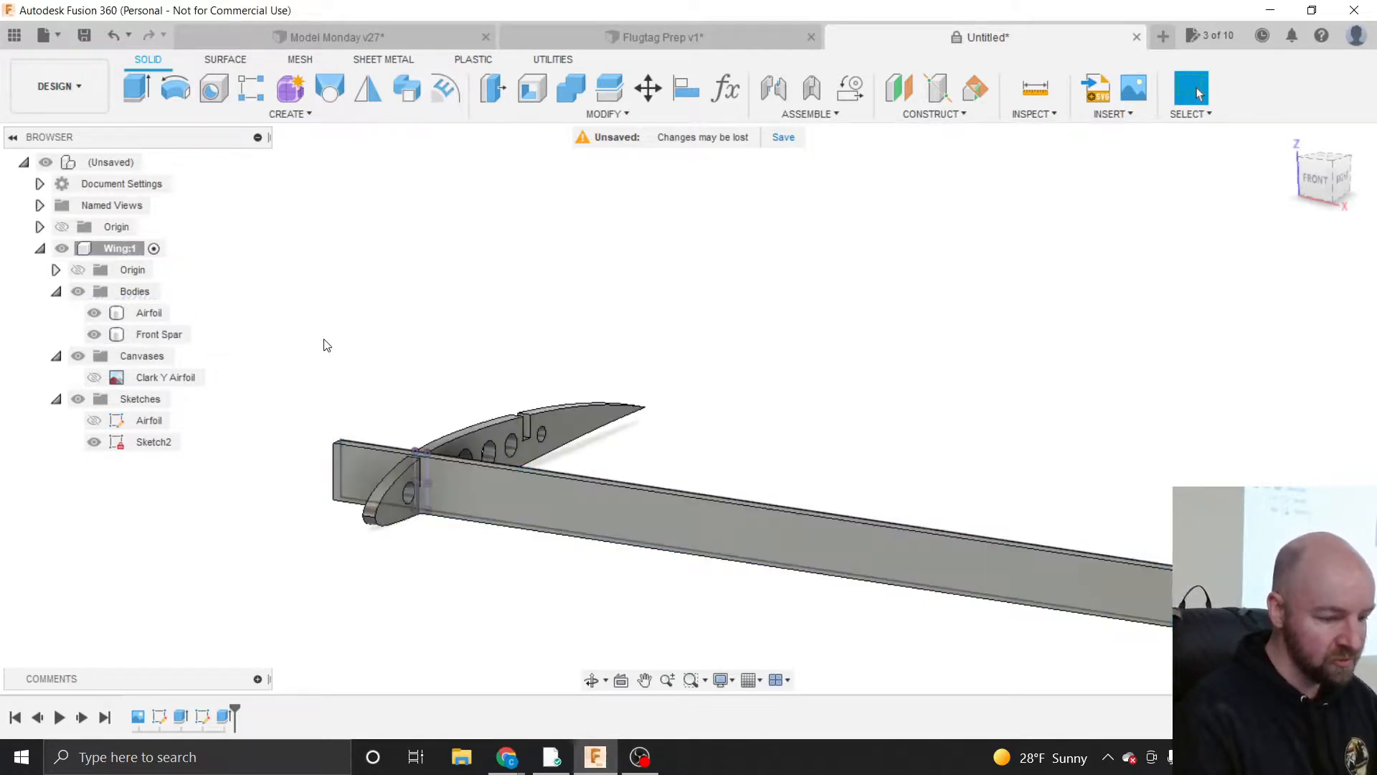
- Rename the spar's sketch as Front Spar and hide it
click(152, 444)
double_click(153, 445)
text(Front Spar)
key(Return)
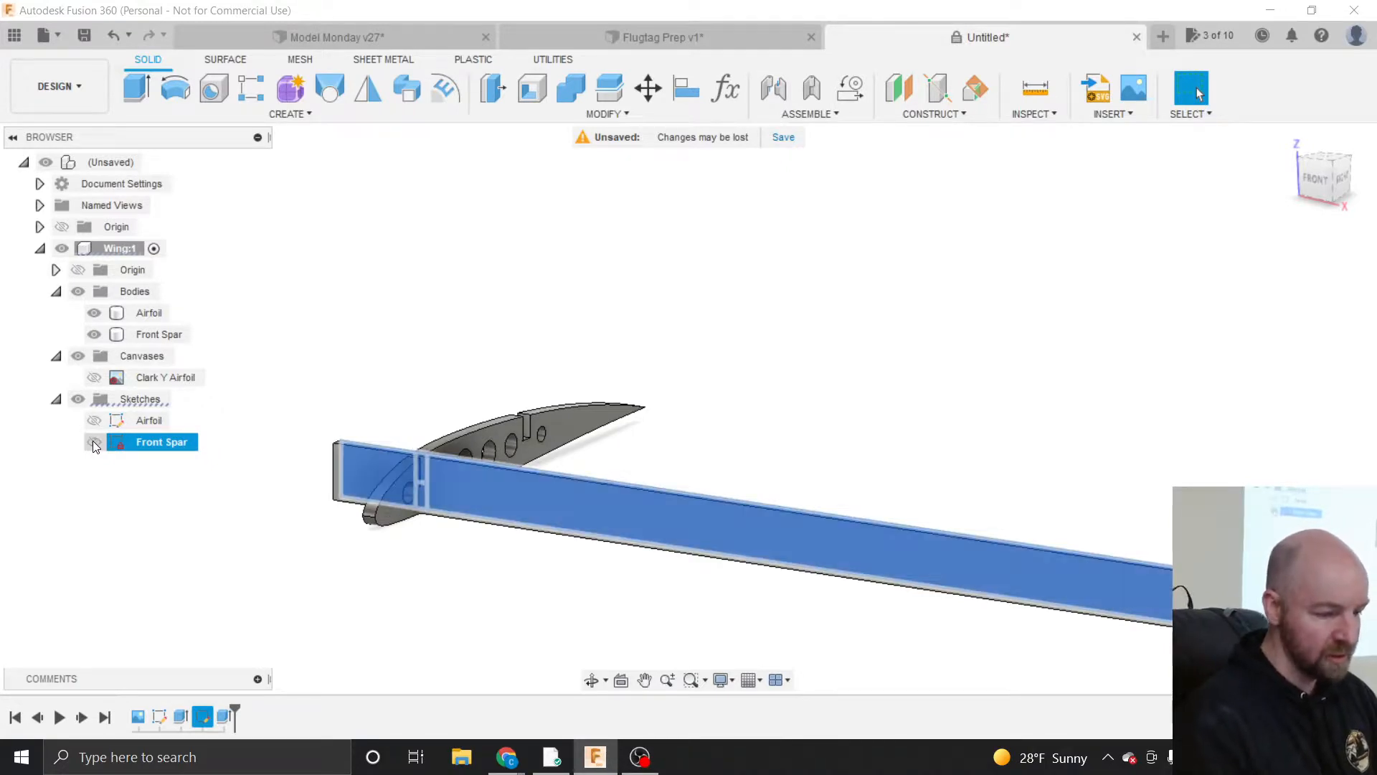
click(253, 389)
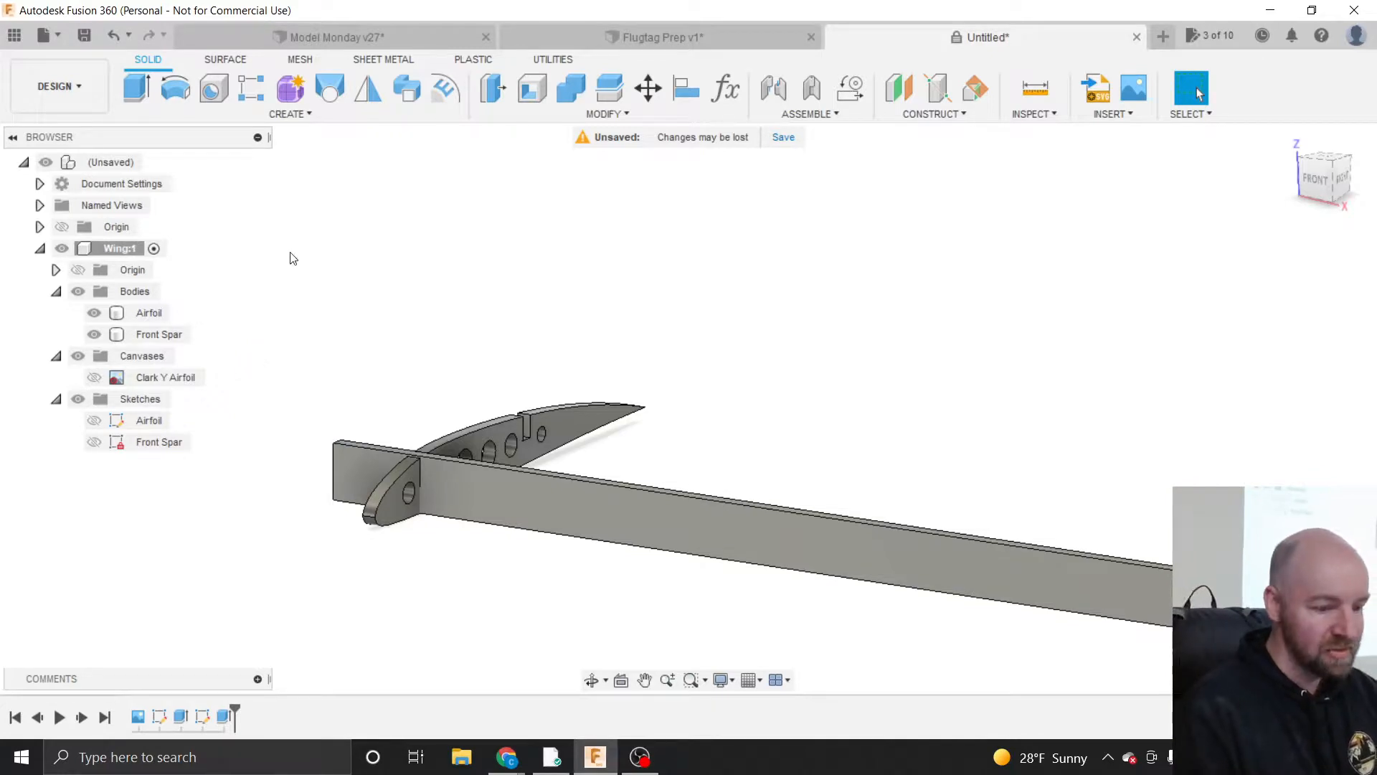
- Shift the Wing component slightly by its rib and clear the selection
click(506, 432)
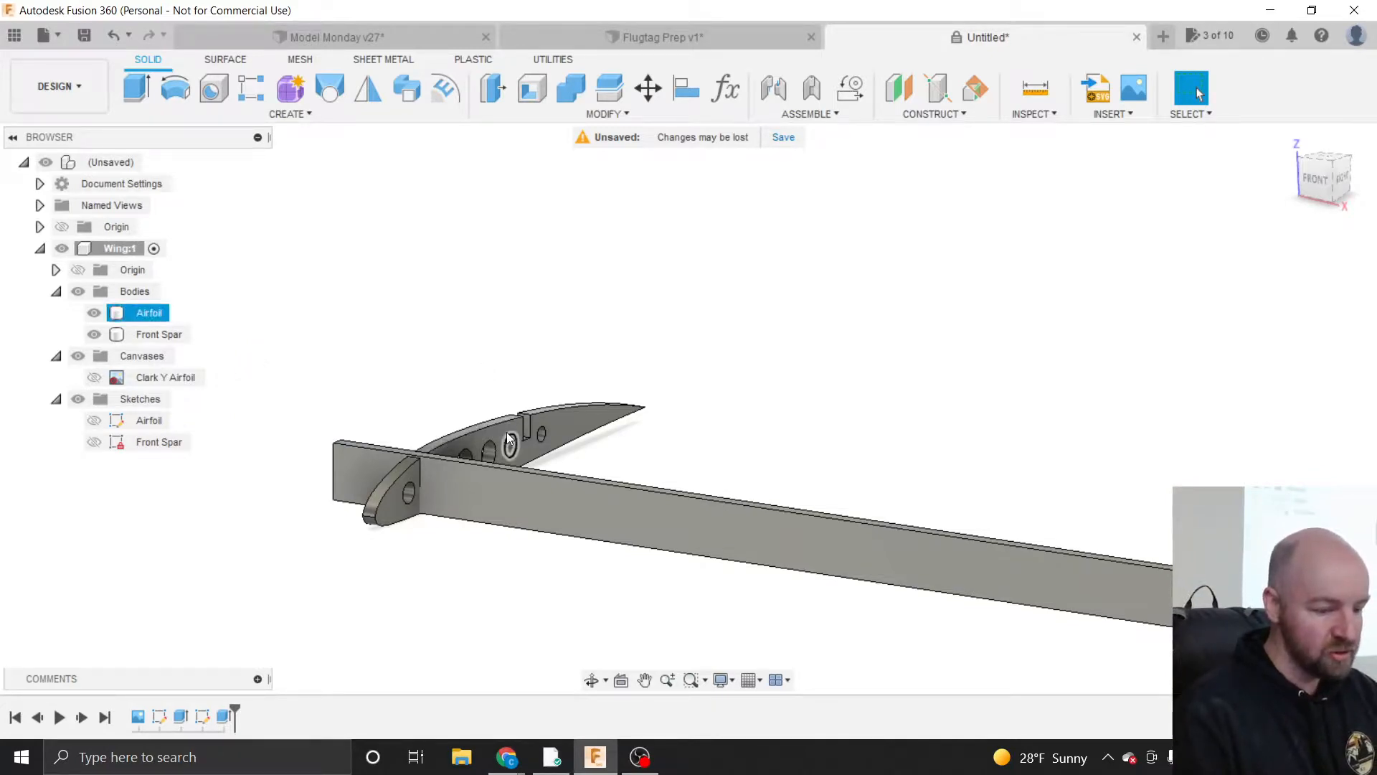
drag(493, 431, 505, 439)
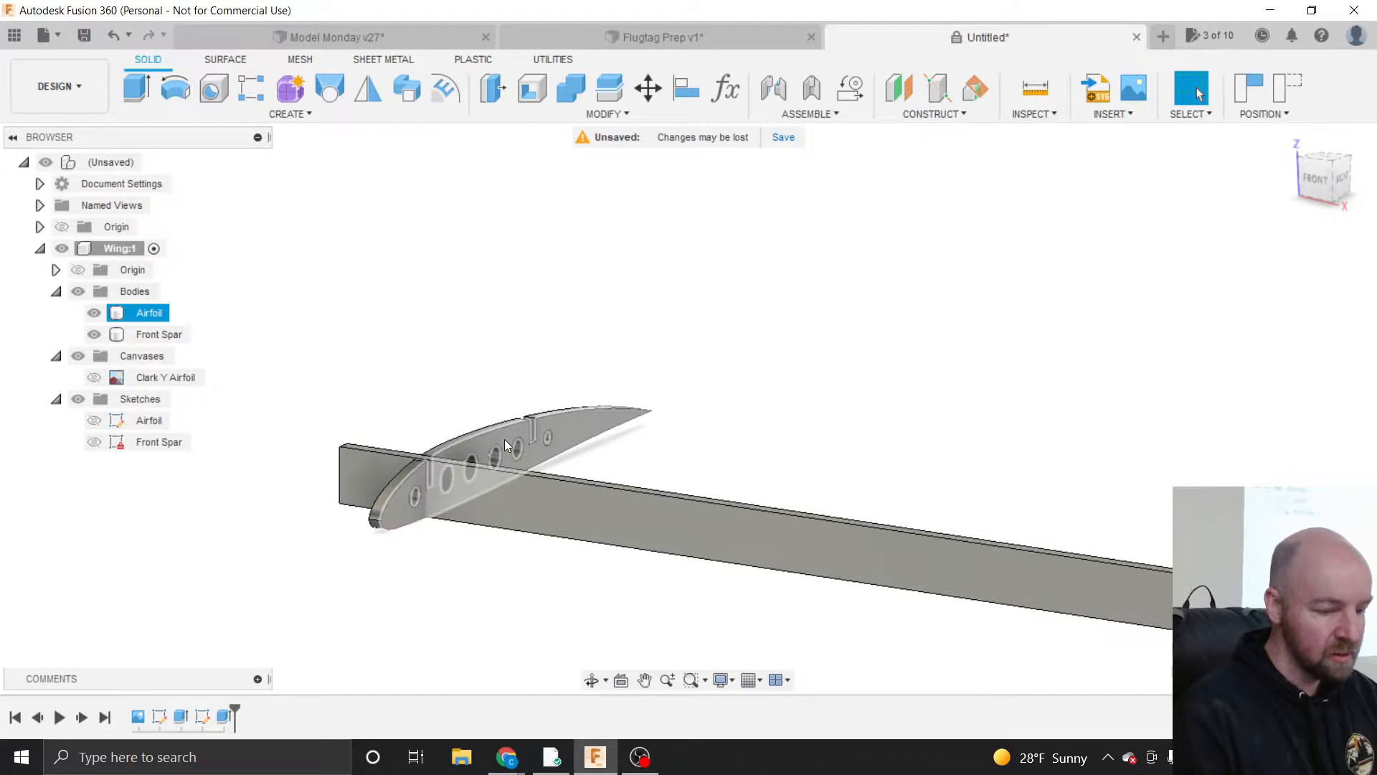
click(449, 391)
scroll(320, 358, down, 1)
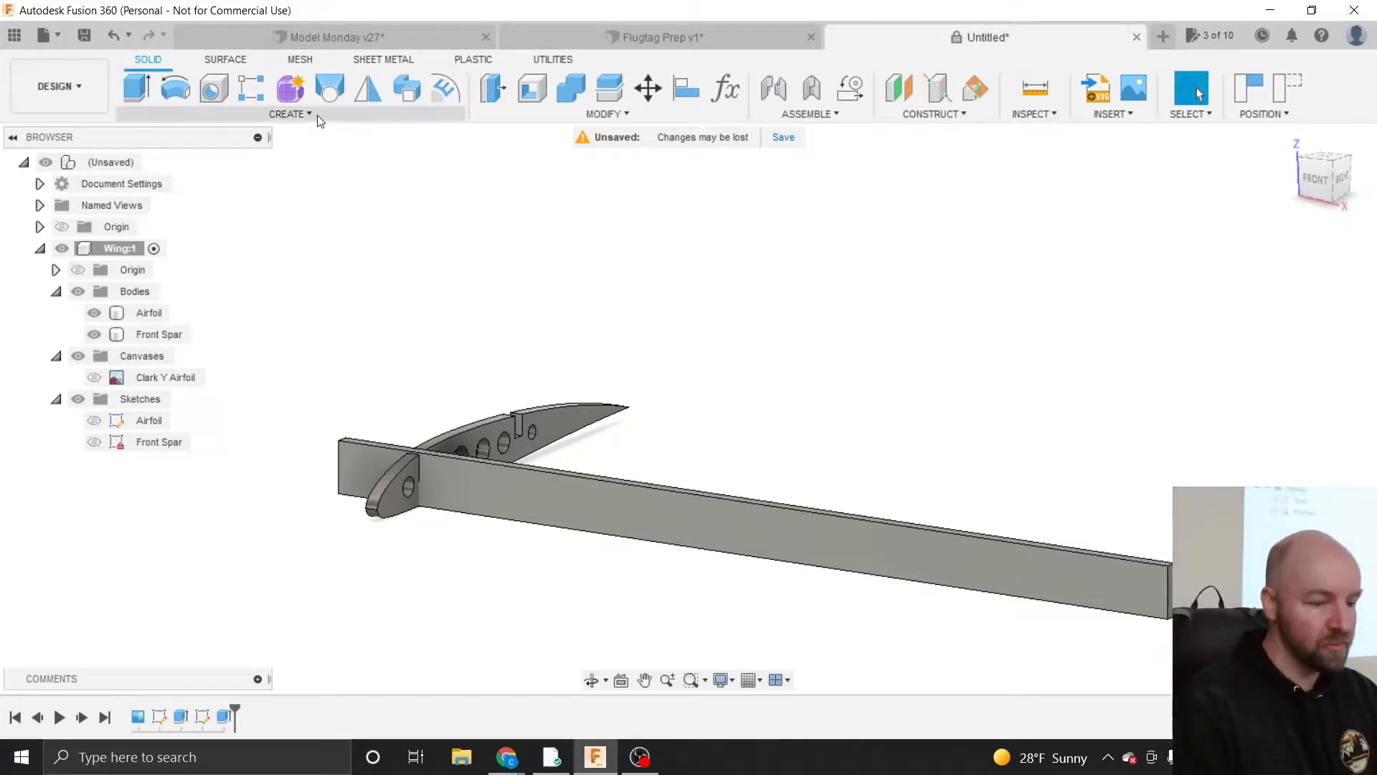
- Start a rectangular pattern of bodies, capturing the current position of the moved component
click(291, 114)
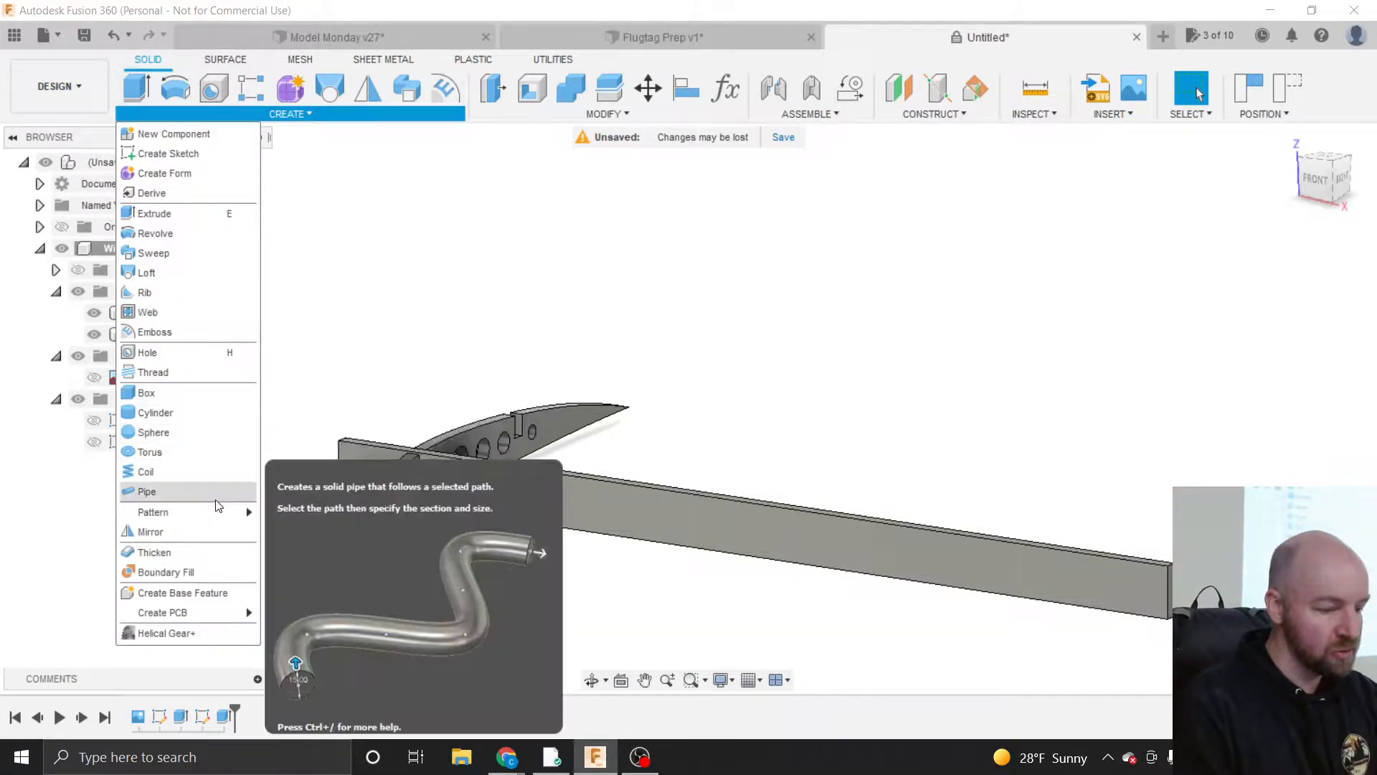
mouse_move(218, 512)
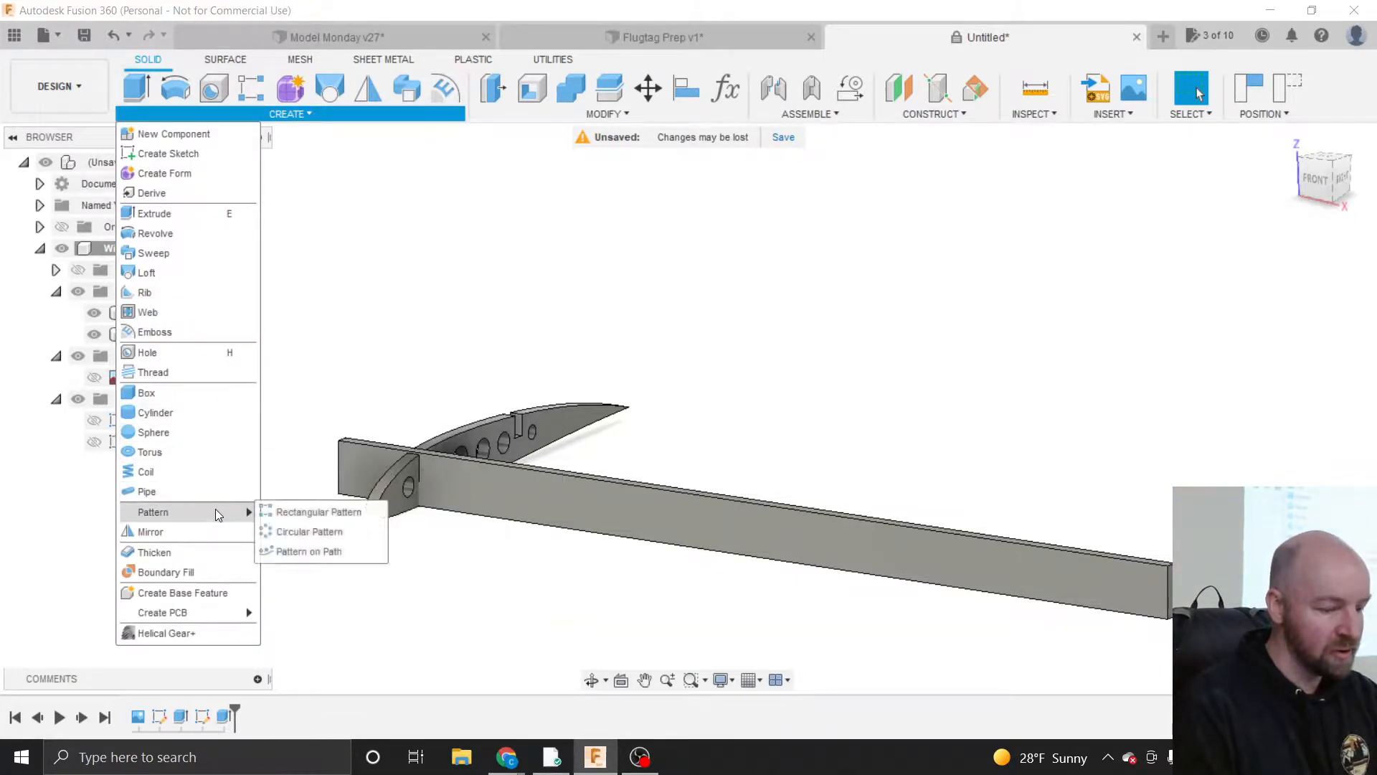
click(294, 514)
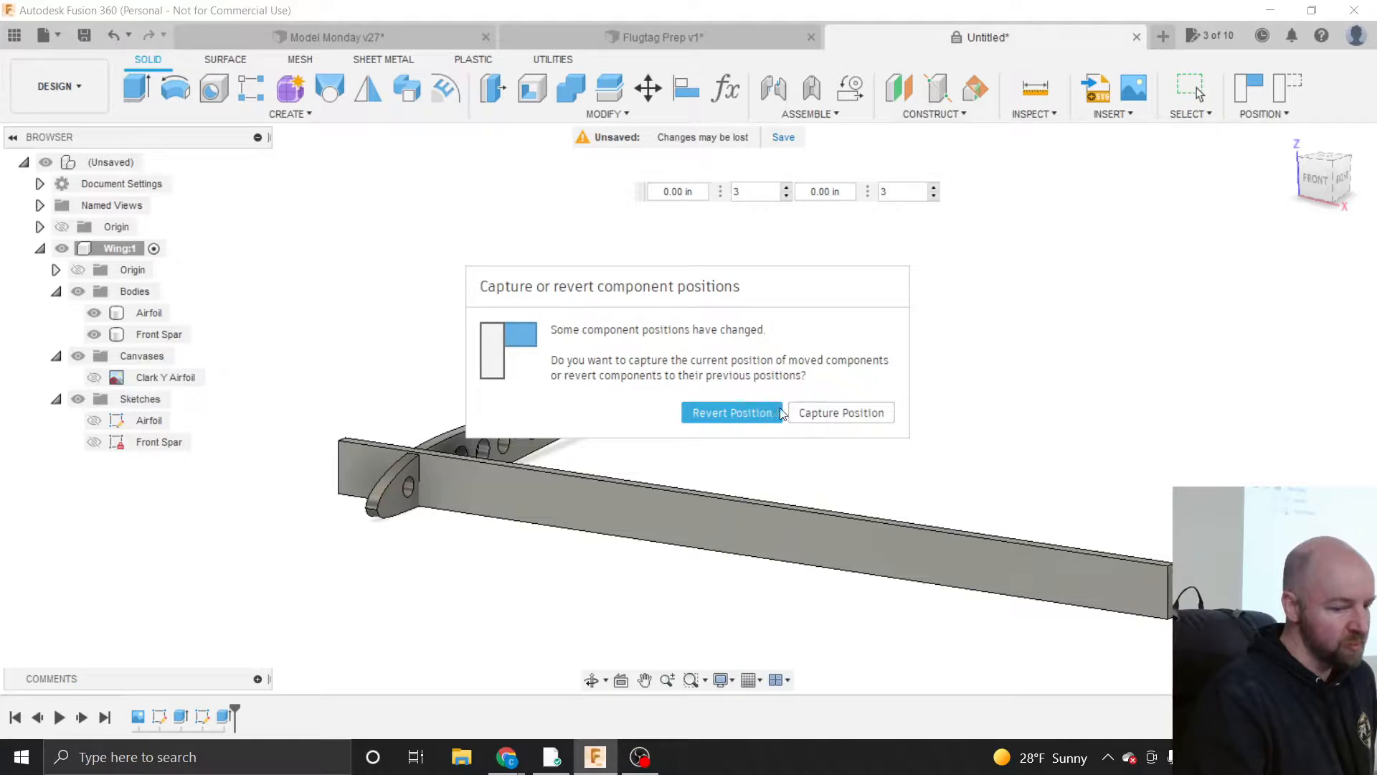
click(812, 418)
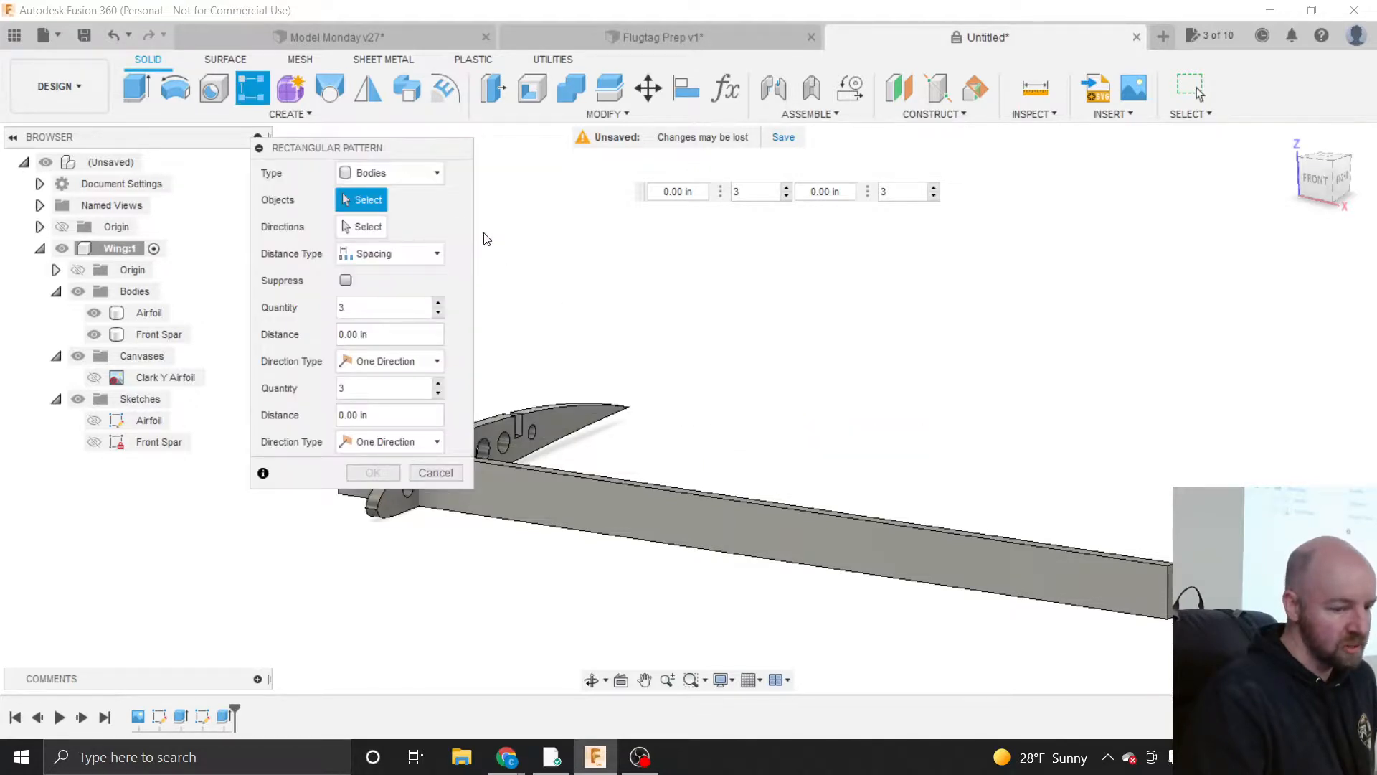
drag(404, 150, 694, 220)
click(686, 248)
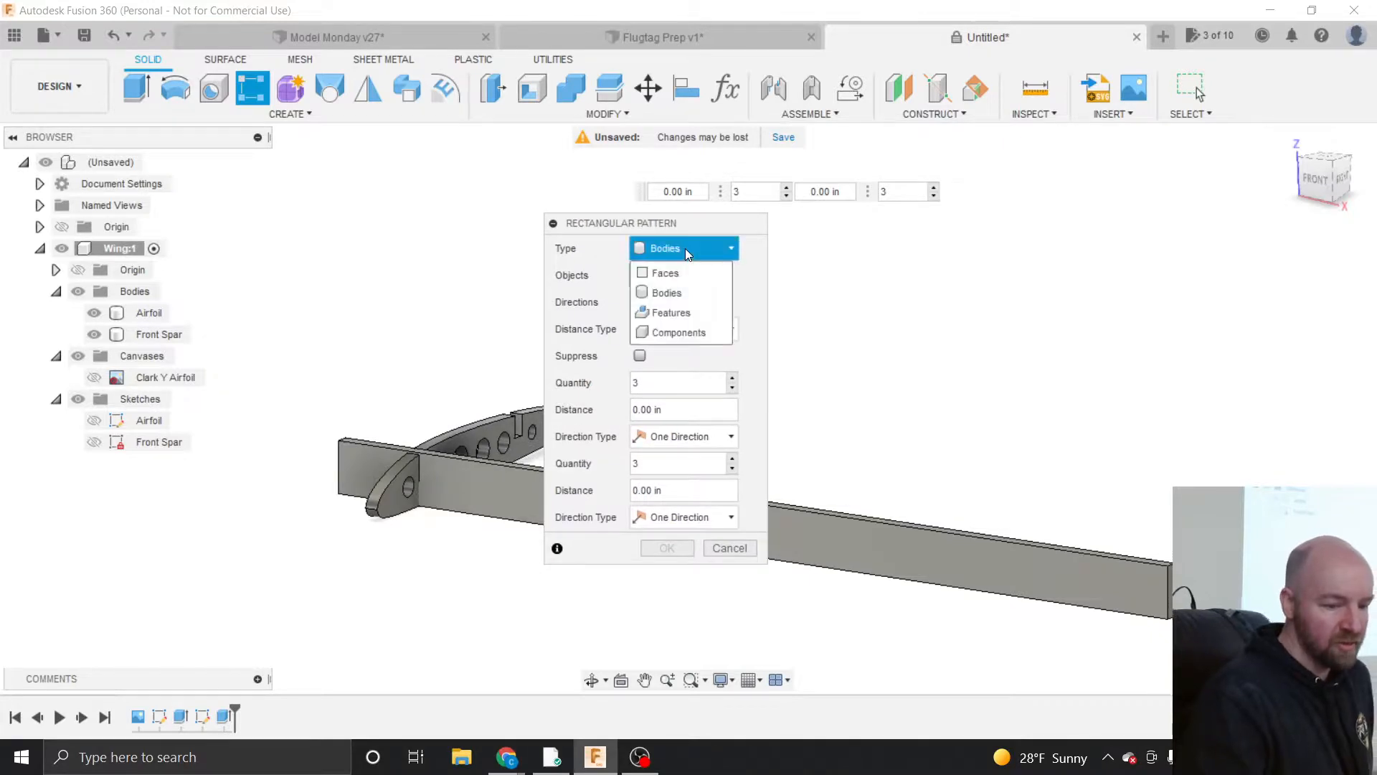
click(667, 292)
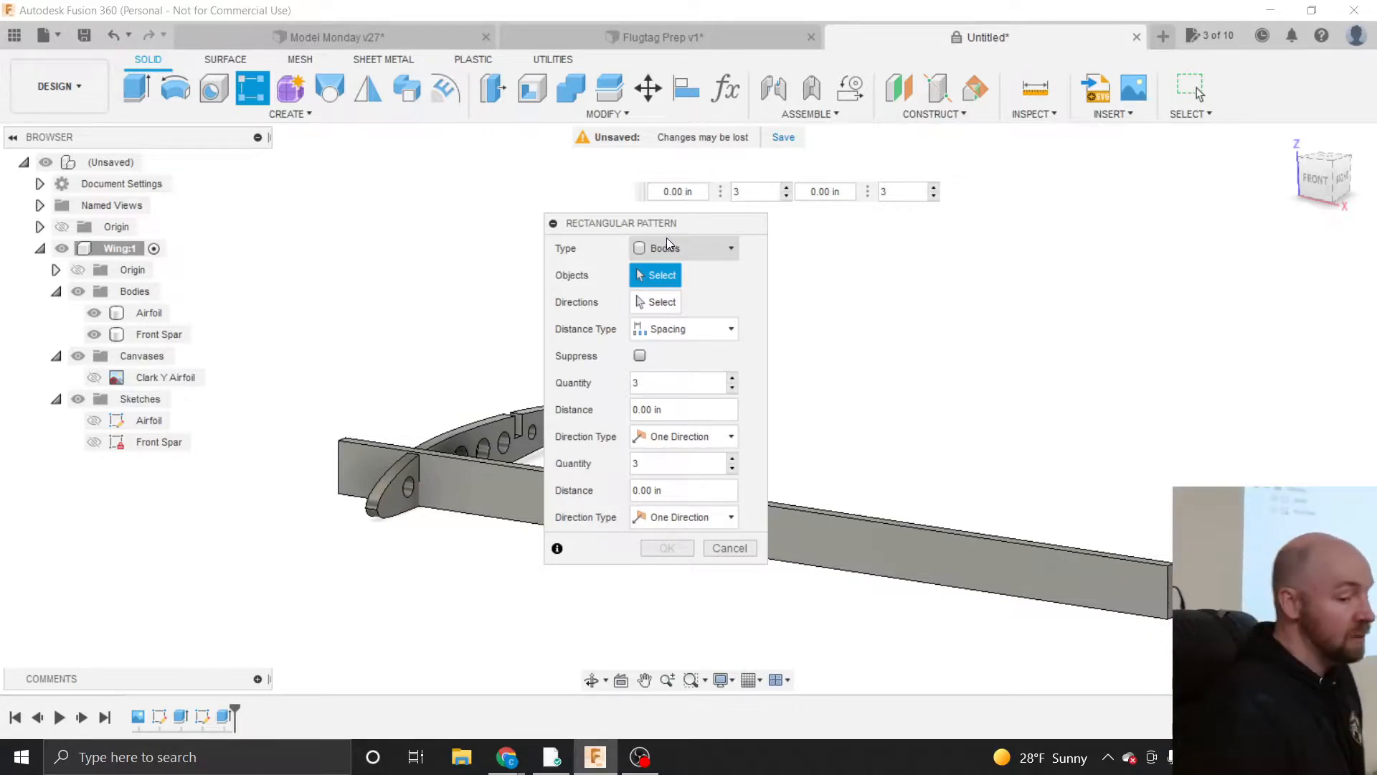
drag(639, 228, 869, 237)
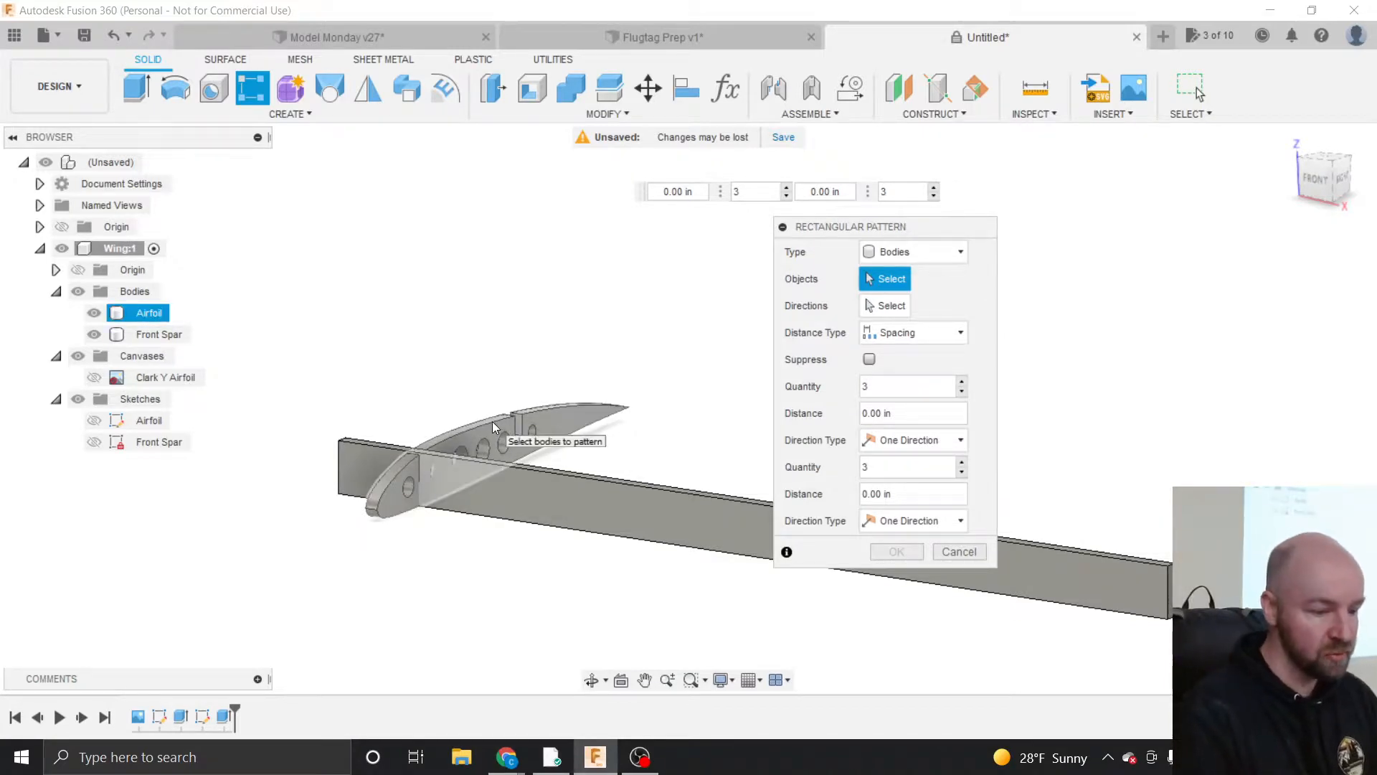
- Choose the Airfoil body as the pattern object and the front spar's long upper edge as its direction
click(148, 313)
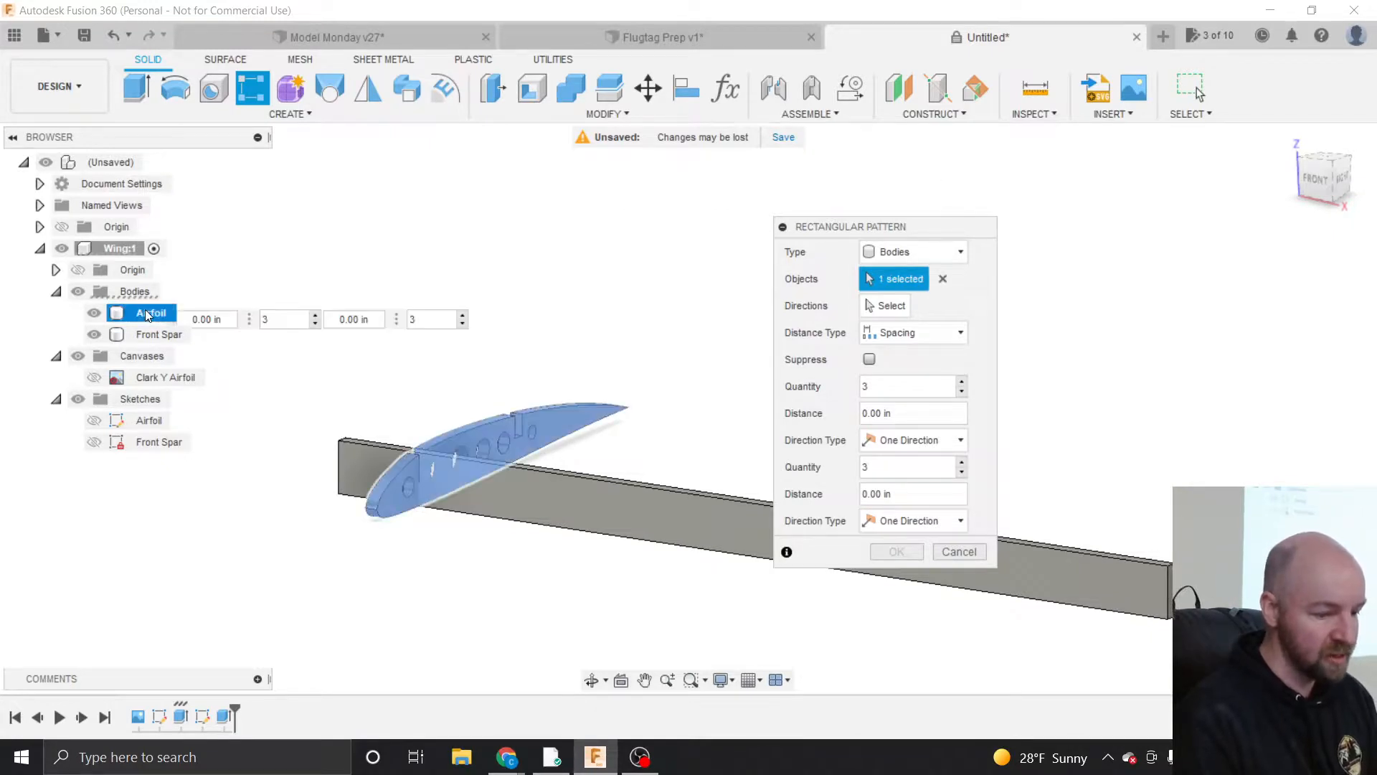
click(875, 307)
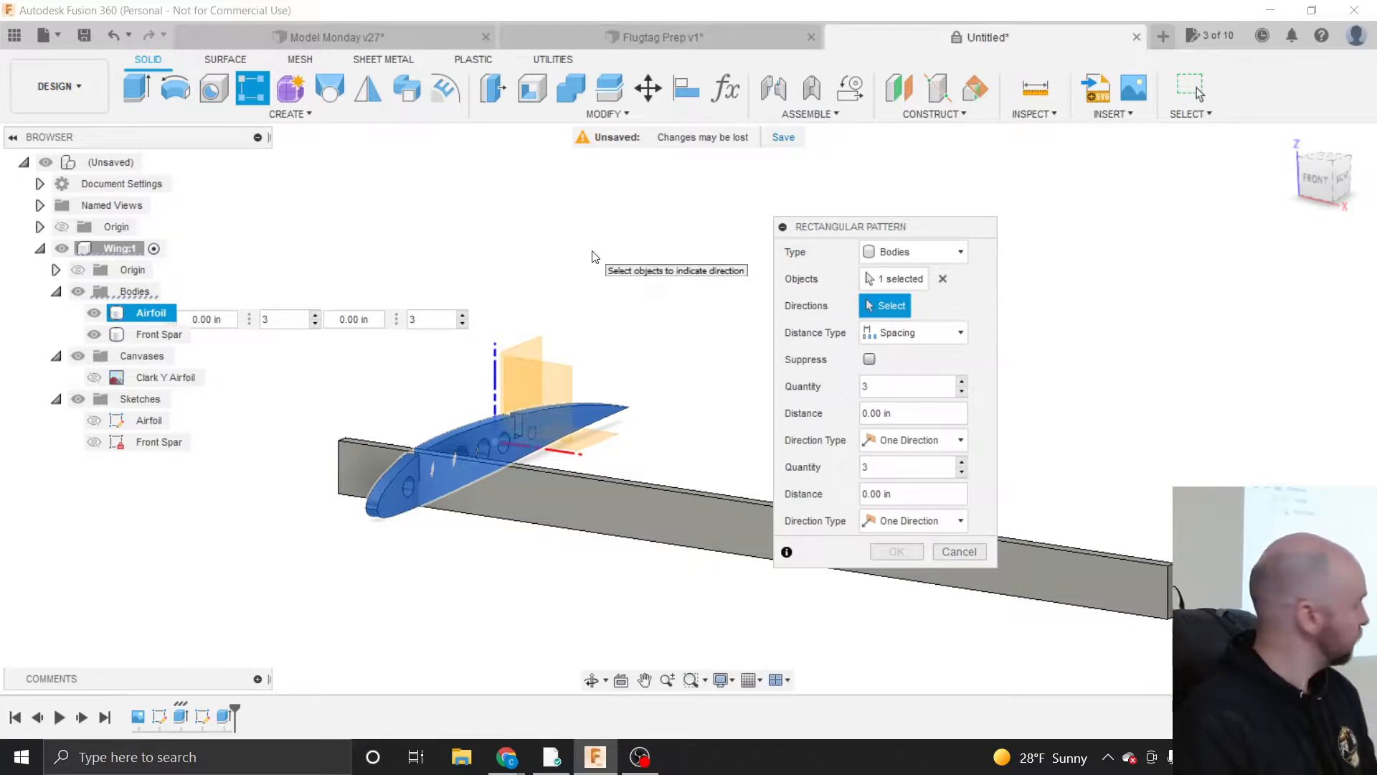
click(548, 471)
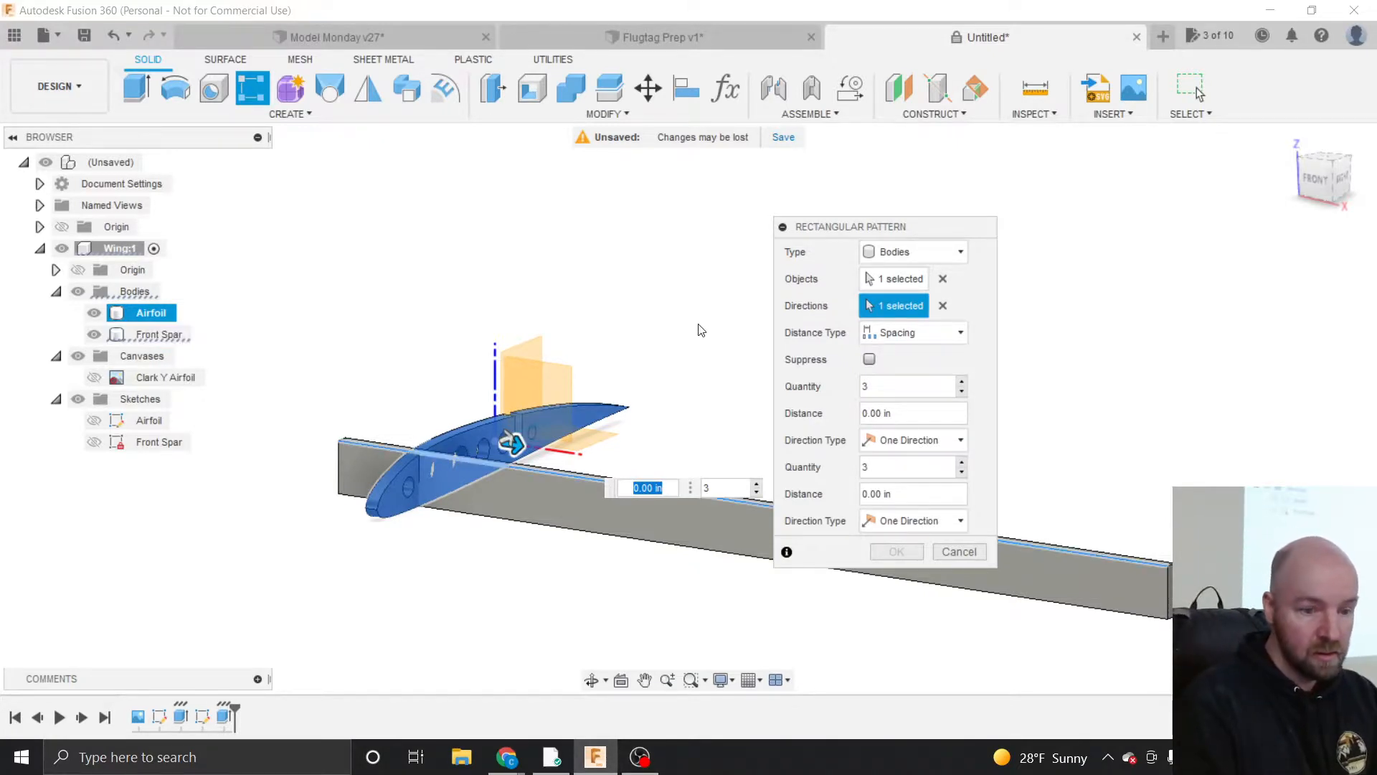
drag(840, 230, 945, 181)
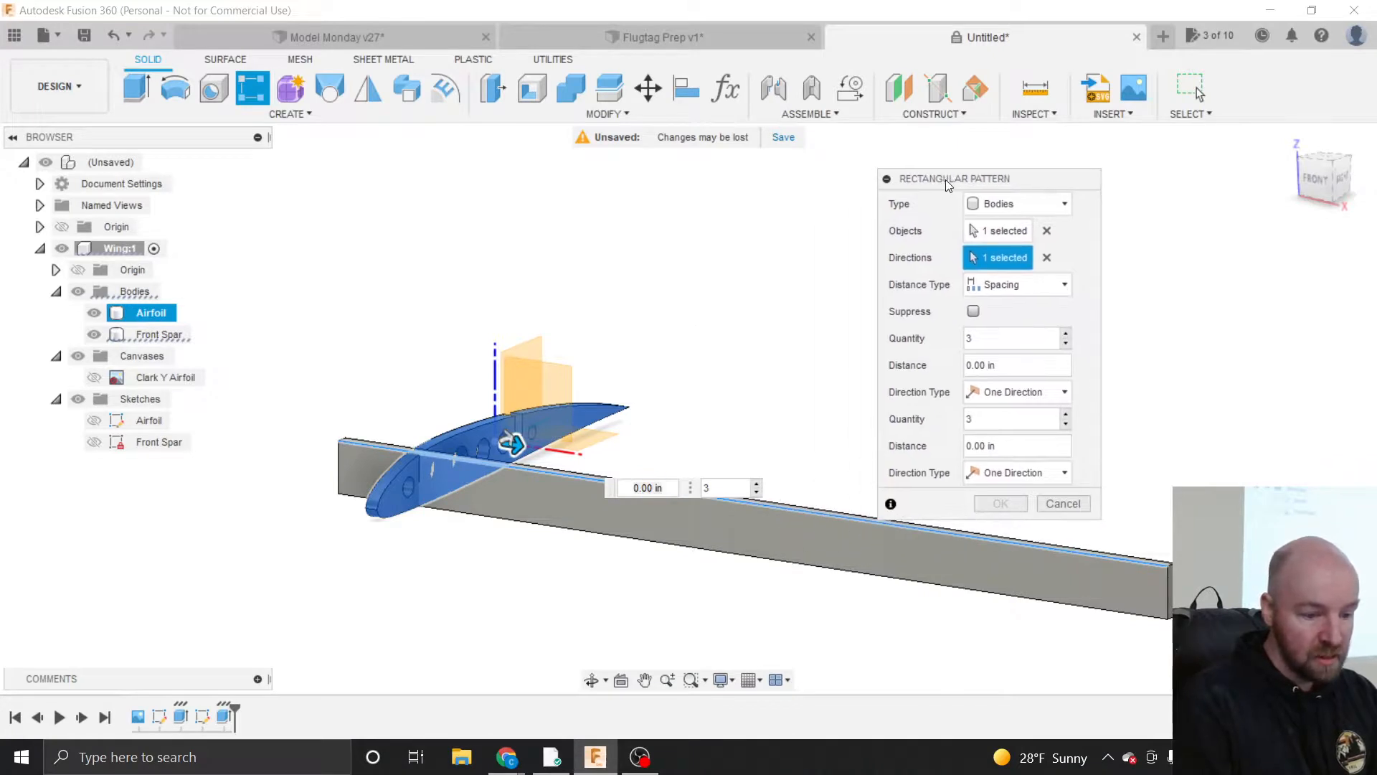
- Pattern the rib along the spar with the Spacing distance type, 25 in apart and a quantity of 6
drag(513, 445, 657, 461)
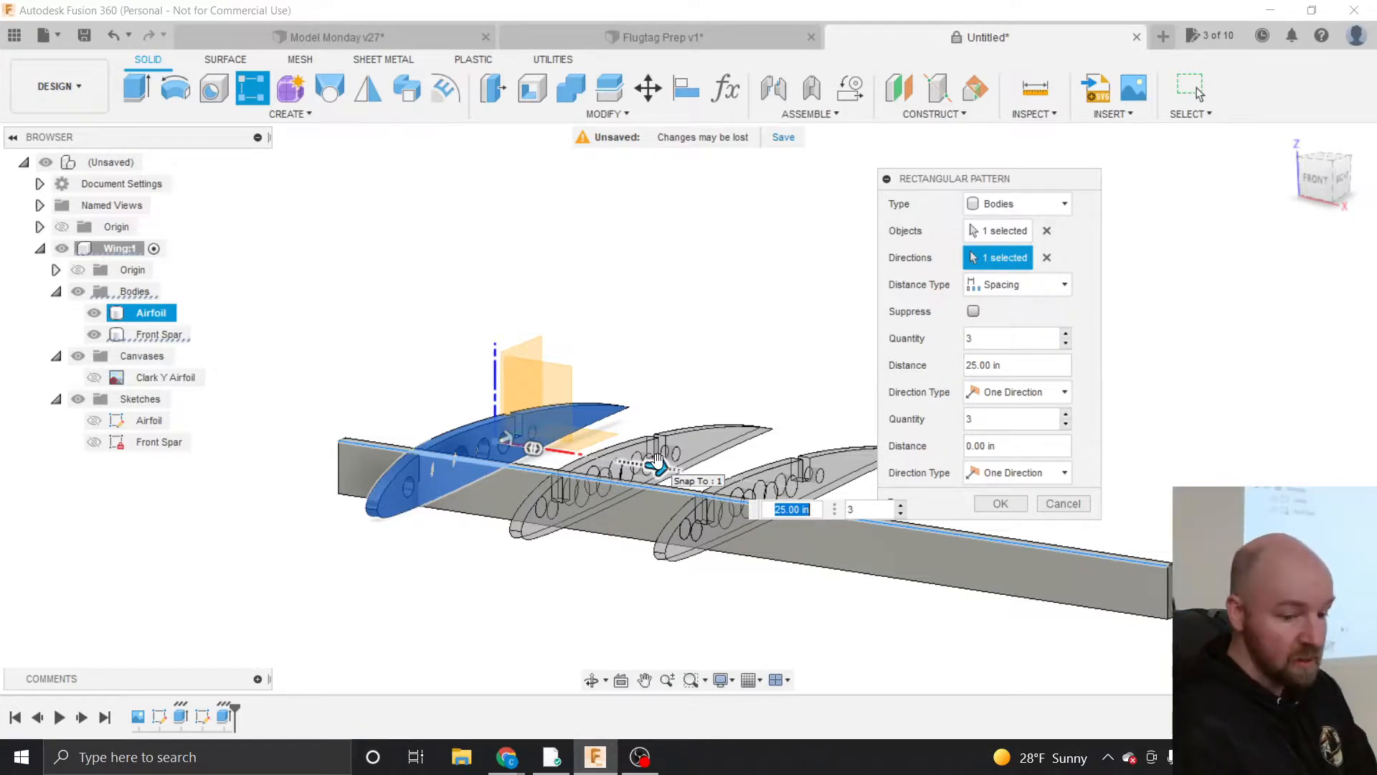
key(Tab)
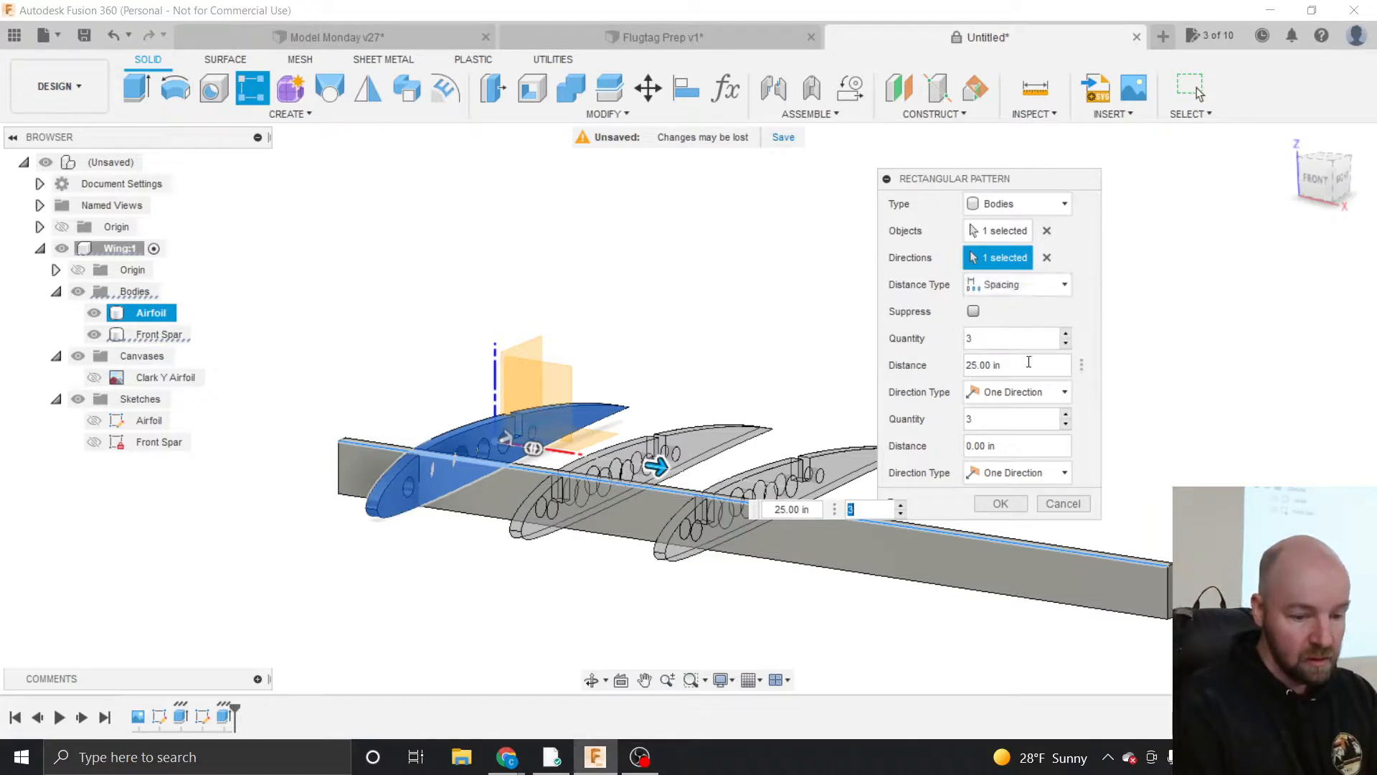
click(1022, 284)
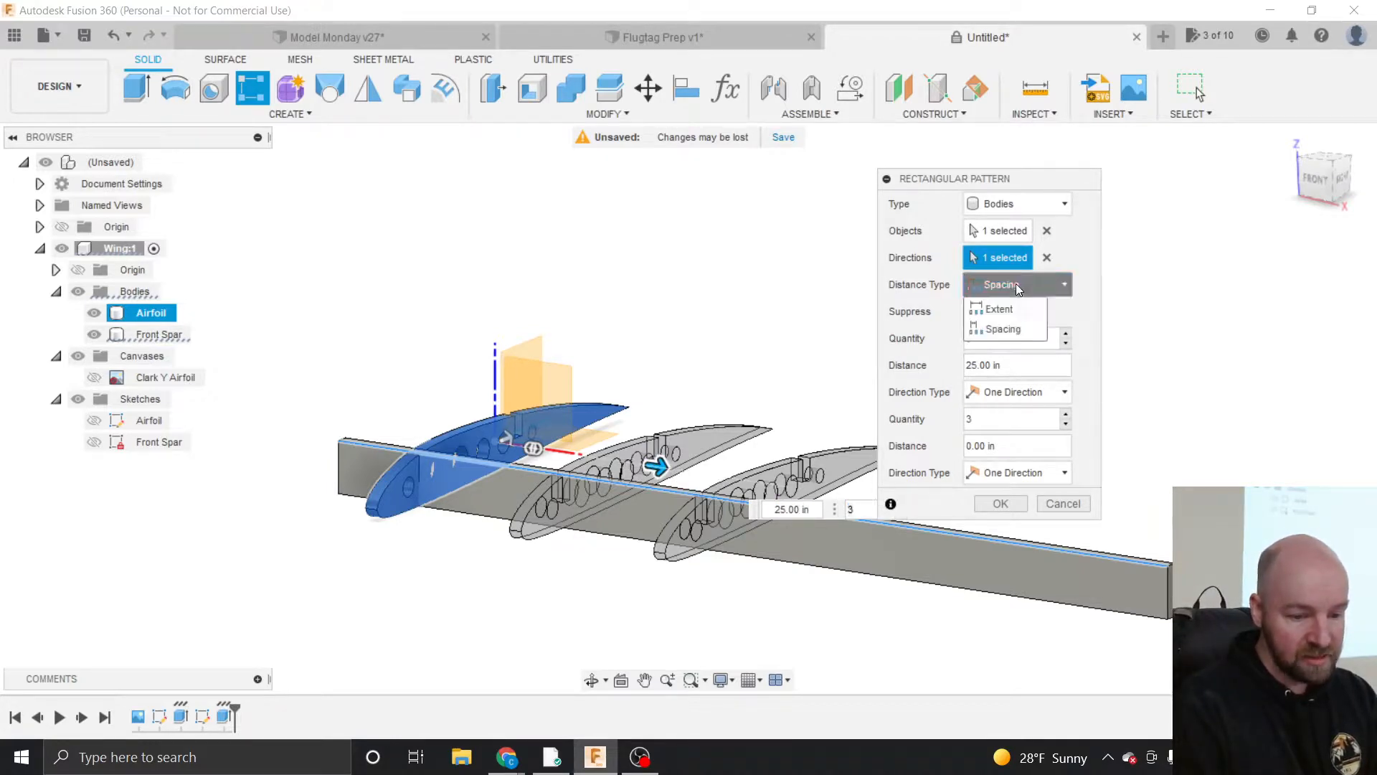
click(1010, 332)
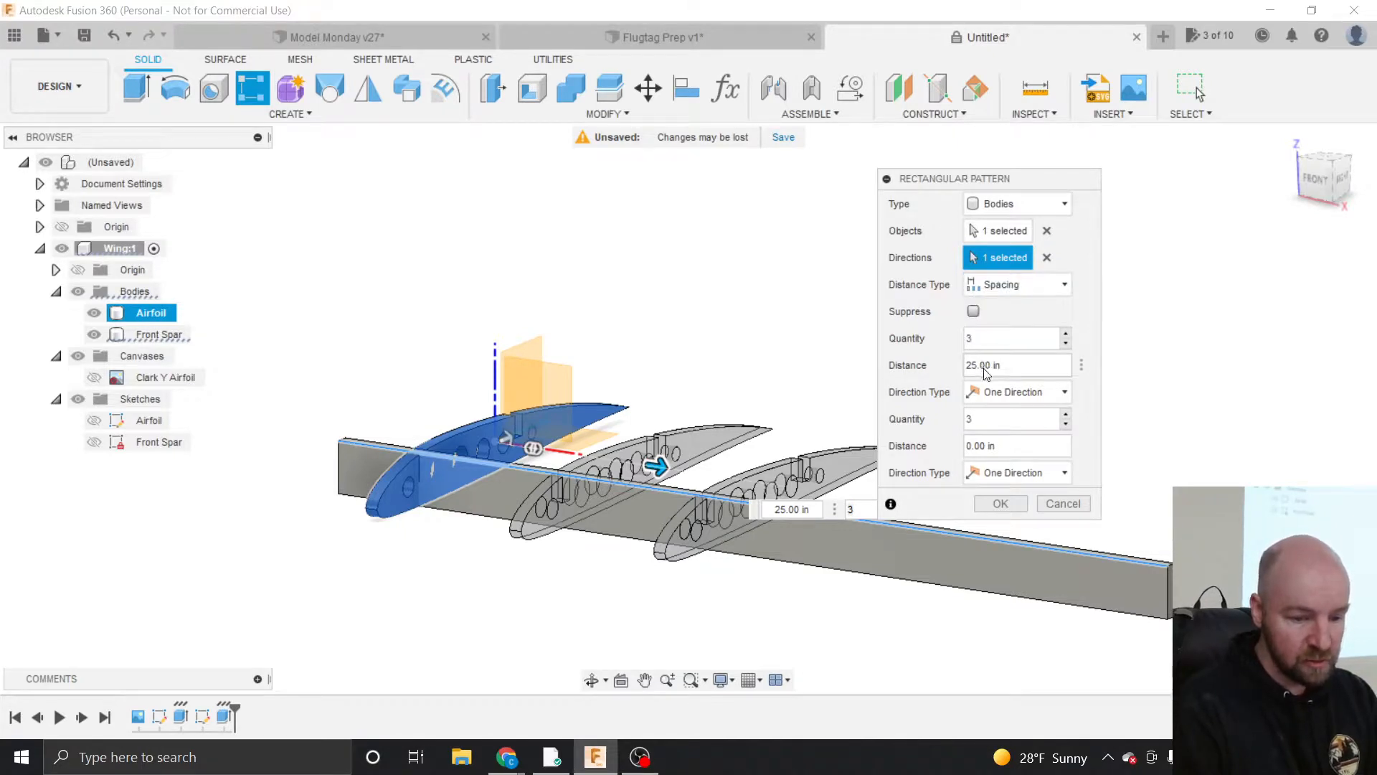
click(1065, 333)
click(1065, 333)
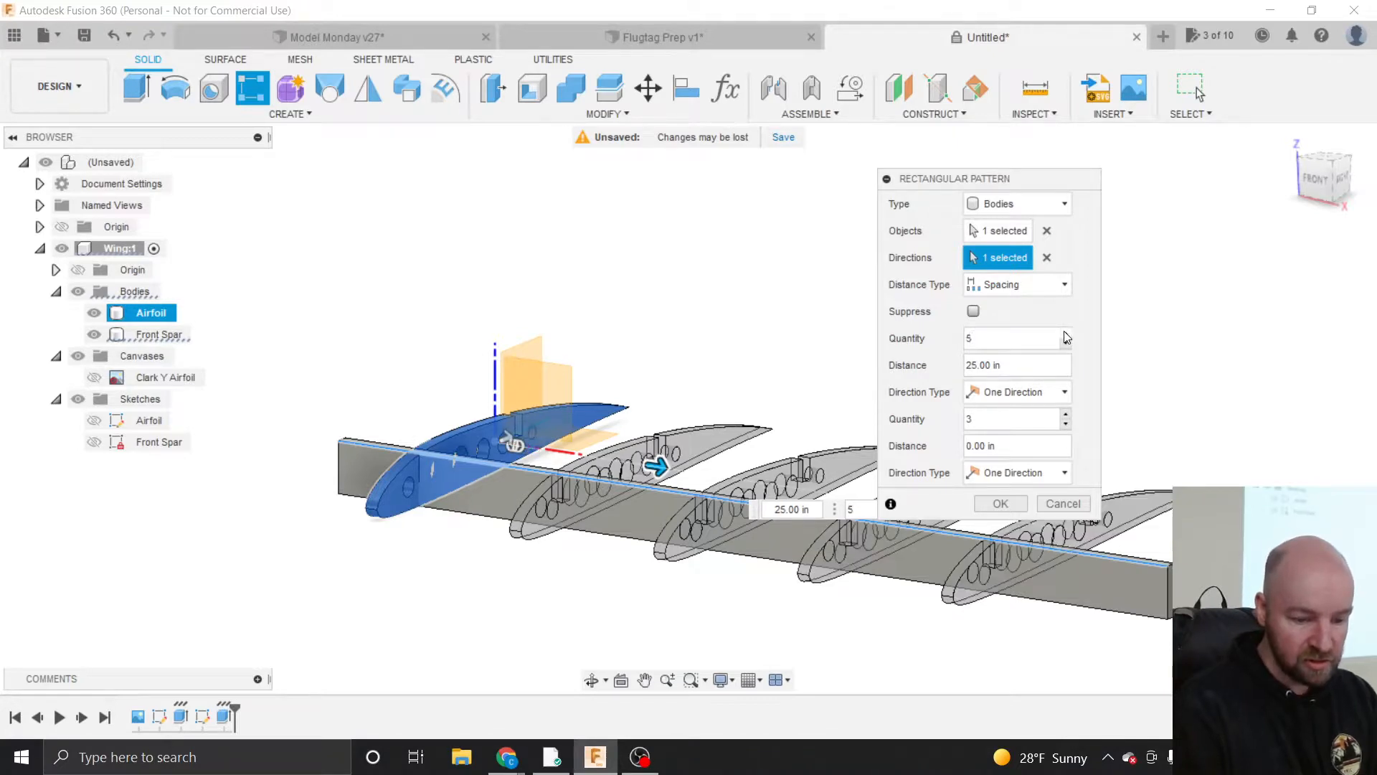
click(1065, 333)
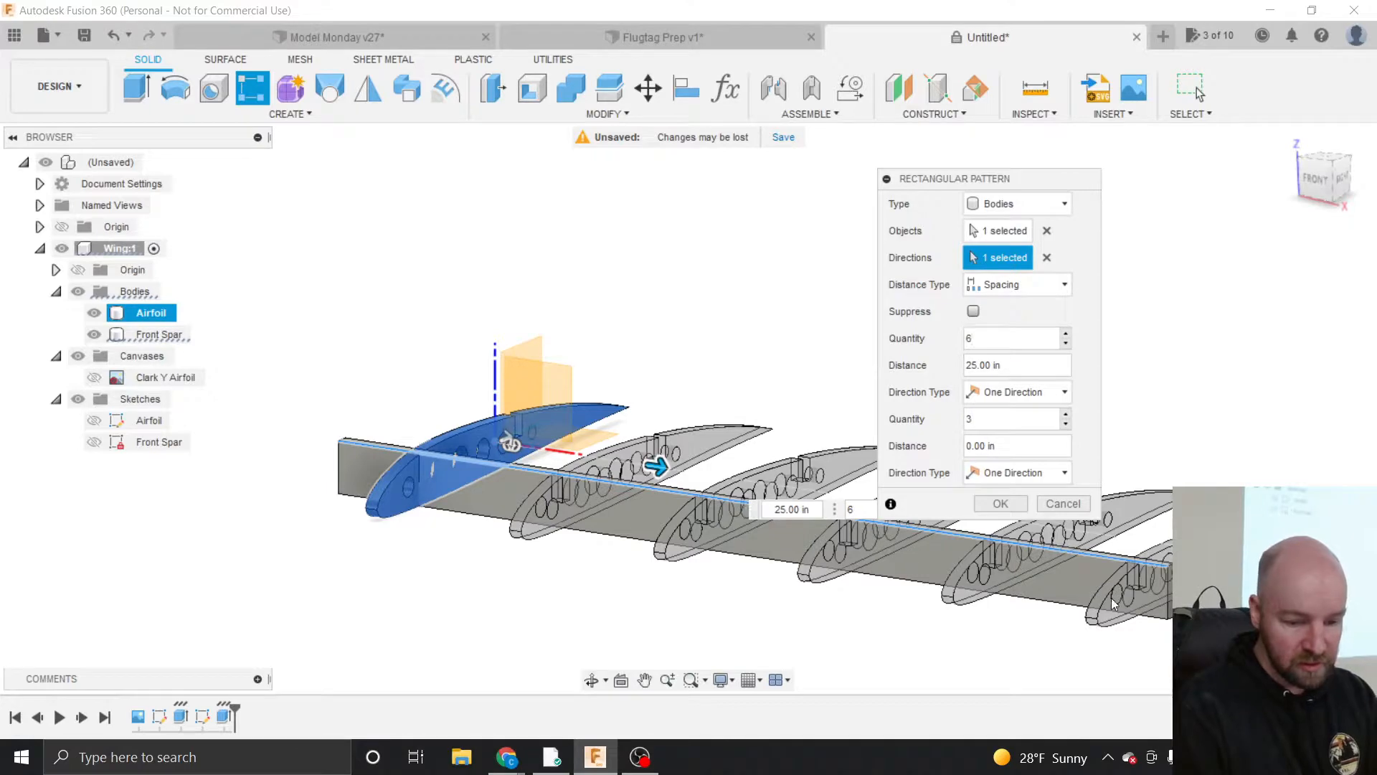
- Set the spacing between the patterned ribs to 26 in so the last rib reaches the spar's far end
scroll(778, 500, up, 5)
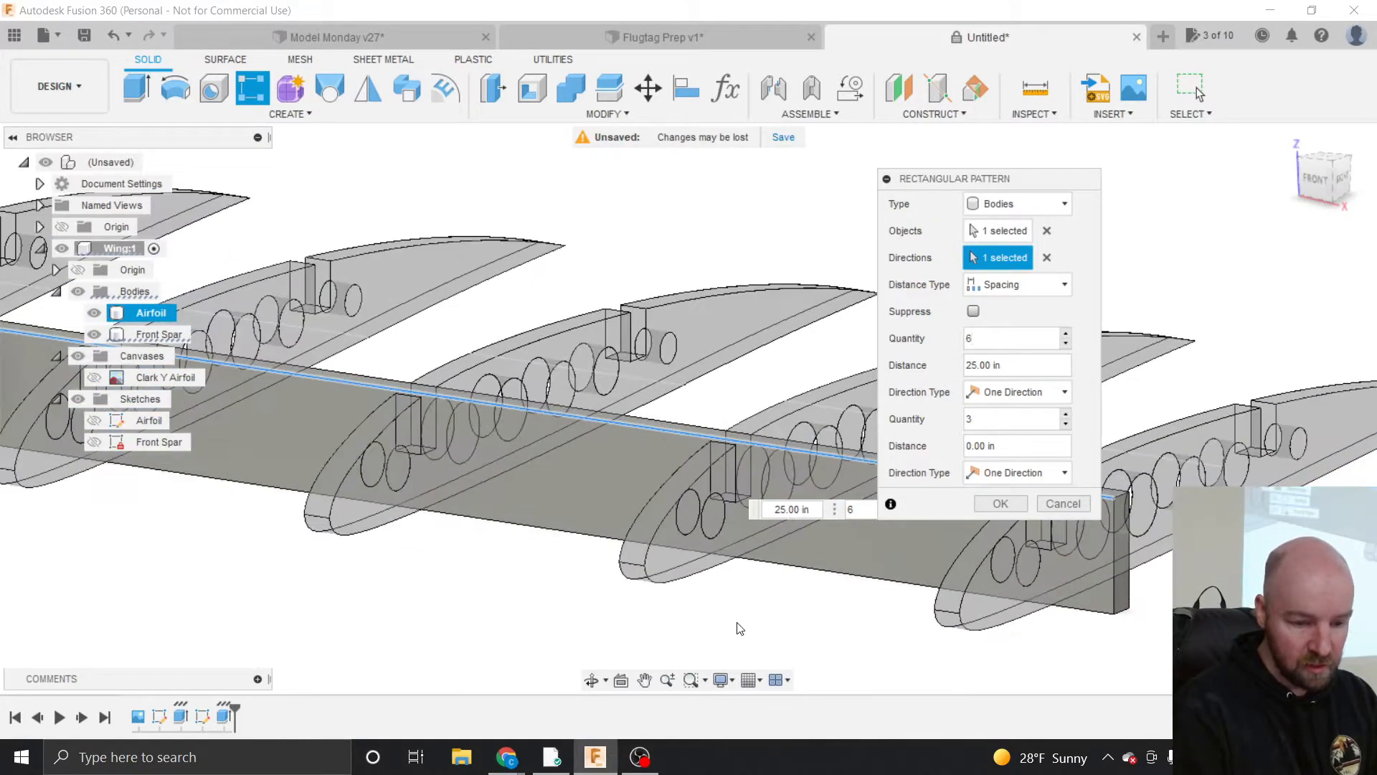
scroll(739, 628, down, 2)
click(979, 365)
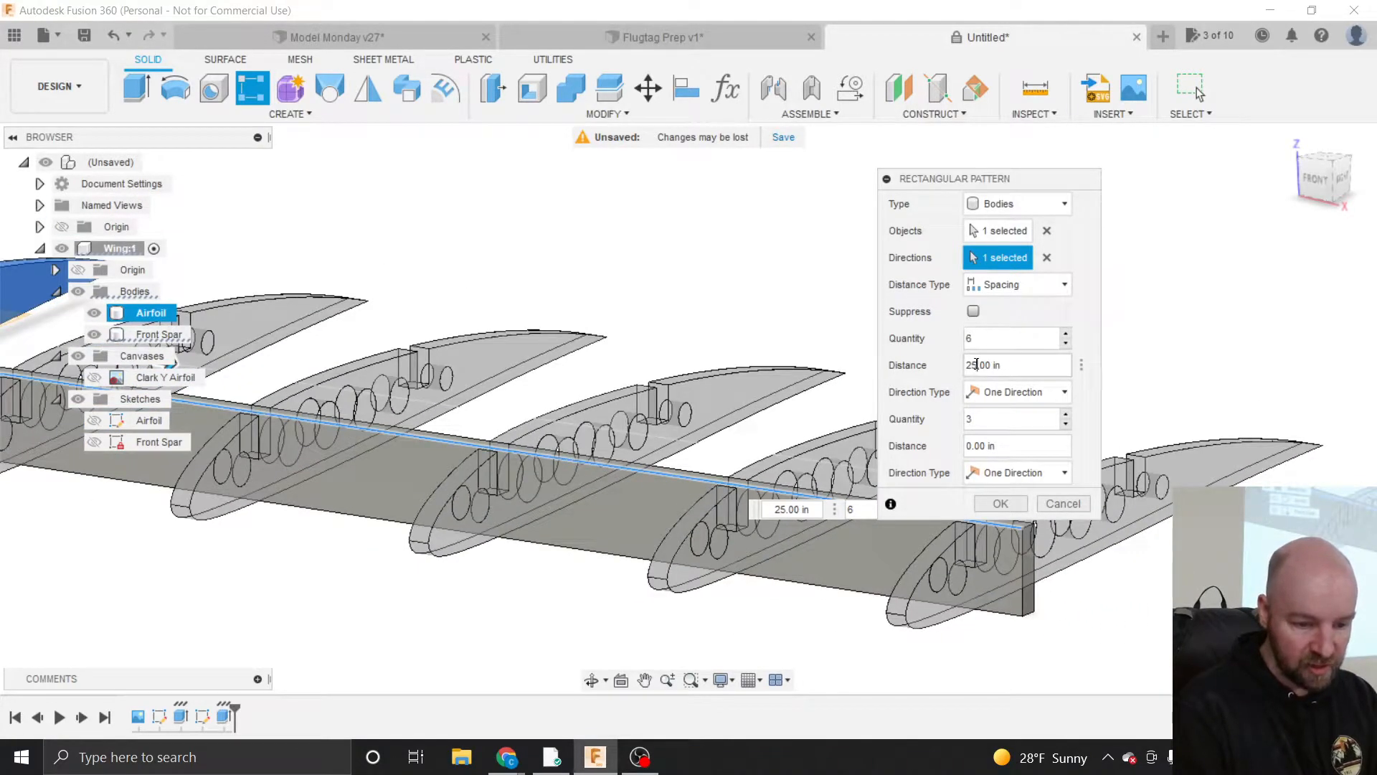
key(BackSpace)
text(6)
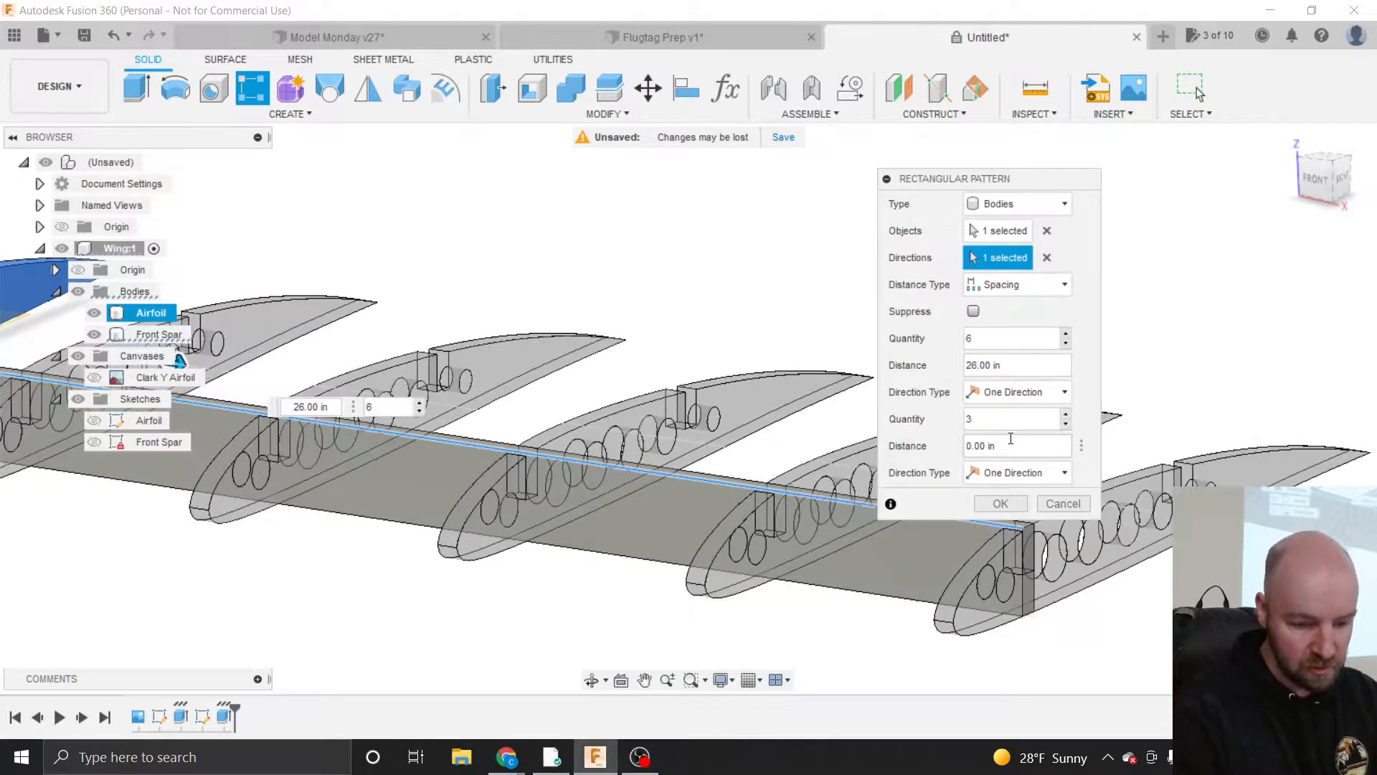
drag(996, 180, 1029, 146)
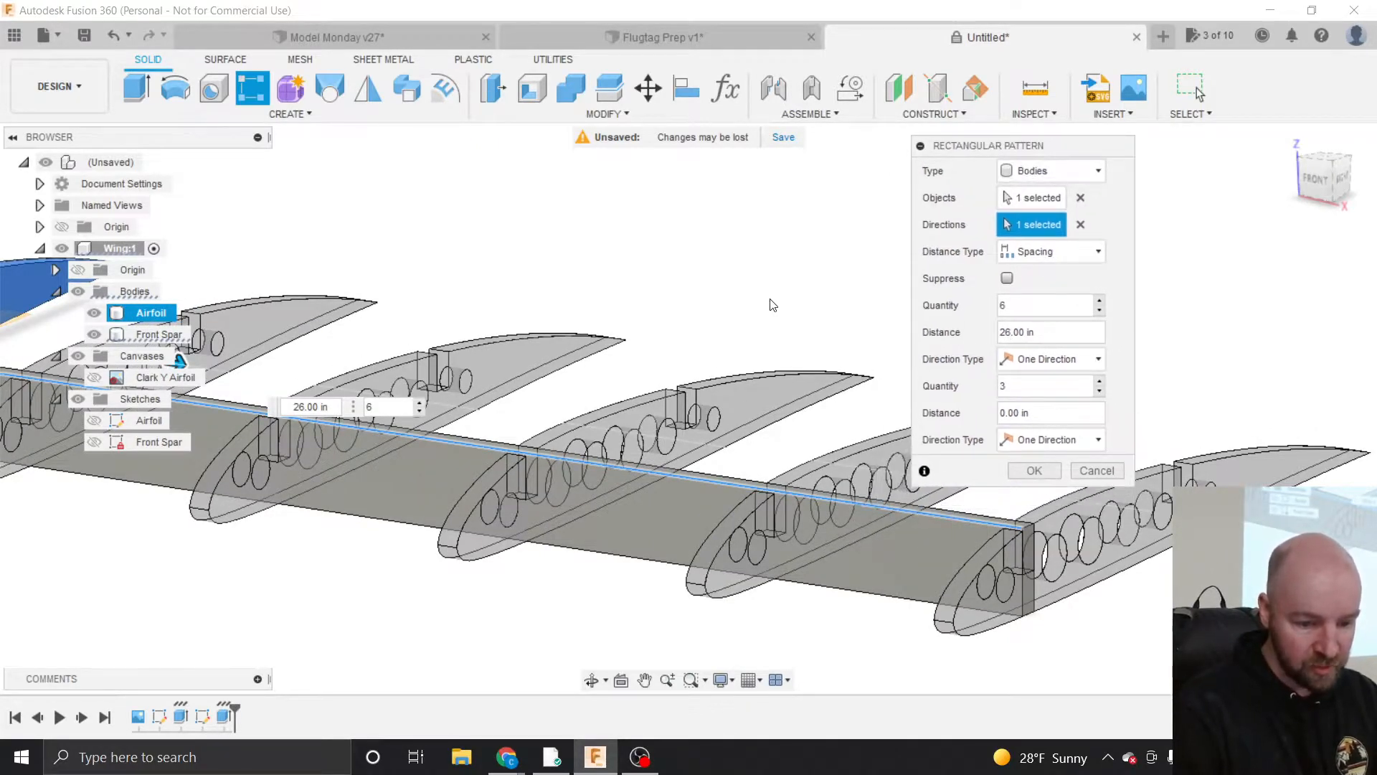
- Check the rib layout along the whole spar and complete the pattern in one direction
scroll(772, 304, down, 4)
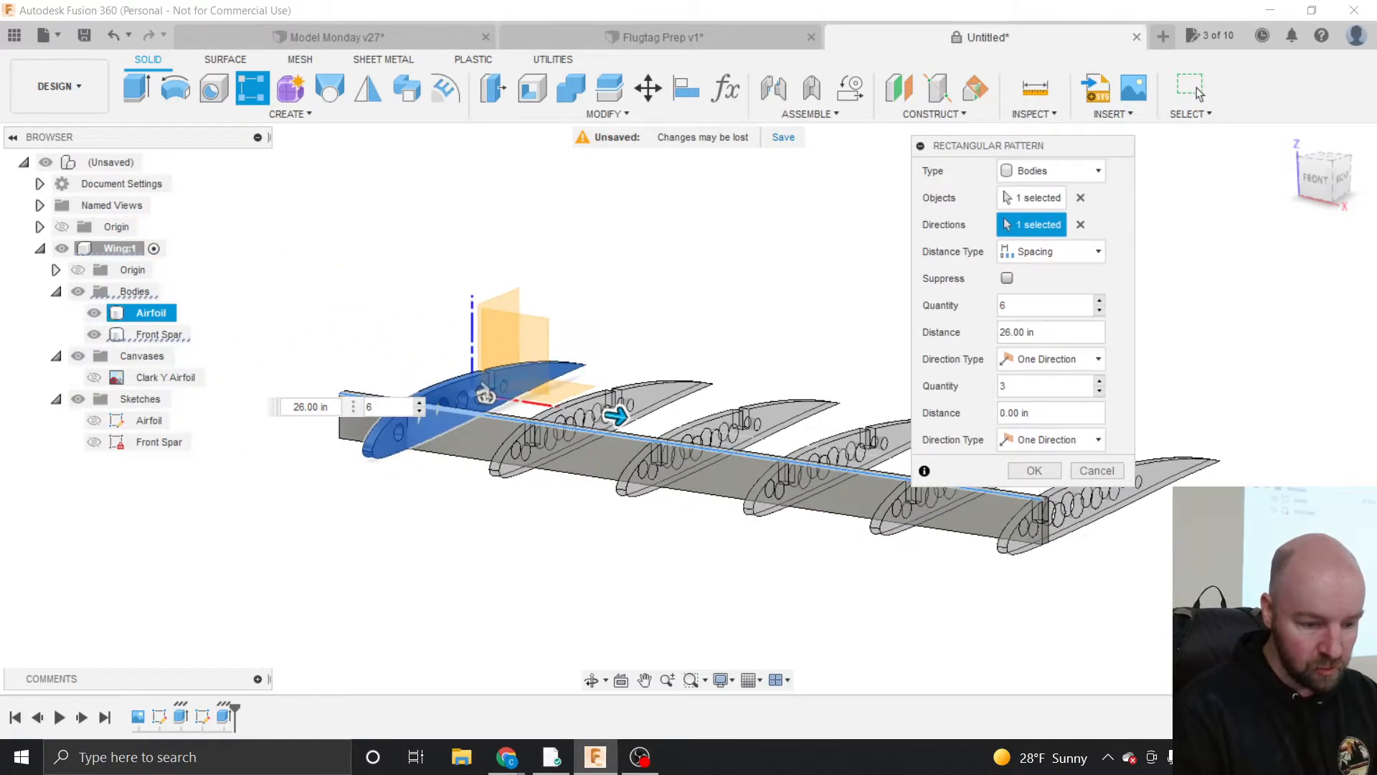
scroll(1036, 528, up, 2)
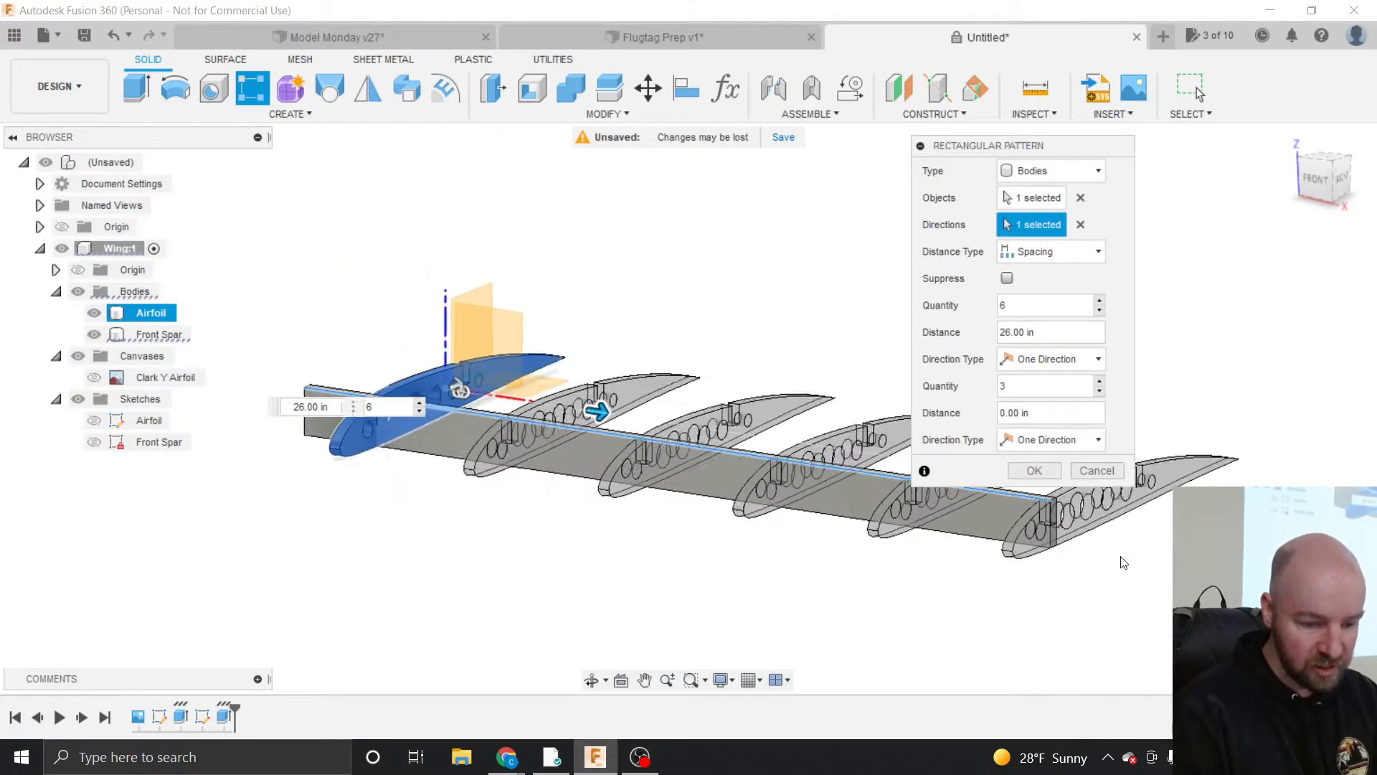
scroll(818, 289, up, 2)
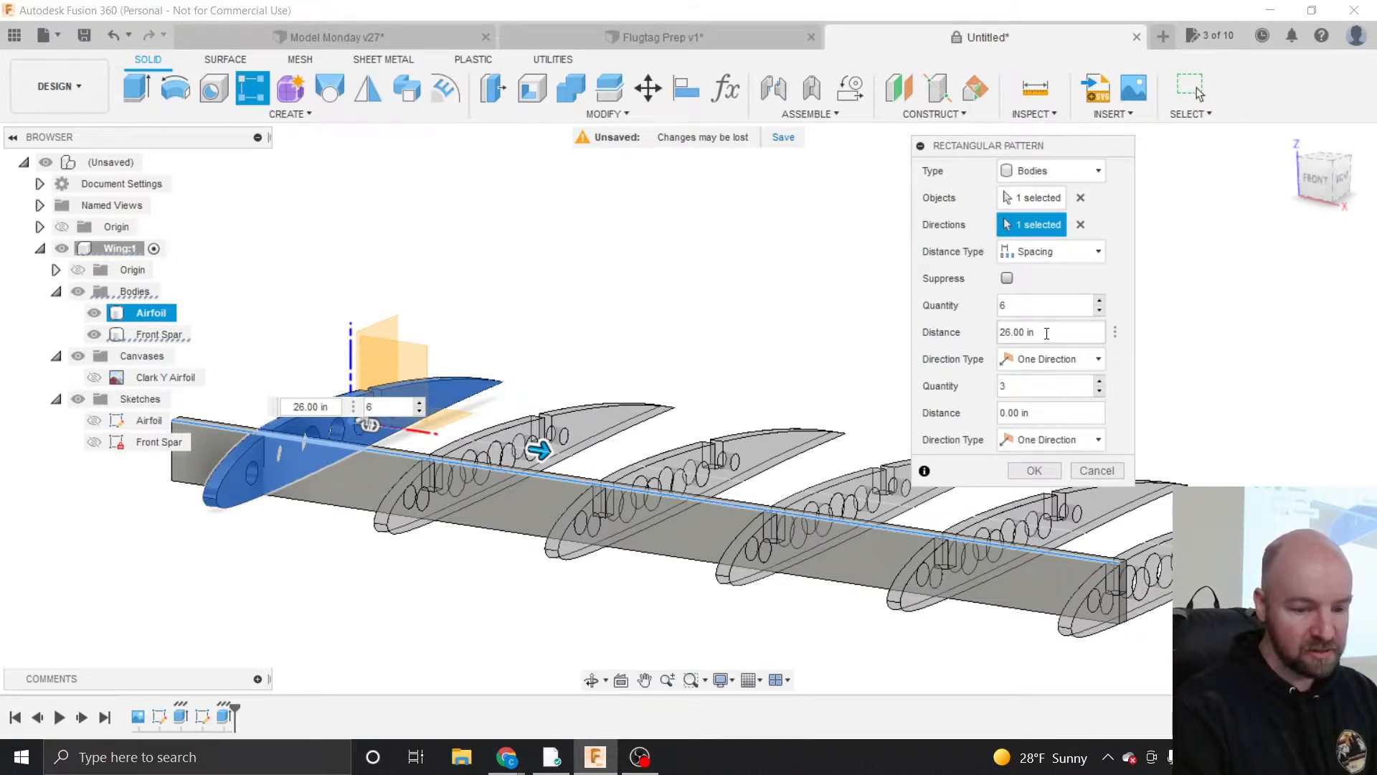
drag(1051, 334, 986, 338)
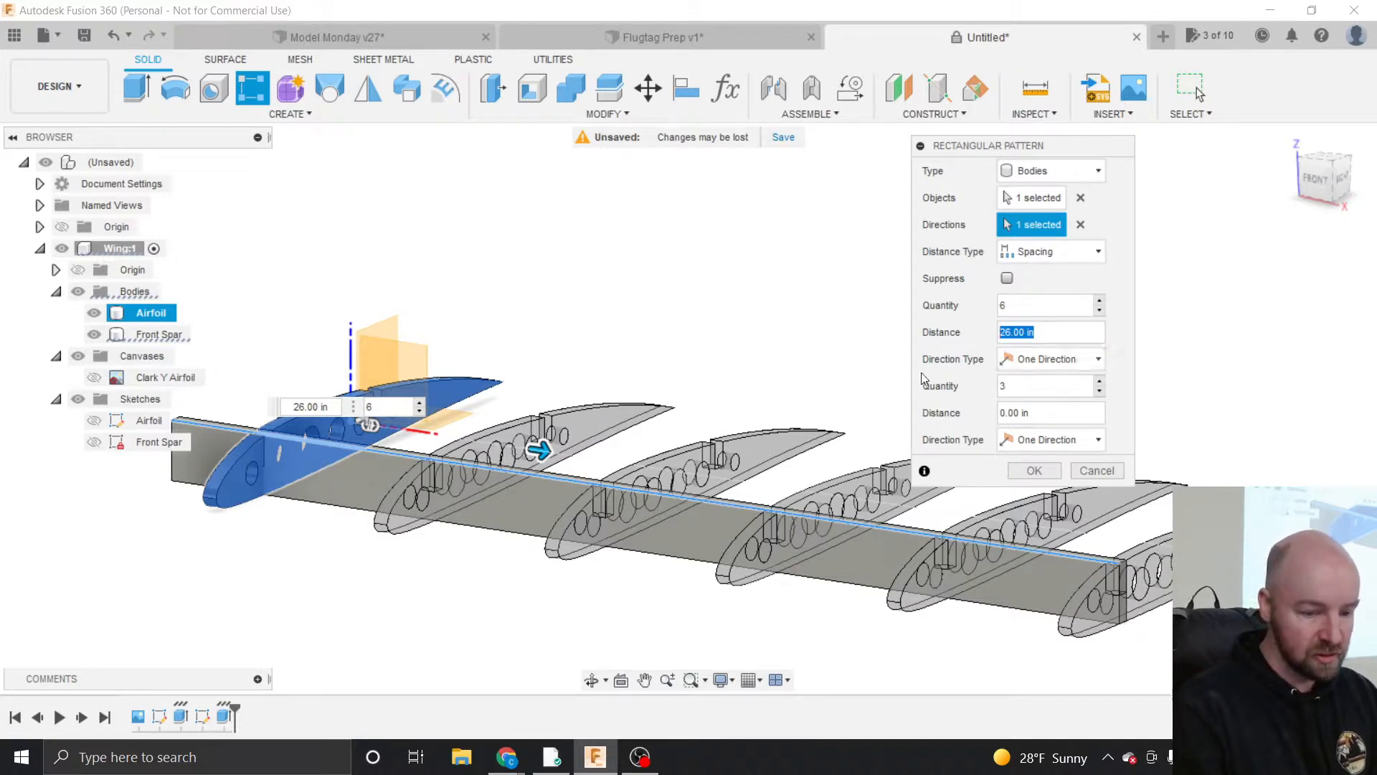
click(1116, 340)
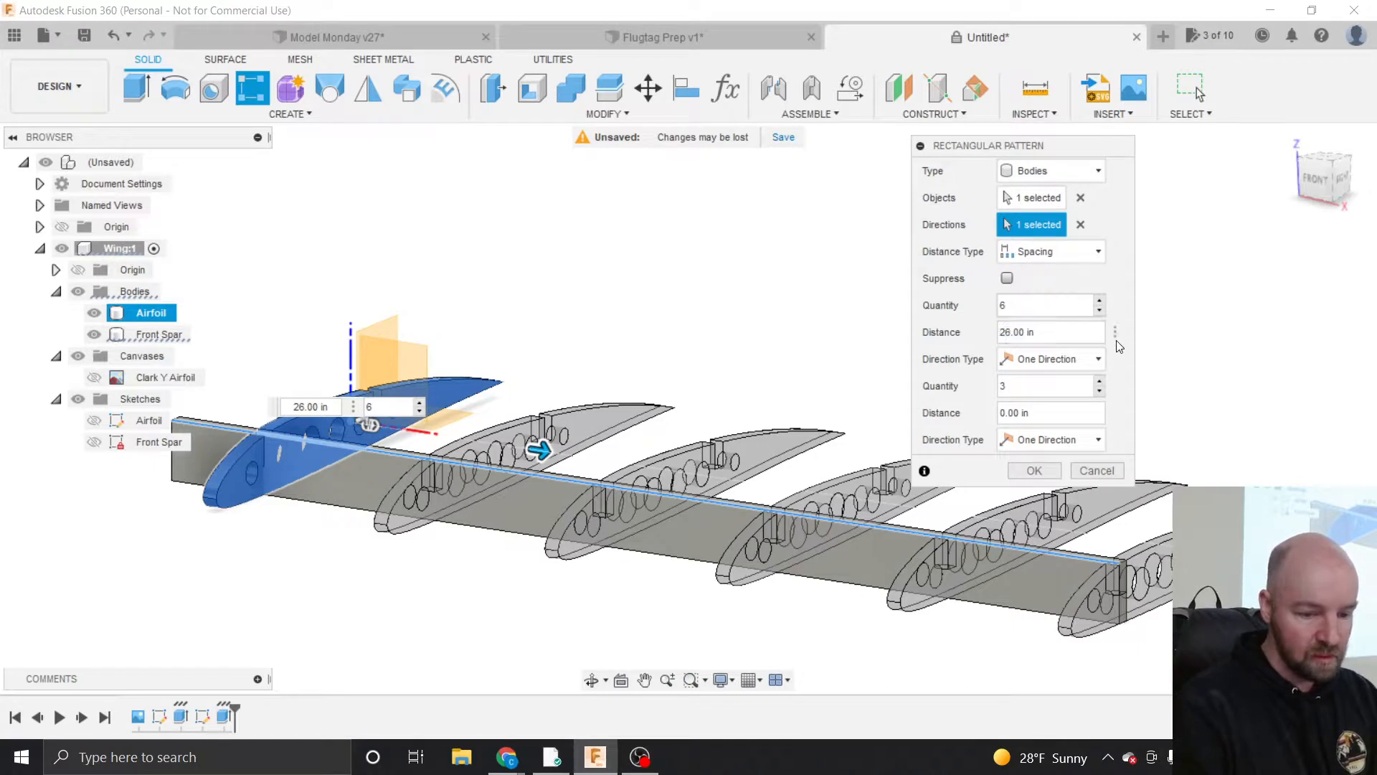
click(1129, 366)
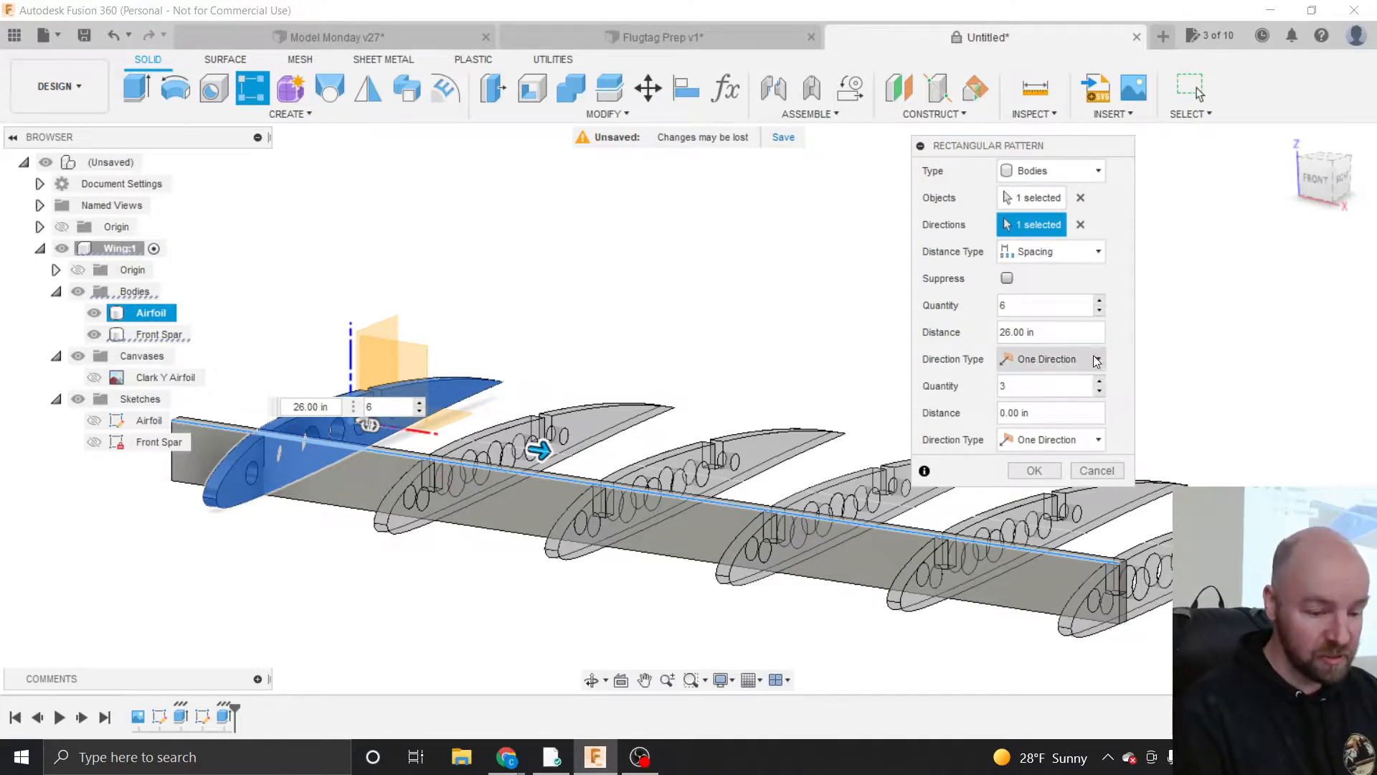
click(1096, 360)
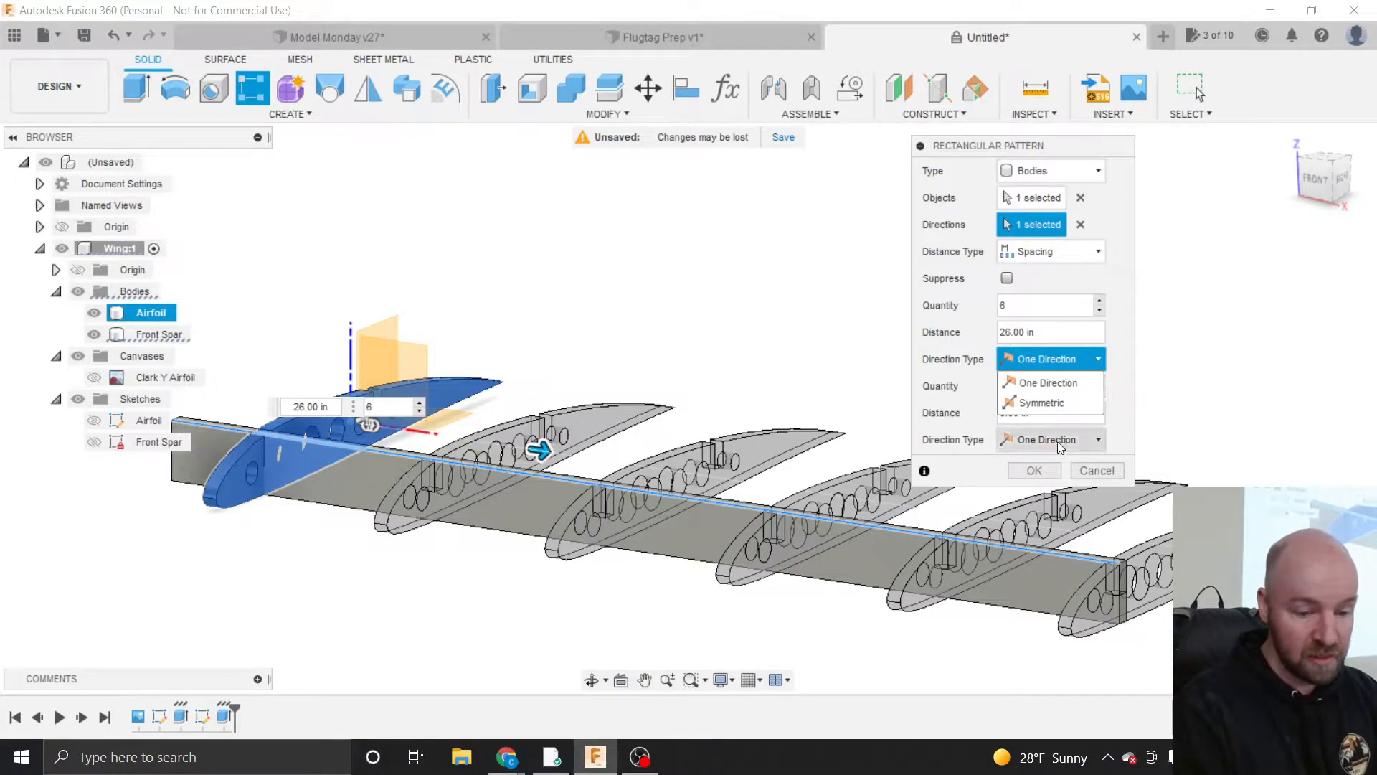
click(1045, 468)
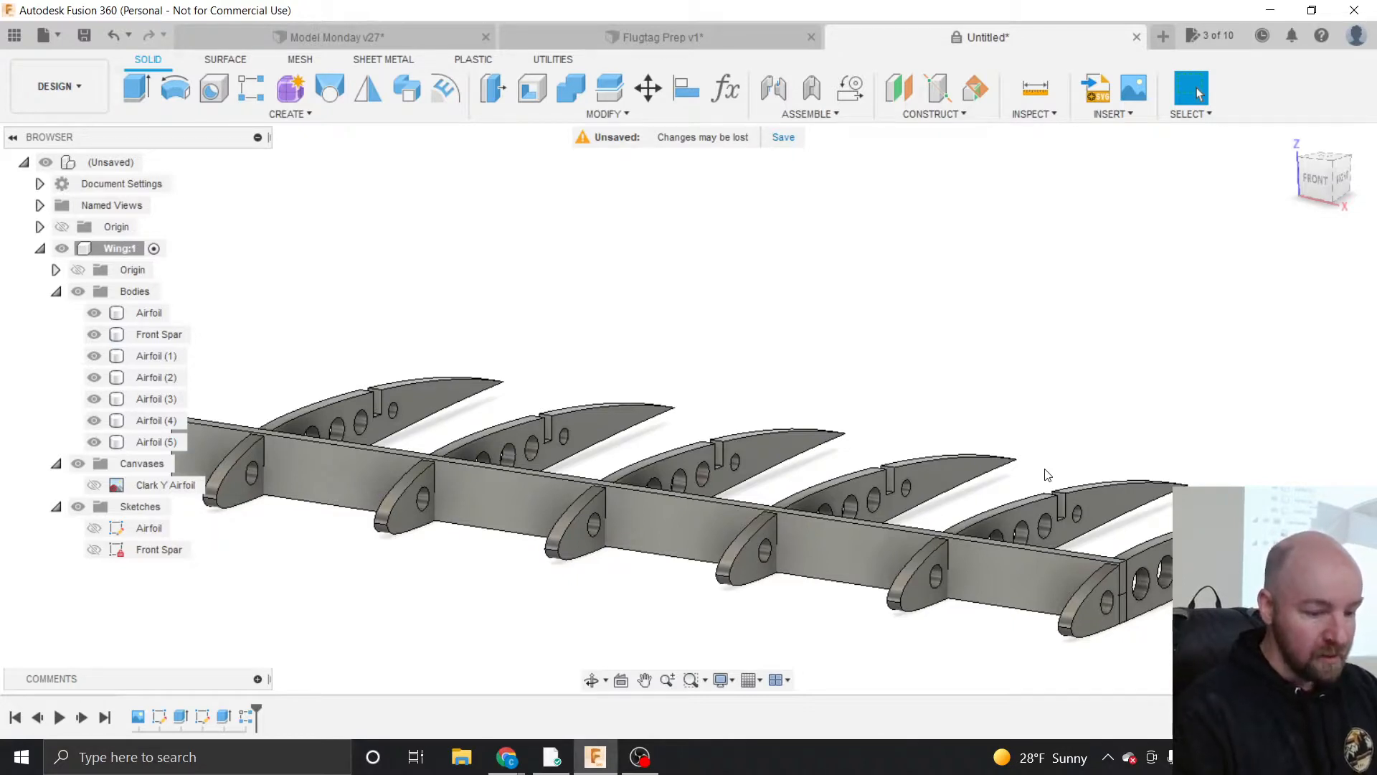
- Inspect the spar slots in the patterned ribs by temporarily hiding the Front Spar body
scroll(1221, 610, down, 1)
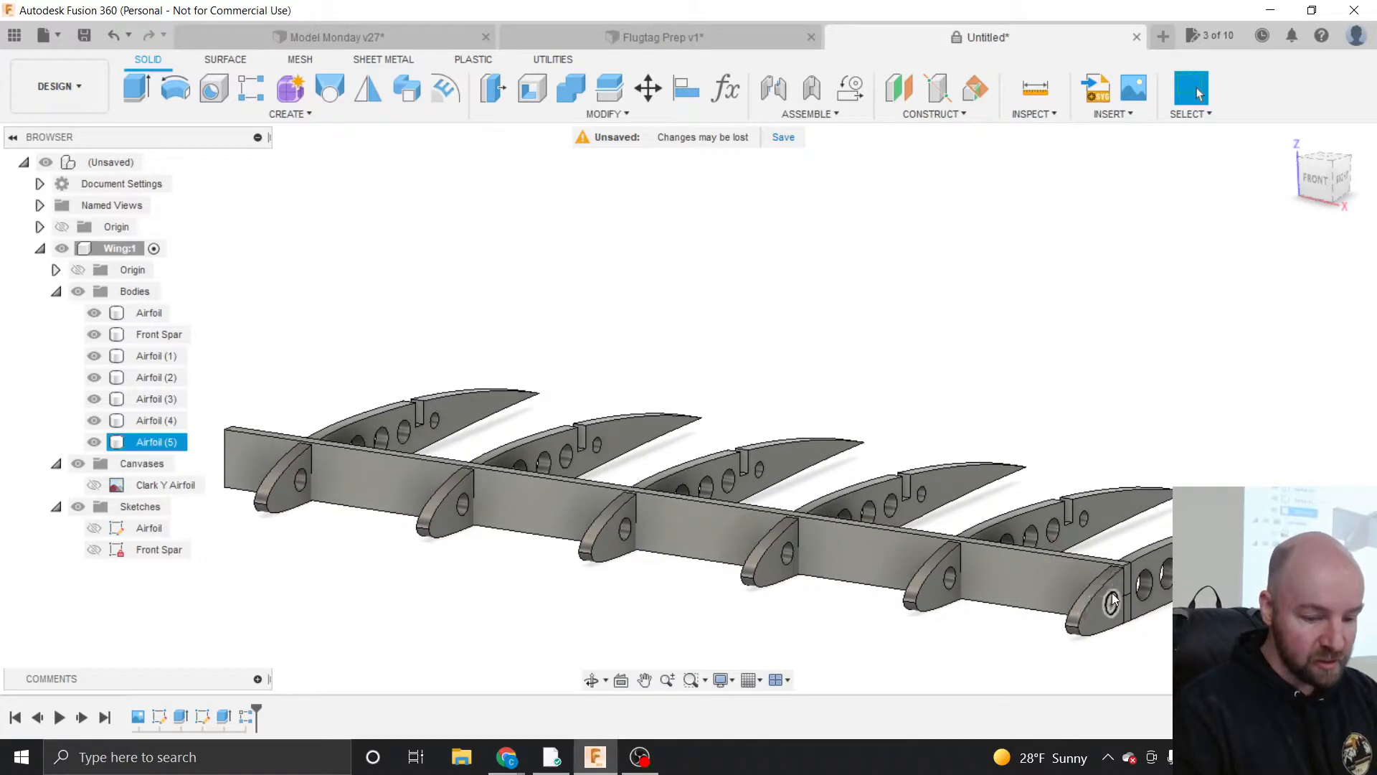
scroll(1114, 599, up, 2)
scroll(1114, 599, up, 1)
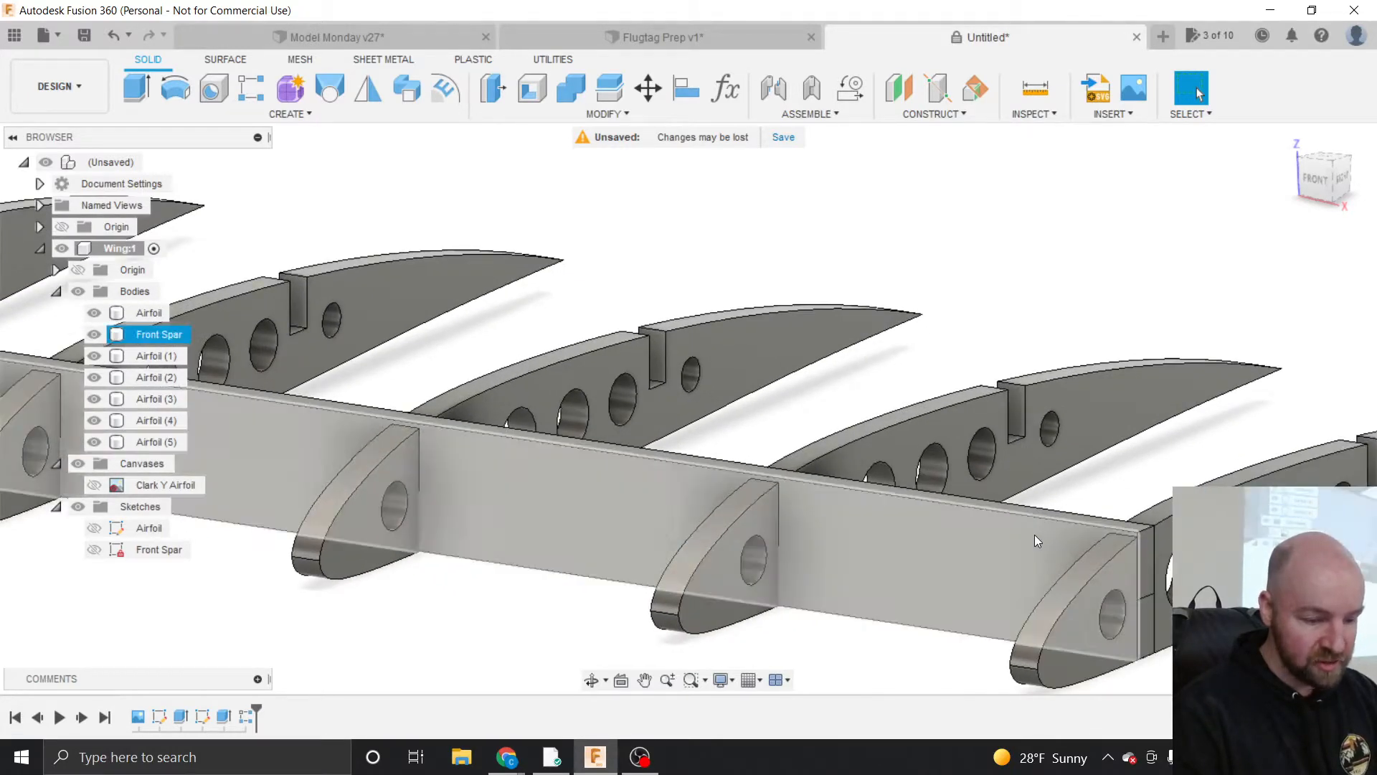
click(94, 335)
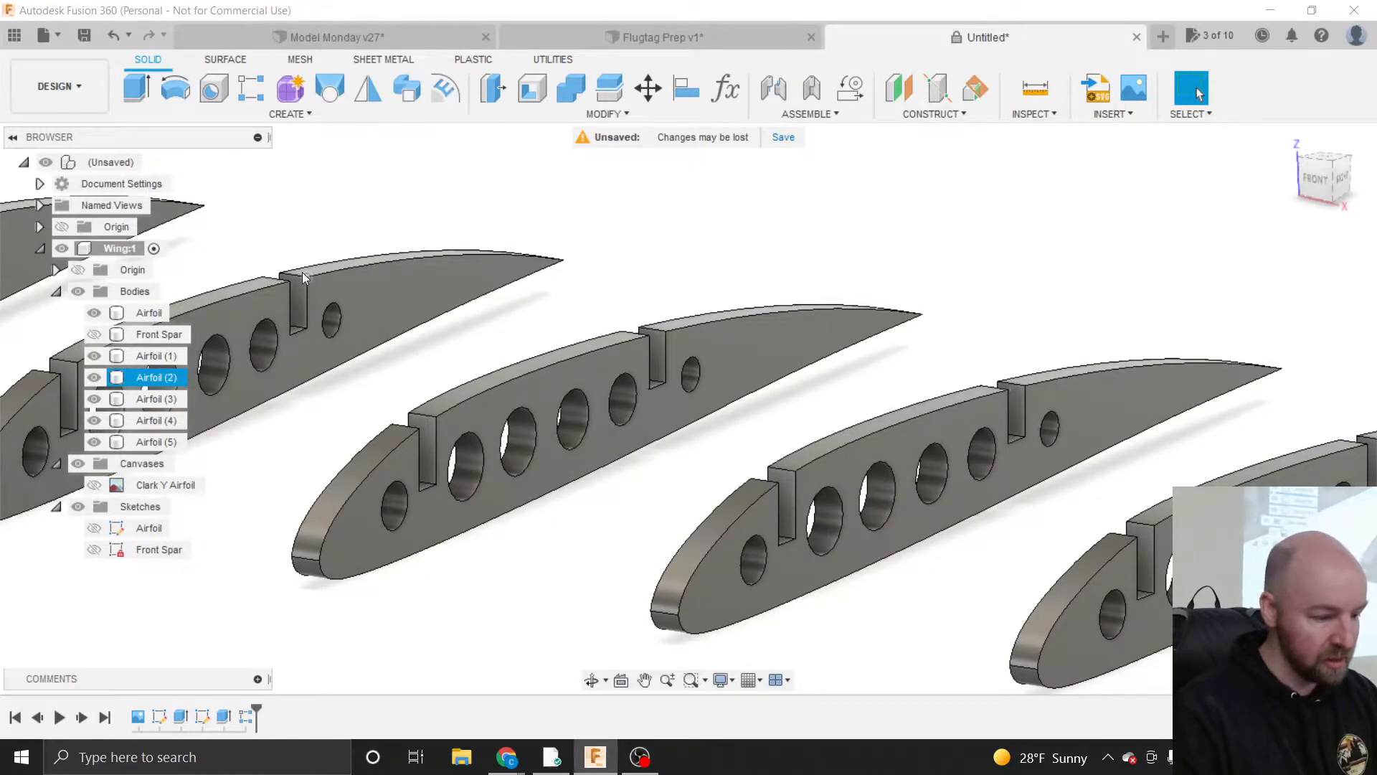
click(95, 334)
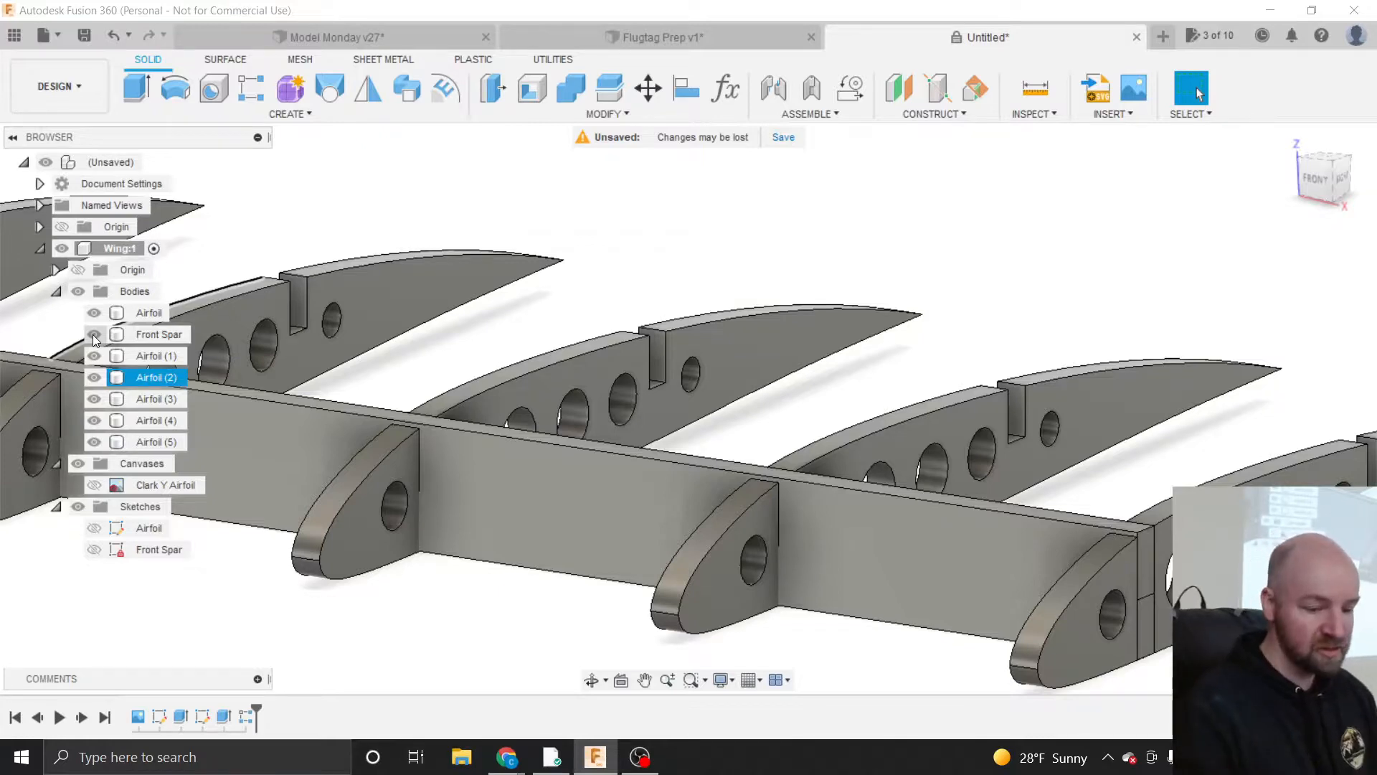
scroll(1126, 506, down, 5)
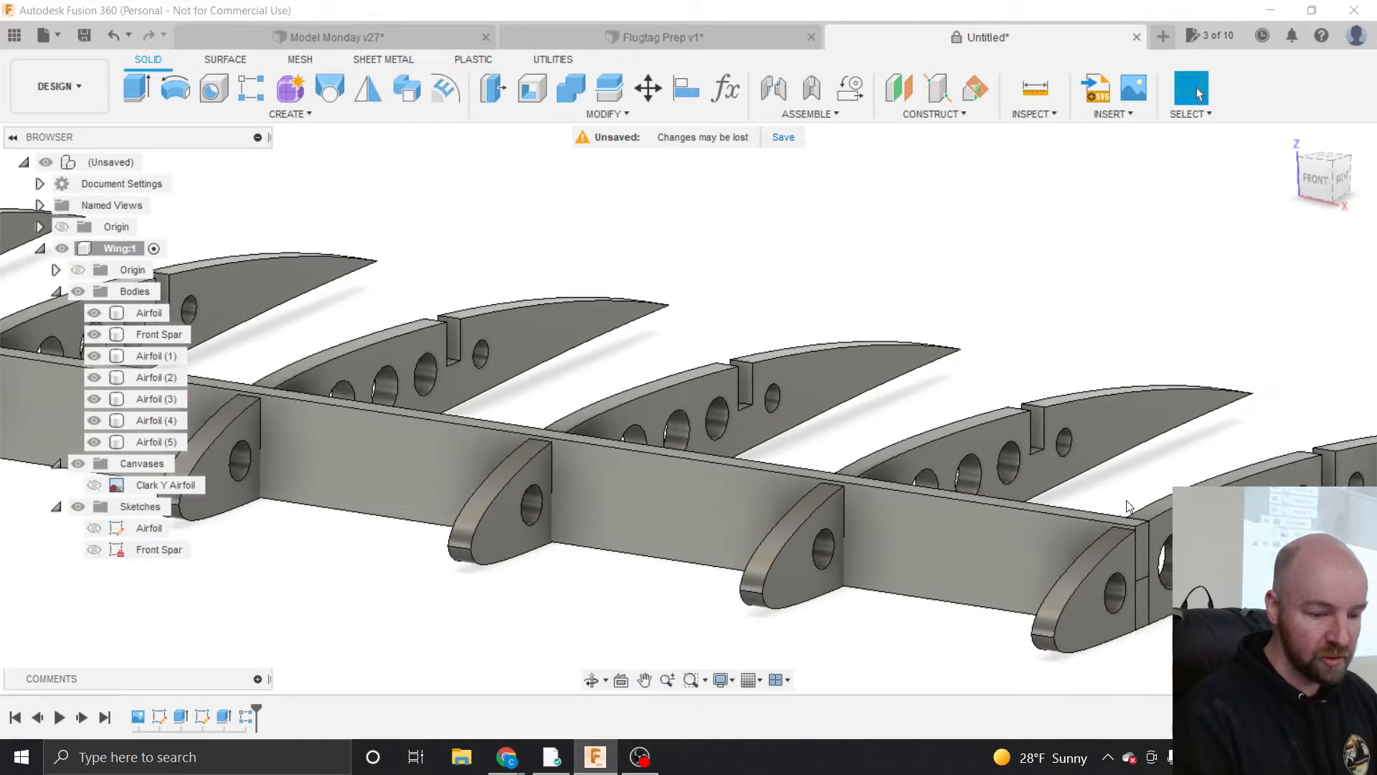
scroll(1126, 505, down, 3)
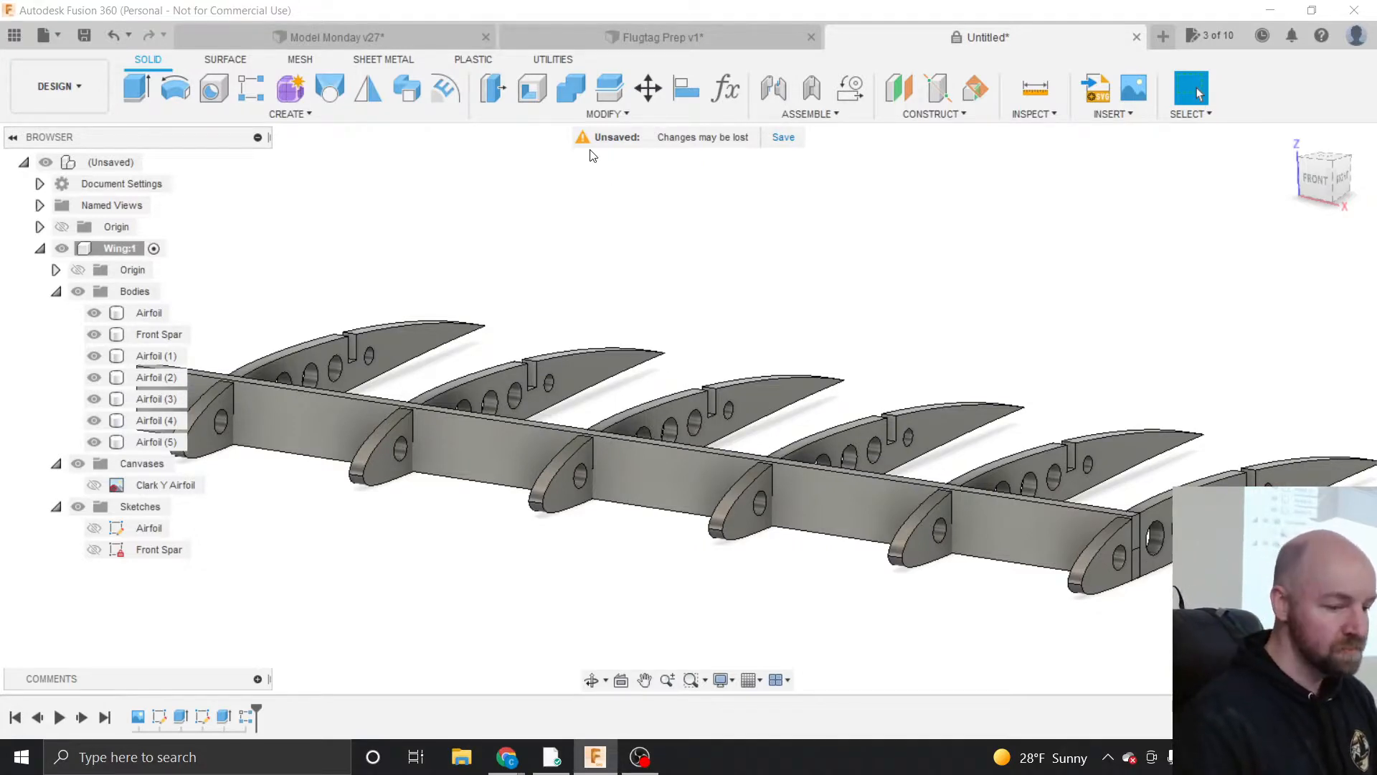
- Set up a Combine operation as a Cut with the Front Spar as the target body and the tools kept
click(603, 115)
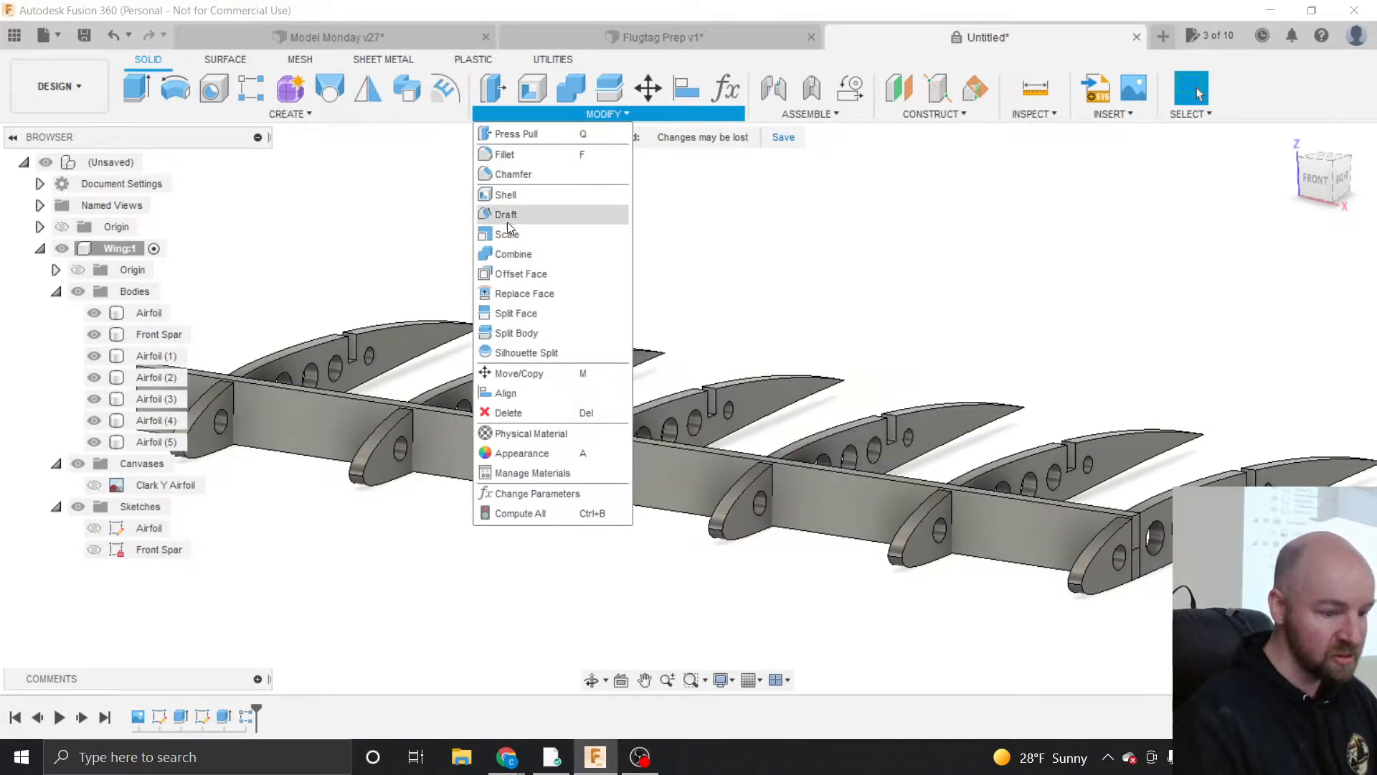
click(525, 258)
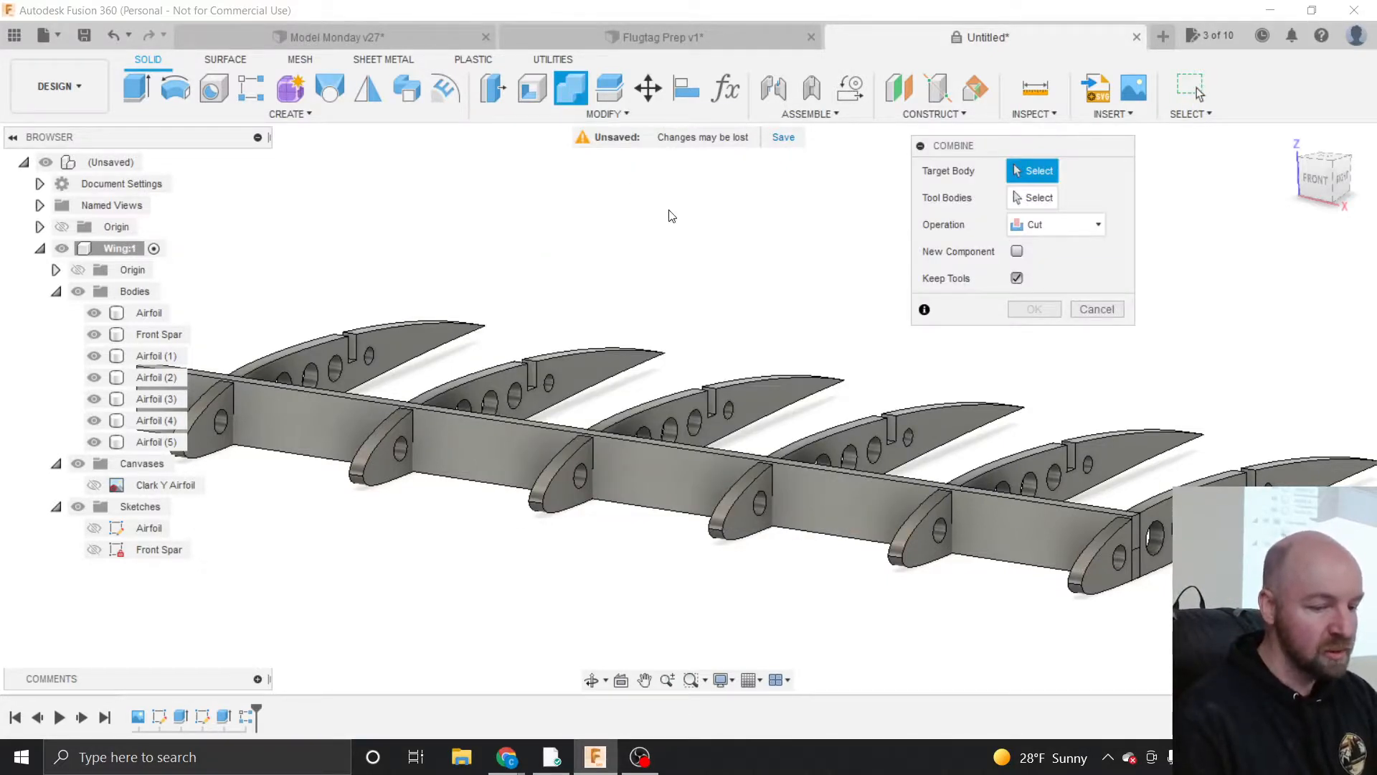
drag(1018, 149, 953, 188)
click(984, 261)
click(987, 293)
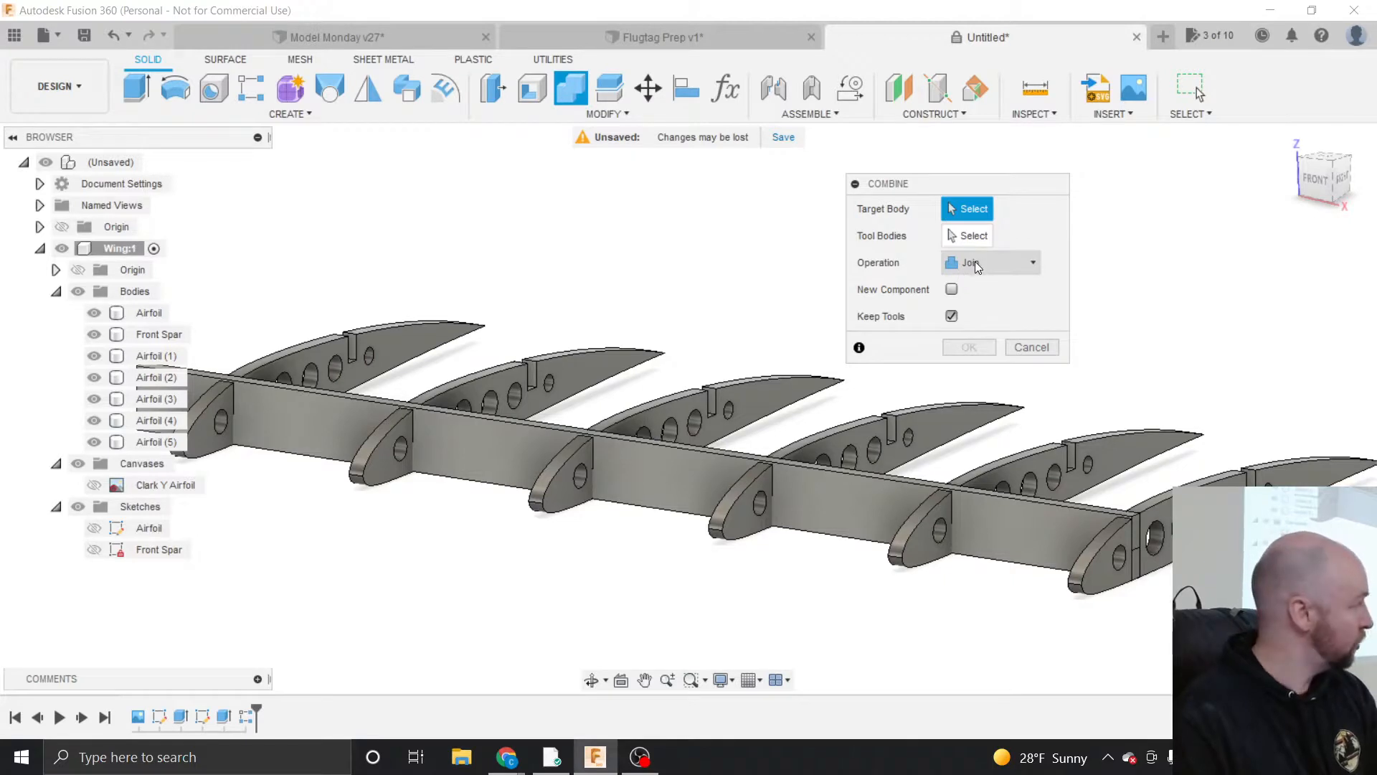
click(974, 263)
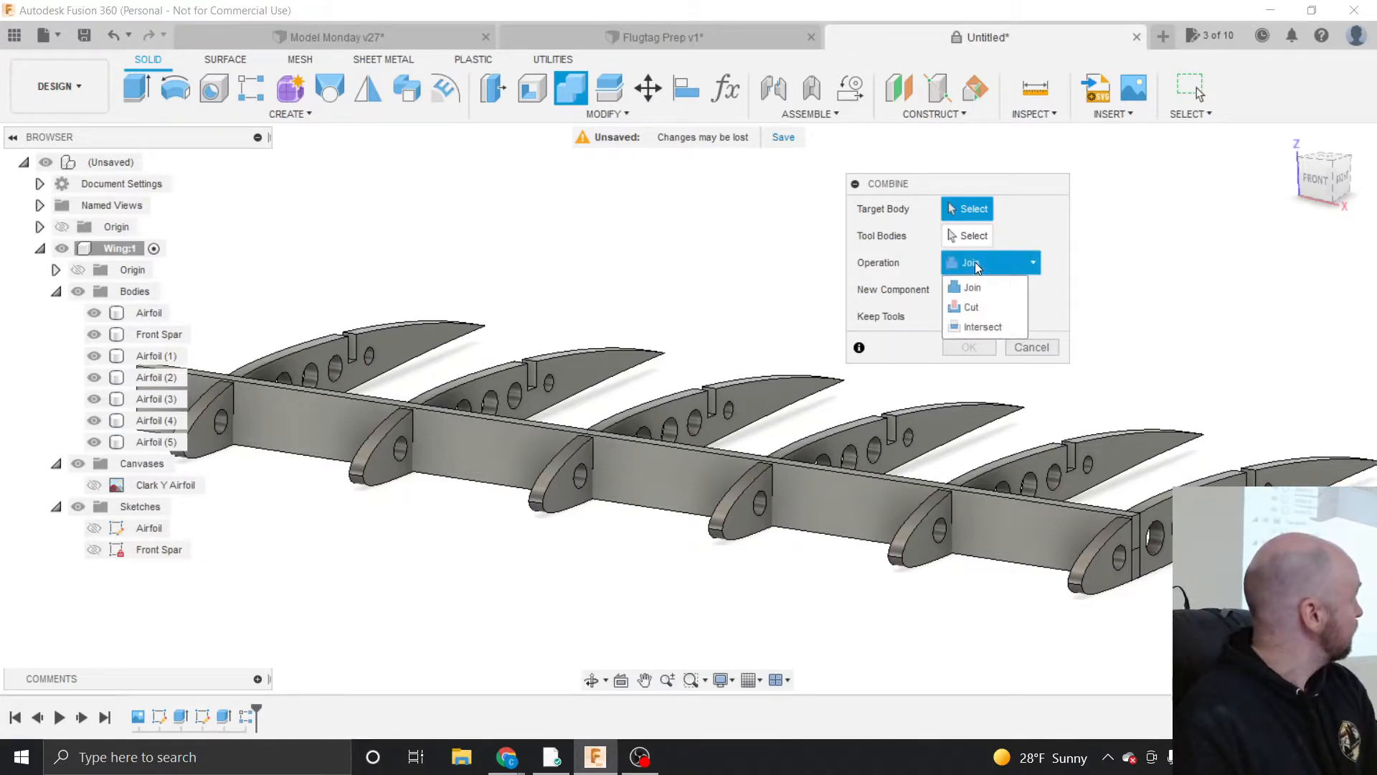
click(993, 308)
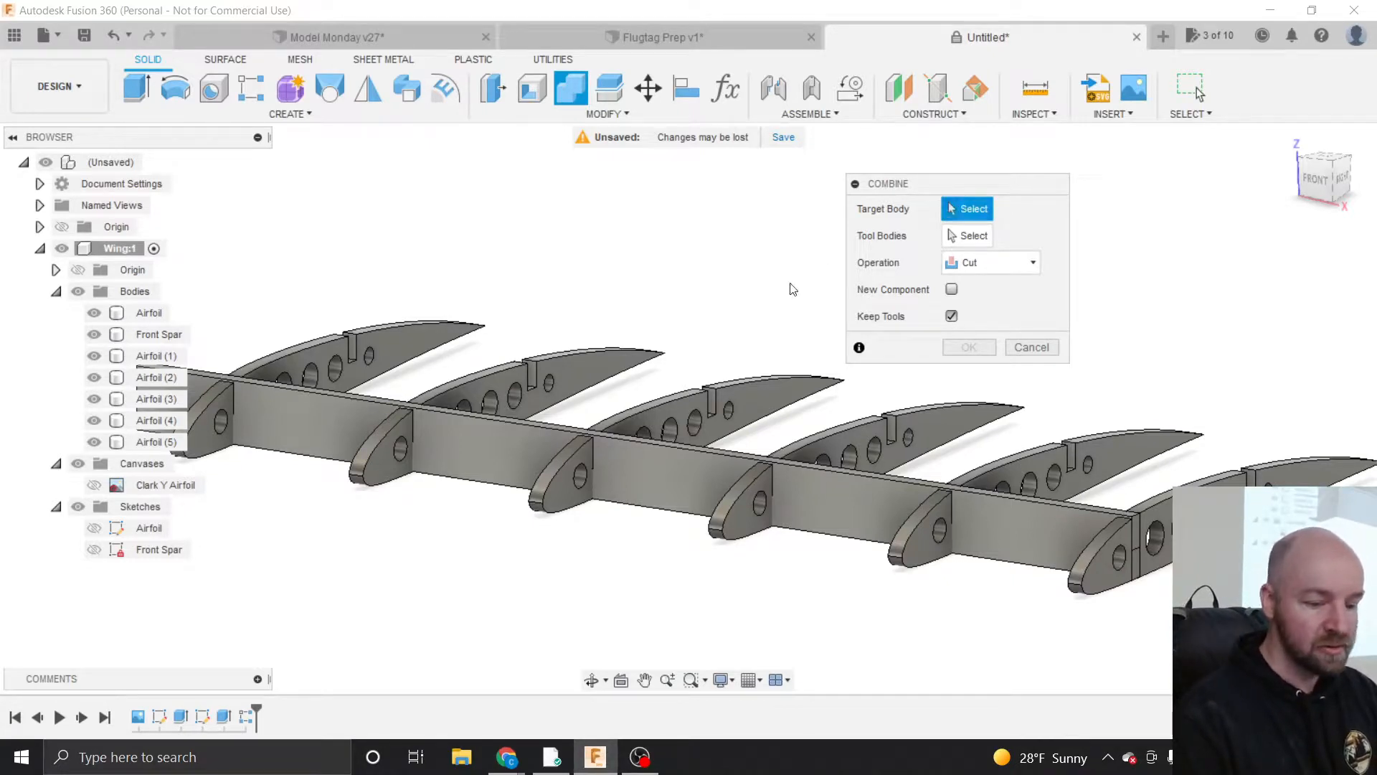
click(670, 492)
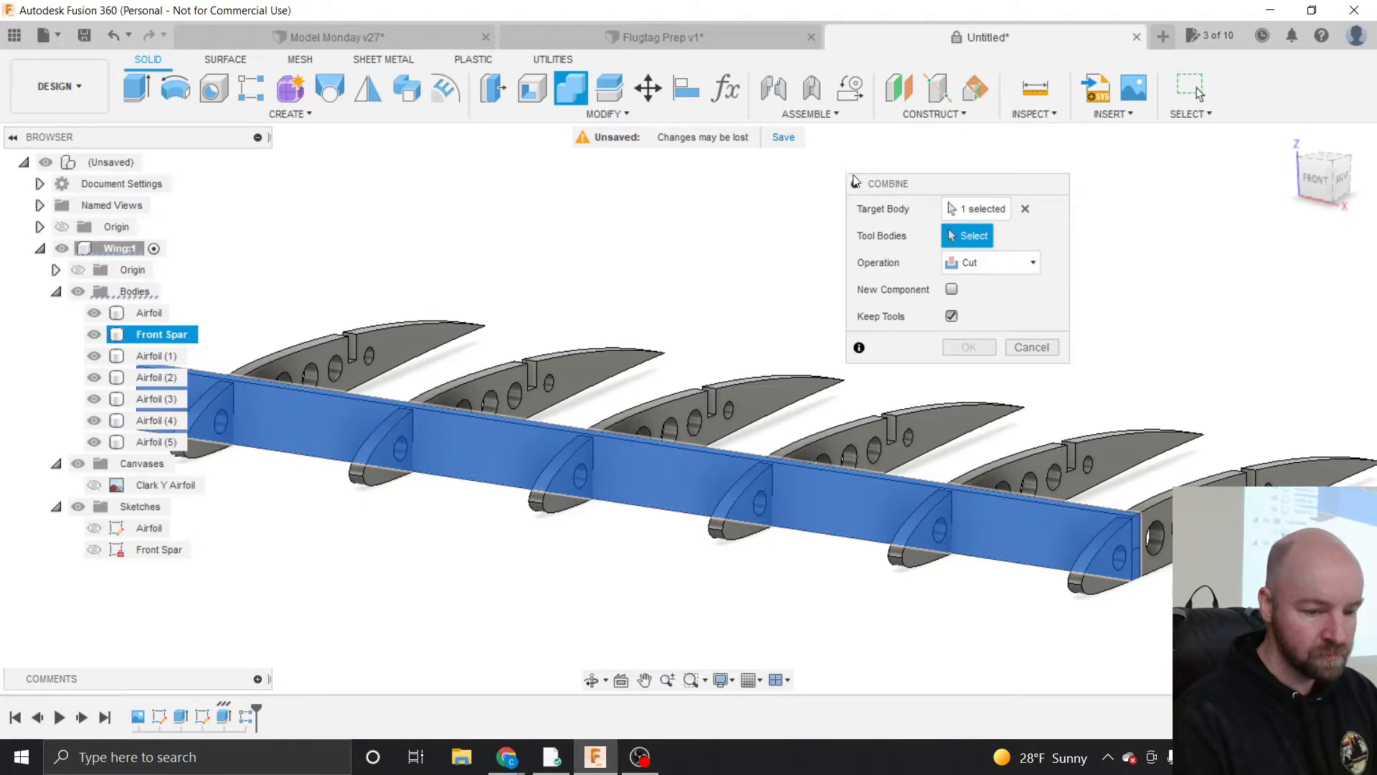
drag(889, 188, 951, 191)
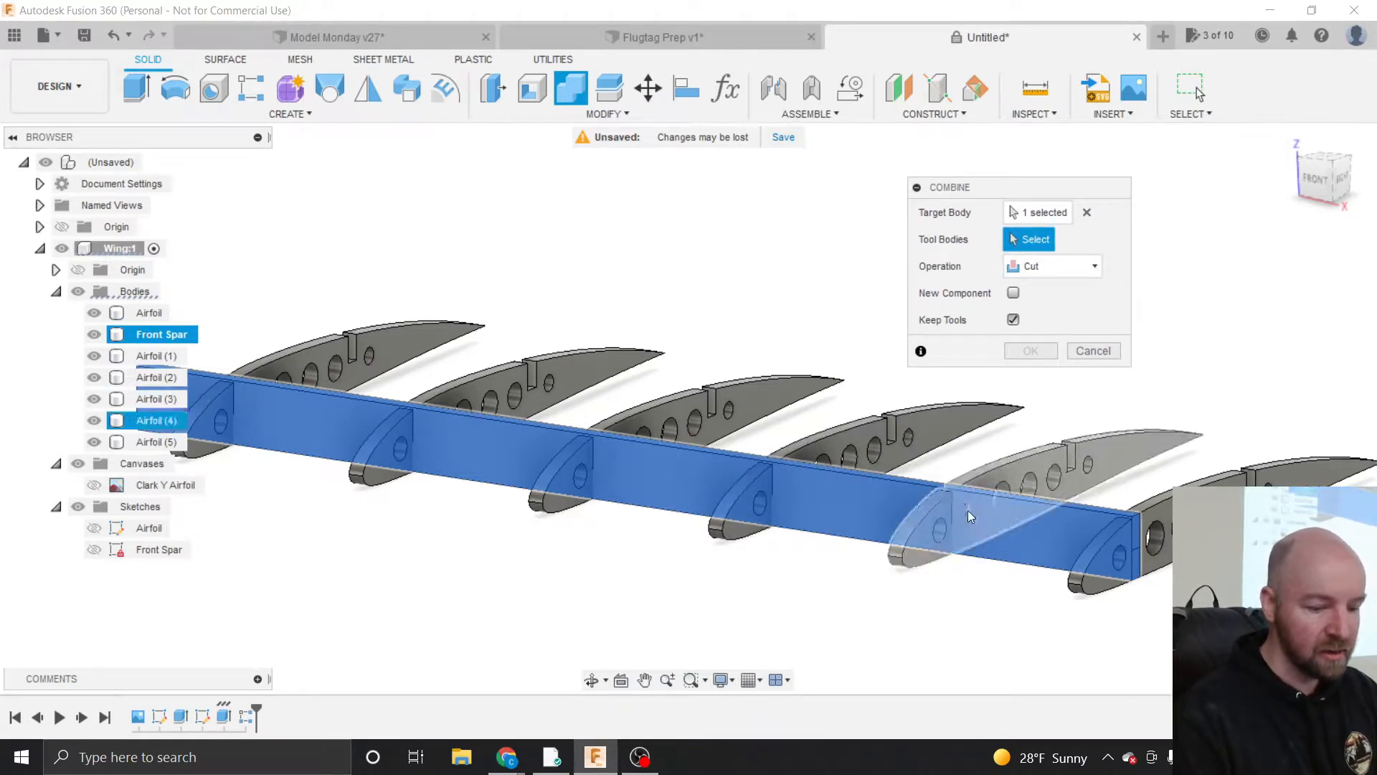
scroll(1050, 599, down, 1)
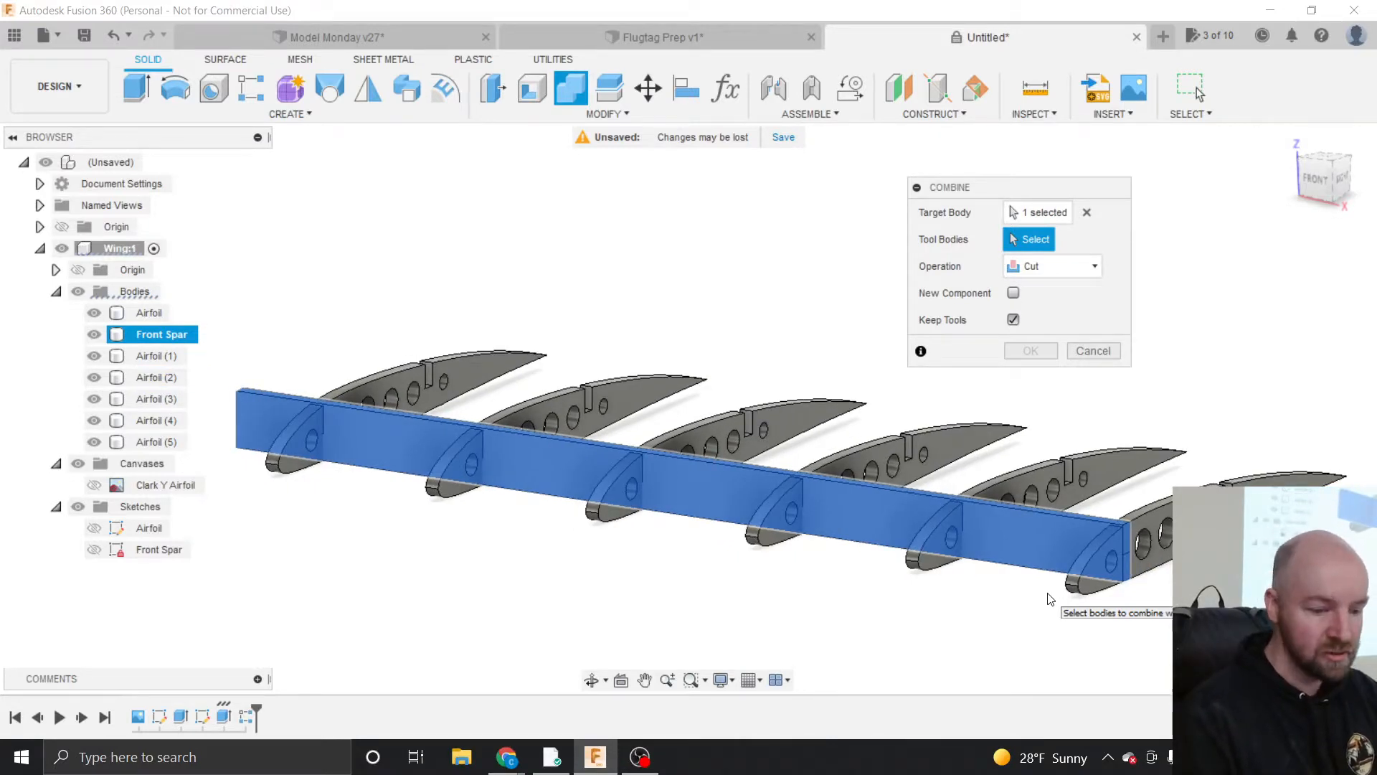
click(462, 378)
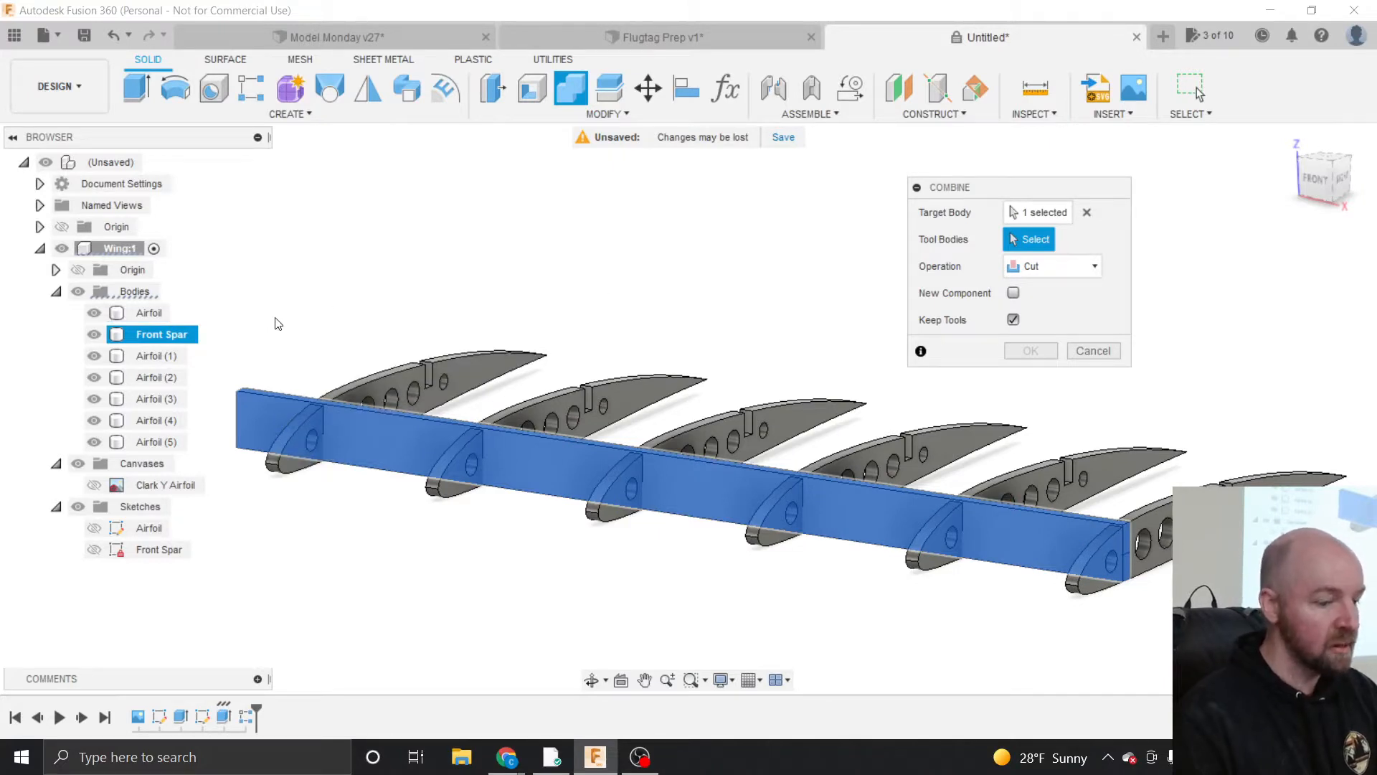
click(144, 356)
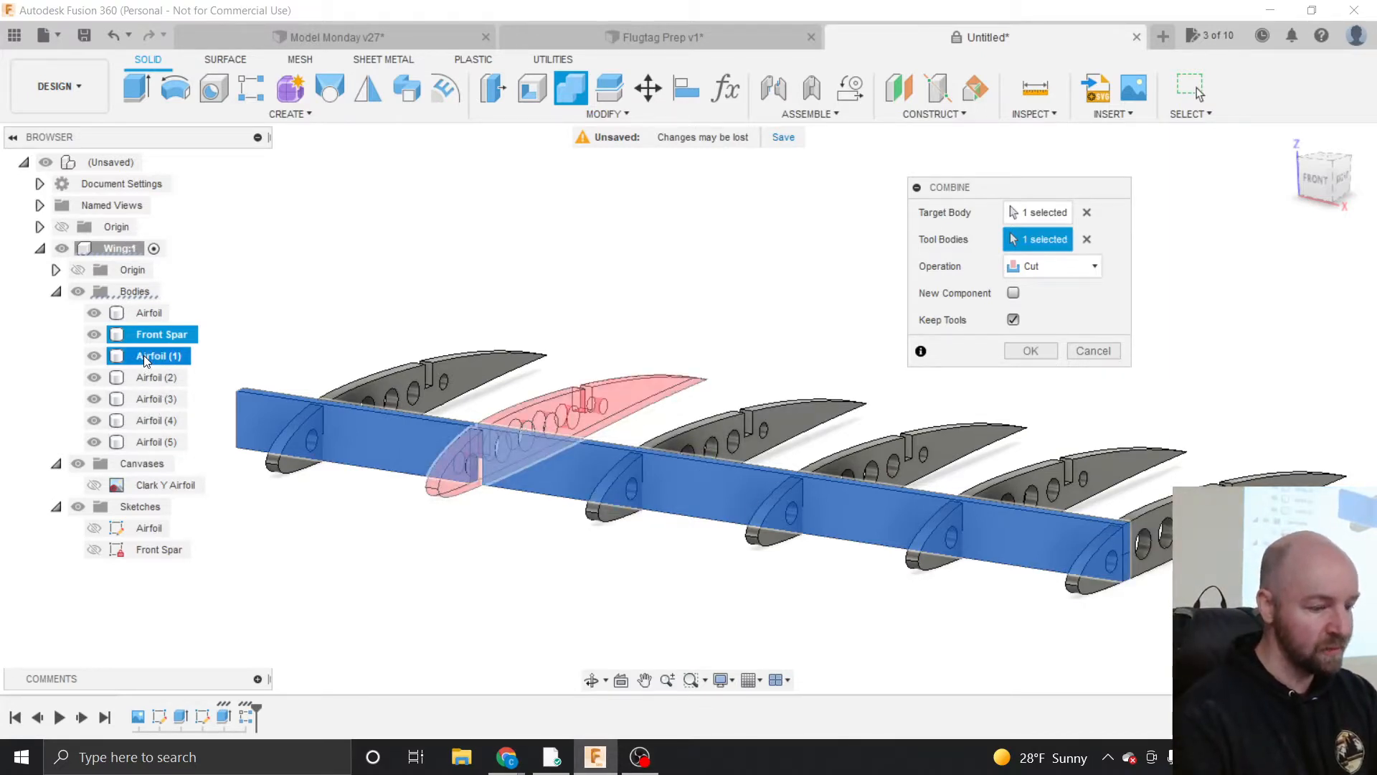
shift+click(143, 443)
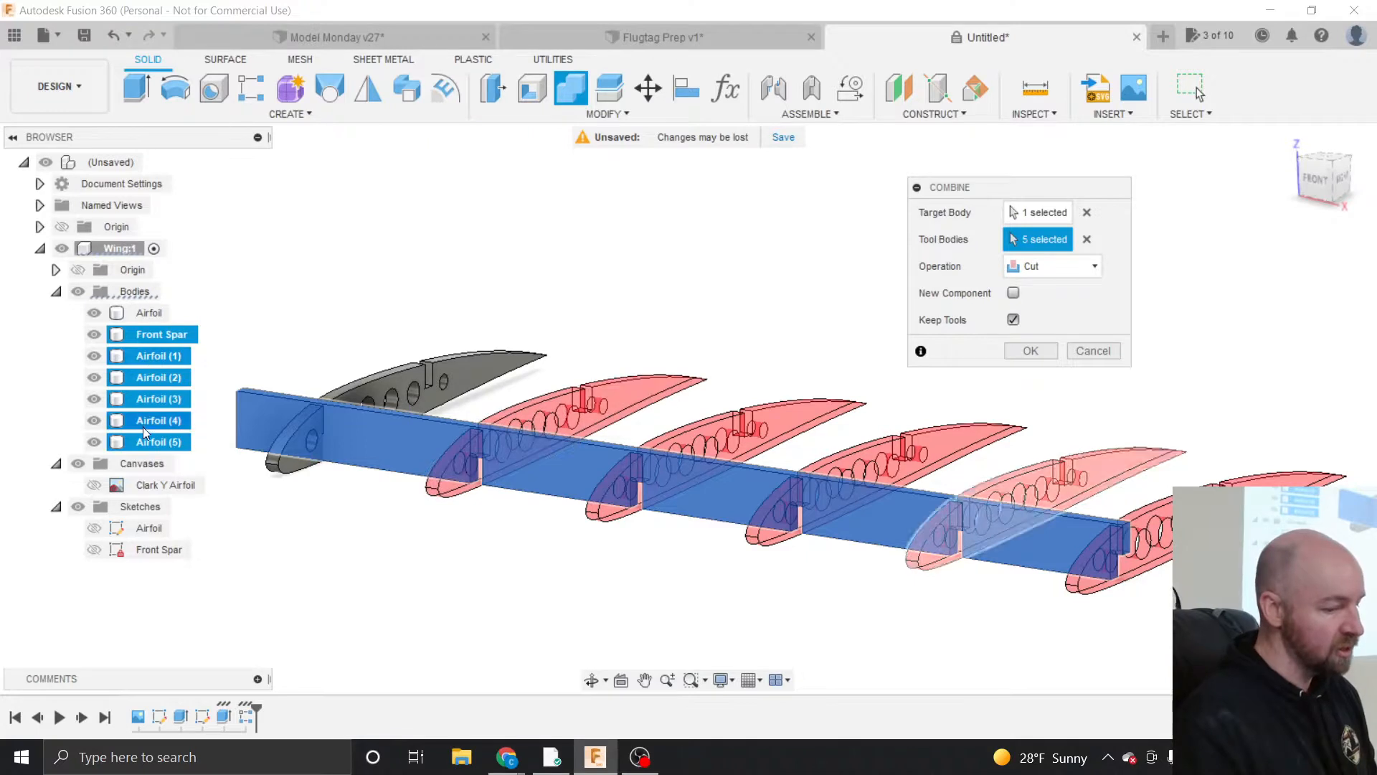
click(150, 315)
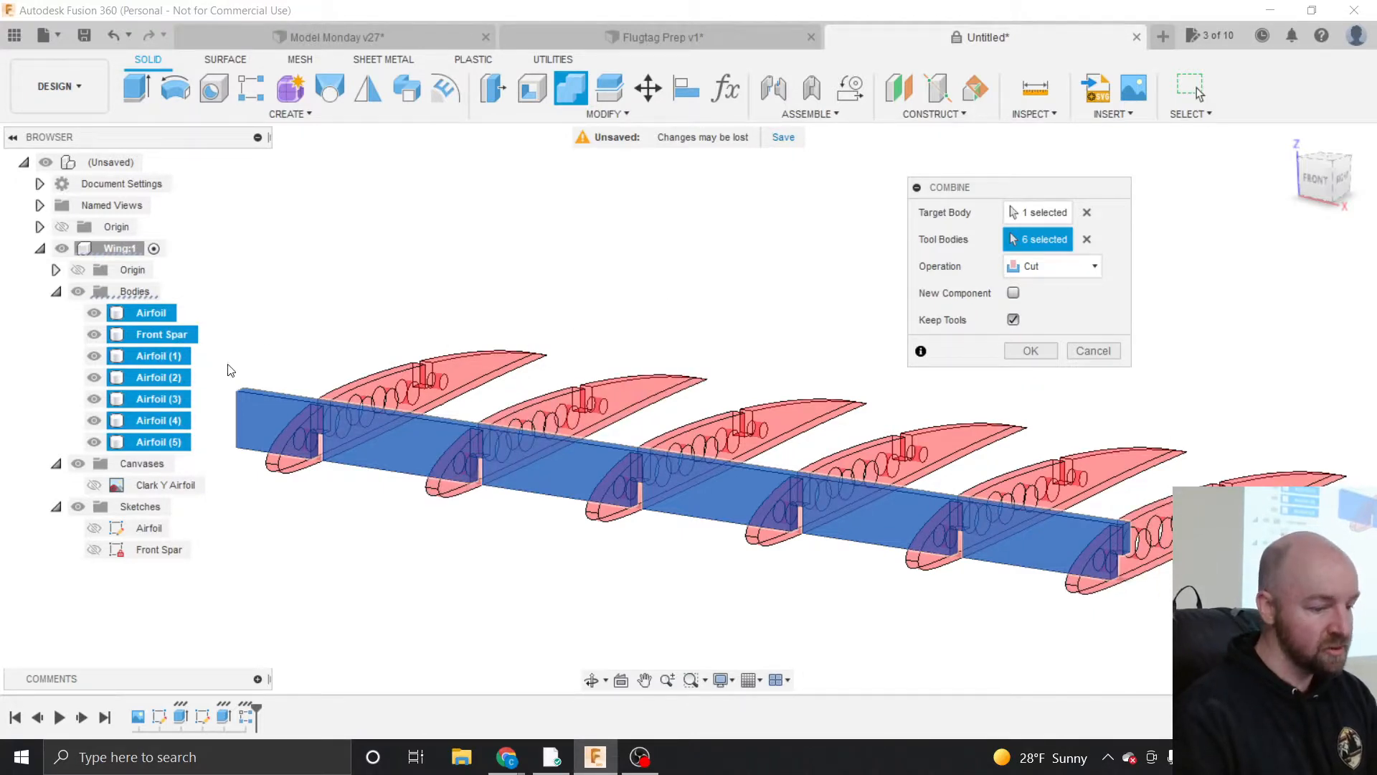
click(1086, 239)
click(160, 356)
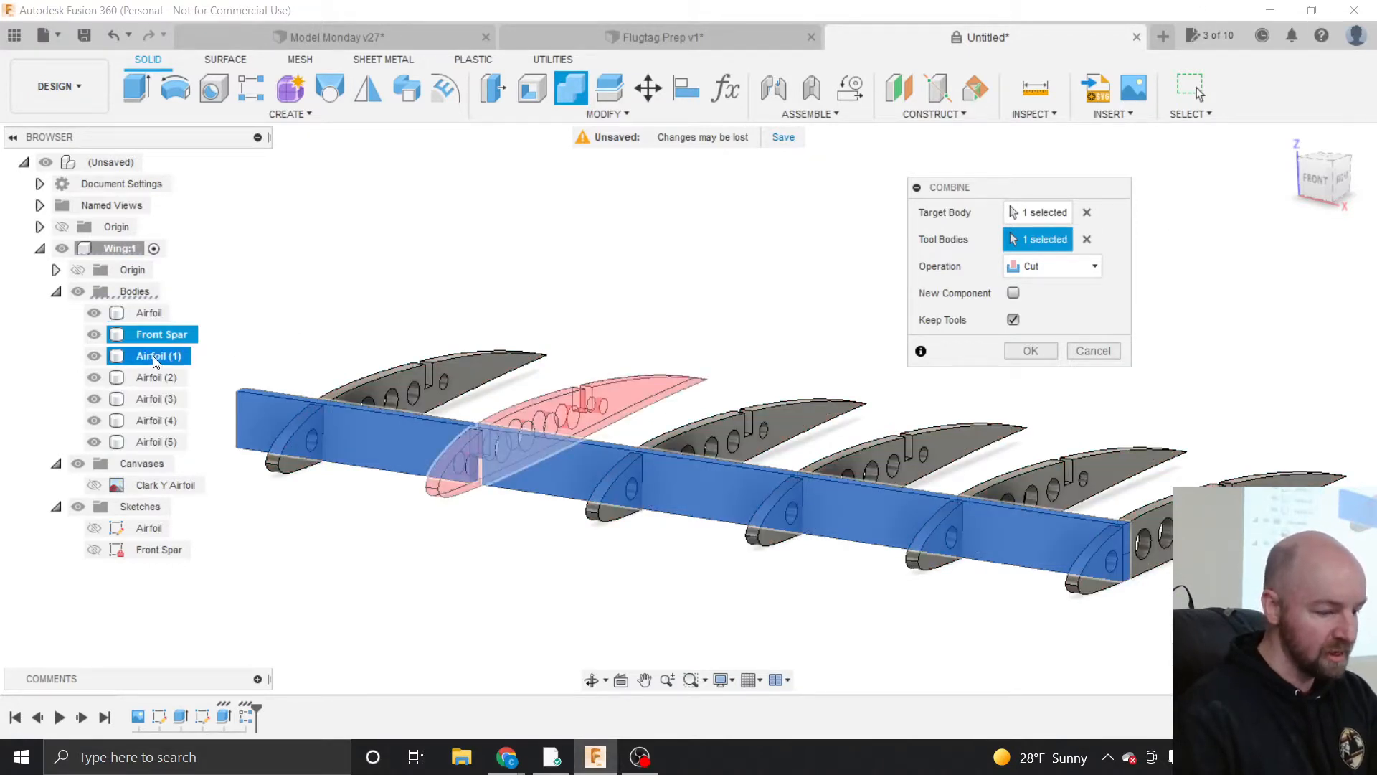
shift+click(153, 443)
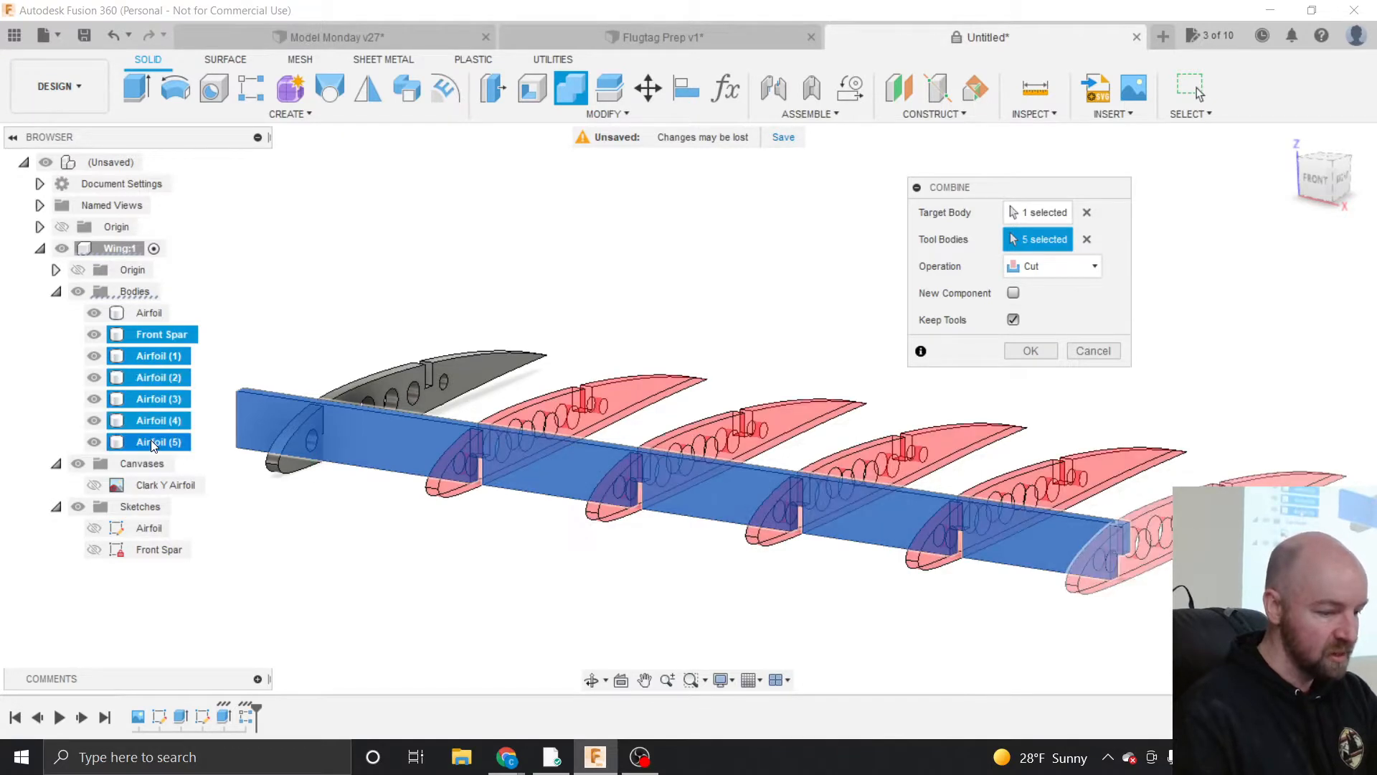
click(1087, 239)
- Cut the Front Spar using all six Airfoil ribs as tool bodies, keeping the ribs
click(472, 364)
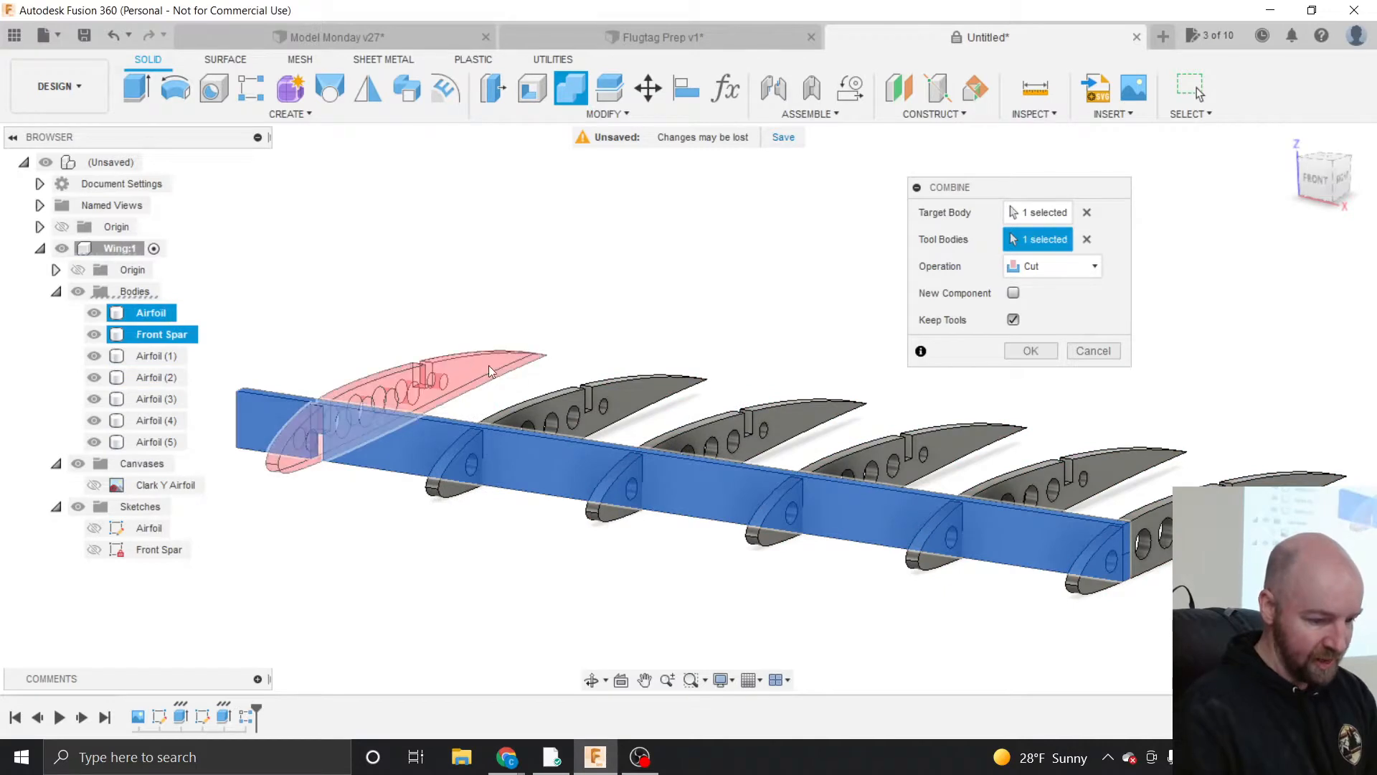
click(646, 401)
click(781, 406)
click(936, 439)
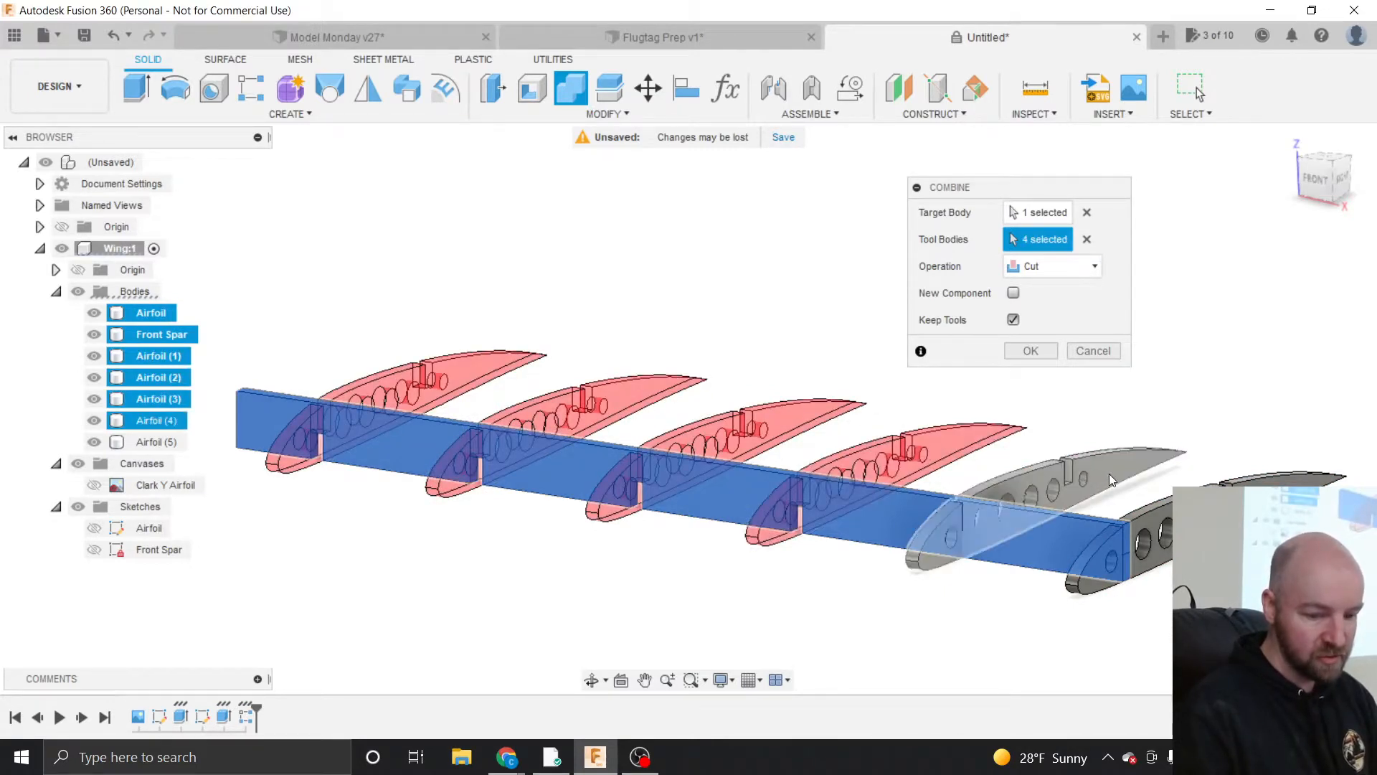
click(1109, 475)
click(1257, 477)
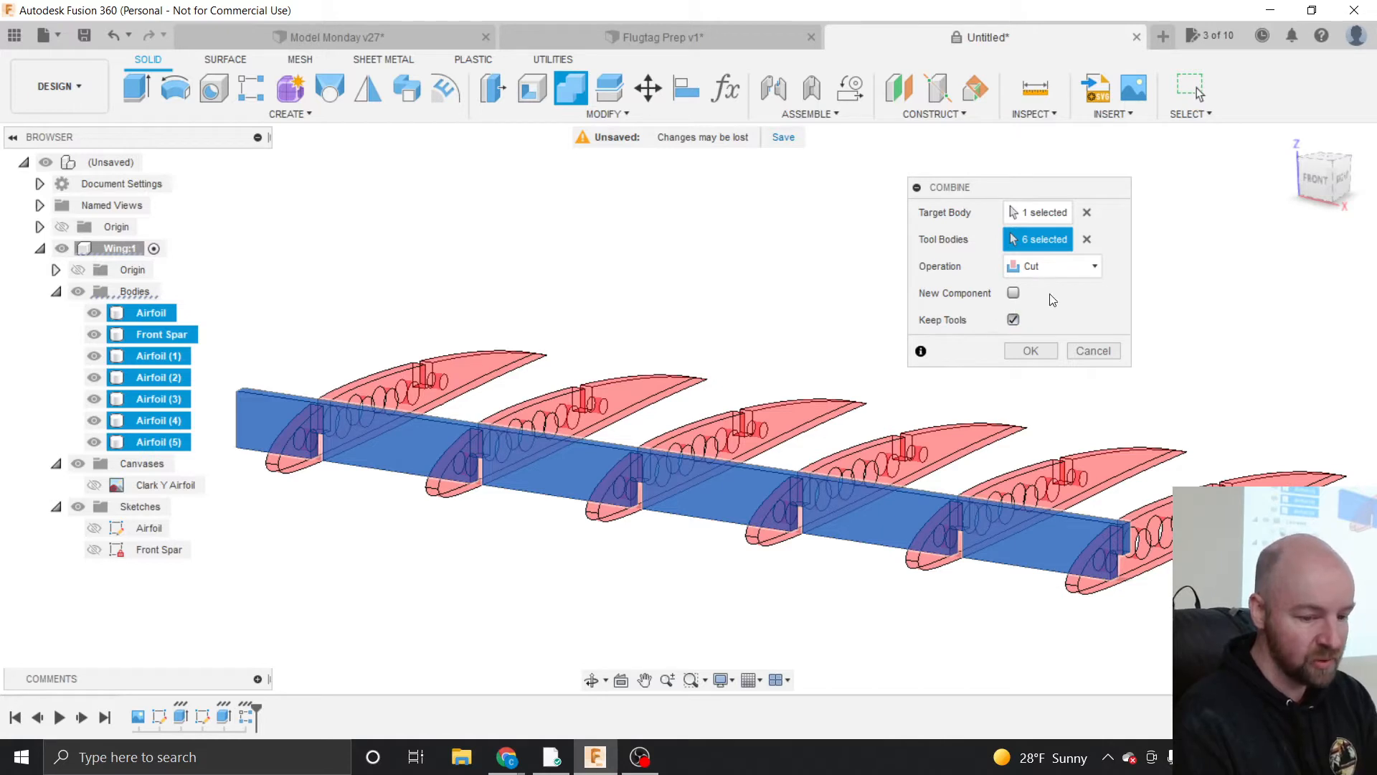
click(1040, 350)
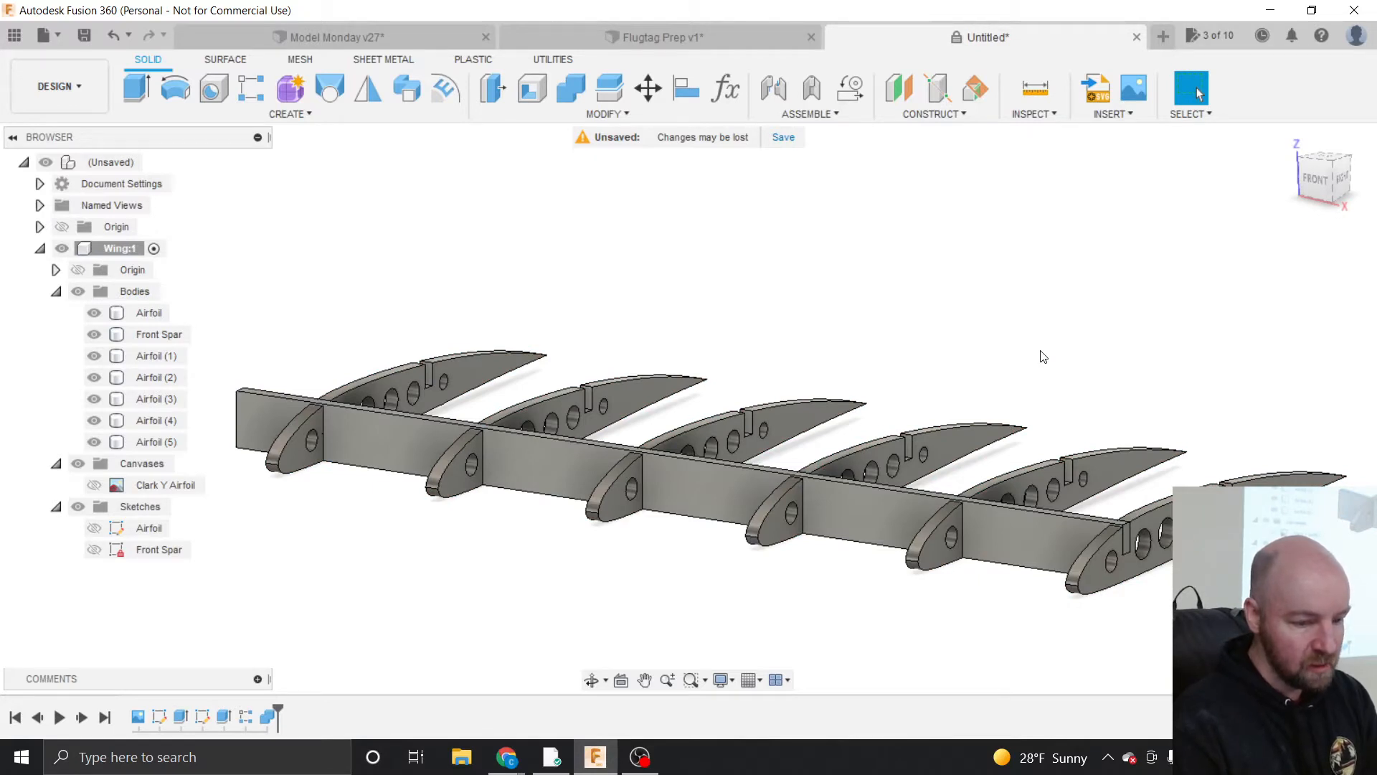
- Inspect the slot cut into the Front Spar by temporarily hiding the Airfoil (2) rib
click(94, 376)
scroll(640, 504, up, 5)
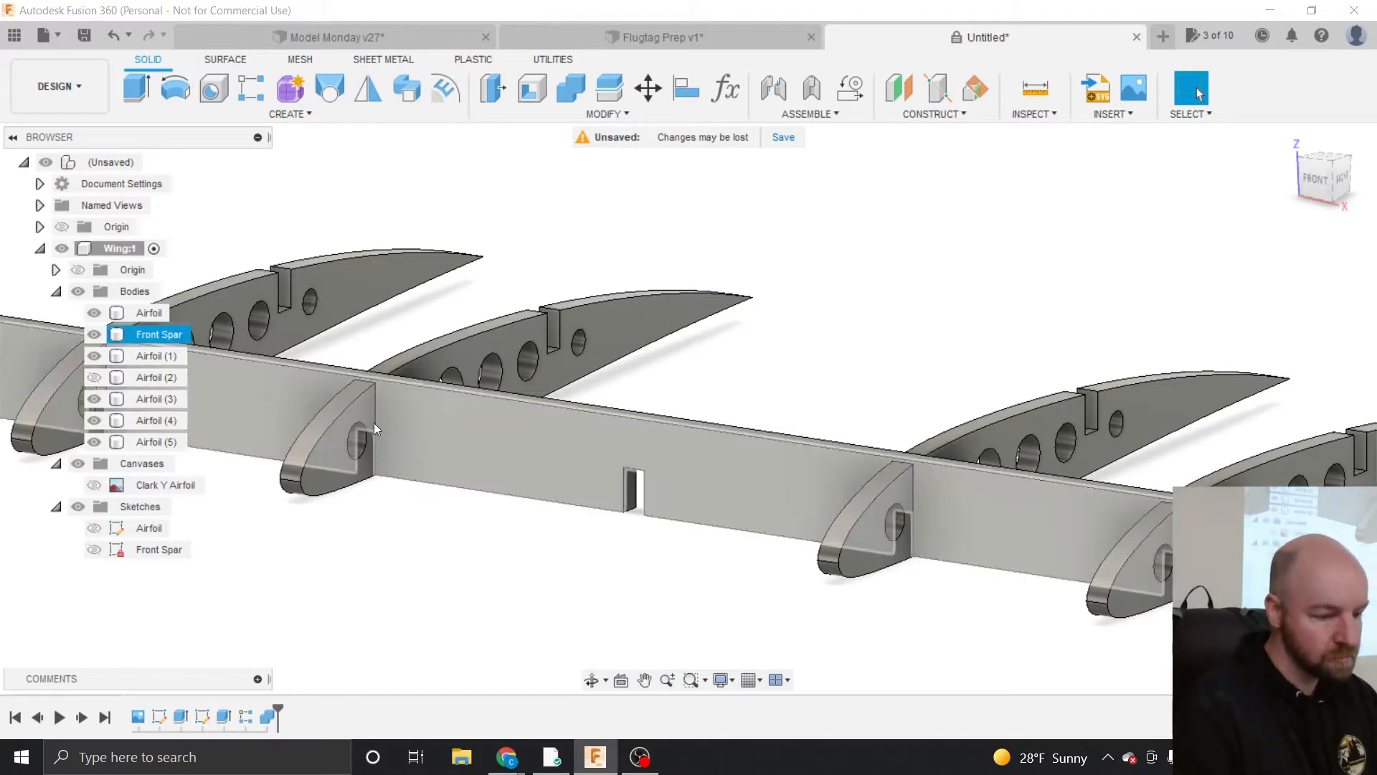
click(93, 377)
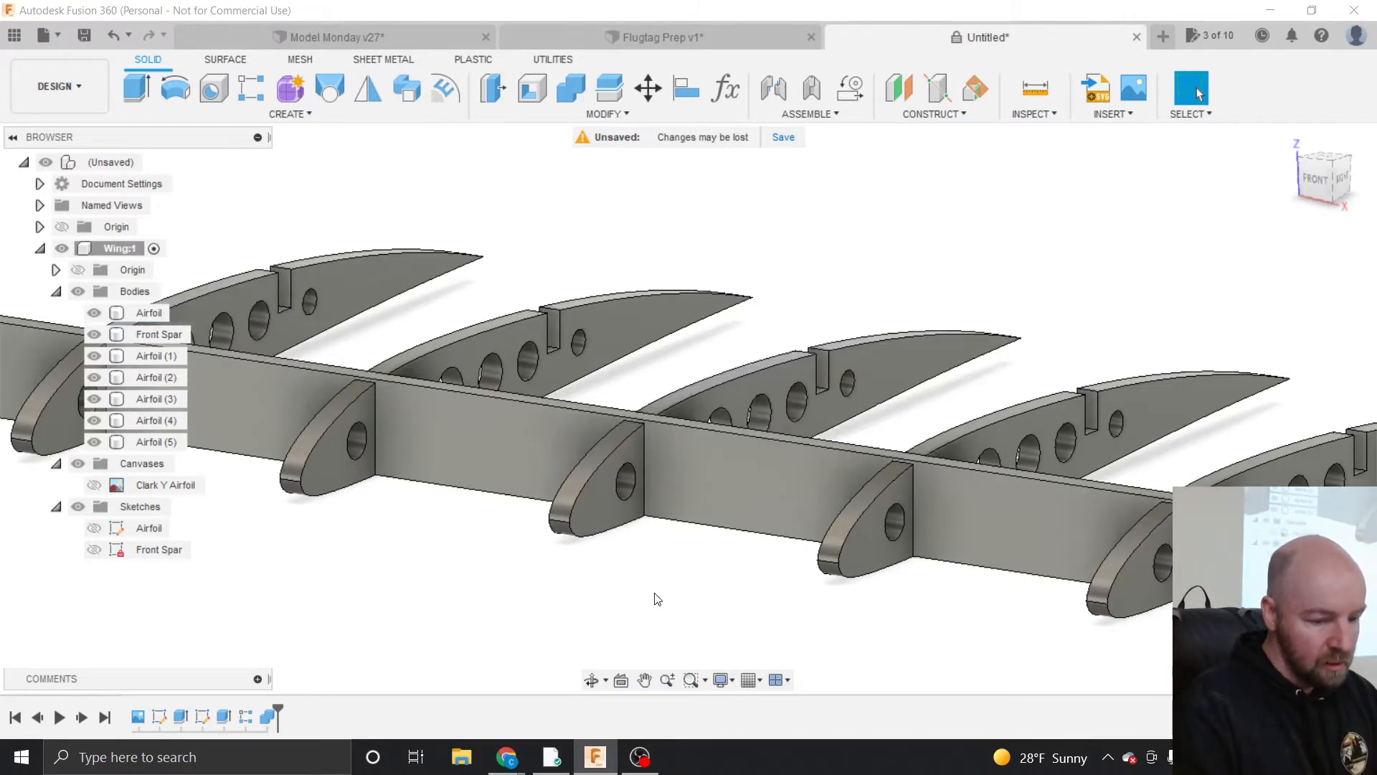
scroll(686, 605, down, 3)
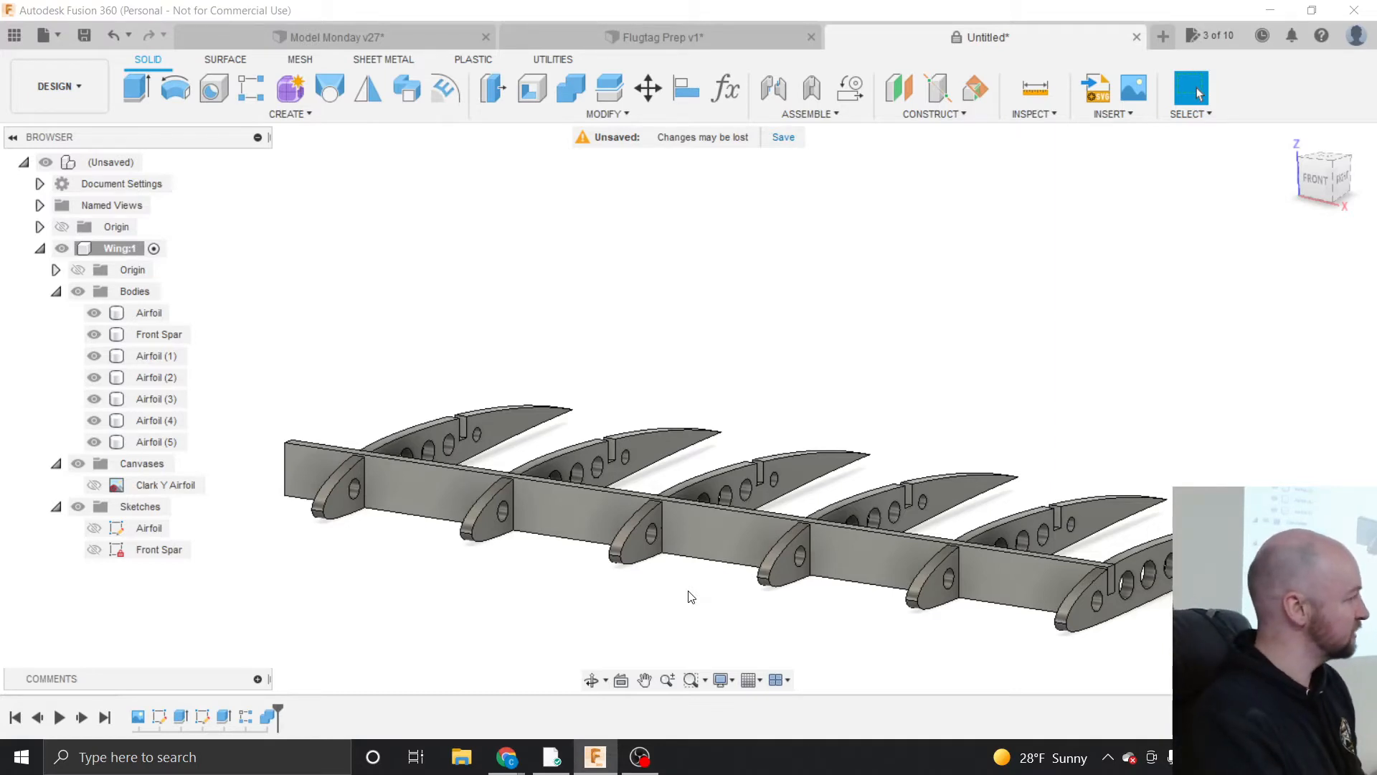
click(1125, 585)
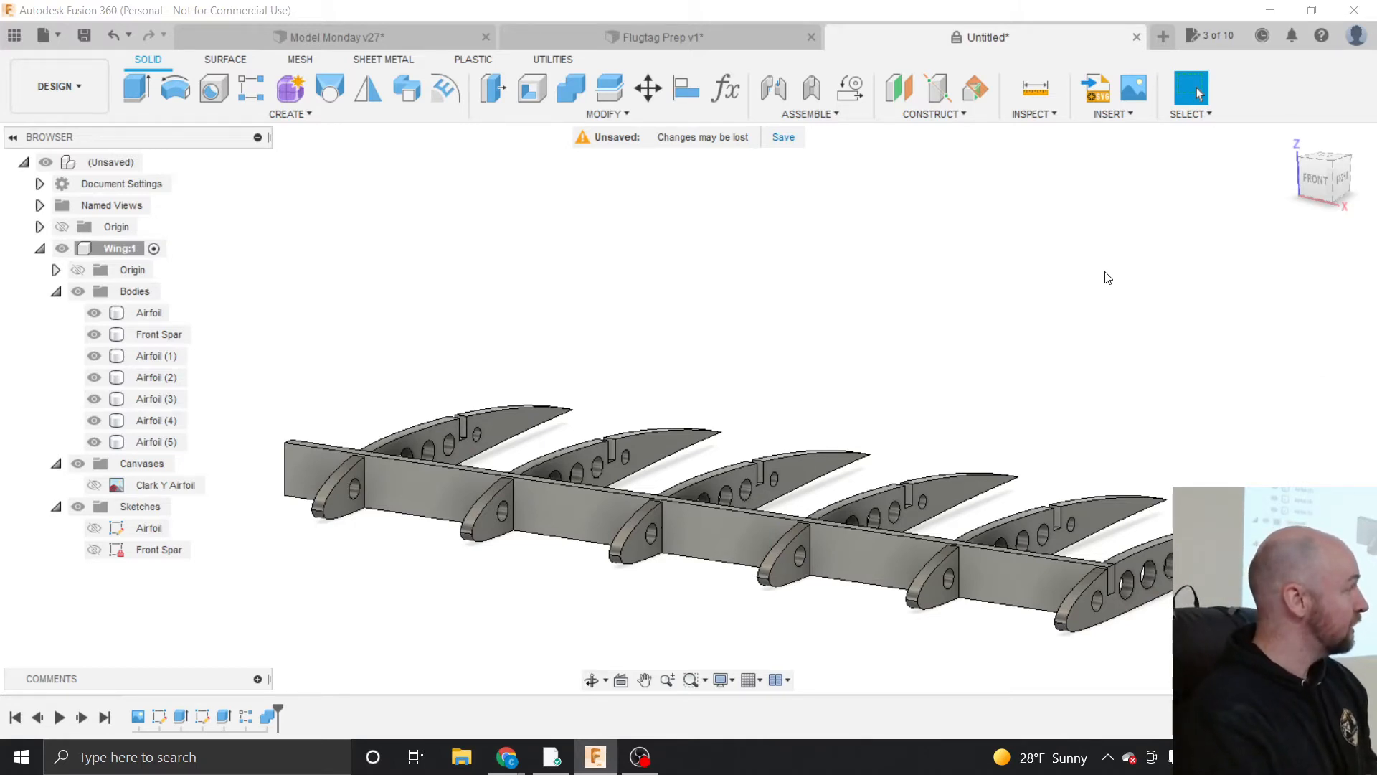
click(653, 543)
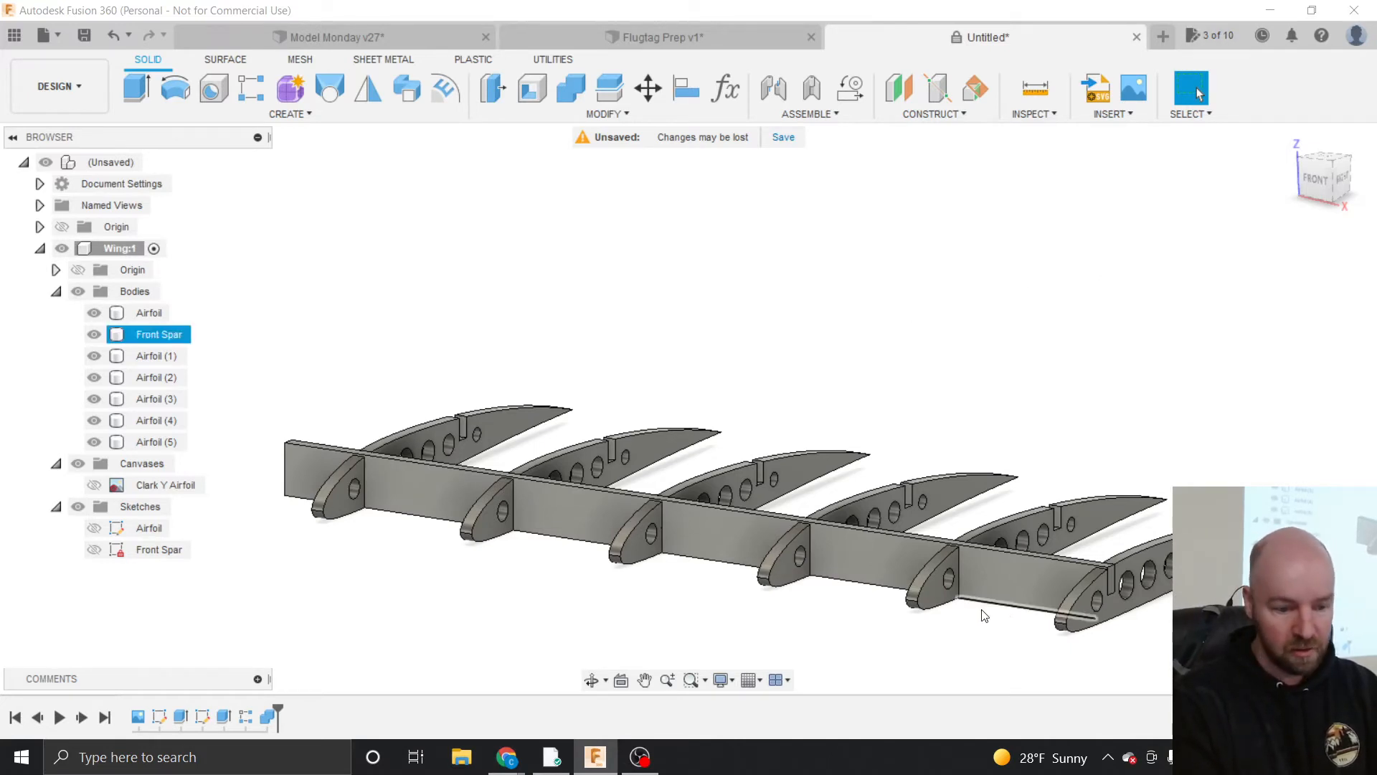
- Switch to the Chrome window and look through the uploads on the MakerADD YouTube channel
mouse_move(514, 765)
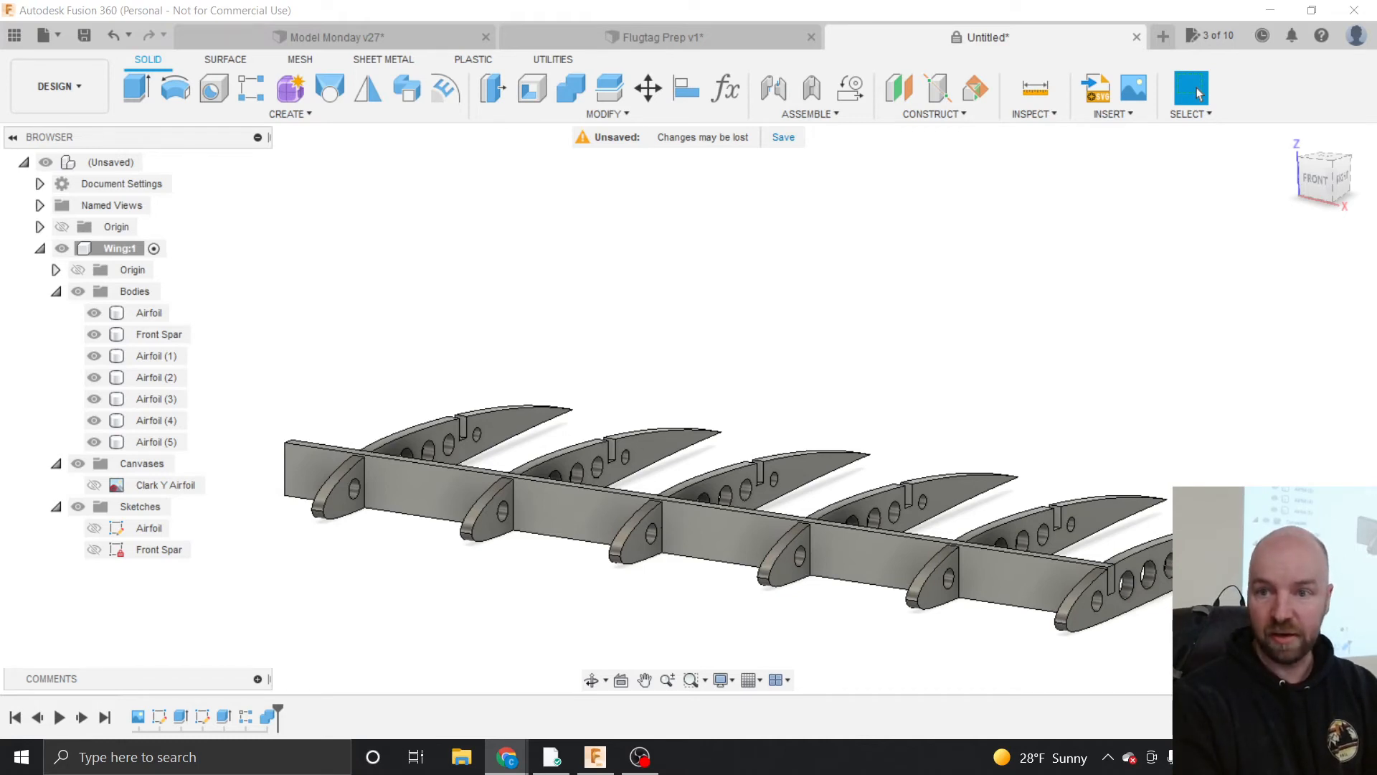
drag(1376, 236, 602, 79)
scroll(623, 417, down, 1)
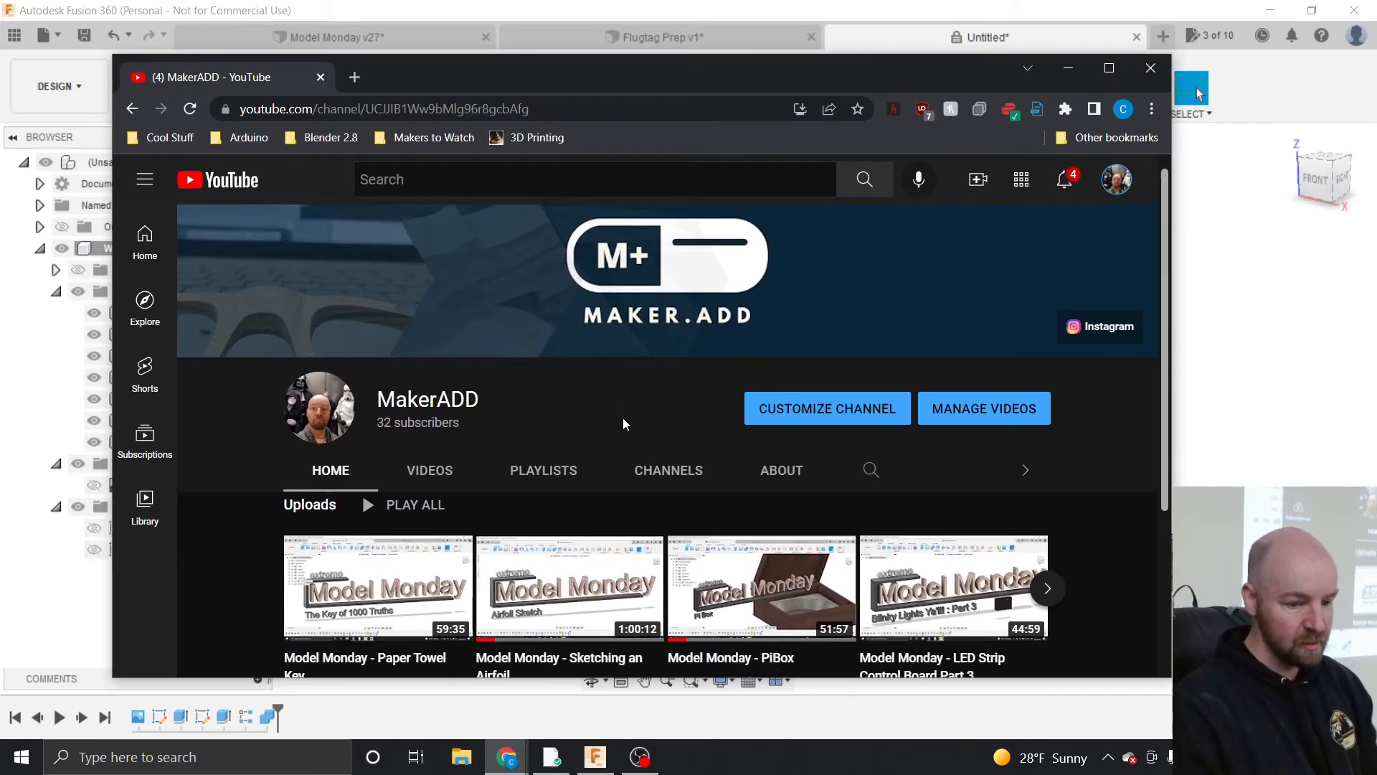
scroll(622, 425, down, 2)
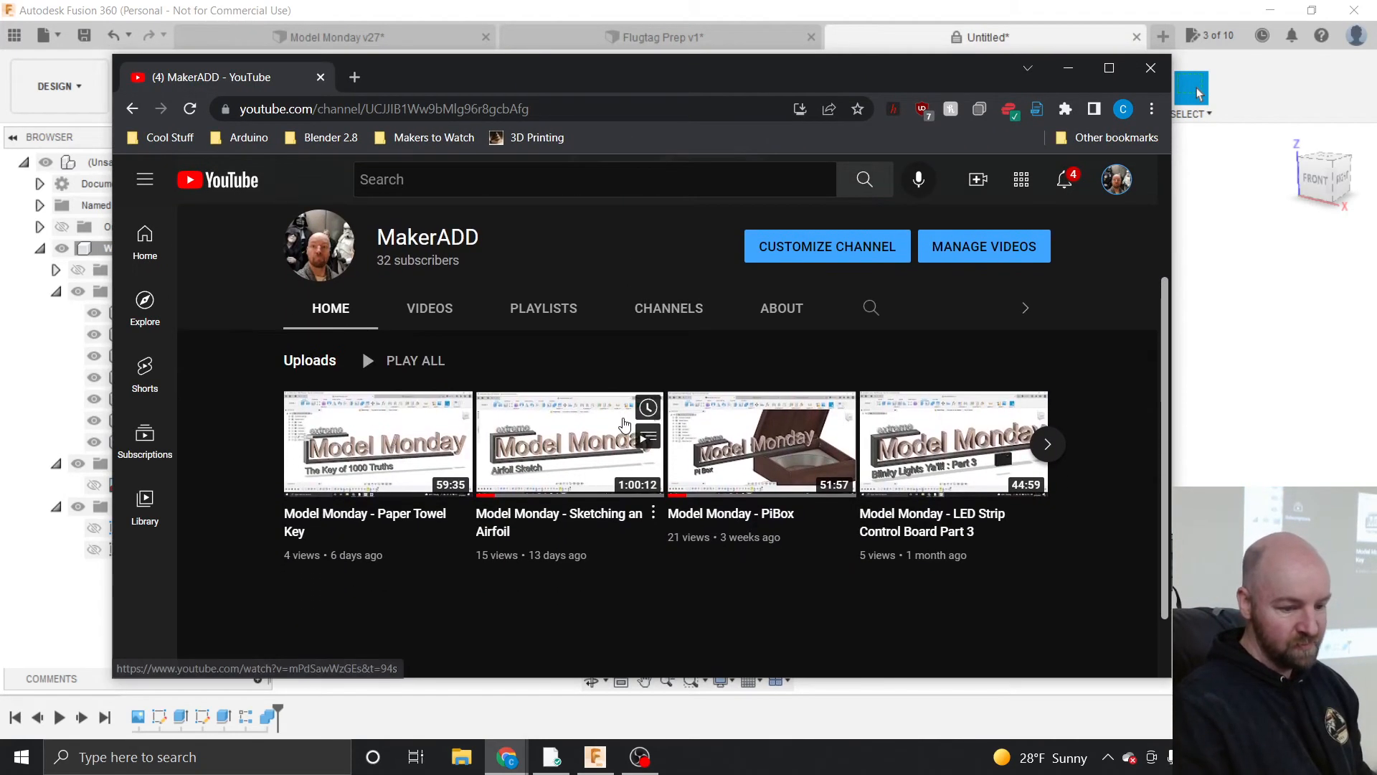
scroll(624, 424, up, 1)
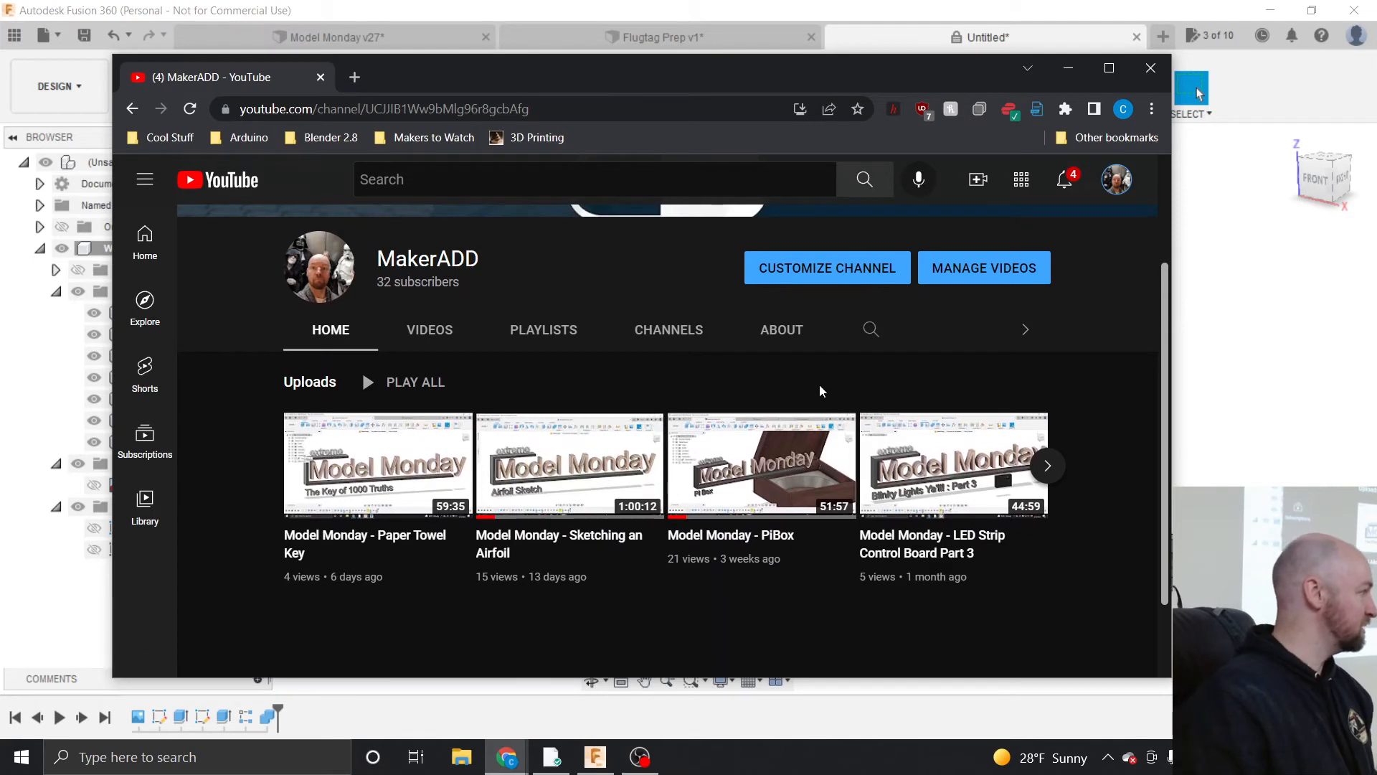